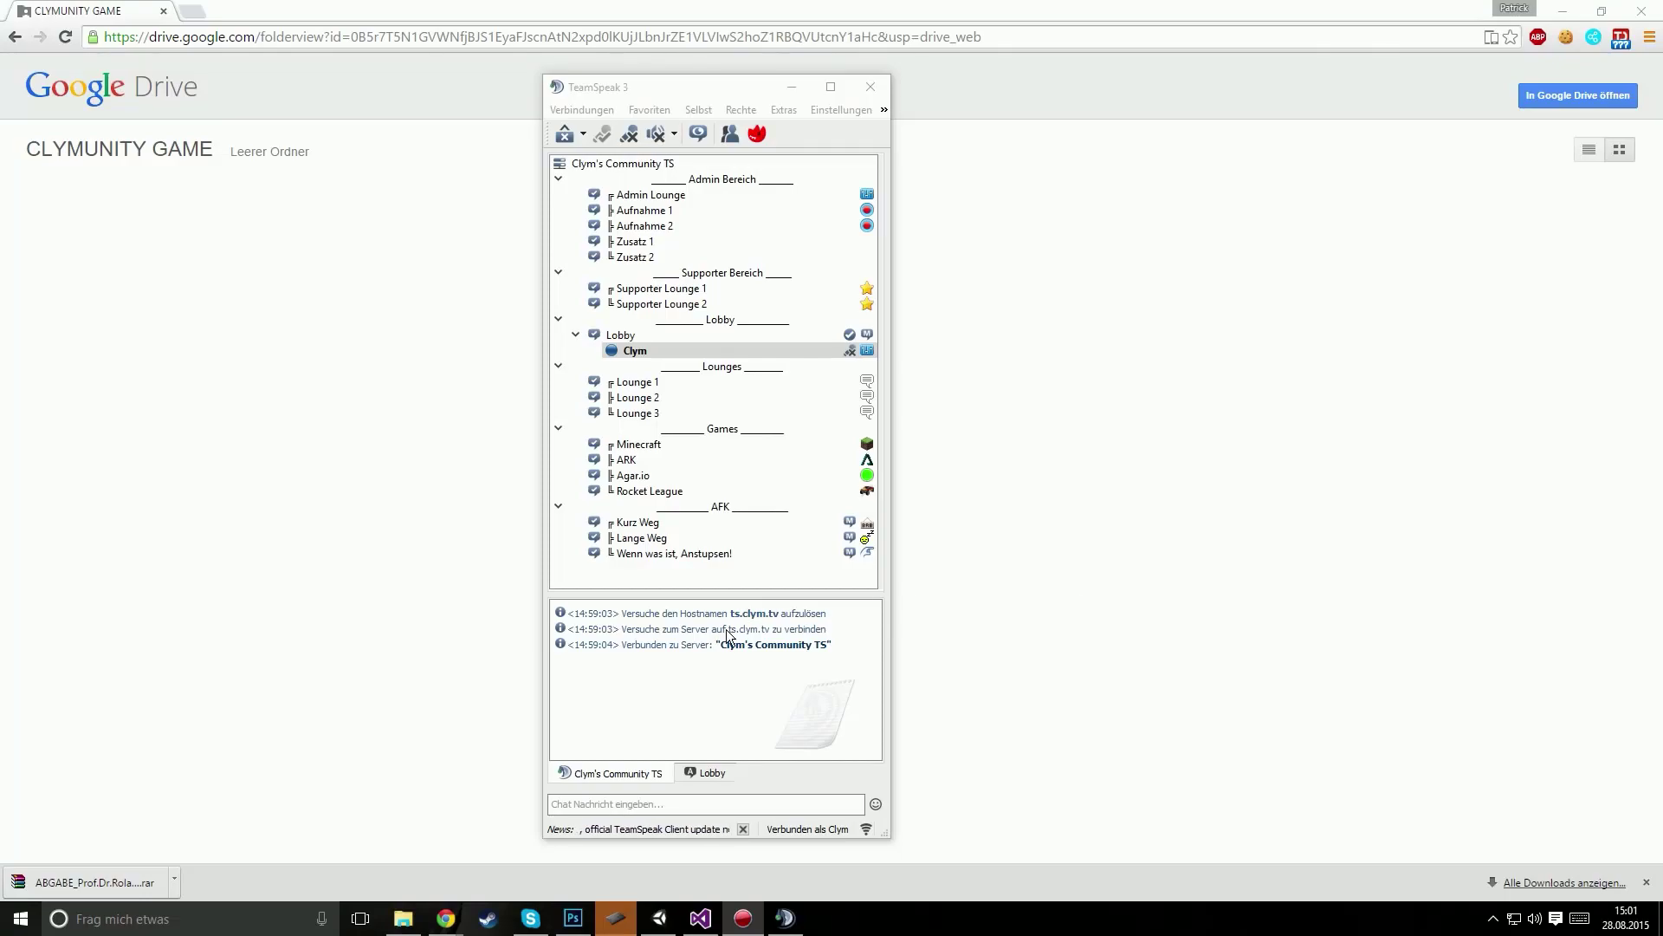
Step: View Clym's Community TS server info in TeamSpeak 3, then disconnect and close the client
{"action": "left_click", "coordinate": [721, 743]}
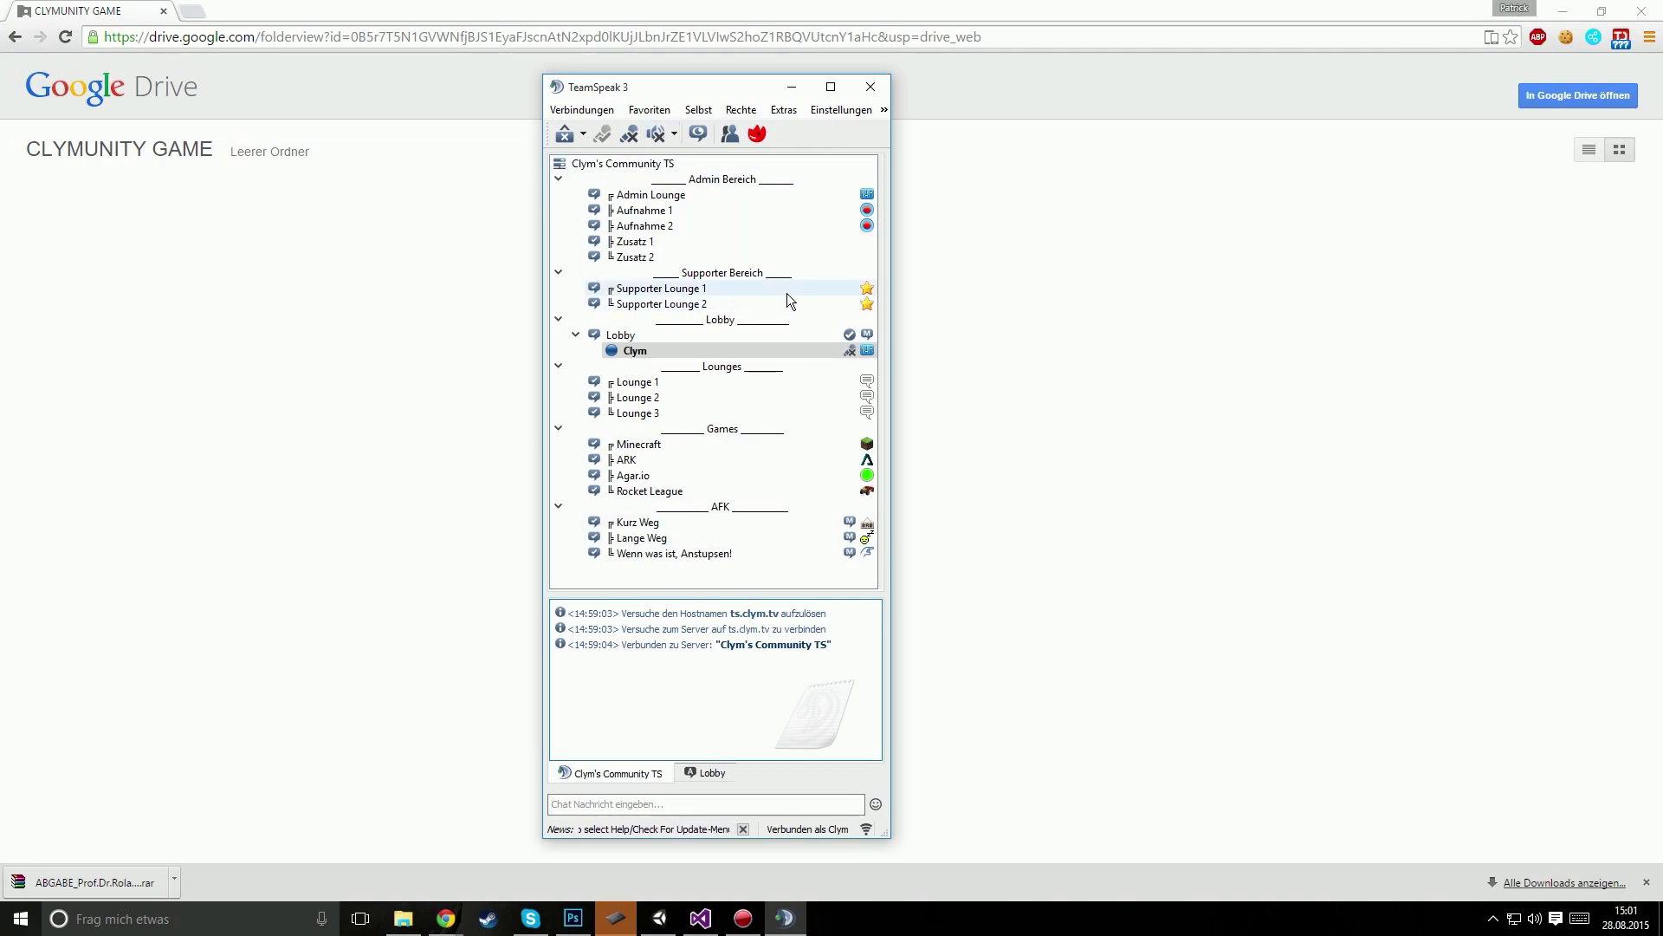
{"action": "left_click", "coordinate": [780, 165]}
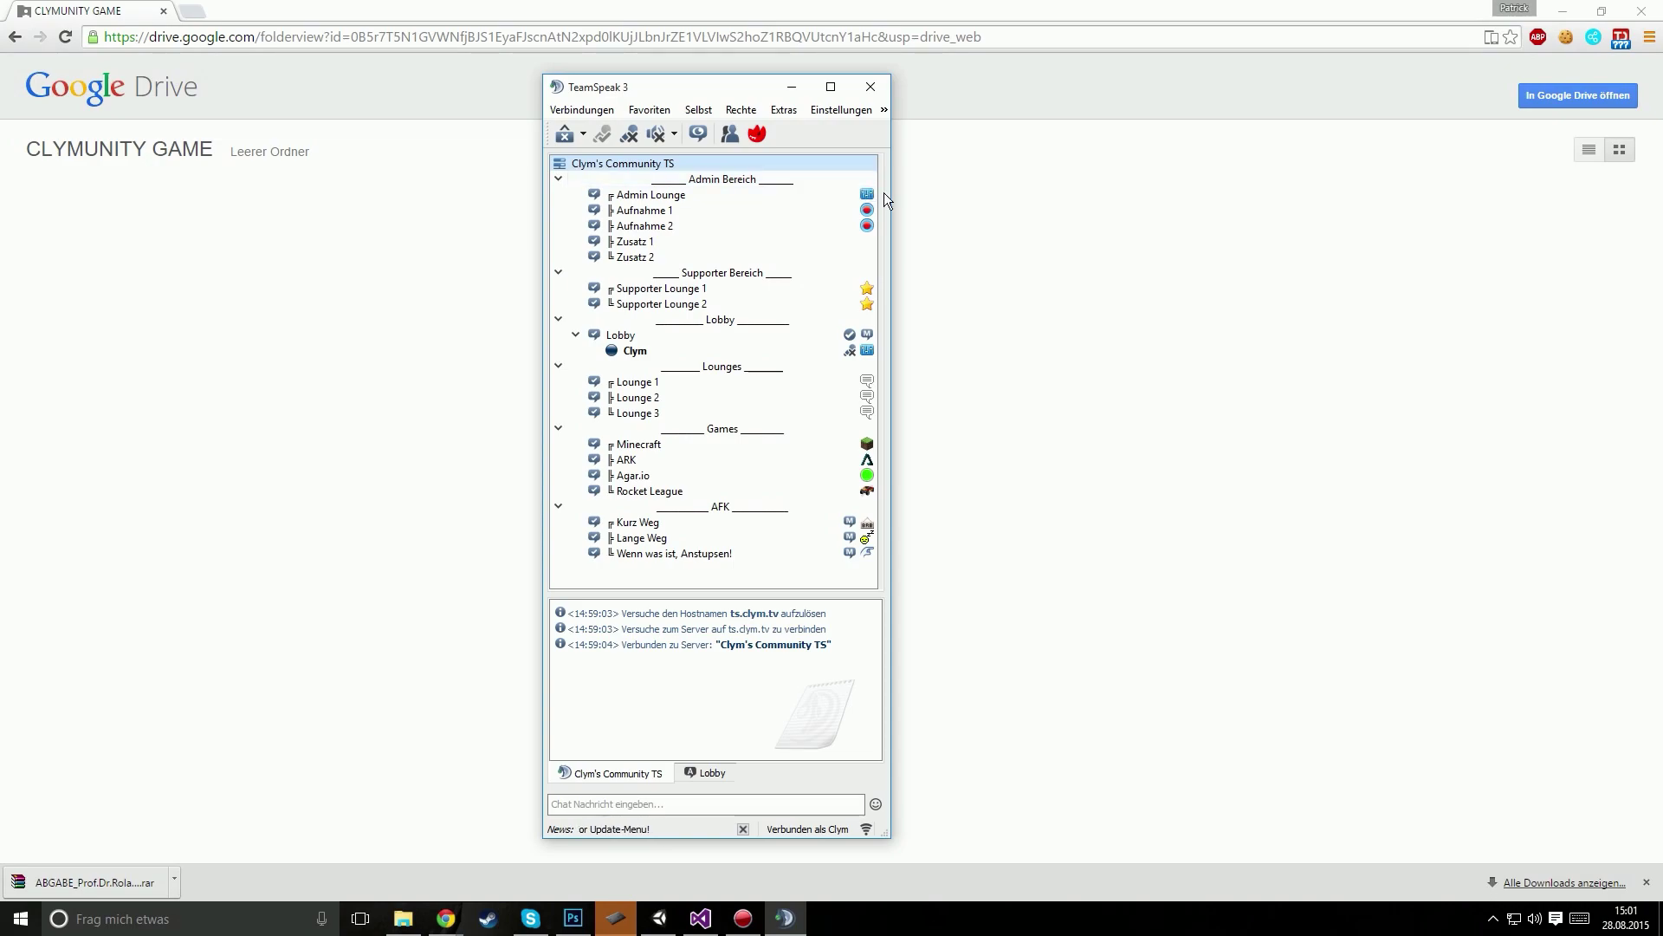
{"action": "mouse_move", "coordinate": [889, 208]}
{"action": "left_mouse_down"}
{"action": "mouse_move", "coordinate": [1132, 233]}
{"action": "mouse_move", "coordinate": [892, 284]}
{"action": "left_mouse_up"}
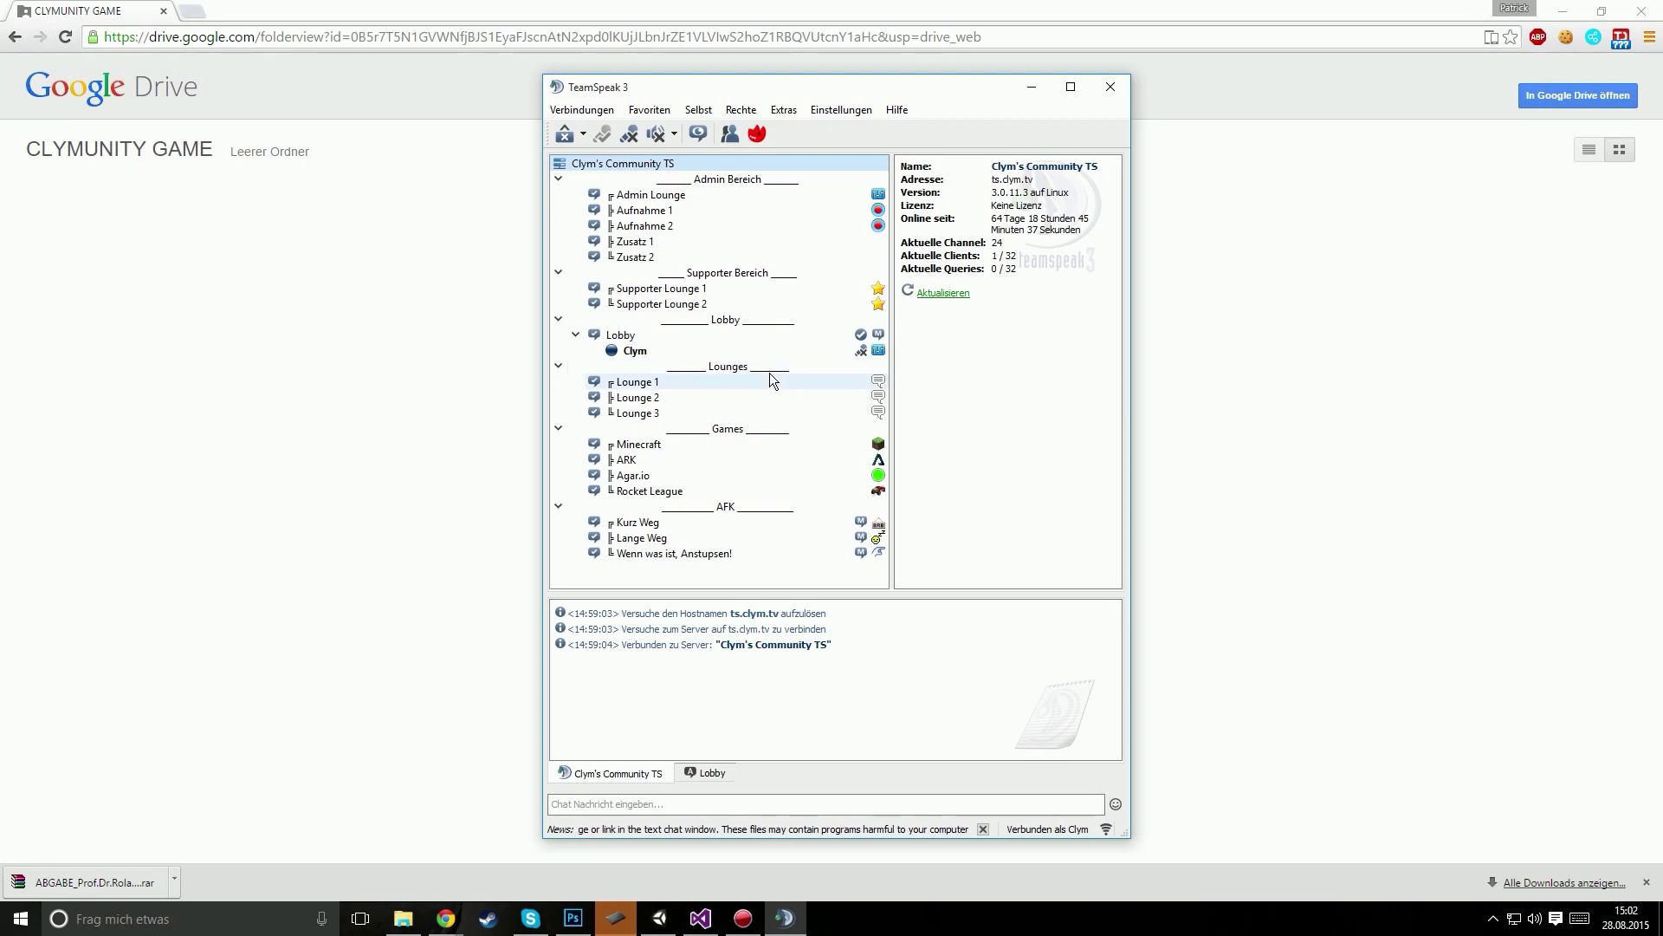
{"action": "left_click", "coordinate": [1112, 86]}
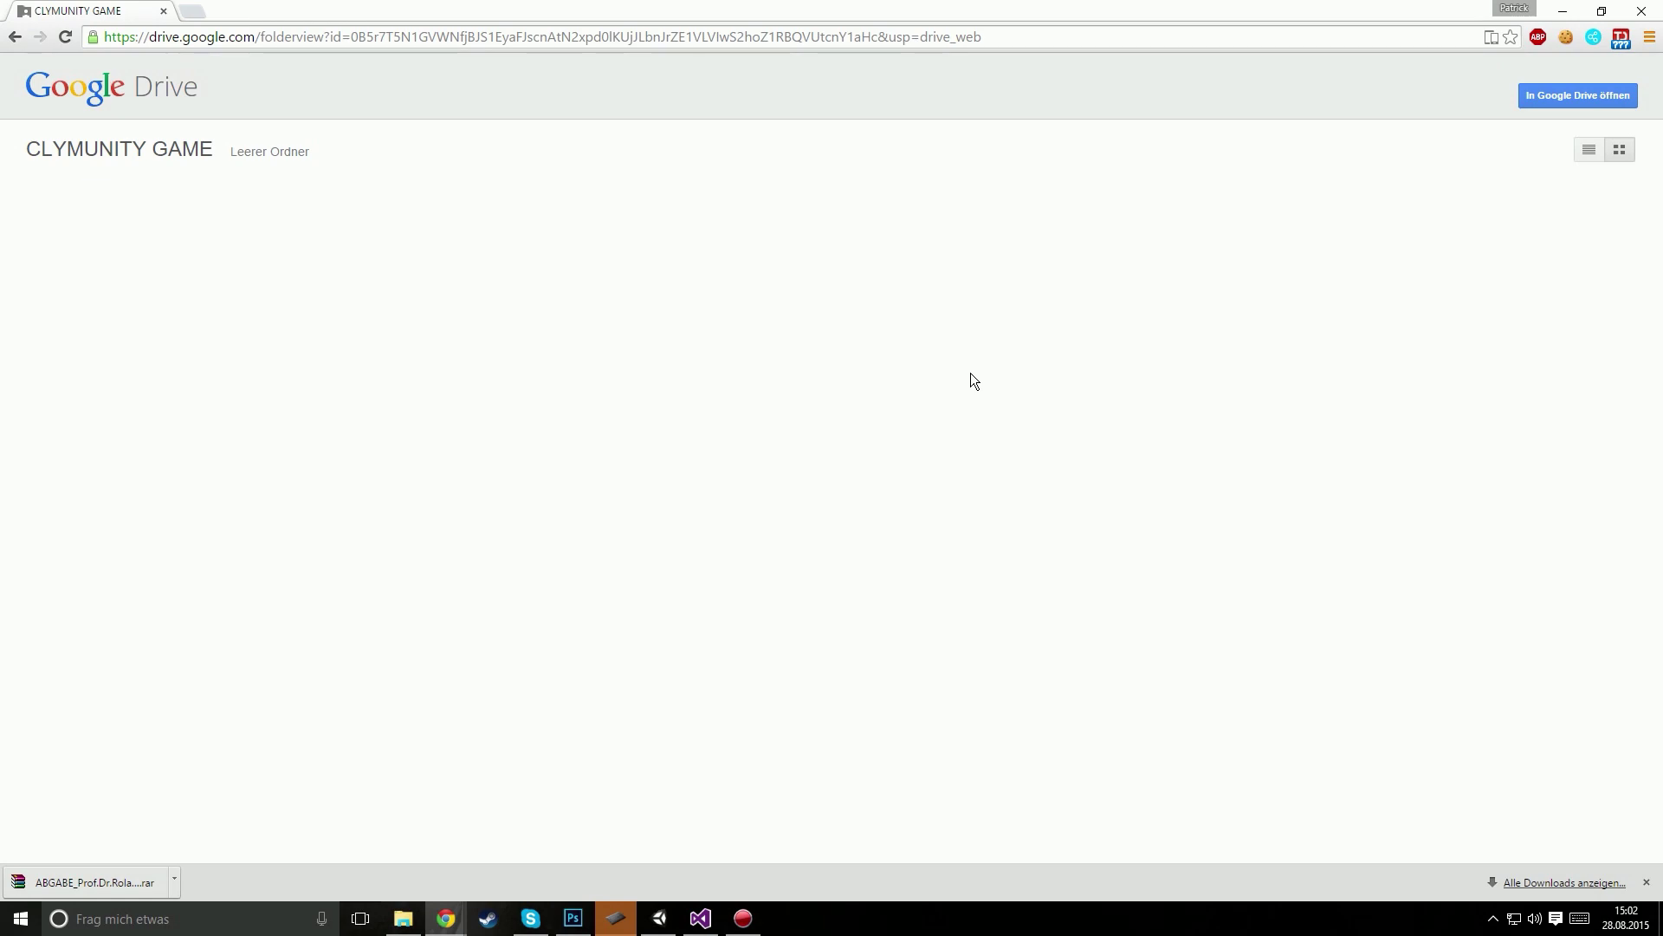
Step: Open CLYMUNITY GAME in full Drive and create a Google Docs document there, confirming the shared-folder notice
{"action": "left_click", "coordinate": [1565, 104]}
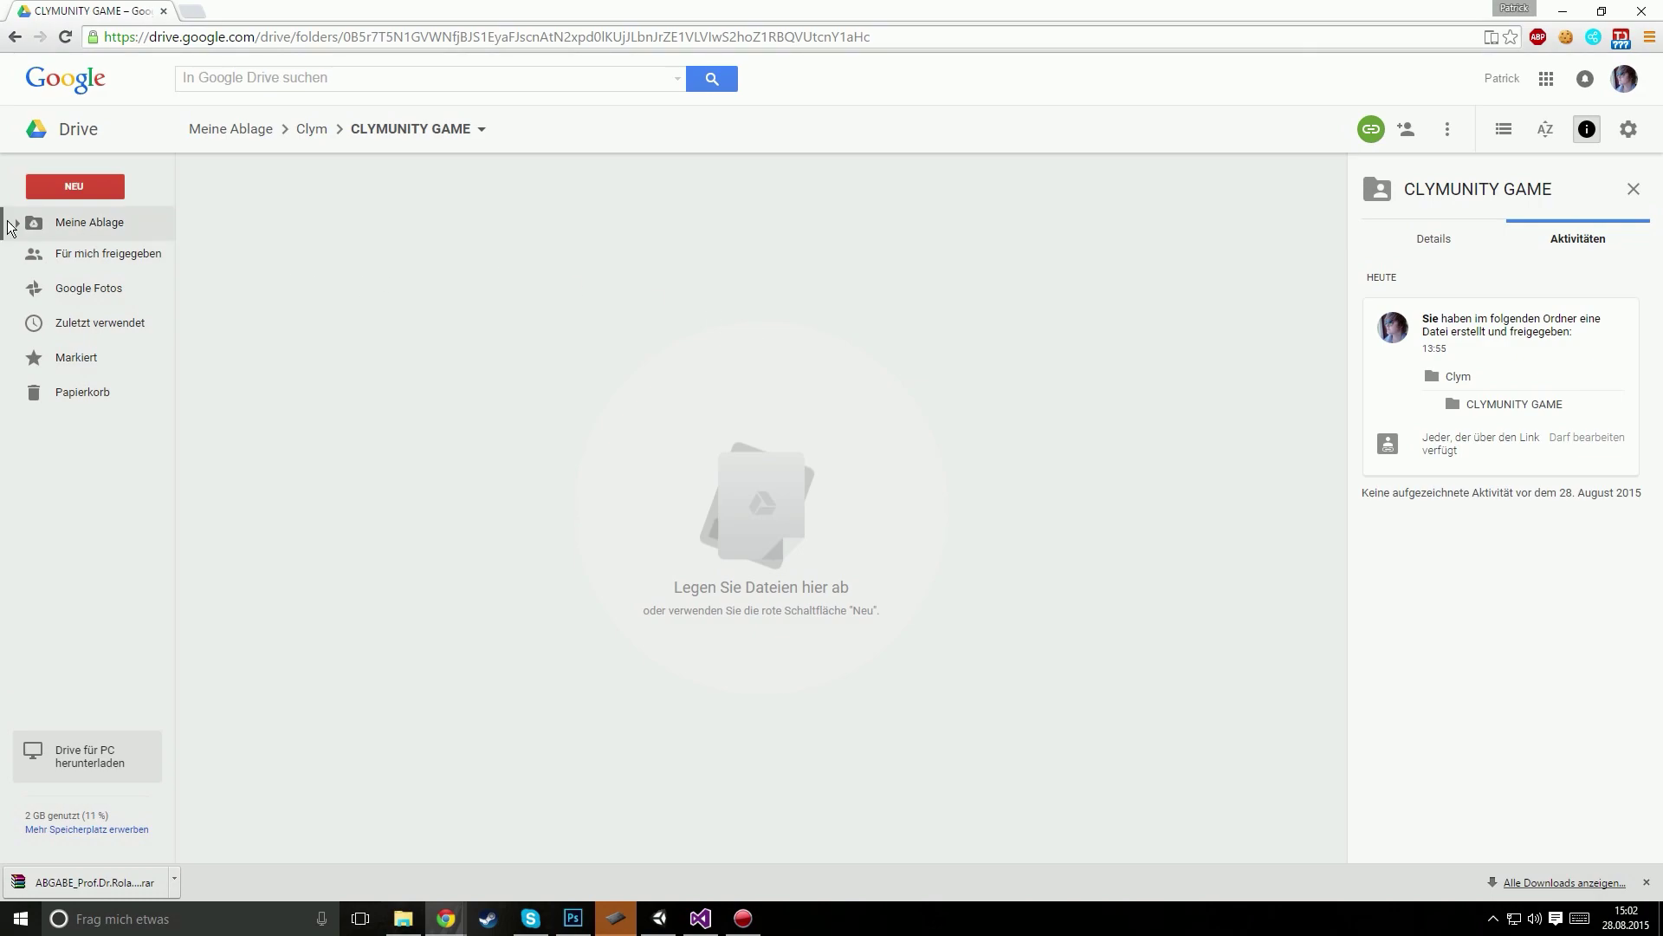
{"action": "left_click", "coordinate": [75, 186]}
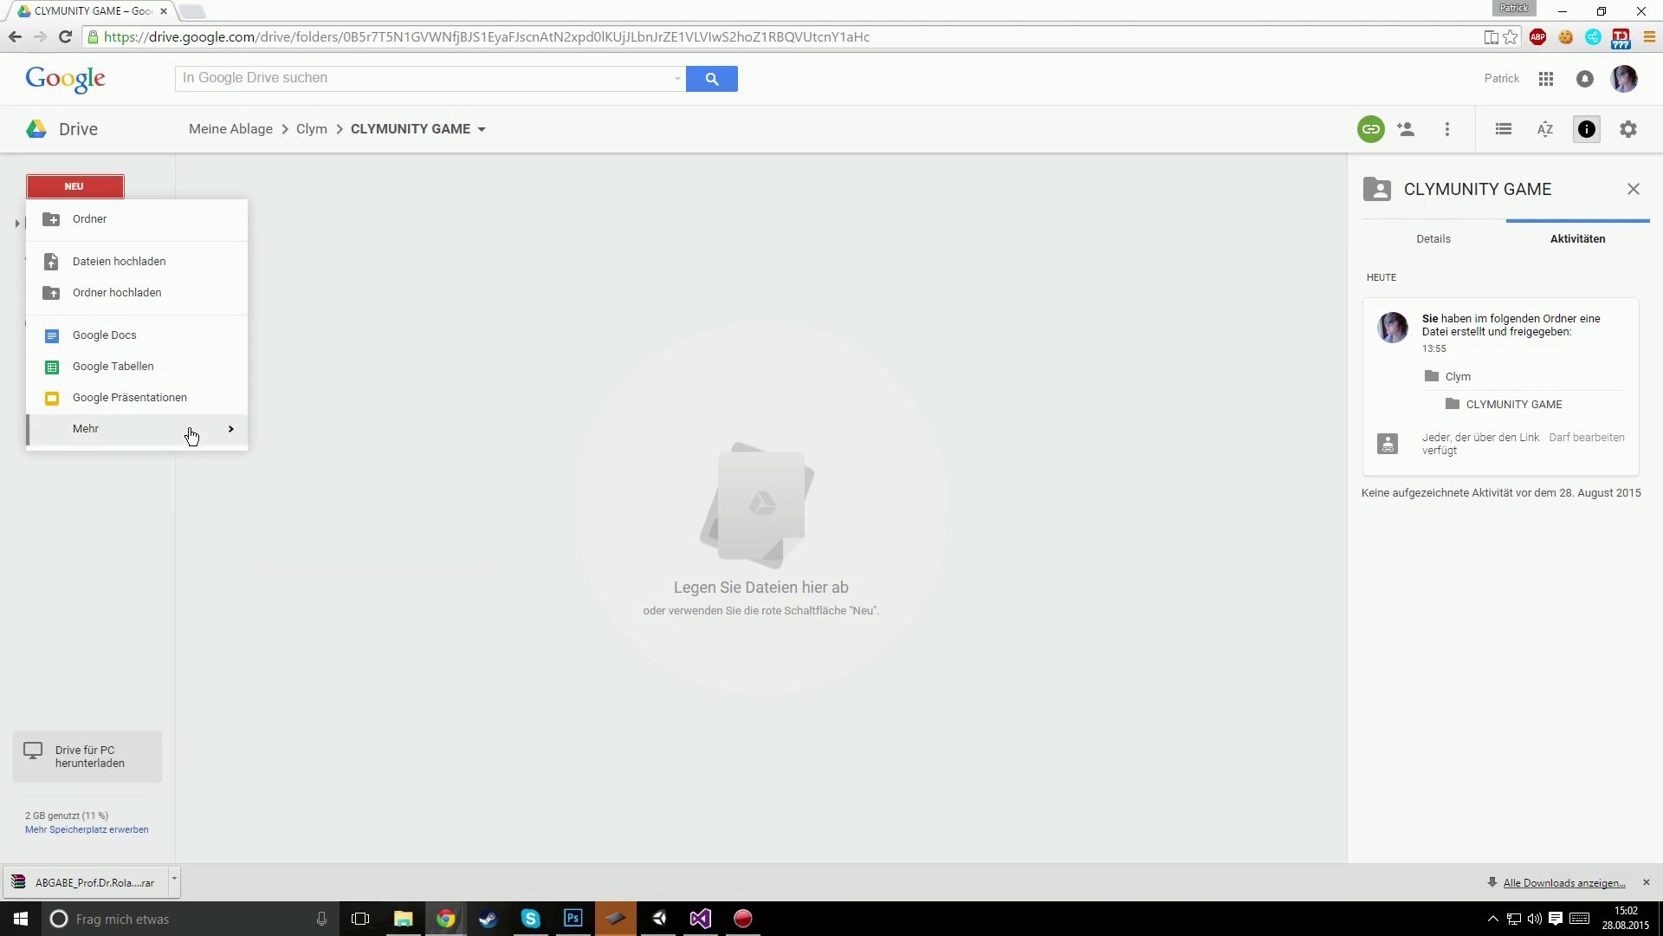
{"action": "mouse_move", "coordinate": [190, 432]}
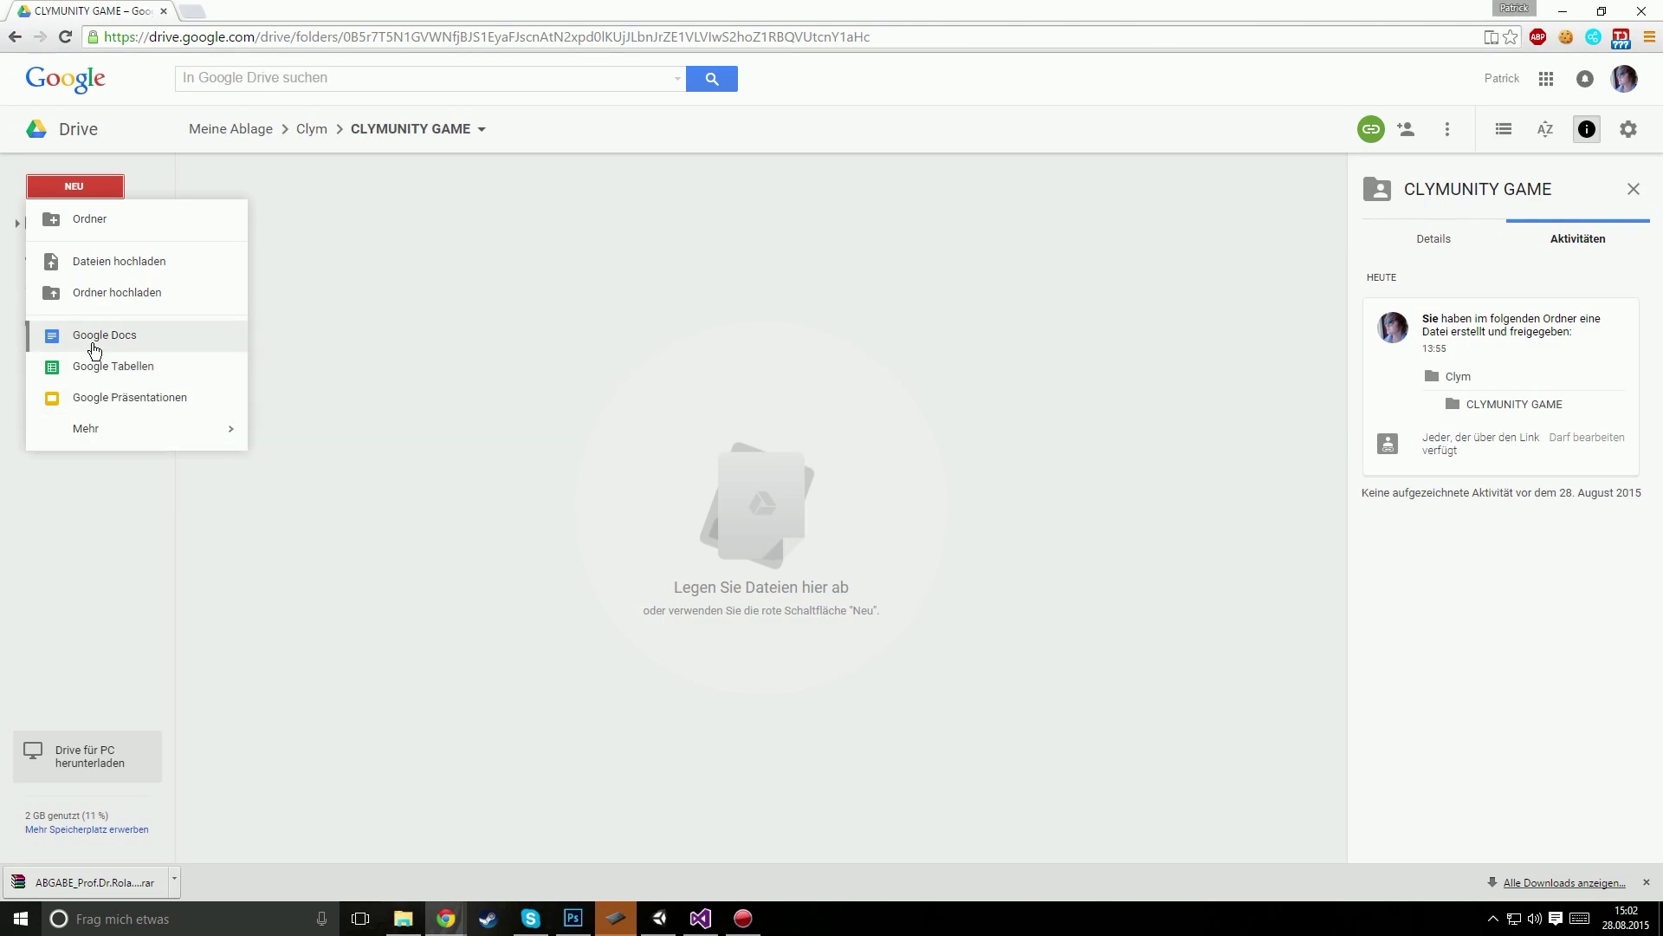
{"action": "left_click", "coordinate": [130, 343]}
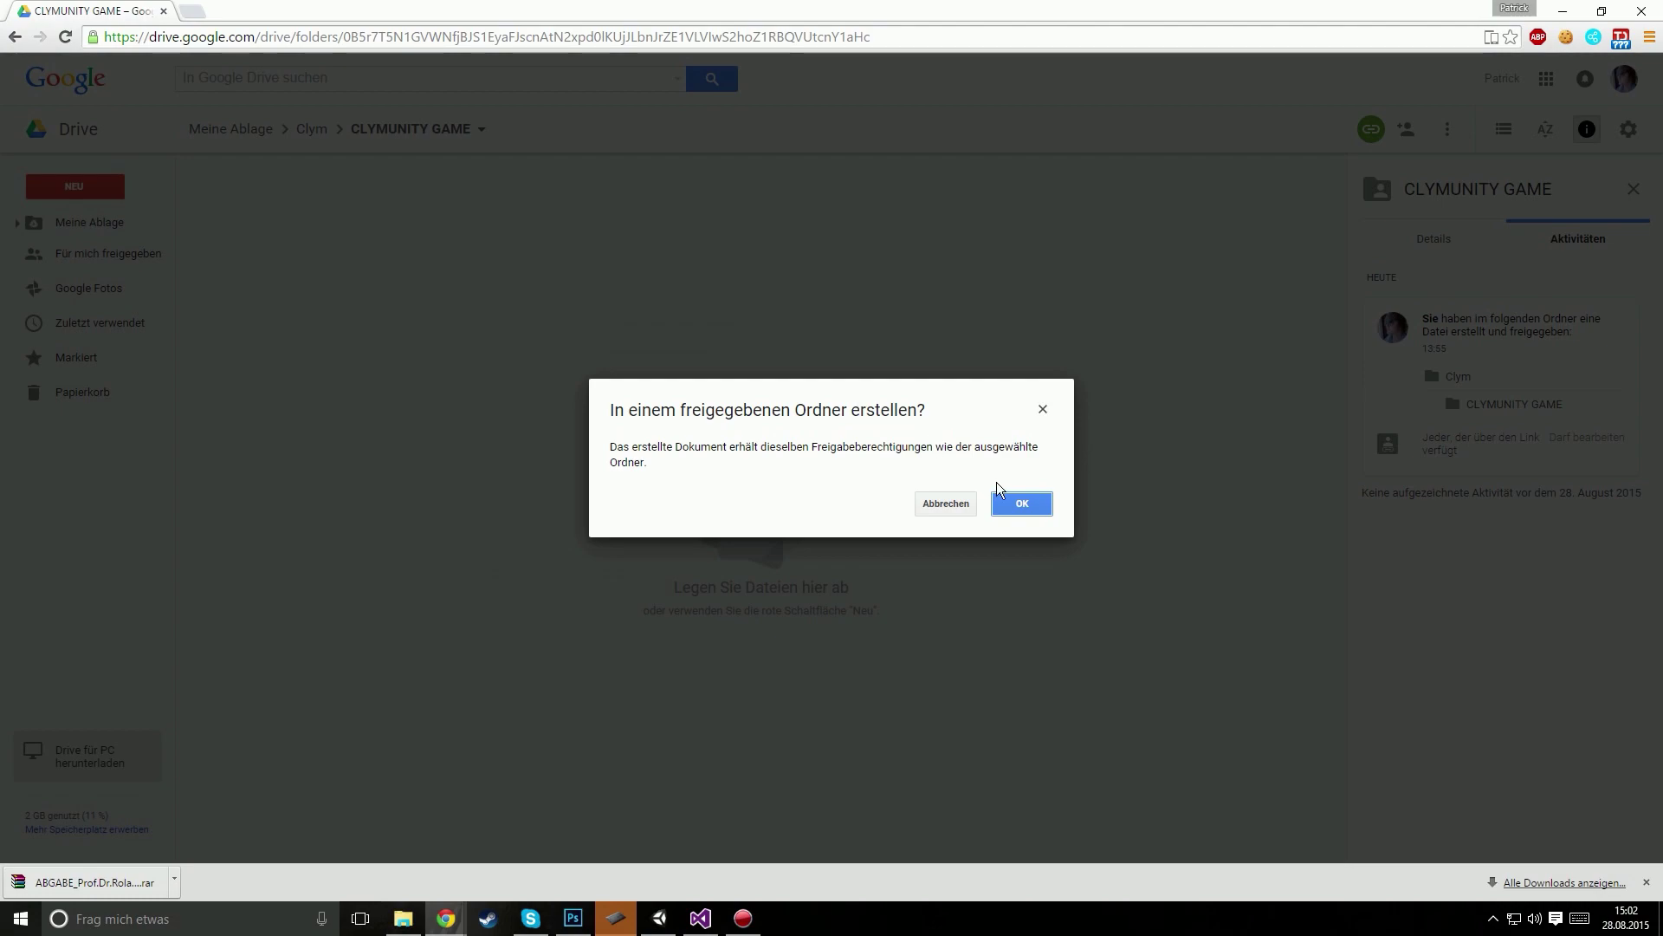
{"action": "left_click", "coordinate": [1040, 509]}
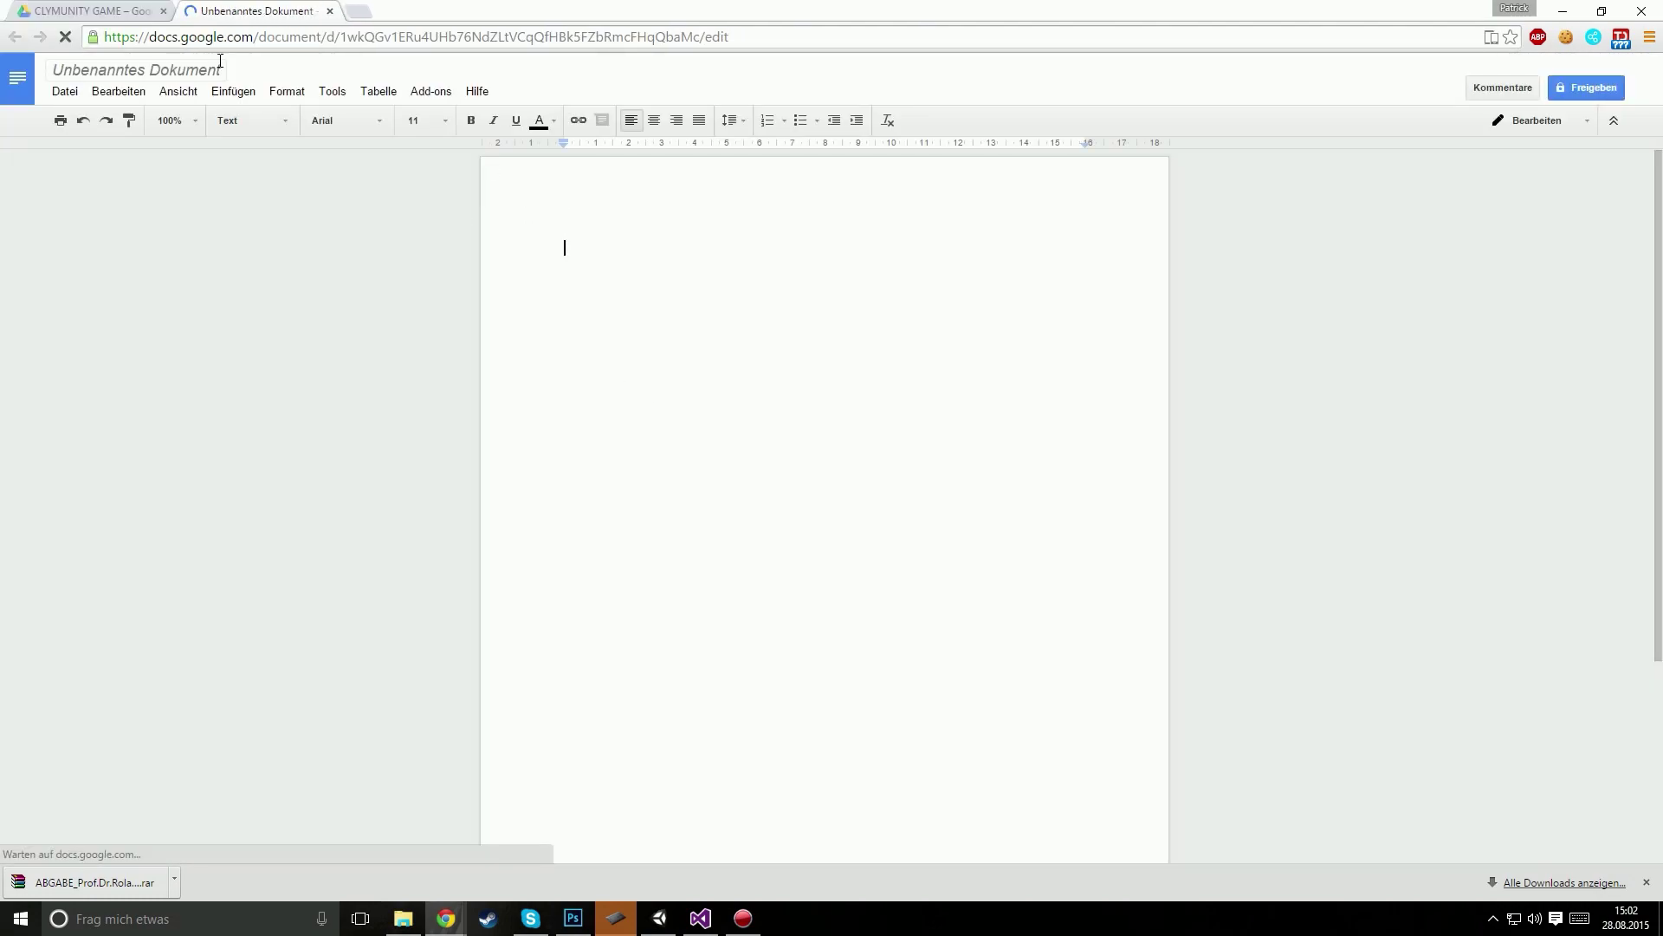
Step: Title the untitled document 'Clym'
{"action": "left_click", "coordinate": [197, 69]}
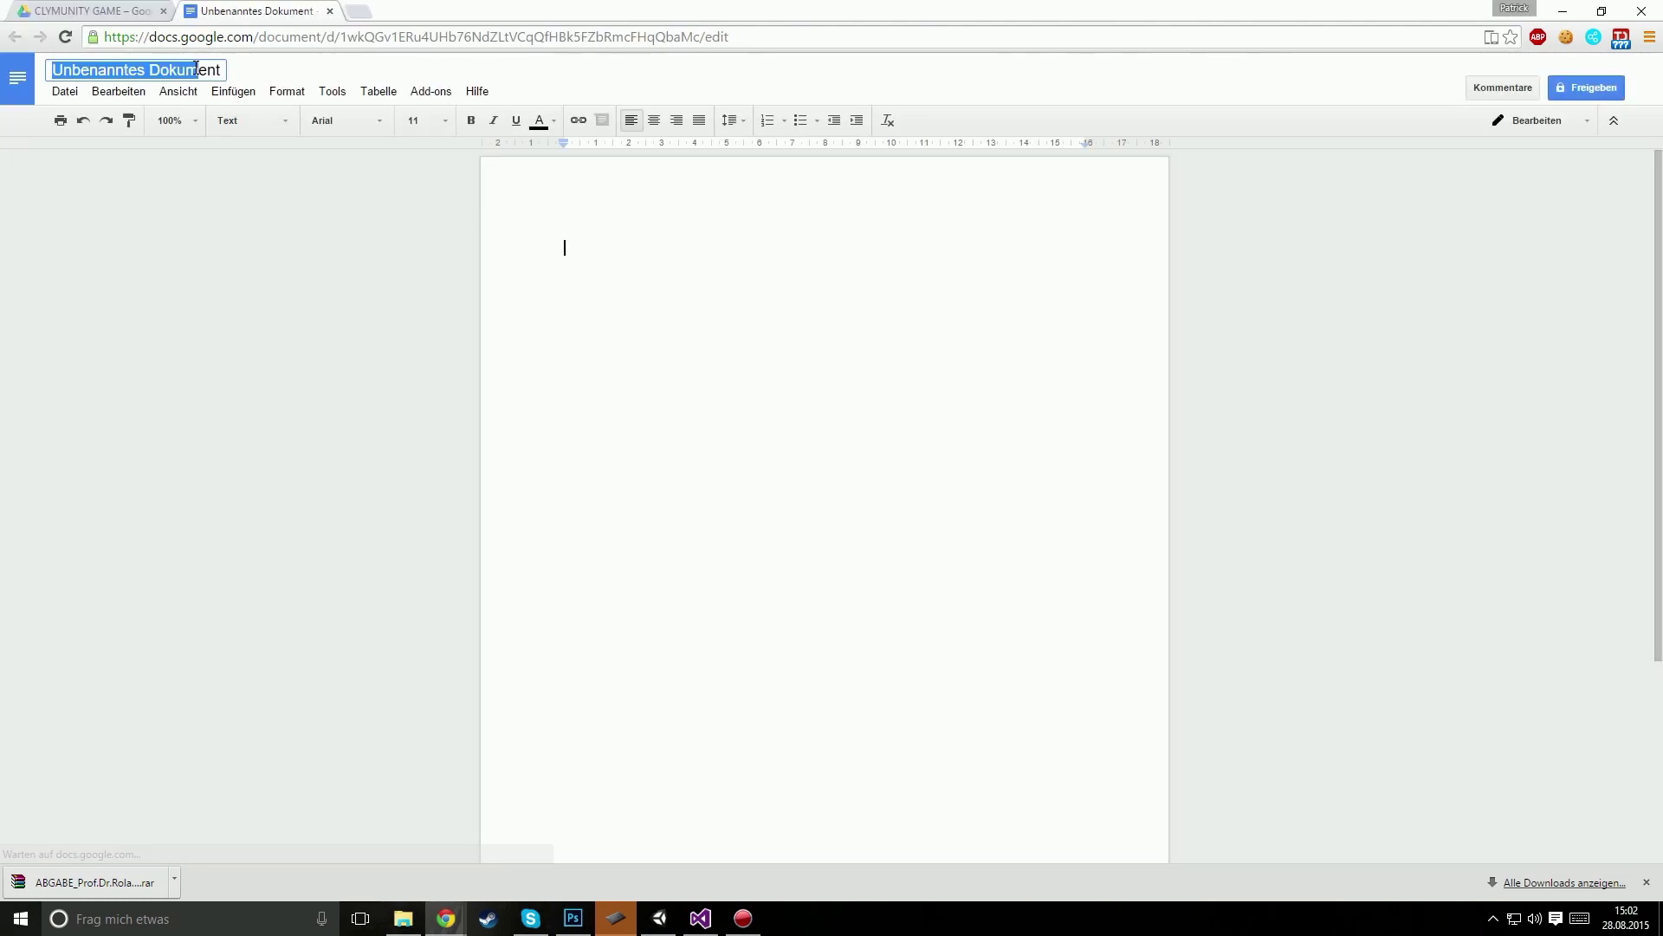
{"action": "type", "text": "t"}
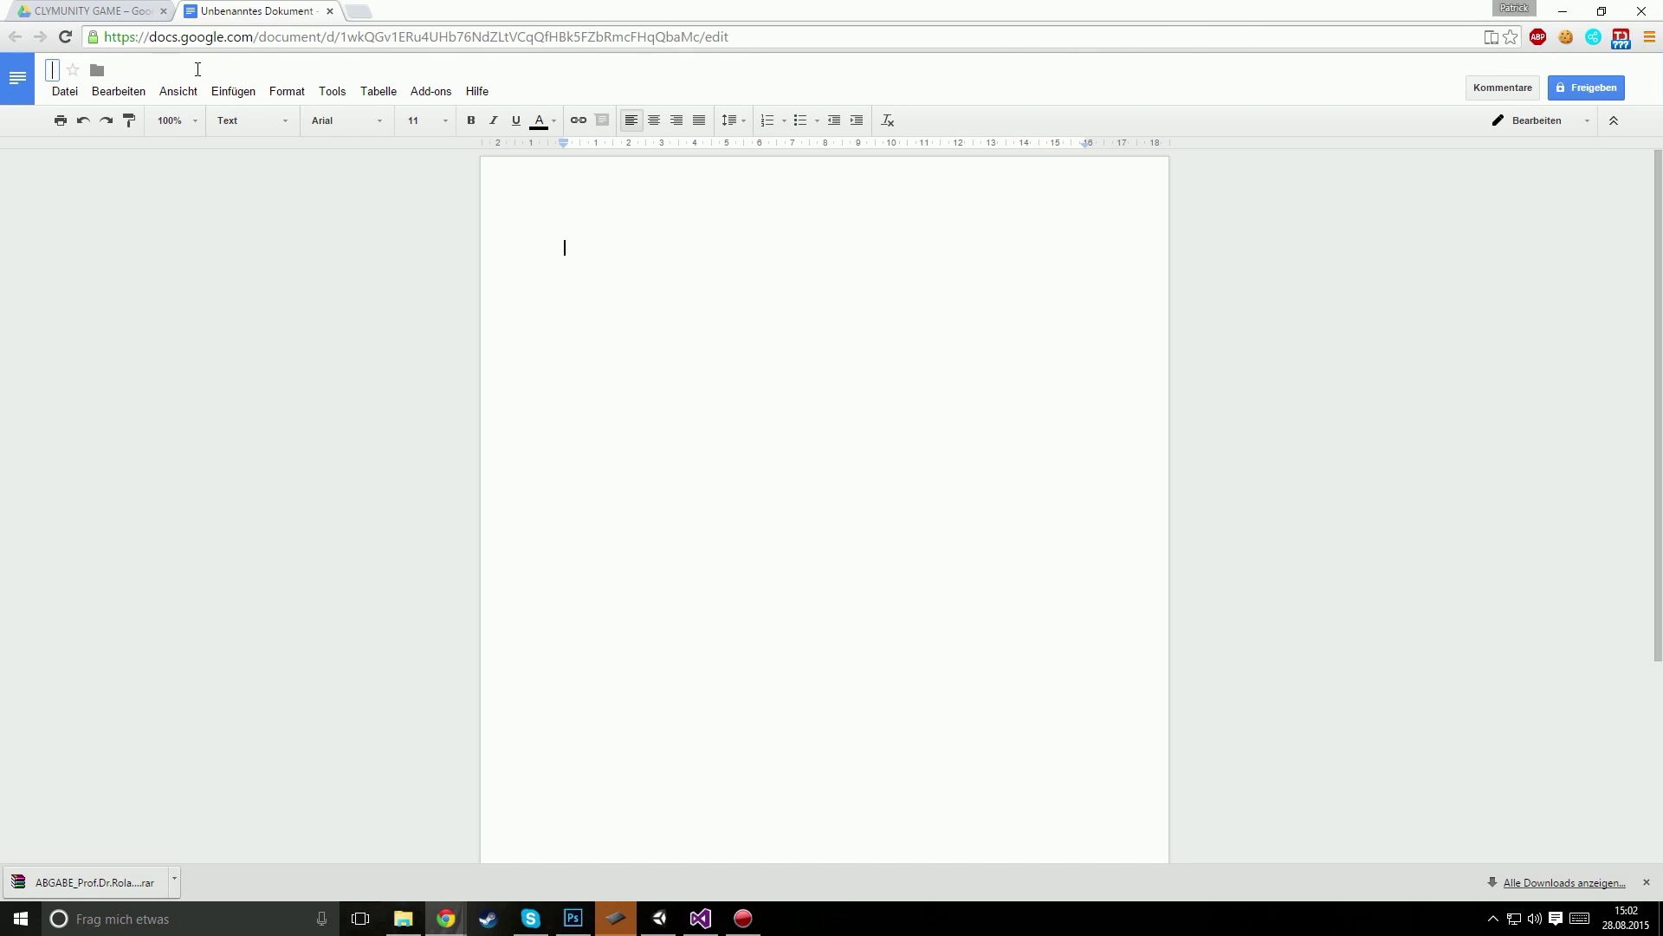
{"action": "type", "text": "m"}
{"action": "key", "text": "Return"}
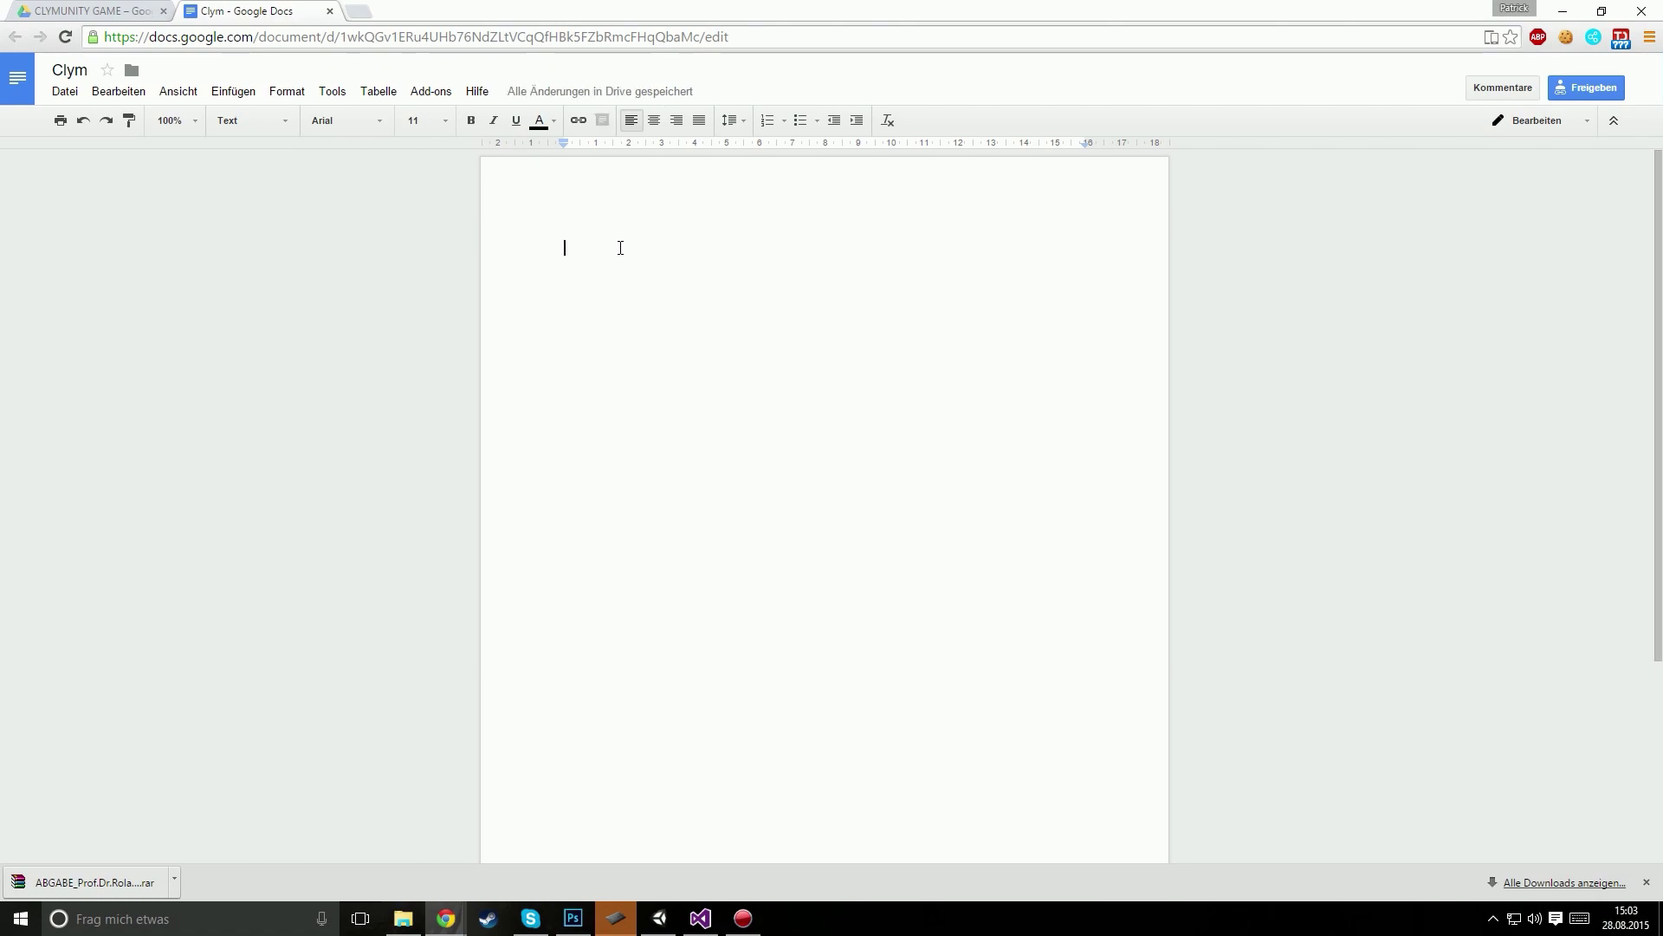
Step: Write 'Ideen für das Spiel:' as the first line, then return to the Drive folder
{"action": "type", "text": "Ideen "}
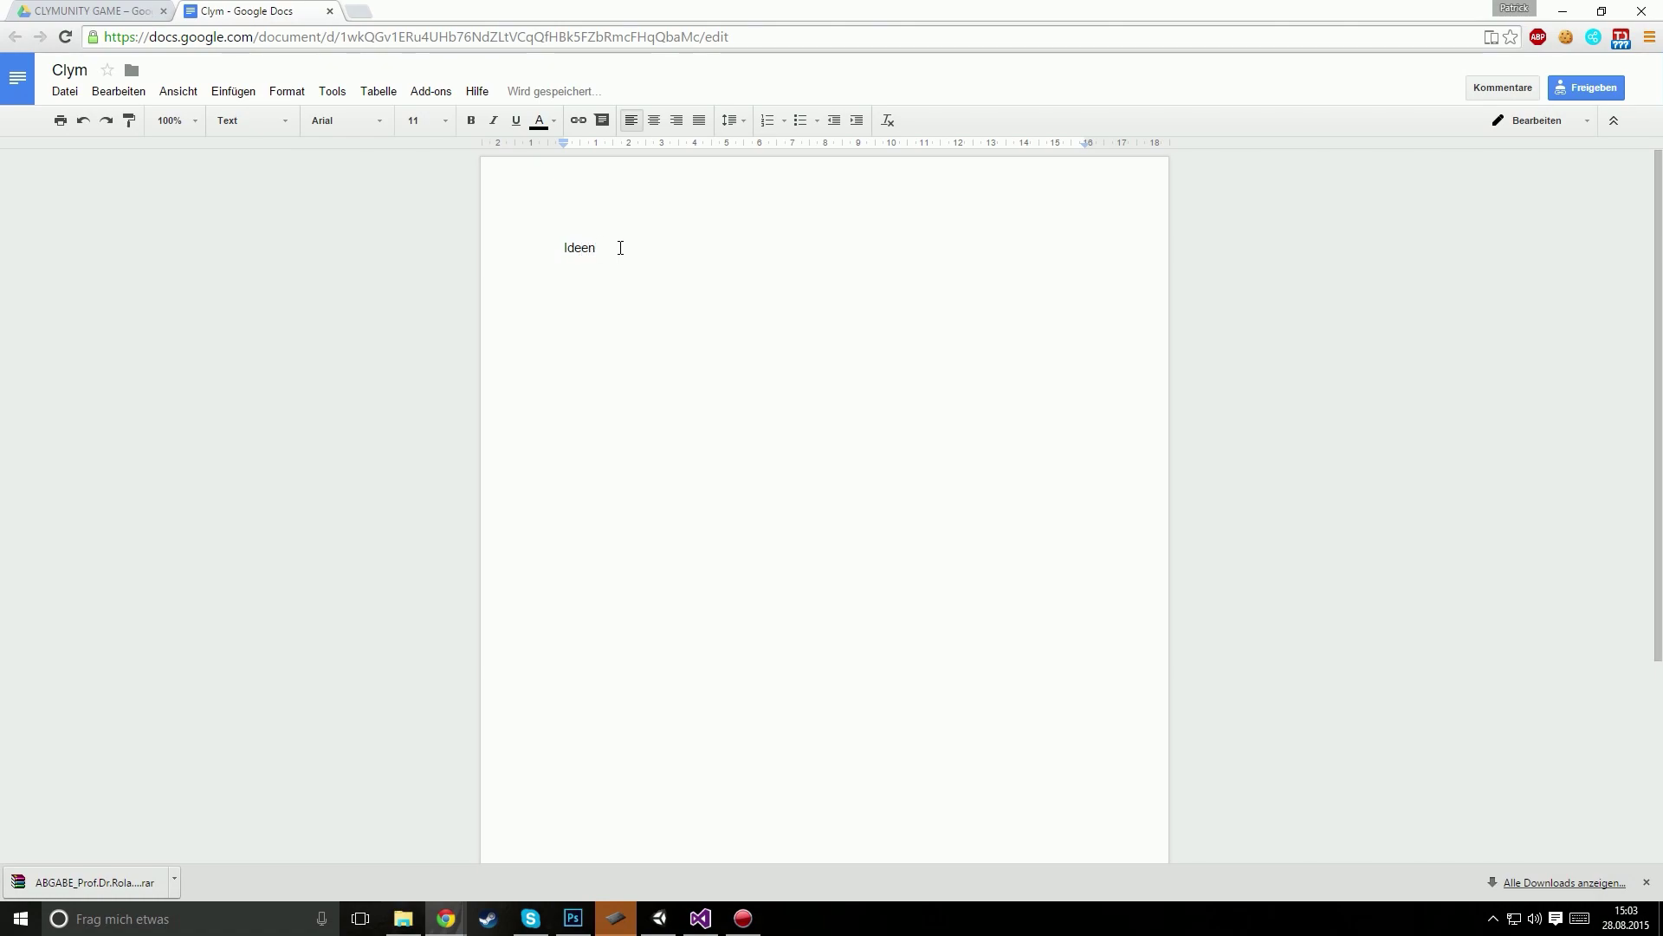
{"action": "type", "text": "für das Spiel_:"}
{"action": "key", "text": "BackSpace"}
{"action": "key", "text": "BackSpace"}
{"action": "key", "text": "Return"}
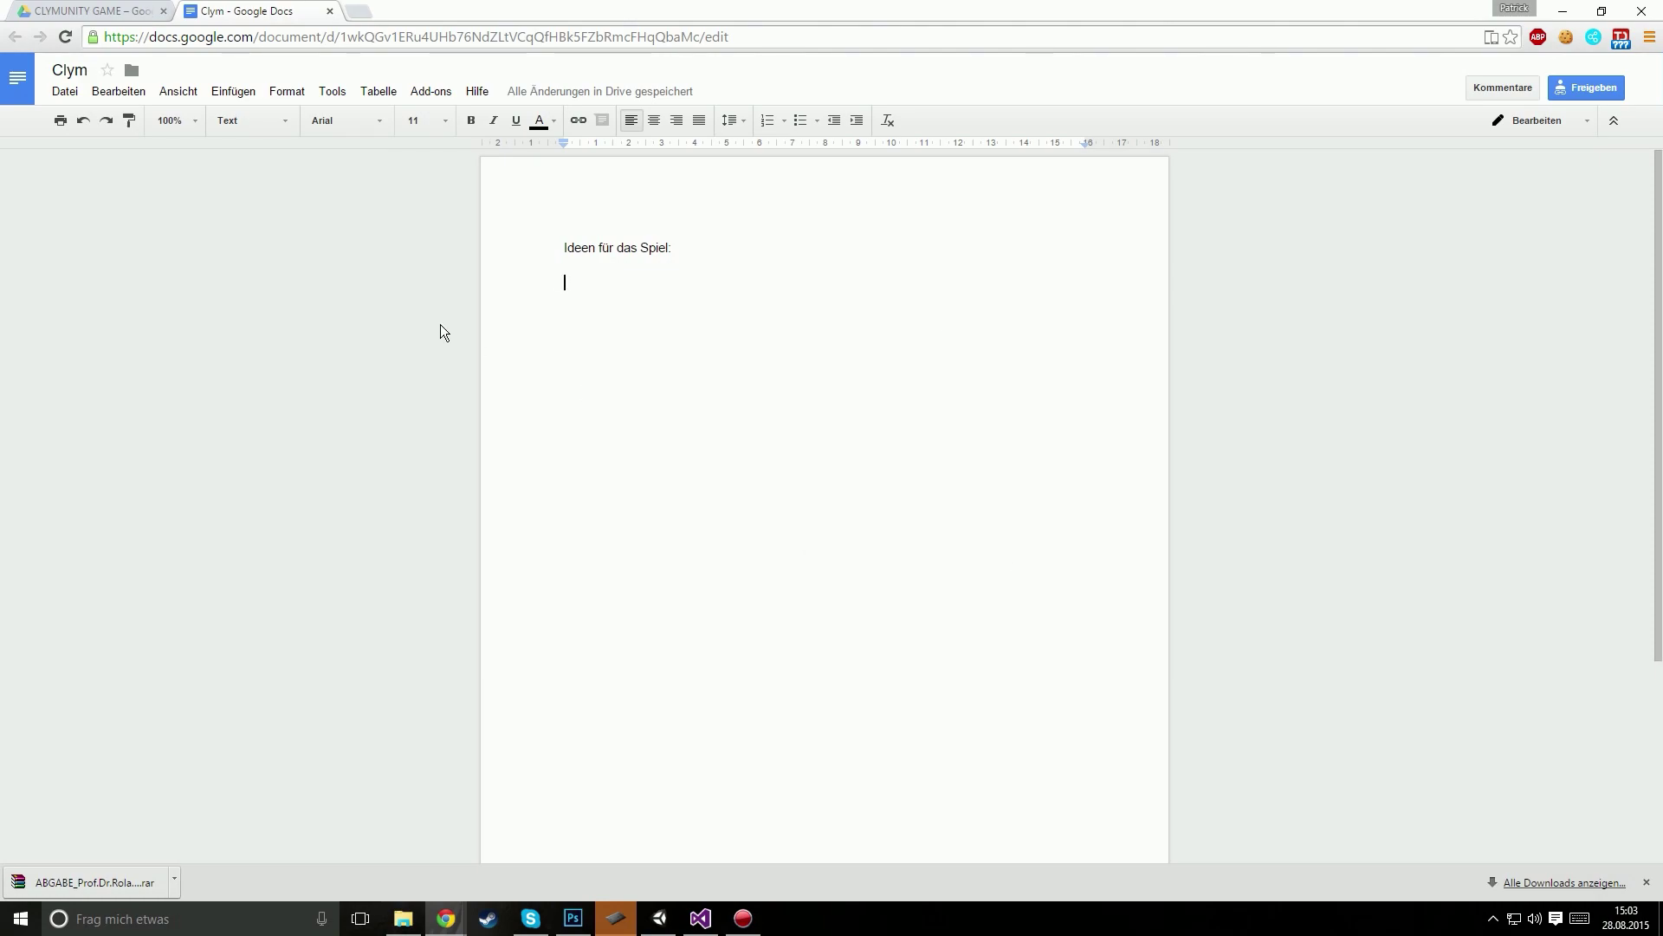
{"action": "key", "text": "ctrl+Tab"}
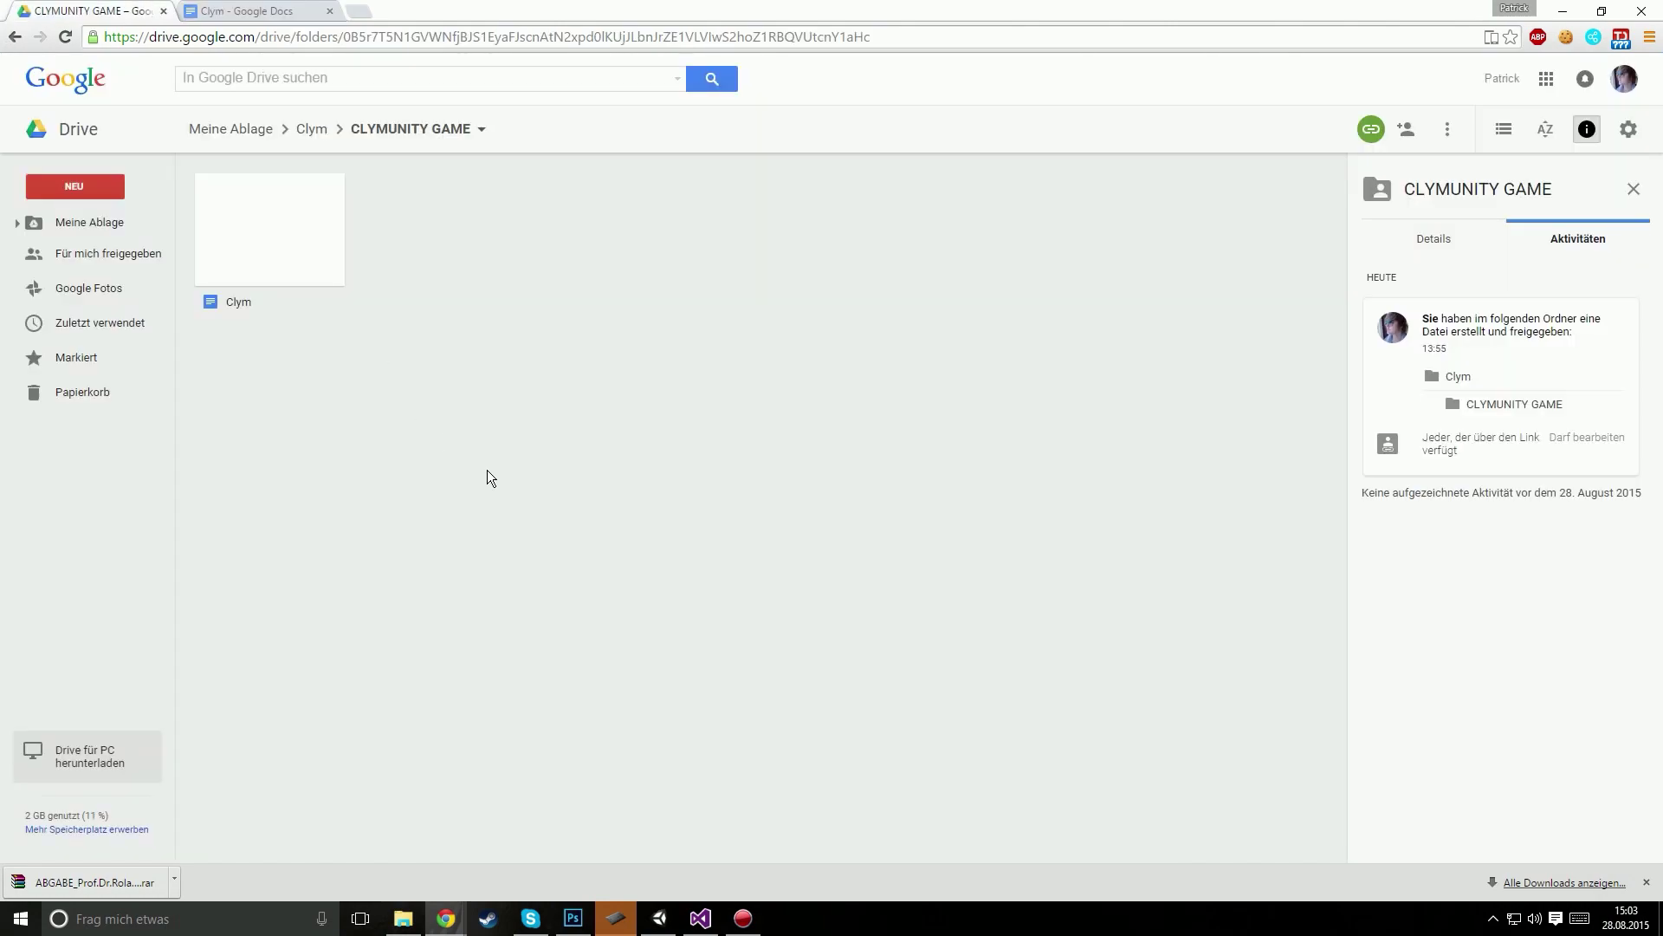
Step: Create a new folder named 'Clym' in CLYMUNITY GAME
{"action": "right_click", "coordinate": [521, 421]}
{"action": "left_click", "coordinate": [586, 446]}
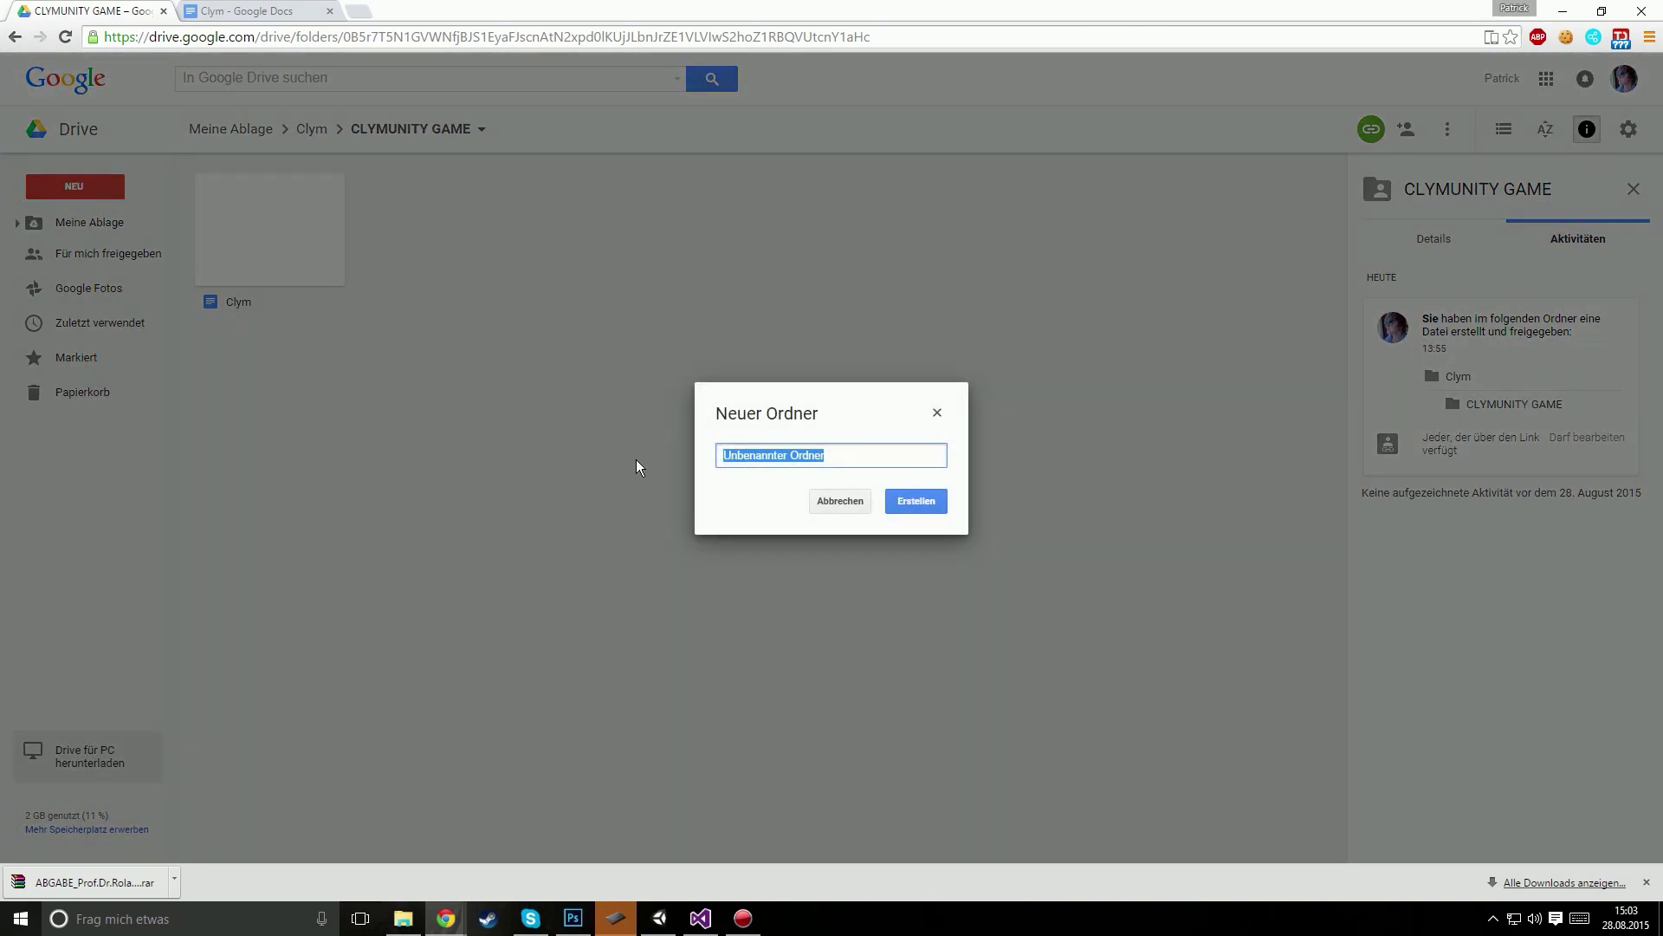
{"action": "type", "text": "Clym"}
{"action": "key", "text": "Return"}
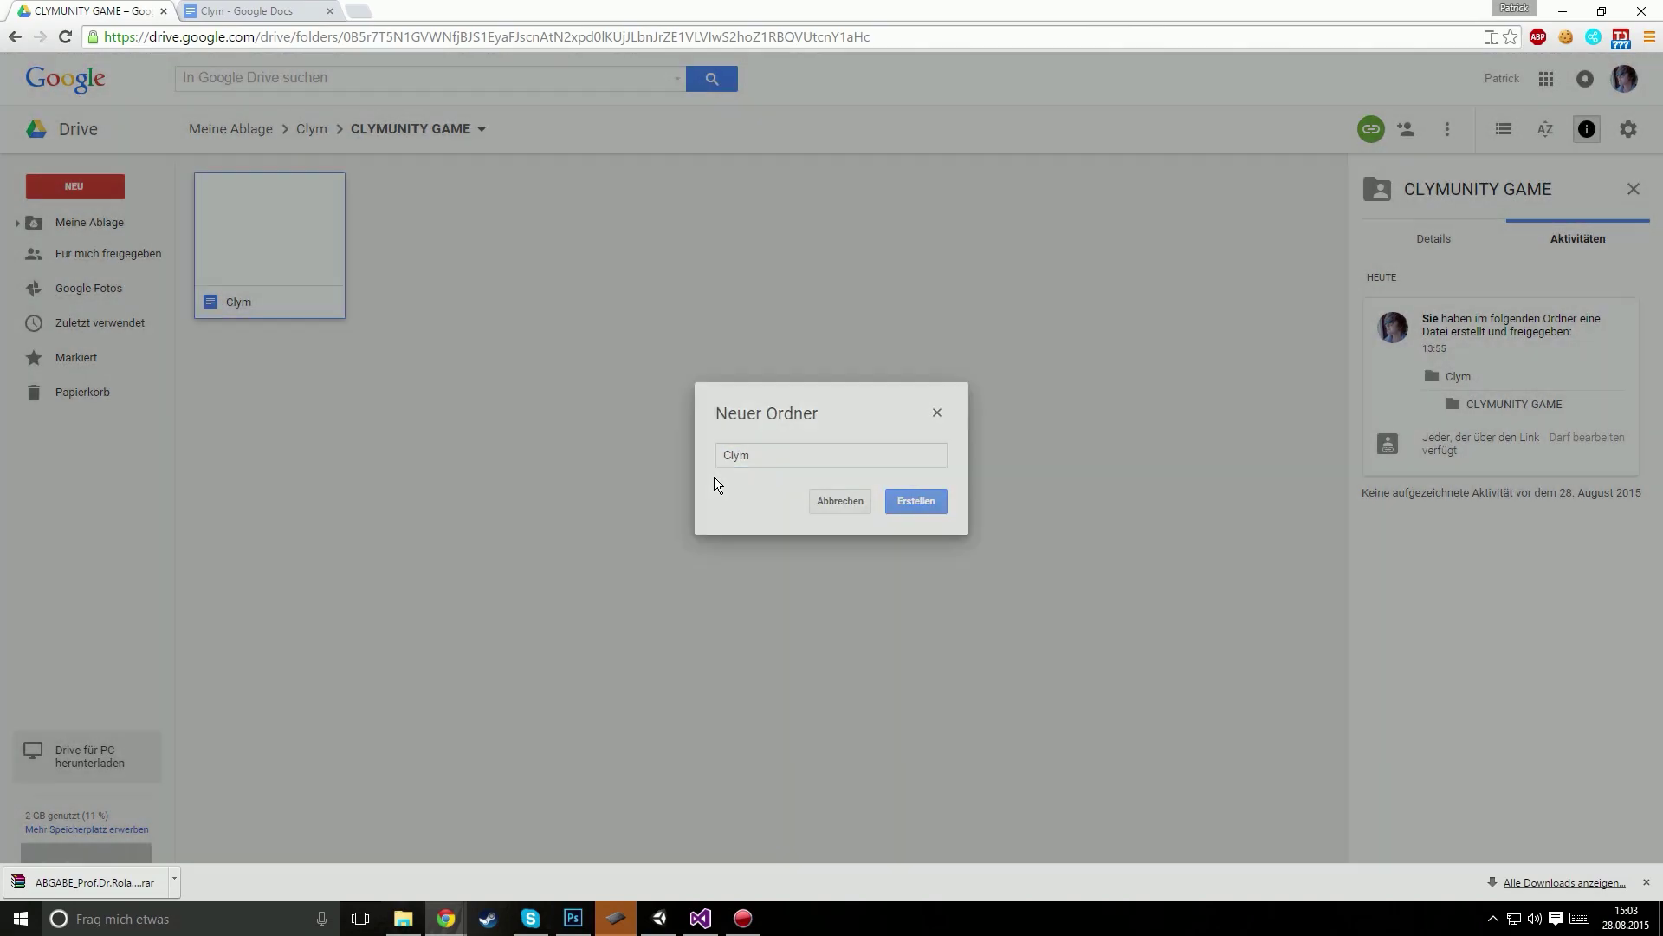
Step: Move the Clym document into the Clym folder, then bring up the Unity editor
{"action": "left_click_drag", "start_coordinate": [257, 303], "coordinate": [255, 194]}
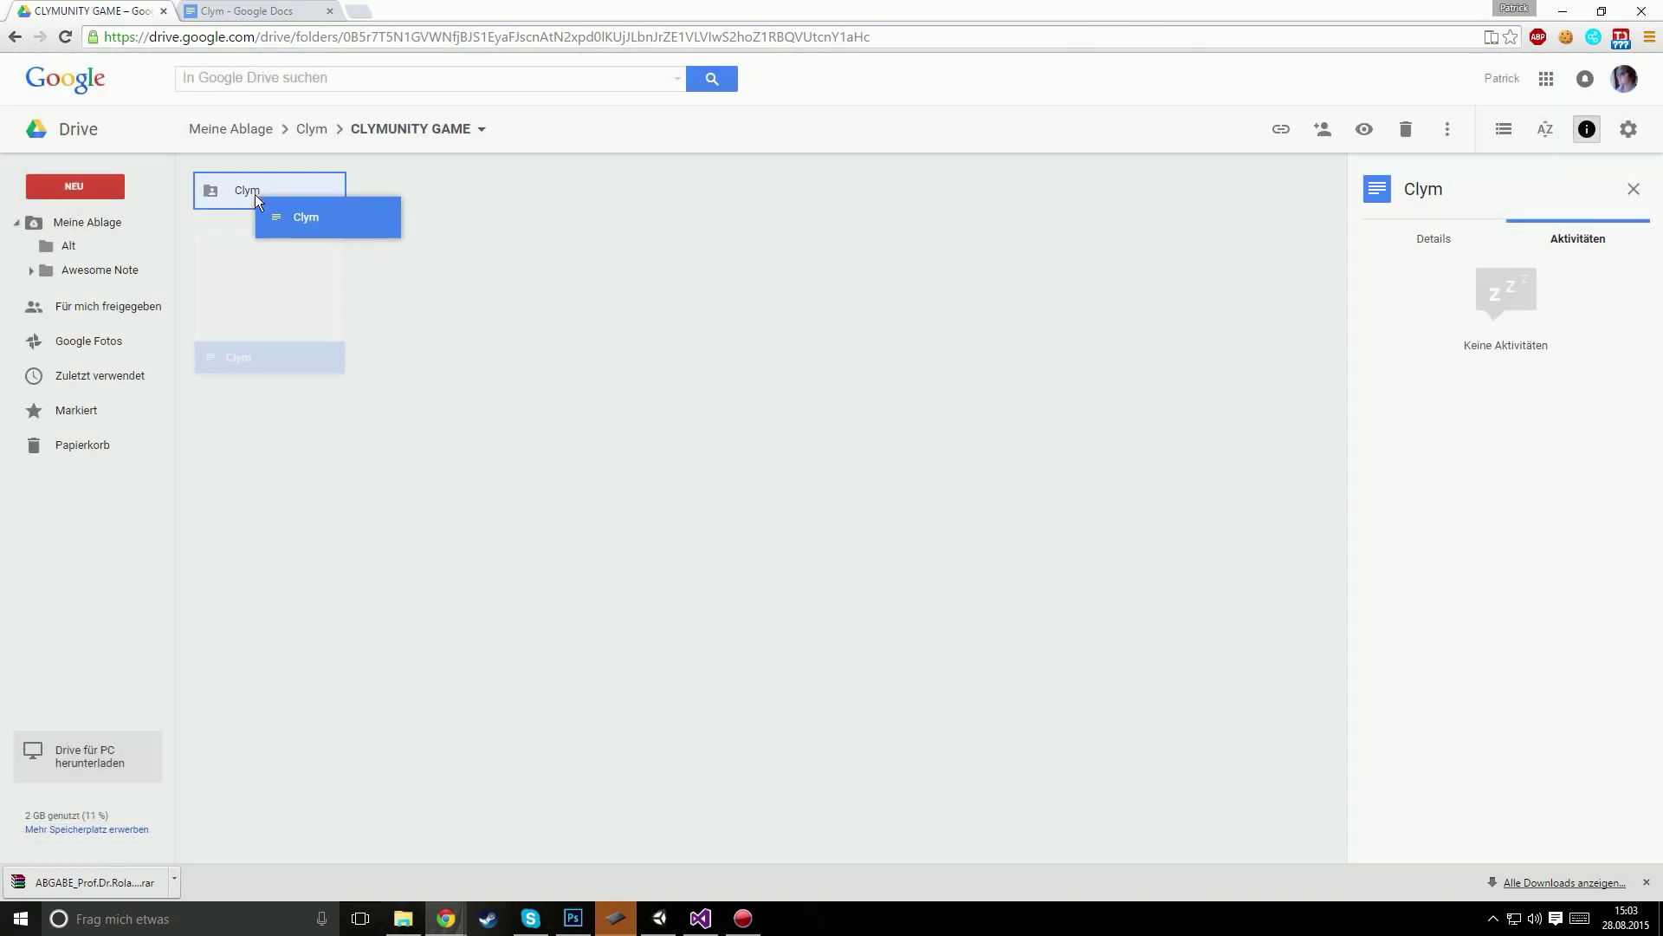
{"action": "left_click", "coordinate": [1019, 523]}
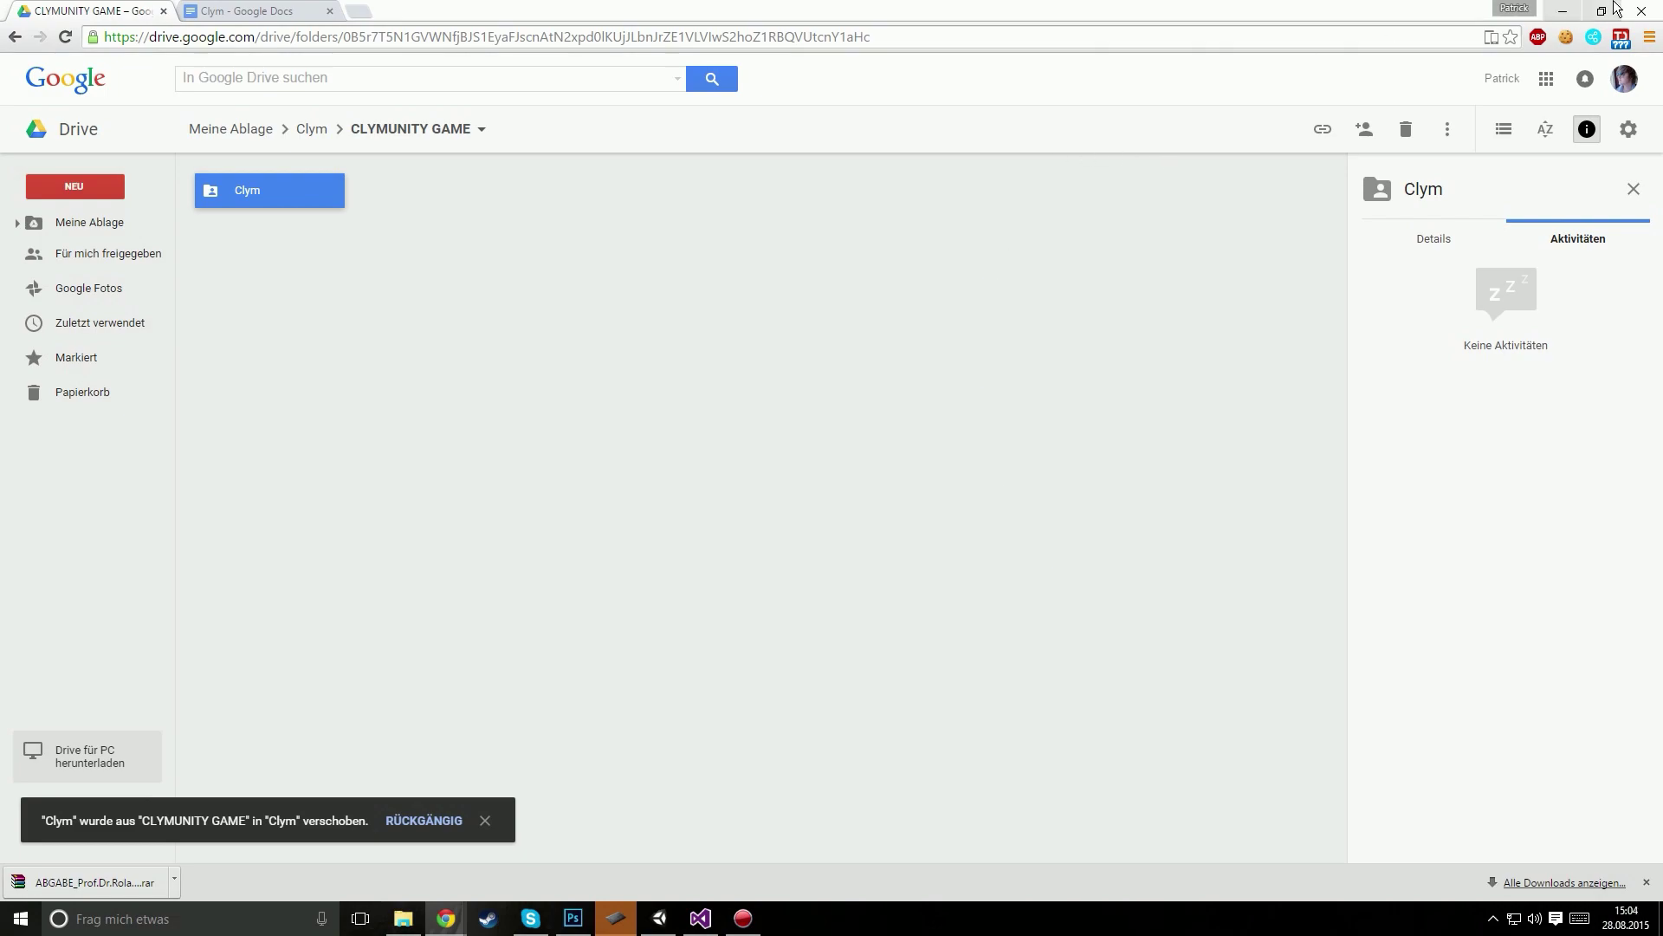
{"action": "key", "text": "alt+Tab"}
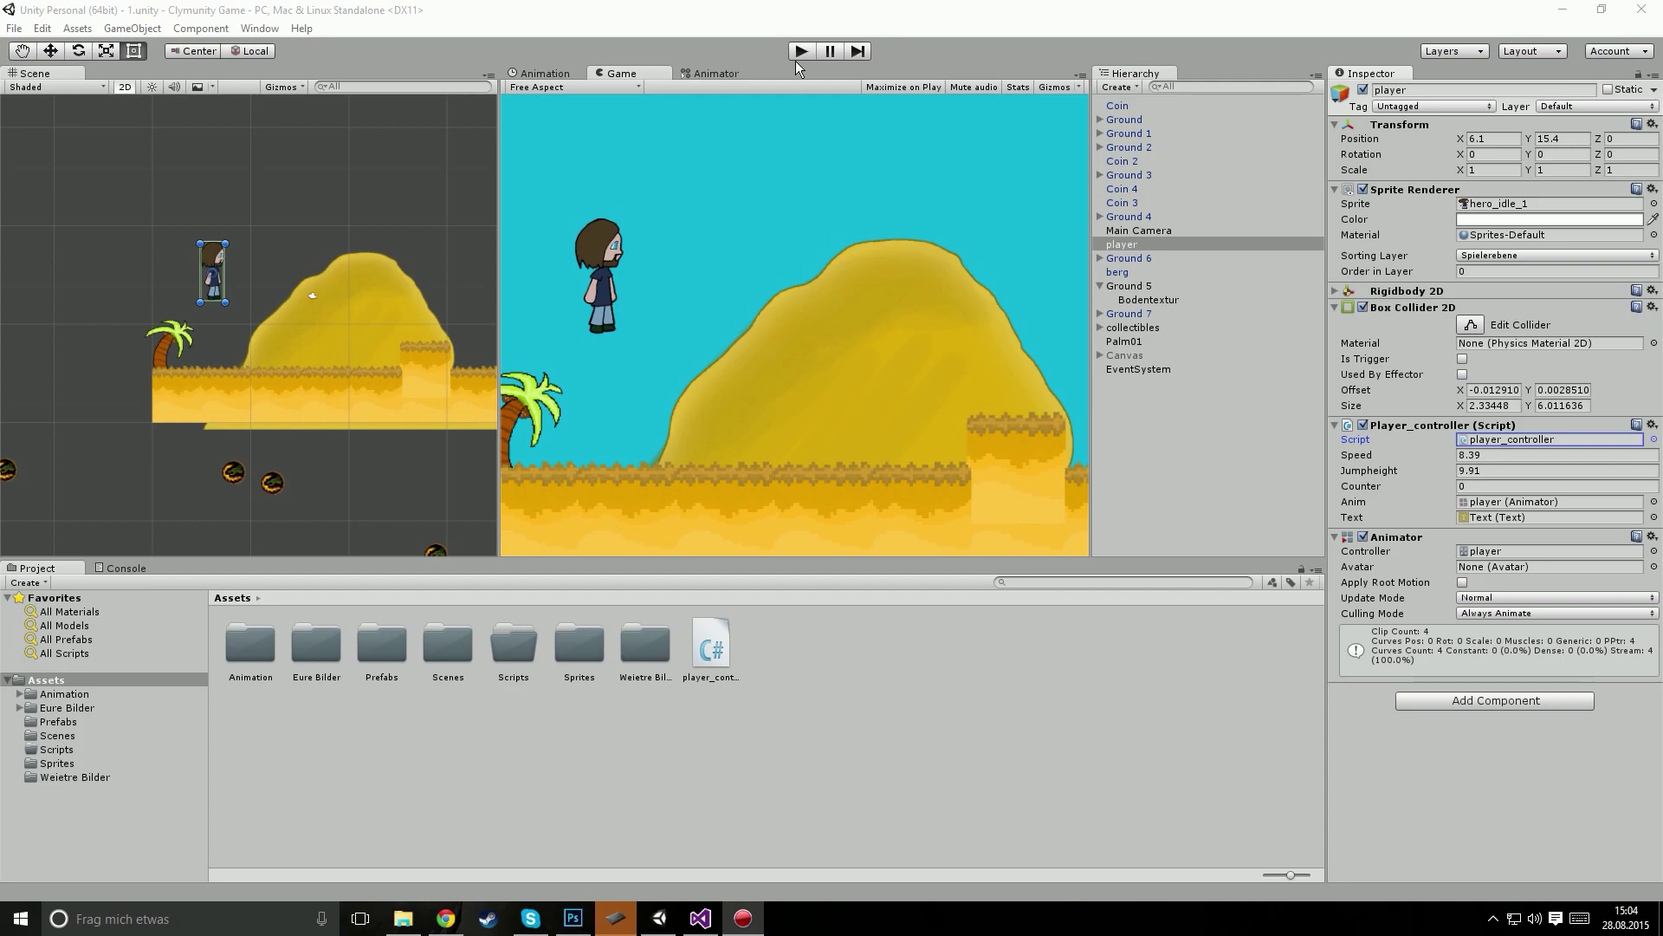
{"action": "left_click", "coordinate": [797, 54]}
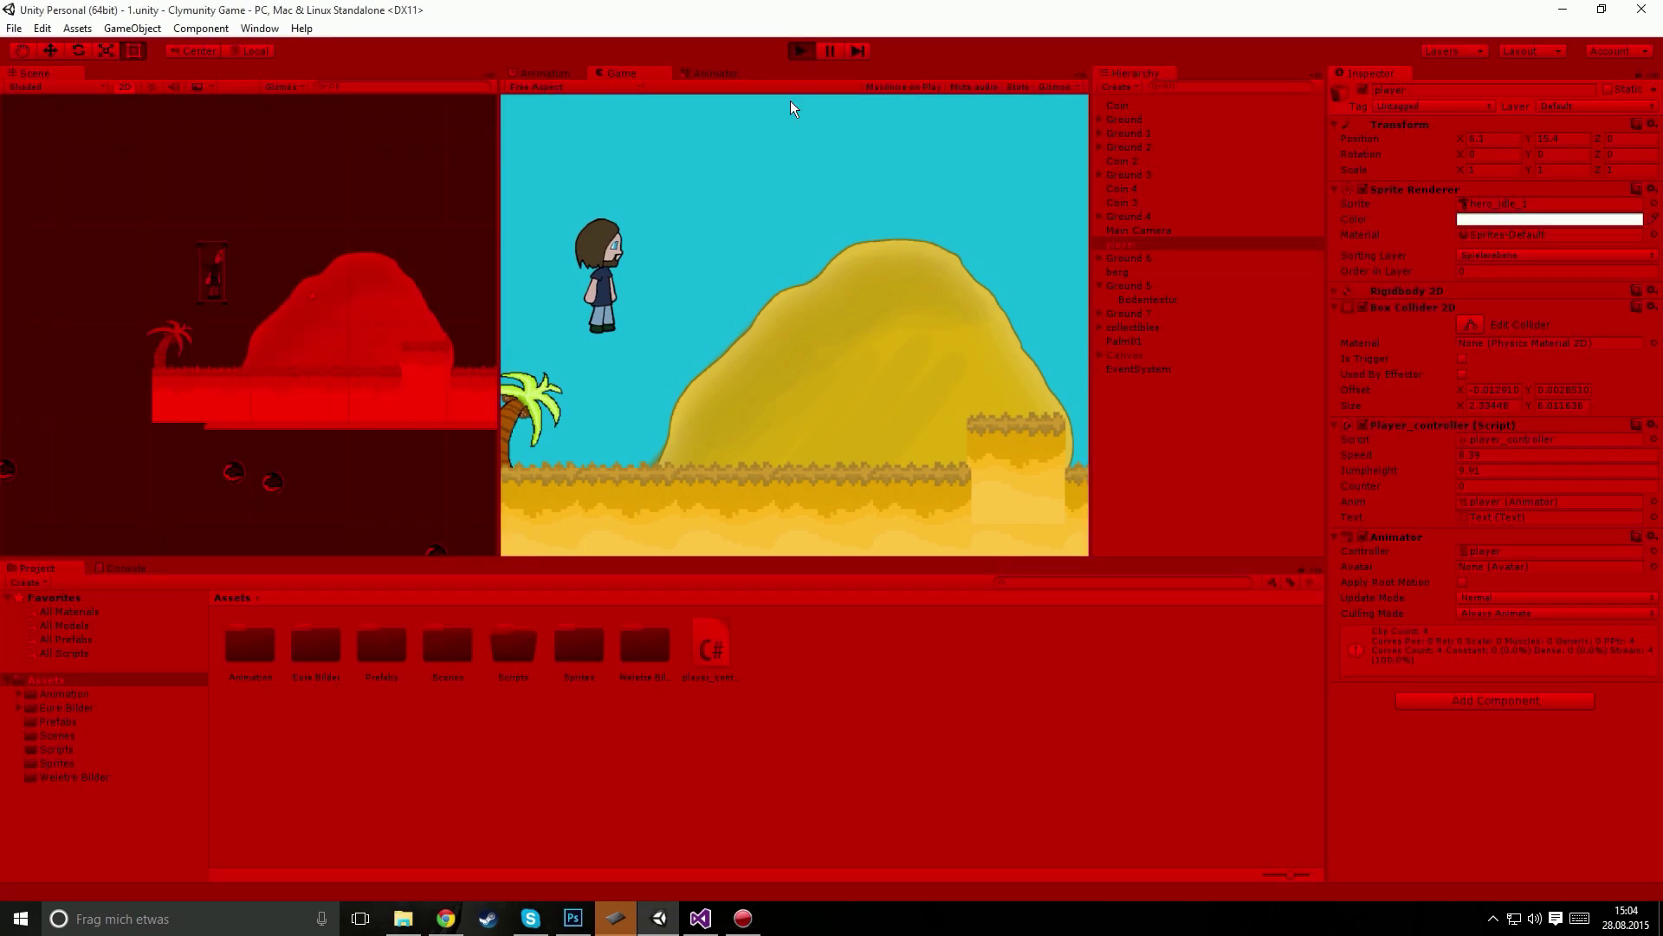
{"action": "key", "text": "Right"}
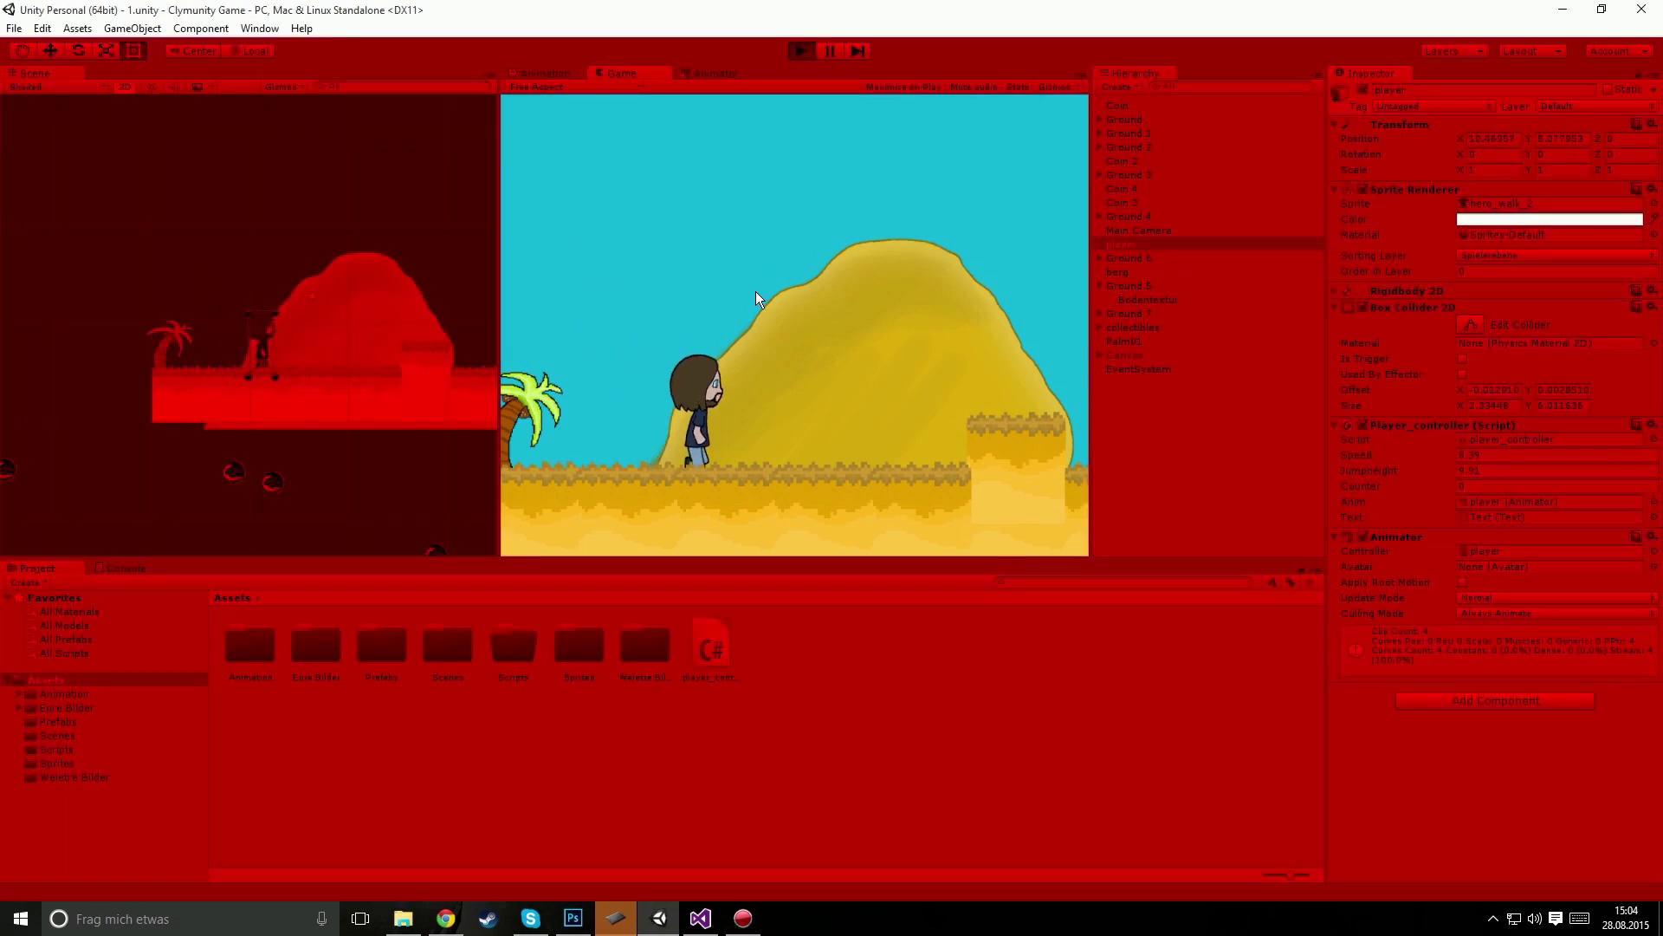
{"action": "key", "text": "Left"}
{"action": "key", "text": "Right"}
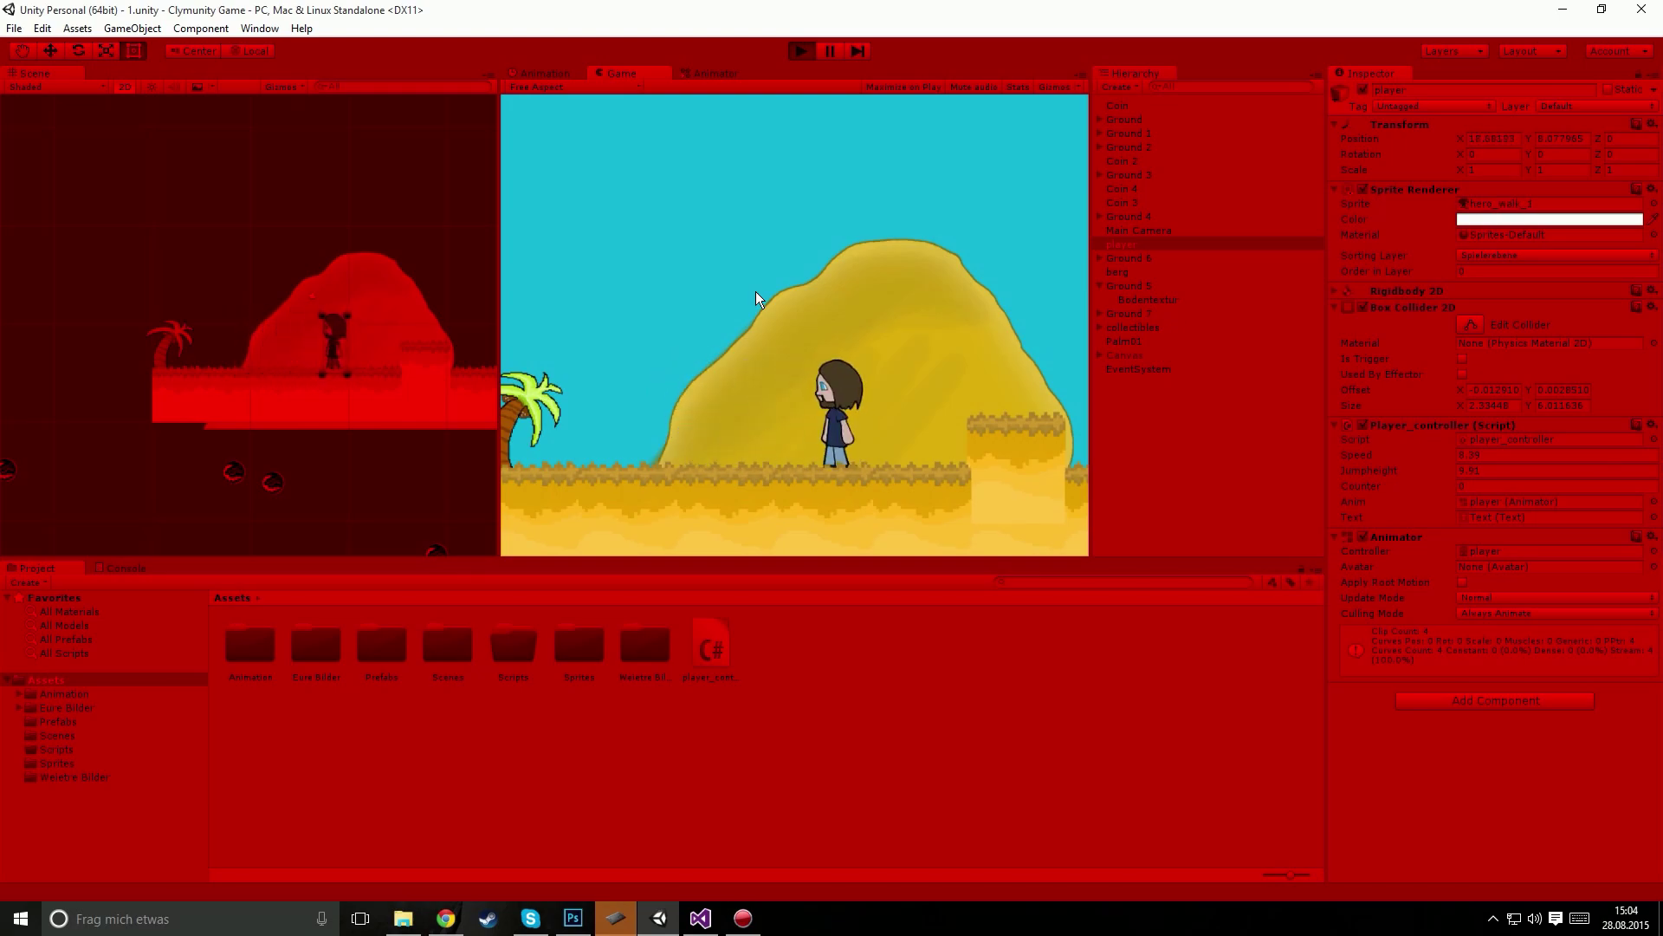
{"action": "key", "text": "Left"}
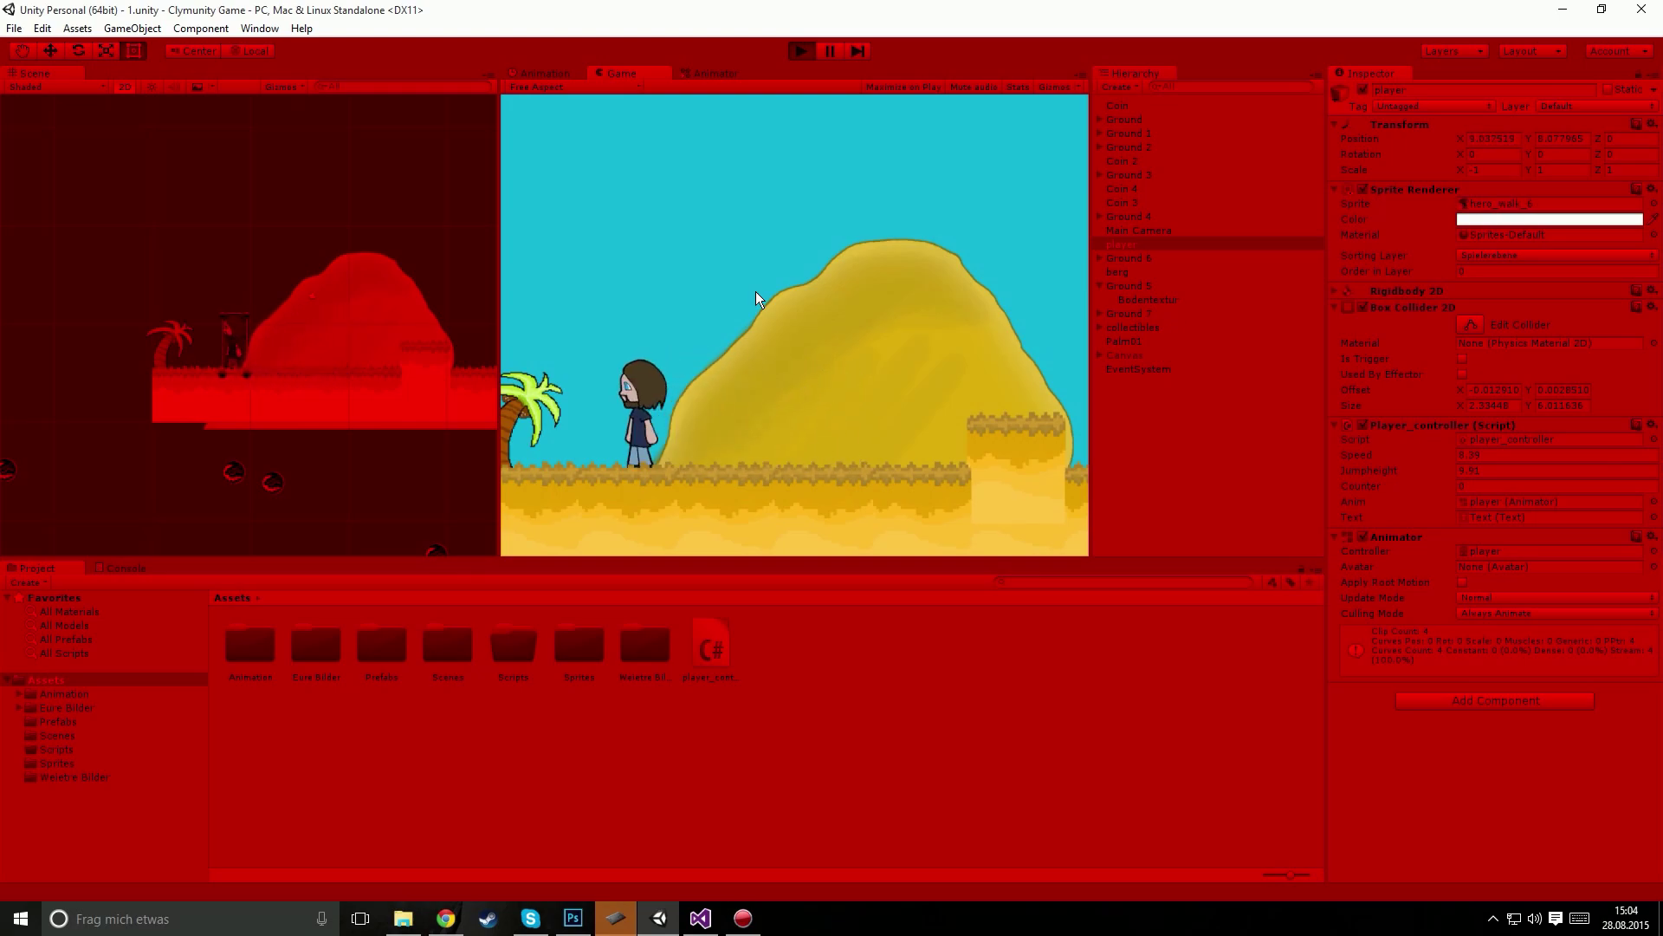
{"action": "key", "text": "Right"}
{"action": "key", "text": "space"}
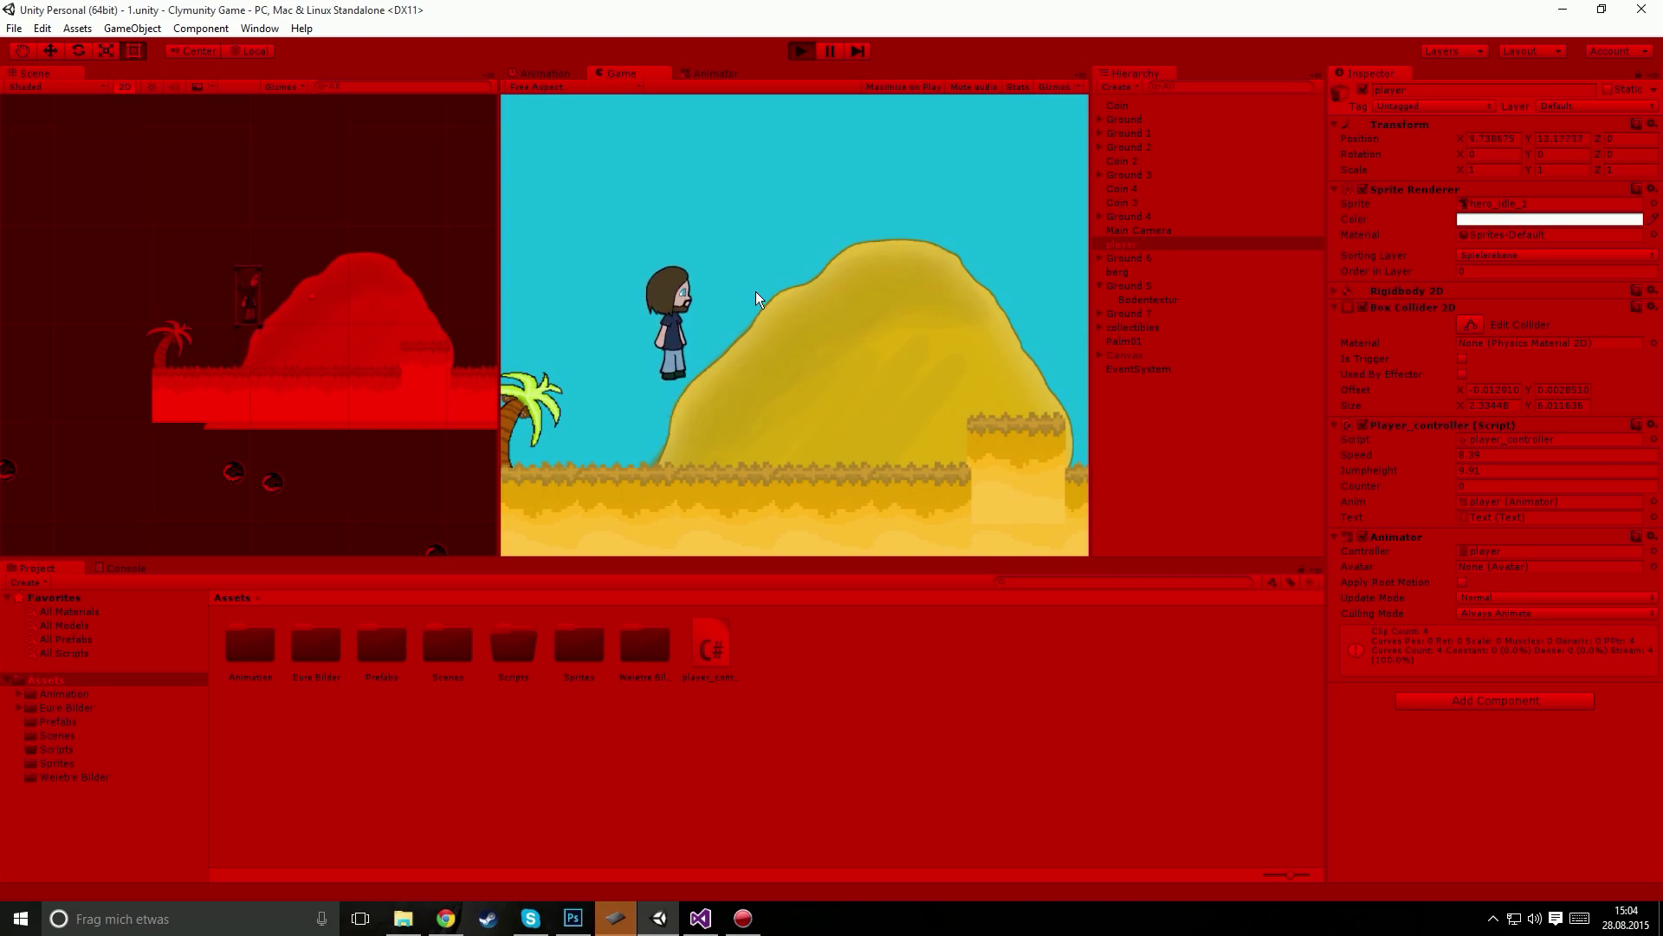
{"action": "key", "text": "space"}
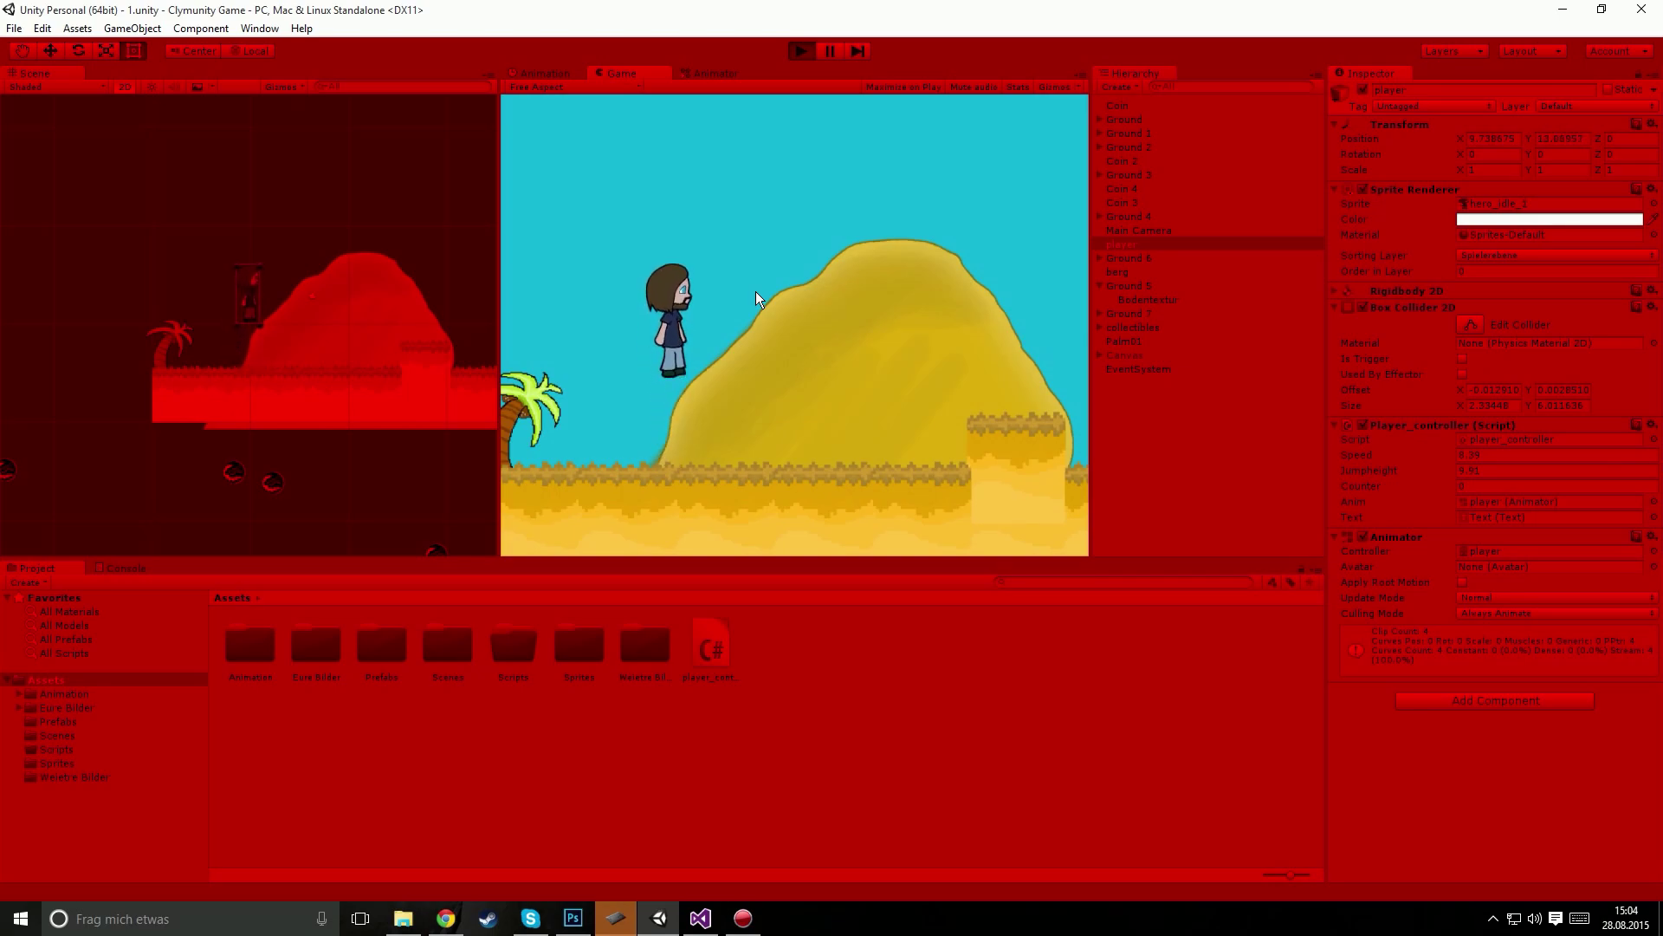
{"action": "key", "text": "space"}
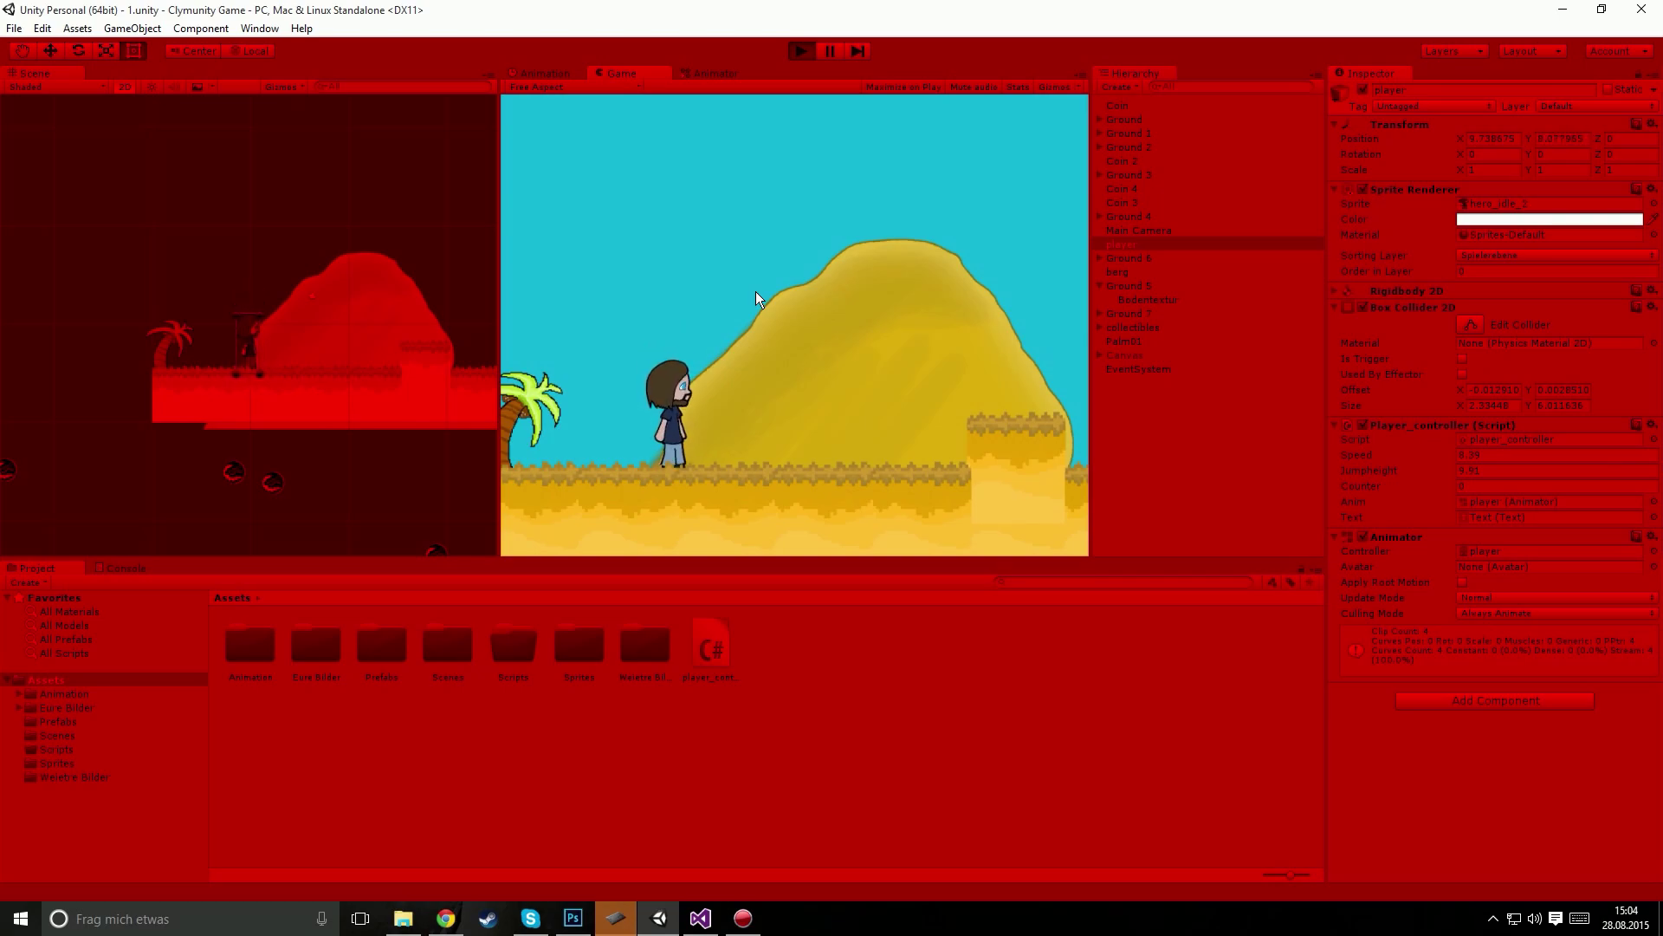
{"action": "left_click", "coordinate": [799, 51]}
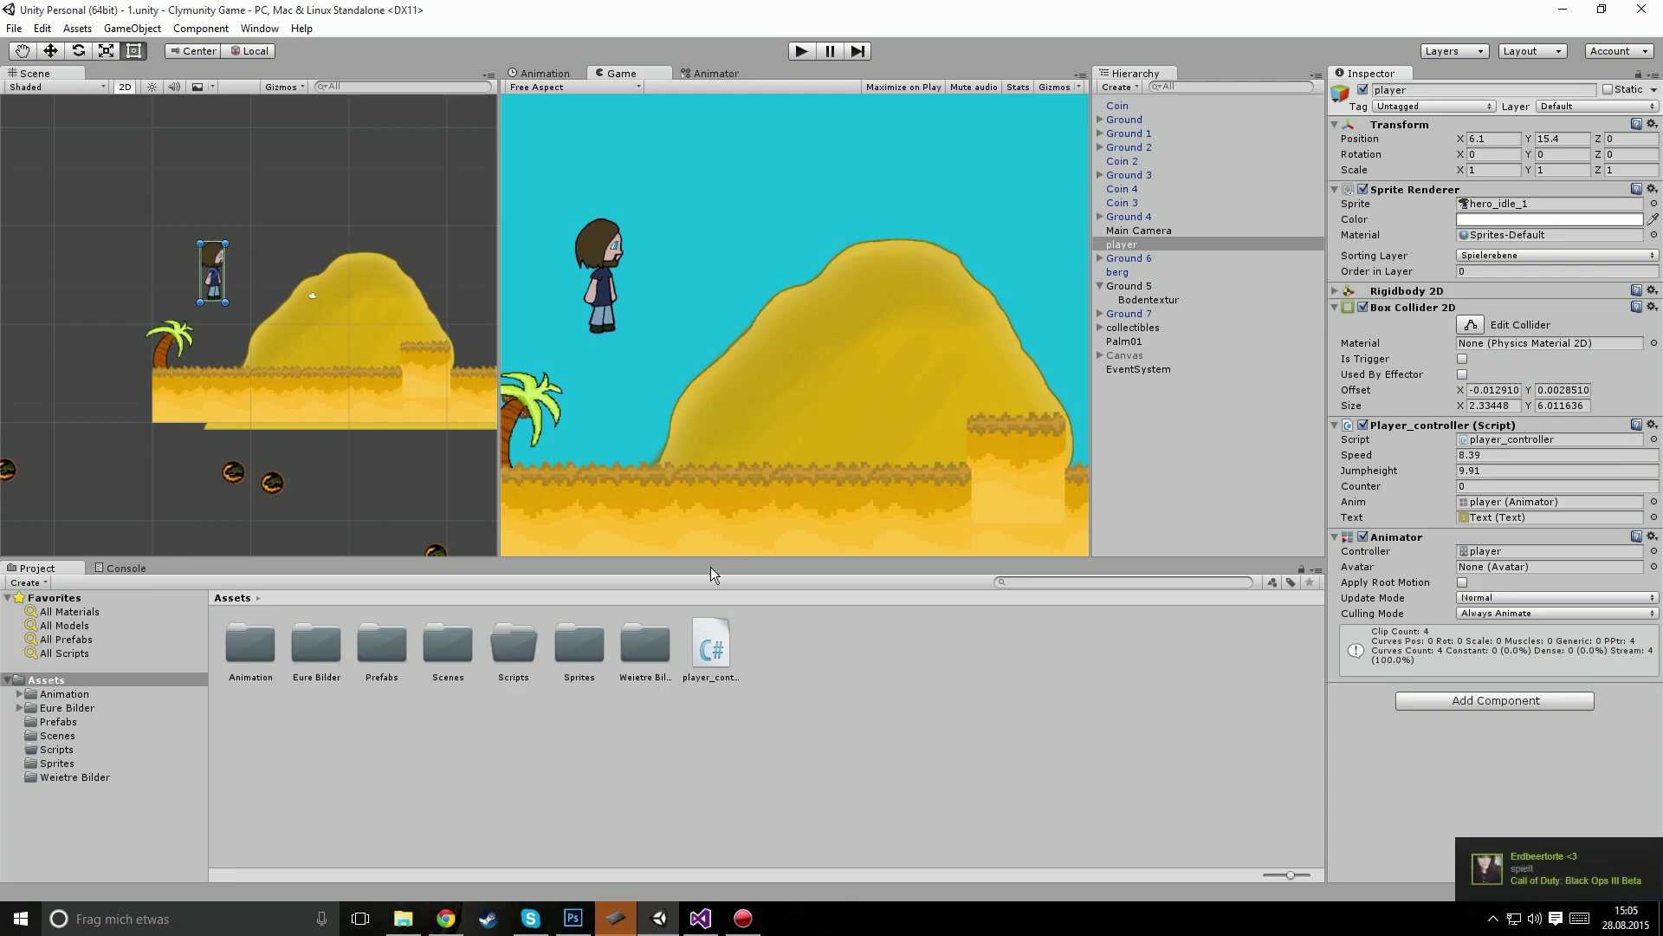
Step: Highlight the Input.GetButton("Jump") condition and its transform.Translate line, then return to Unity
{"action": "left_click", "coordinate": [700, 922]}
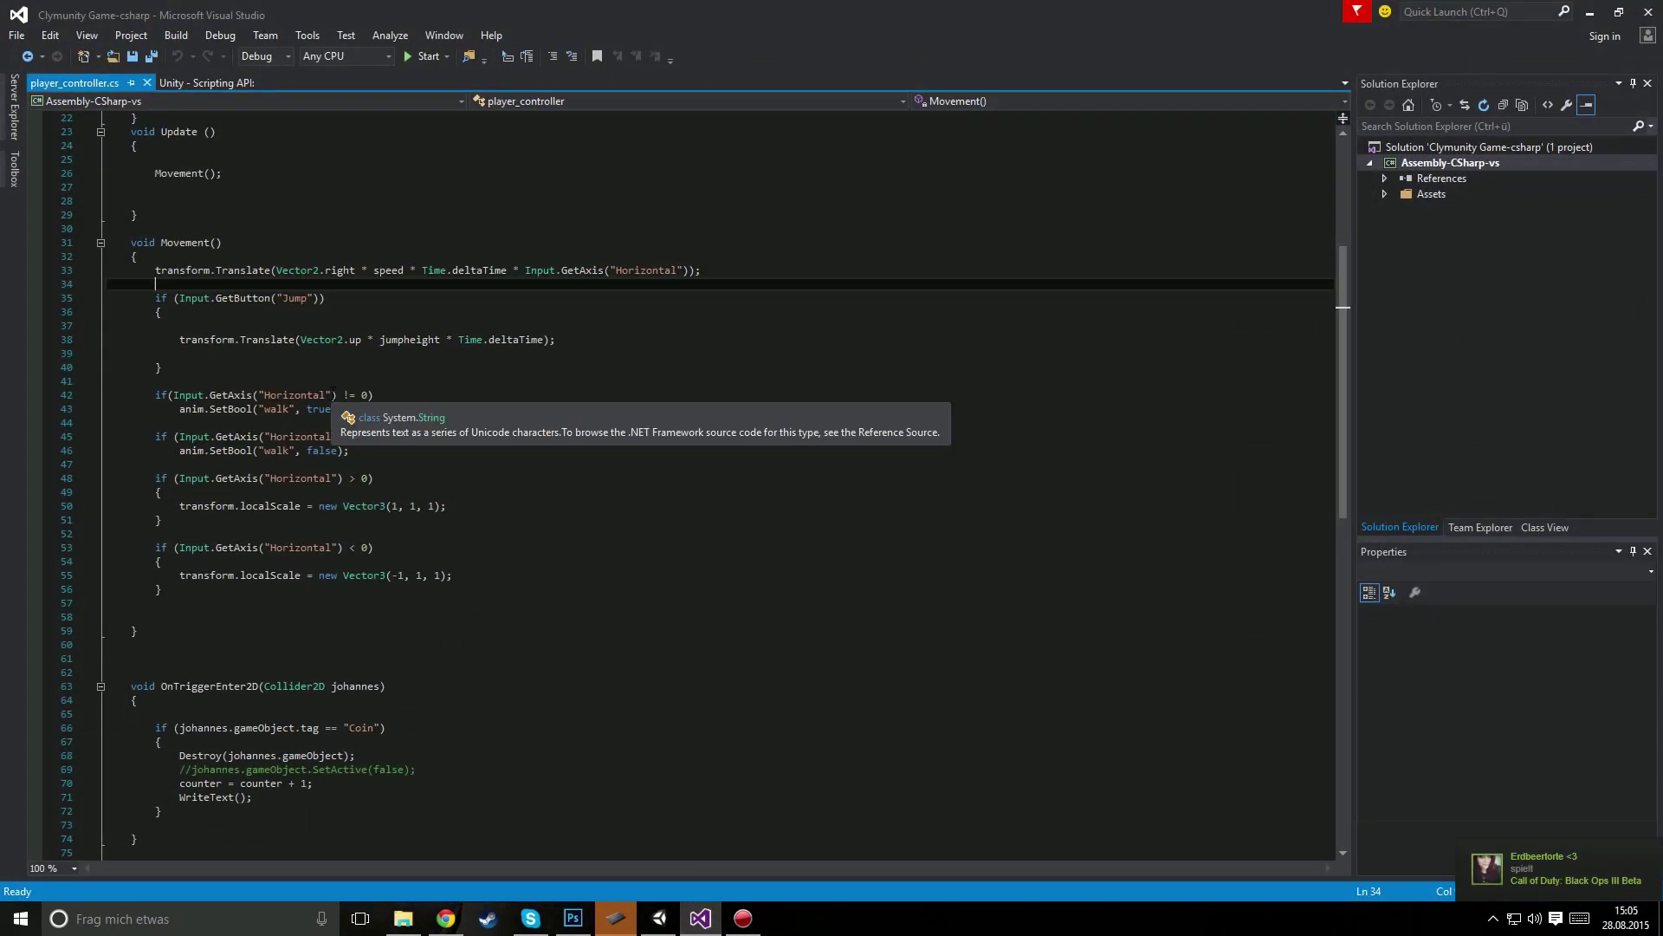
{"action": "scroll", "coordinate": [333, 394], "scroll_direction": "up", "scroll_amount": 1}
{"action": "left_click_drag", "start_coordinate": [155, 339], "coordinate": [325, 339]}
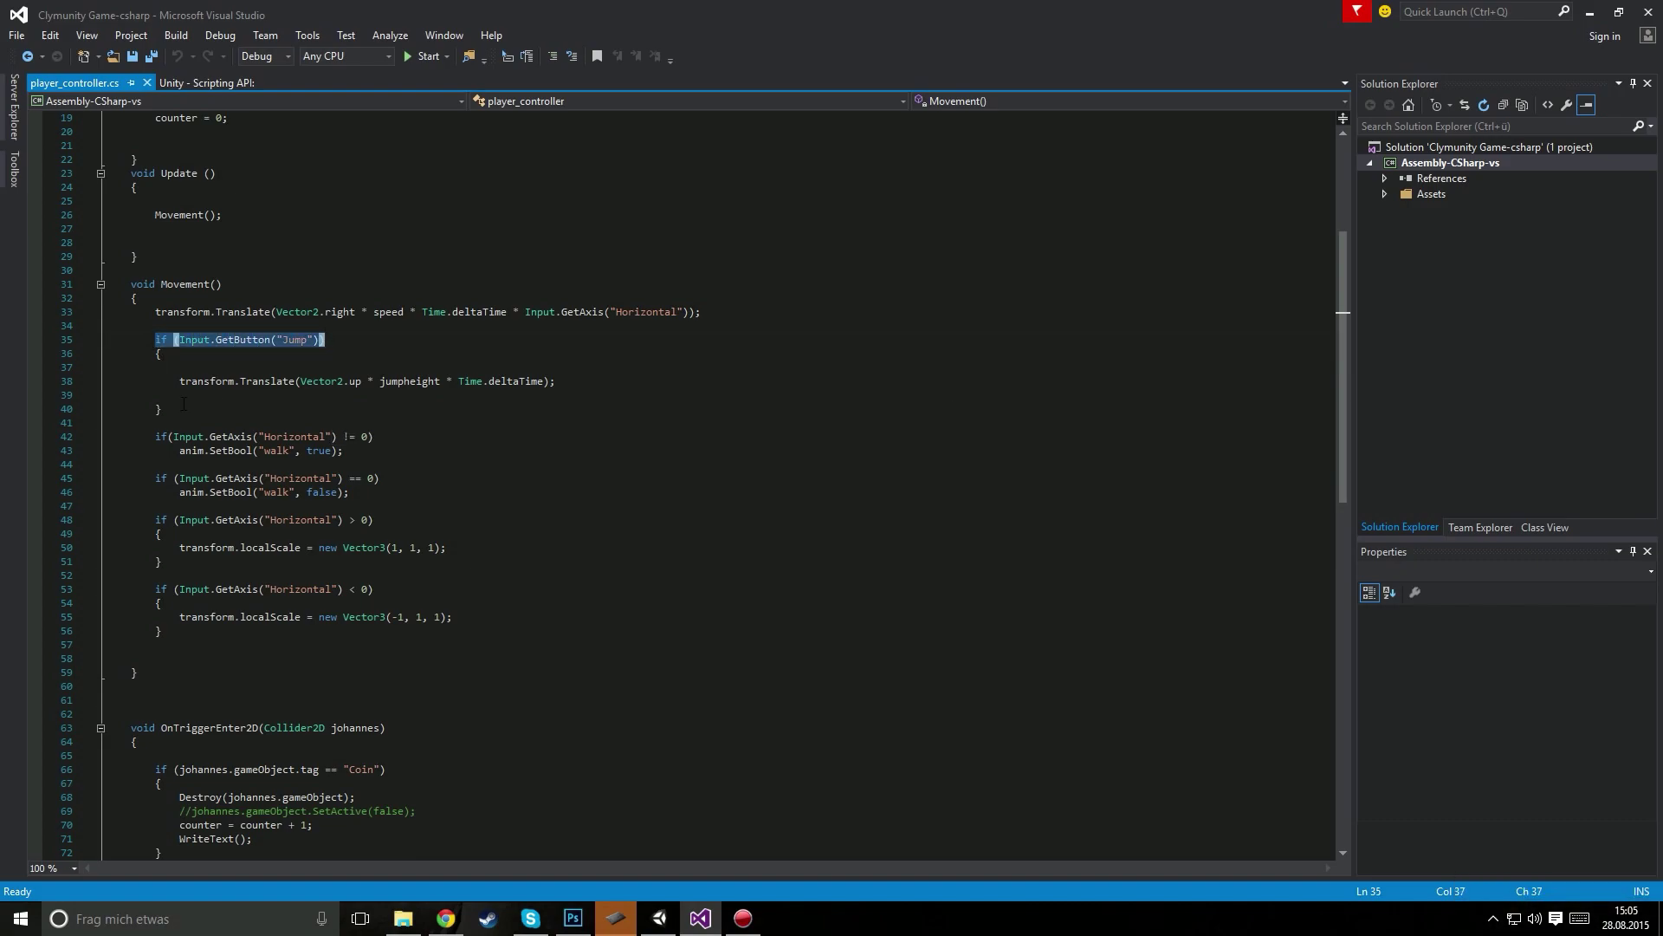
{"action": "left_click_drag", "start_coordinate": [224, 381], "coordinate": [598, 379]}
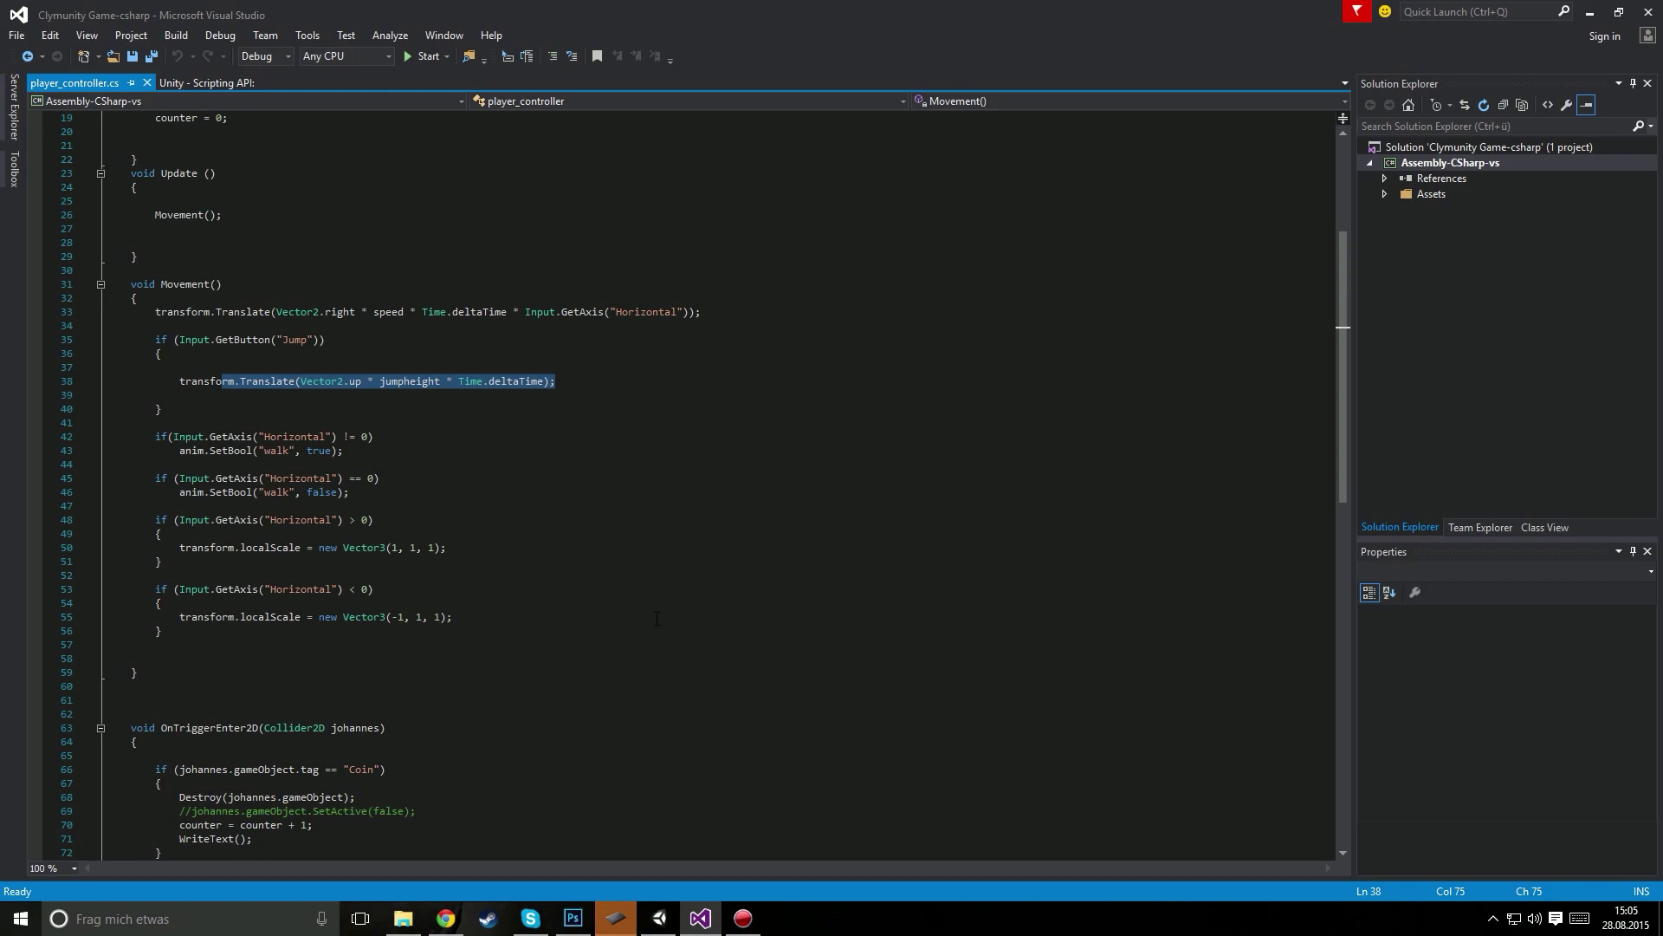
{"action": "left_click", "coordinate": [660, 918]}
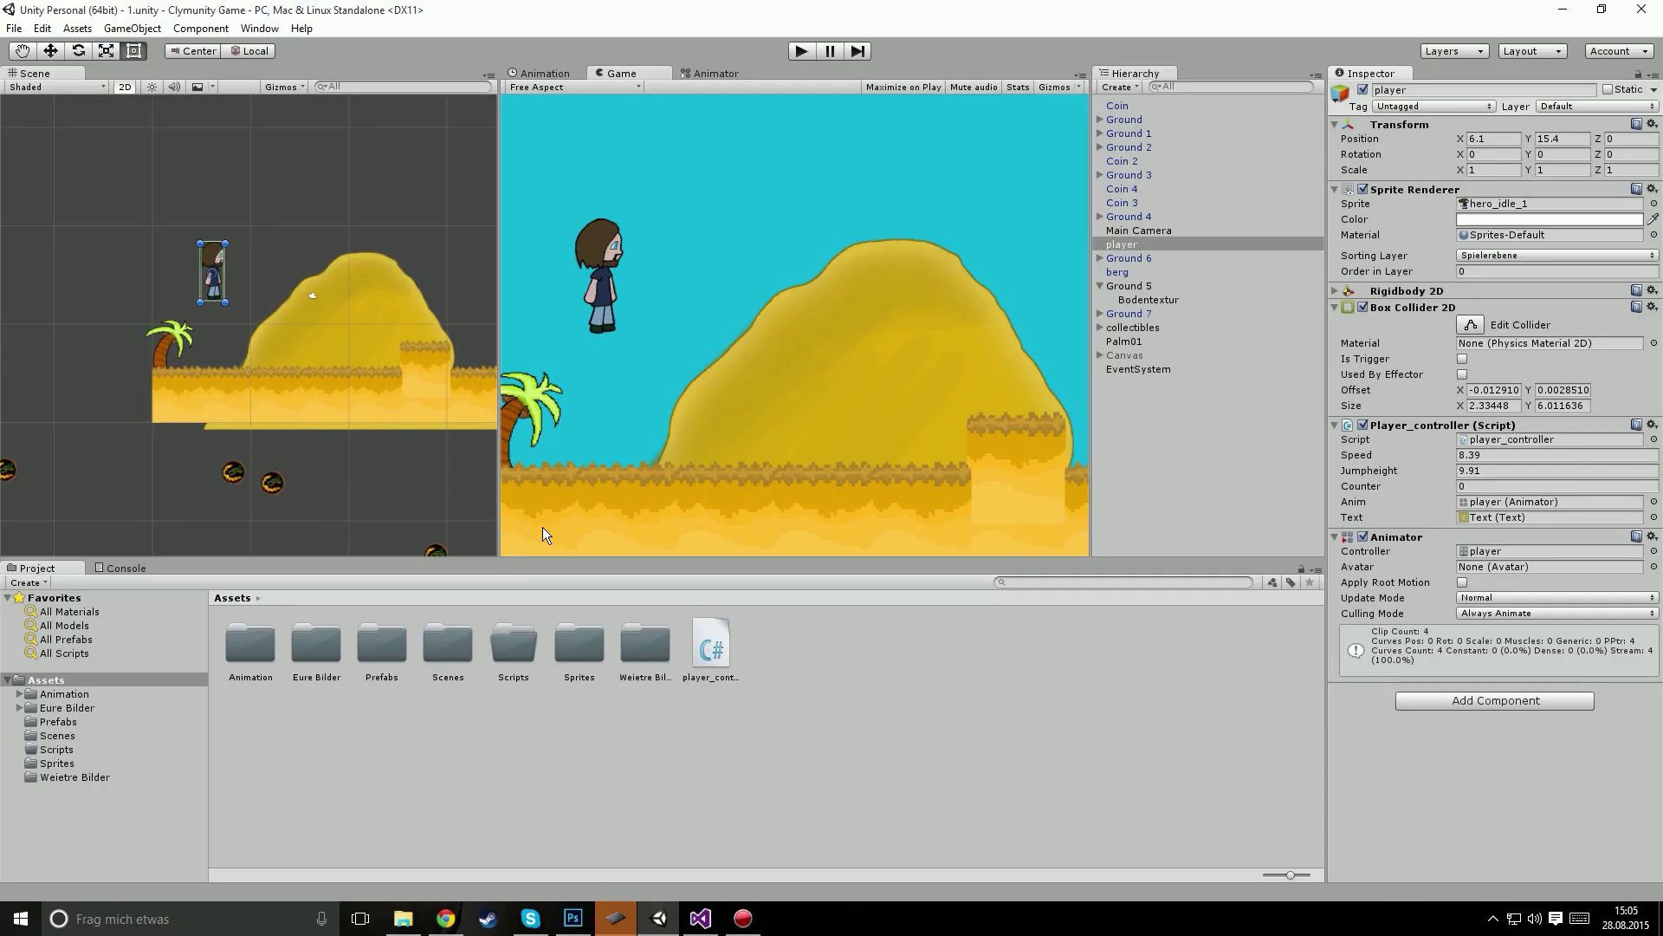
Step: Inspect the Ground 1 and Ground 2 platforms, then select the player and center it in view
{"action": "left_click", "coordinate": [291, 409]}
{"action": "scroll", "coordinate": [217, 410], "scroll_direction": "up", "scroll_amount": 1}
{"action": "scroll", "coordinate": [217, 409], "scroll_direction": "up", "scroll_amount": 2}
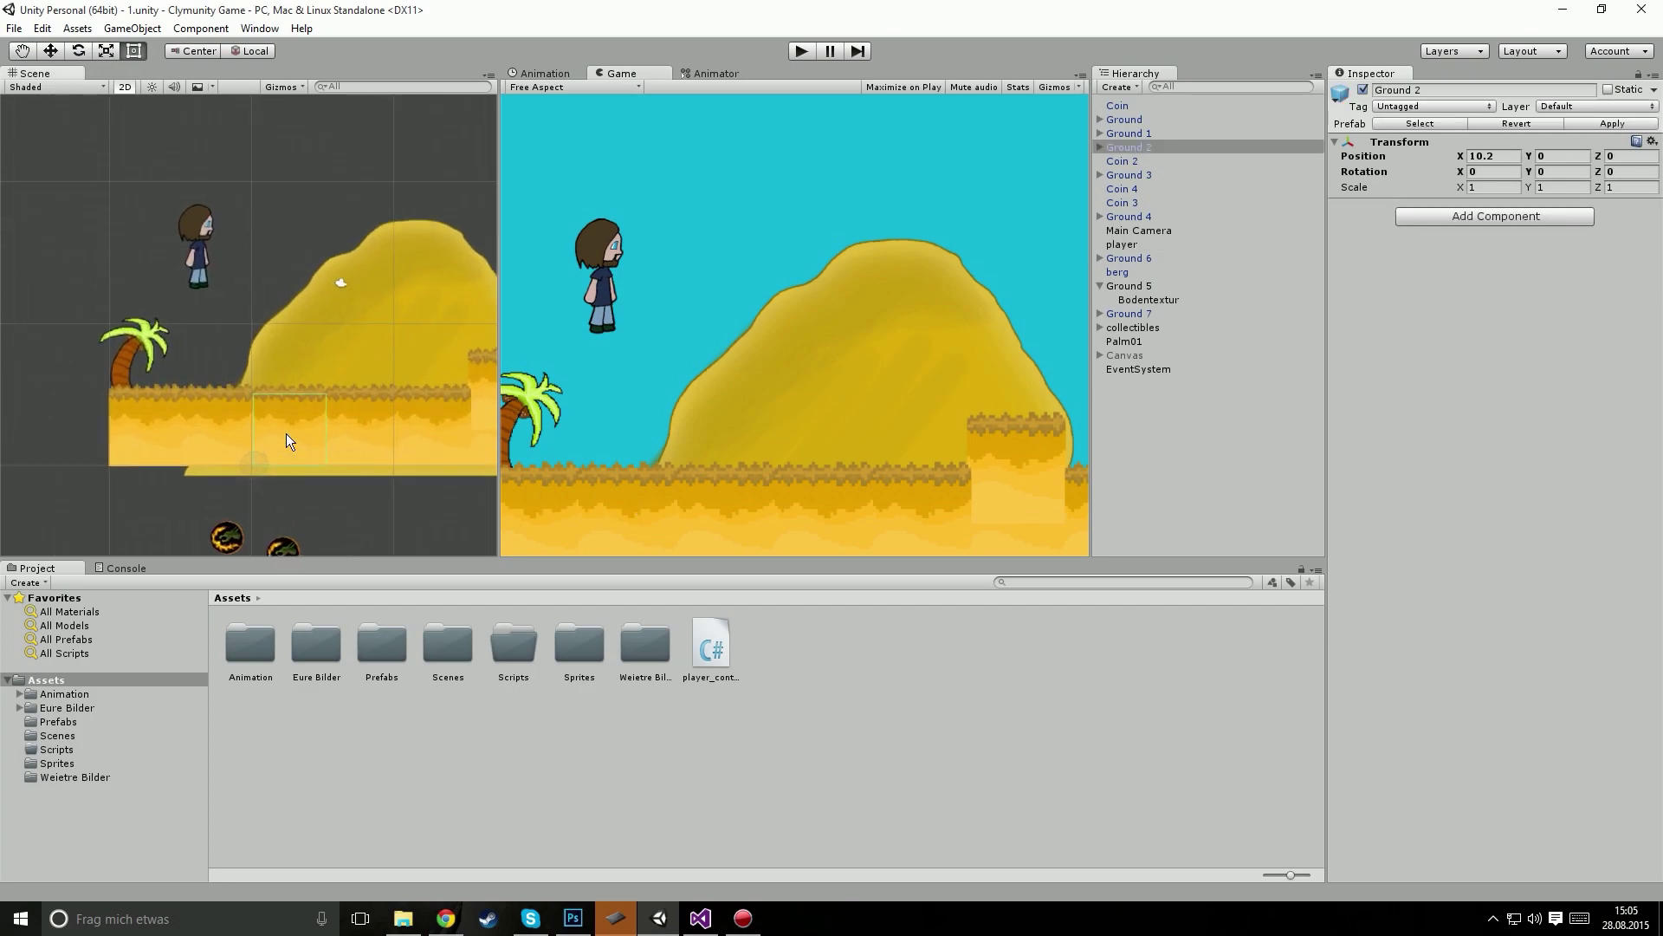
{"action": "left_click", "coordinate": [236, 444]}
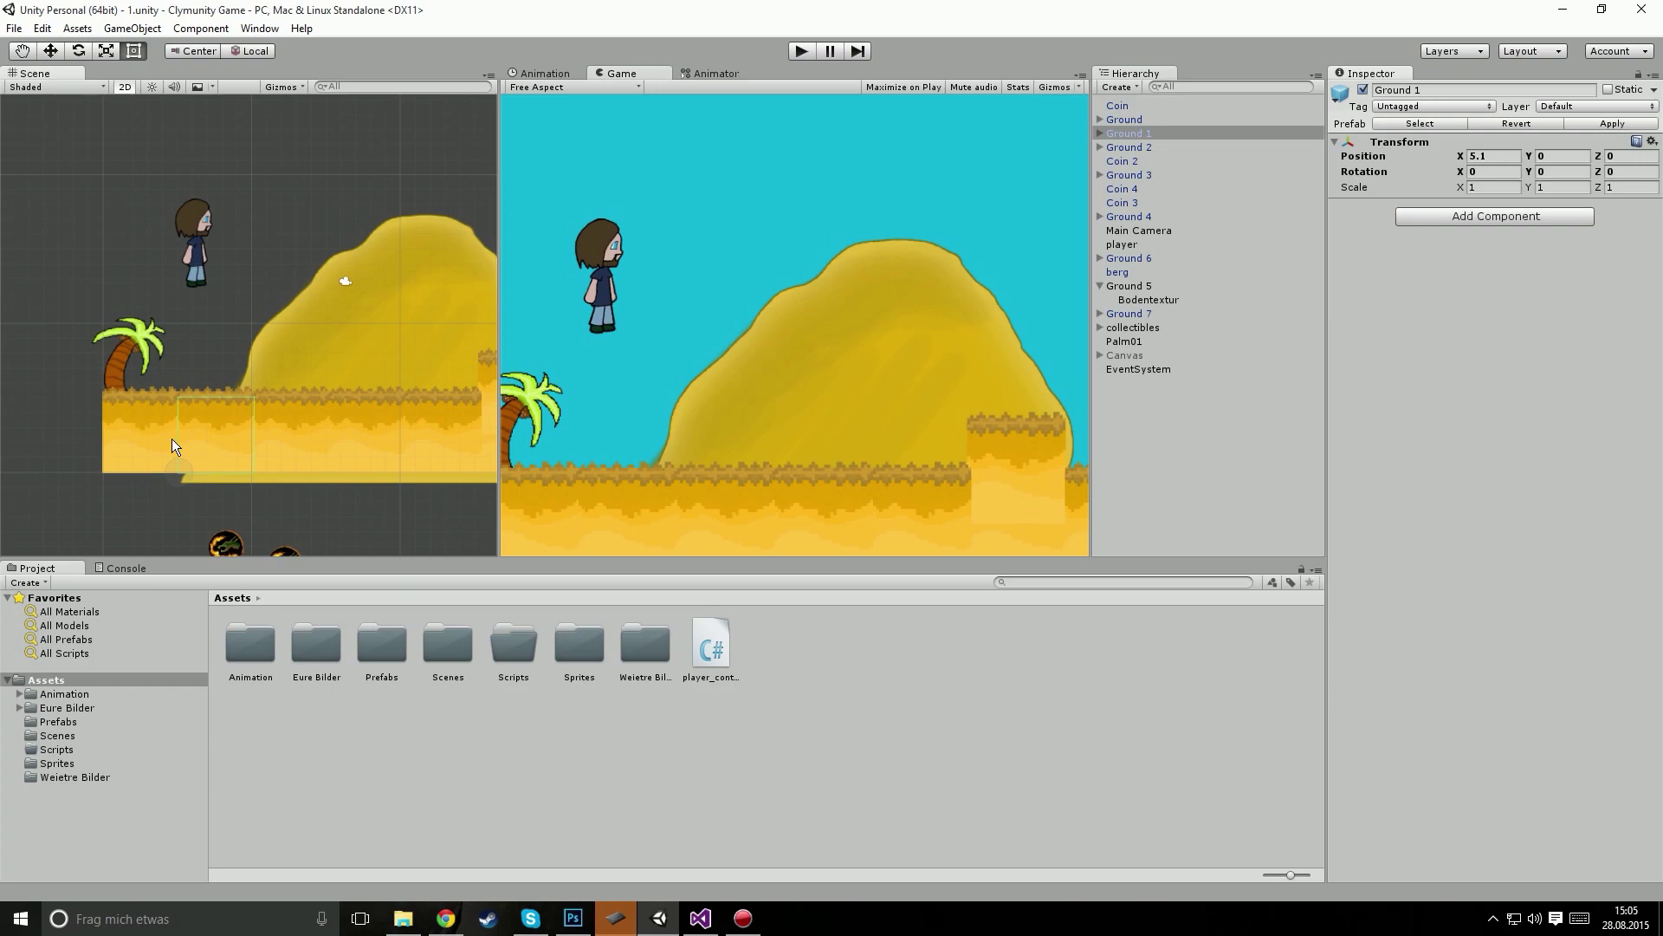
{"action": "left_click", "coordinate": [328, 411]}
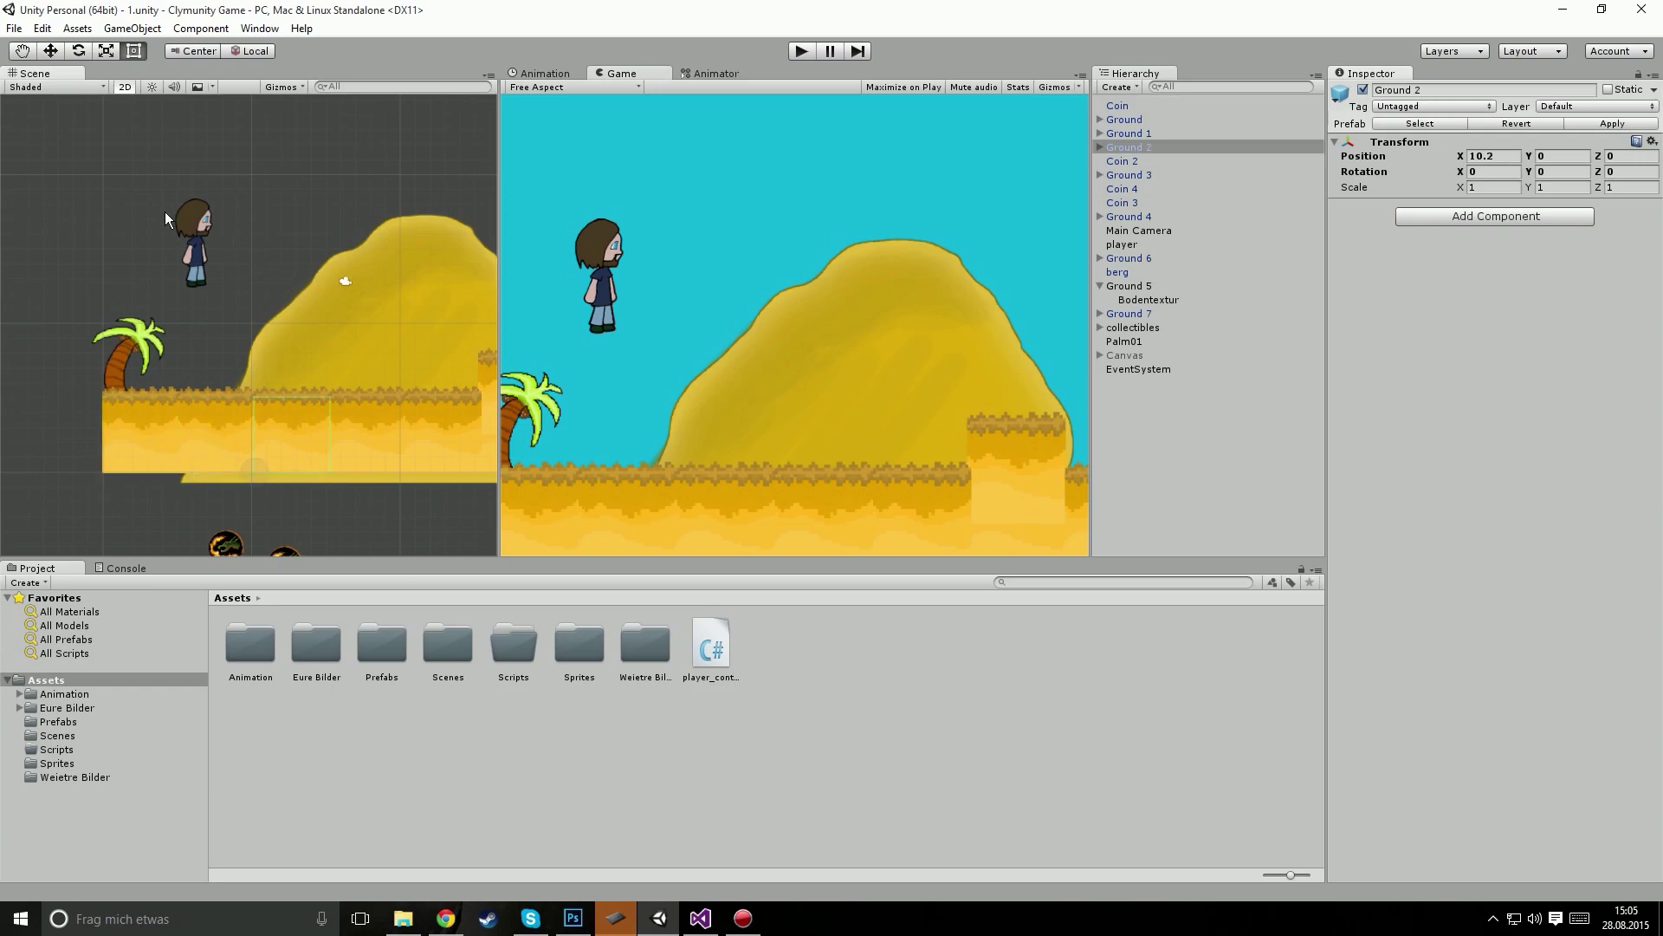
{"action": "left_click", "coordinate": [183, 222]}
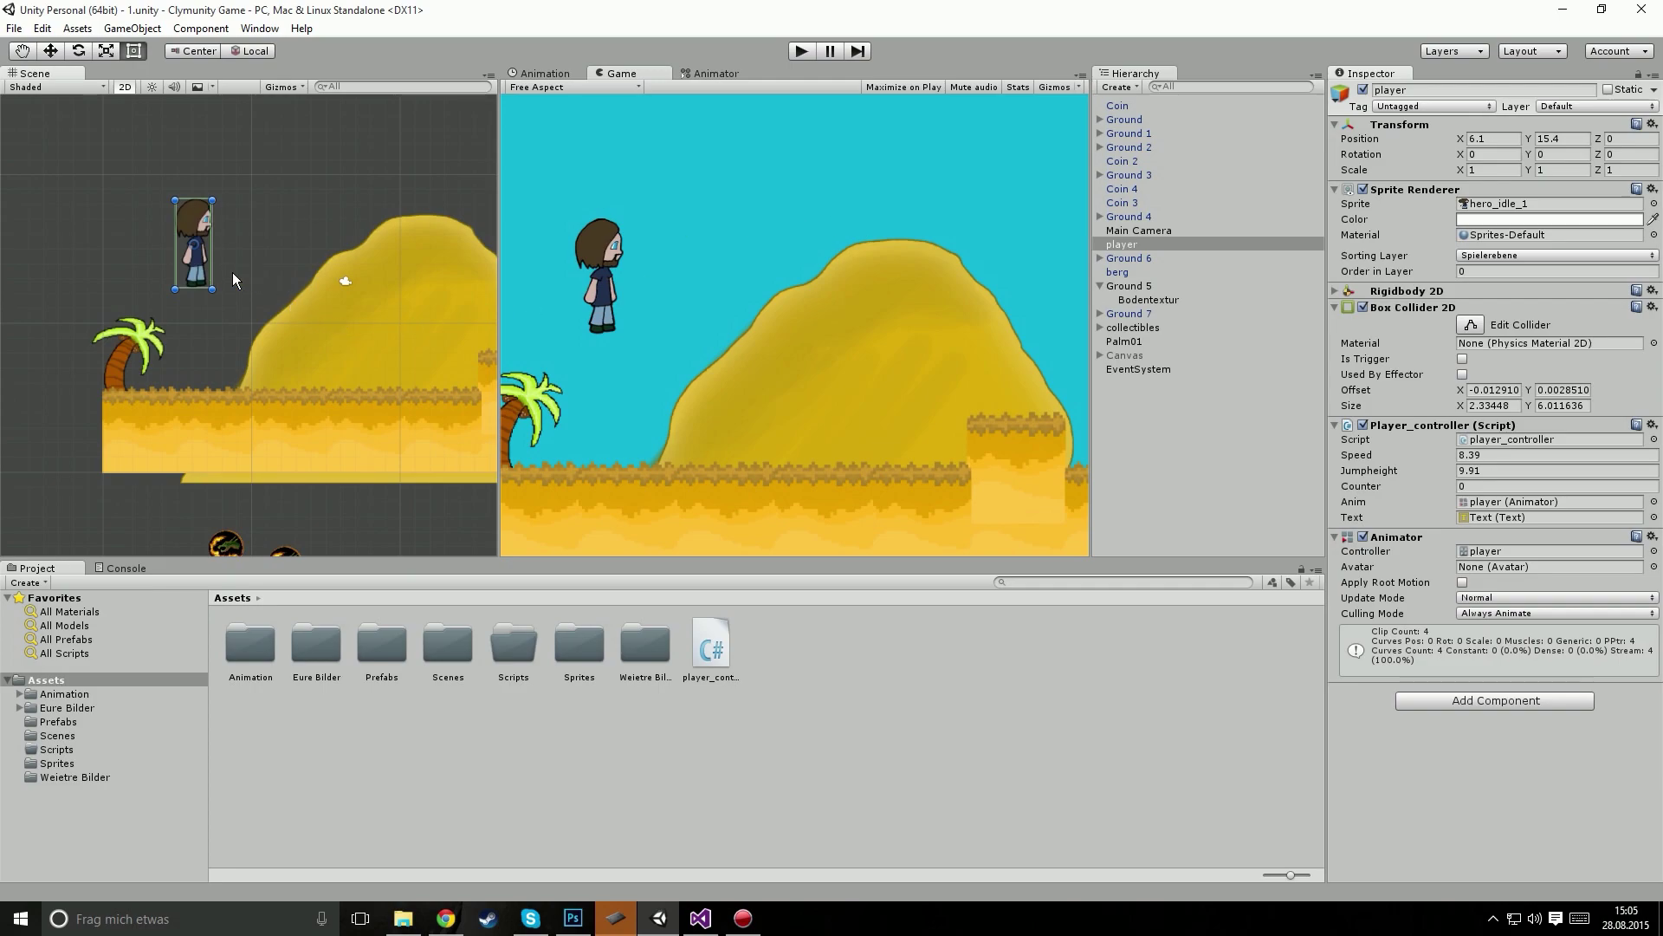
{"action": "scroll", "coordinate": [192, 303], "scroll_direction": "up", "scroll_amount": 2}
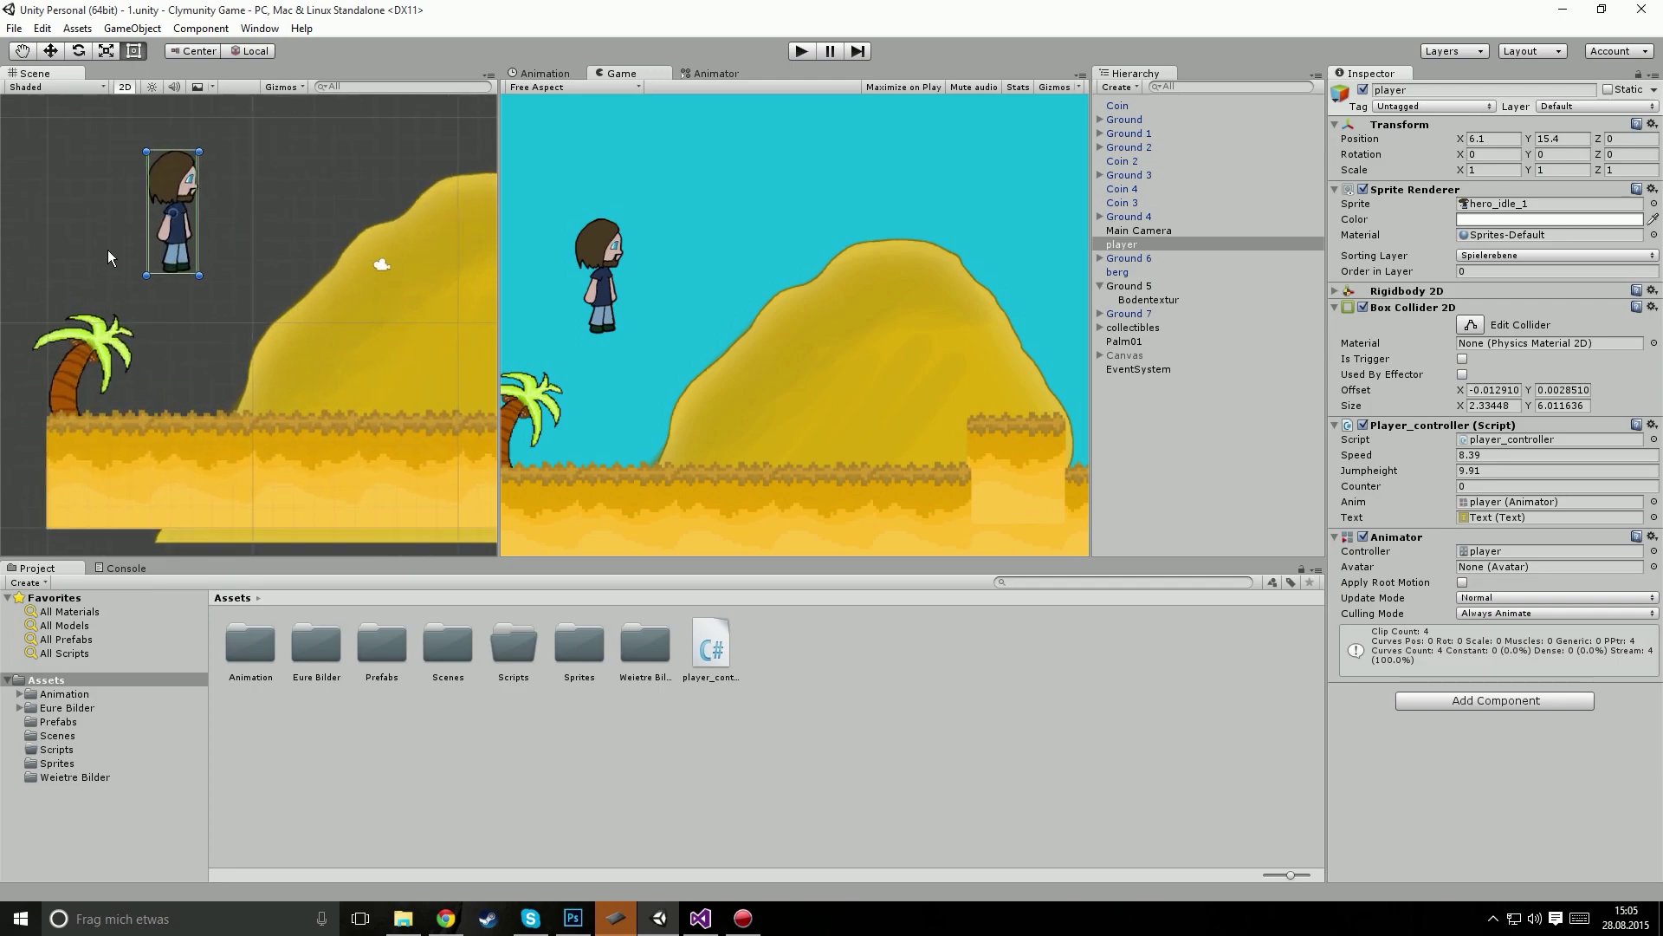
{"action": "middle_click_drag", "start_coordinate": [107, 250], "coordinate": [260, 315]}
{"action": "scroll", "coordinate": [229, 334], "scroll_direction": "up", "scroll_amount": 4}
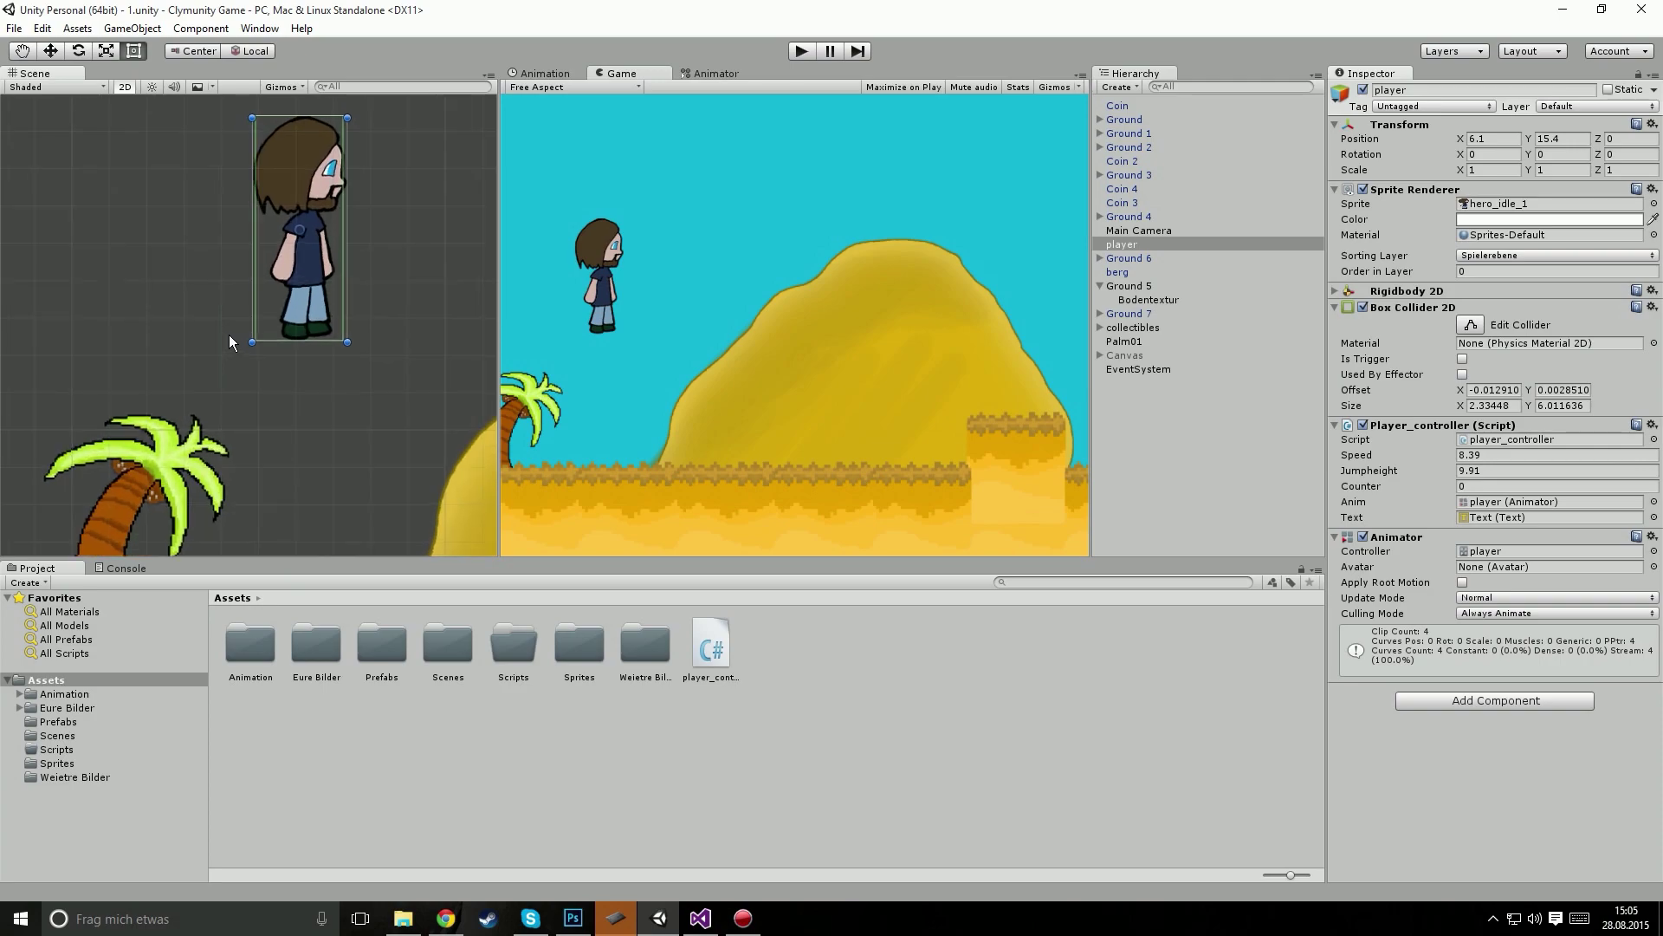
{"action": "scroll", "coordinate": [228, 334], "scroll_direction": "up", "scroll_amount": 1}
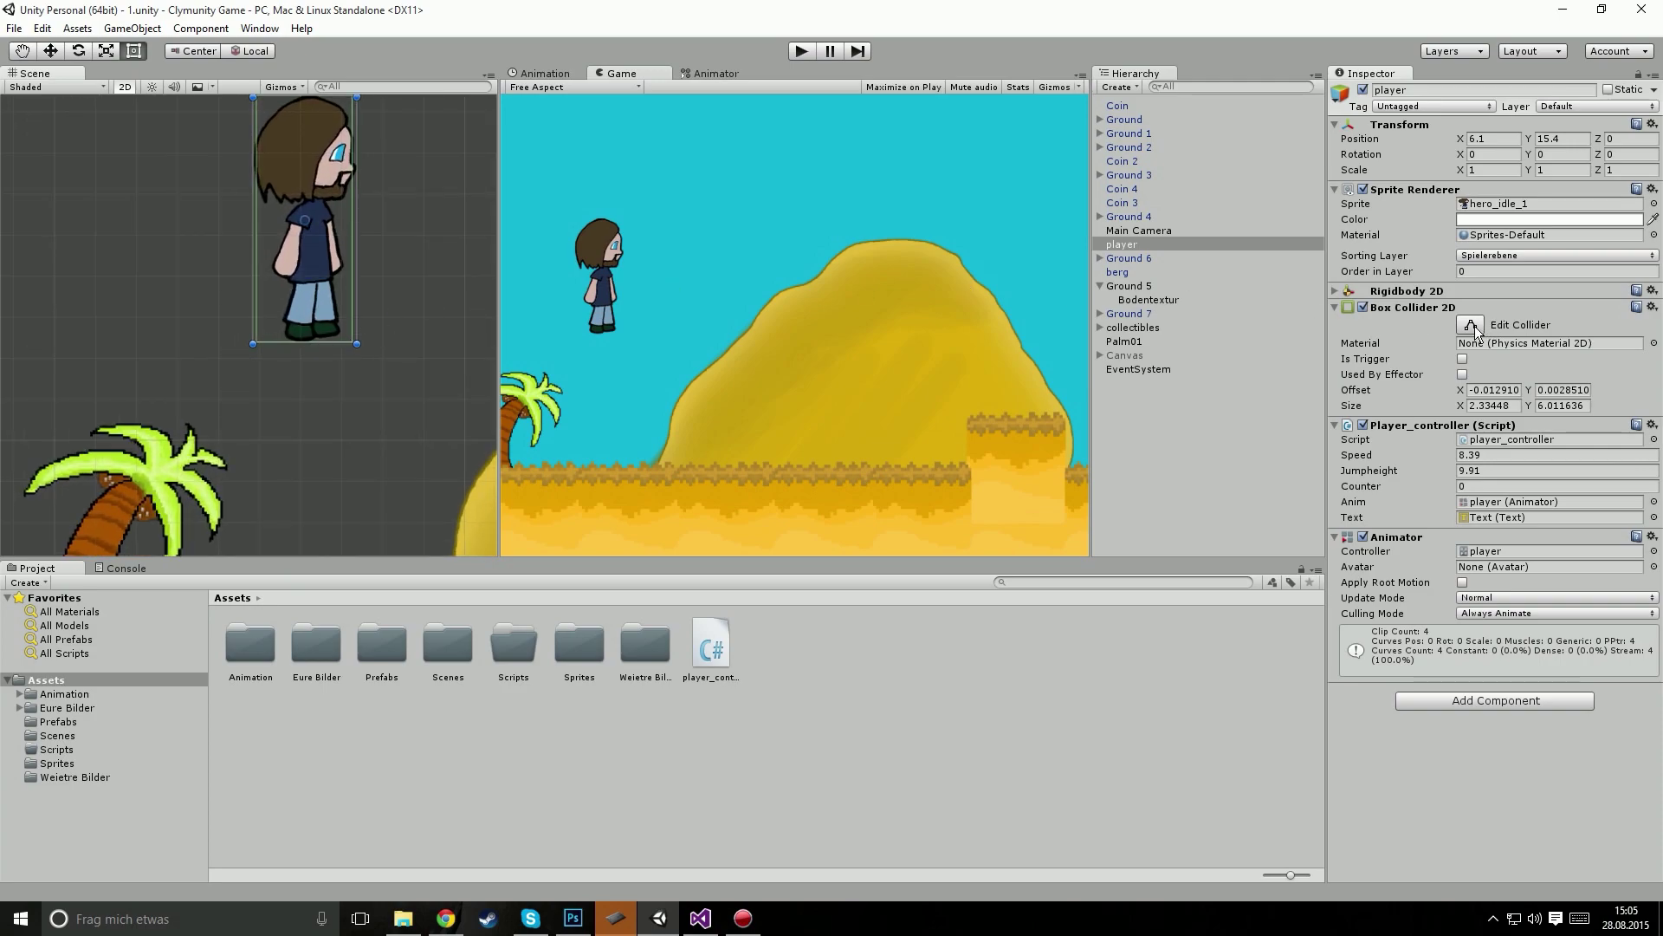
Step: Add a Circle Collider 2D to the player, leaving the box collider offset unchanged
{"action": "left_click", "coordinate": [1445, 700]}
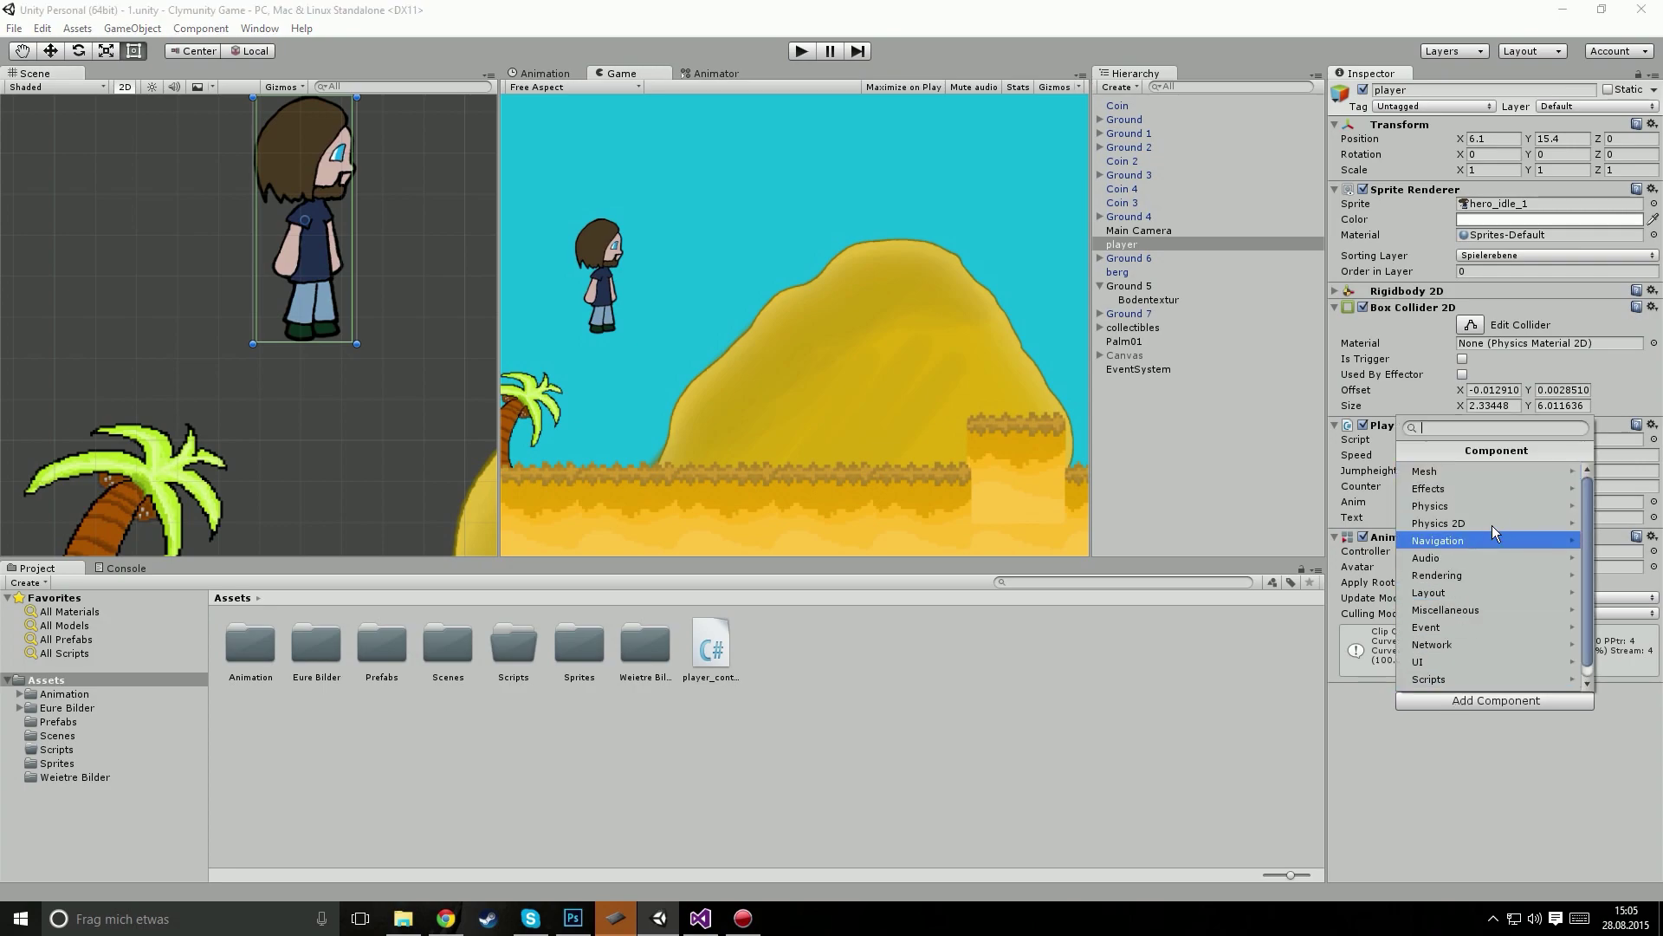
{"action": "left_click", "coordinate": [1501, 523]}
{"action": "left_click", "coordinate": [1473, 488]}
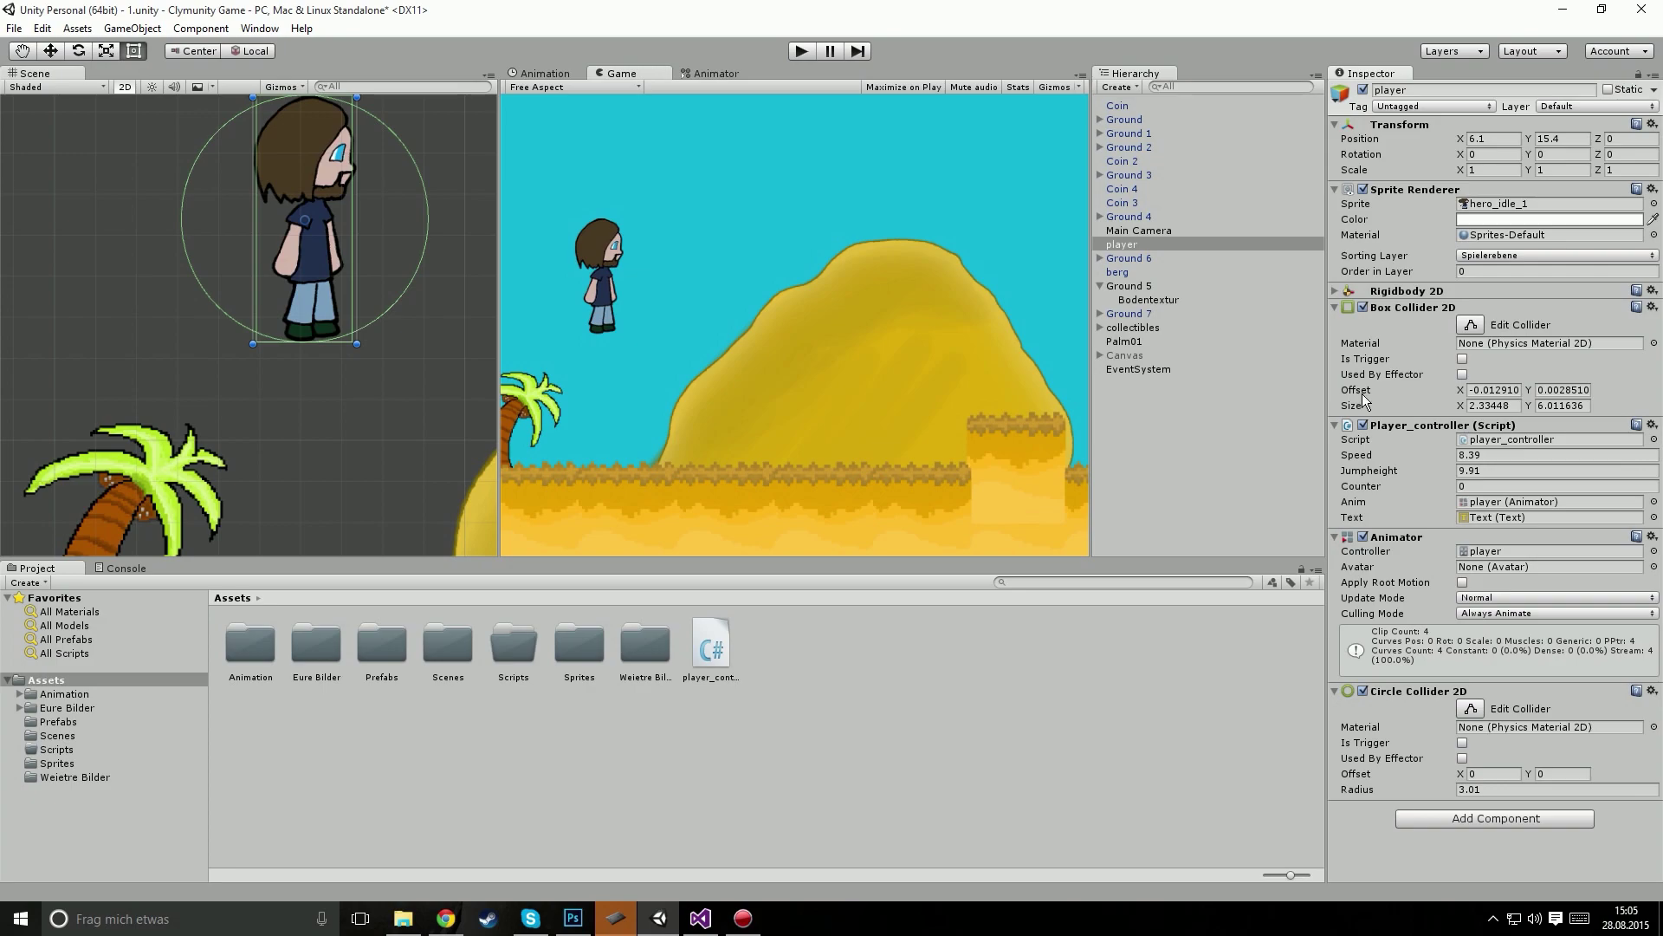
{"action": "left_click_drag", "start_coordinate": [1461, 392], "coordinate": [1452, 394]}
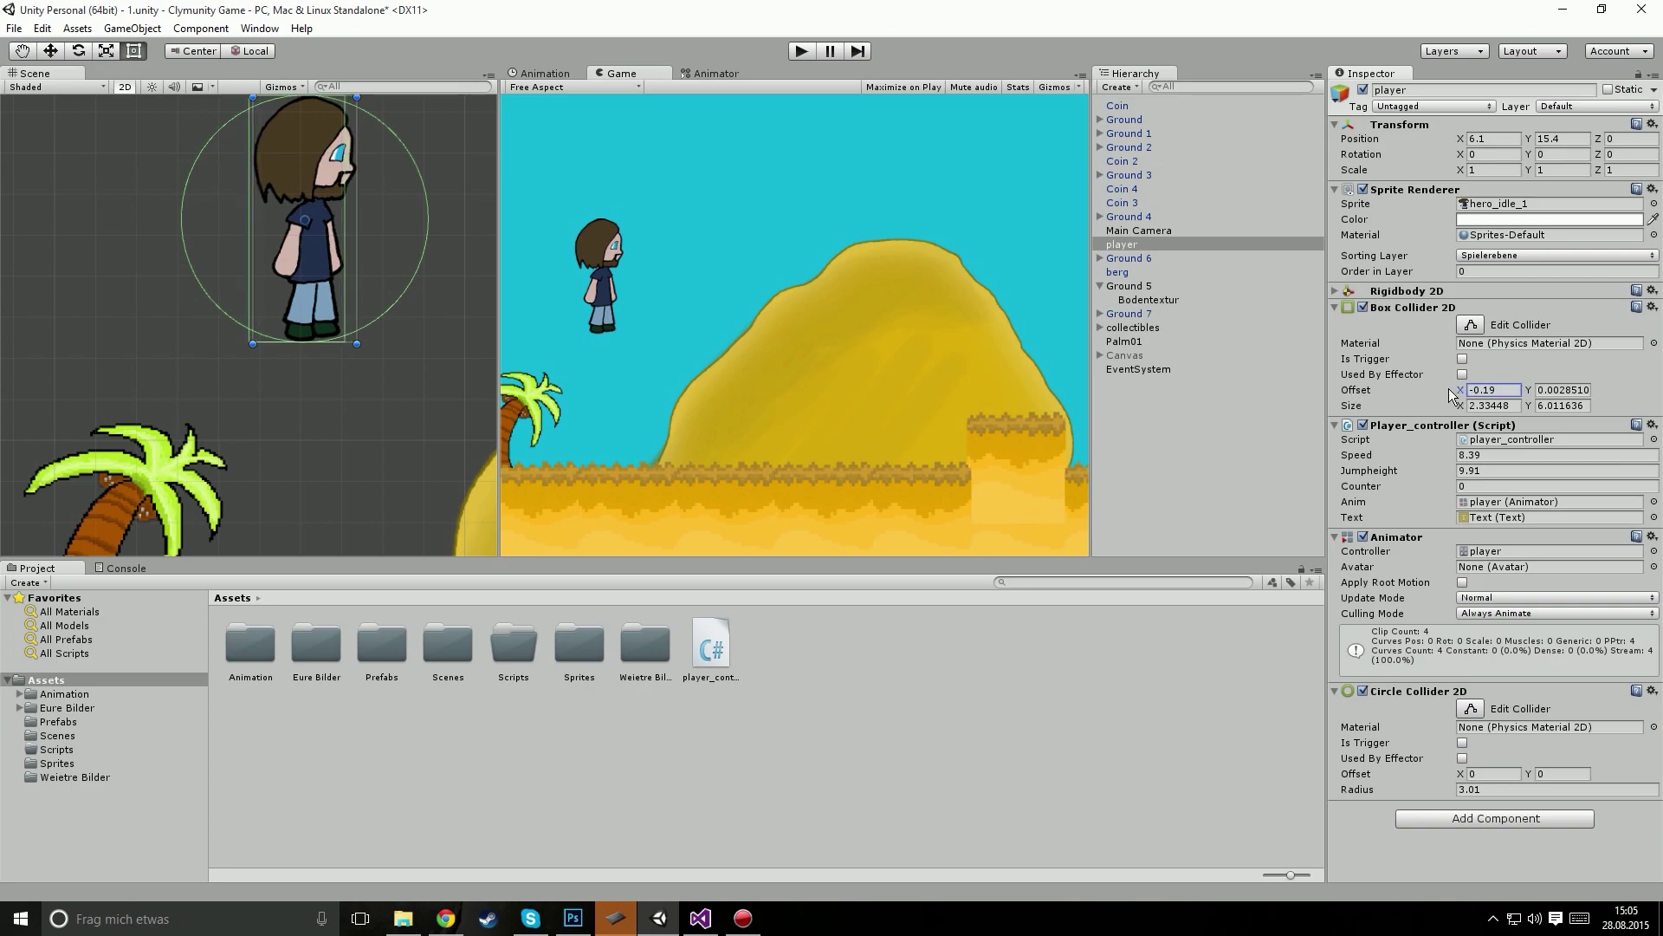
{"action": "key", "text": "Escape"}
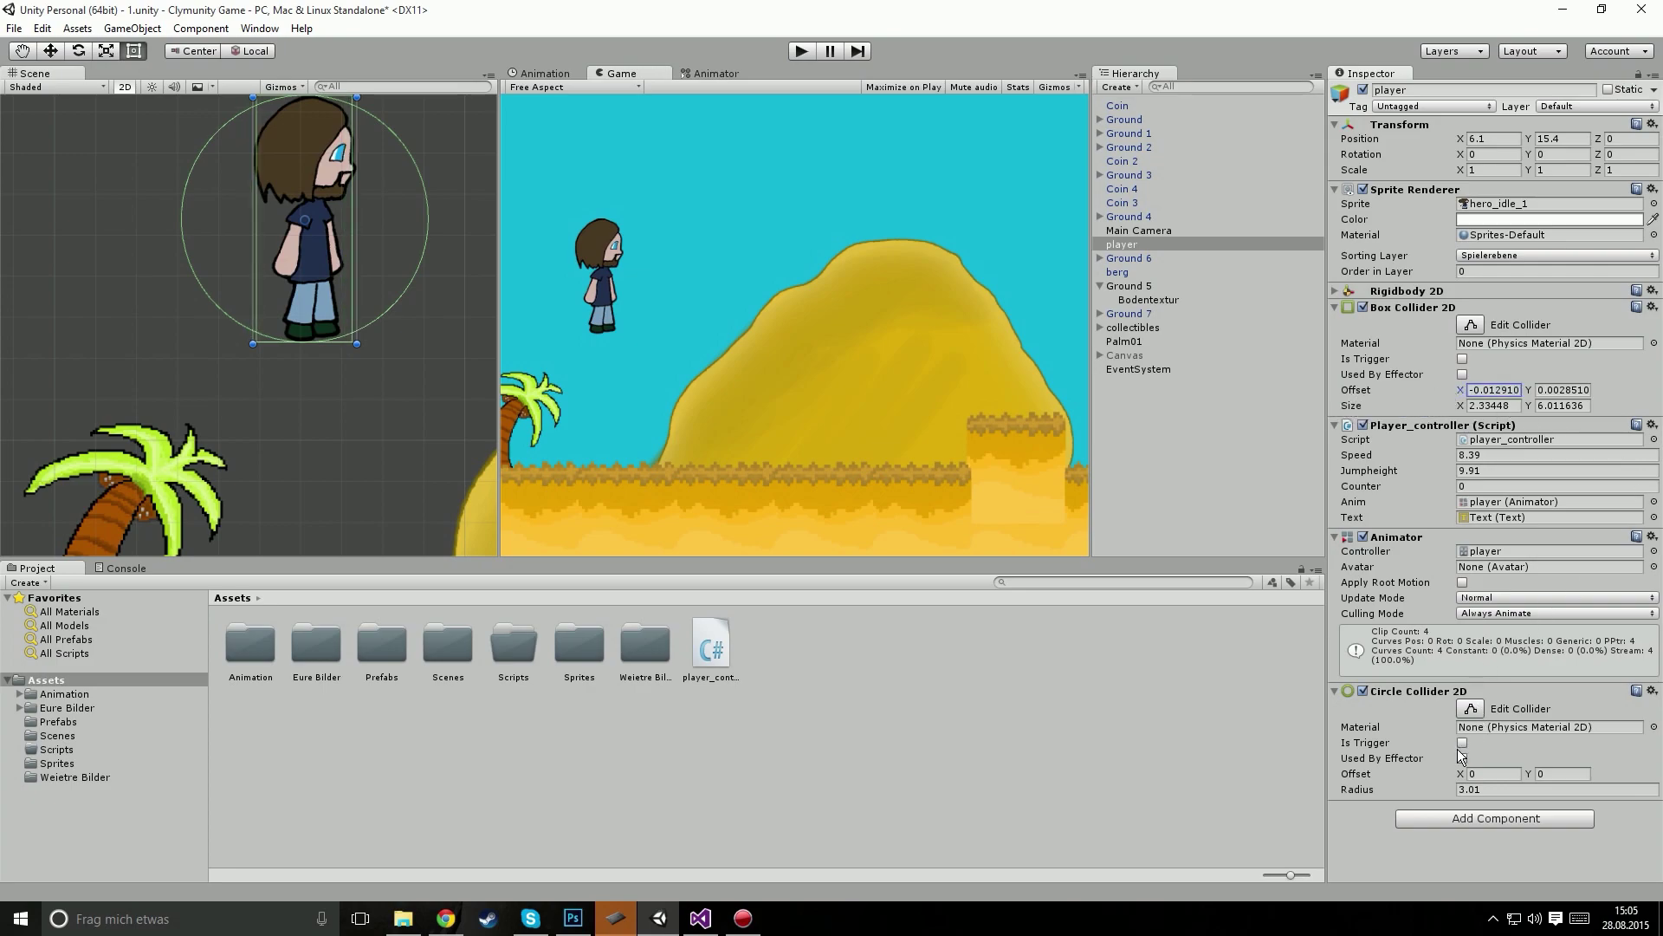
Step: Set the circle collider's offset to X 0, Y -2.74 and its radius to 1.21
{"action": "left_click_drag", "start_coordinate": [1462, 774], "coordinate": [1443, 774]}
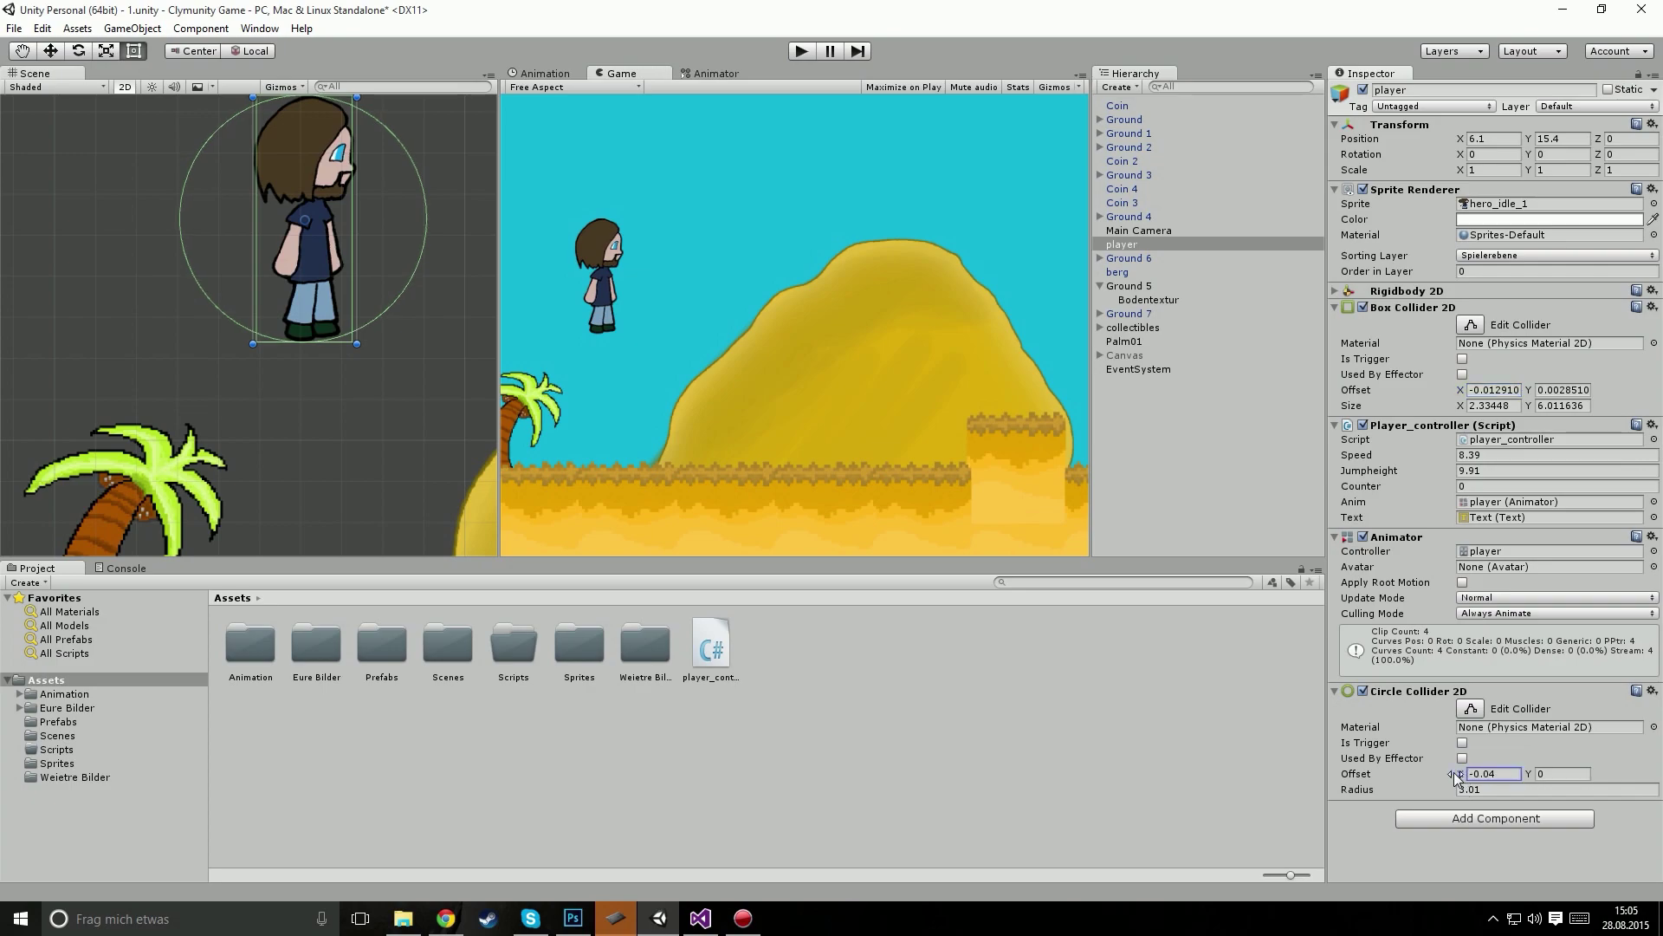
{"action": "type", "text": "0"}
{"action": "left_click_drag", "start_coordinate": [1525, 772], "coordinate": [1427, 778]}
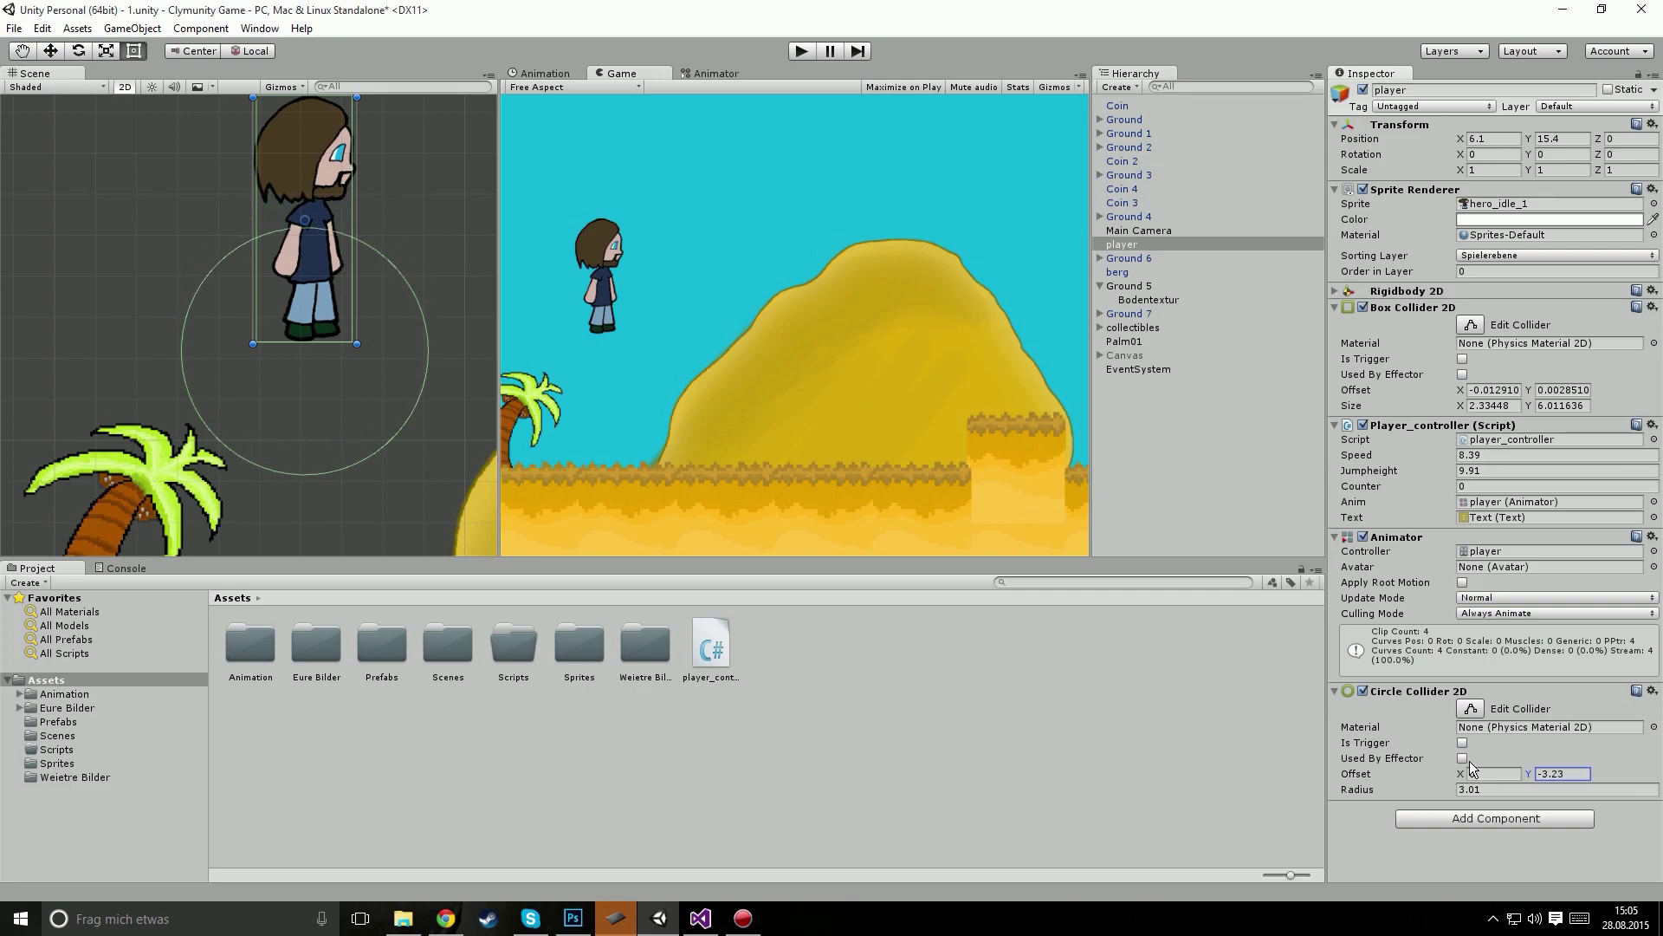
{"action": "left_click_drag", "start_coordinate": [1362, 791], "coordinate": [1305, 796]}
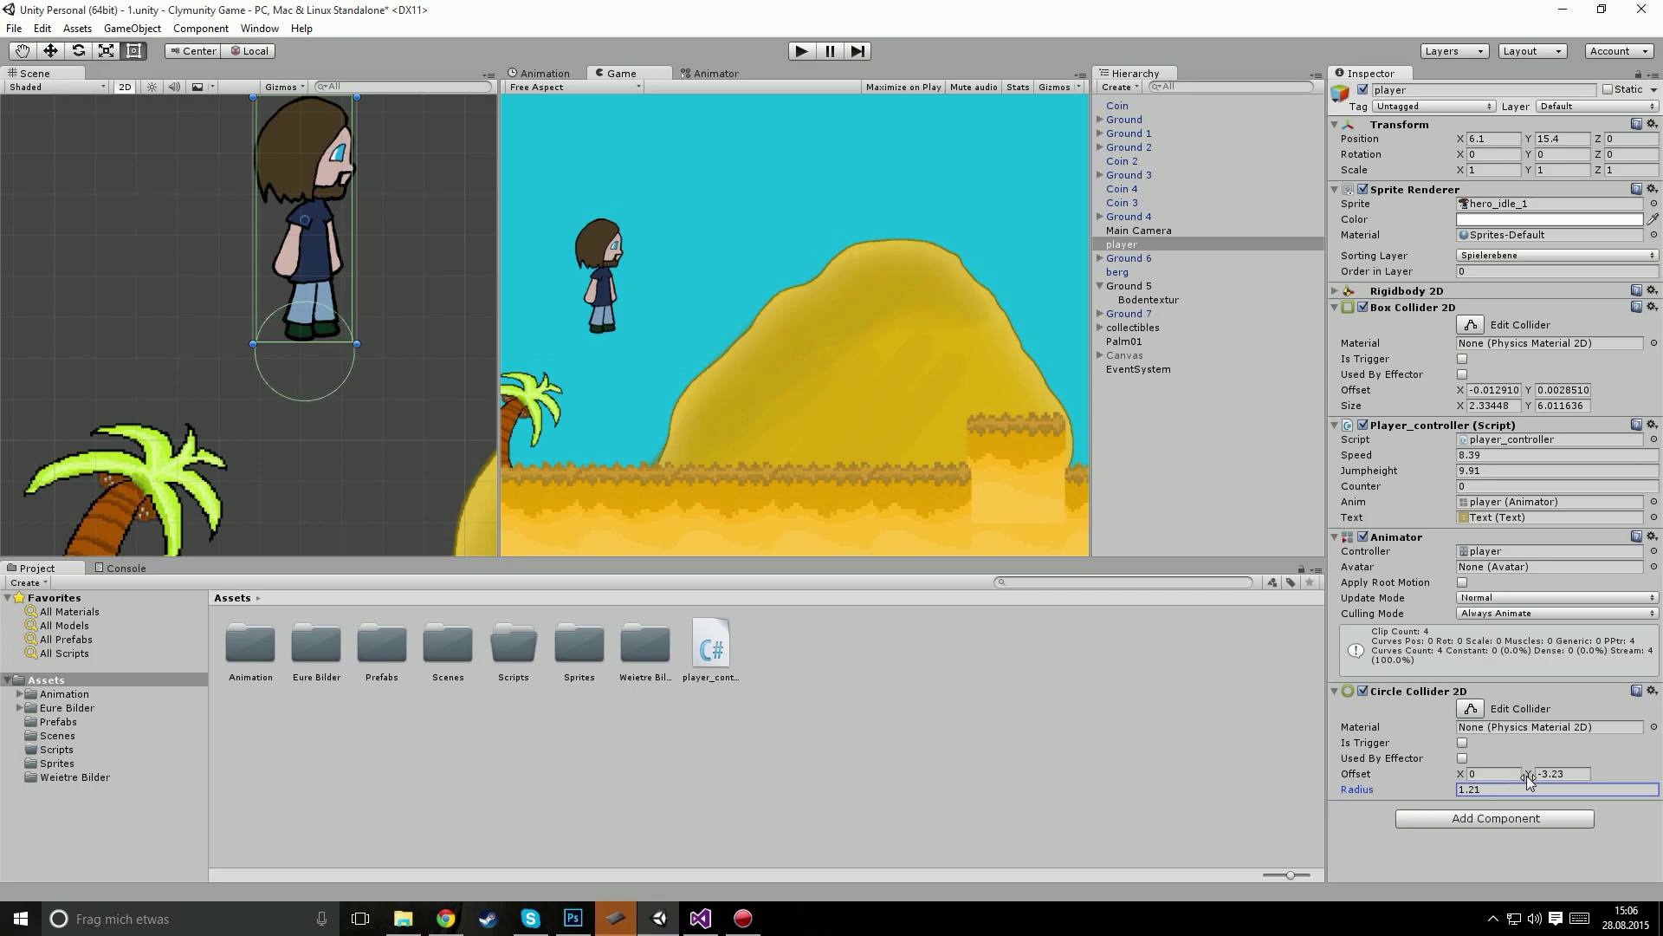
{"action": "left_click_drag", "start_coordinate": [1525, 774], "coordinate": [1526, 776]}
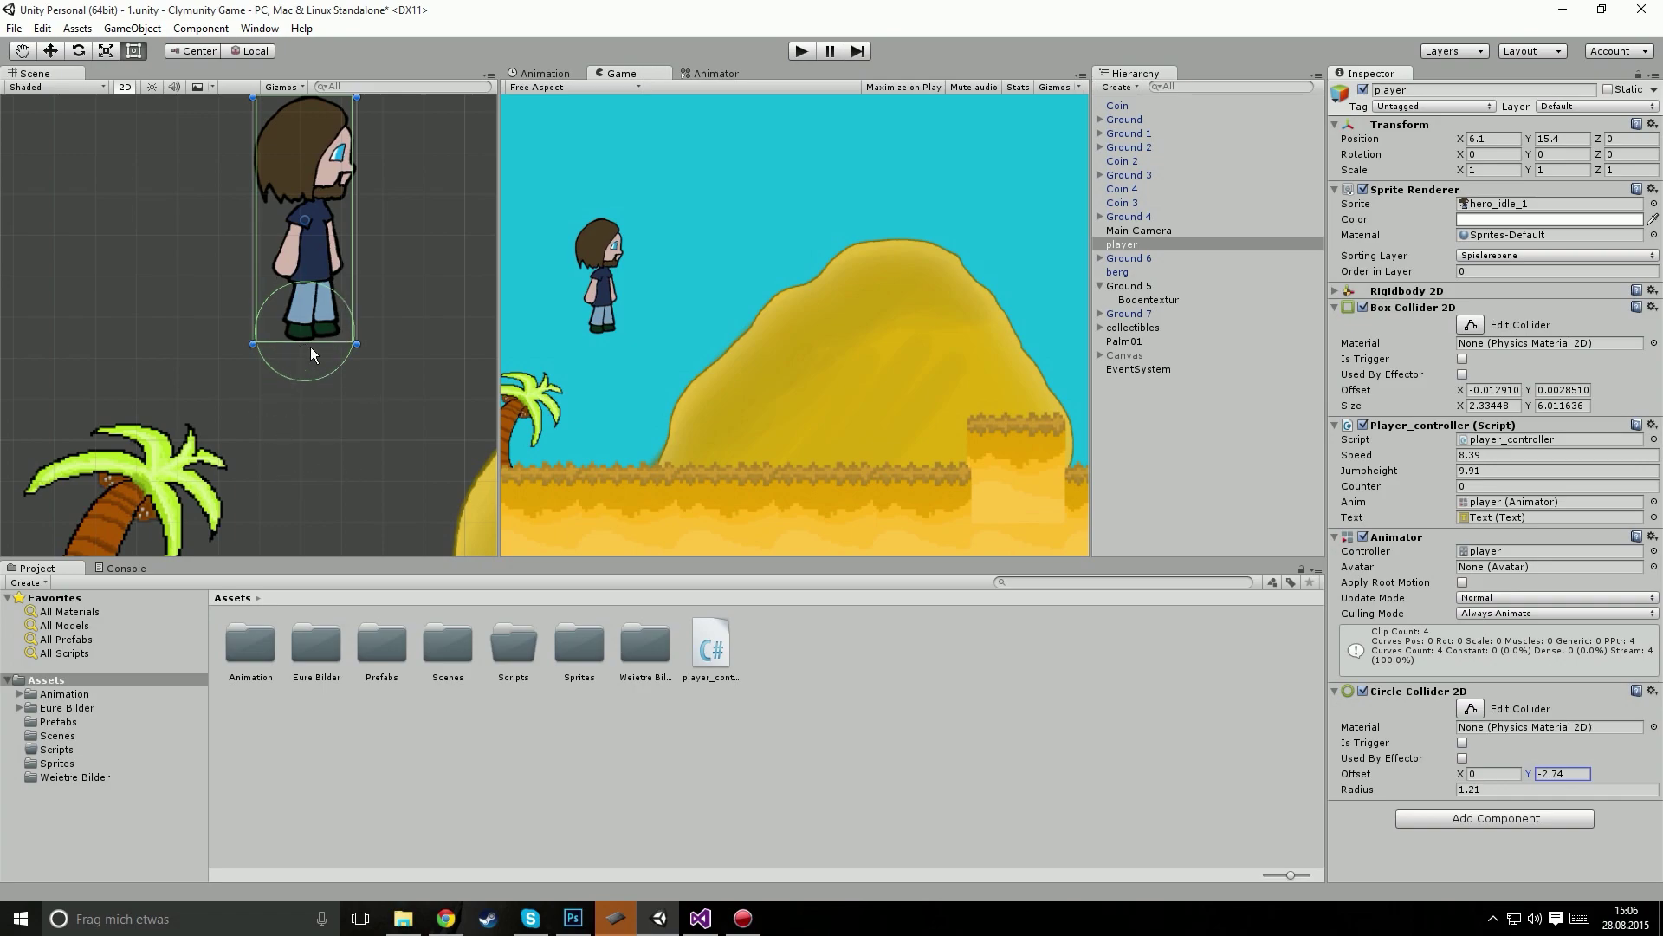
Step: Start Play mode and inspect the player and the Bodentextur ground piece as the player lands
{"action": "left_click", "coordinate": [795, 55]}
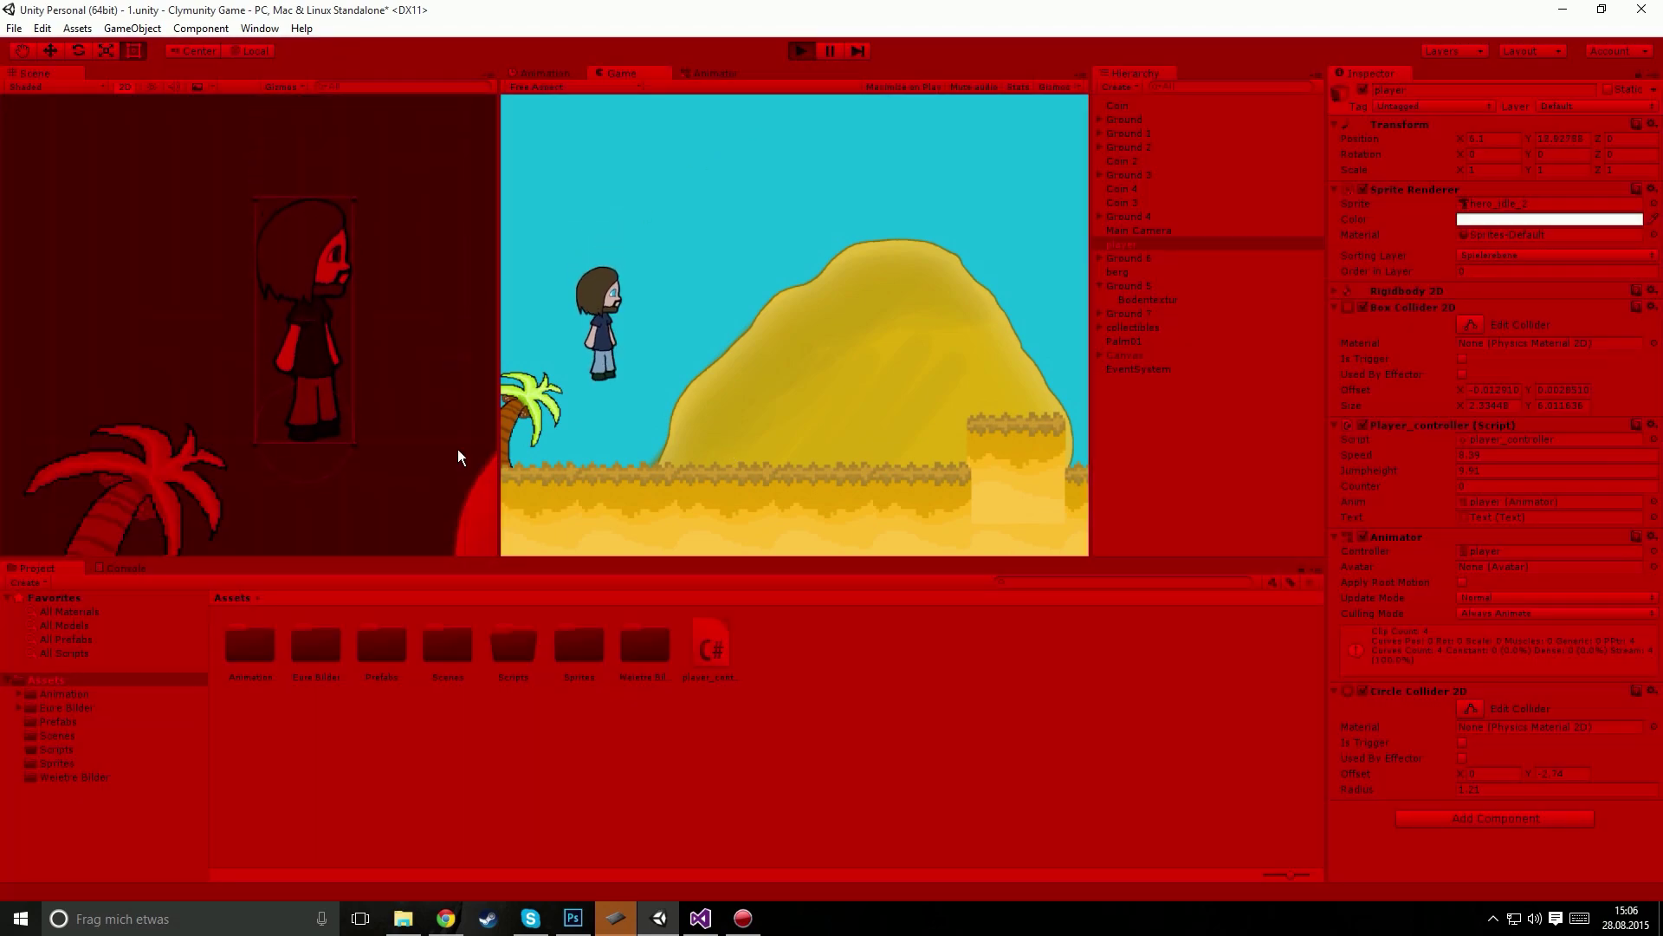
{"action": "middle_click_drag", "start_coordinate": [394, 492], "coordinate": [405, 259]}
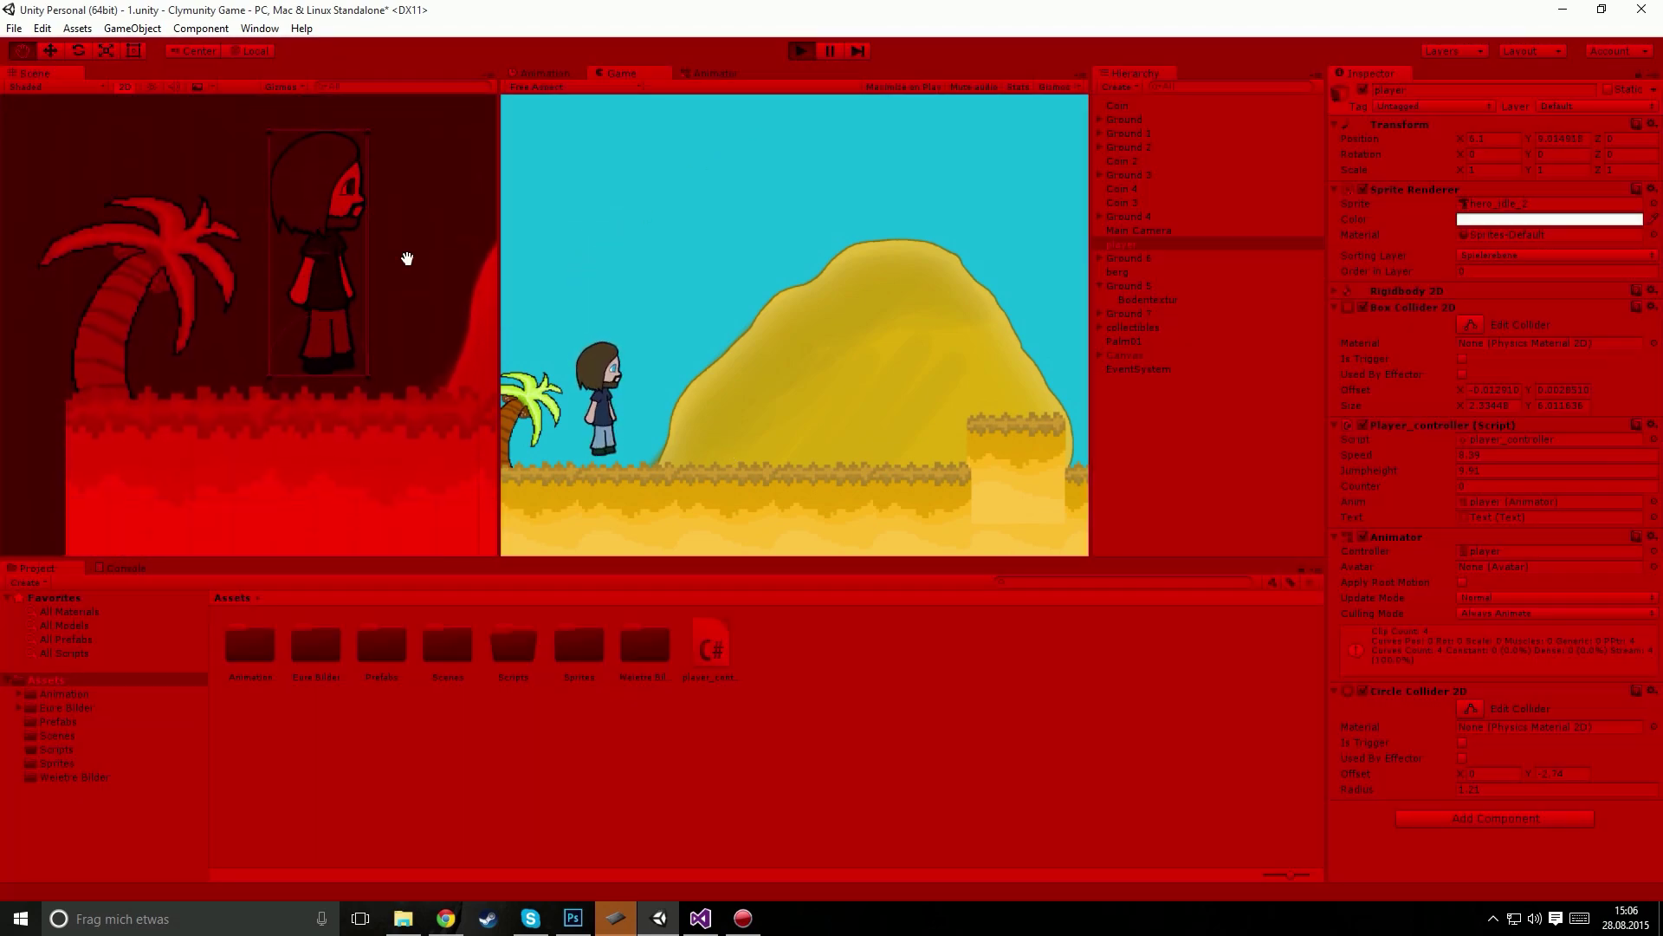
{"action": "left_click", "coordinate": [321, 473]}
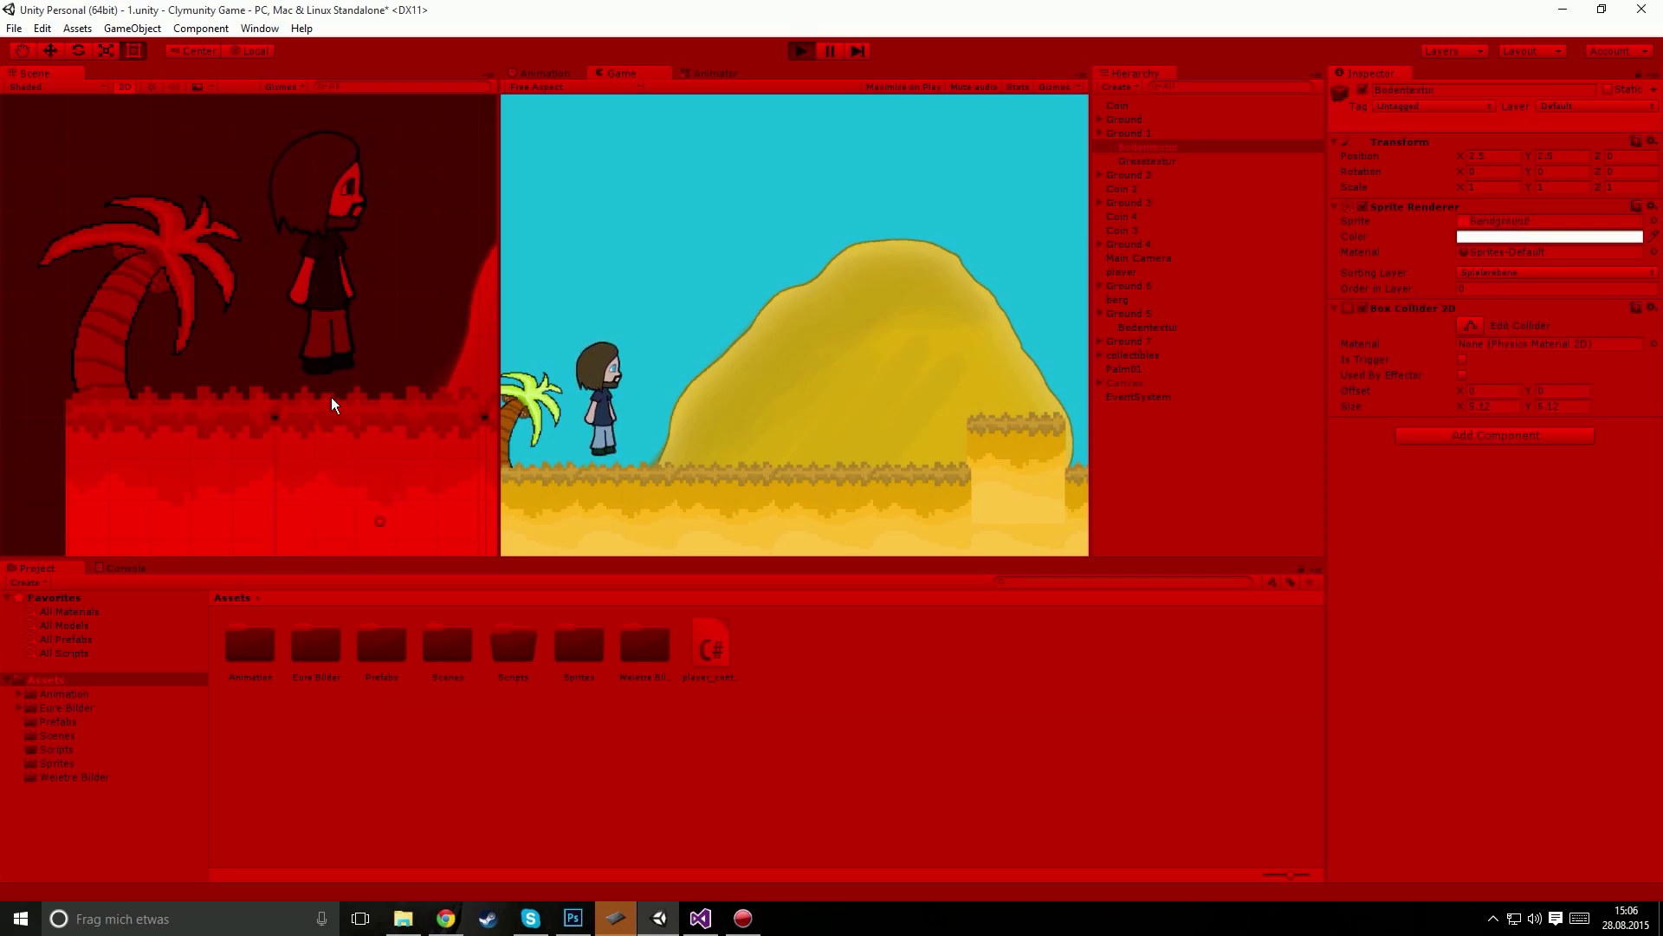
{"action": "left_click", "coordinate": [330, 286]}
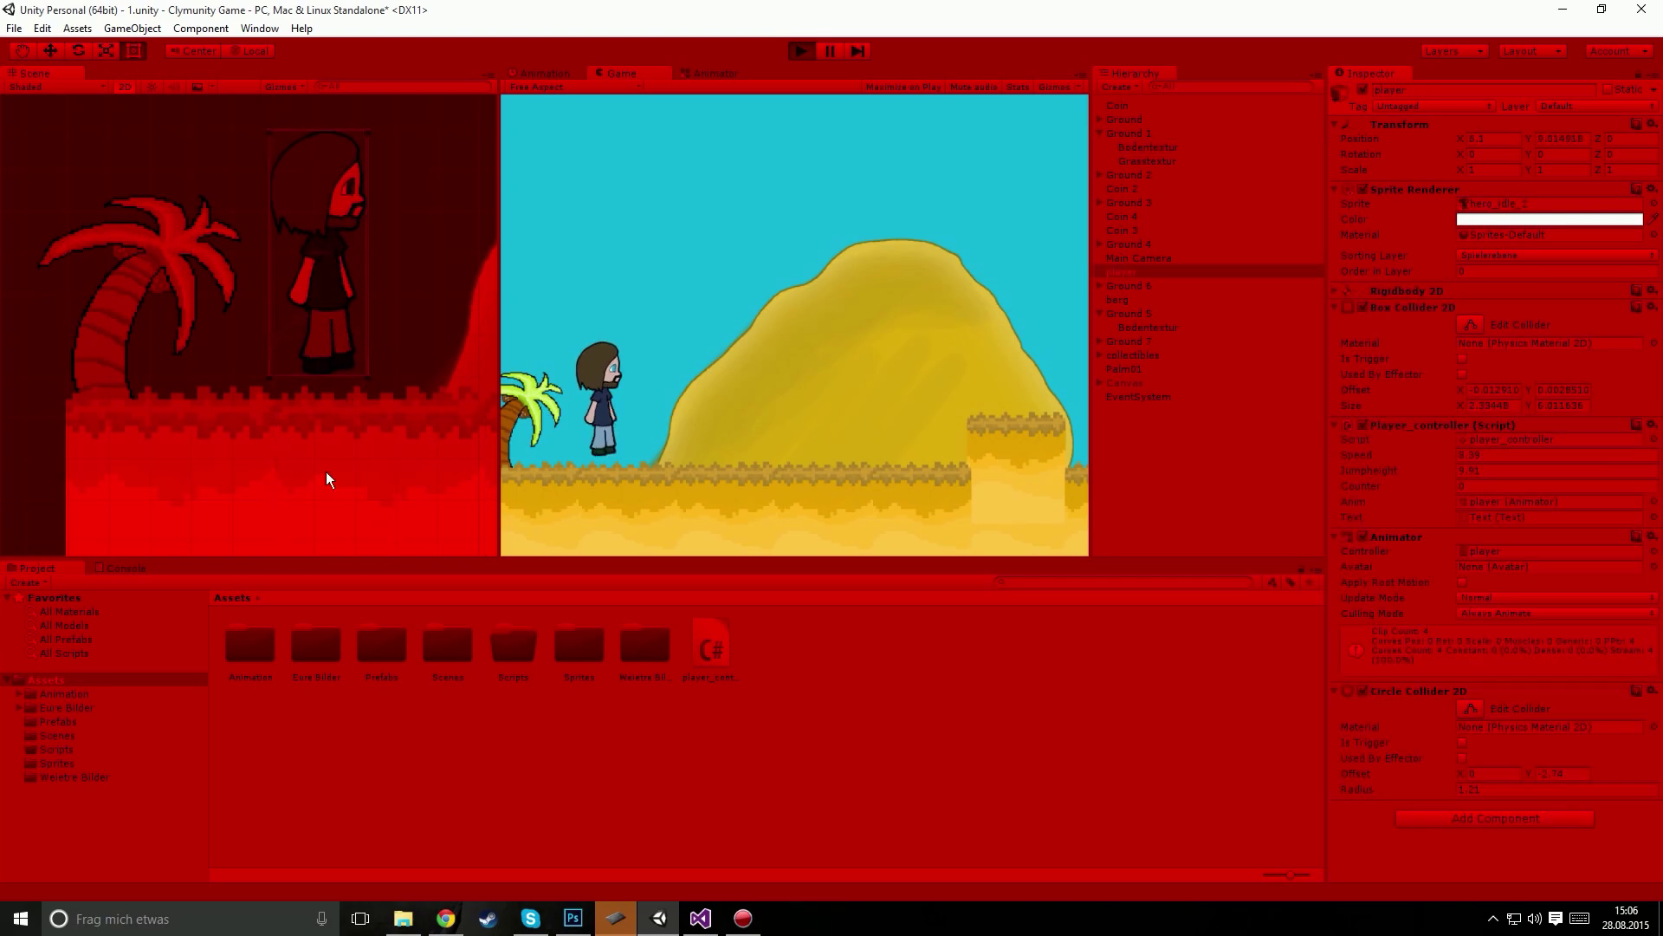
{"action": "left_click", "coordinate": [322, 421]}
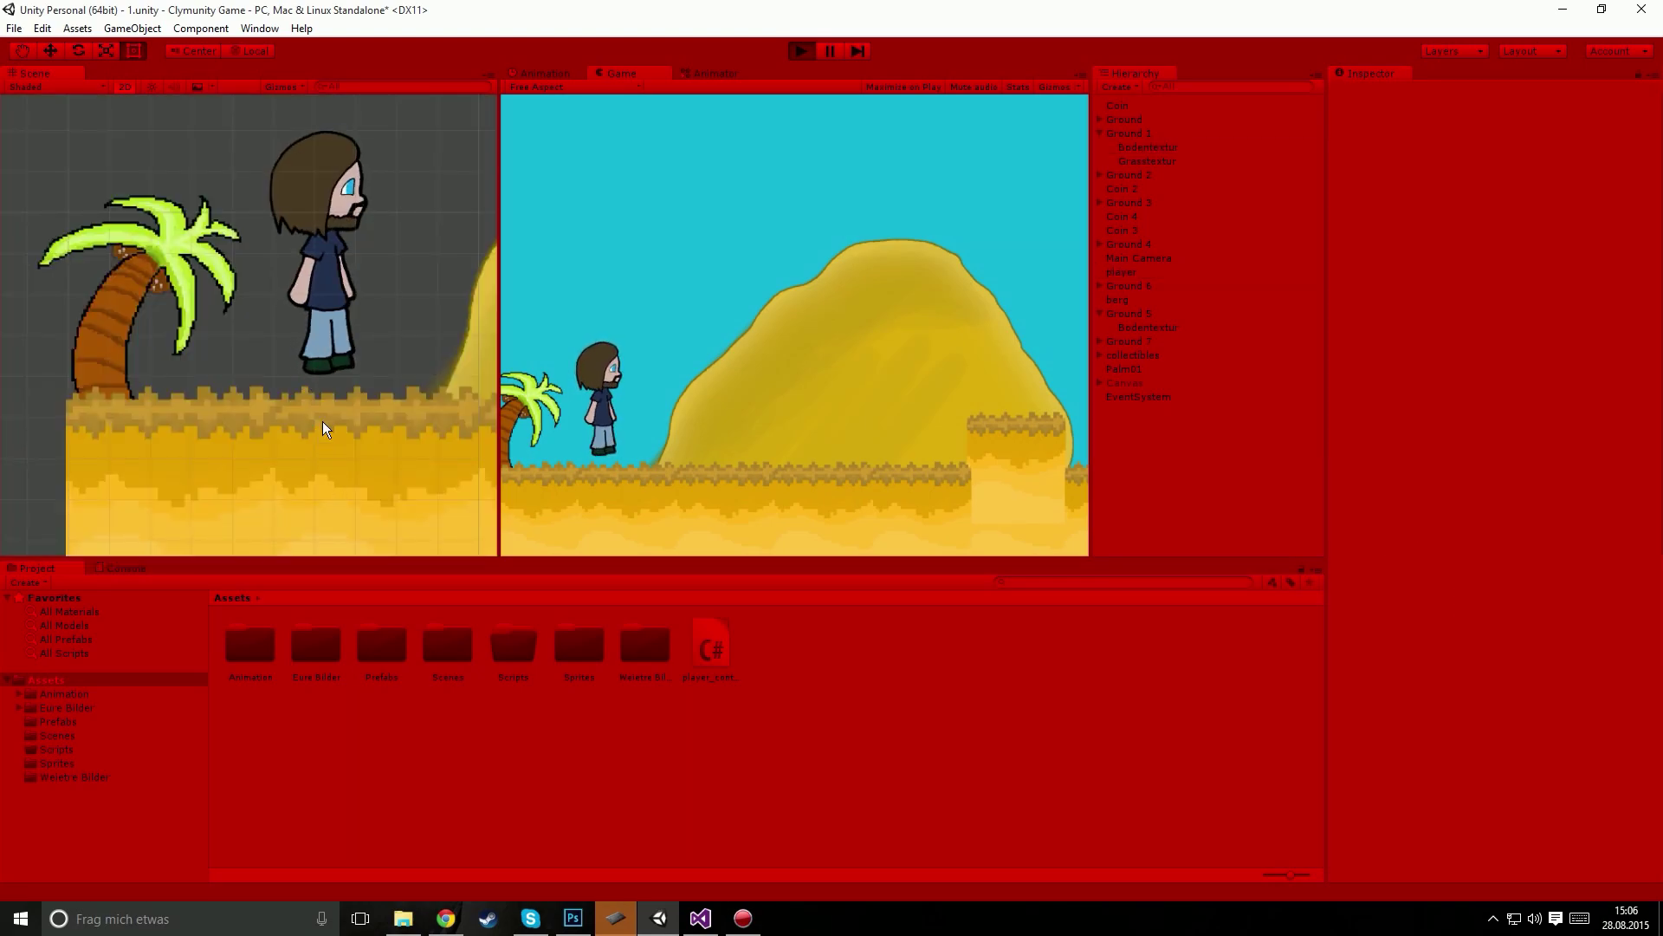
{"action": "left_click", "coordinate": [329, 305]}
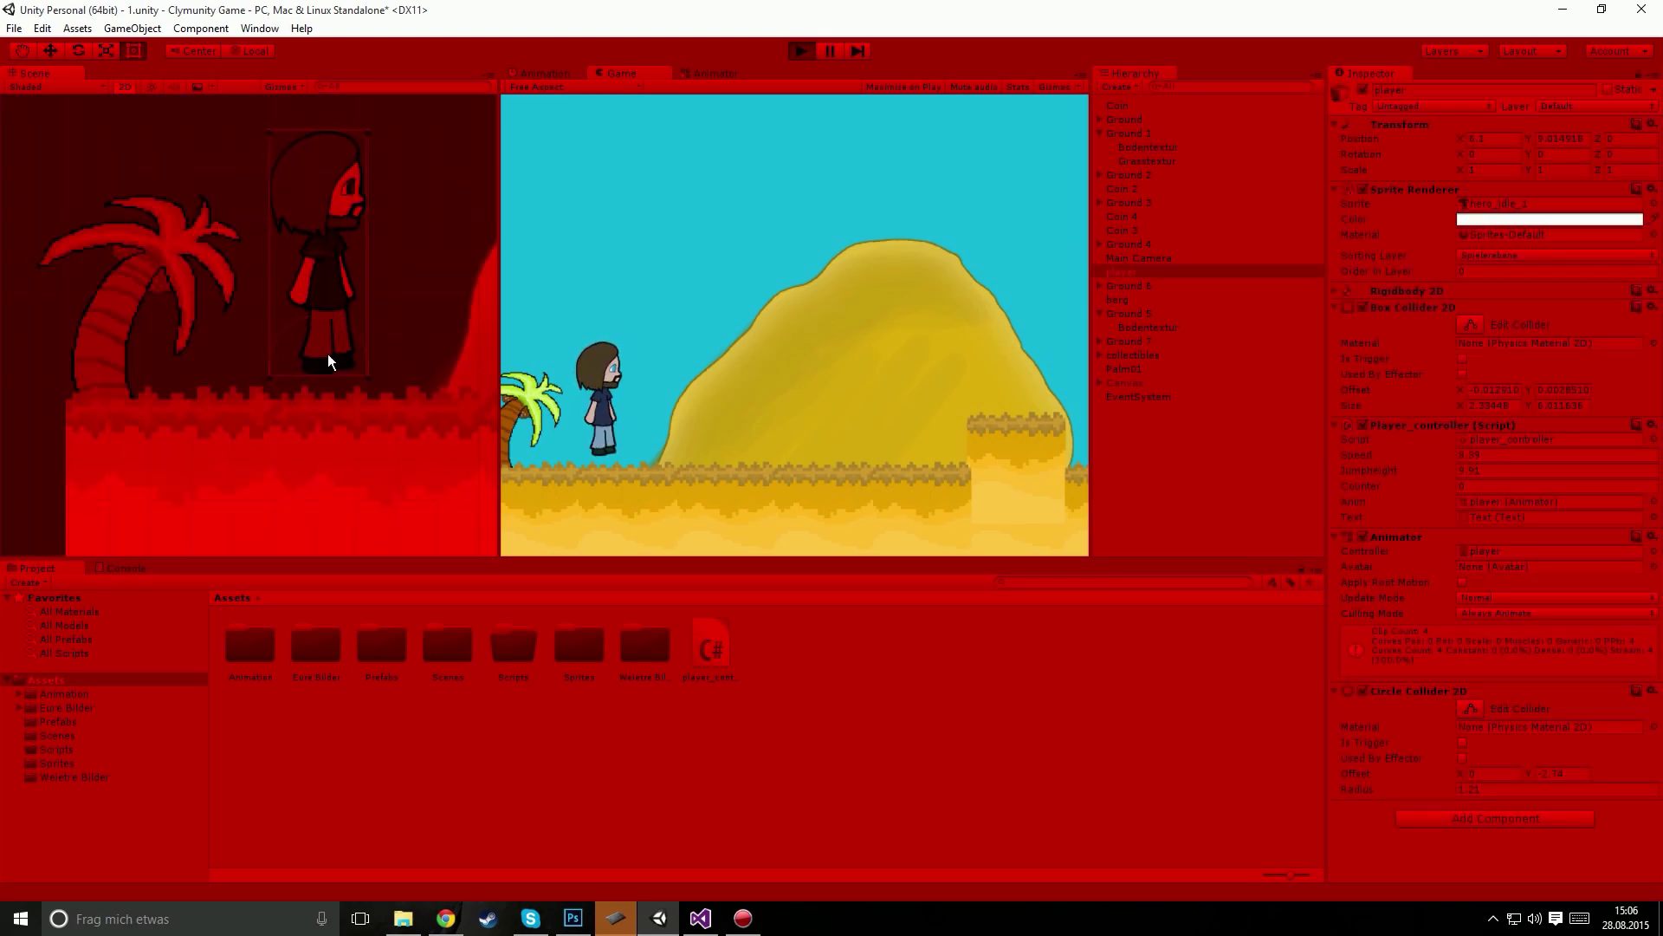
{"action": "left_click", "coordinate": [332, 388]}
{"action": "left_click", "coordinate": [333, 297]}
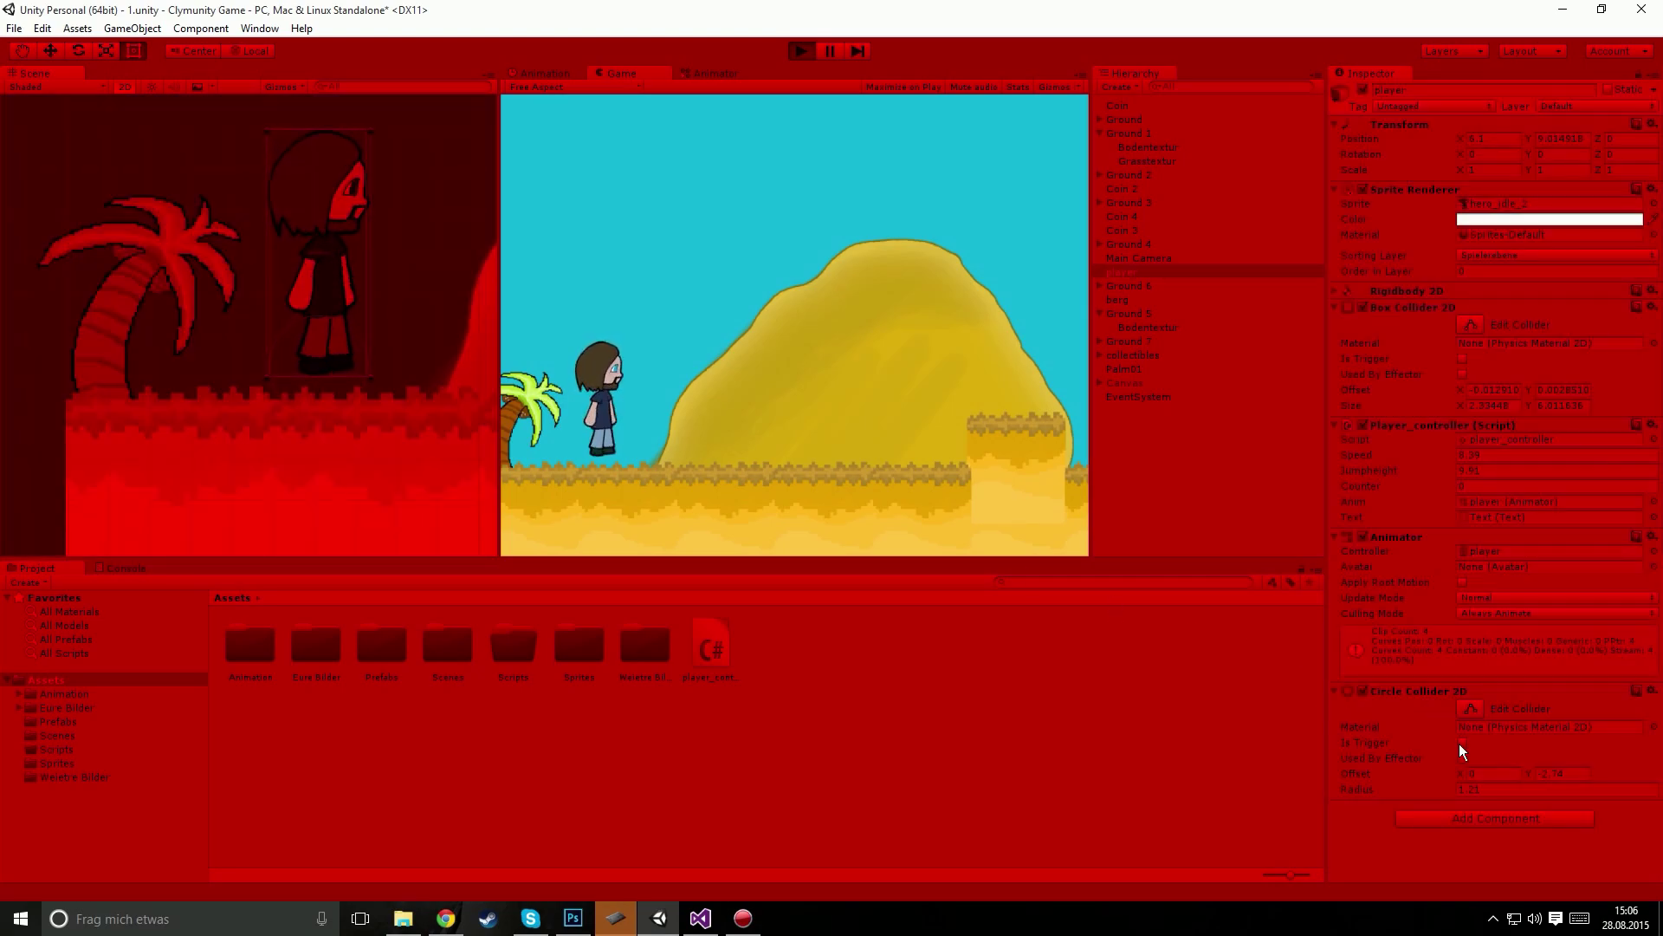
Step: Make the circle collider a trigger, recheck the player and Ground children, then stop playing
{"action": "left_click", "coordinate": [1460, 743]}
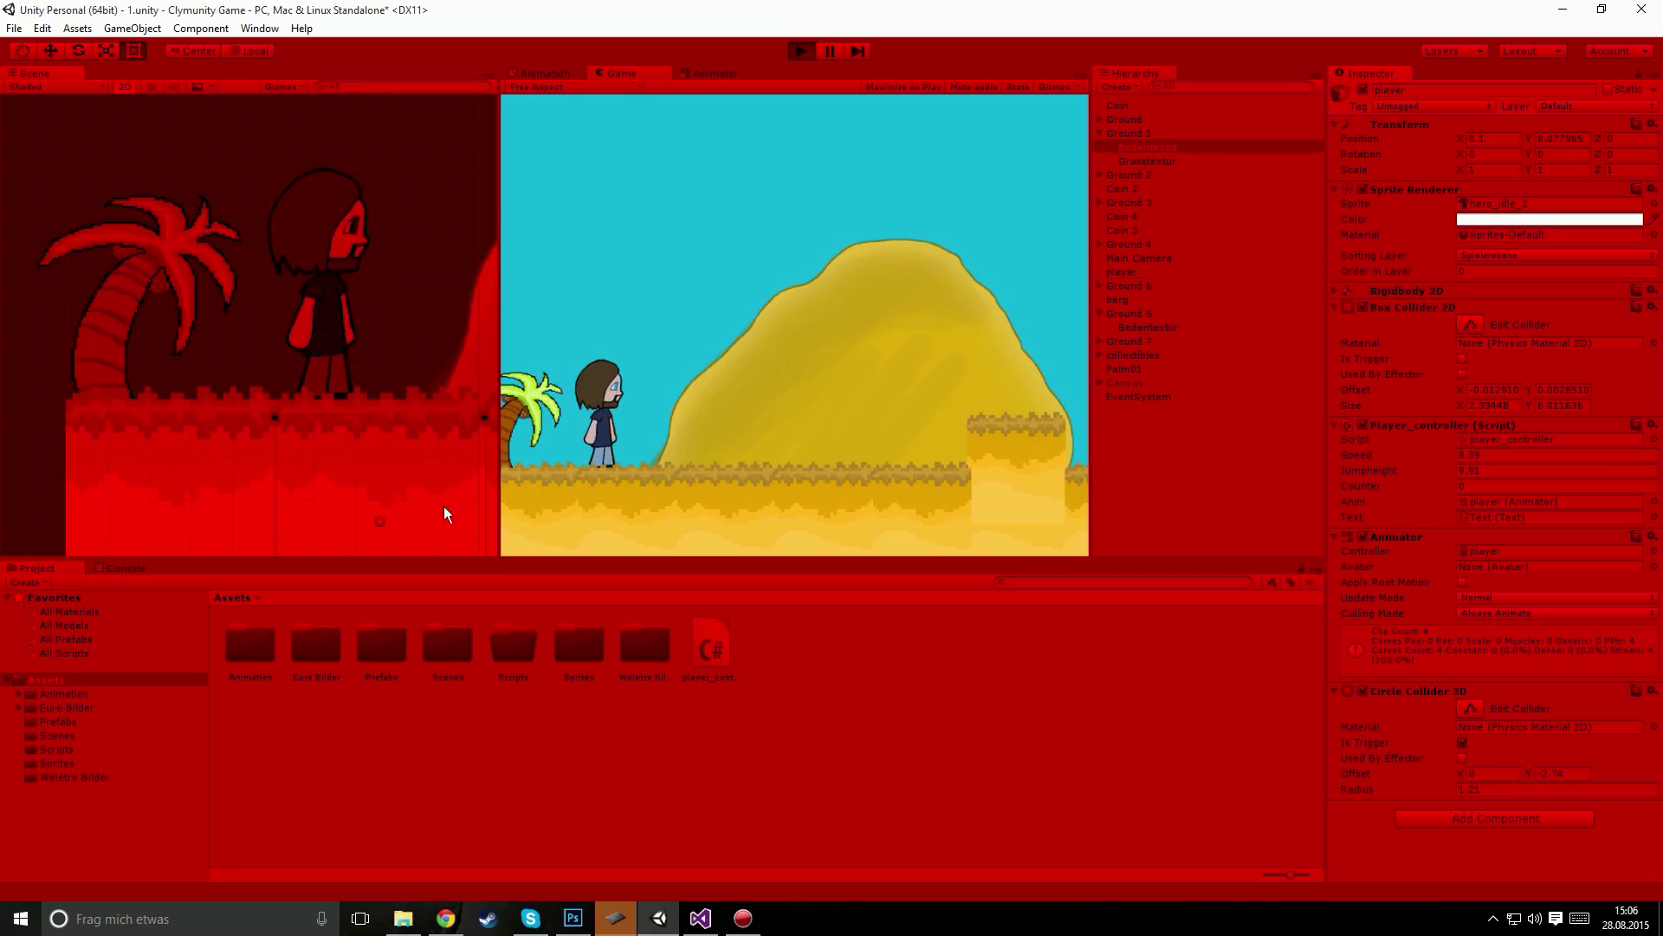
{"action": "left_click", "coordinate": [309, 369]}
{"action": "left_click", "coordinate": [328, 346]}
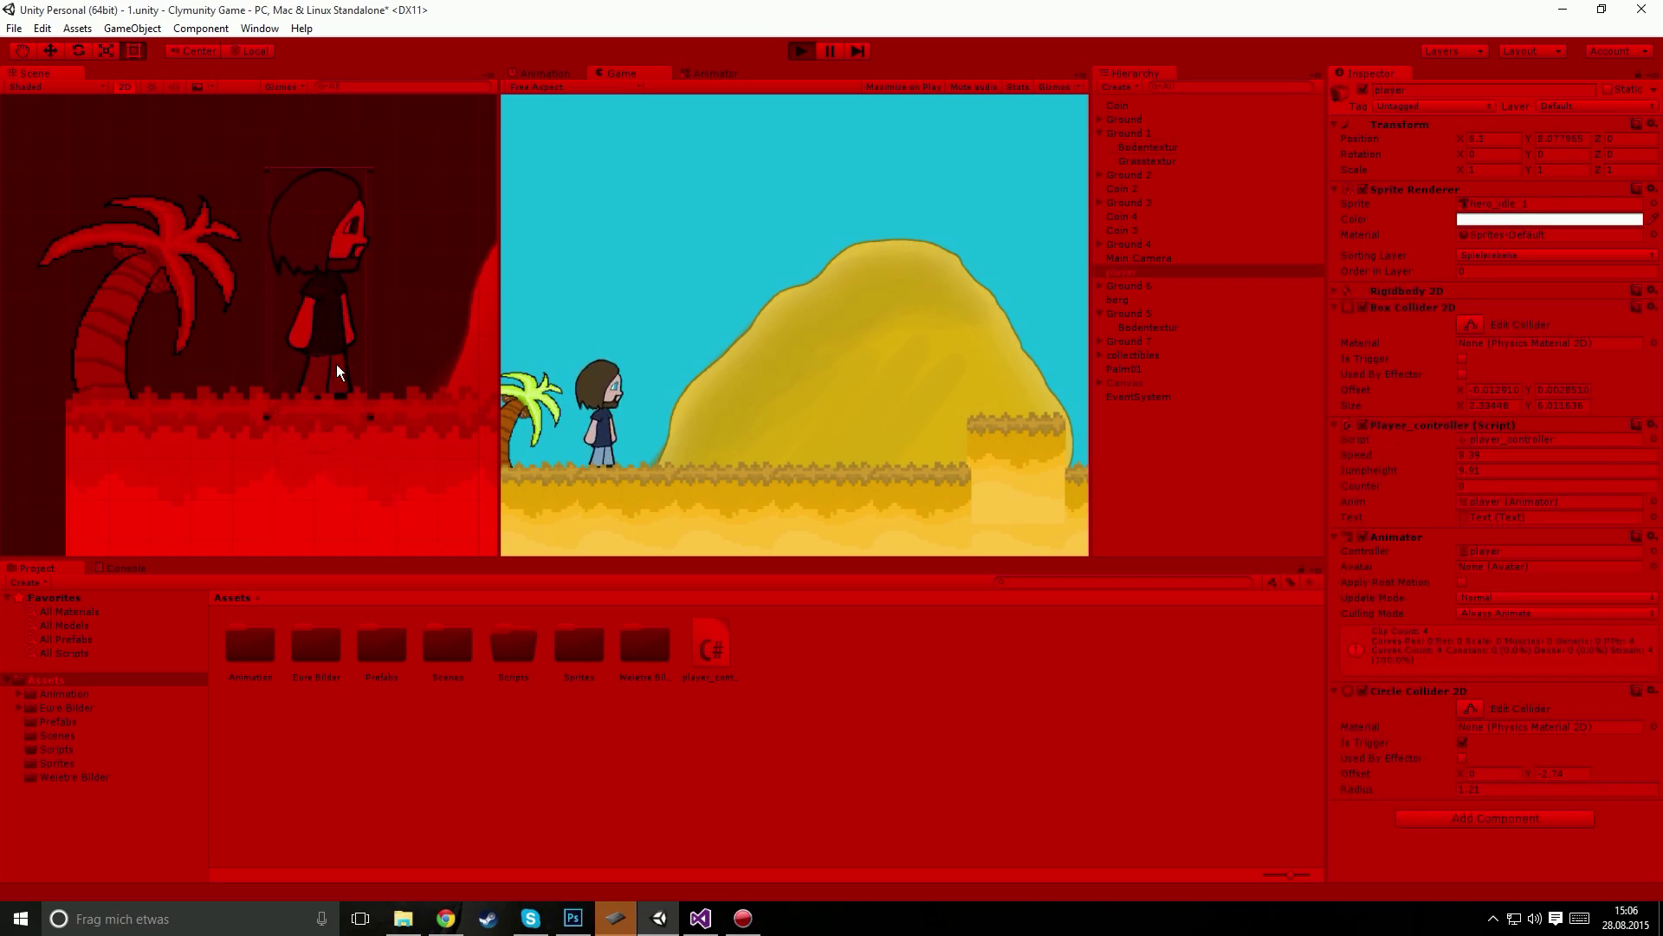
{"action": "left_click", "coordinate": [309, 461]}
{"action": "left_click", "coordinate": [265, 475]}
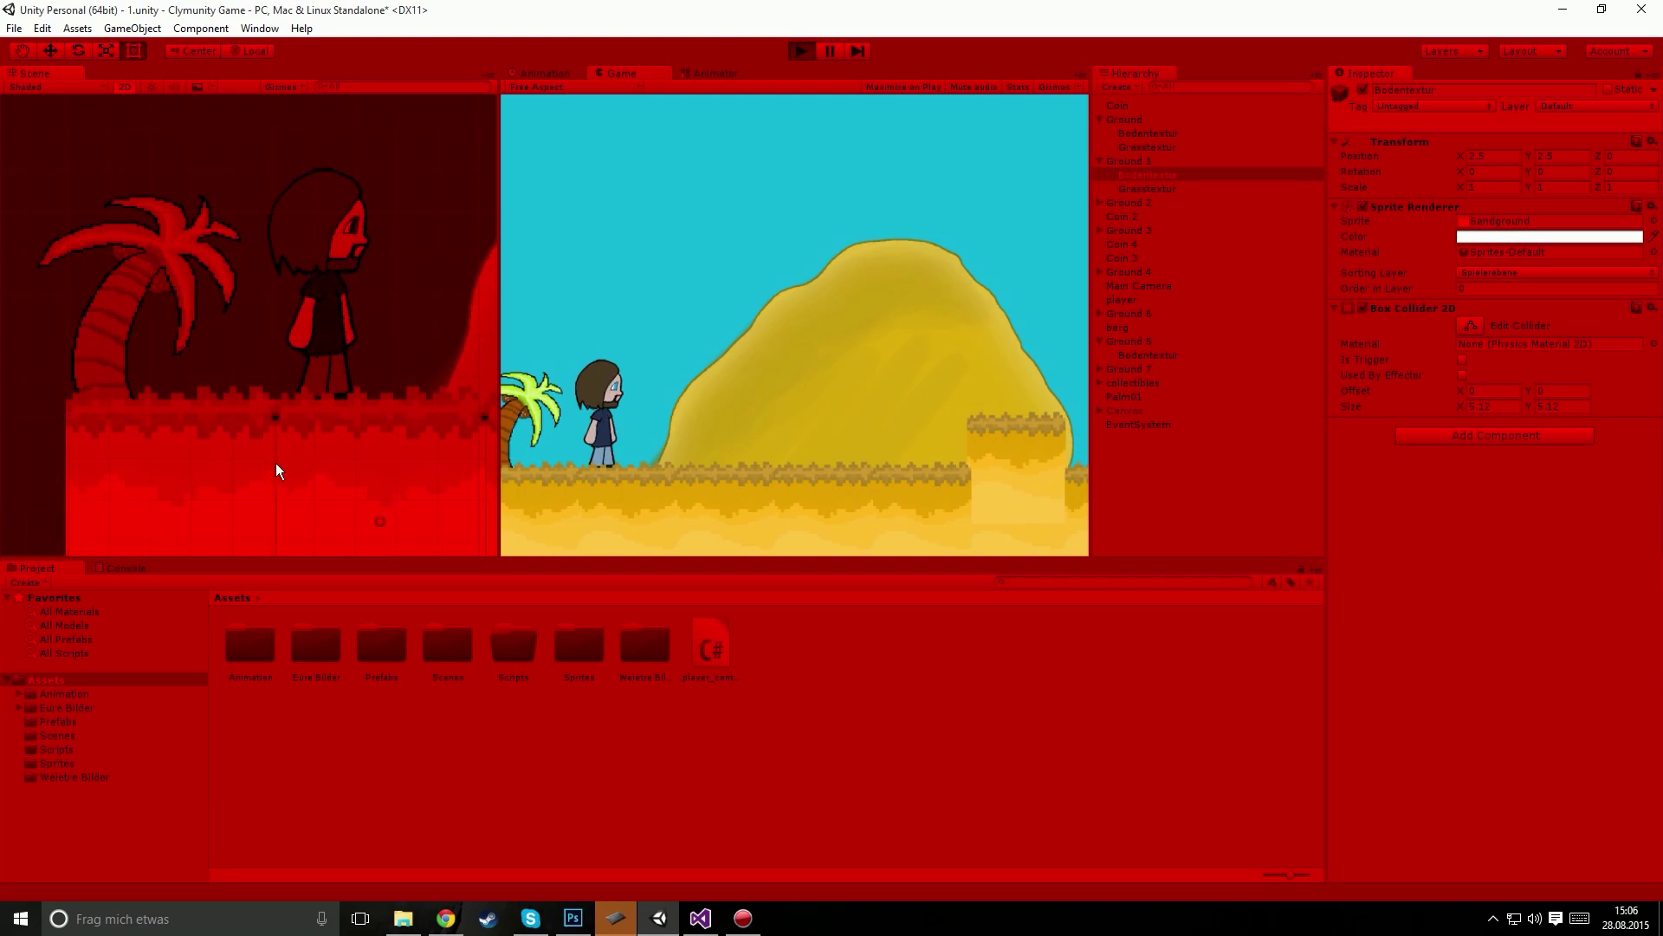
{"action": "left_click", "coordinate": [337, 280]}
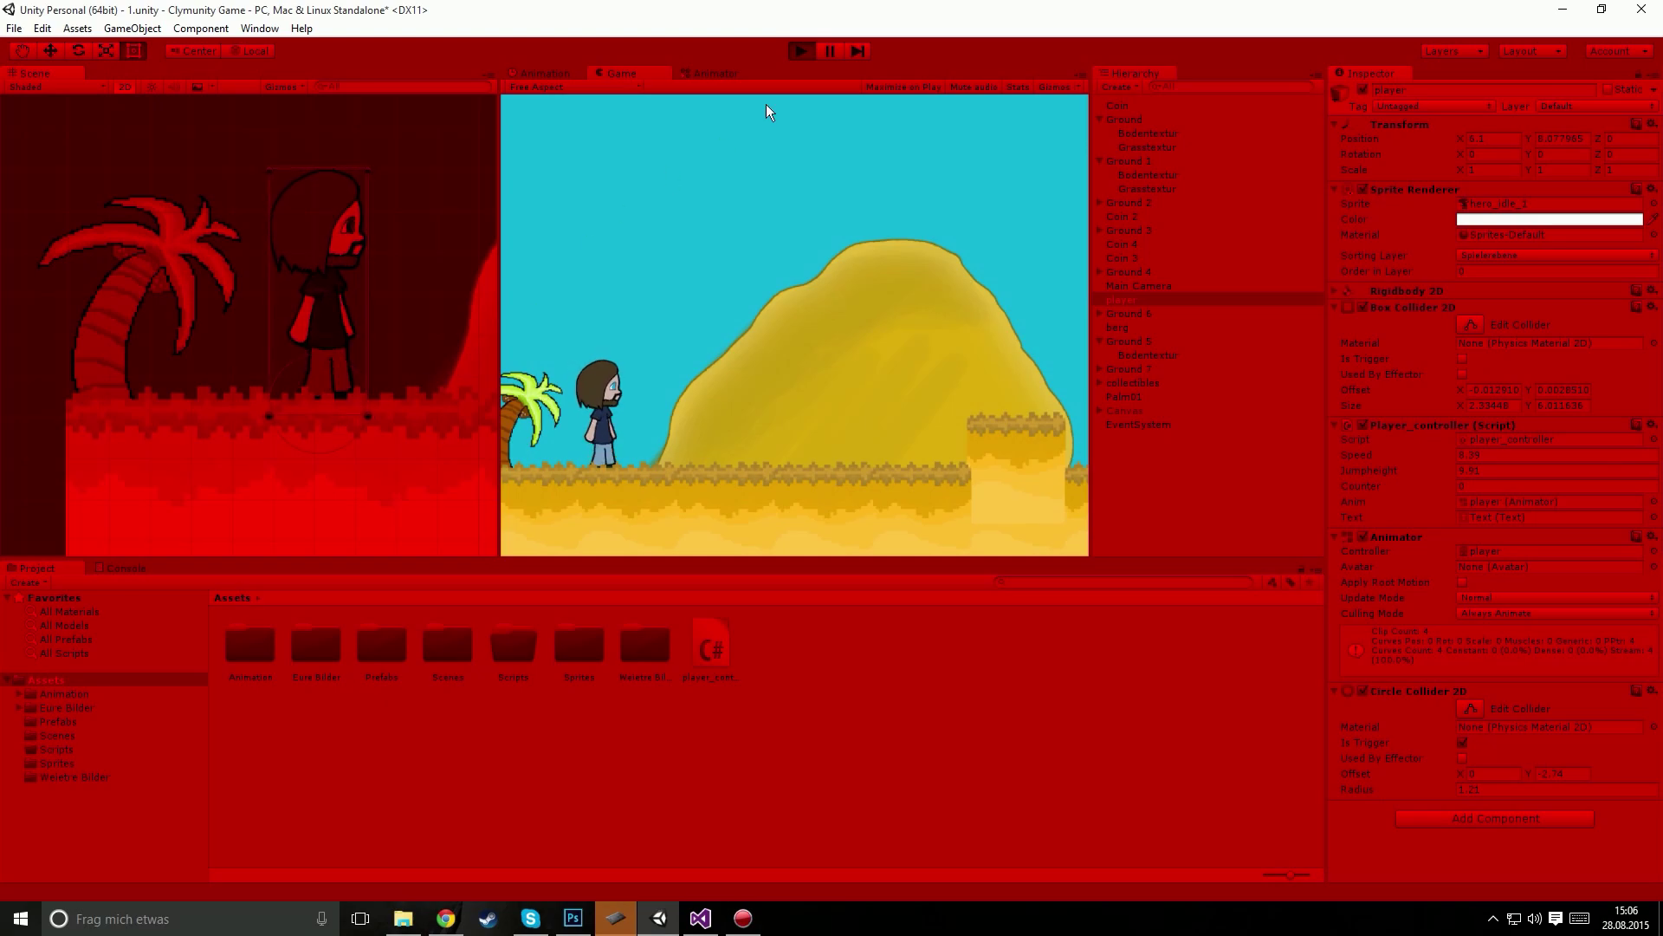
{"action": "left_click", "coordinate": [800, 50]}
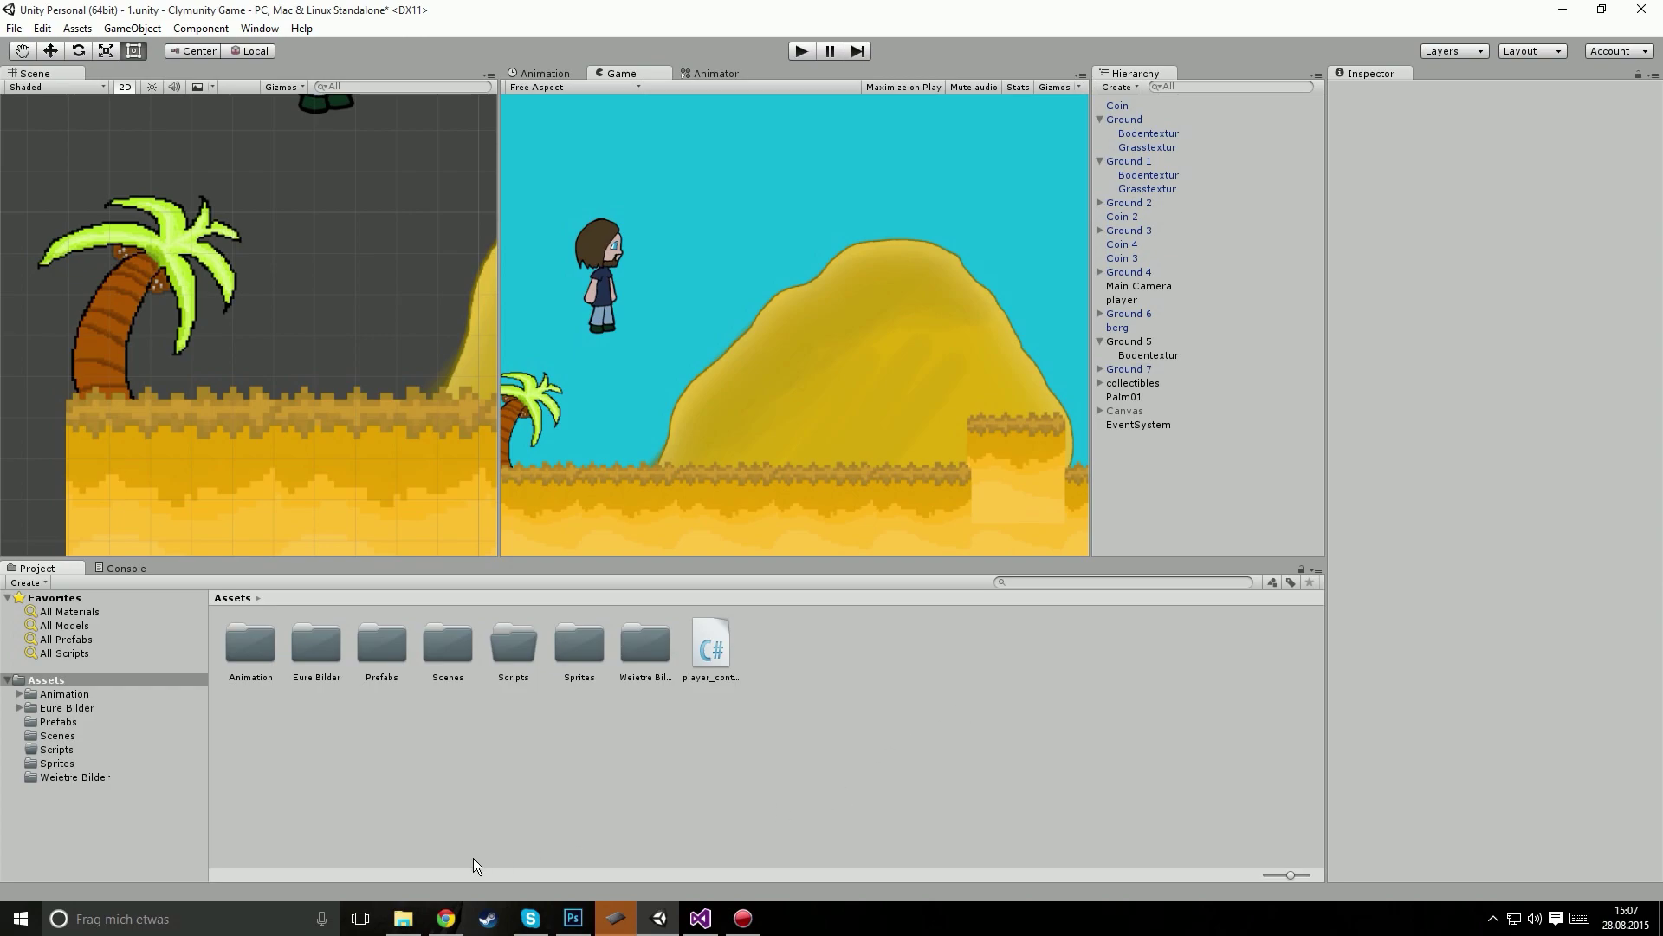
Step: Read the OnCollisionStay2D documentation page, highlighting its title and when the event fires
{"action": "left_click", "coordinate": [452, 927]}
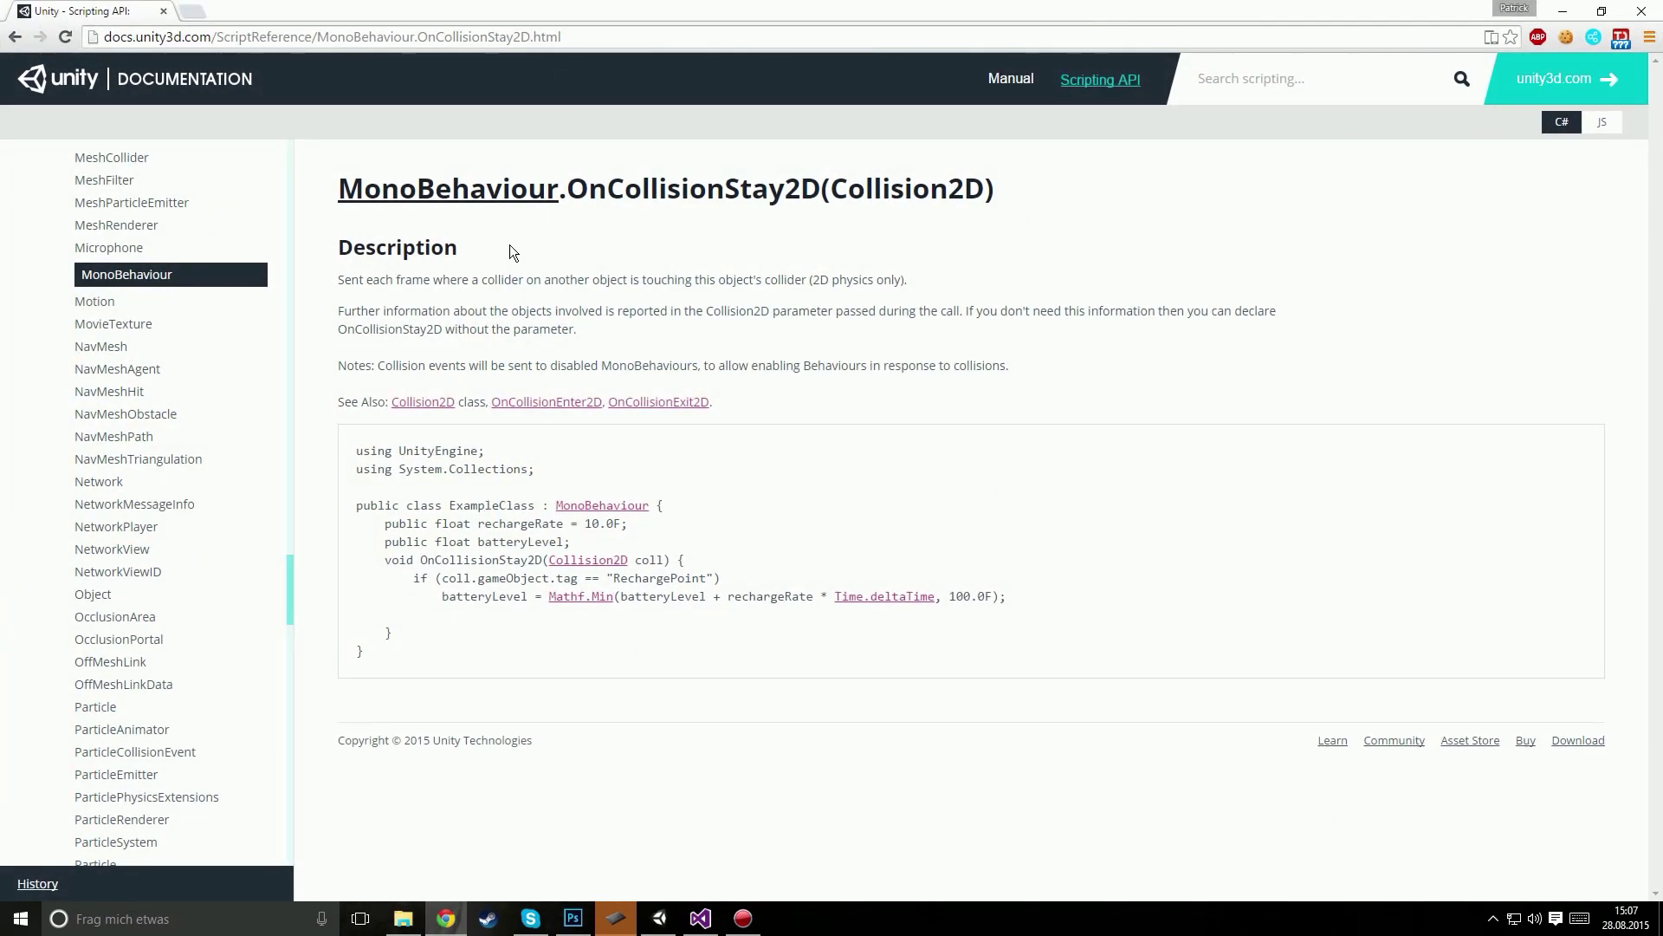
{"action": "left_click_drag", "start_coordinate": [607, 191], "coordinate": [801, 188]}
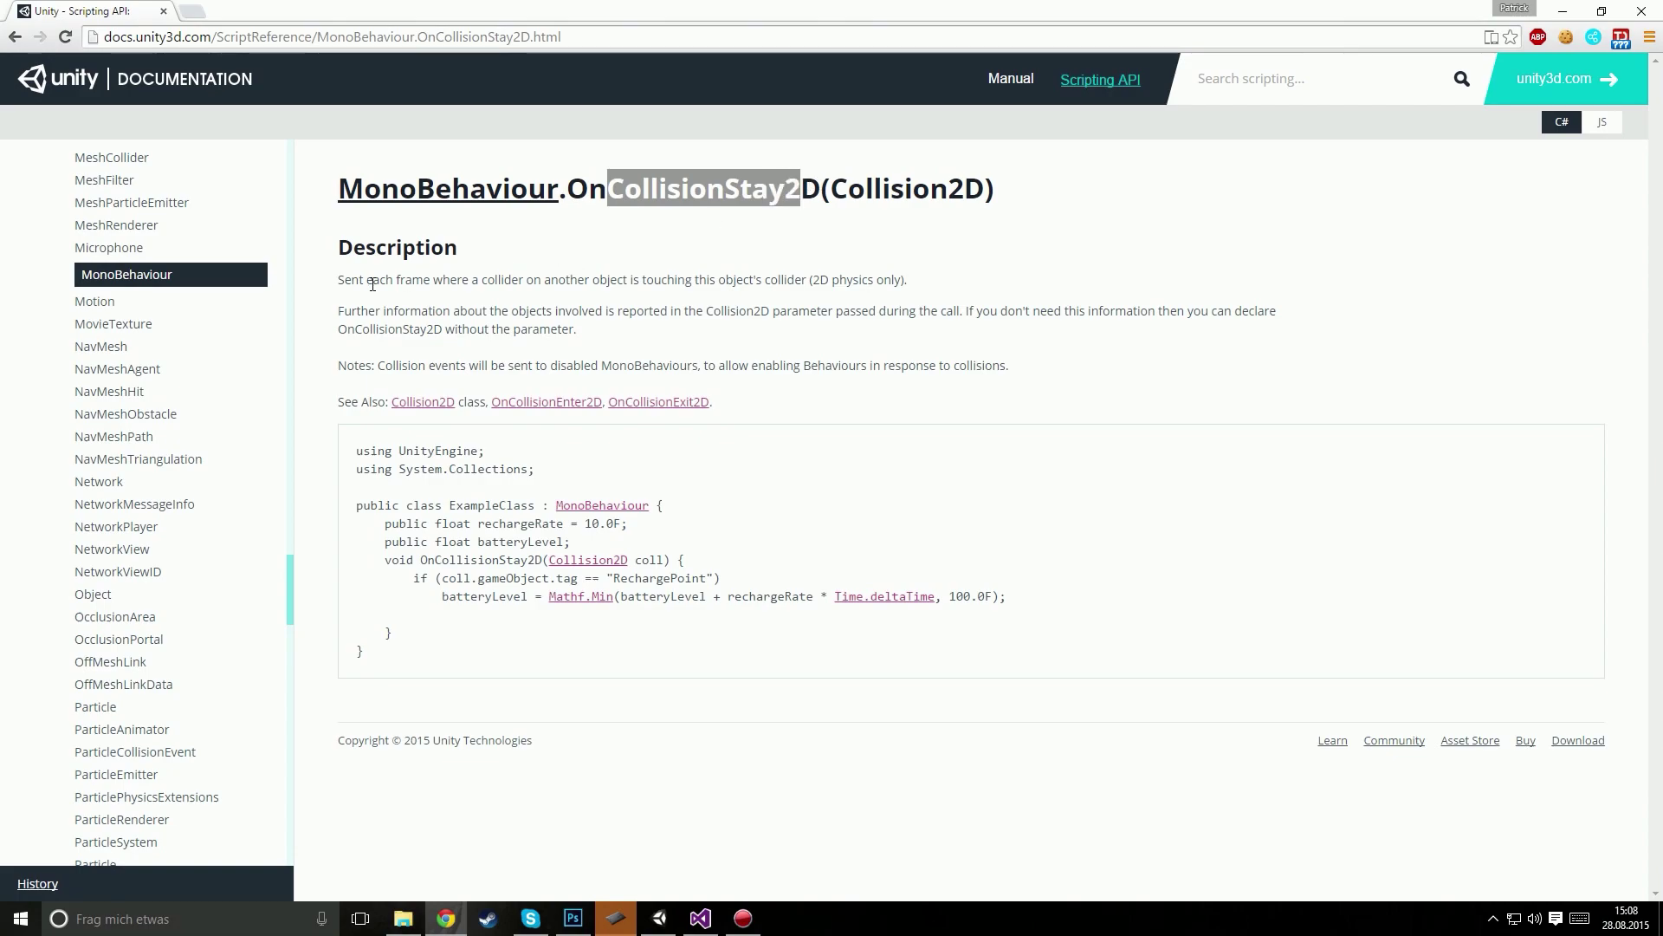
{"action": "left_click_drag", "start_coordinate": [372, 281], "coordinate": [593, 279]}
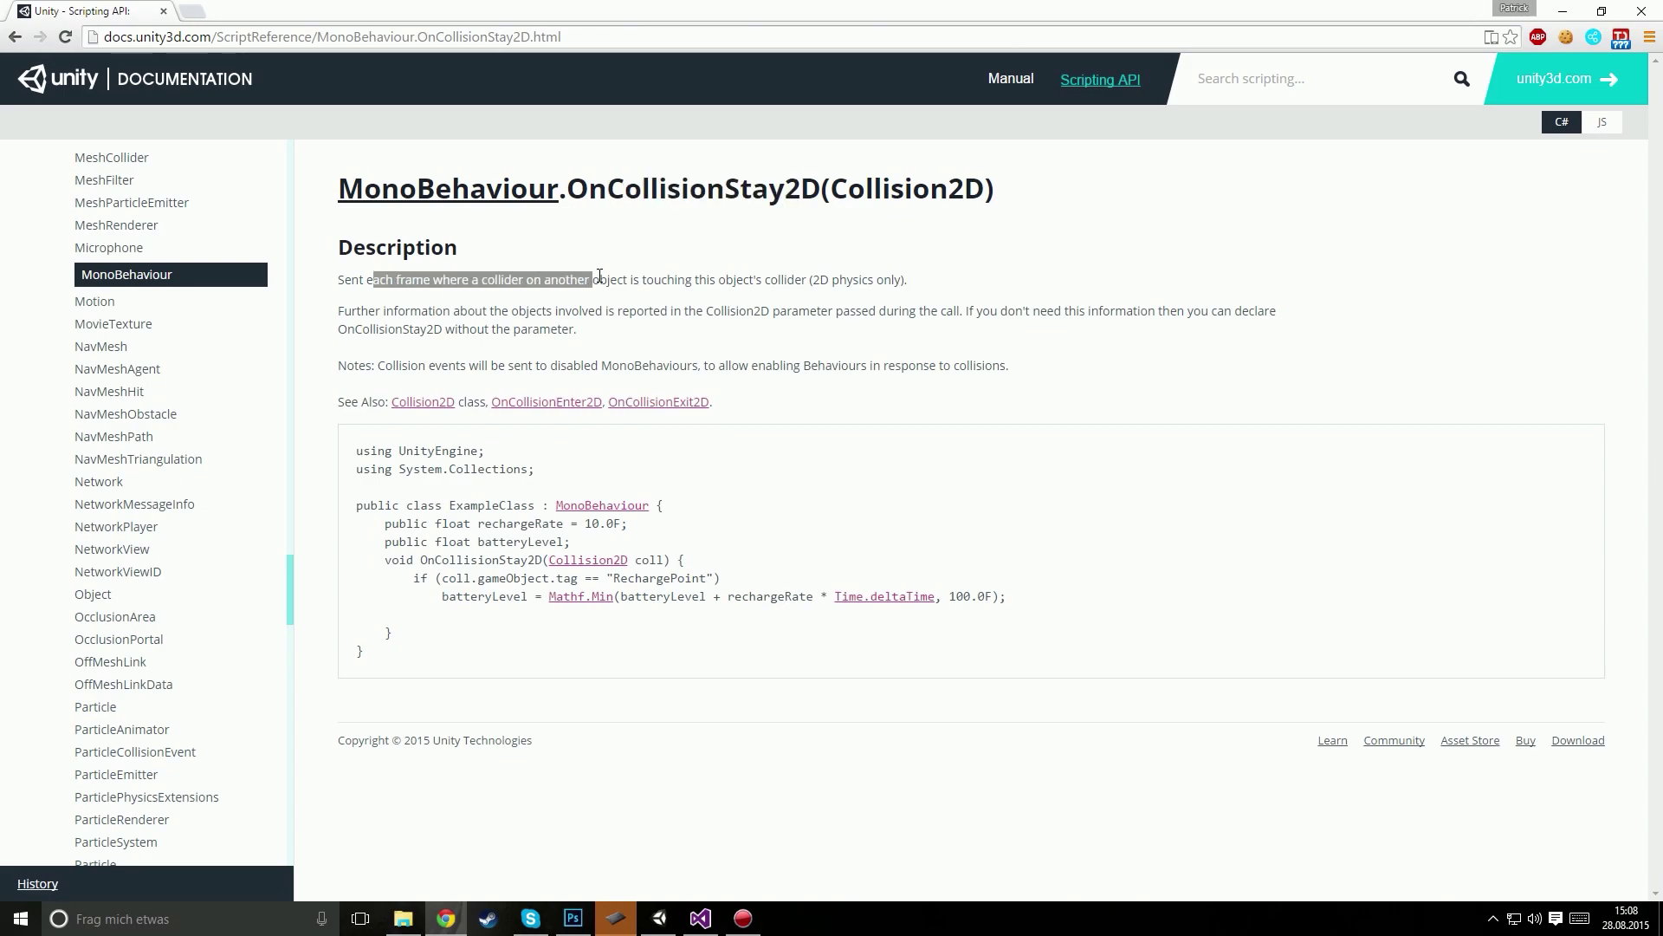
{"action": "left_click_drag", "start_coordinate": [457, 279], "coordinate": [726, 279]}
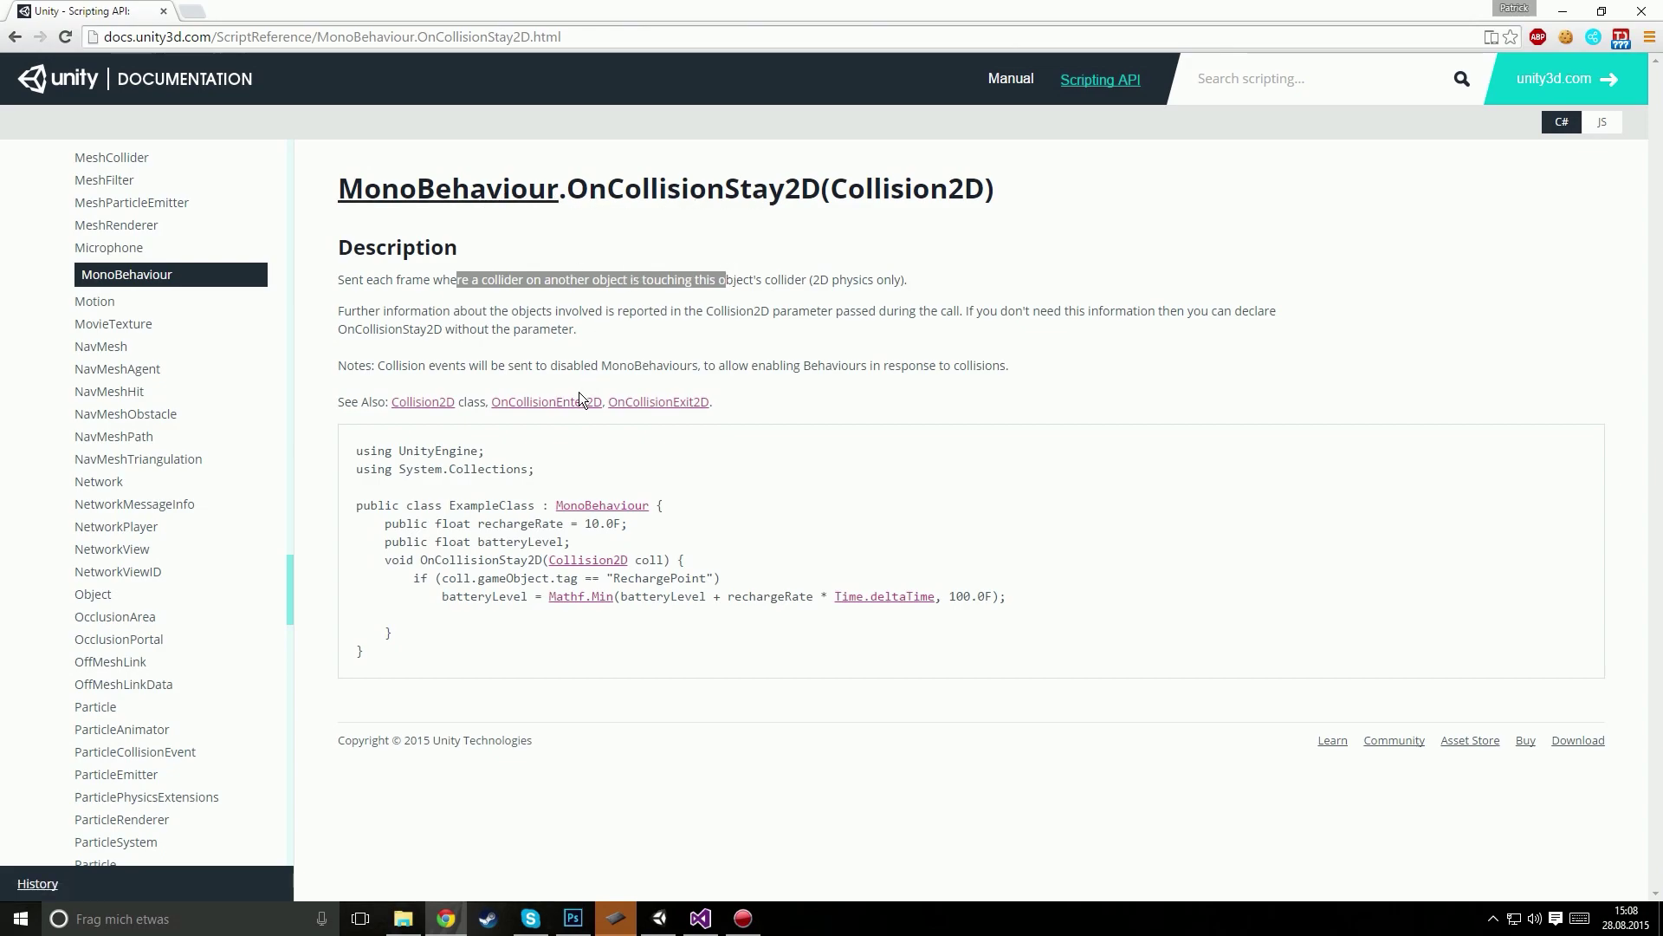
{"action": "left_click_drag", "start_coordinate": [707, 189], "coordinate": [785, 189]}
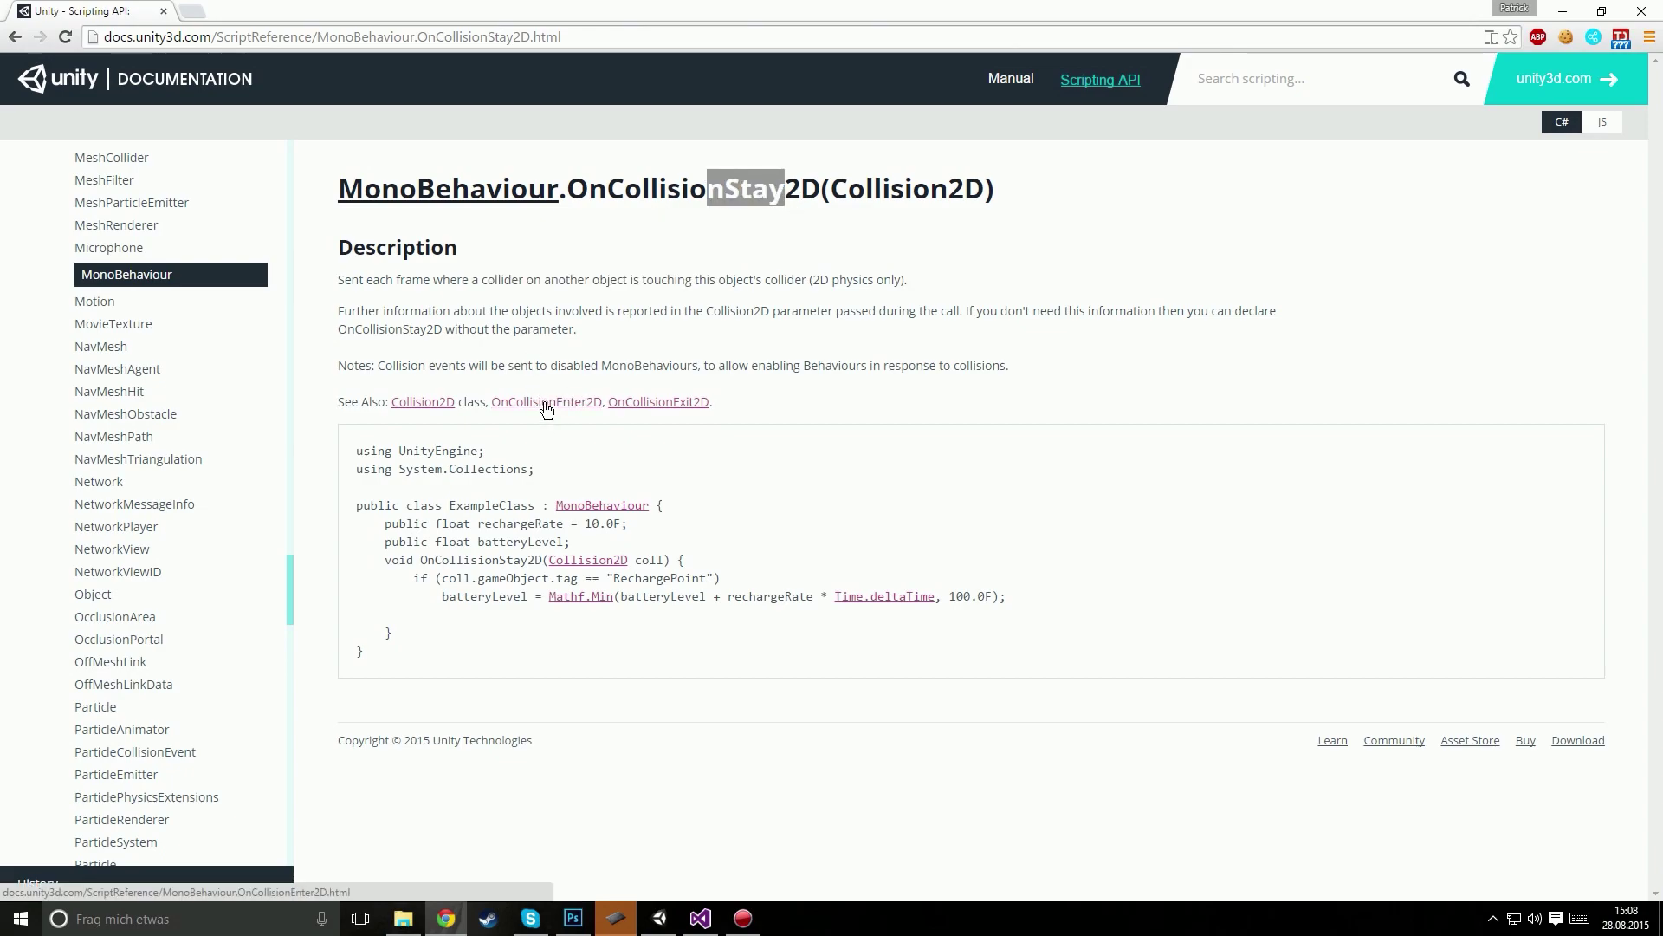
Step: Open the OnCollisionEnter2D page, close the OnCollisionStay2D tab, read its description, and return to Unity
{"action": "middle_click", "coordinate": [589, 407]}
{"action": "middle_click", "coordinate": [628, 412]}
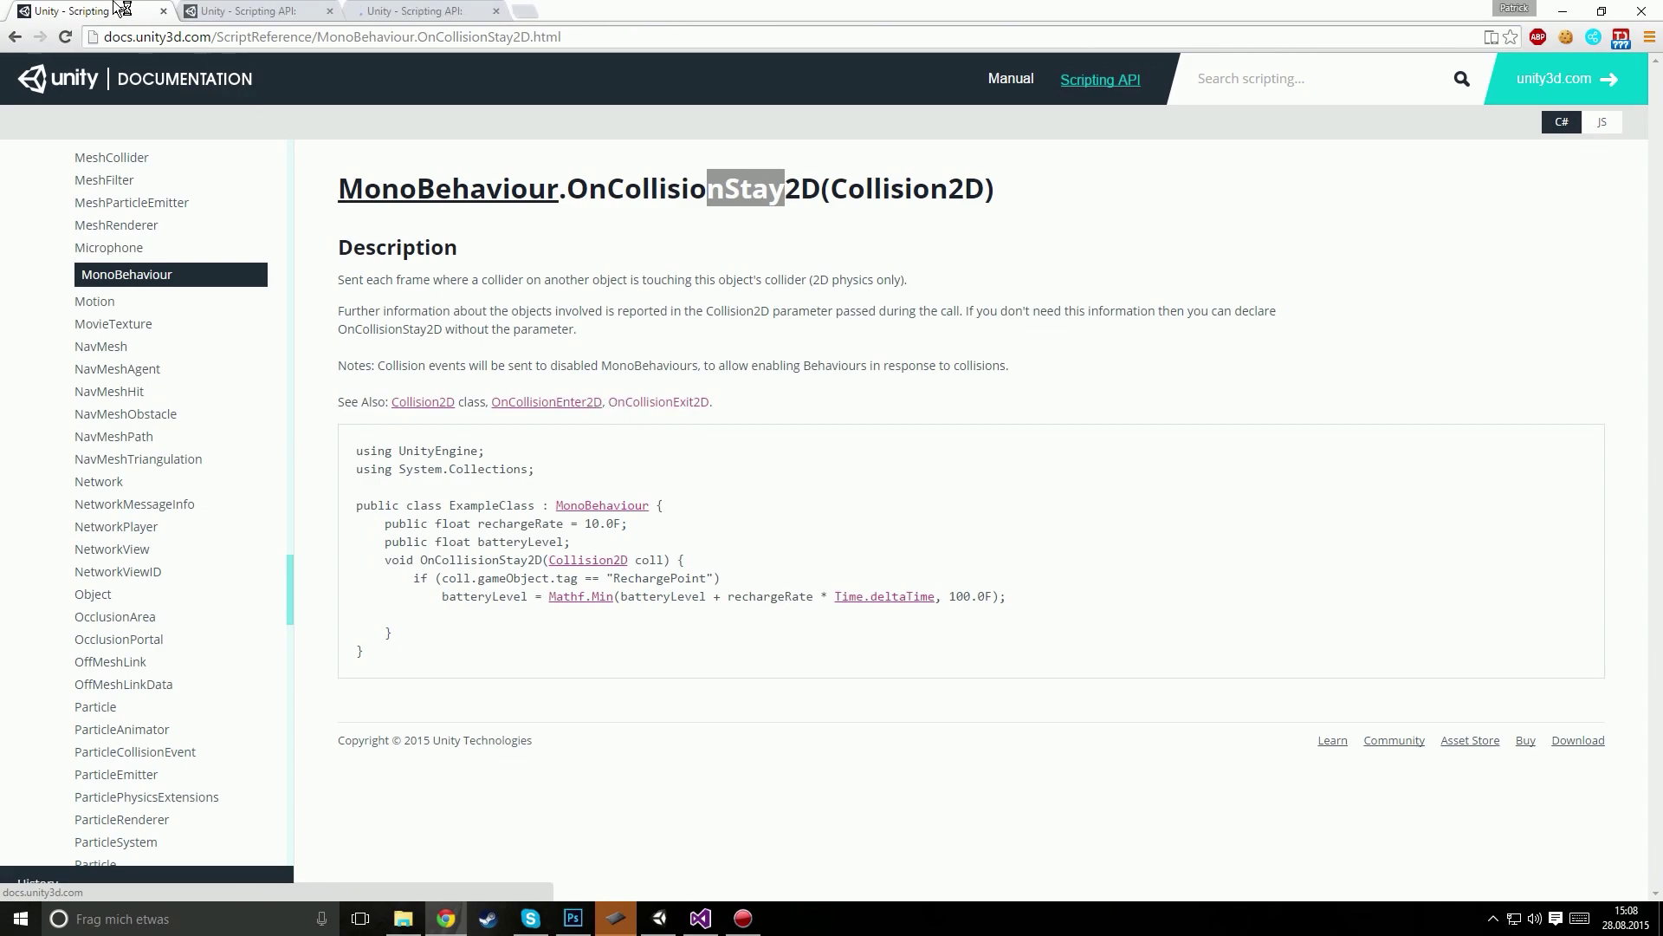
{"action": "key", "text": "ctrl+w"}
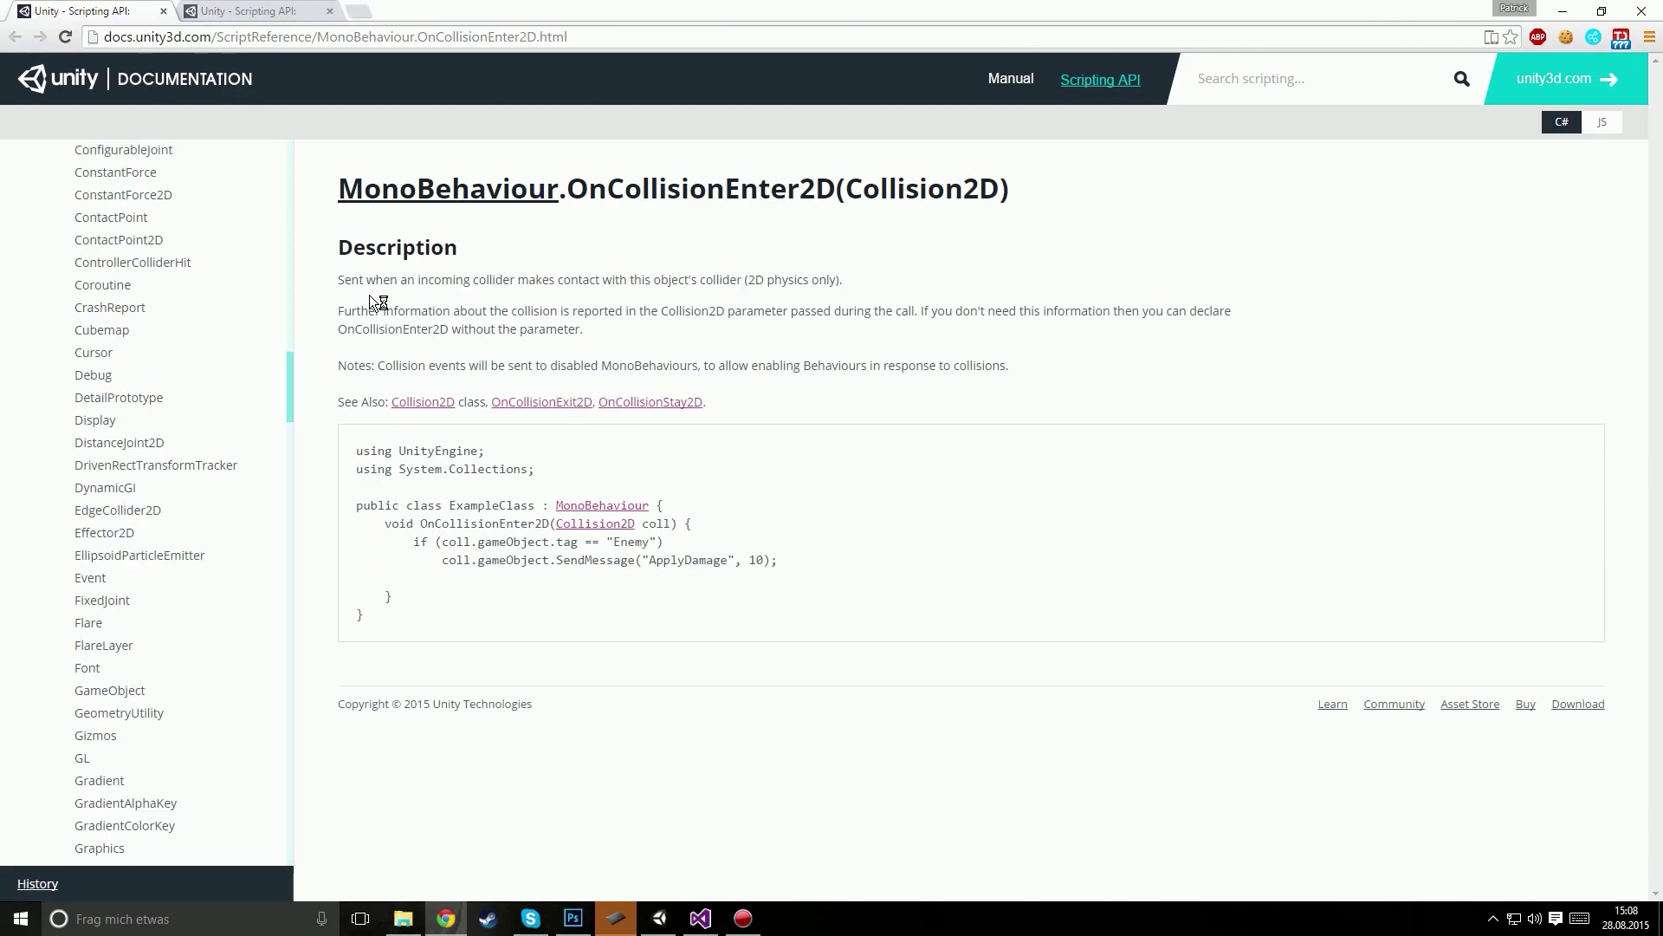
{"action": "left_click_drag", "start_coordinate": [367, 279], "coordinate": [743, 286]}
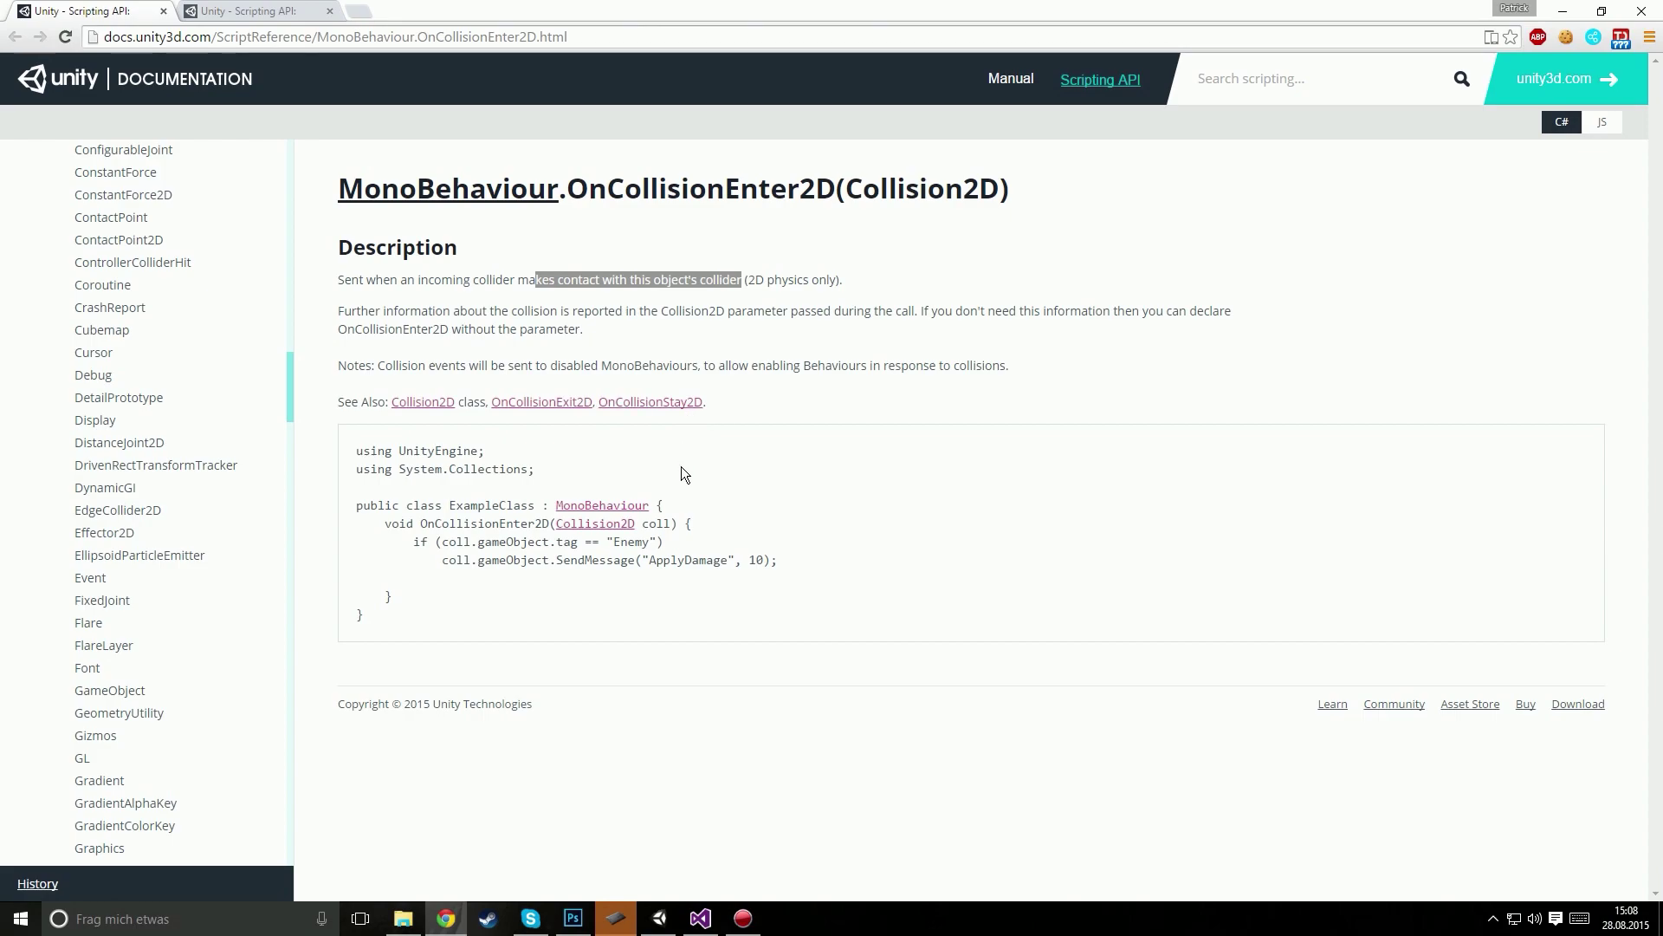
{"action": "left_click", "coordinate": [659, 919]}
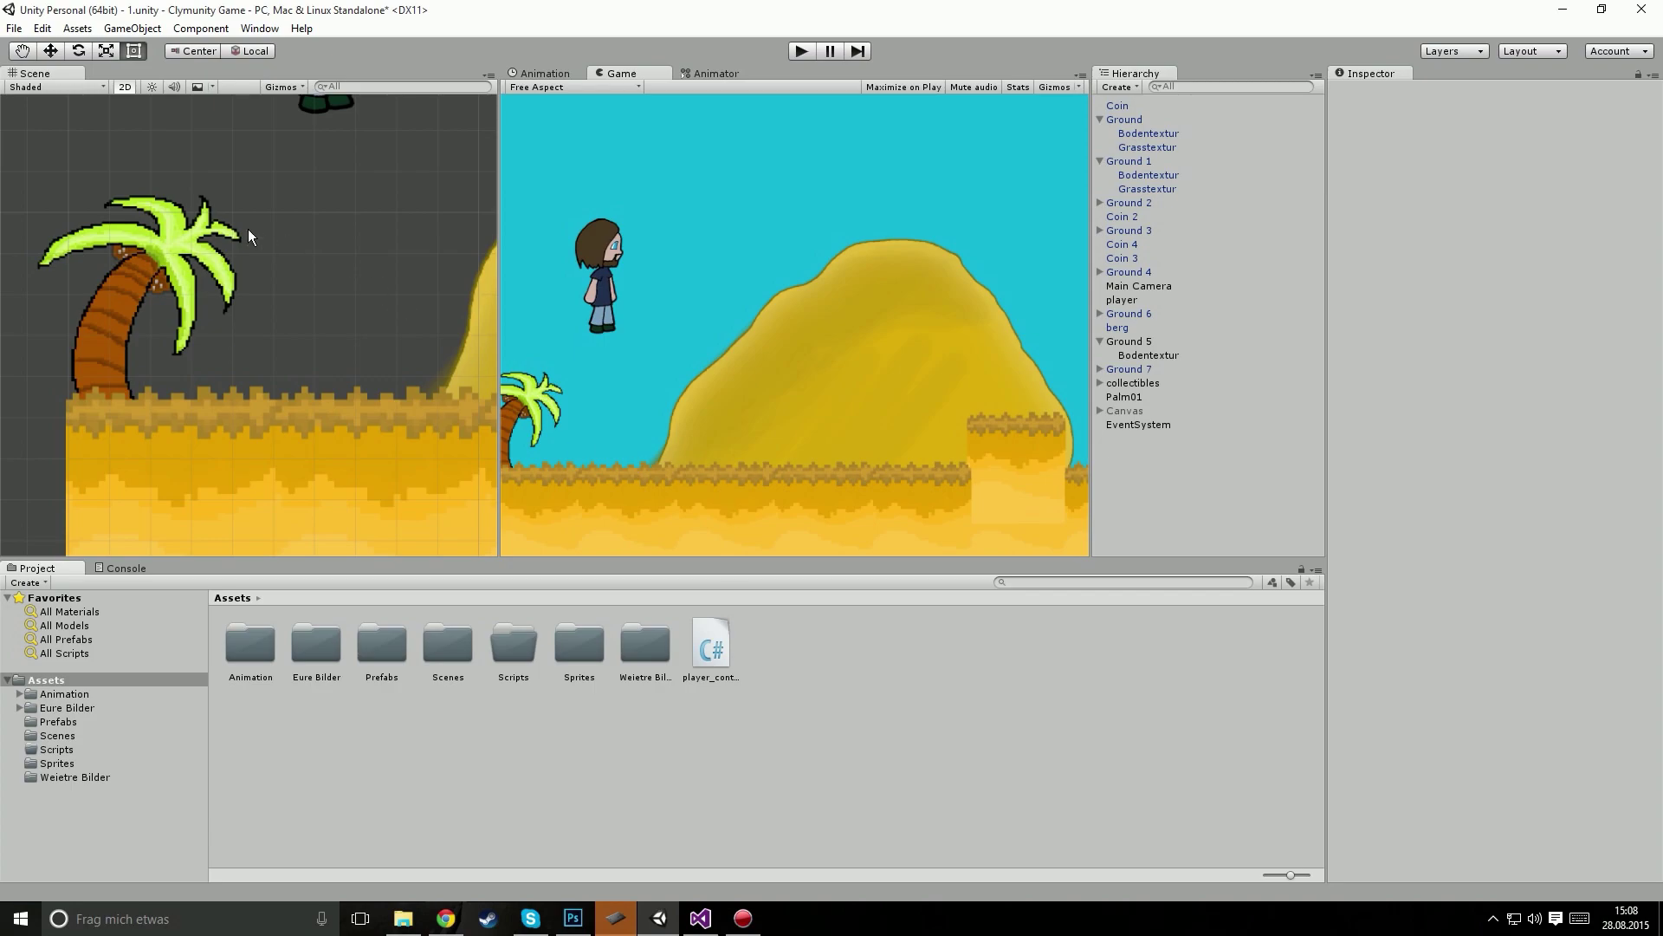
Step: Disable the player's Circle Collider 2D, then select Ground 1 to inspect it
{"action": "left_click", "coordinate": [313, 104]}
{"action": "scroll", "coordinate": [347, 204], "scroll_direction": "down", "scroll_amount": 3}
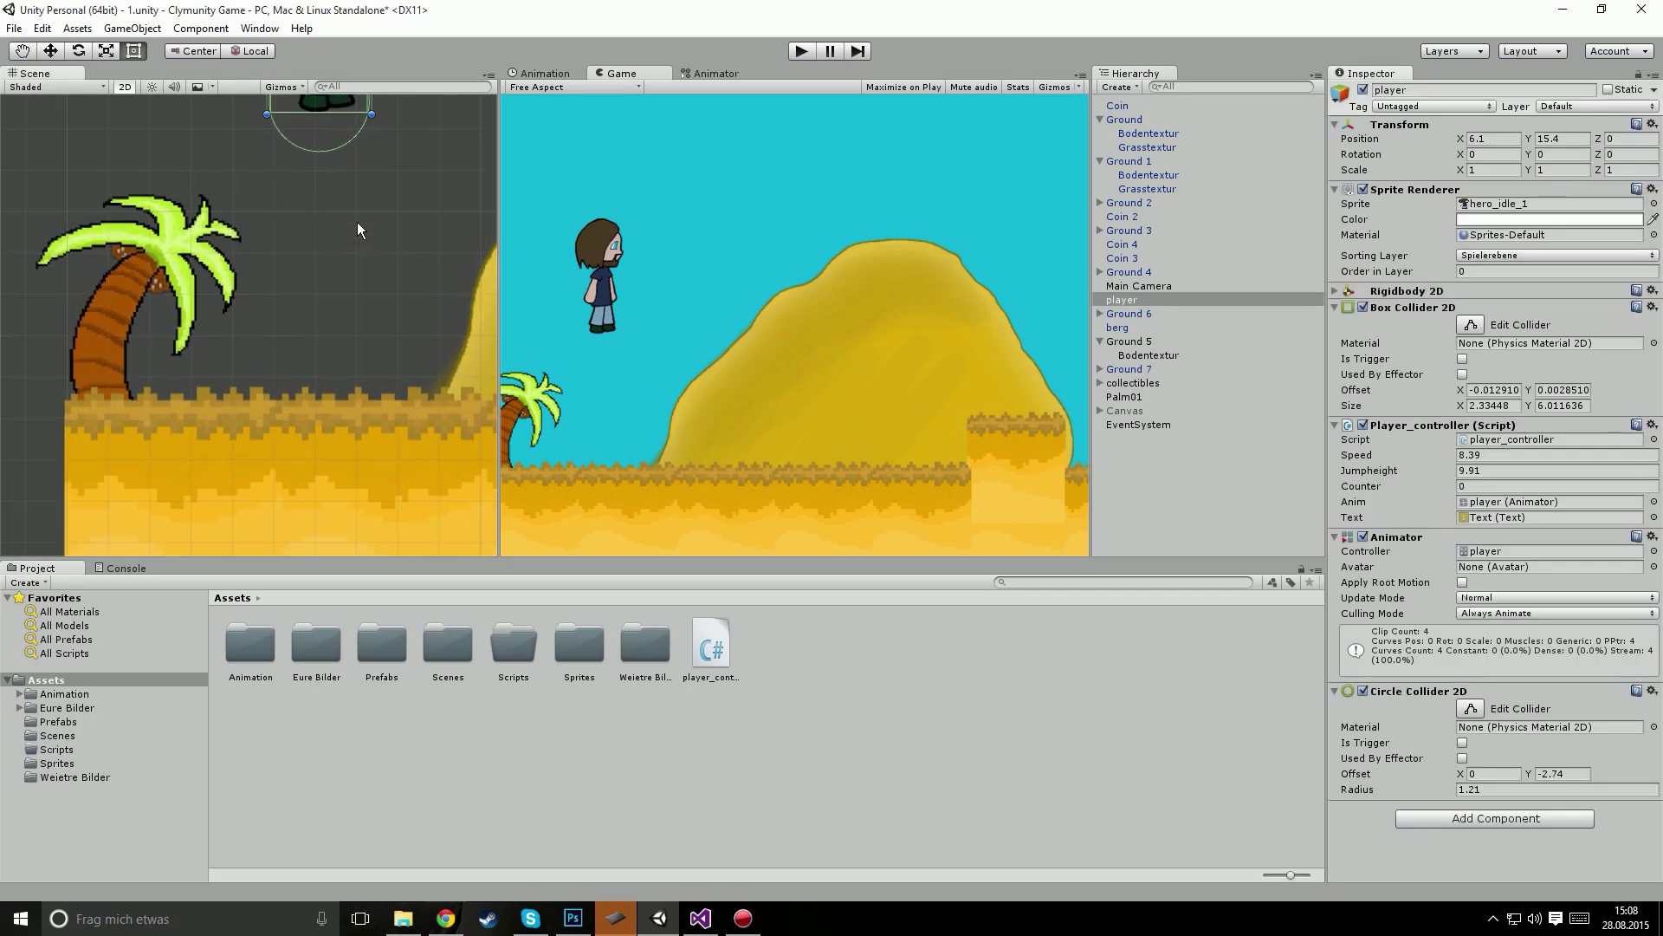
{"action": "left_click", "coordinate": [1363, 690]}
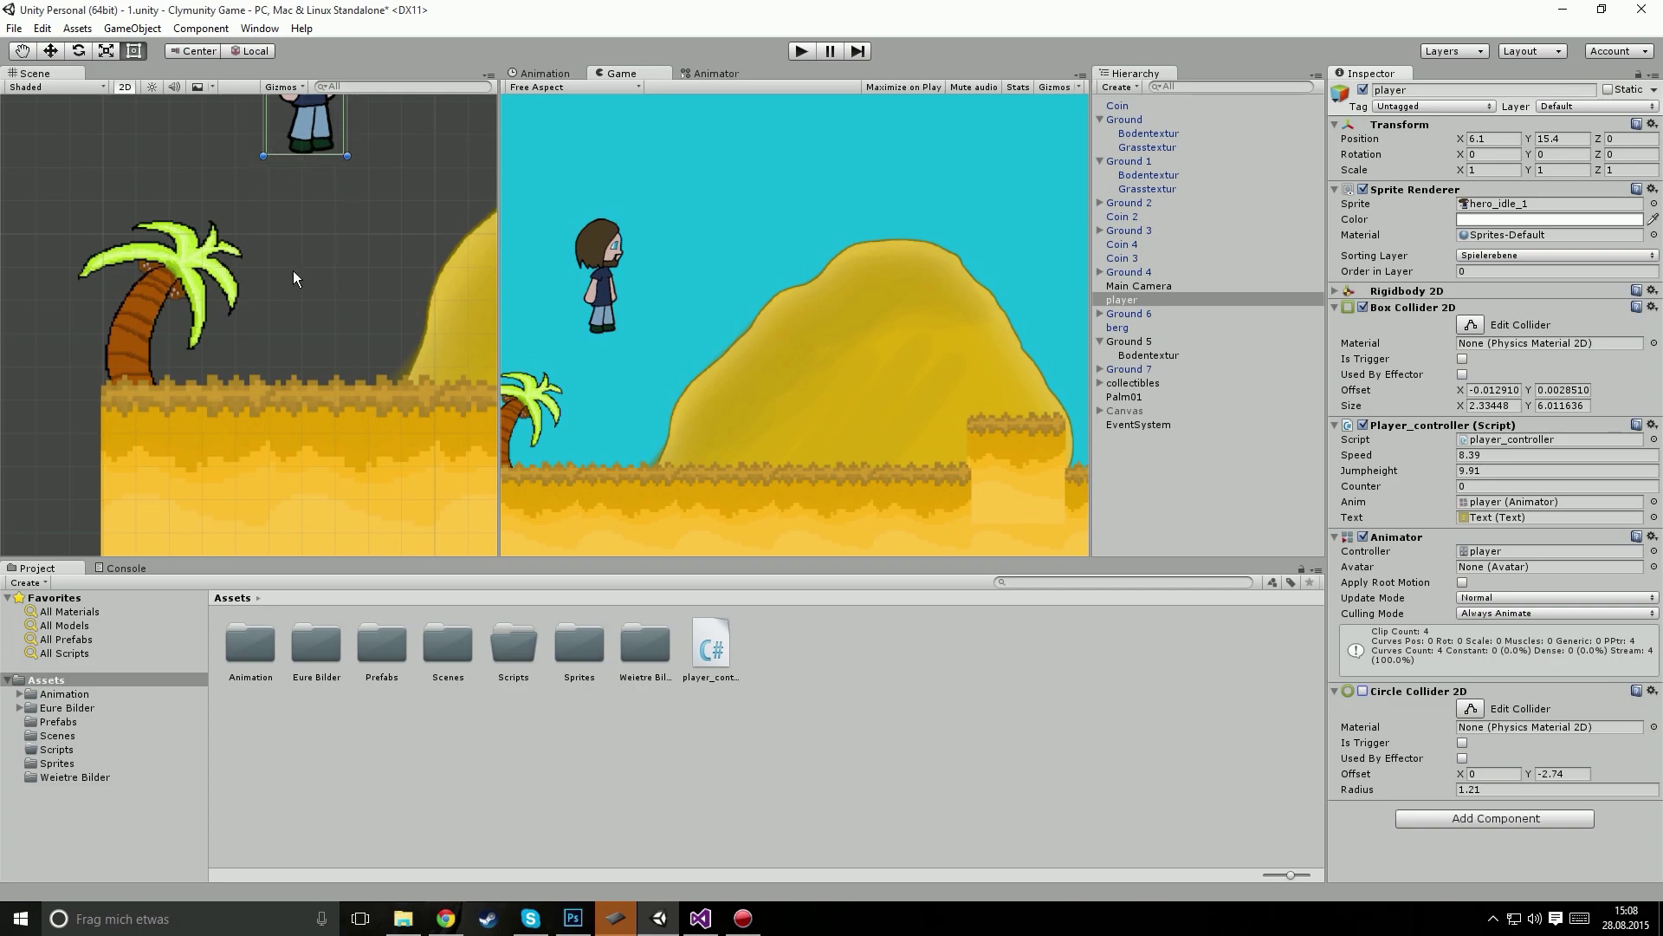
{"action": "left_click", "coordinate": [305, 403]}
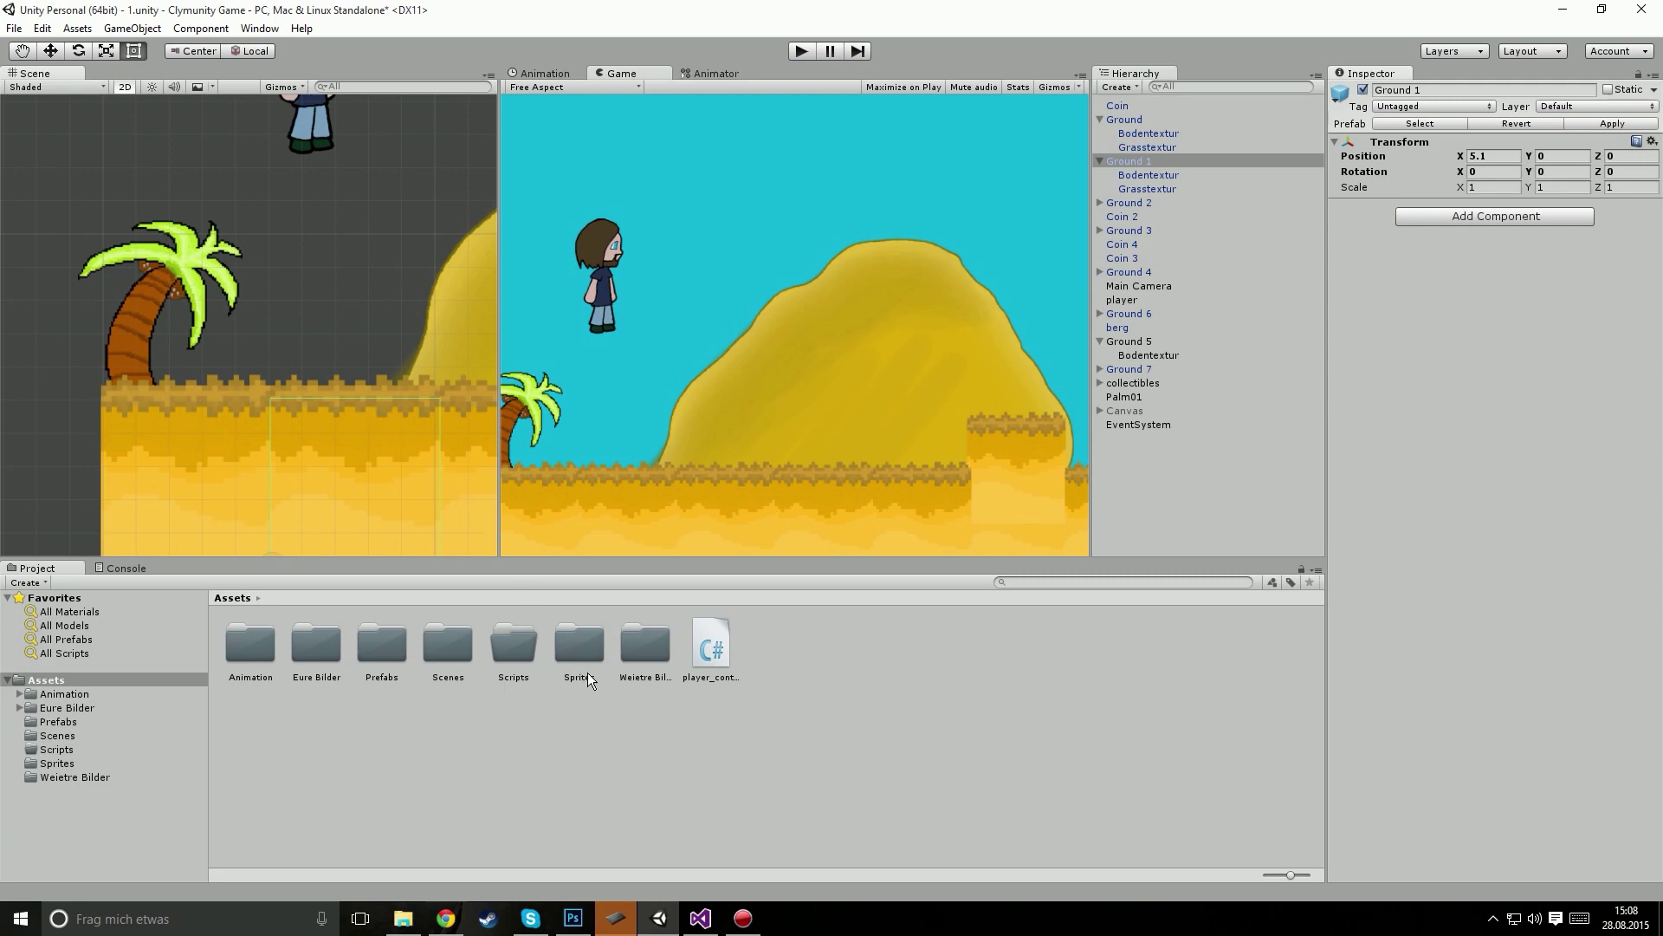
Step: Begin a void OnCollisionEnter2D method below Movement in player_controller.cs, then reopen its documentation
{"action": "left_click", "coordinate": [701, 918]}
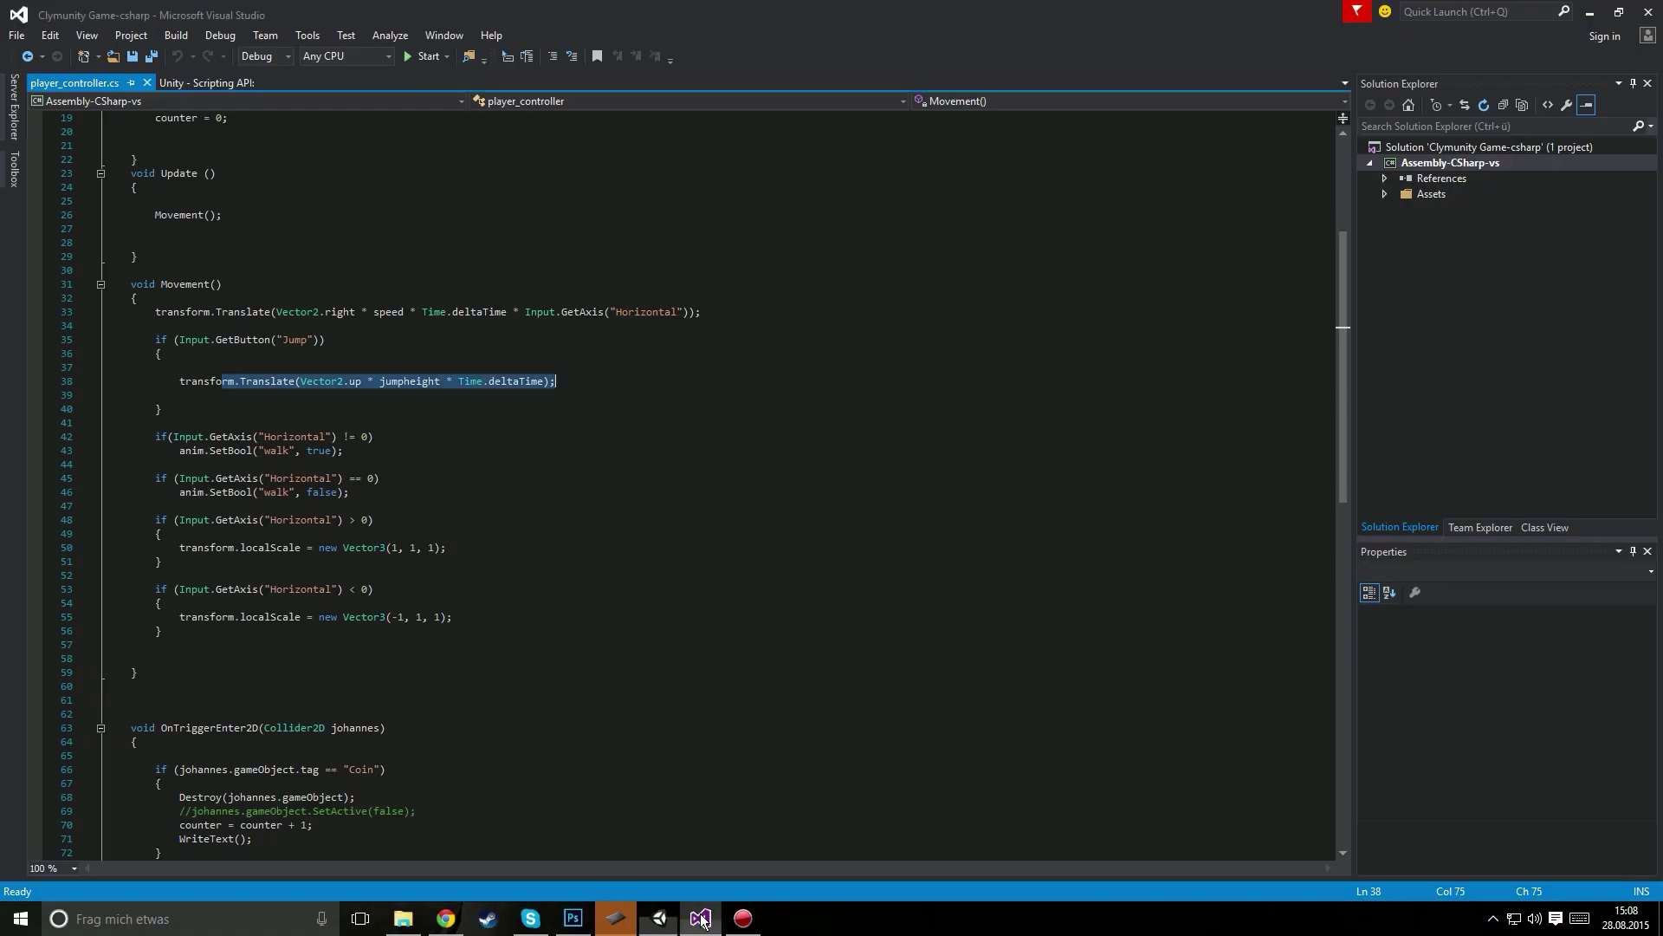
{"action": "left_click", "coordinate": [293, 408]}
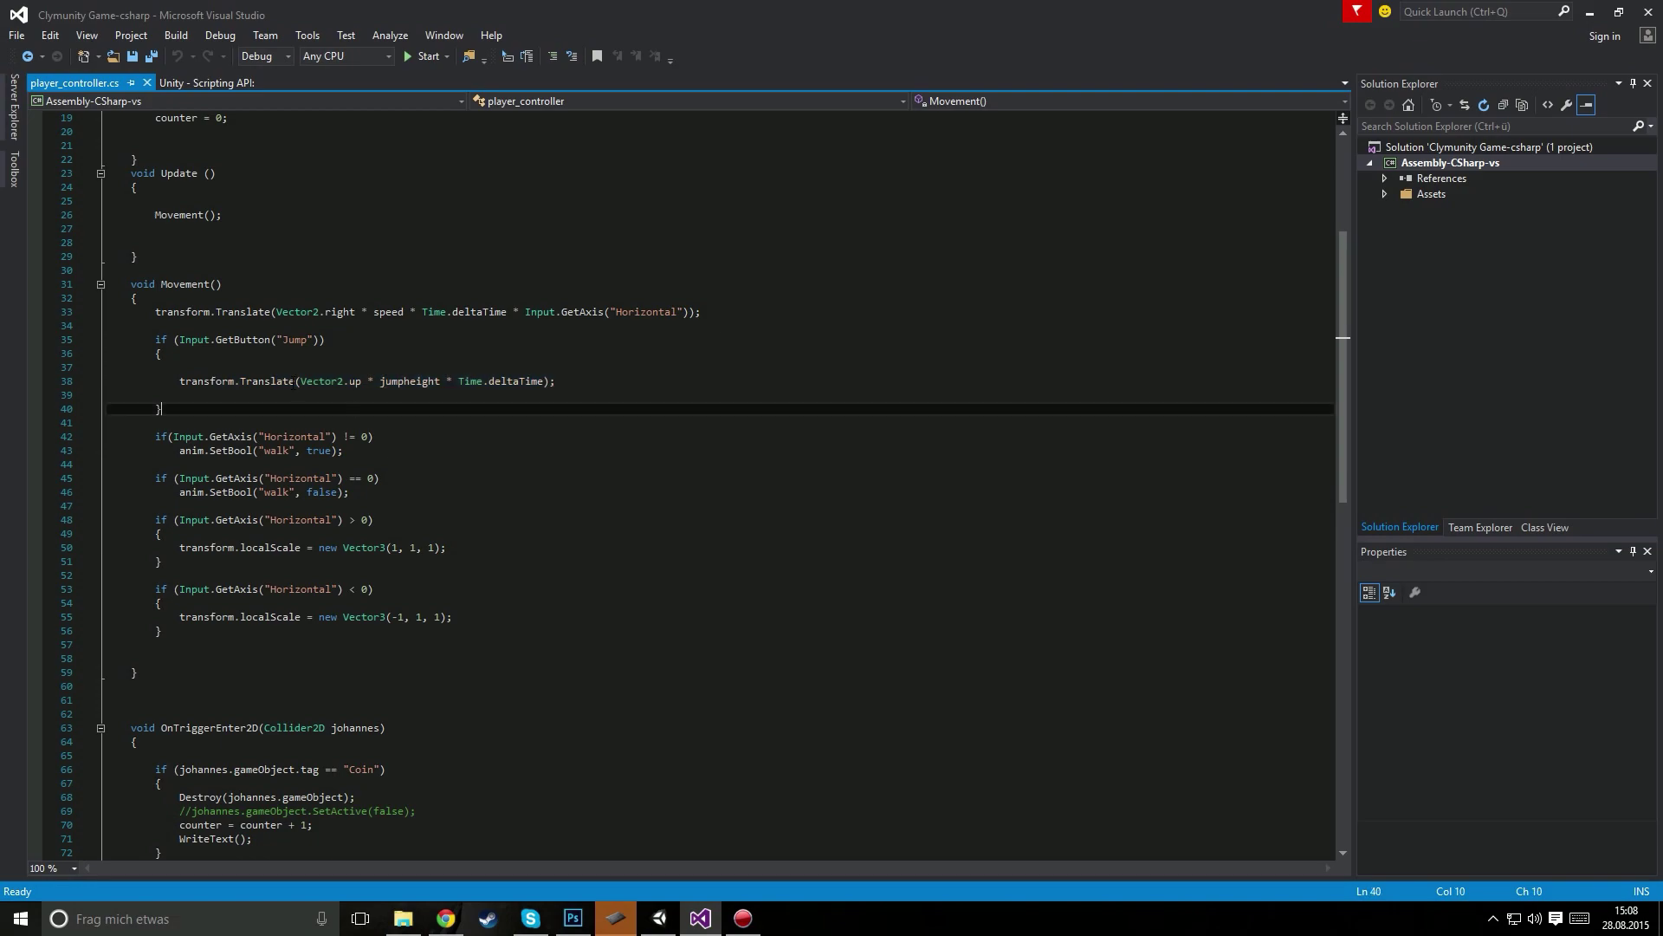
{"action": "left_click", "coordinate": [153, 691]}
{"action": "key", "text": "Return"}
{"action": "key", "text": "Return"}
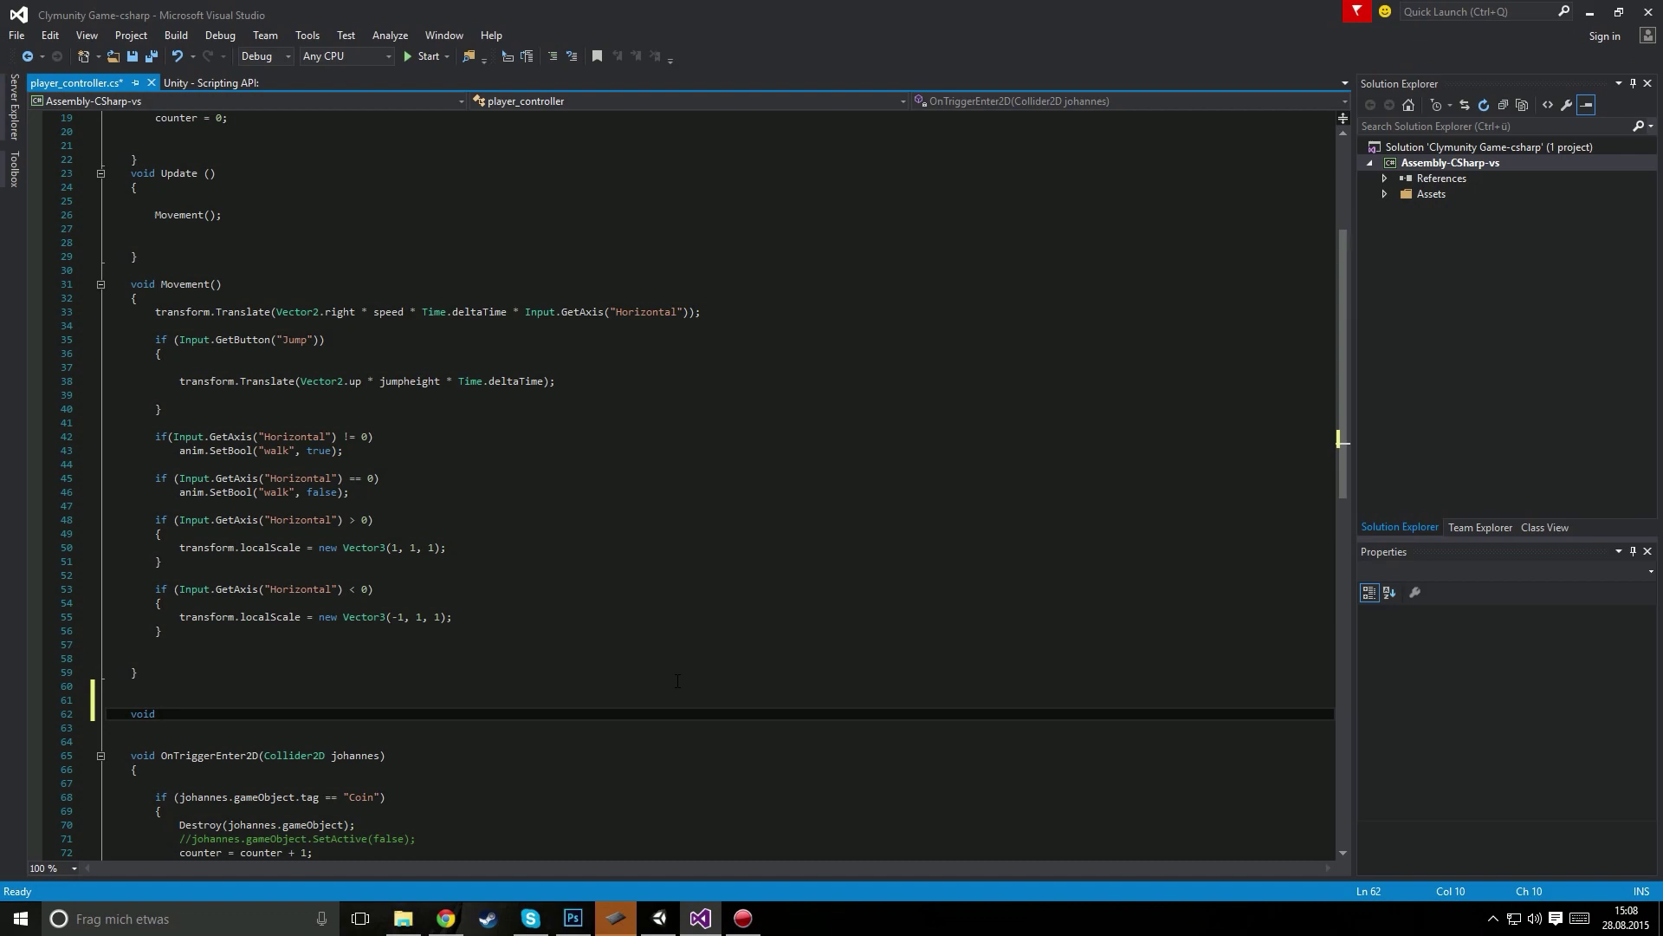
{"action": "type", "text": "OnC"}
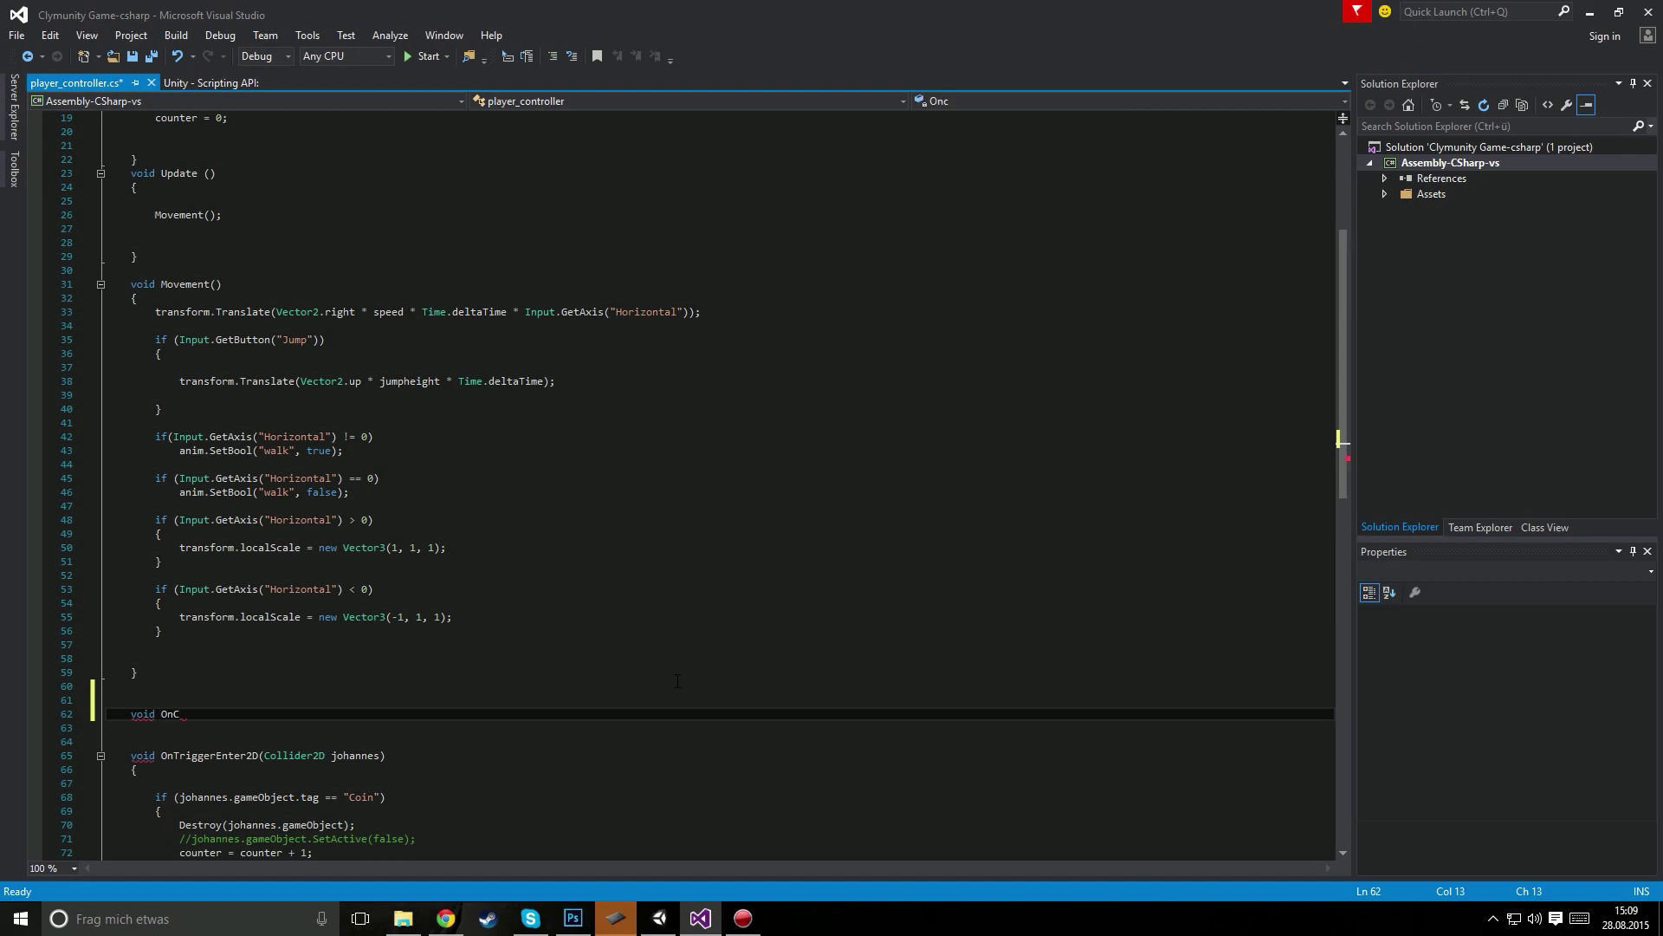
{"action": "type", "text": "ollisionEnter"}
{"action": "type", "text": "2D"}
{"action": "left_click", "coordinate": [446, 918]}
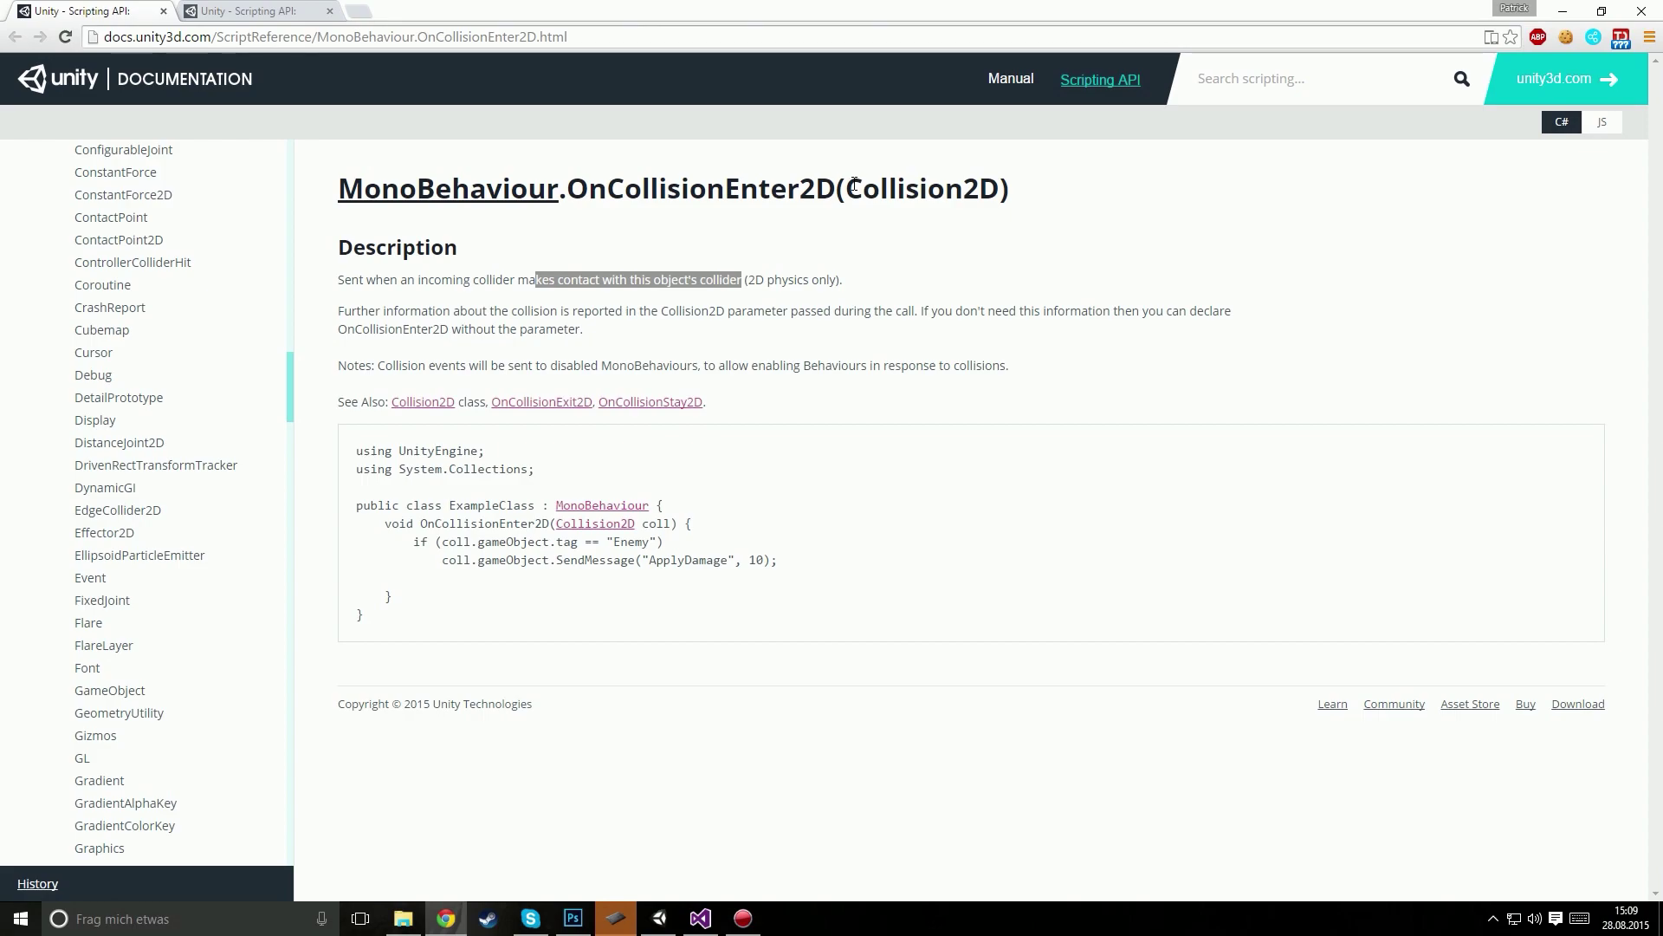
Step: Confirm in the docs that OnCollisionEnter2D takes a Collision2D parameter, then return to the script's unfinished line
{"action": "left_click_drag", "start_coordinate": [845, 188], "coordinate": [1031, 205]}
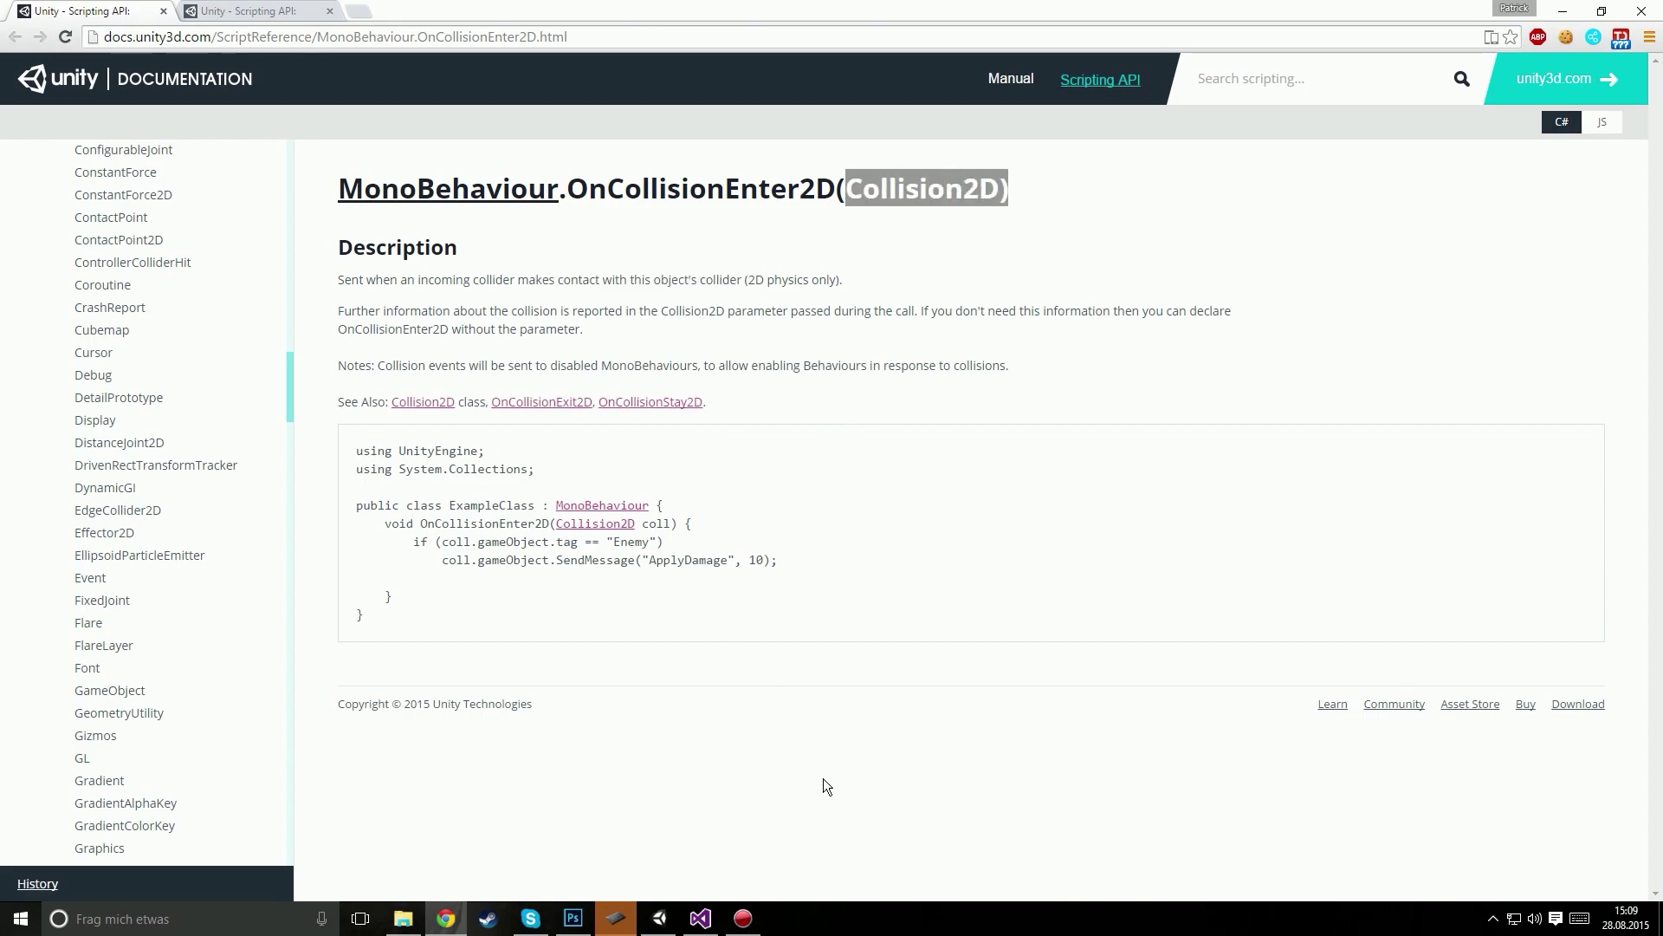
{"action": "left_click", "coordinate": [701, 918]}
{"action": "left_click", "coordinate": [312, 713]}
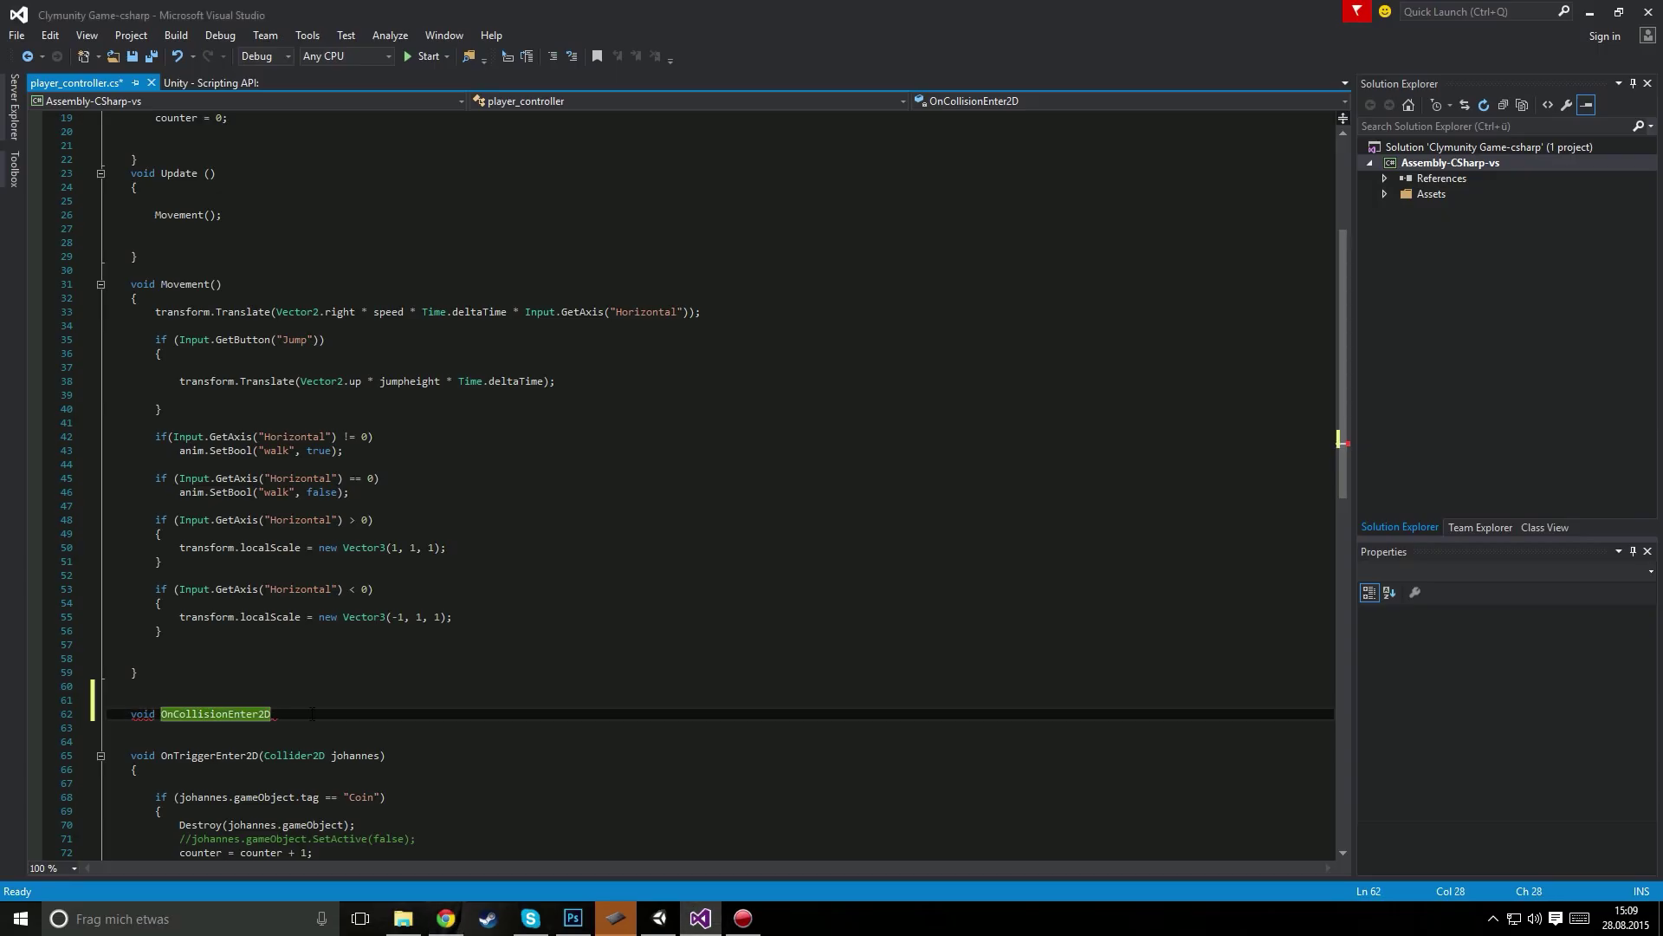
Step: Complete the signature as OnCollisionEnter2D(Collision2D _collider) and open the method body
{"action": "type", "text": "("}
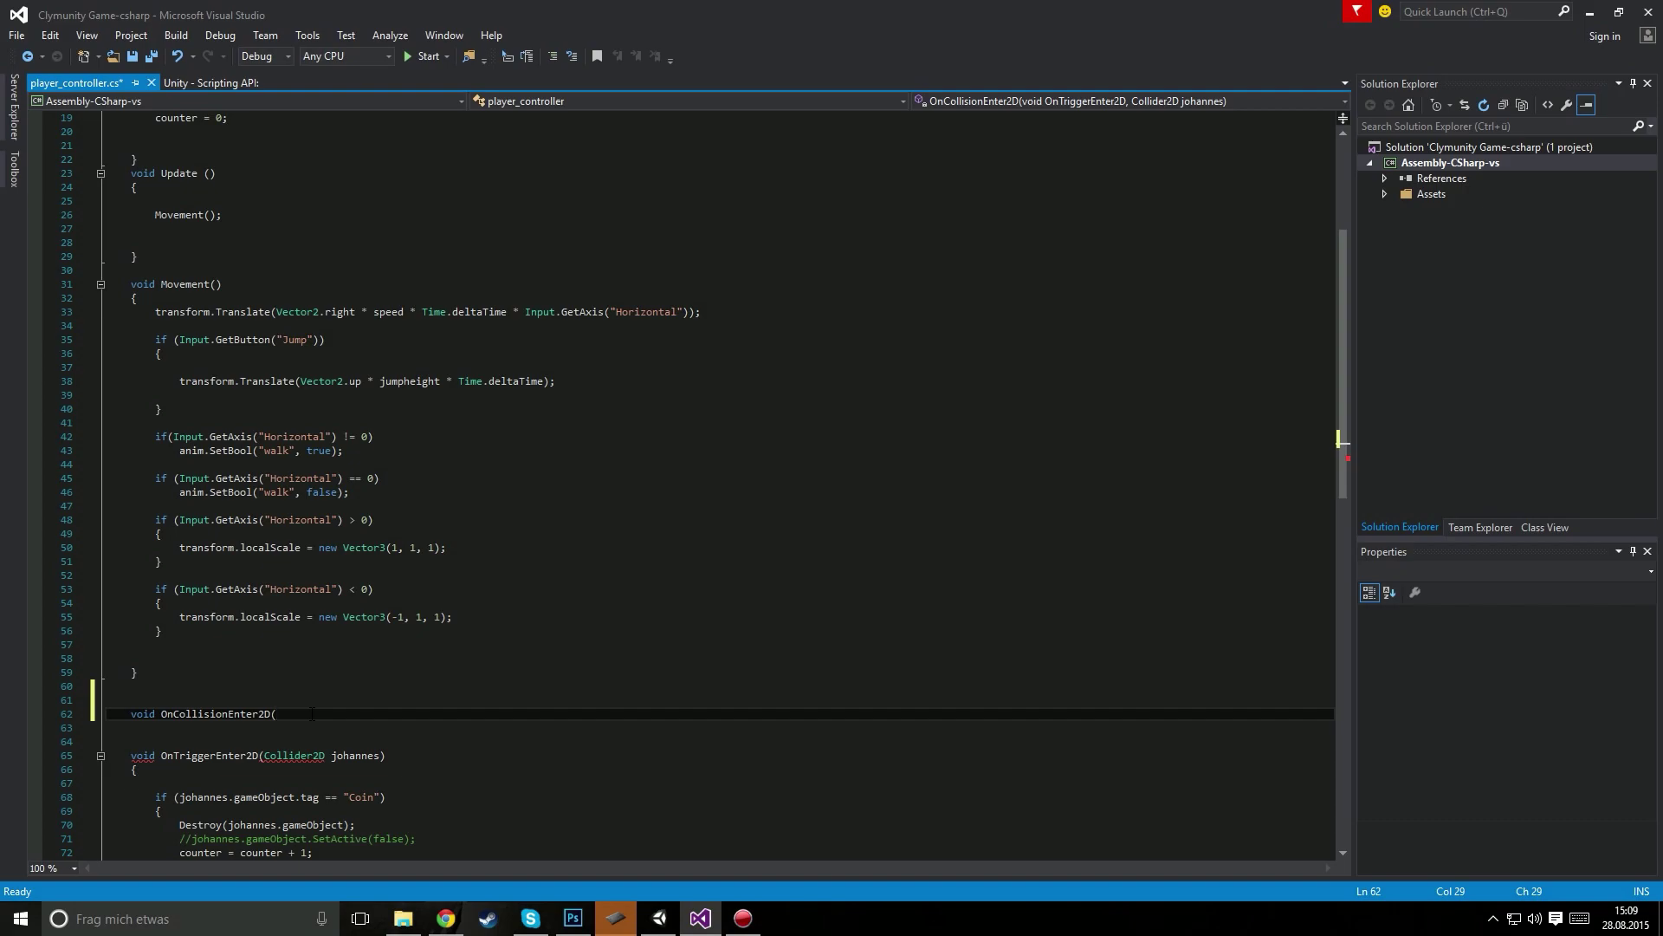
{"action": "key", "text": "ctrl+space"}
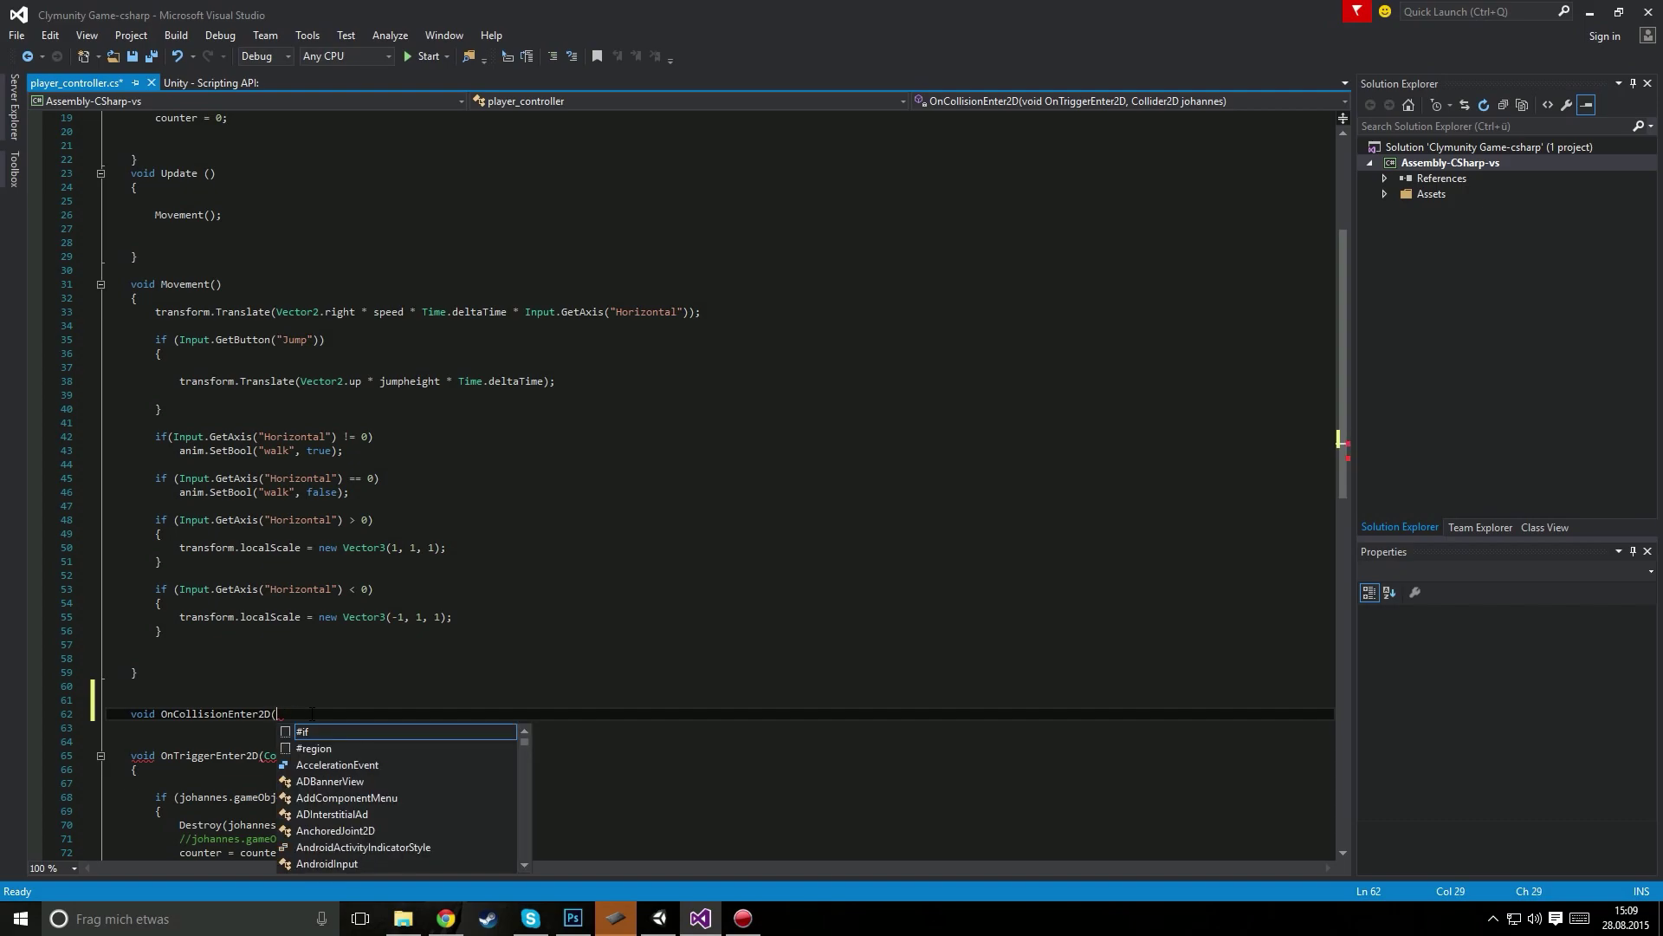
{"action": "type", "text": "Col"}
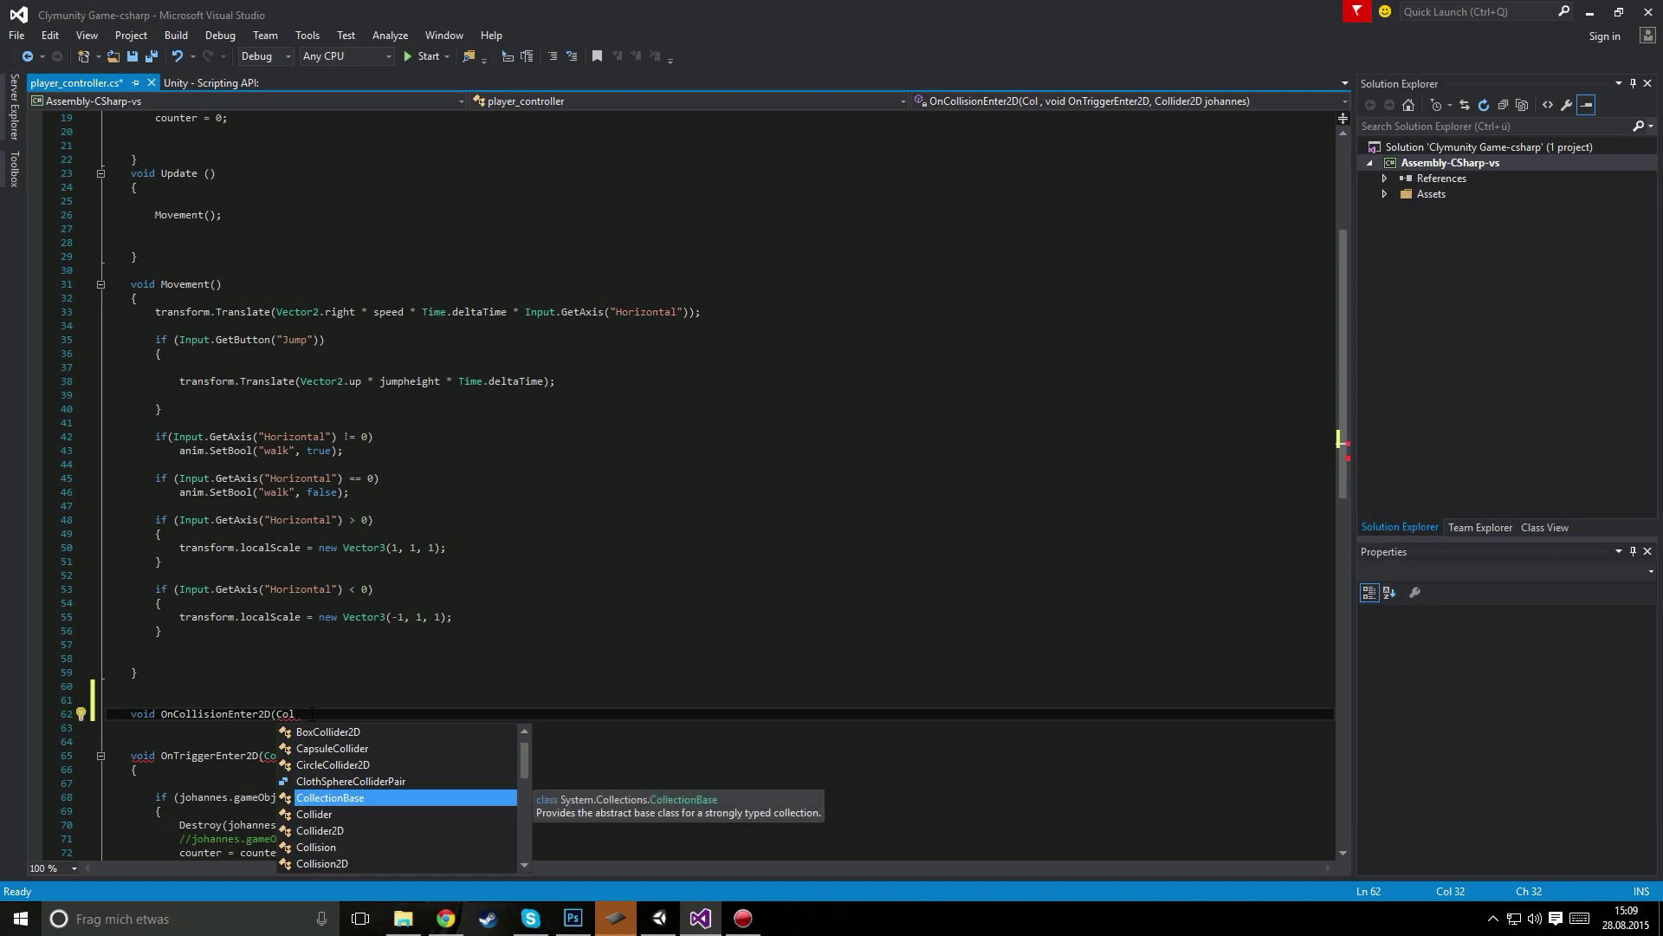
{"action": "key", "text": "Down"}
{"action": "key", "text": "Down"}
{"action": "key", "text": "Down"}
{"action": "key", "text": "Tab"}
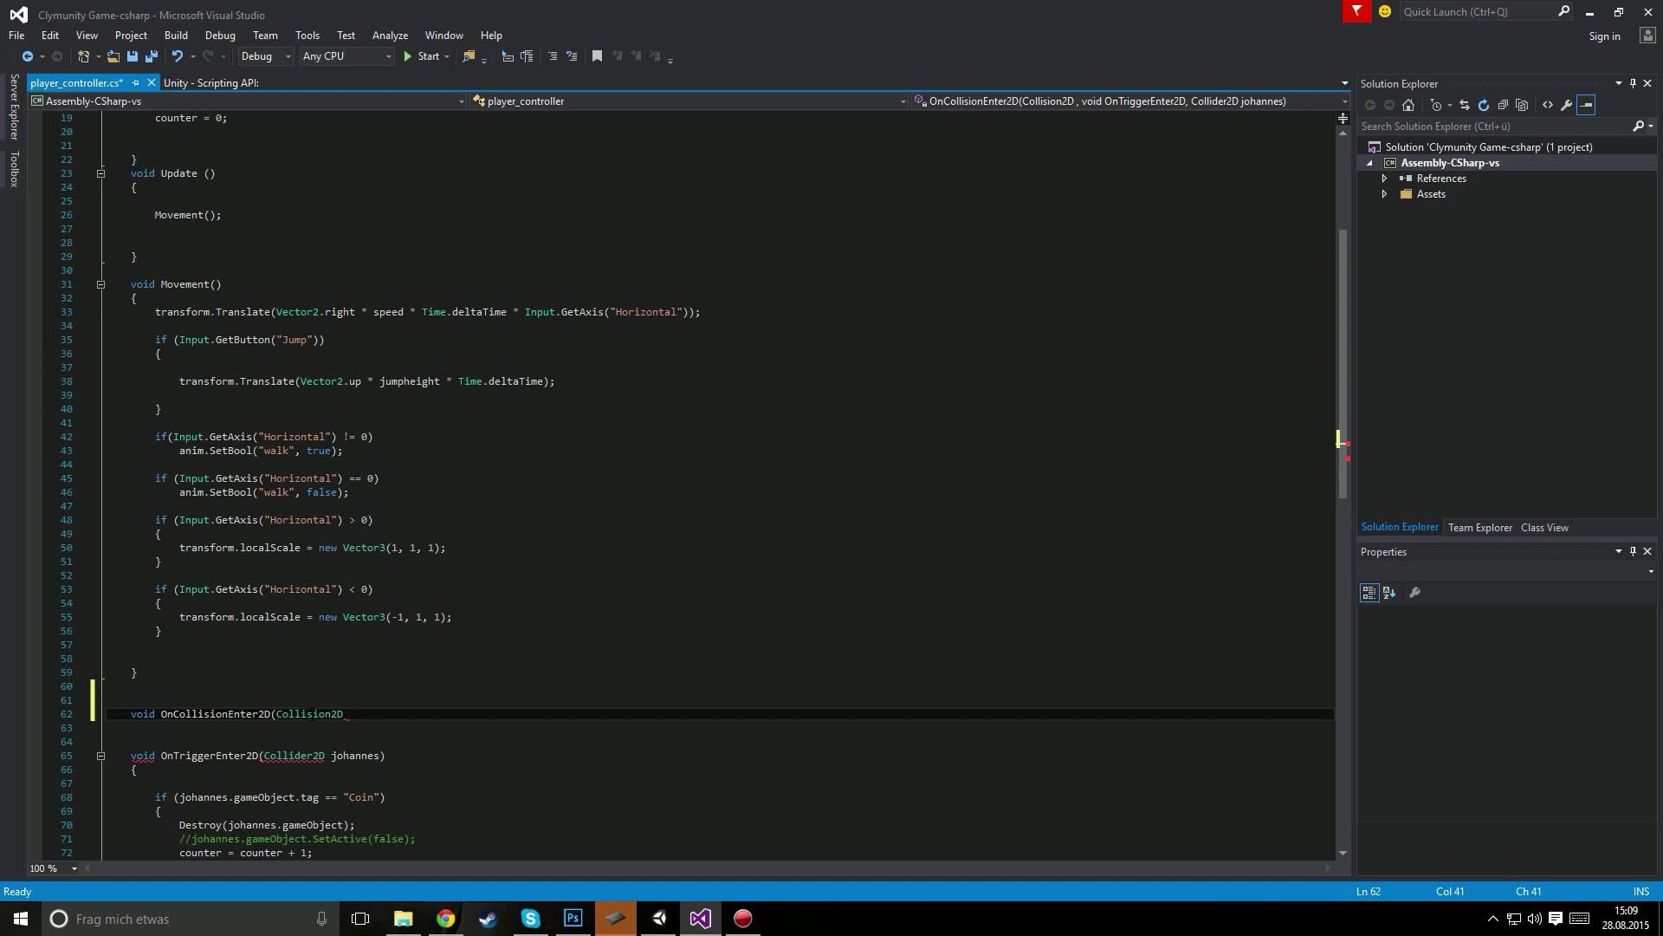
{"action": "type", "text": "_collide"}
{"action": "type", "text": "r)"}
{"action": "key", "text": "Return"}
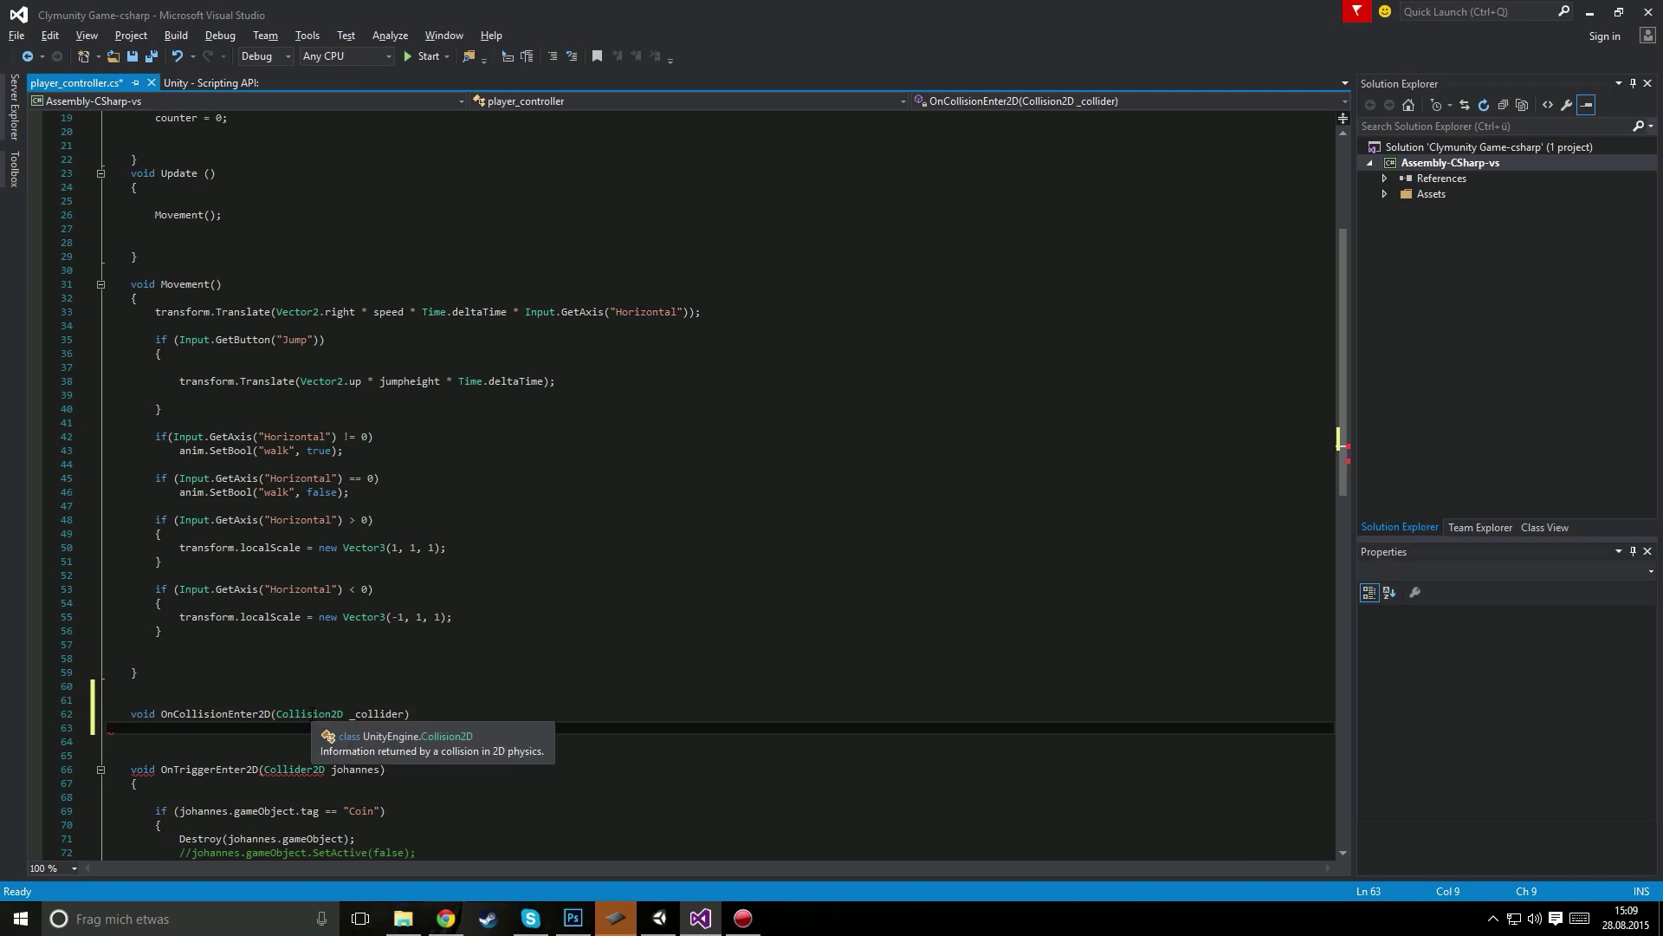
{"action": "type", "text": "{"}
{"action": "key", "text": "Return"}
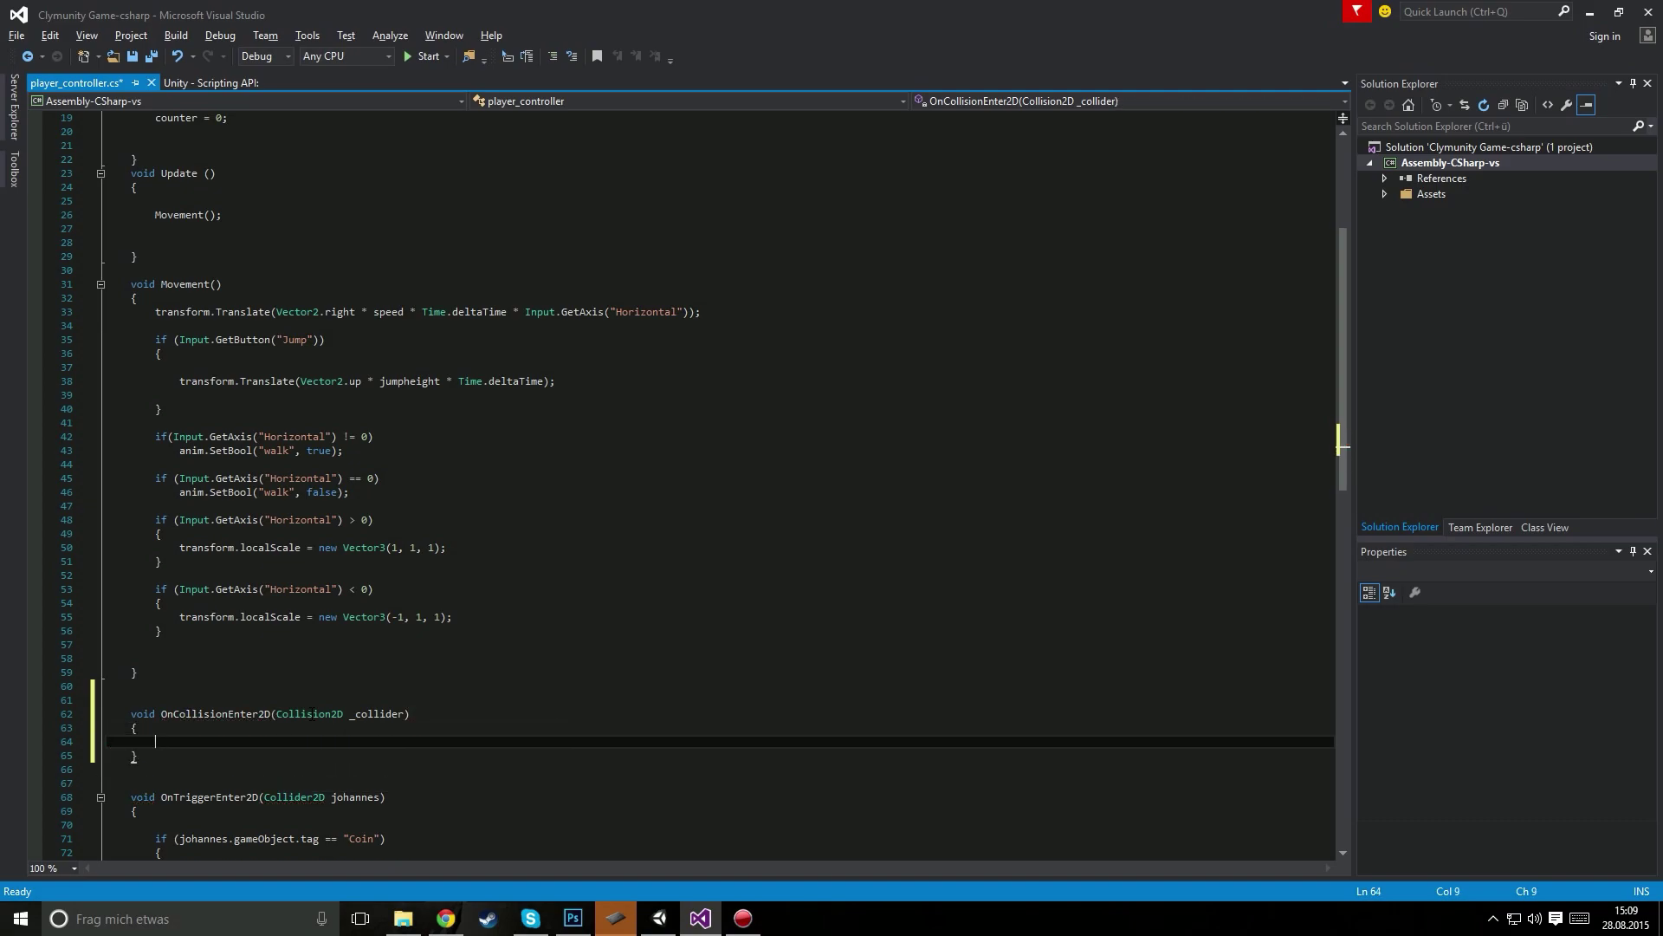
Step: Add an empty if(_collider.gameObject.tag == "Ground") block inside the method
{"action": "type", "text": "if"}
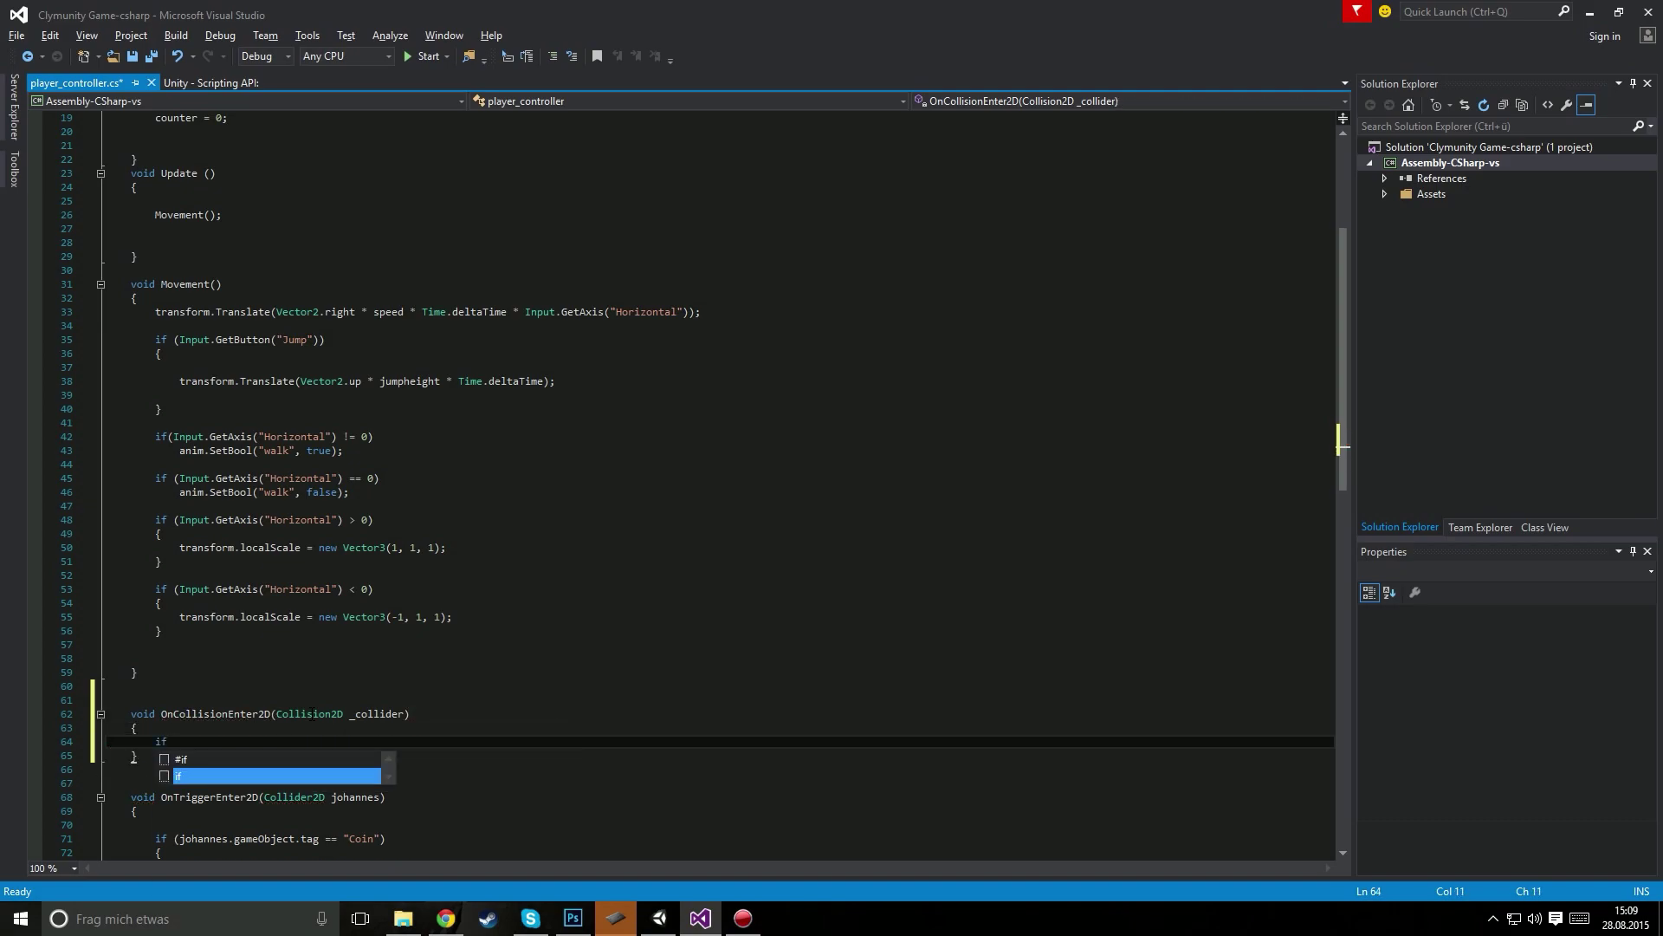
{"action": "type", "text": "("}
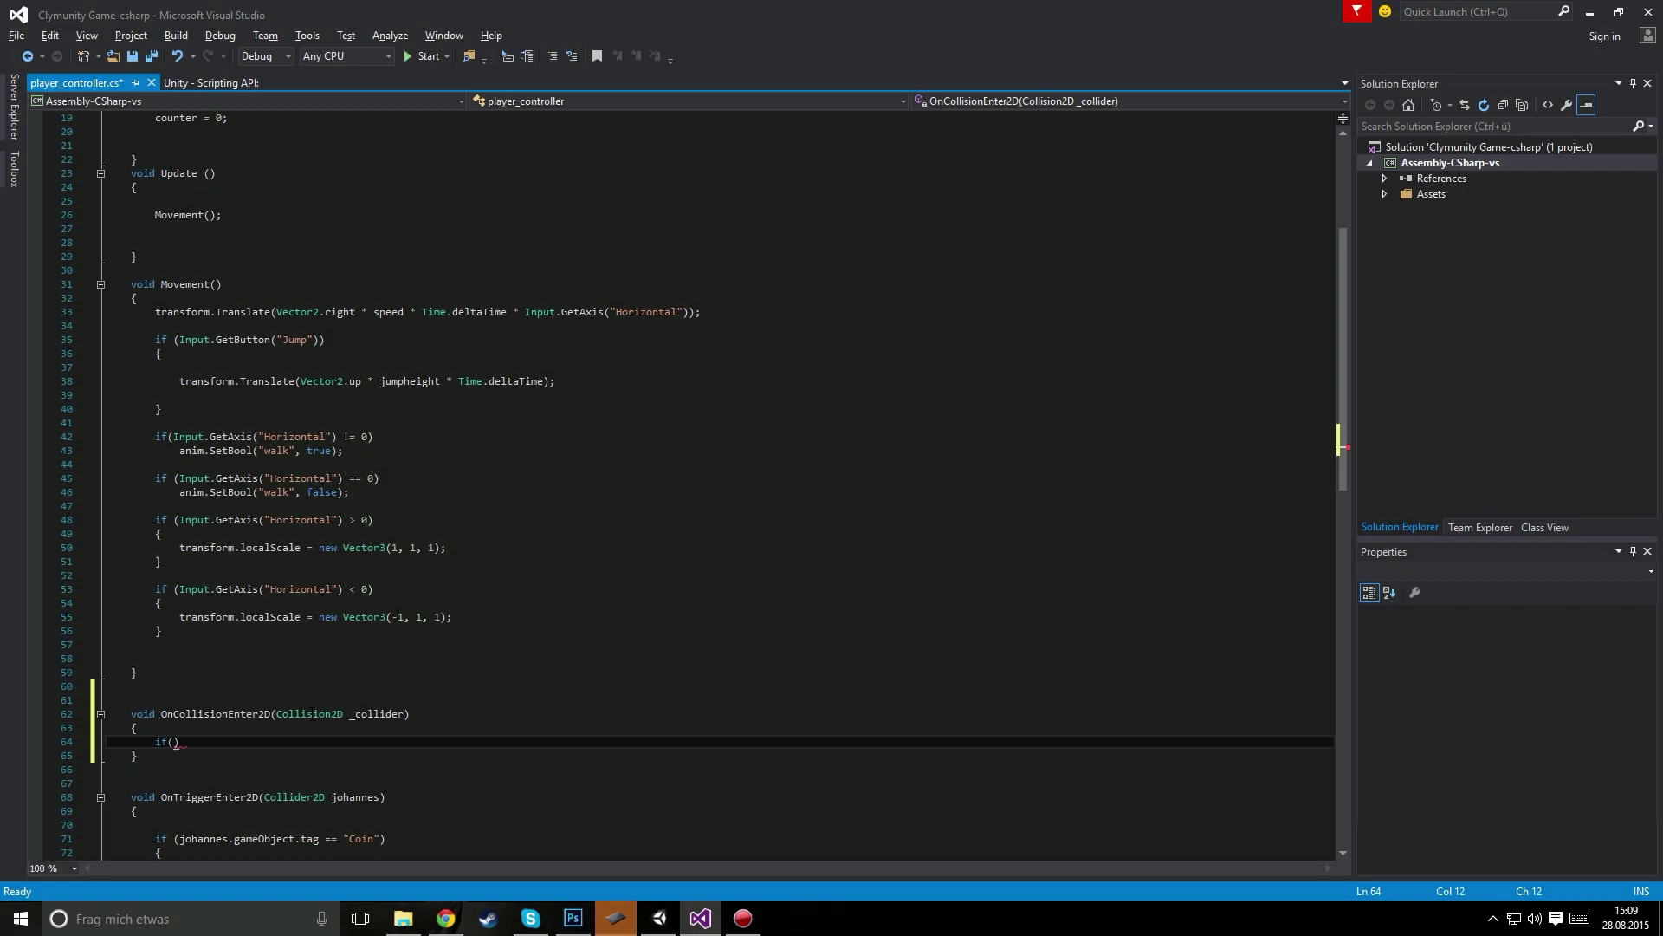
{"action": "type", "text": "_collider.ta"}
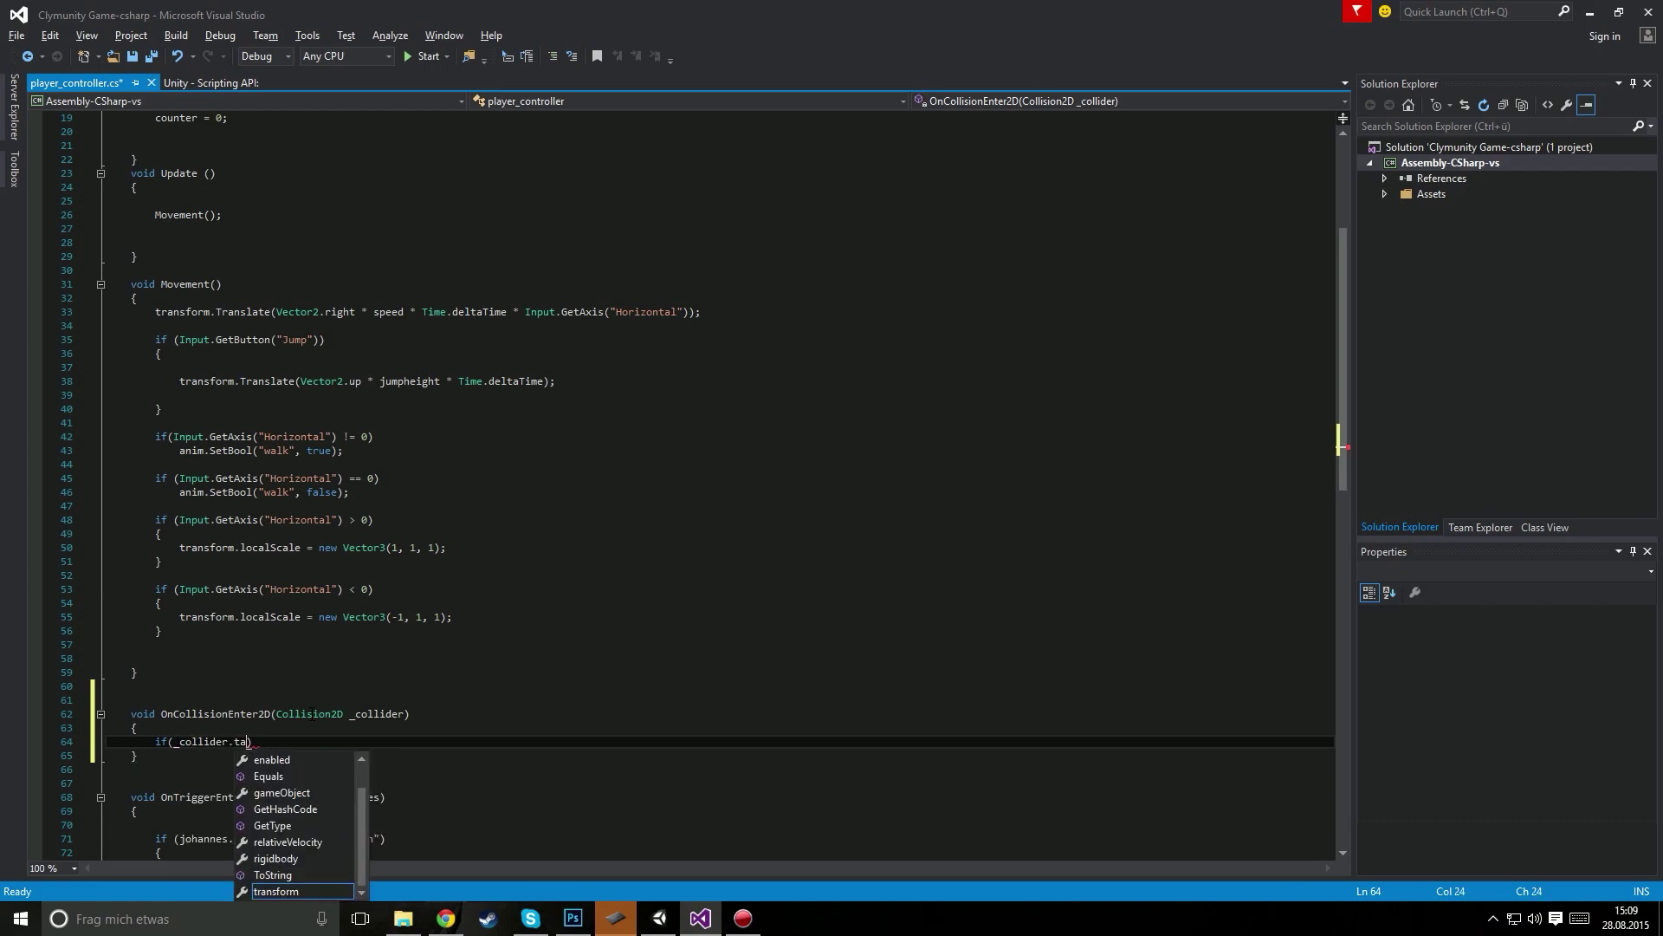
{"action": "key", "text": "BackSpace"}
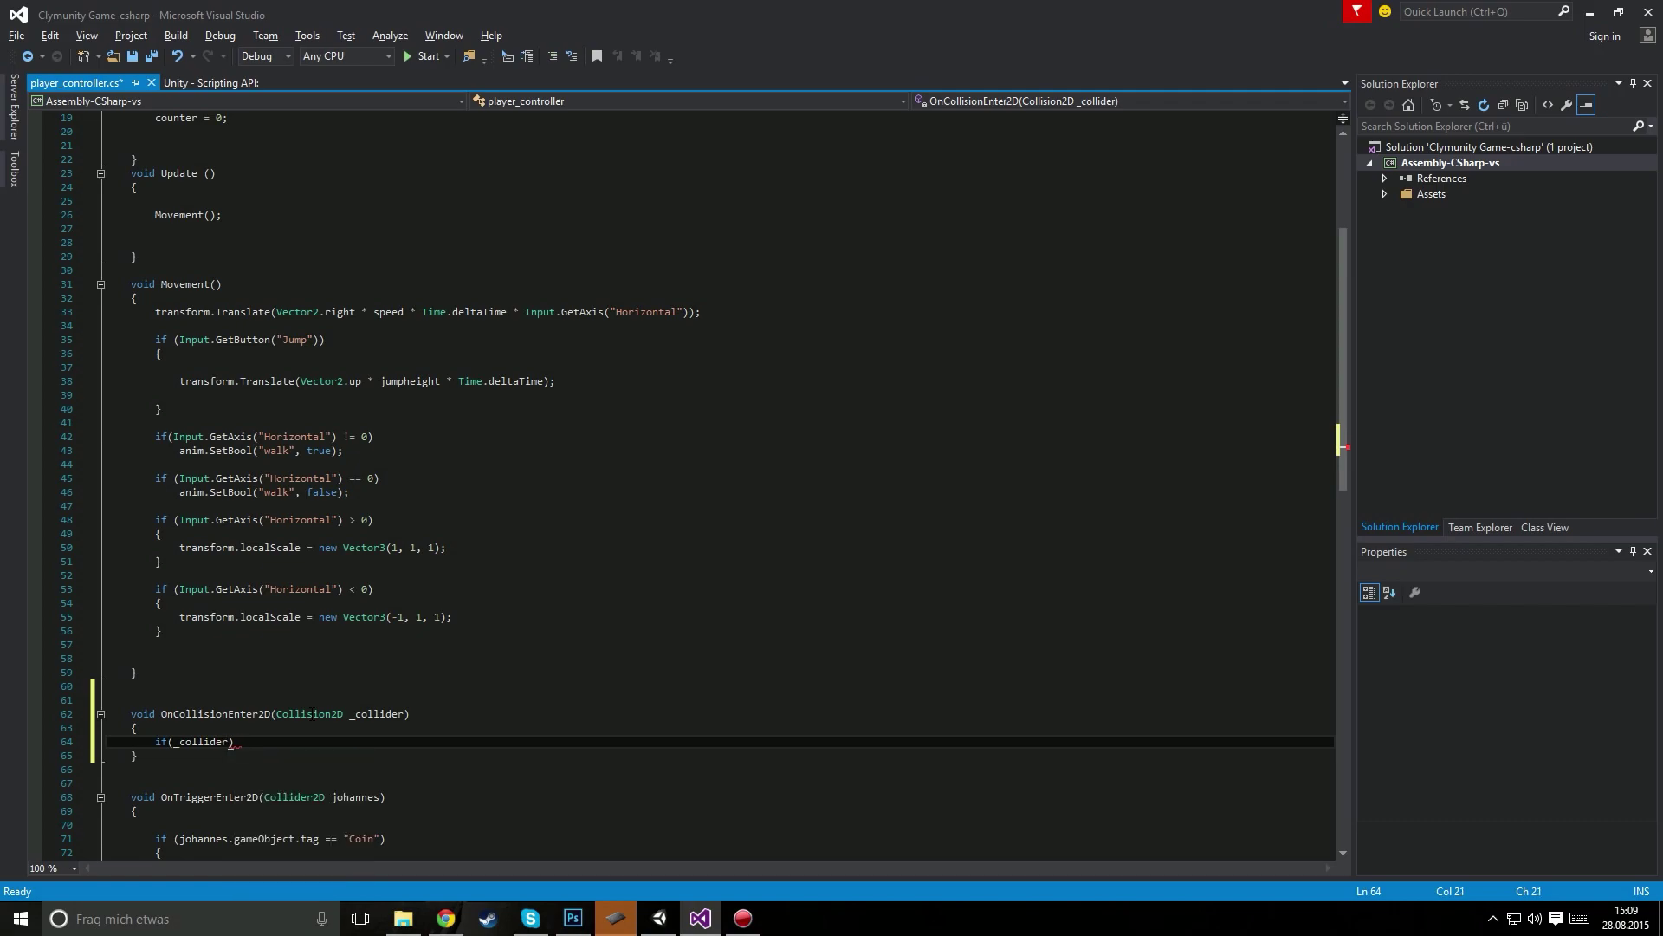
{"action": "type", "text": ".gameObject."}
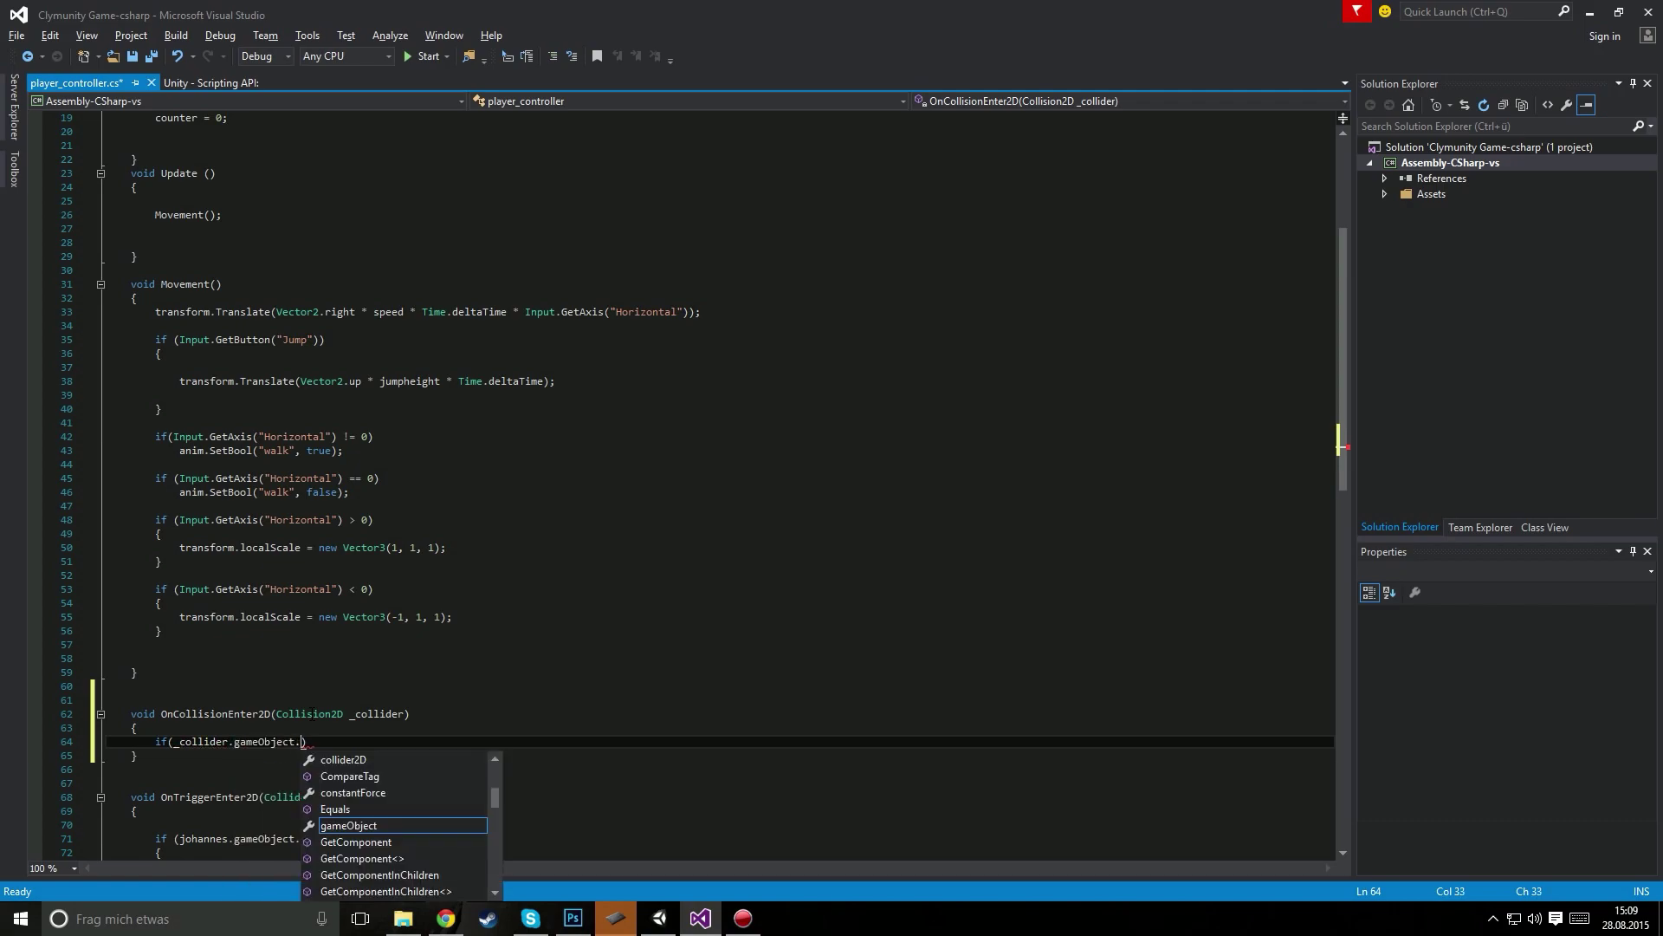
{"action": "type", "text": "ta"}
{"action": "key", "text": "Tab"}
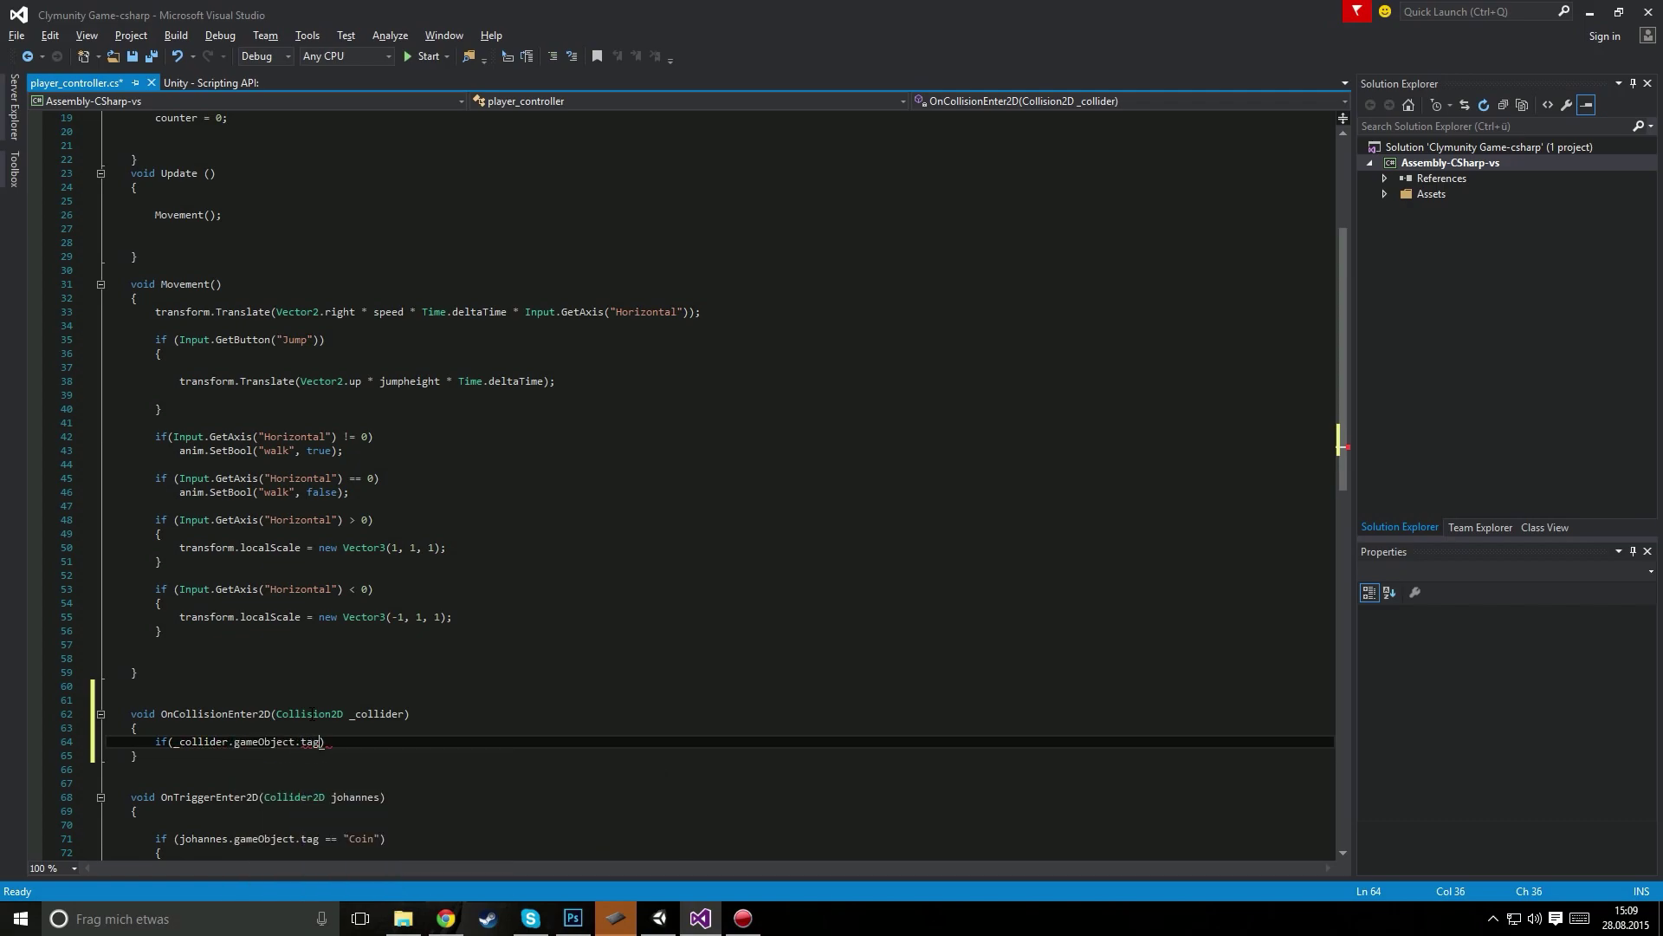
{"action": "type", "text": "=="}
{"action": "type", "text": " \"Gr"}
{"action": "type", "text": "ound"}
{"action": "key", "text": "Return"}
{"action": "type", "text": "{"}
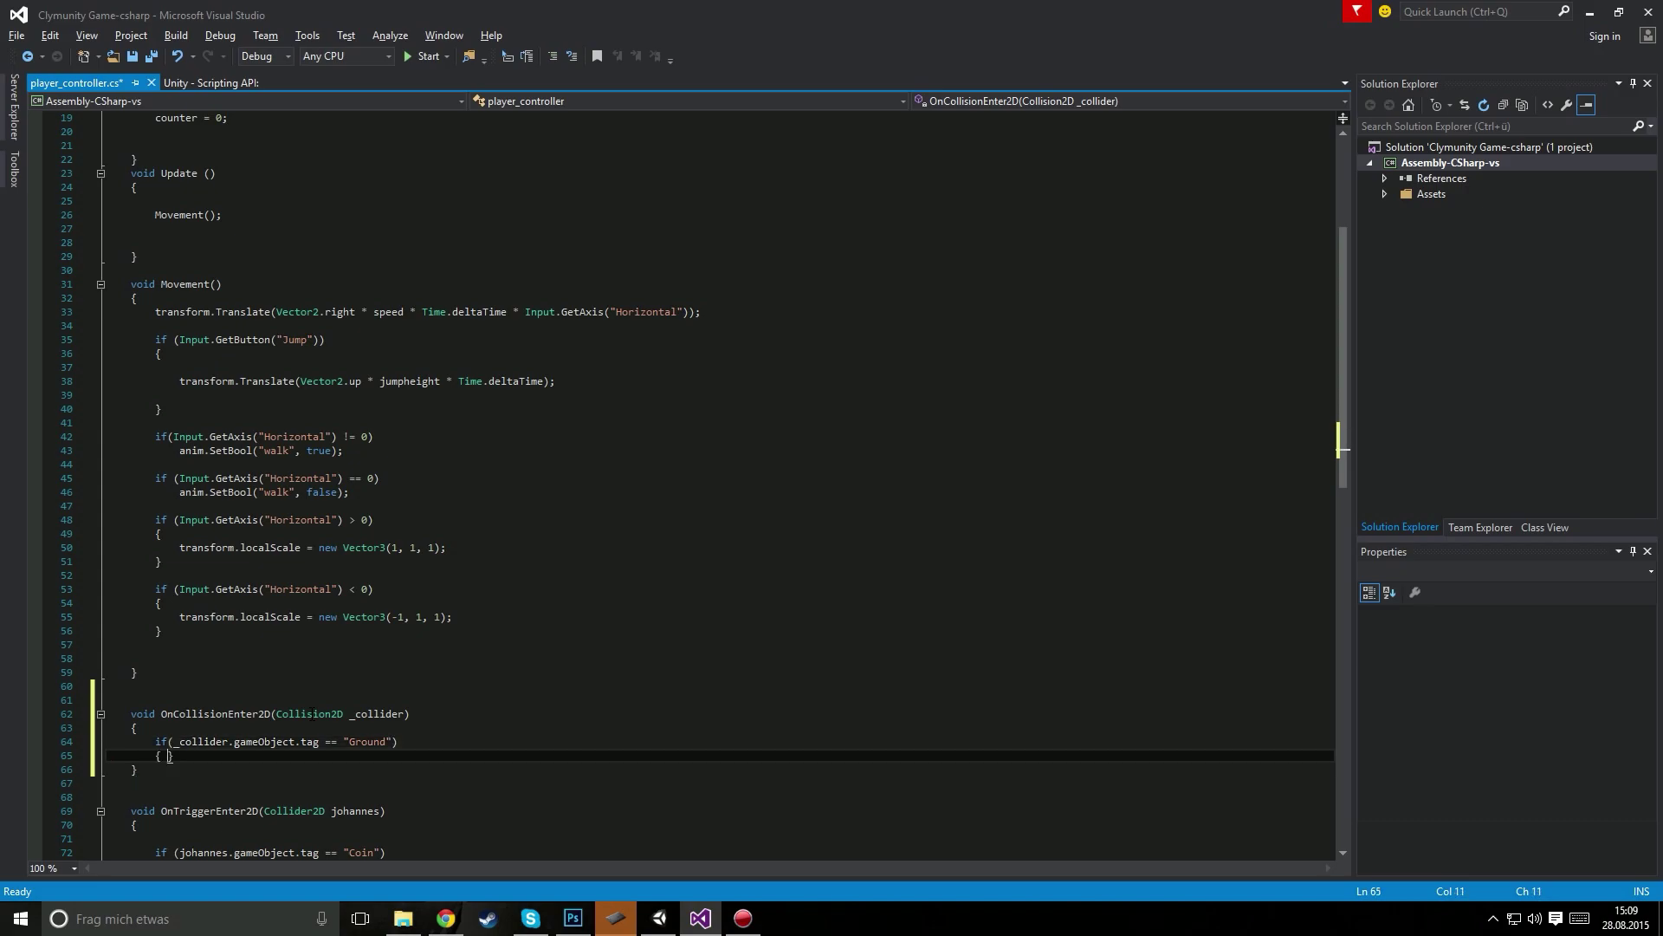
{"action": "key", "text": "Return"}
{"action": "scroll", "coordinate": [627, 447], "scroll_direction": "up", "scroll_amount": 3}
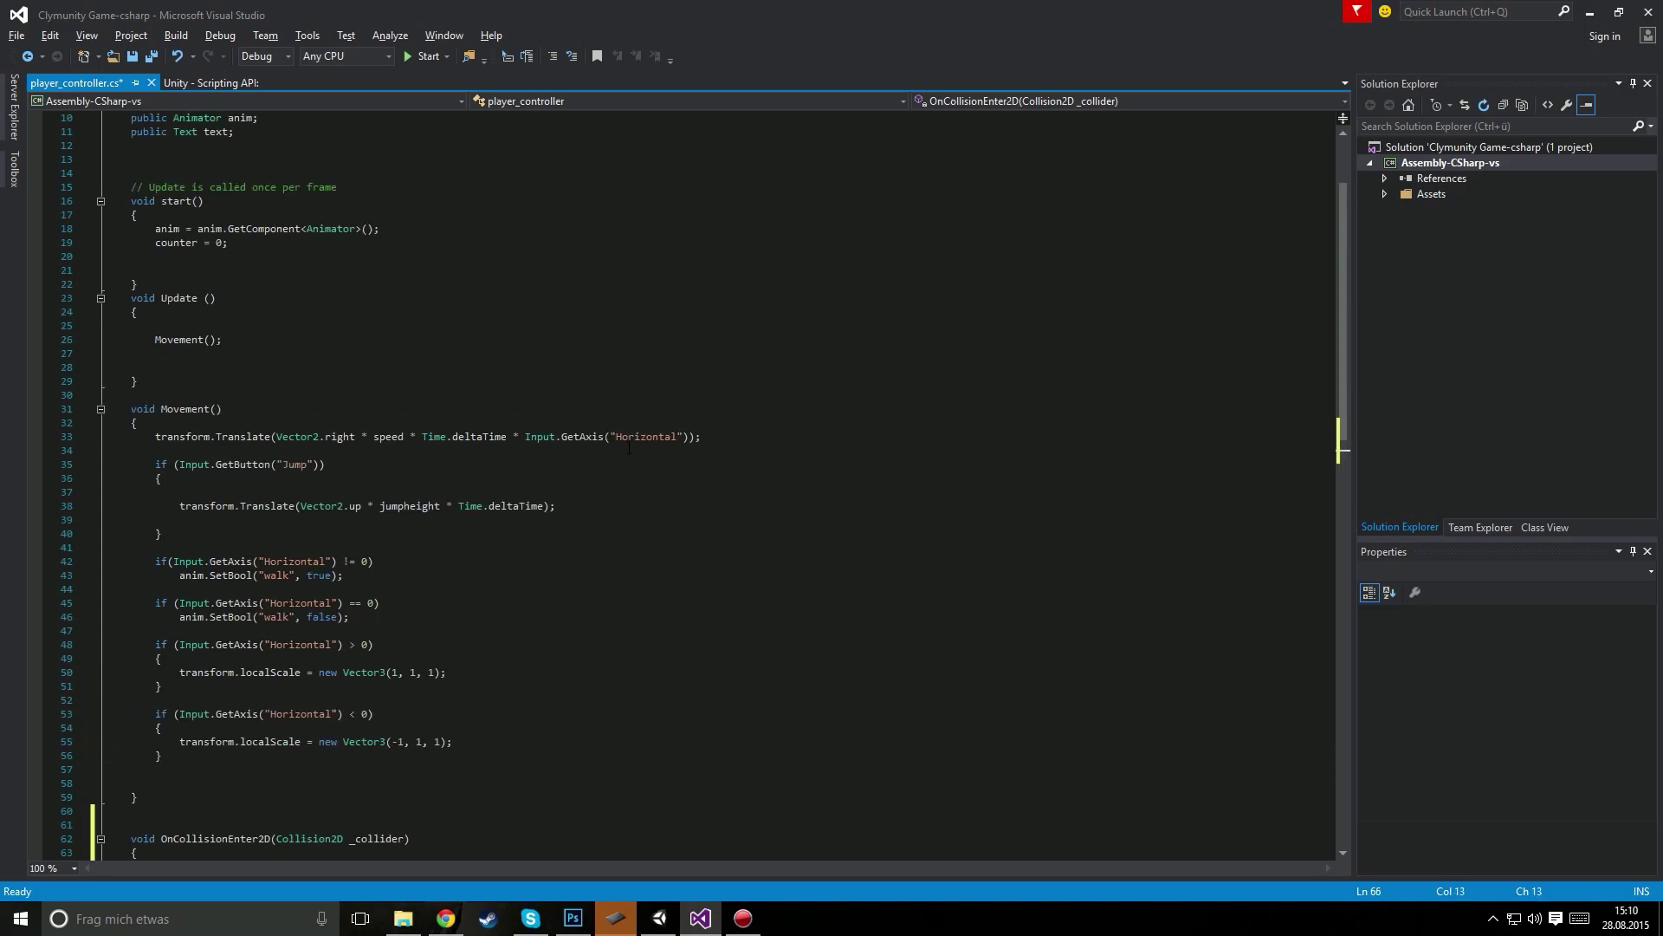
{"action": "scroll", "coordinate": [627, 447], "scroll_direction": "up", "scroll_amount": 3}
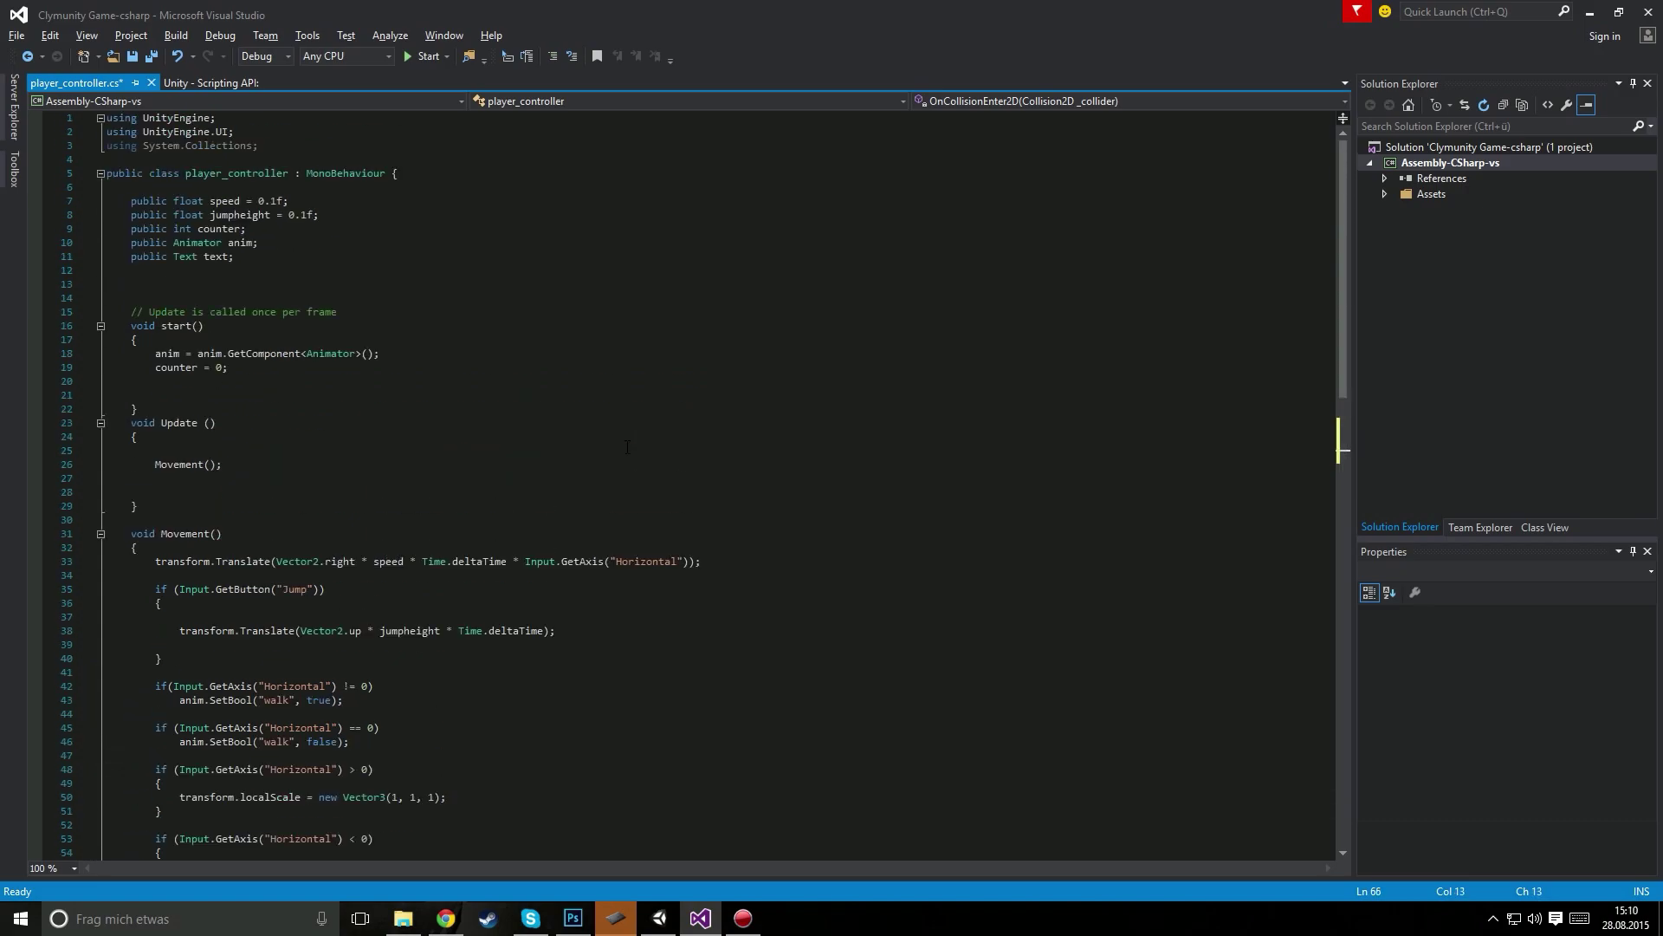
Step: Add 'public bool grounded;' on line 12 below the other public fields
{"action": "left_click", "coordinate": [260, 261]}
{"action": "key", "text": "Return"}
{"action": "type", "text": "p"}
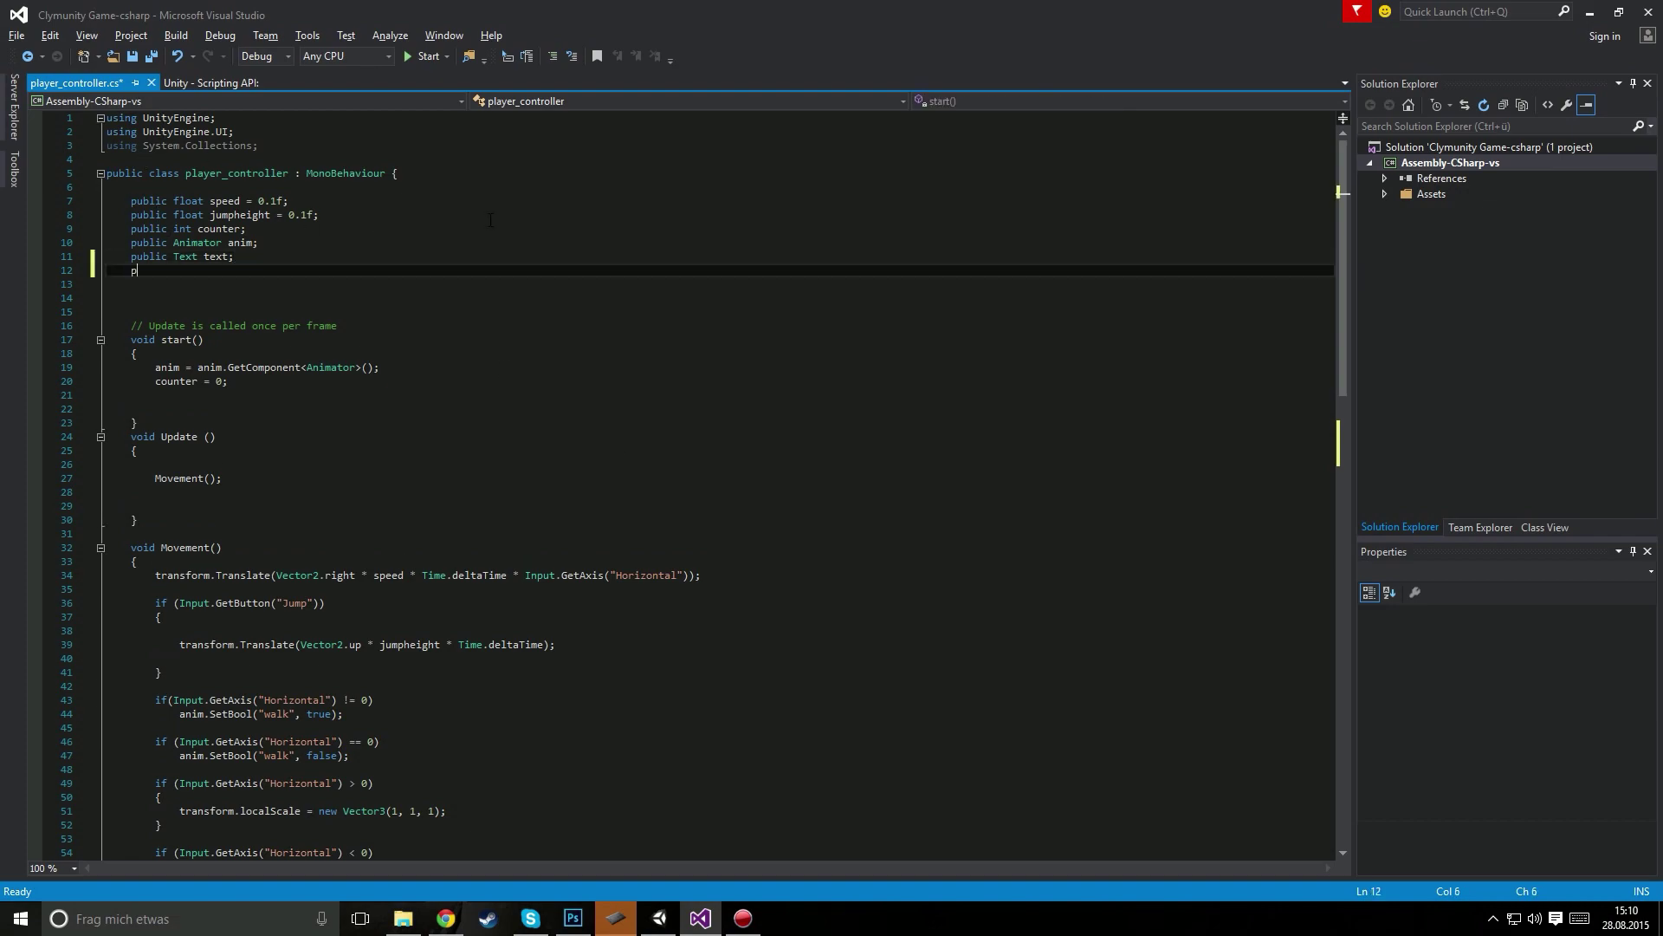
{"action": "type", "text": "ublic boo"}
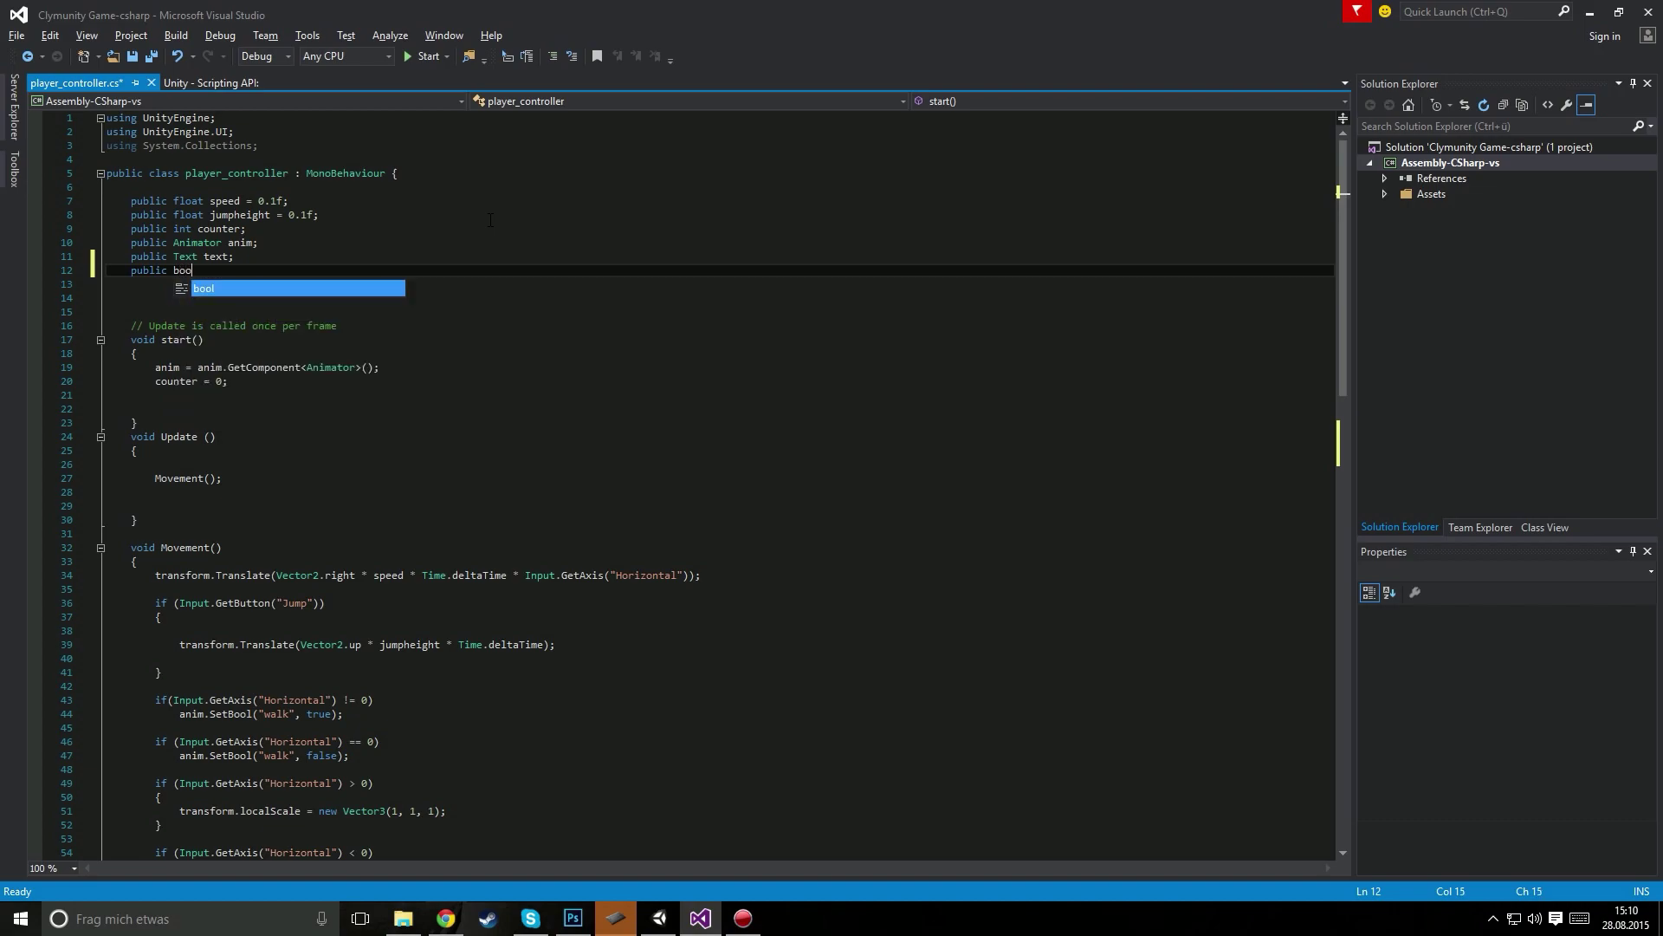
{"action": "type", "text": "l ground"}
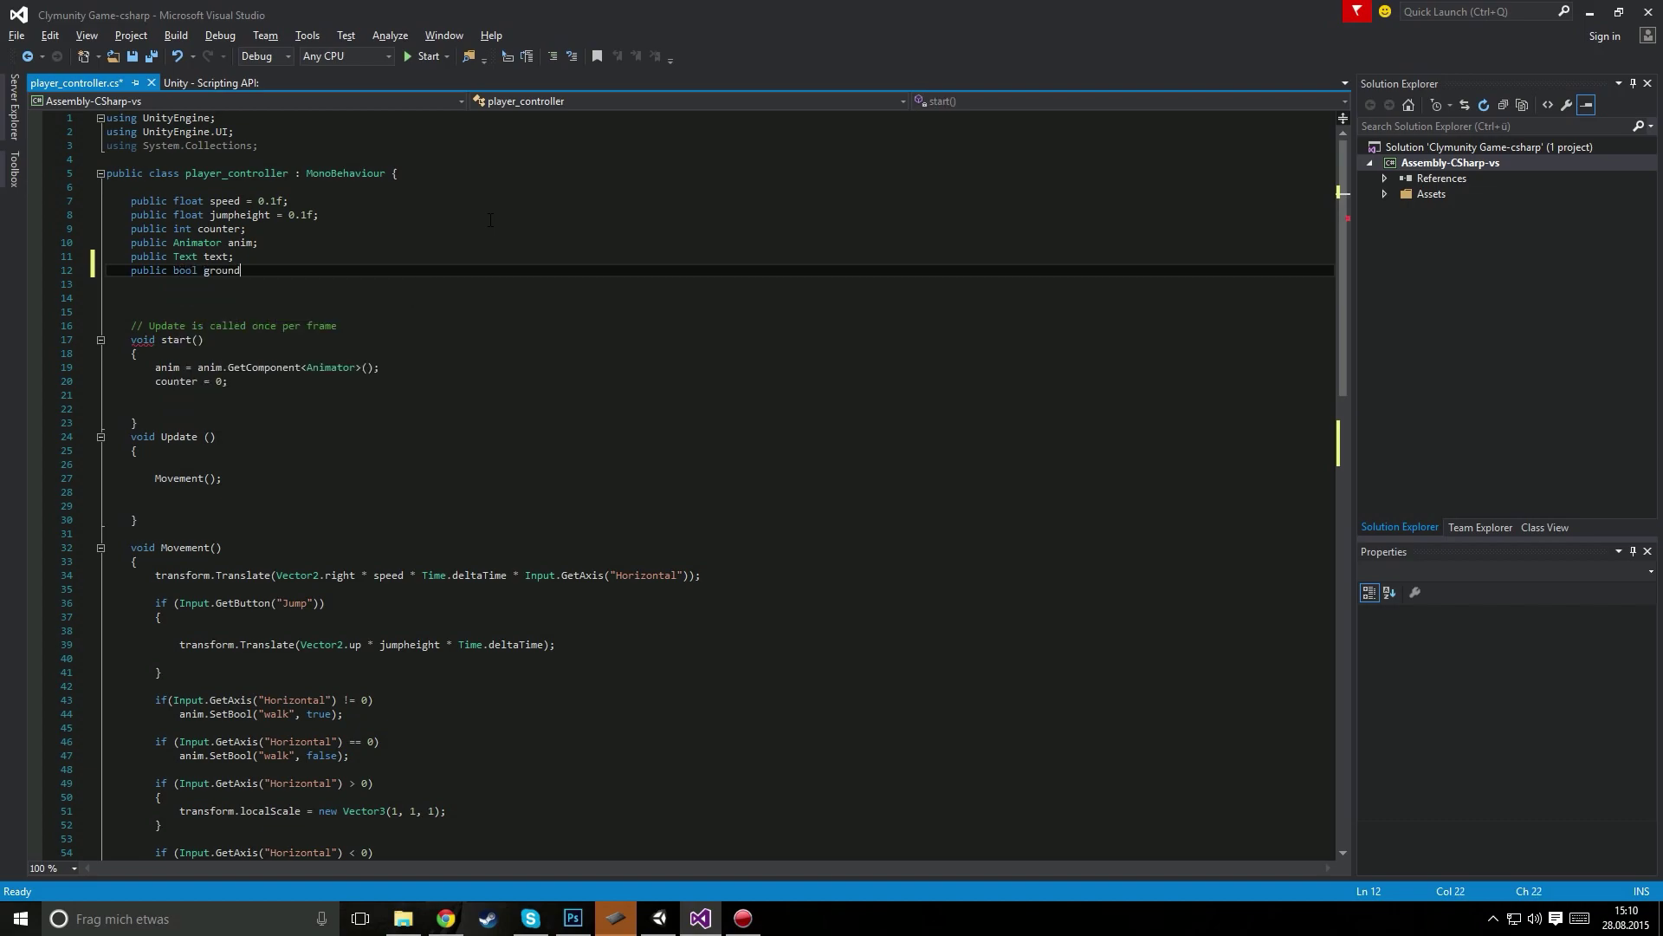
{"action": "type", "text": "en"}
{"action": "key", "text": "Return"}
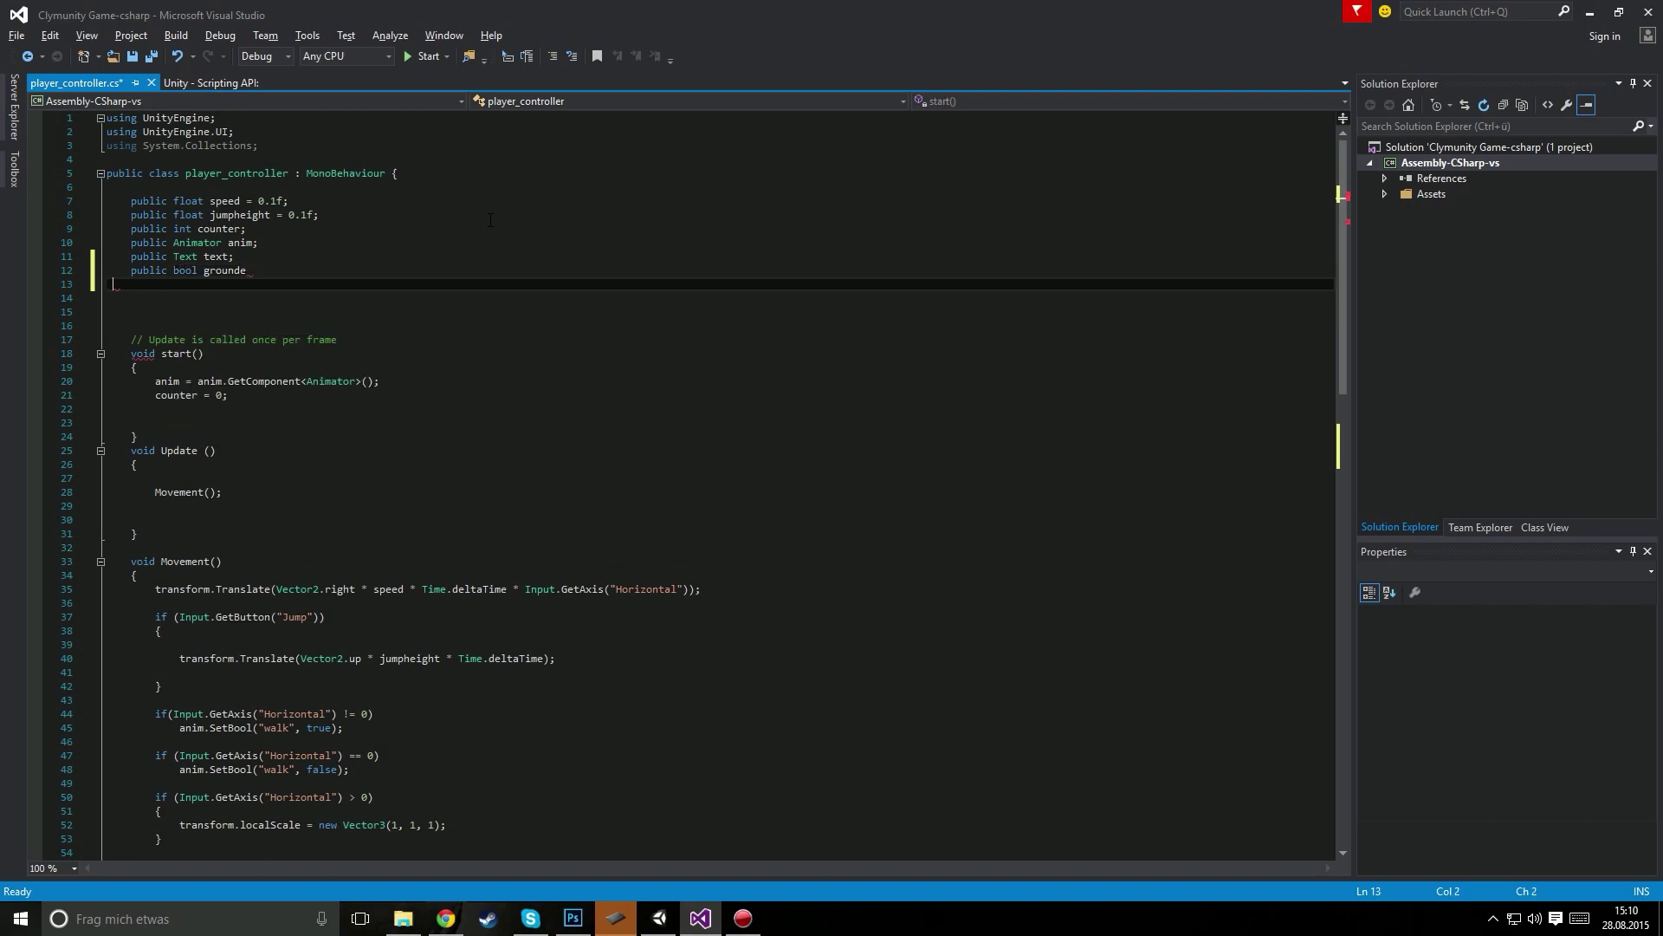
{"action": "key", "text": "BackSpace"}
{"action": "type", "text": "d;"}
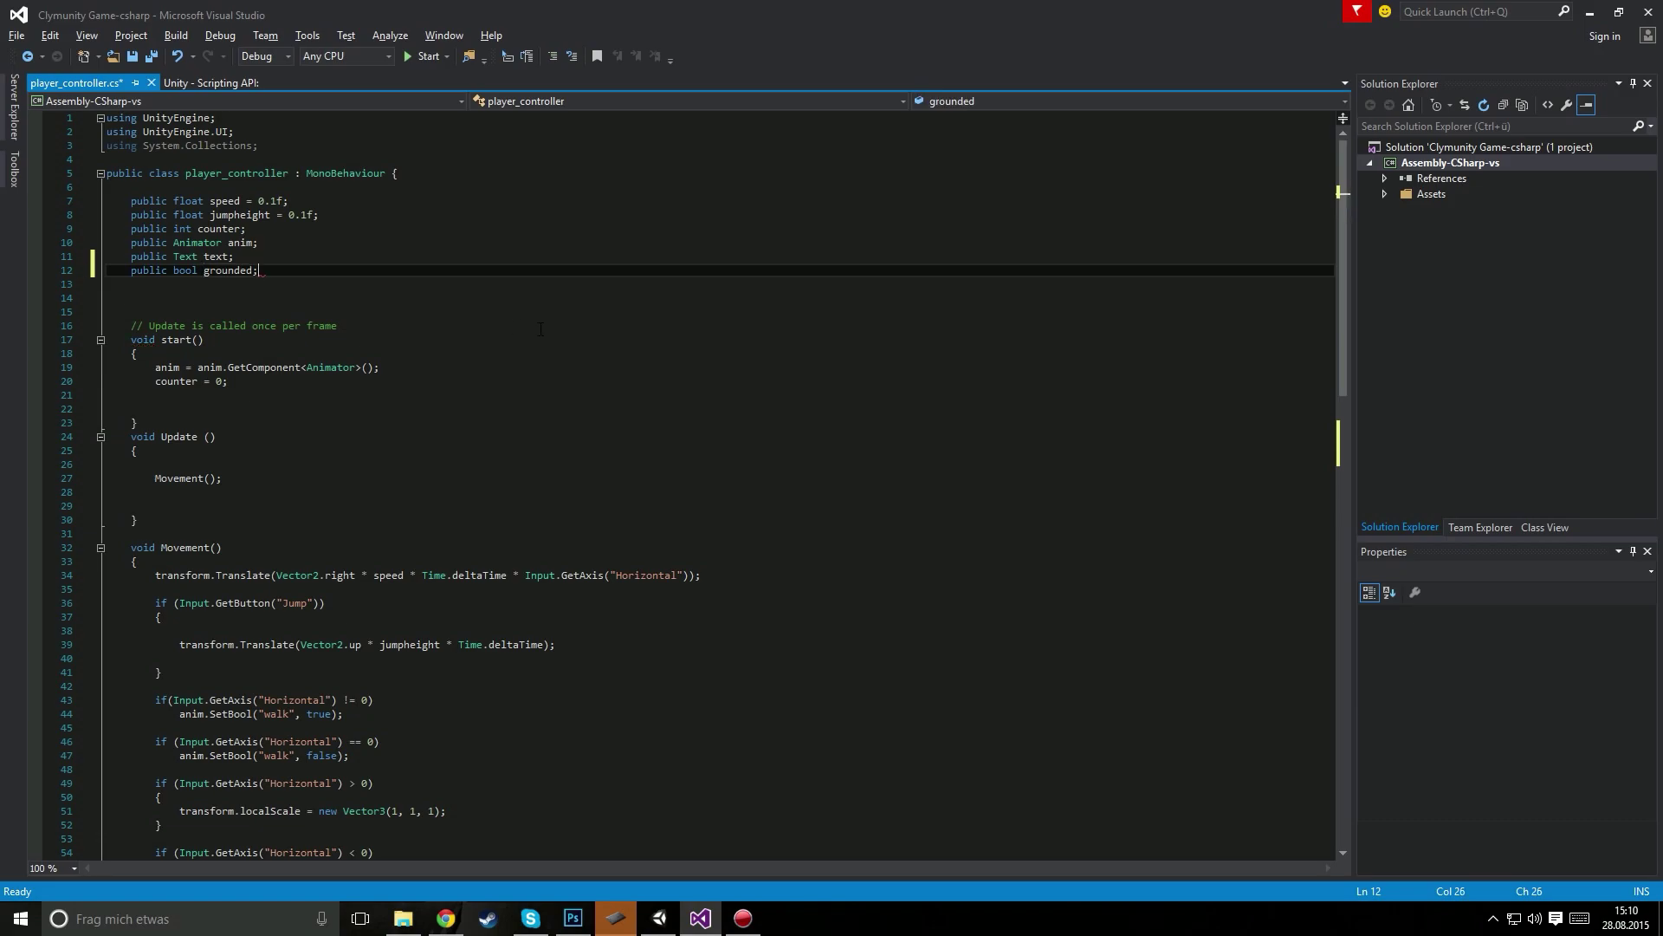
{"action": "scroll", "coordinate": [539, 329], "scroll_direction": "down", "scroll_amount": 12}
{"action": "scroll", "coordinate": [487, 476], "scroll_direction": "down", "scroll_amount": 6}
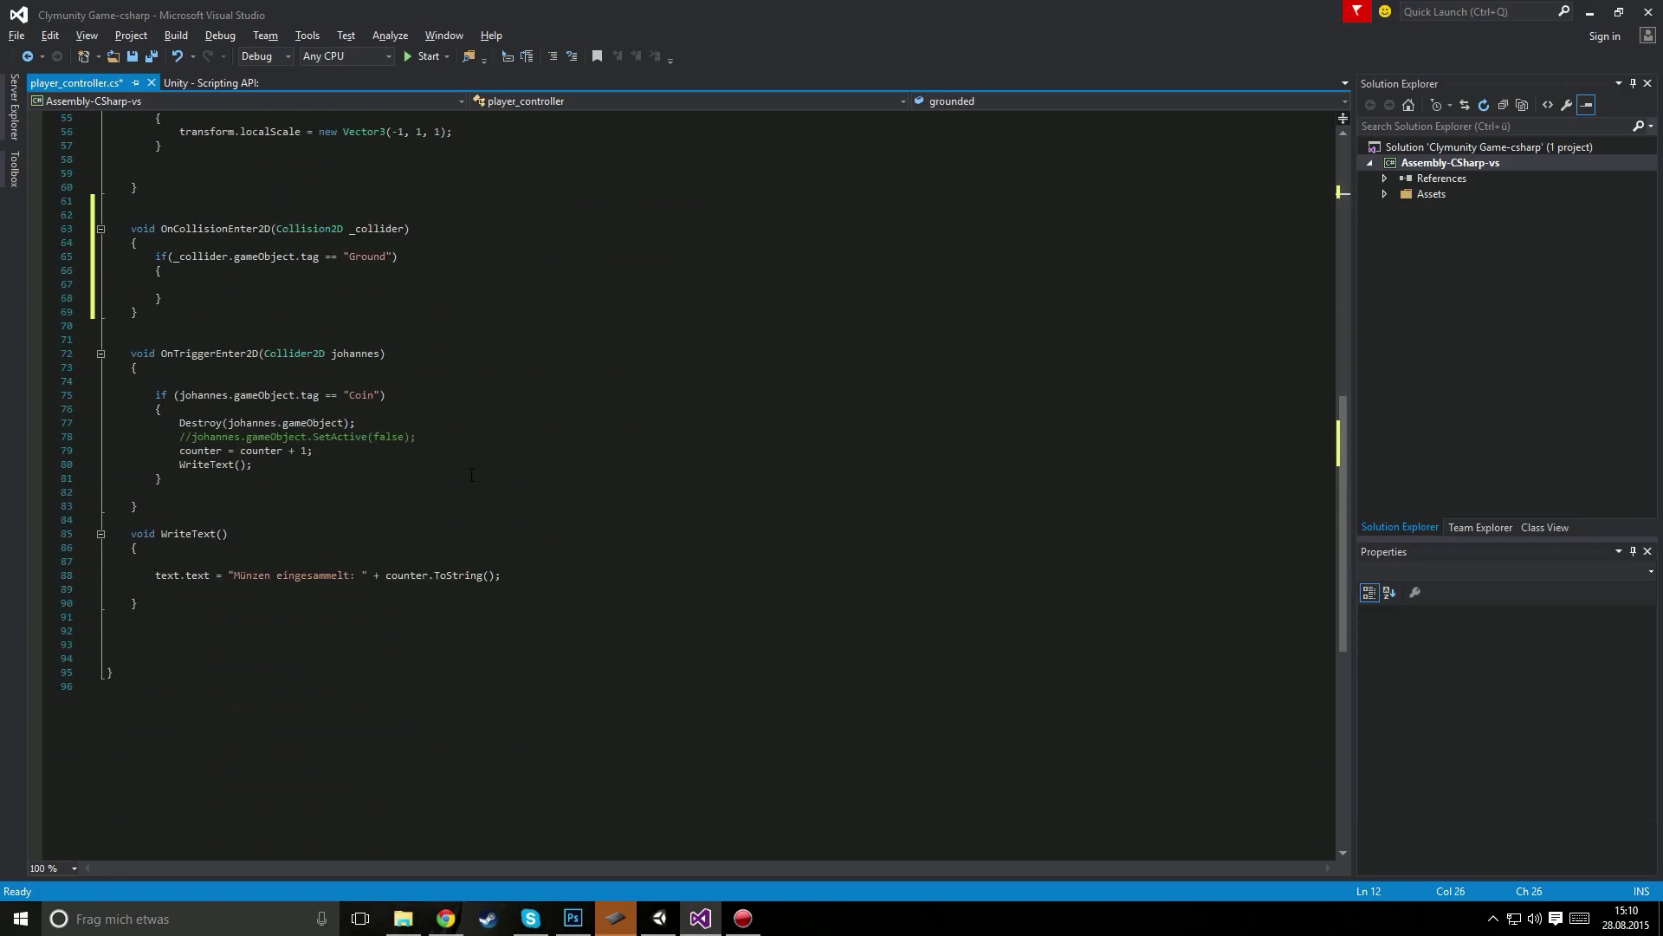
{"action": "scroll", "coordinate": [459, 490], "scroll_direction": "up", "scroll_amount": 4}
{"action": "left_click", "coordinate": [293, 447]}
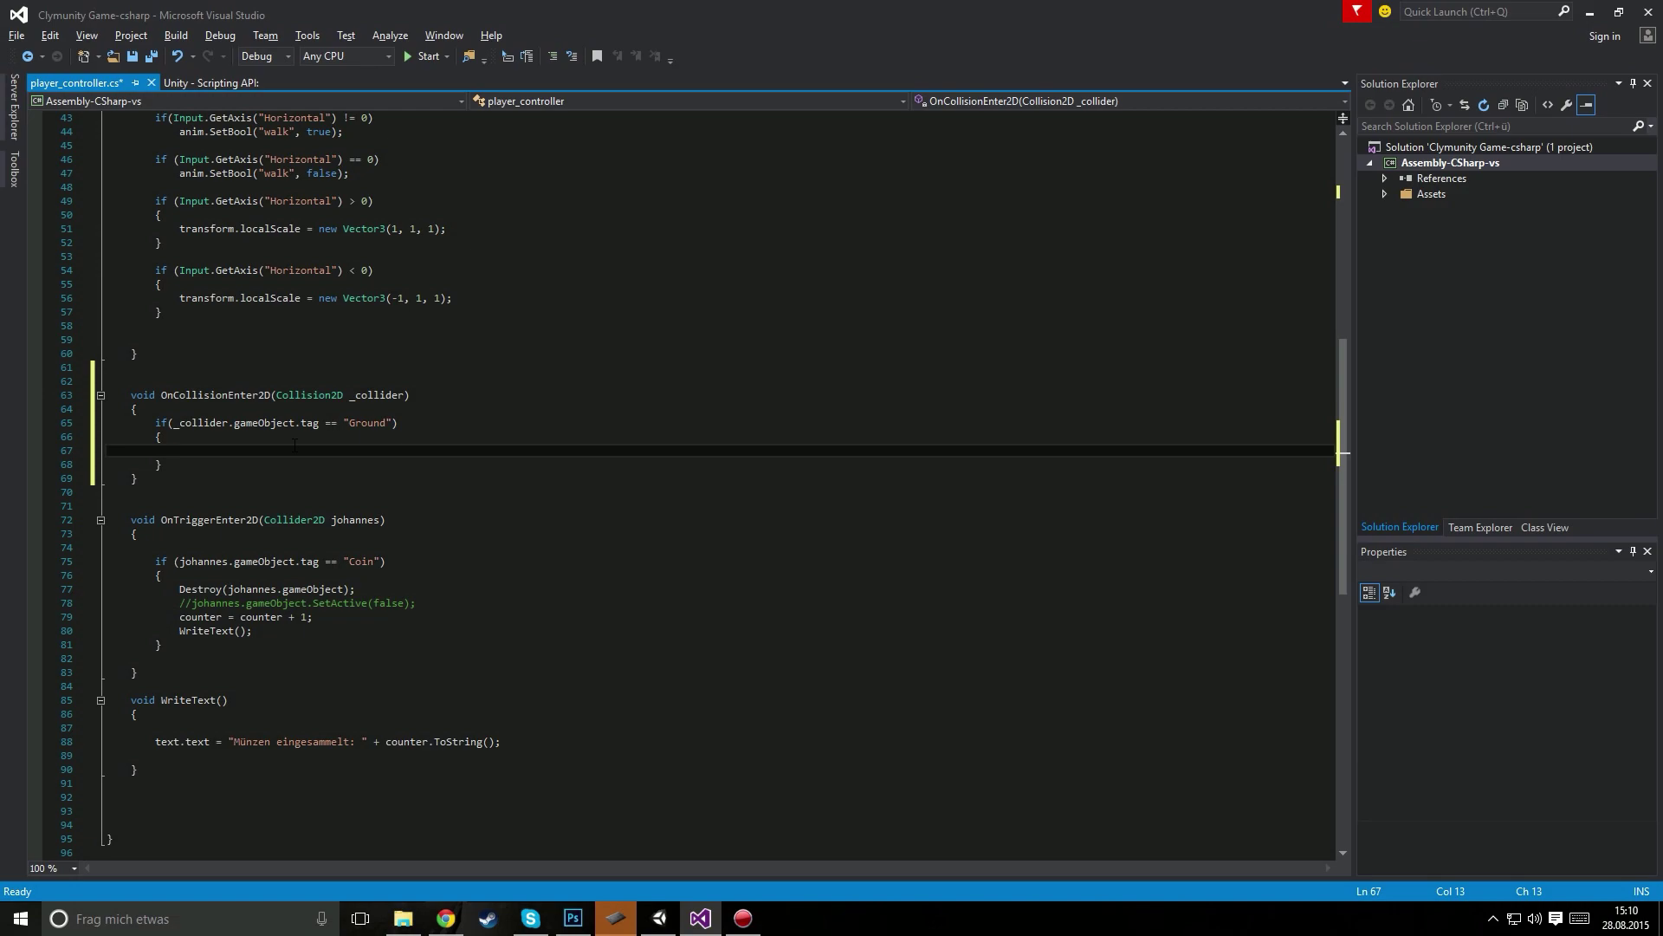
Step: Write 'grounded = true;' inside the Ground check and add blank lines after OnCollisionEnter2D
{"action": "type", "text": "grounded"}
{"action": "type", "text": " = tr"}
{"action": "type", "text": "u"}
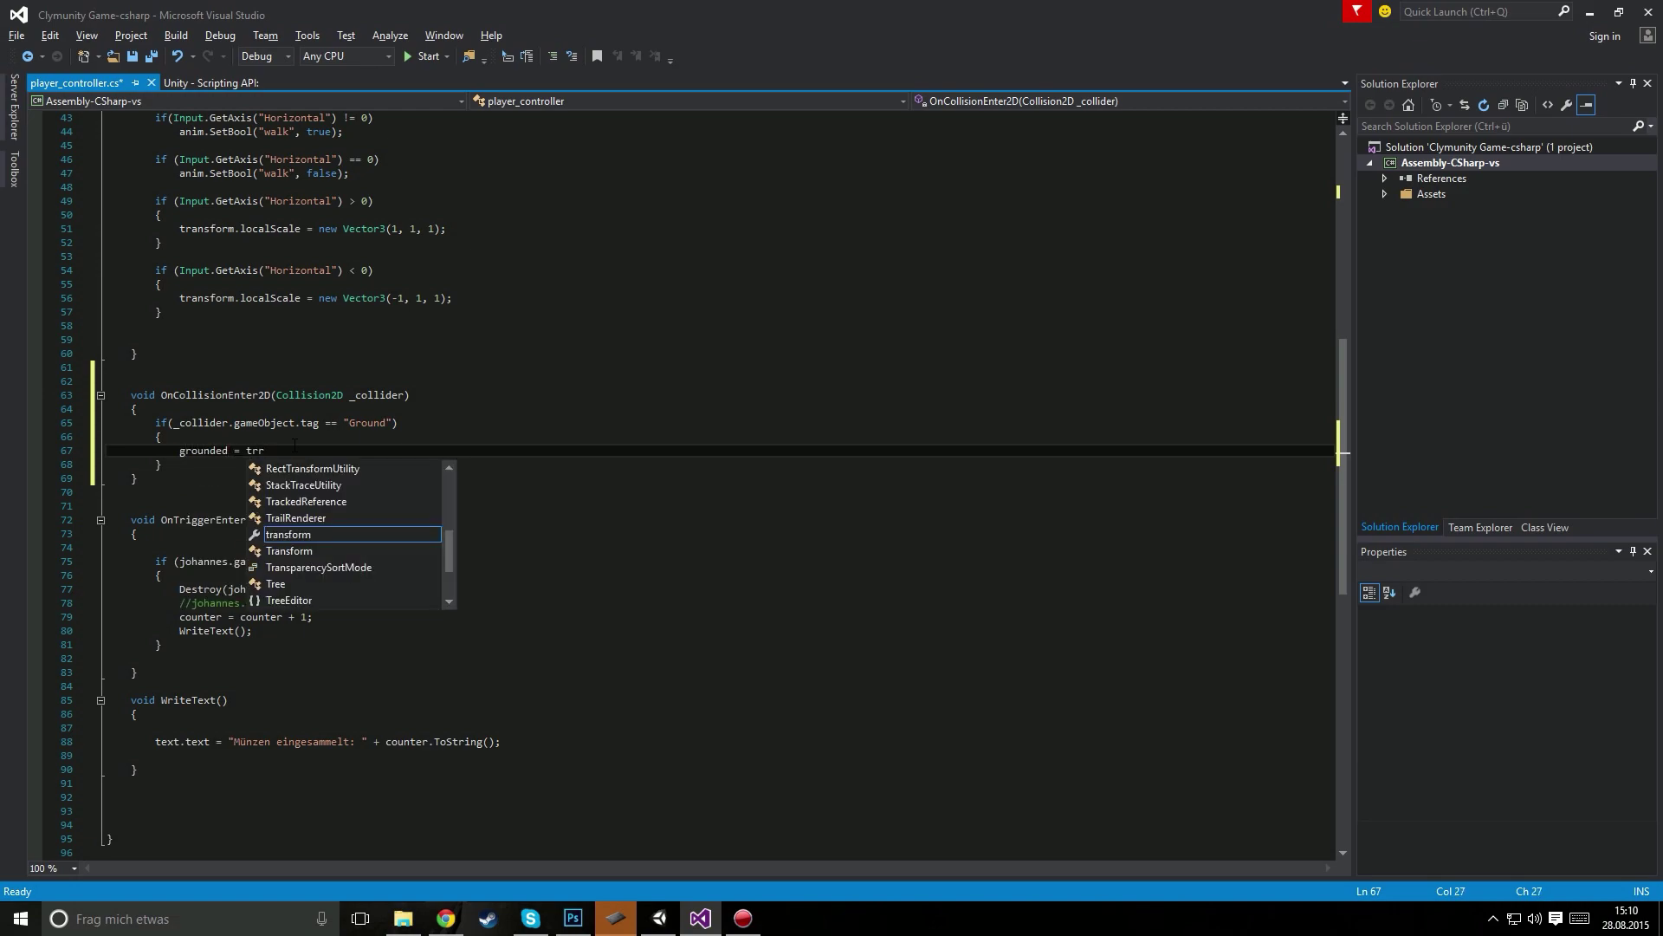
{"action": "type", "text": "e;"}
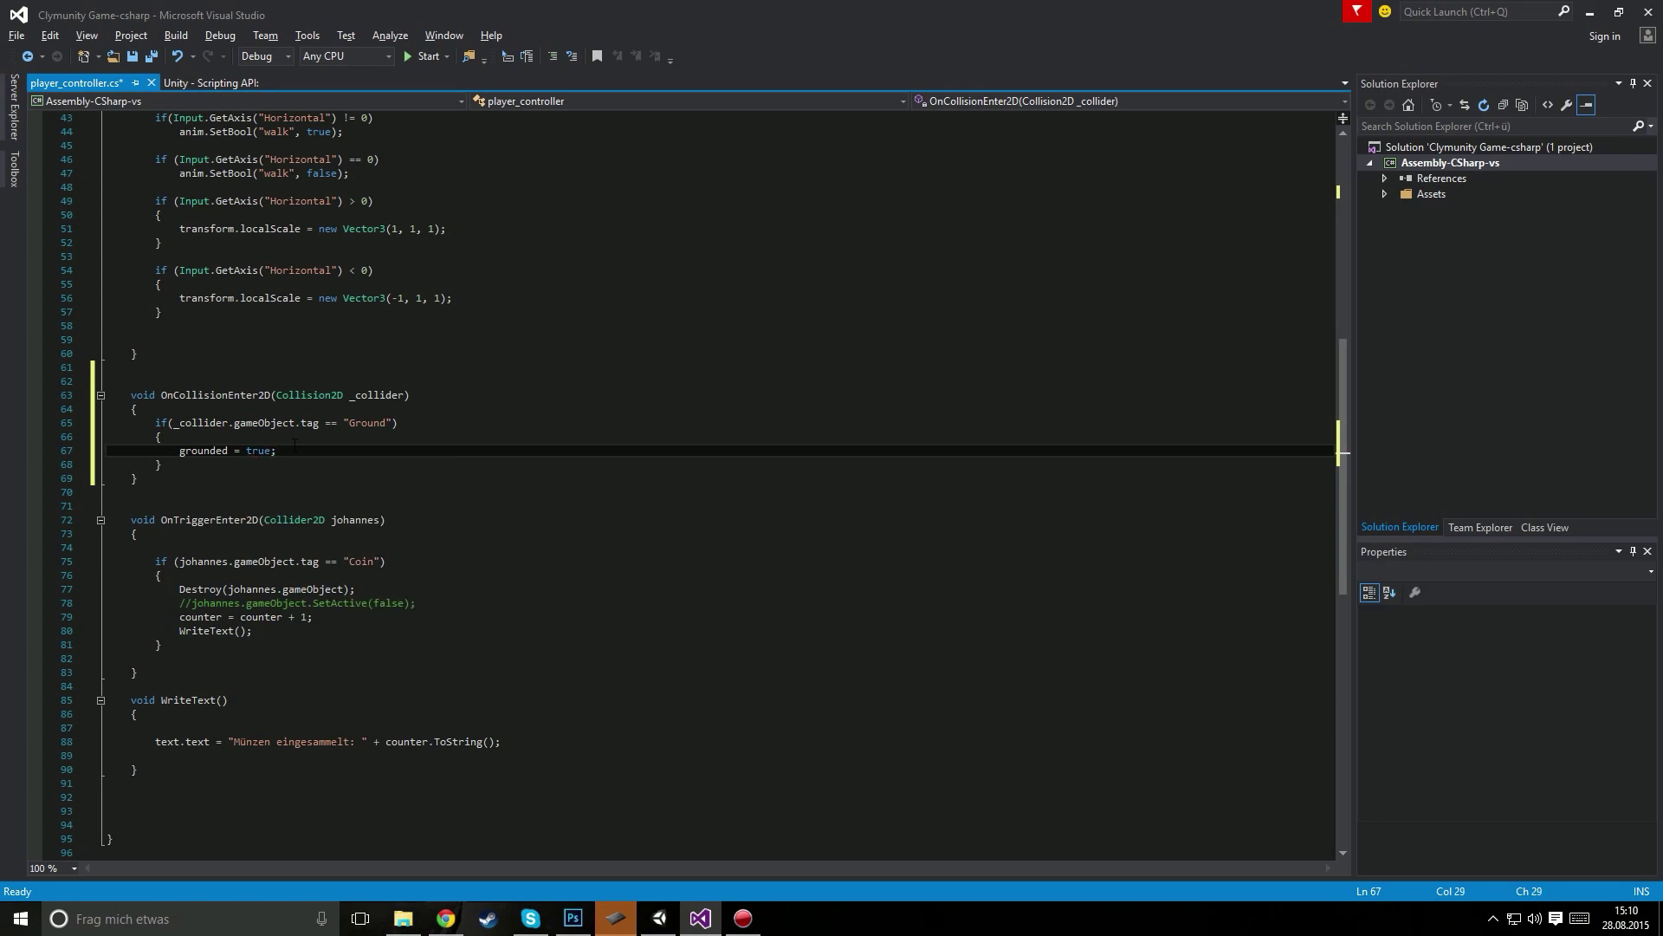
{"action": "key", "text": "Down"}
{"action": "key", "text": "Down"}
{"action": "key", "text": "Return"}
{"action": "key", "text": "Return"}
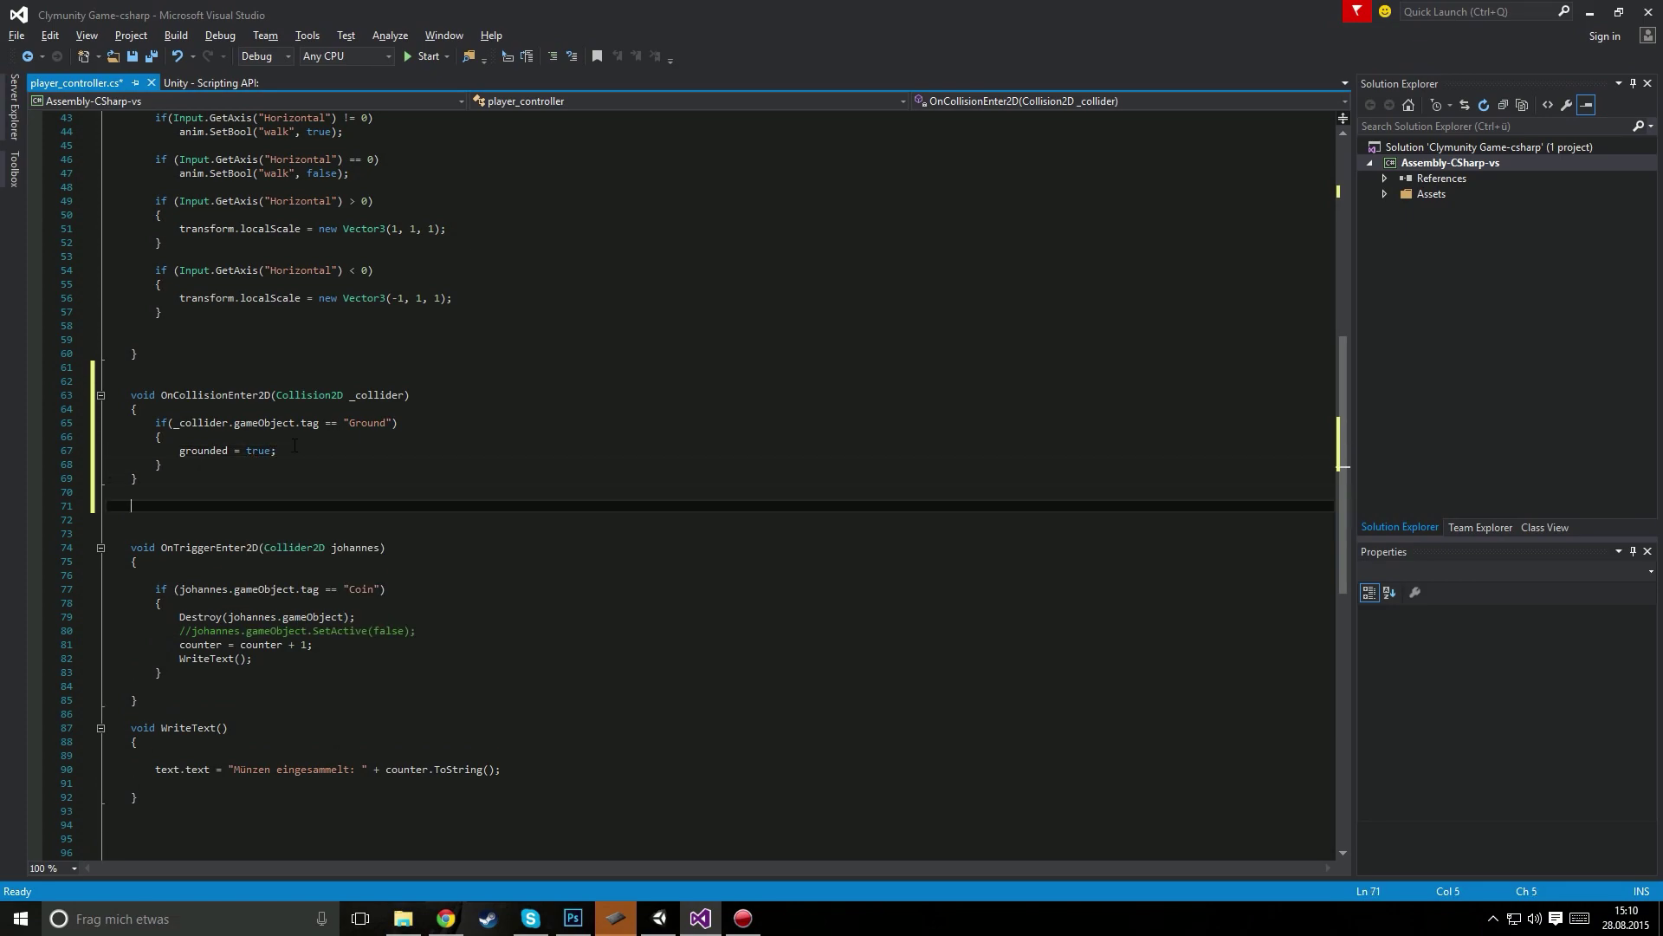
{"action": "left_click", "coordinate": [445, 917]}
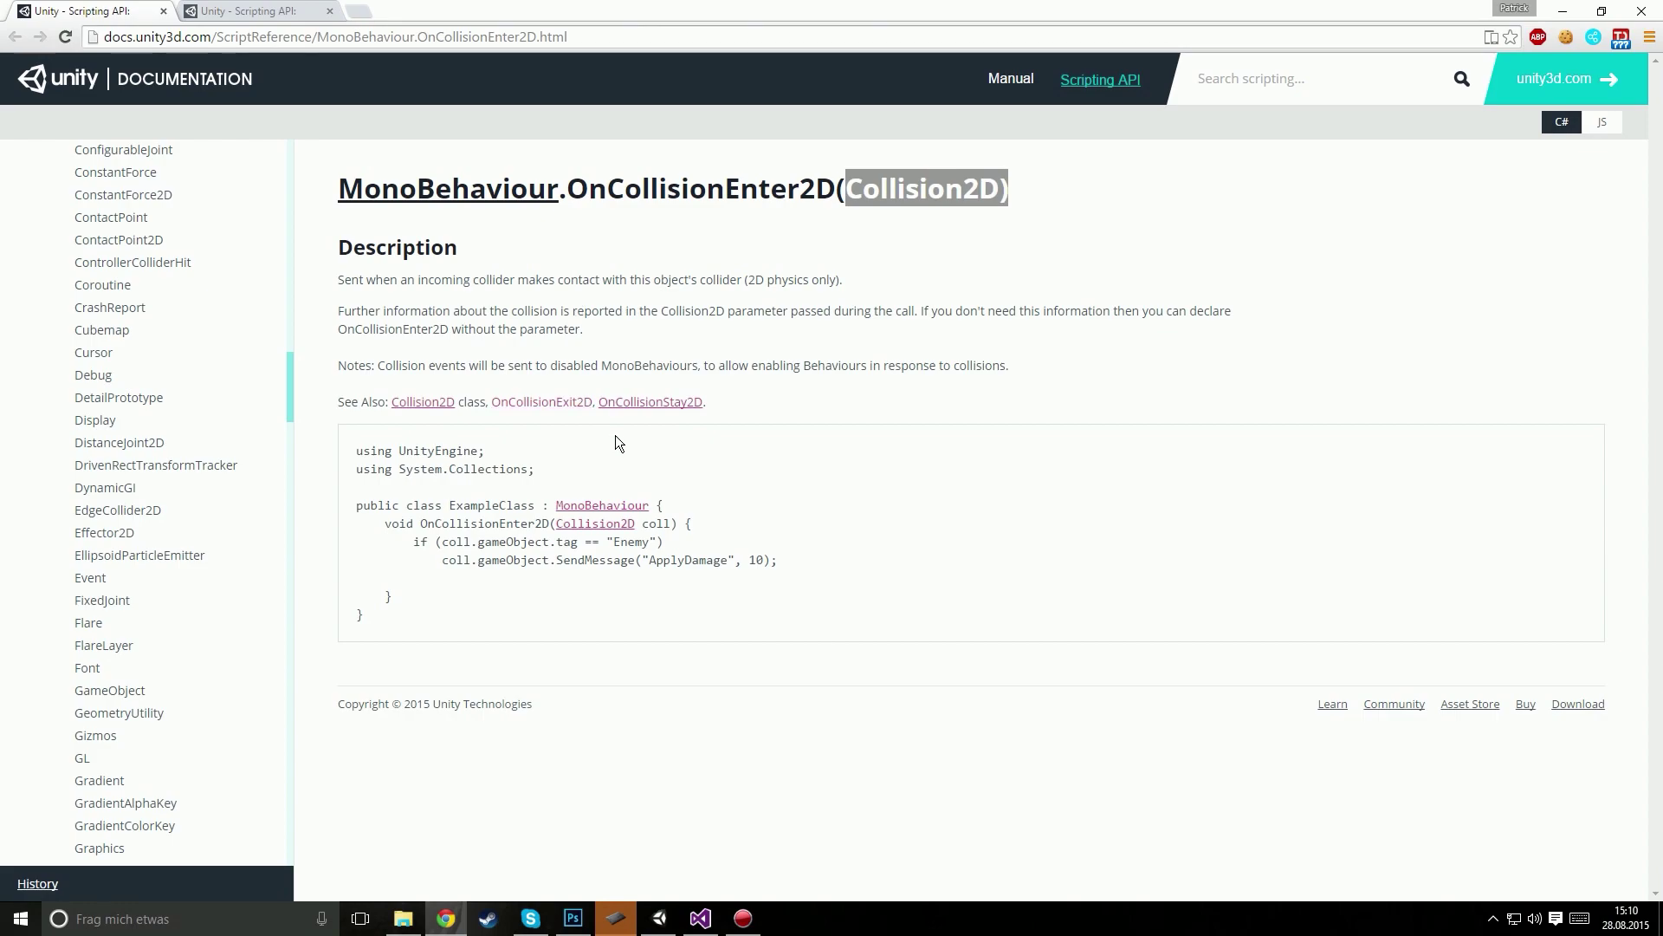
Step: Read when OnCollisionExit2D fires and its Collision2D parameter note, then return to player_controller.cs
{"action": "left_click", "coordinate": [260, 10]}
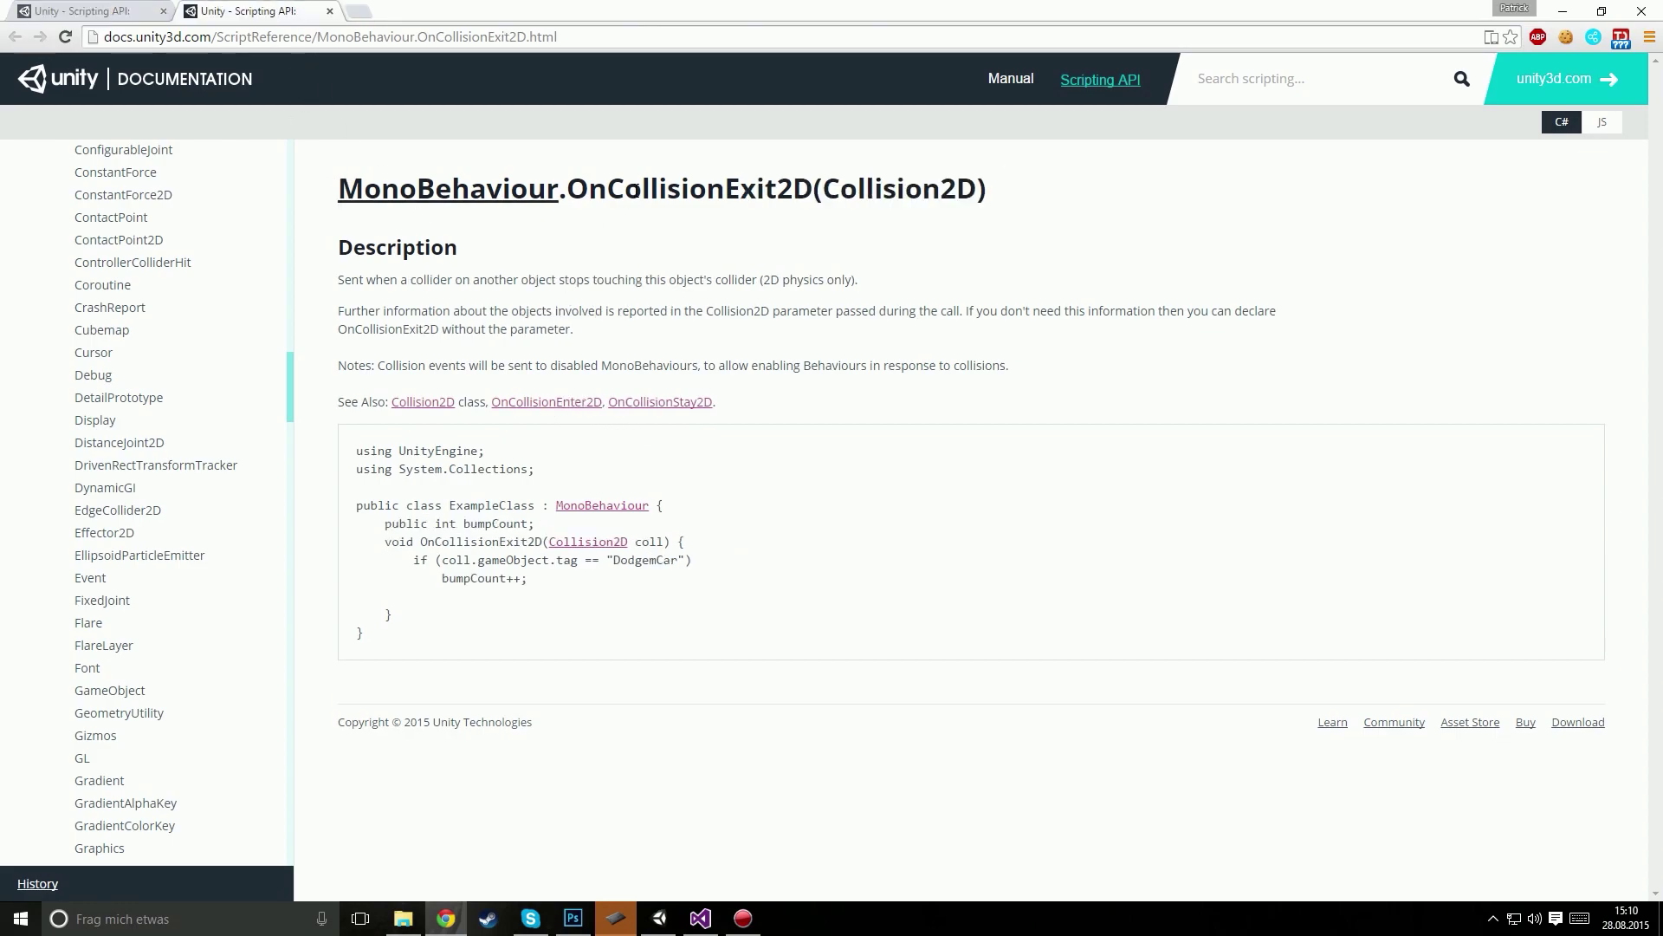
{"action": "left_click_drag", "start_coordinate": [586, 189], "coordinate": [986, 189]}
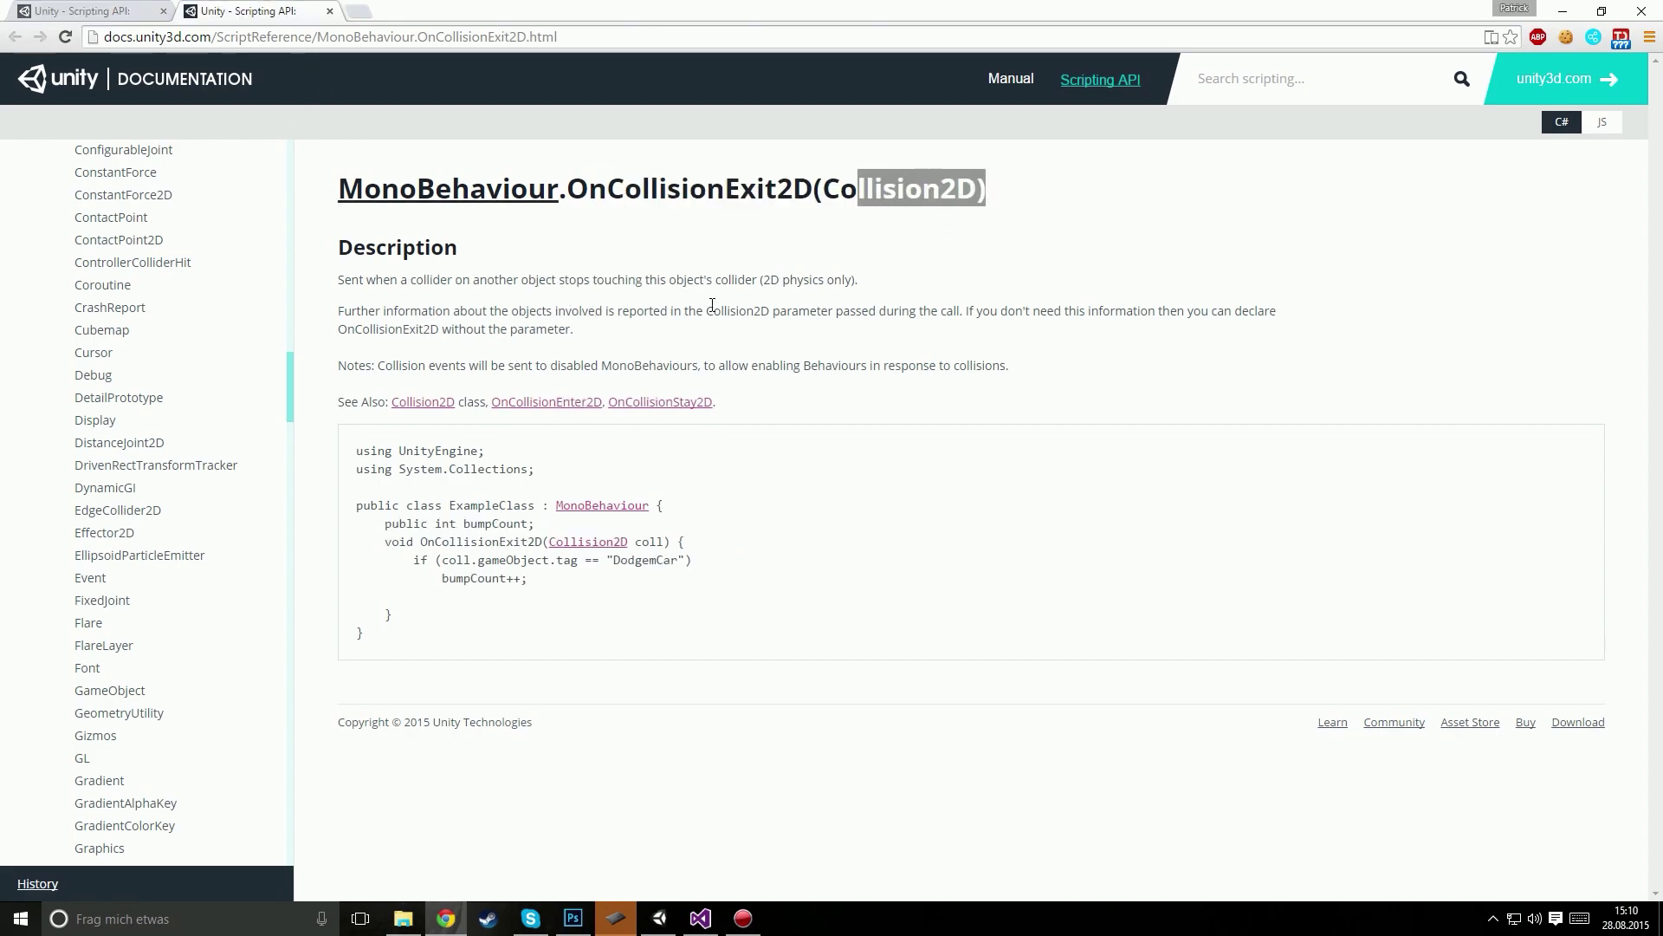
{"action": "left_click_drag", "start_coordinate": [345, 279], "coordinate": [743, 278]}
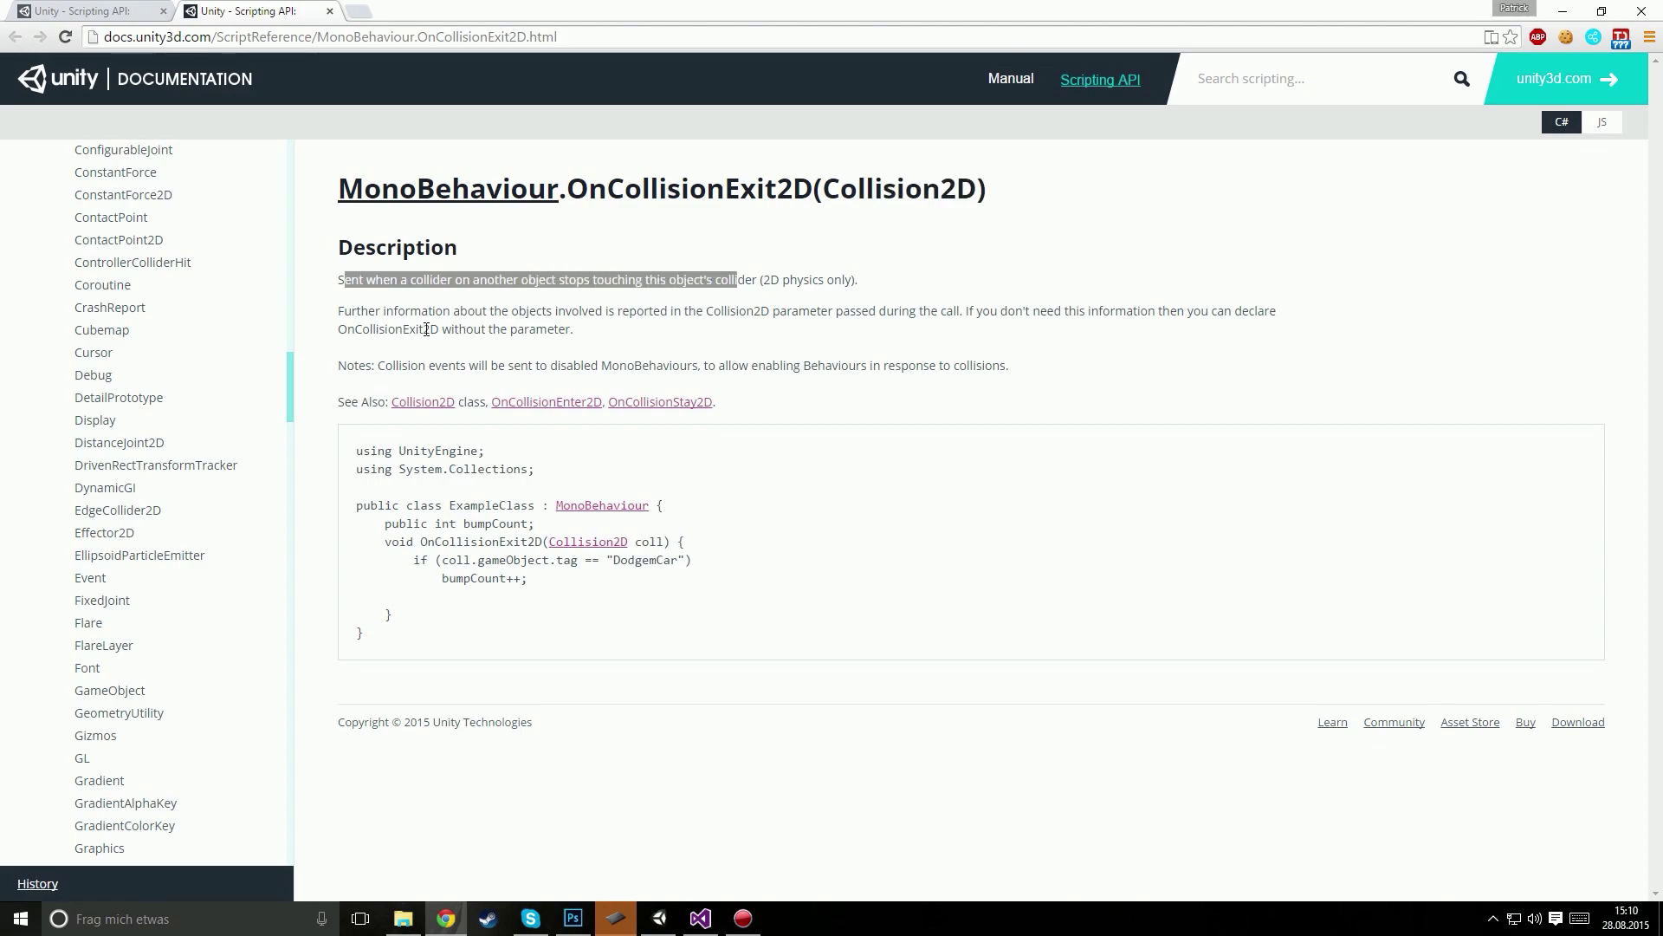
{"action": "left_click_drag", "start_coordinate": [362, 310], "coordinate": [537, 312]}
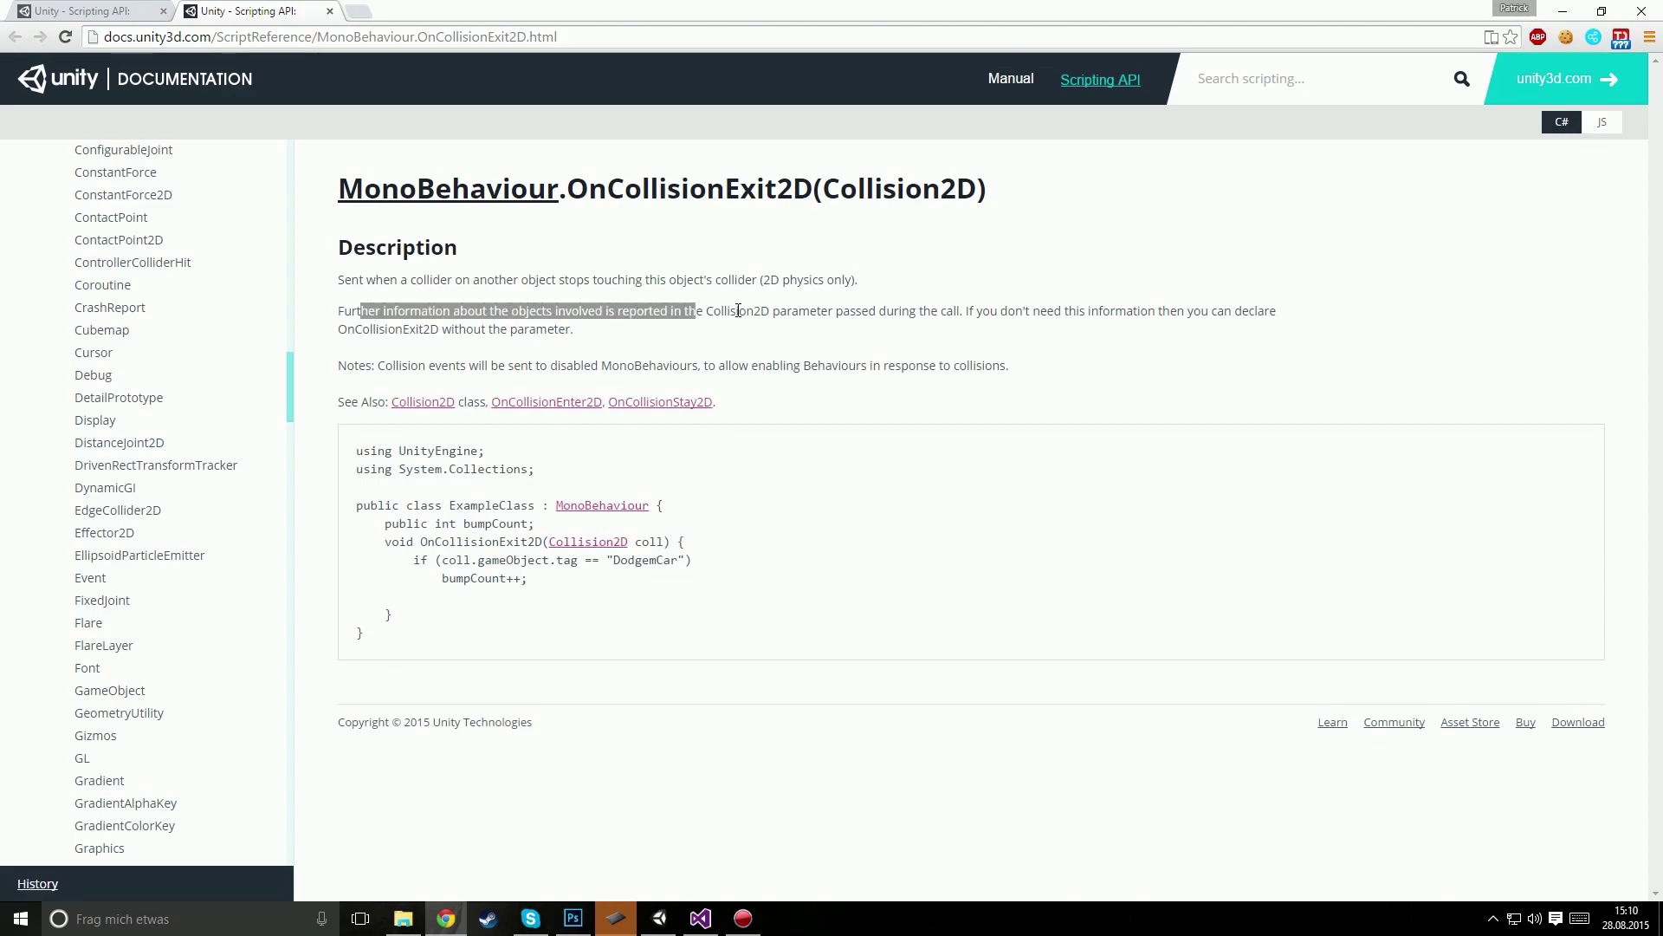
{"action": "mouse_move", "coordinate": [536, 312]}
{"action": "left_mouse_down"}
{"action": "mouse_move", "coordinate": [1008, 315]}
{"action": "mouse_move", "coordinate": [972, 328]}
{"action": "left_mouse_up"}
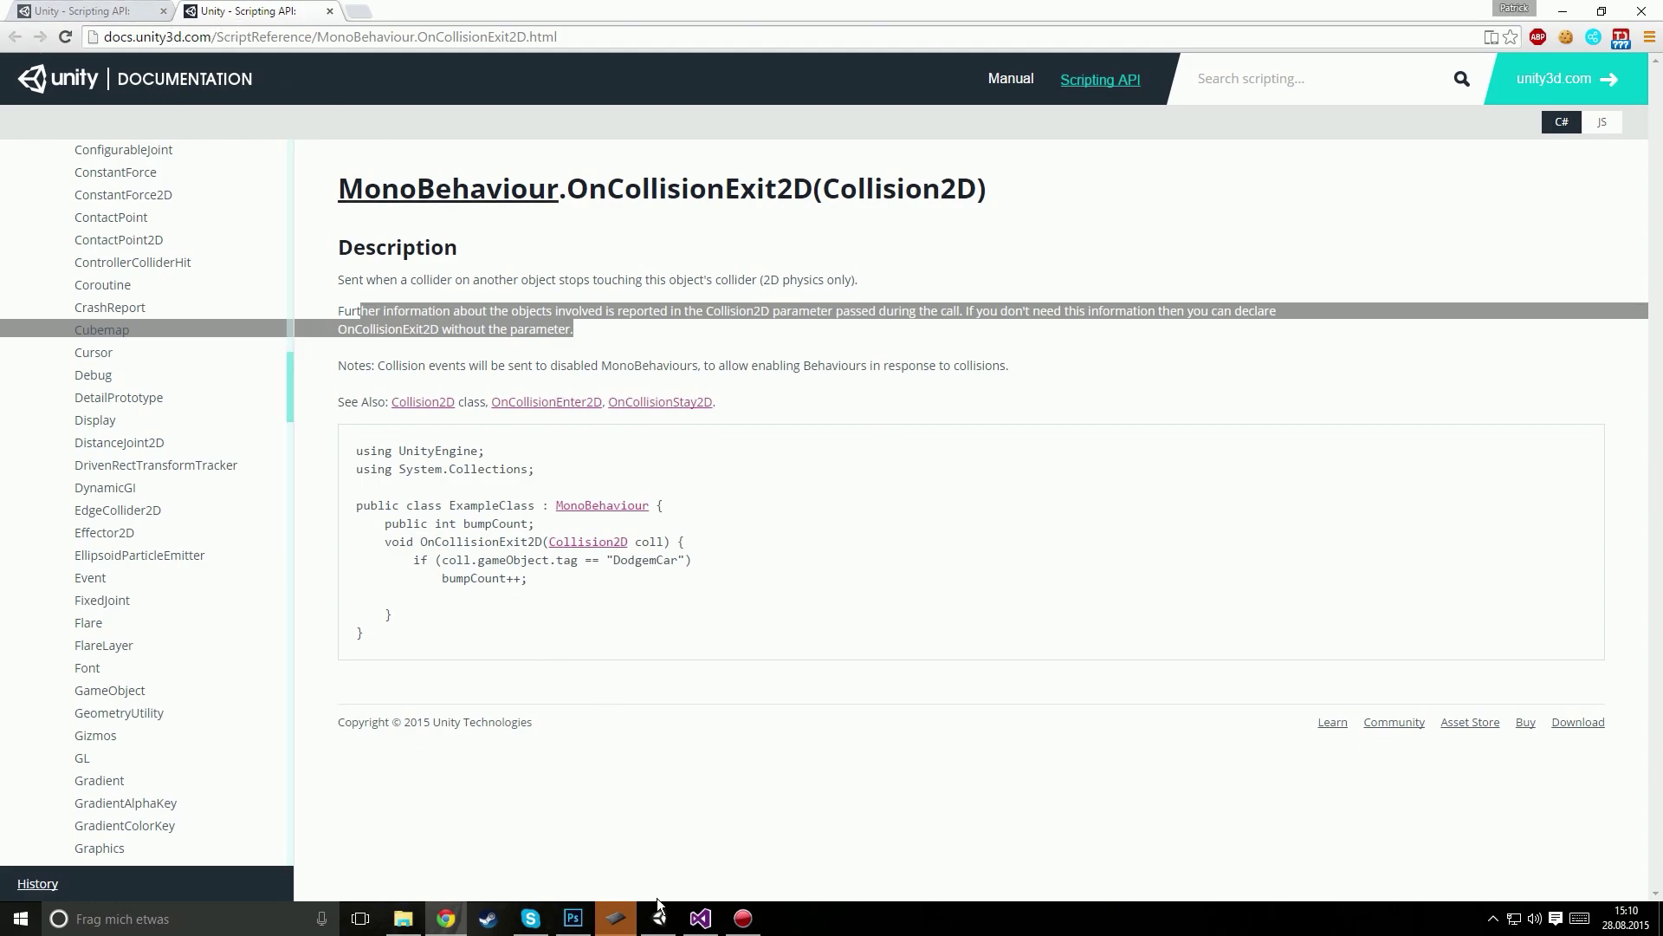
{"action": "left_click", "coordinate": [700, 918]}
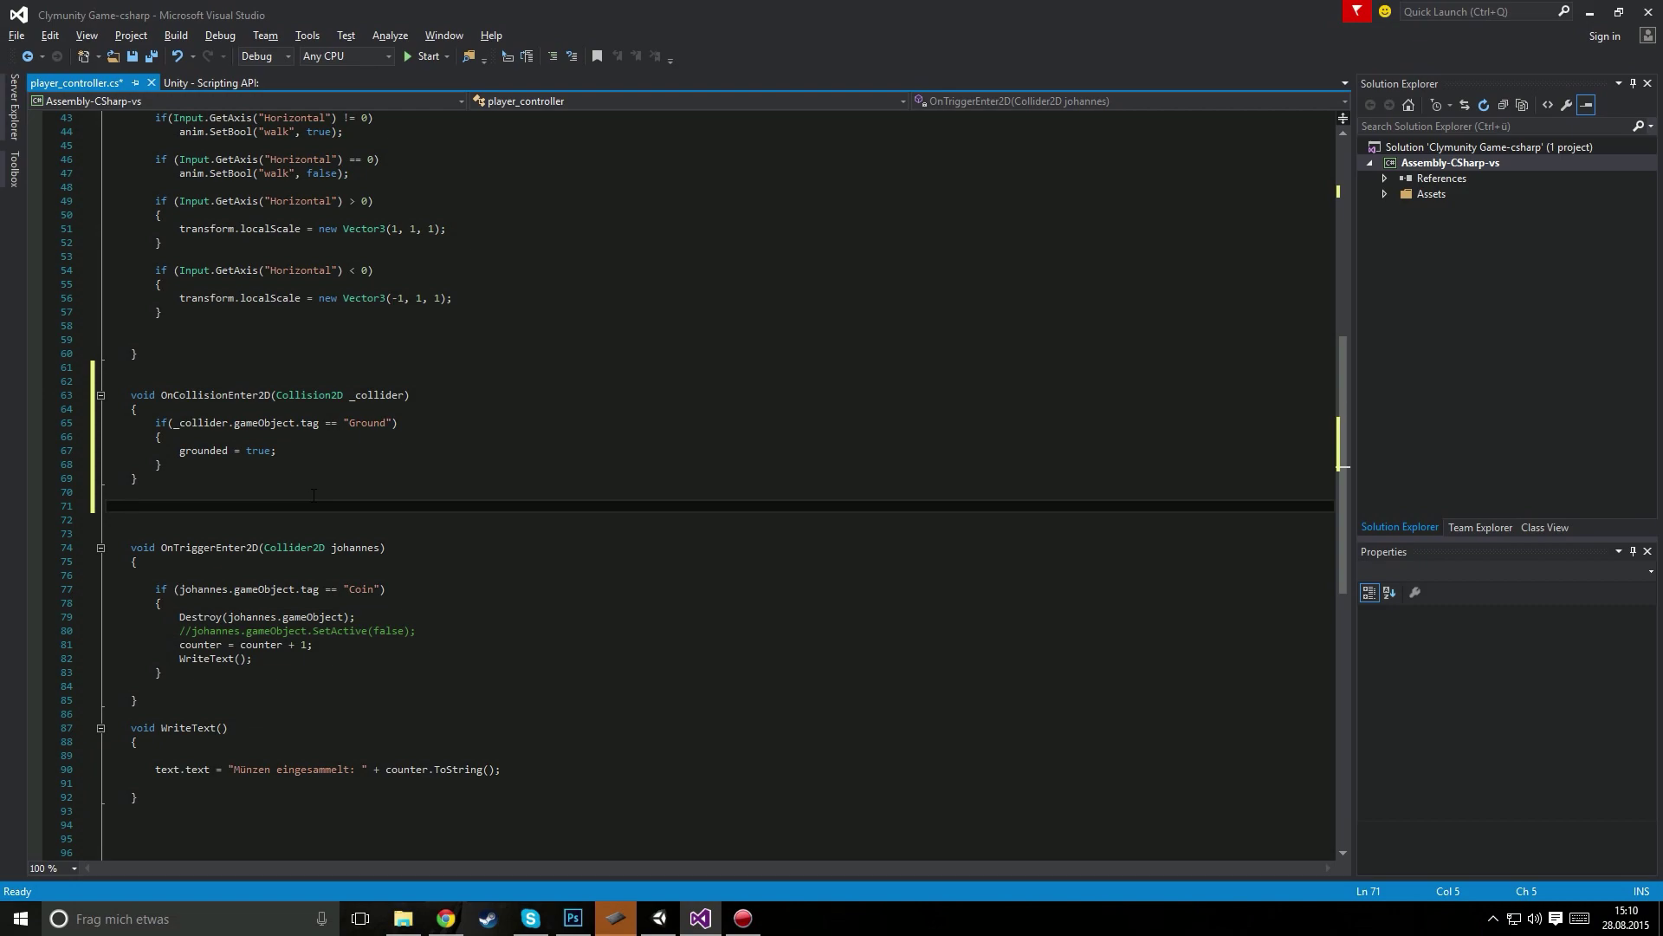
Step: Declare void OnCollisionExit2D(Collision2D _collider) with an empty body
{"action": "type", "text": "void On"}
{"action": "type", "text": "Collu"}
{"action": "key", "text": "BackSpace"}
{"action": "type", "text": "i"}
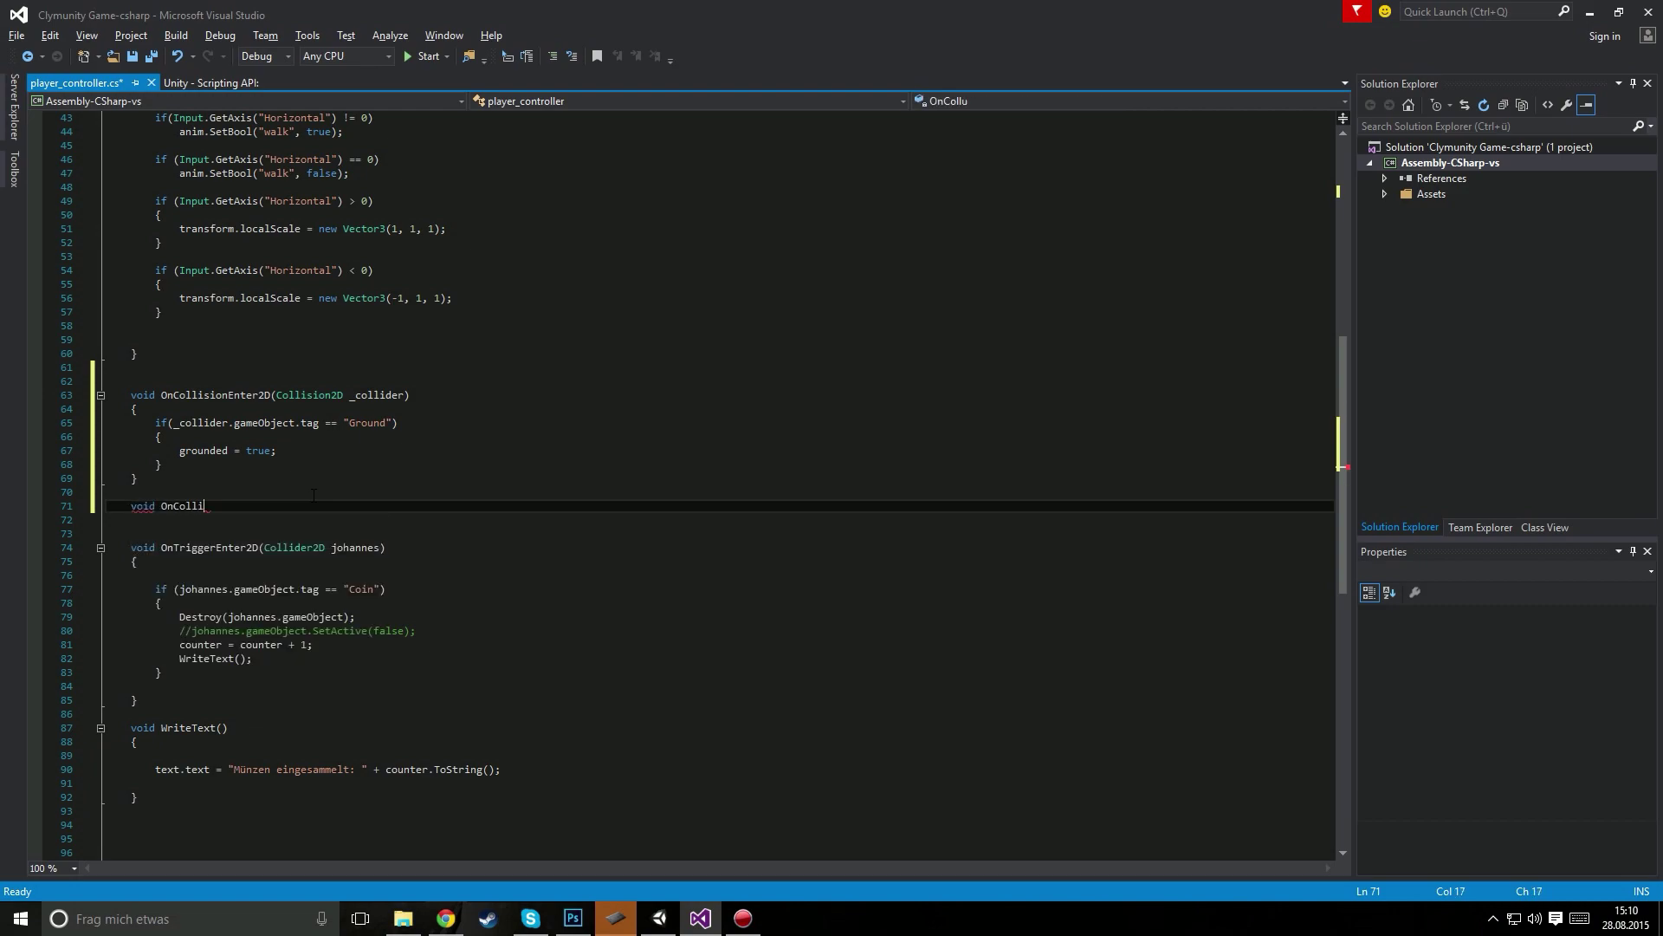
{"action": "type", "text": "sion"}
{"action": "type", "text": "Exit2D"}
{"action": "type", "text": "(Co"}
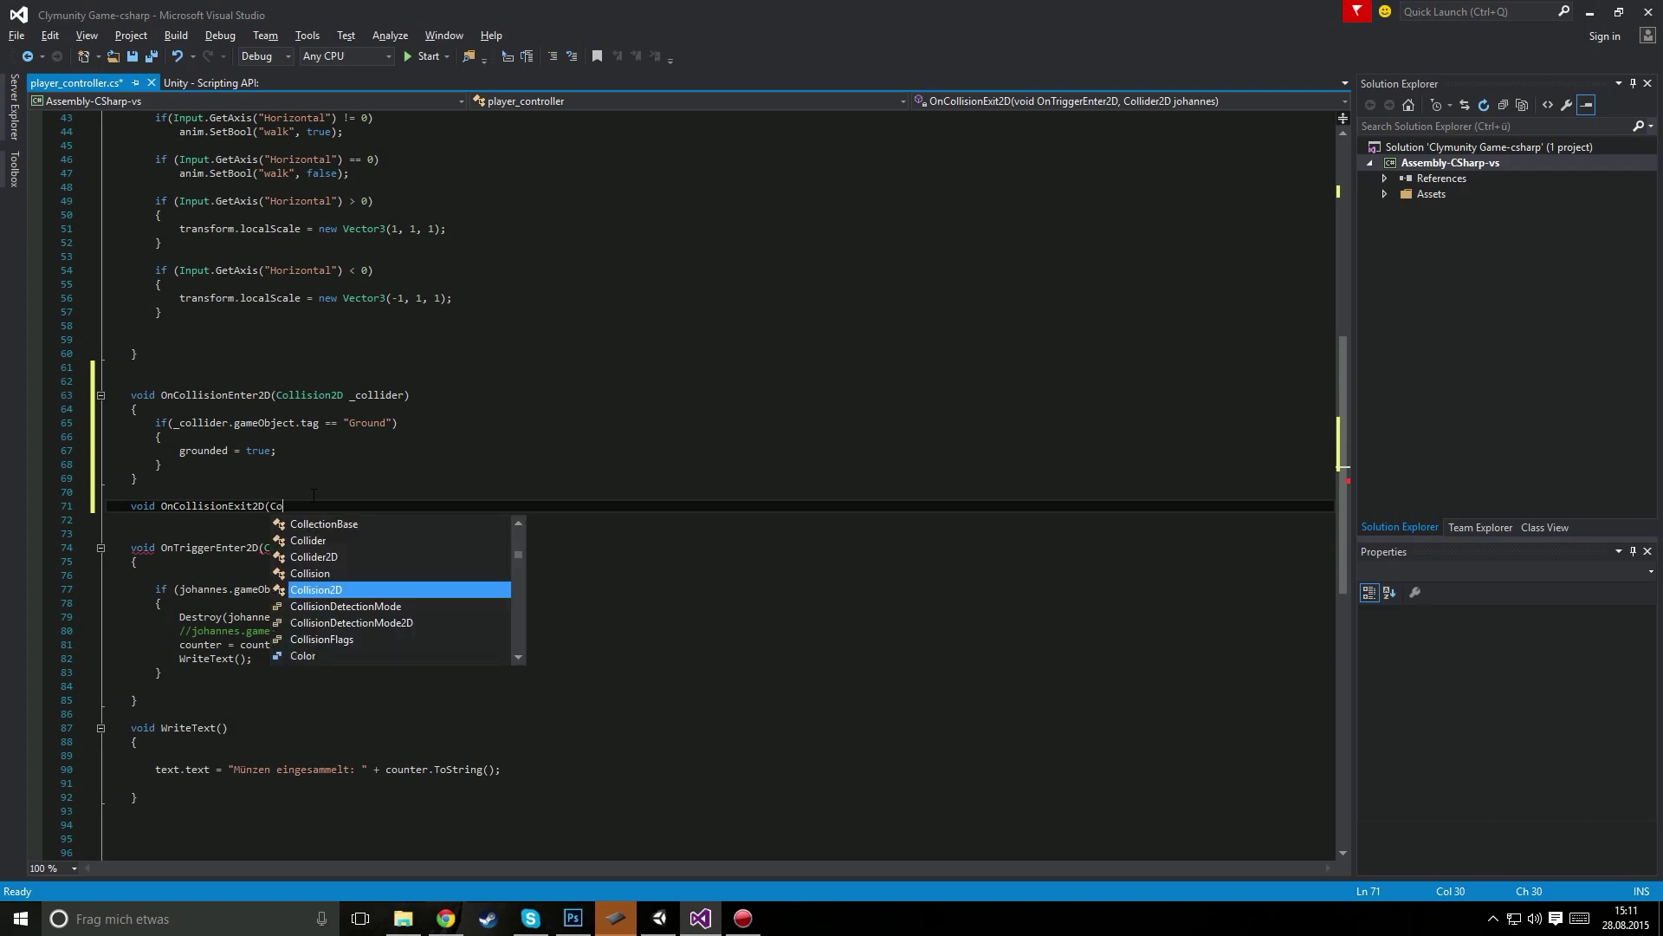
{"action": "type", "text": "l"}
{"action": "key", "text": "Tab"}
{"action": "type", "text": "_"}
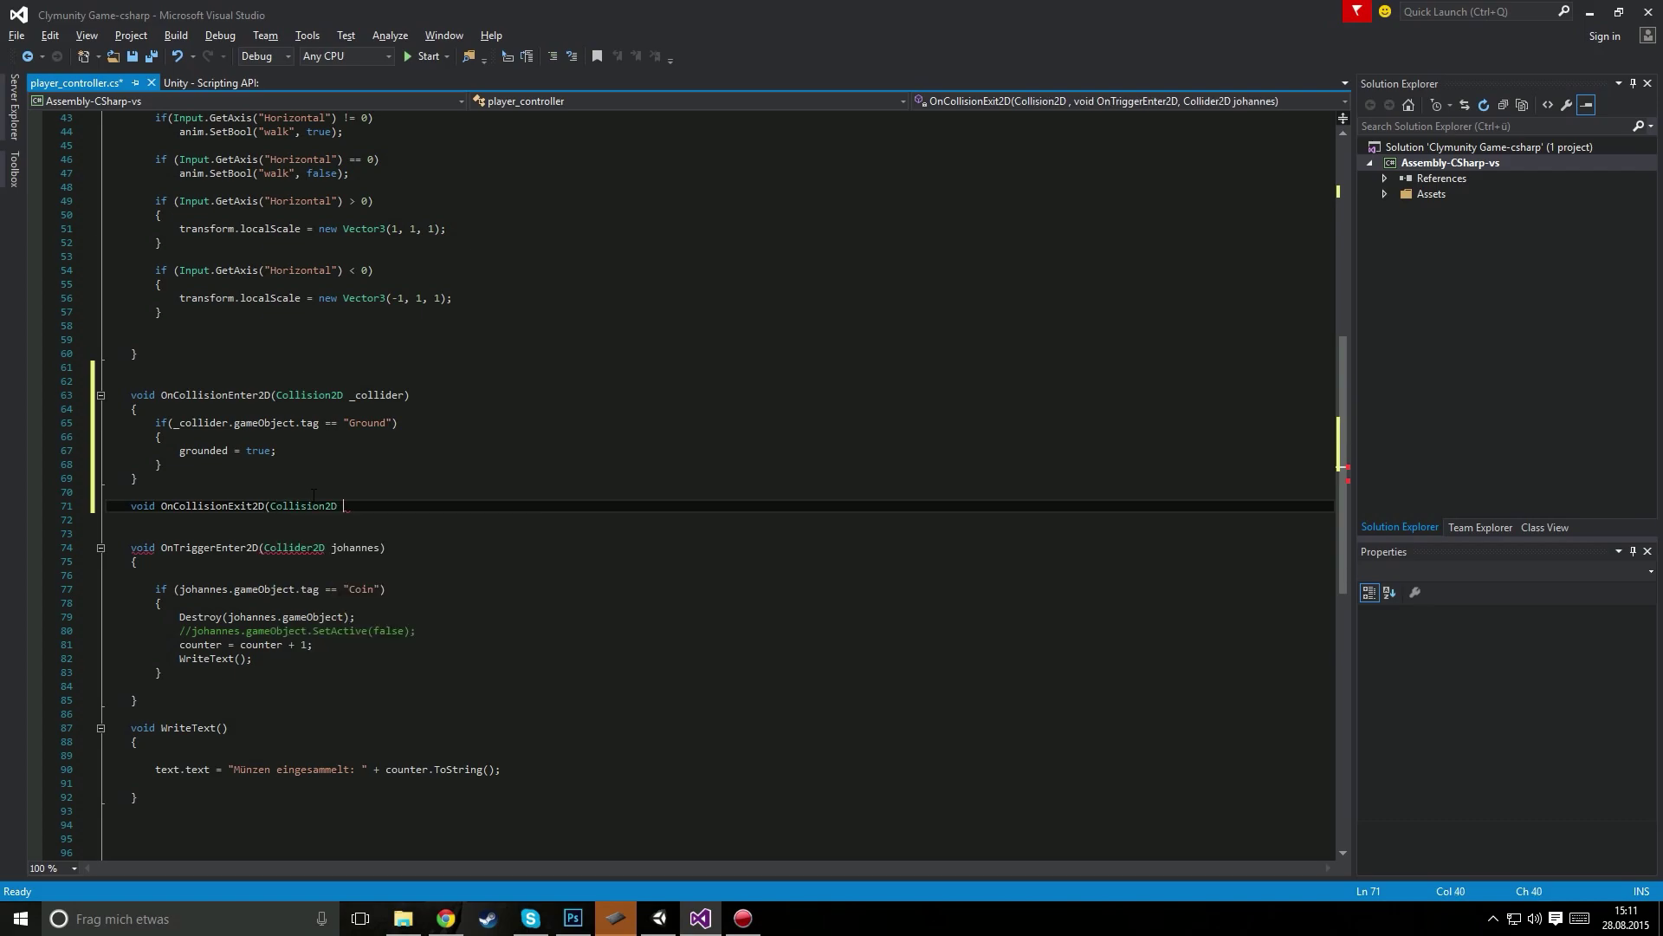
{"action": "type", "text": "collid"}
{"action": "type", "text": "er)"}
{"action": "key", "text": "Return"}
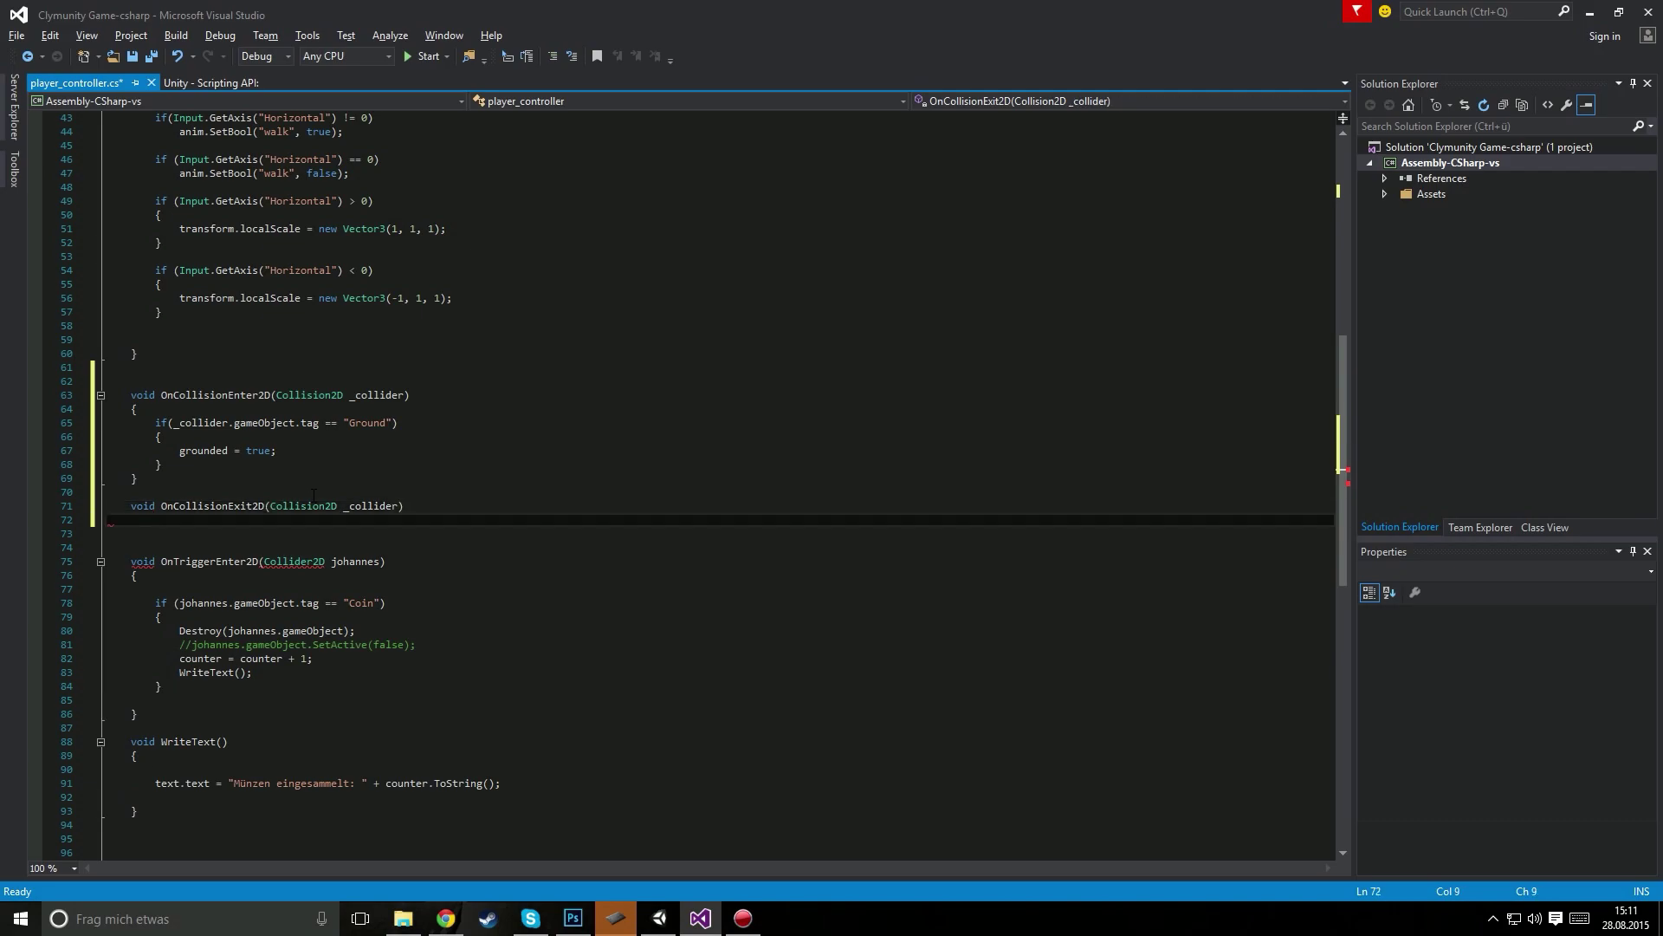
{"action": "type", "text": "{ }"}
{"action": "key", "text": "Return"}
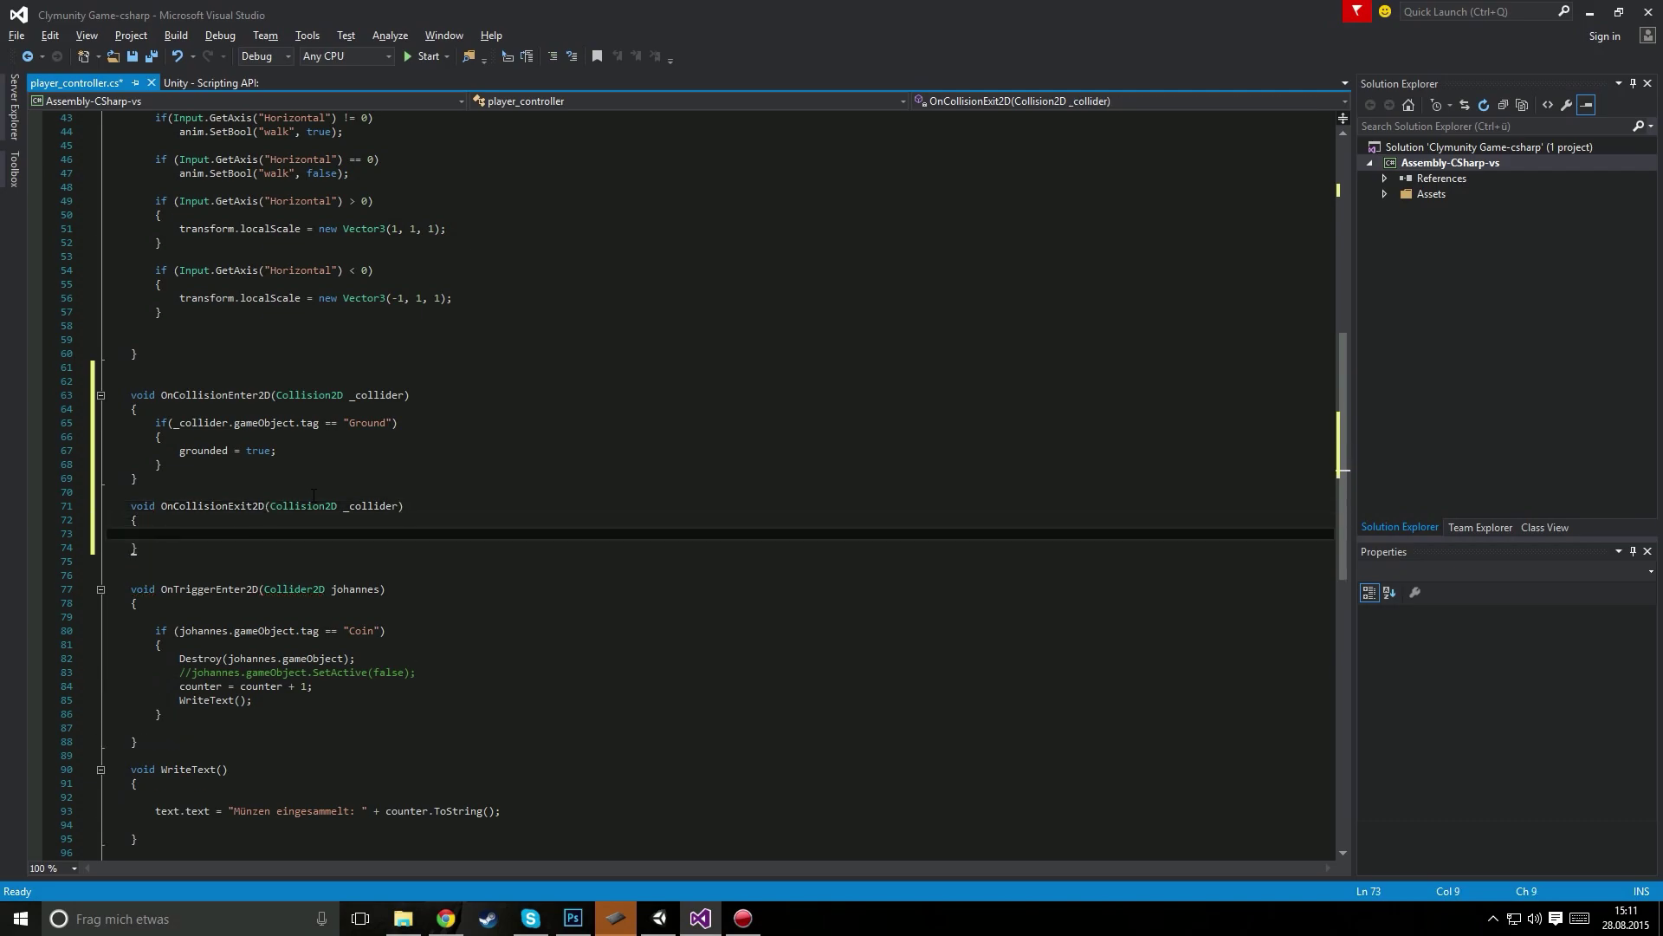
Step: Paste the Ground tag check into the exit method and change it to grounded = false
{"action": "type", "text": "if("}
{"action": "left_click_drag", "start_coordinate": [163, 465], "coordinate": [156, 425]}
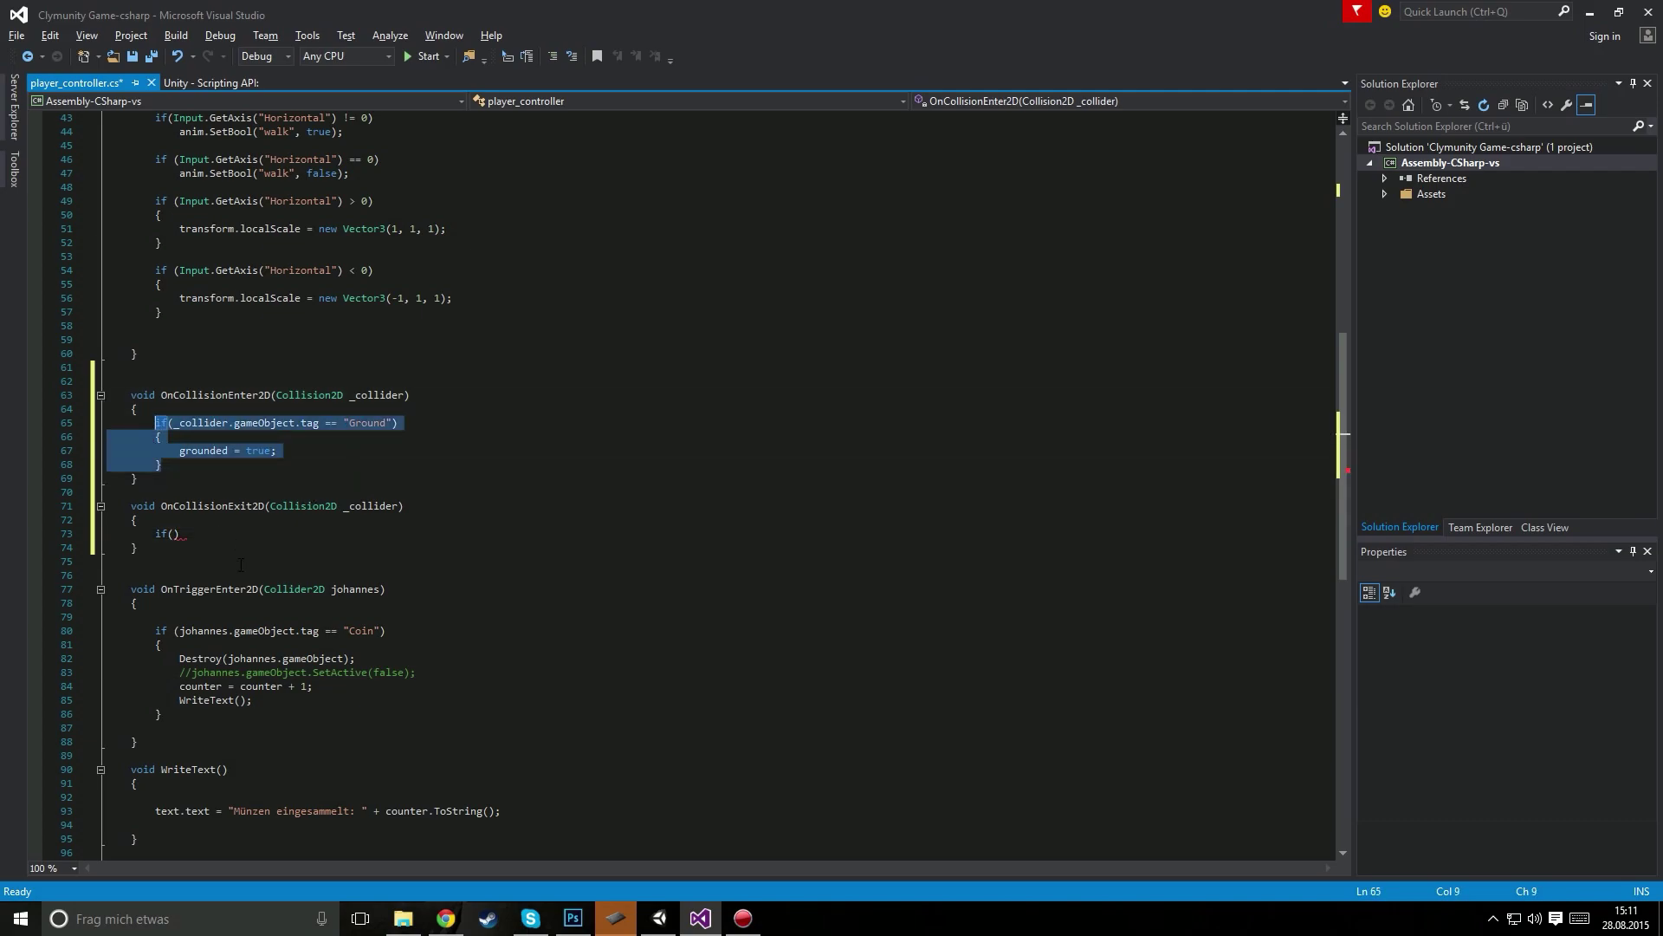
{"action": "left_click", "coordinate": [227, 535]}
{"action": "key", "text": "BackSpace"}
{"action": "key", "text": "BackSpace"}
{"action": "key", "text": "BackSpace"}
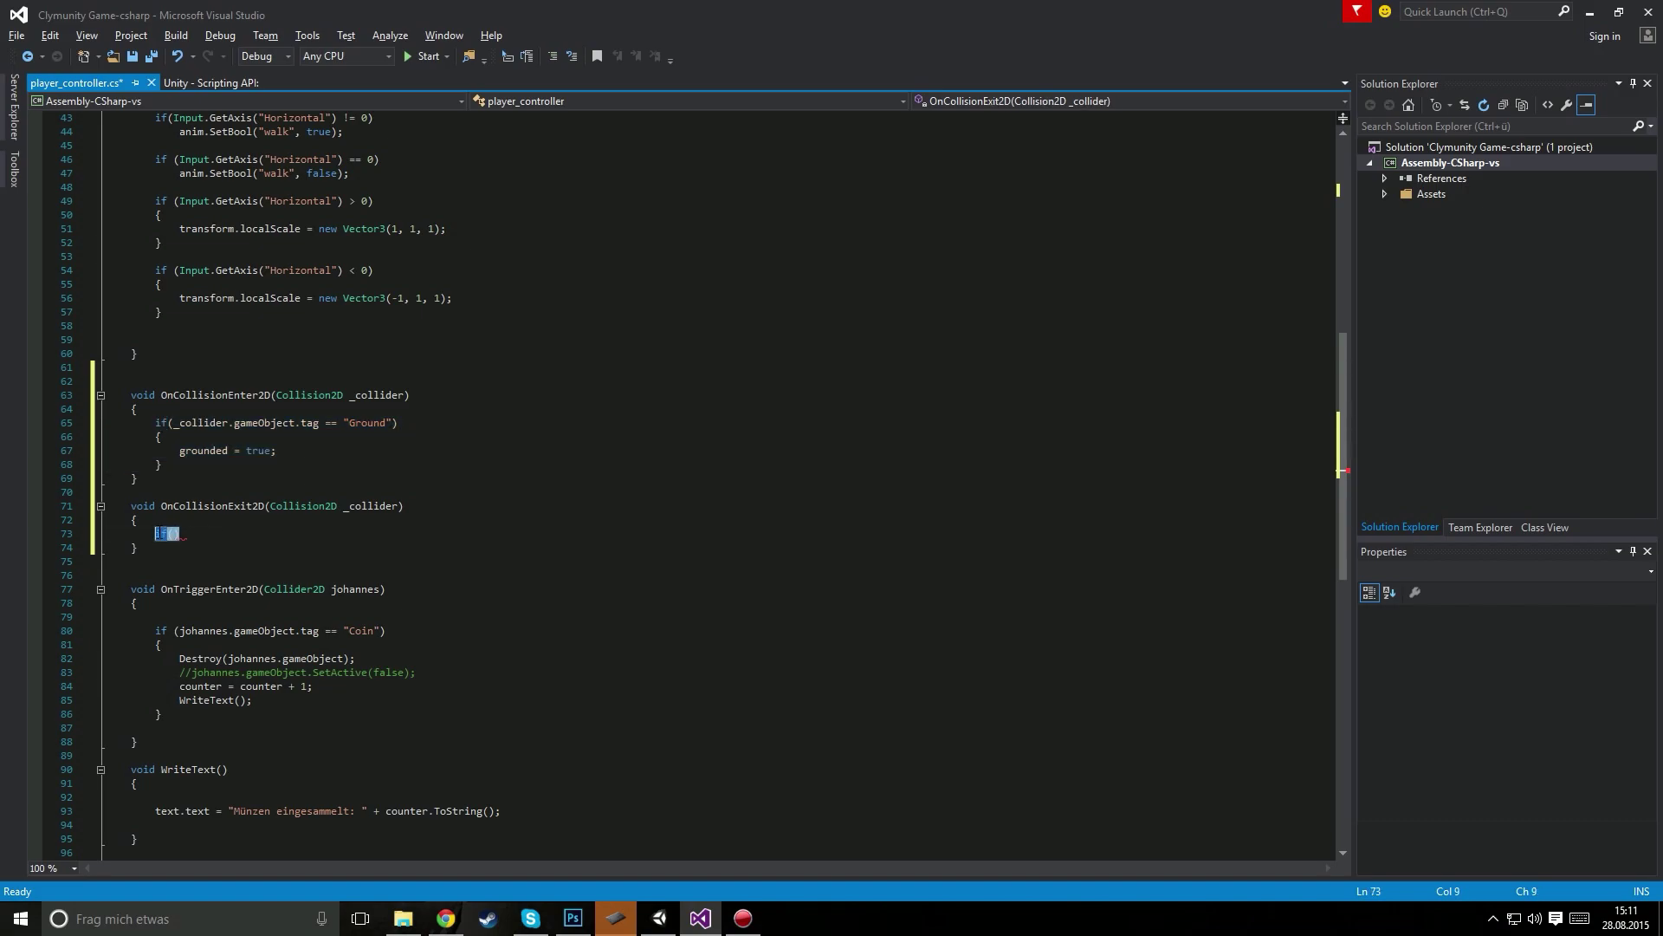
{"action": "type", "text": "if (_collider.gameObject.tag == \"Ground\")         {             grounded = true;         }"}
{"action": "left_click", "coordinate": [295, 562]}
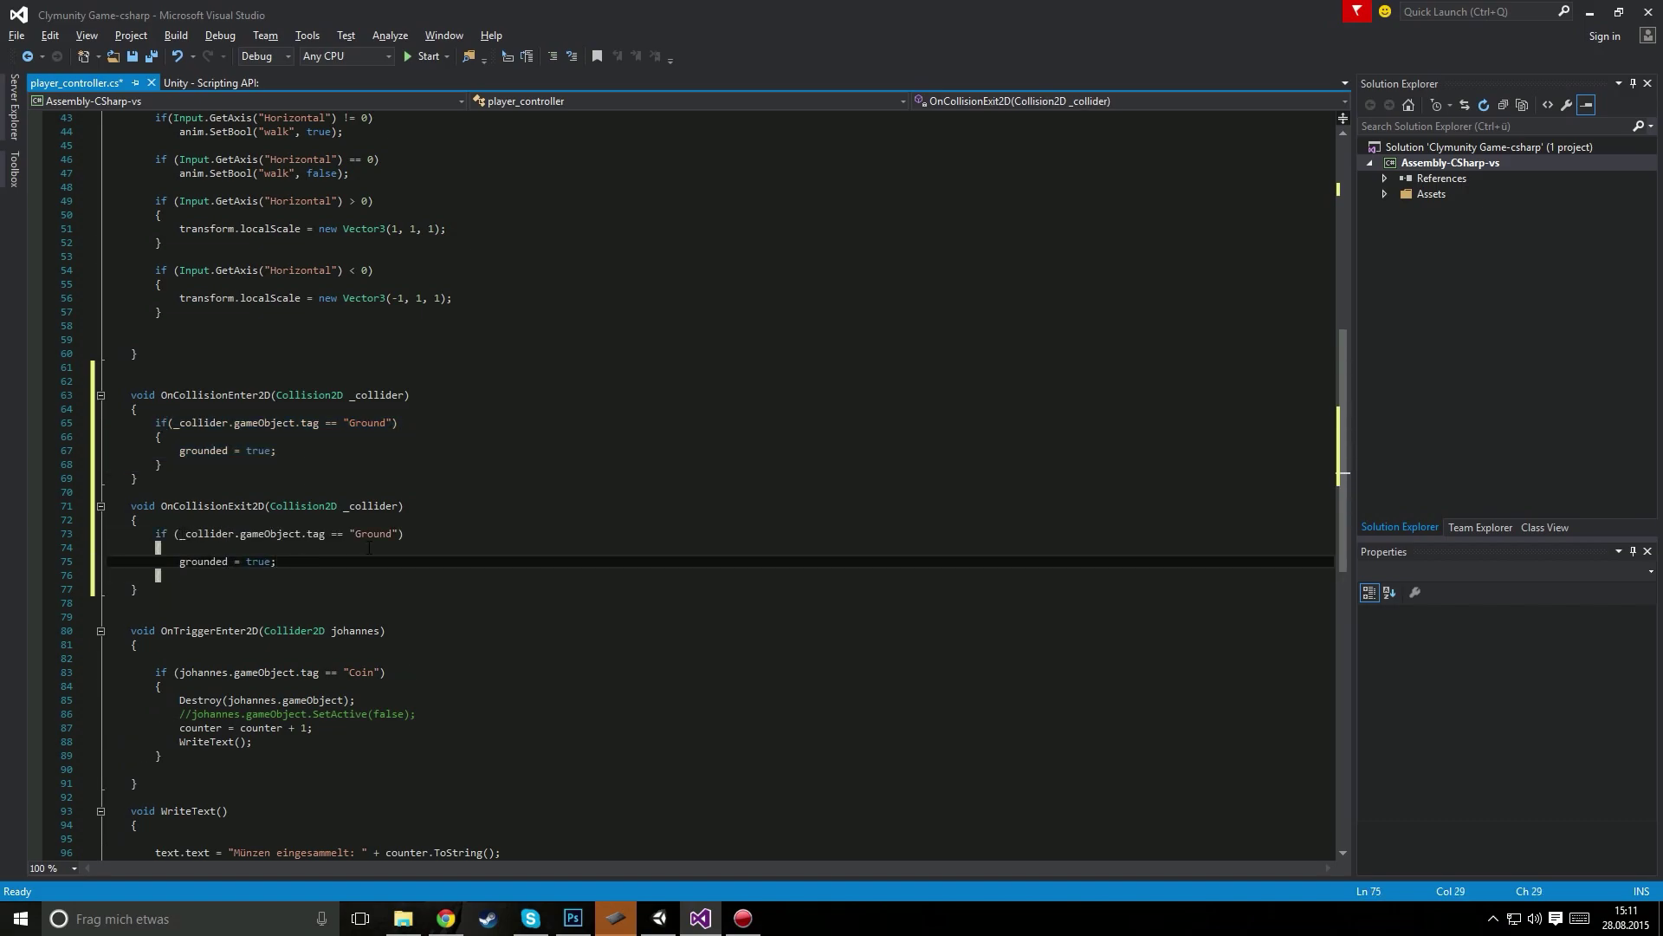
{"action": "key", "text": "Left"}
{"action": "key", "text": "BackSpace"}
{"action": "key", "text": "BackSpace"}
{"action": "key", "text": "BackSpace"}
{"action": "type", "text": "fals"}
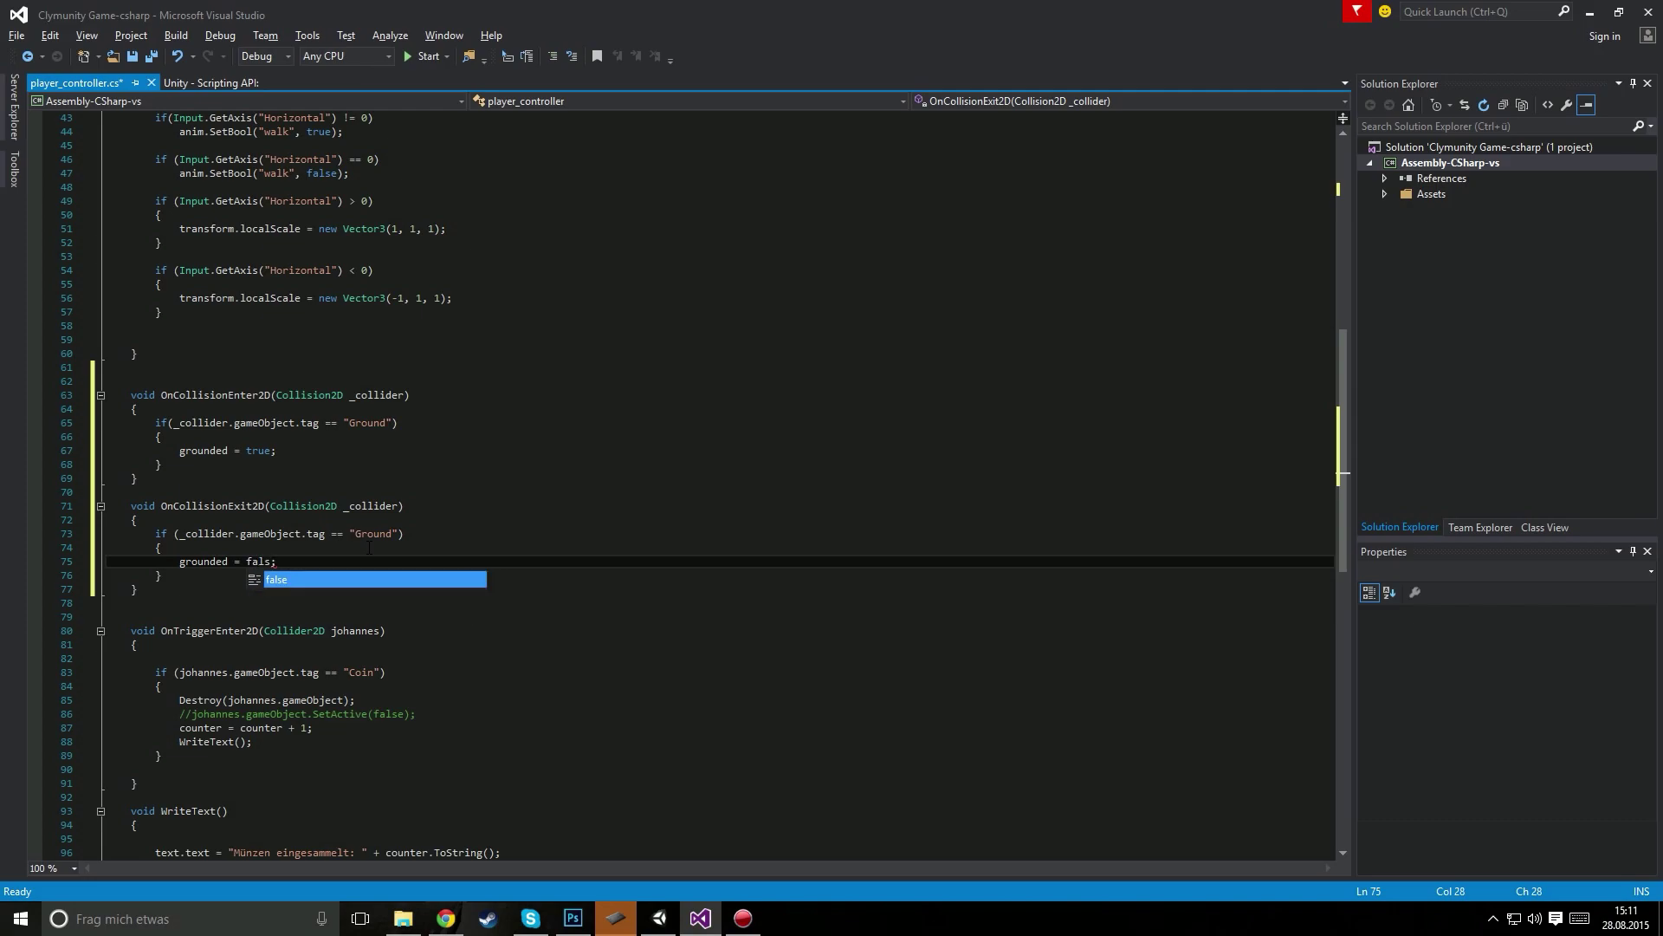
{"action": "type", "text": "e"}
{"action": "left_click", "coordinate": [398, 459]}
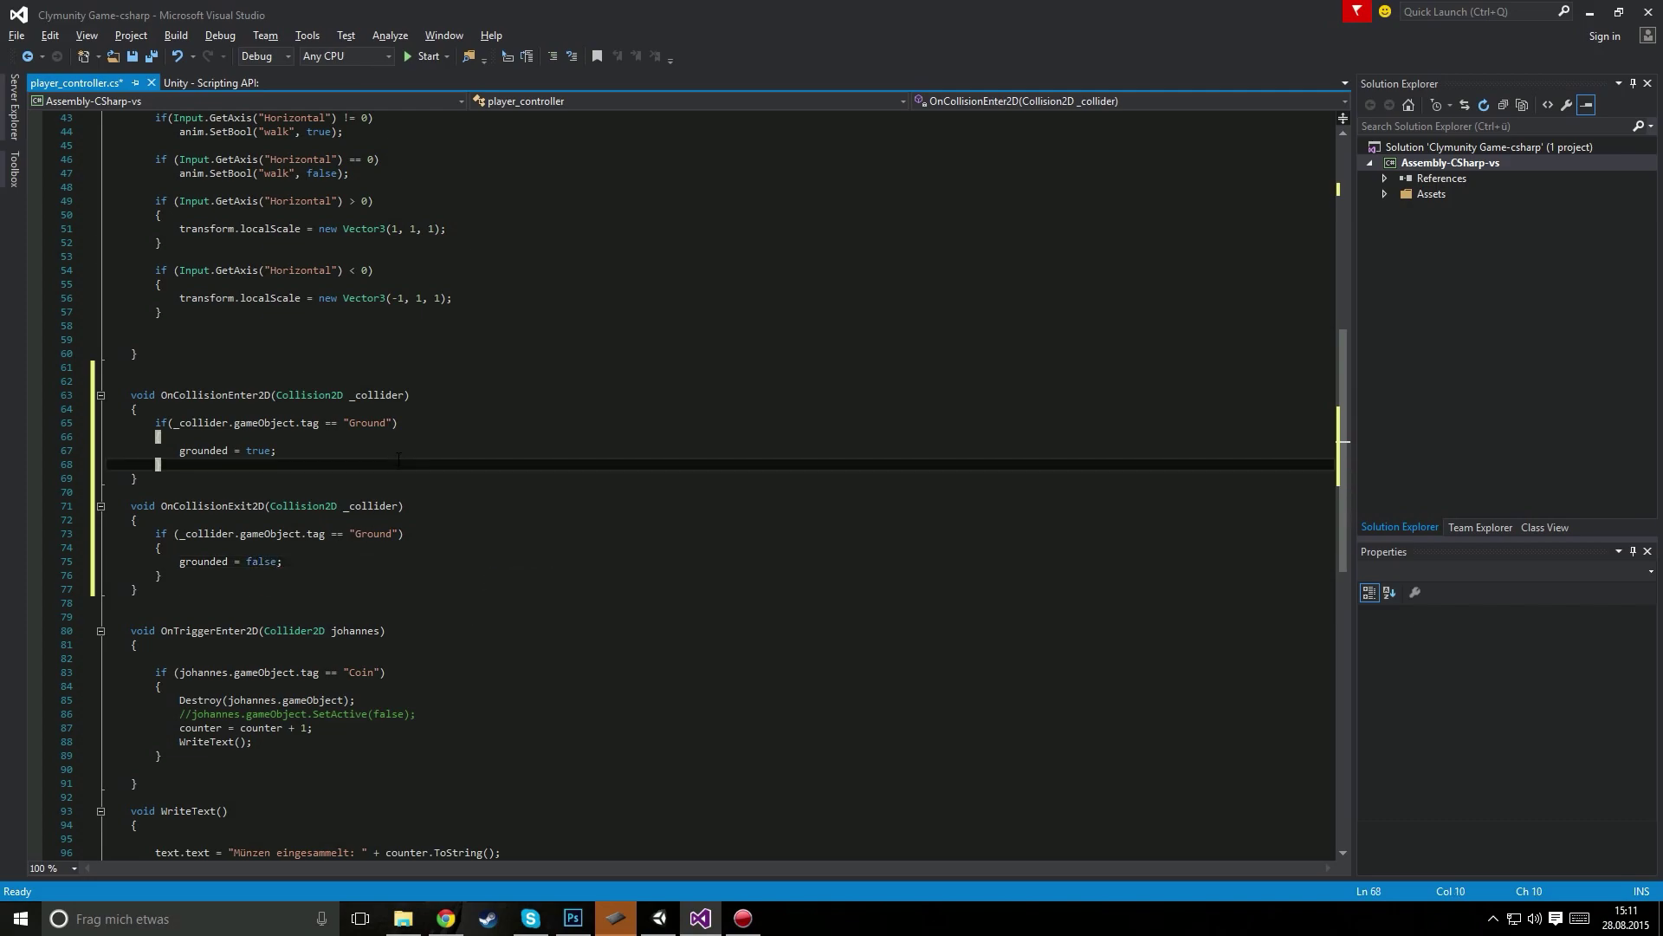
Step: Compare the enter and exit Ground checks and save player_controller.cs
{"action": "mouse_move", "coordinate": [242, 396]}
{"action": "left_mouse_down"}
{"action": "mouse_move", "coordinate": [409, 426]}
{"action": "mouse_move", "coordinate": [409, 450]}
{"action": "left_mouse_up"}
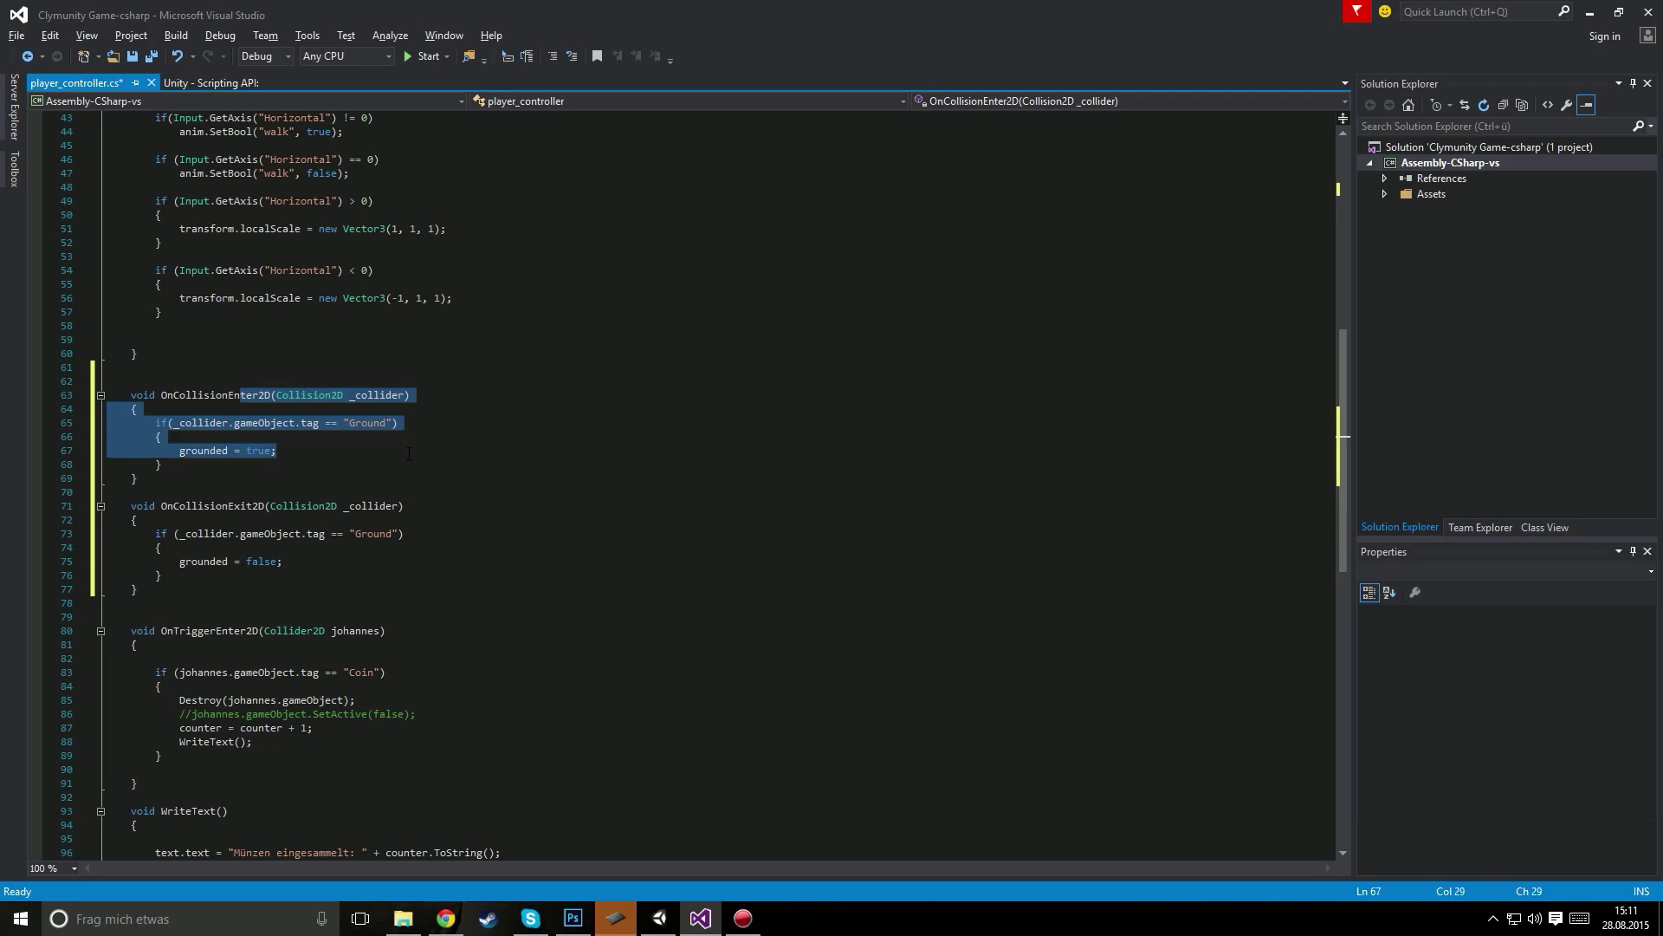
{"action": "left_click_drag", "start_coordinate": [138, 520], "coordinate": [298, 573]}
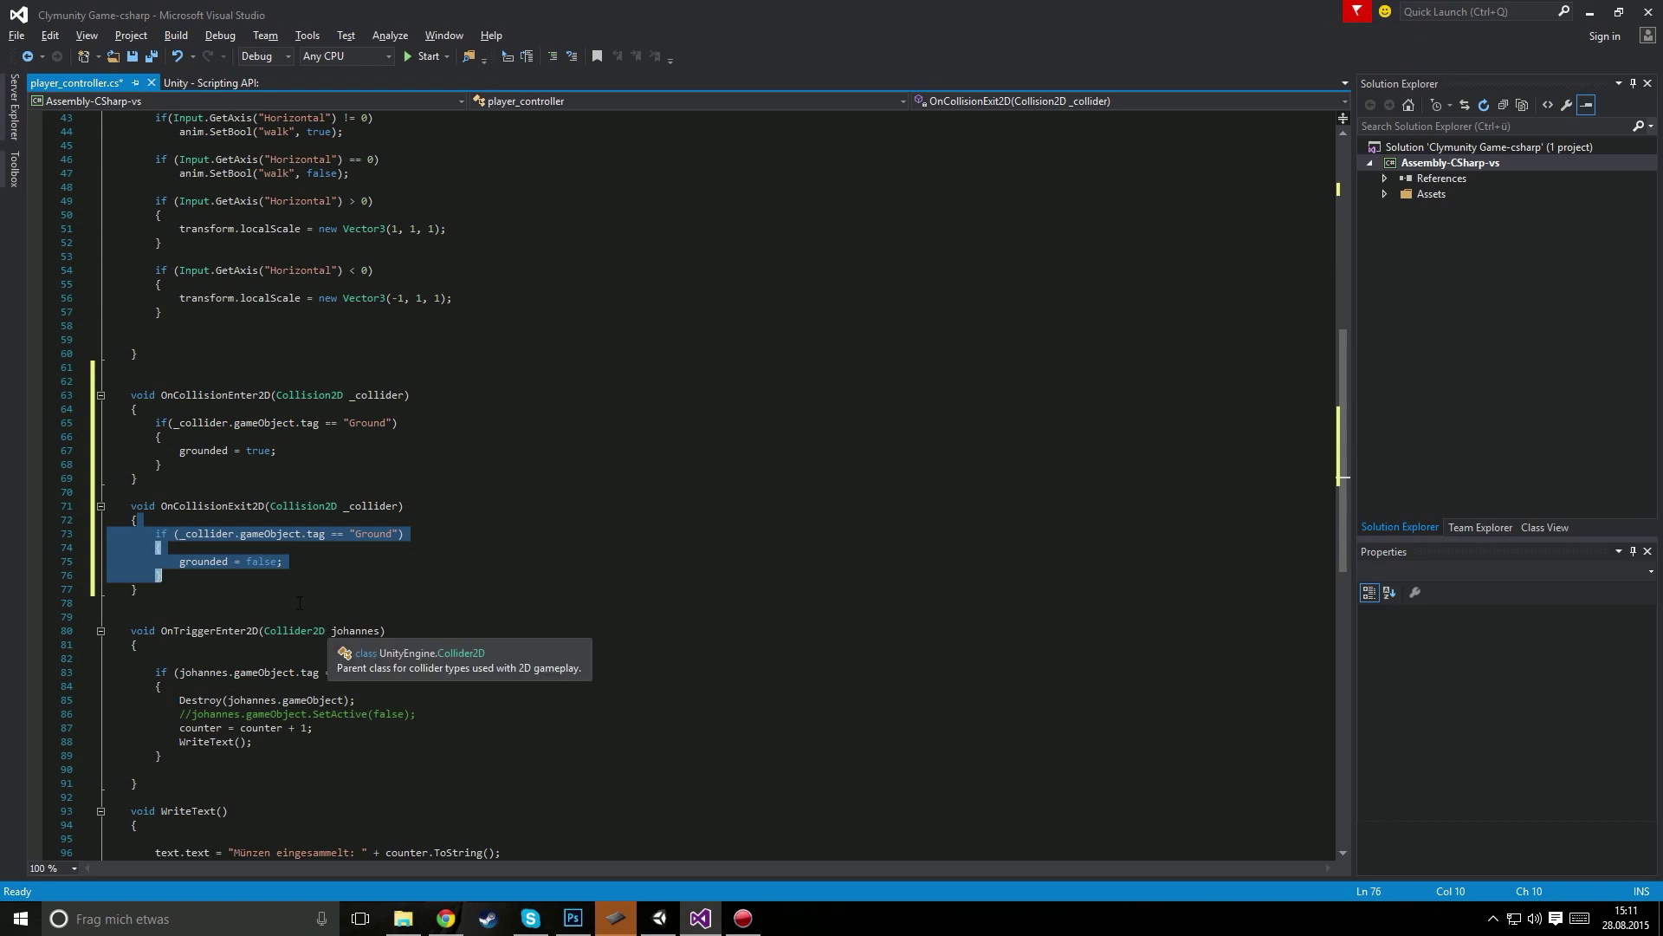
{"action": "key", "text": "ctrl+s"}
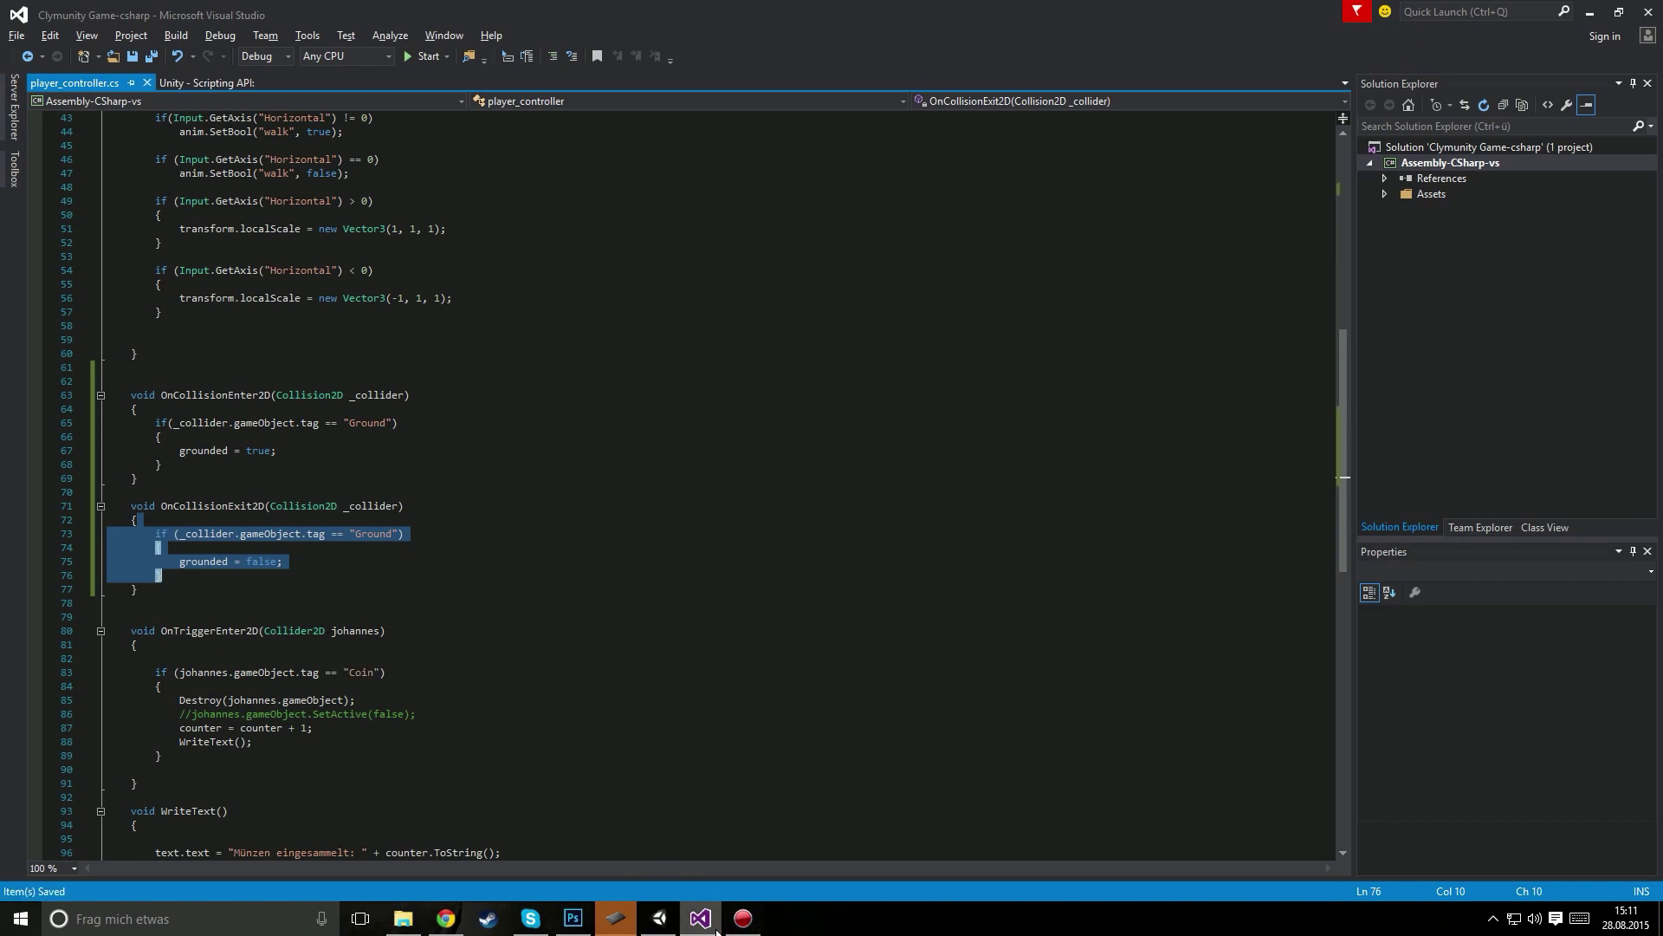
Step: In the Unity editor, select the Bodentextur tile under Ground 1 to inspect its Box Collider 2D
{"action": "left_click", "coordinate": [663, 920]}
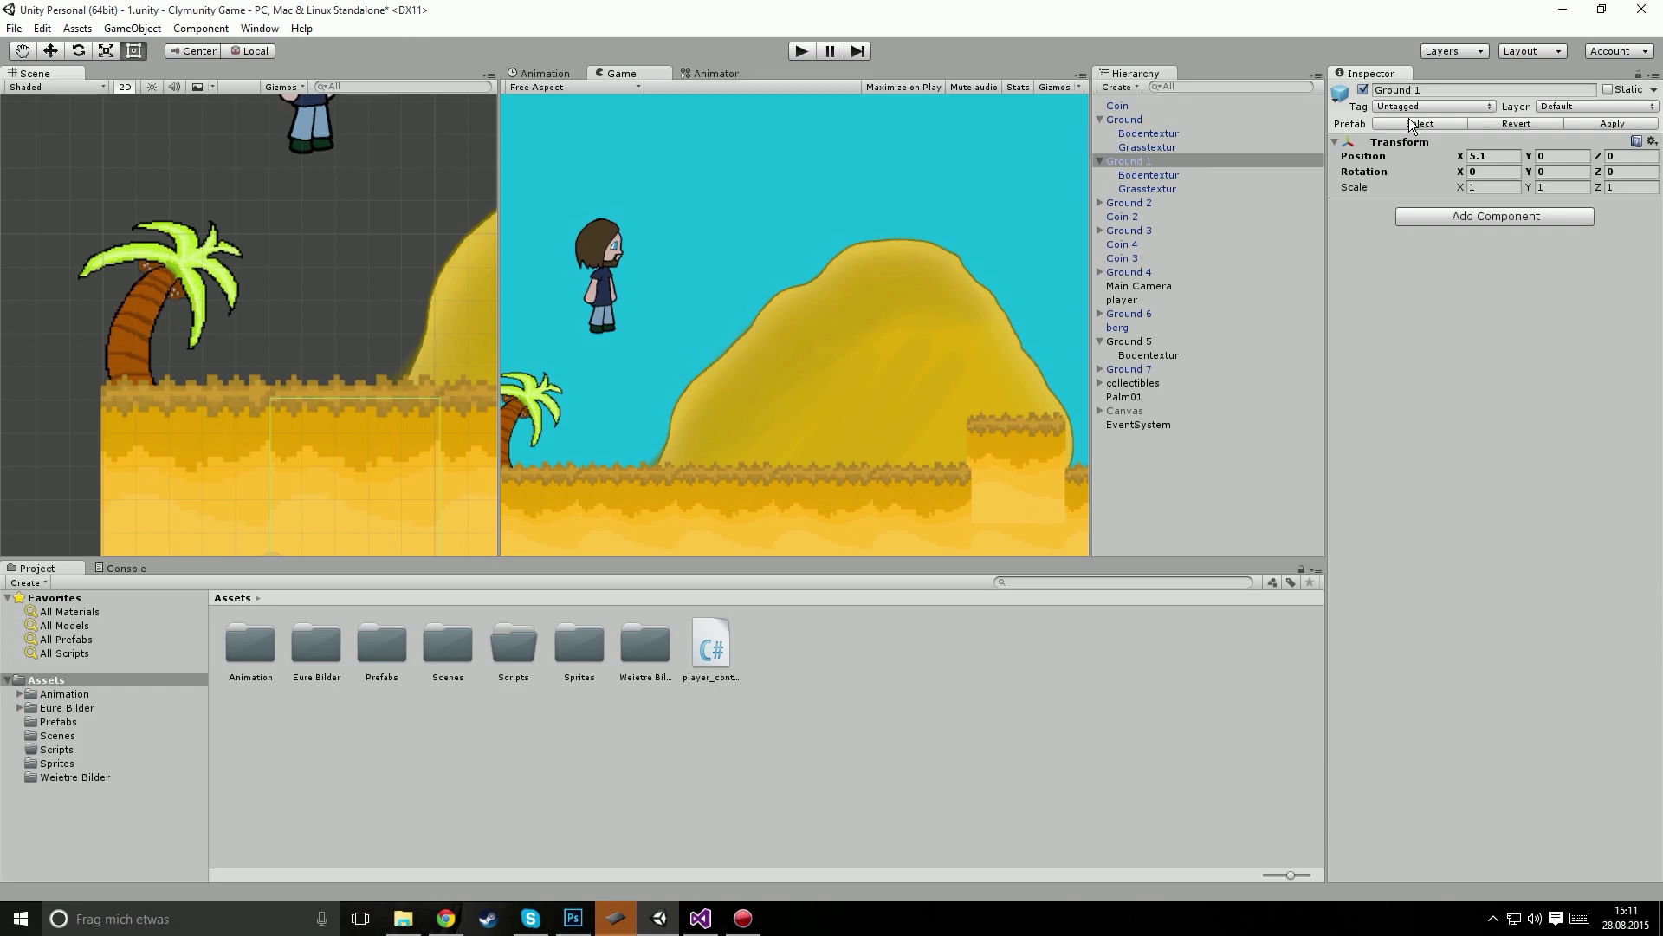
{"action": "left_click", "coordinate": [425, 490]}
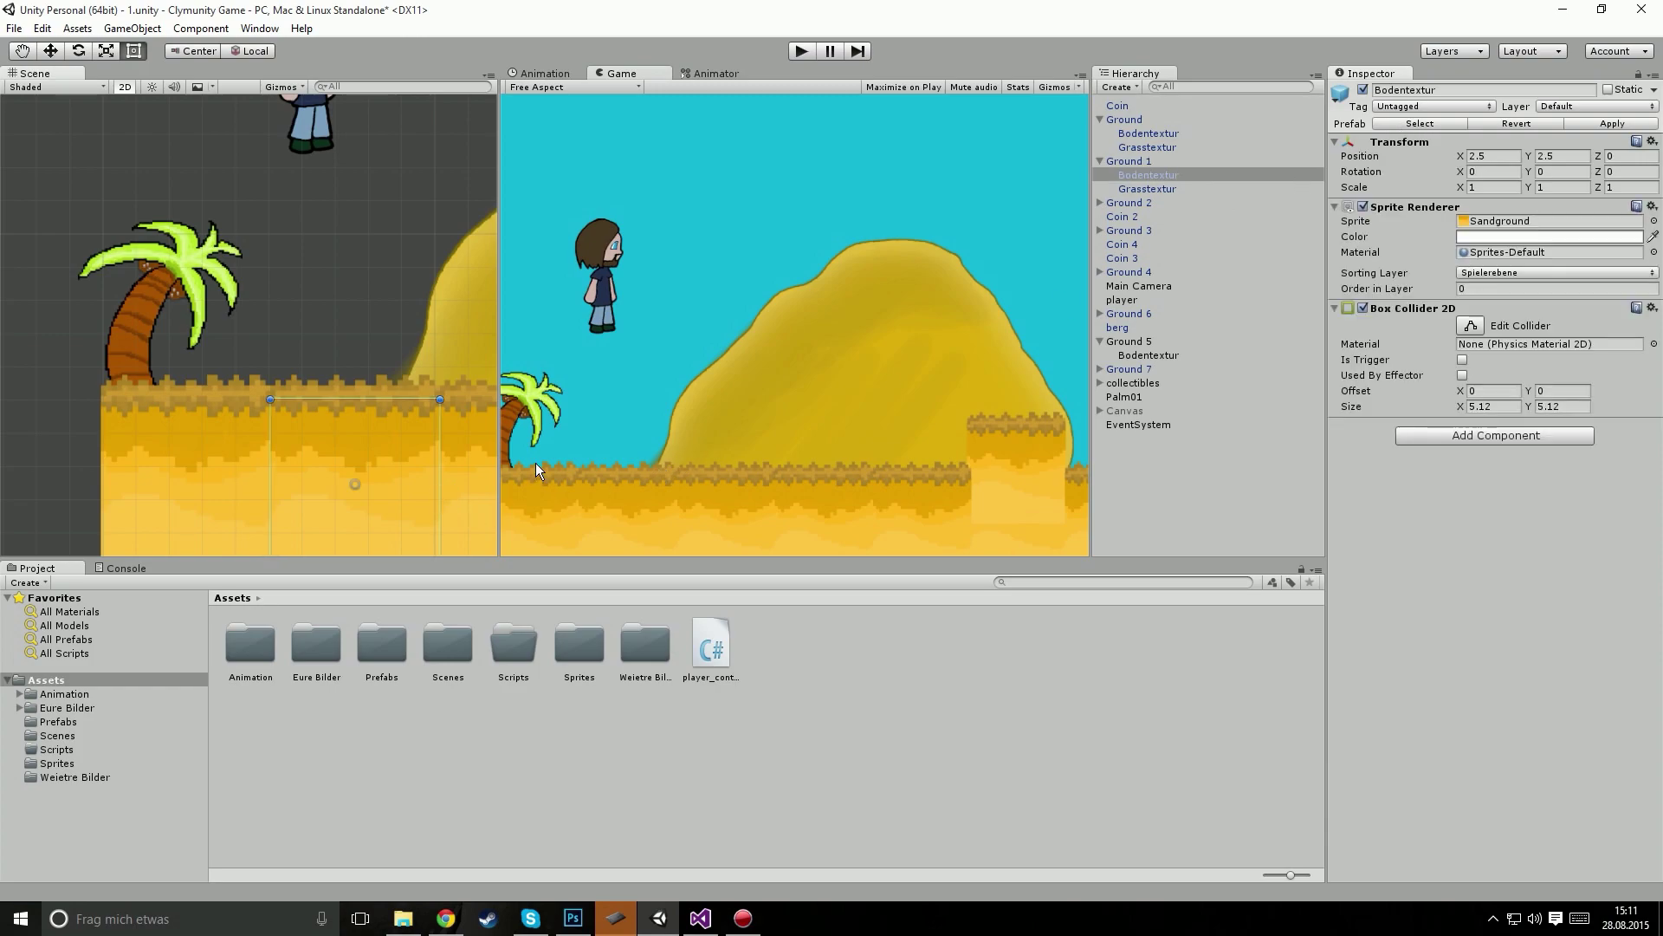
{"action": "left_click", "coordinate": [398, 392]}
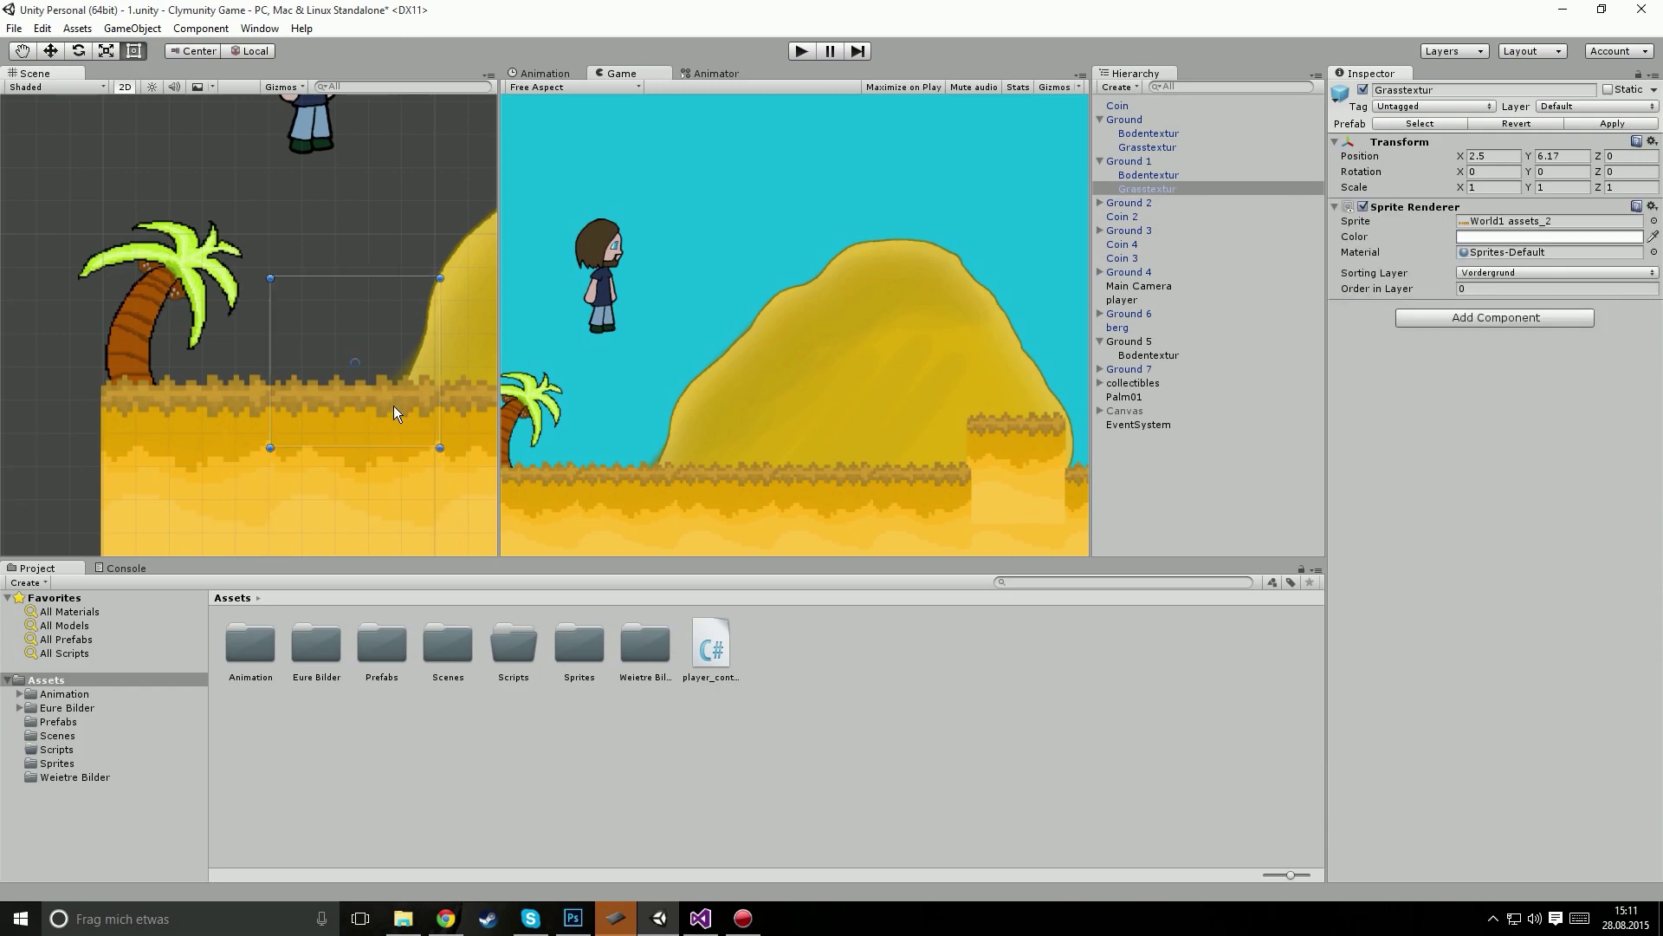
Step: Create a Grounded tag in the Tag 1 slot via Add Tag..., then show the Prefabs folder
{"action": "left_click", "coordinate": [284, 492]}
{"action": "left_click", "coordinate": [1426, 106]}
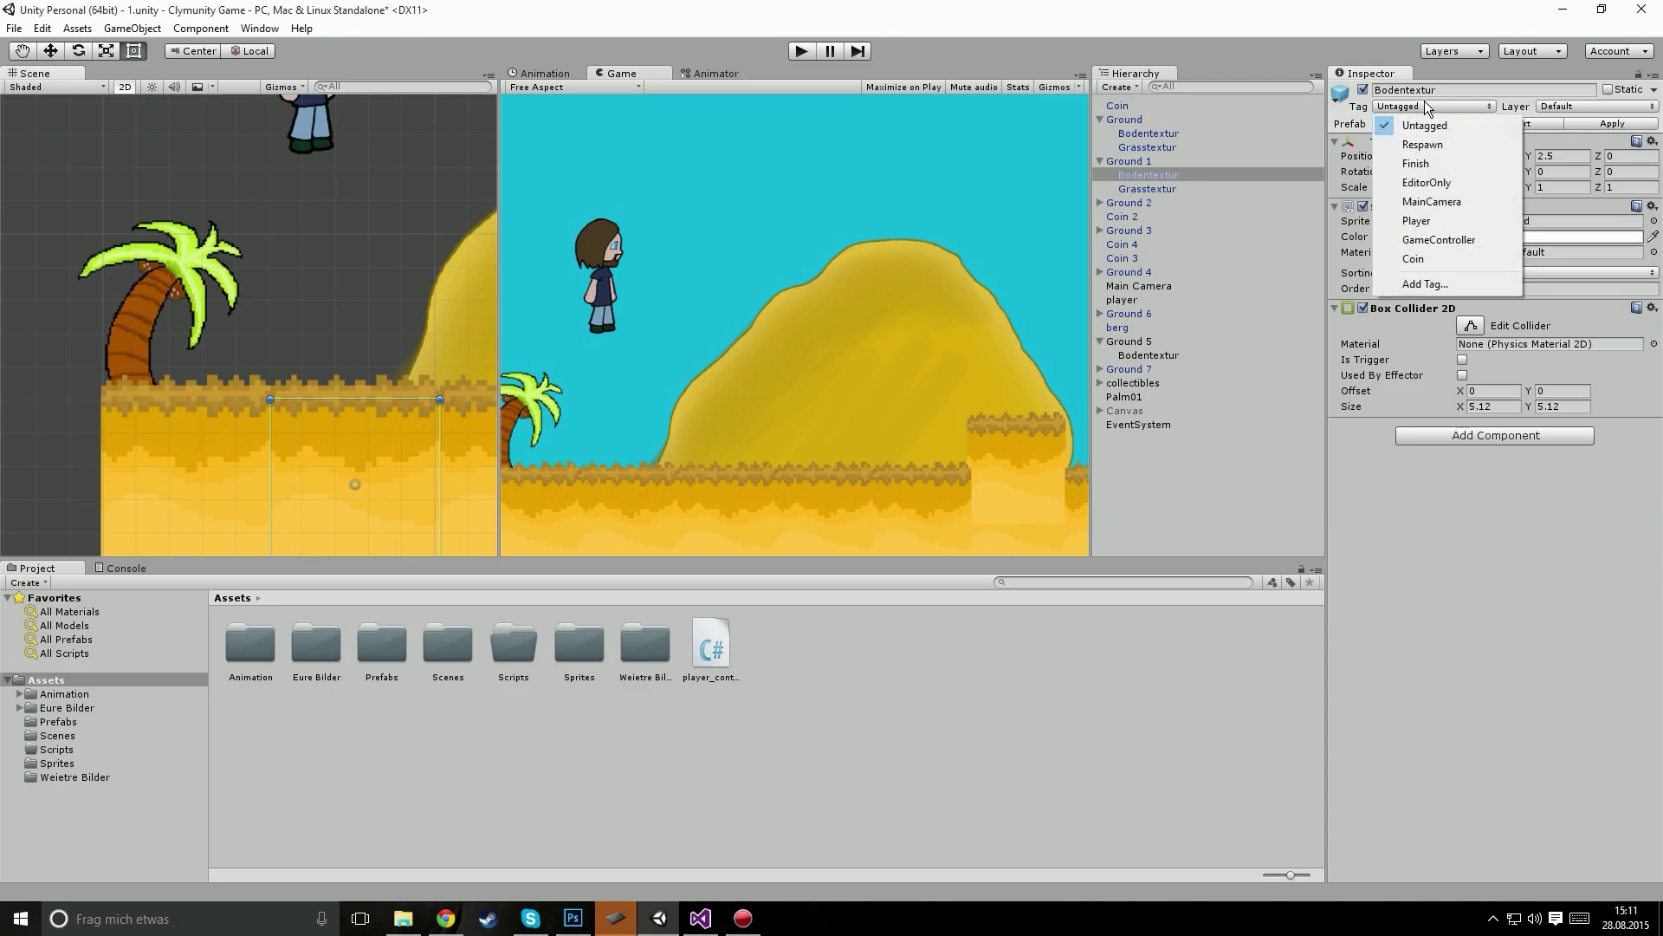
{"action": "left_click", "coordinate": [1441, 283]}
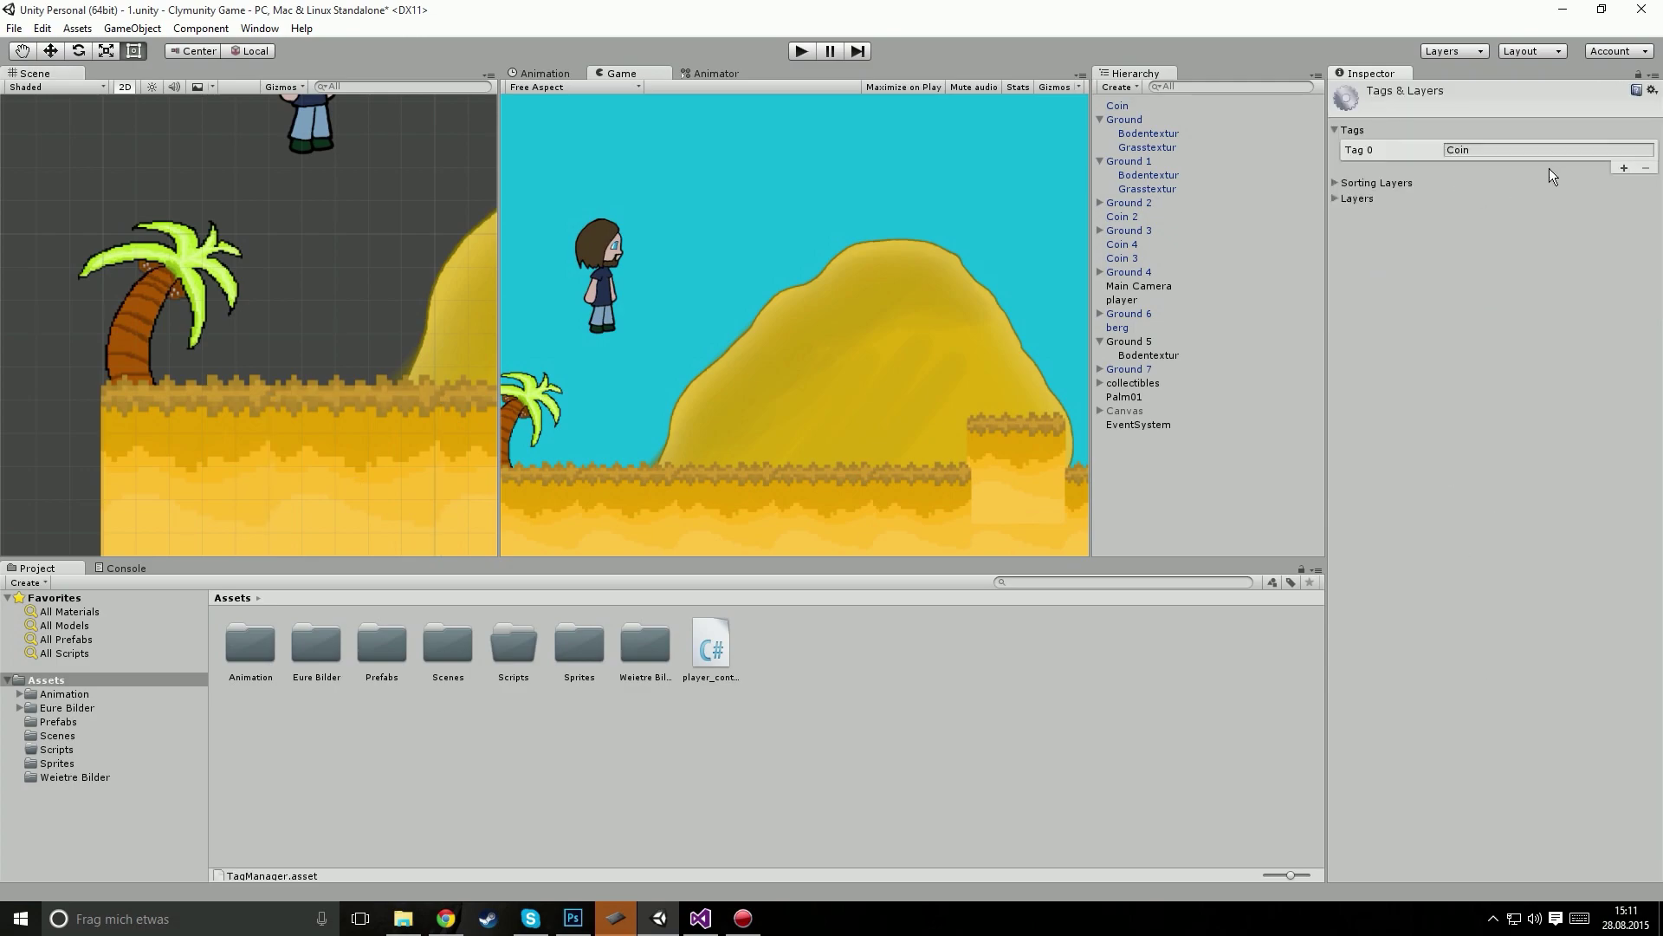
{"action": "left_click", "coordinate": [1624, 168]}
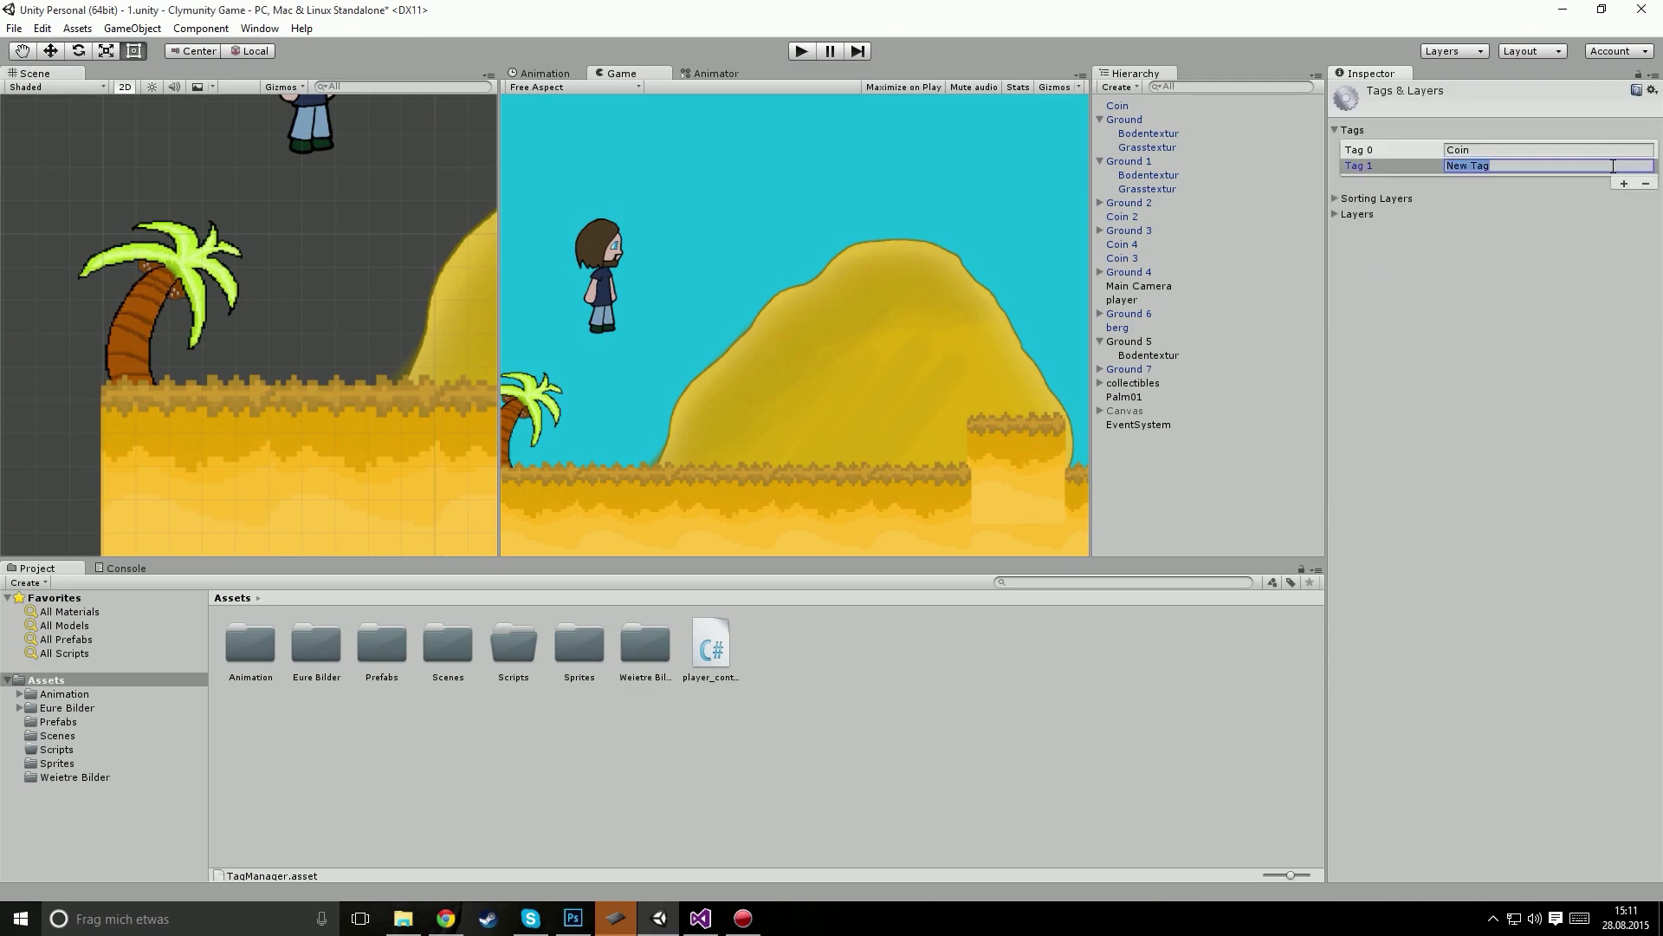
{"action": "type", "text": "Grounded"}
{"action": "left_click", "coordinate": [1566, 259]}
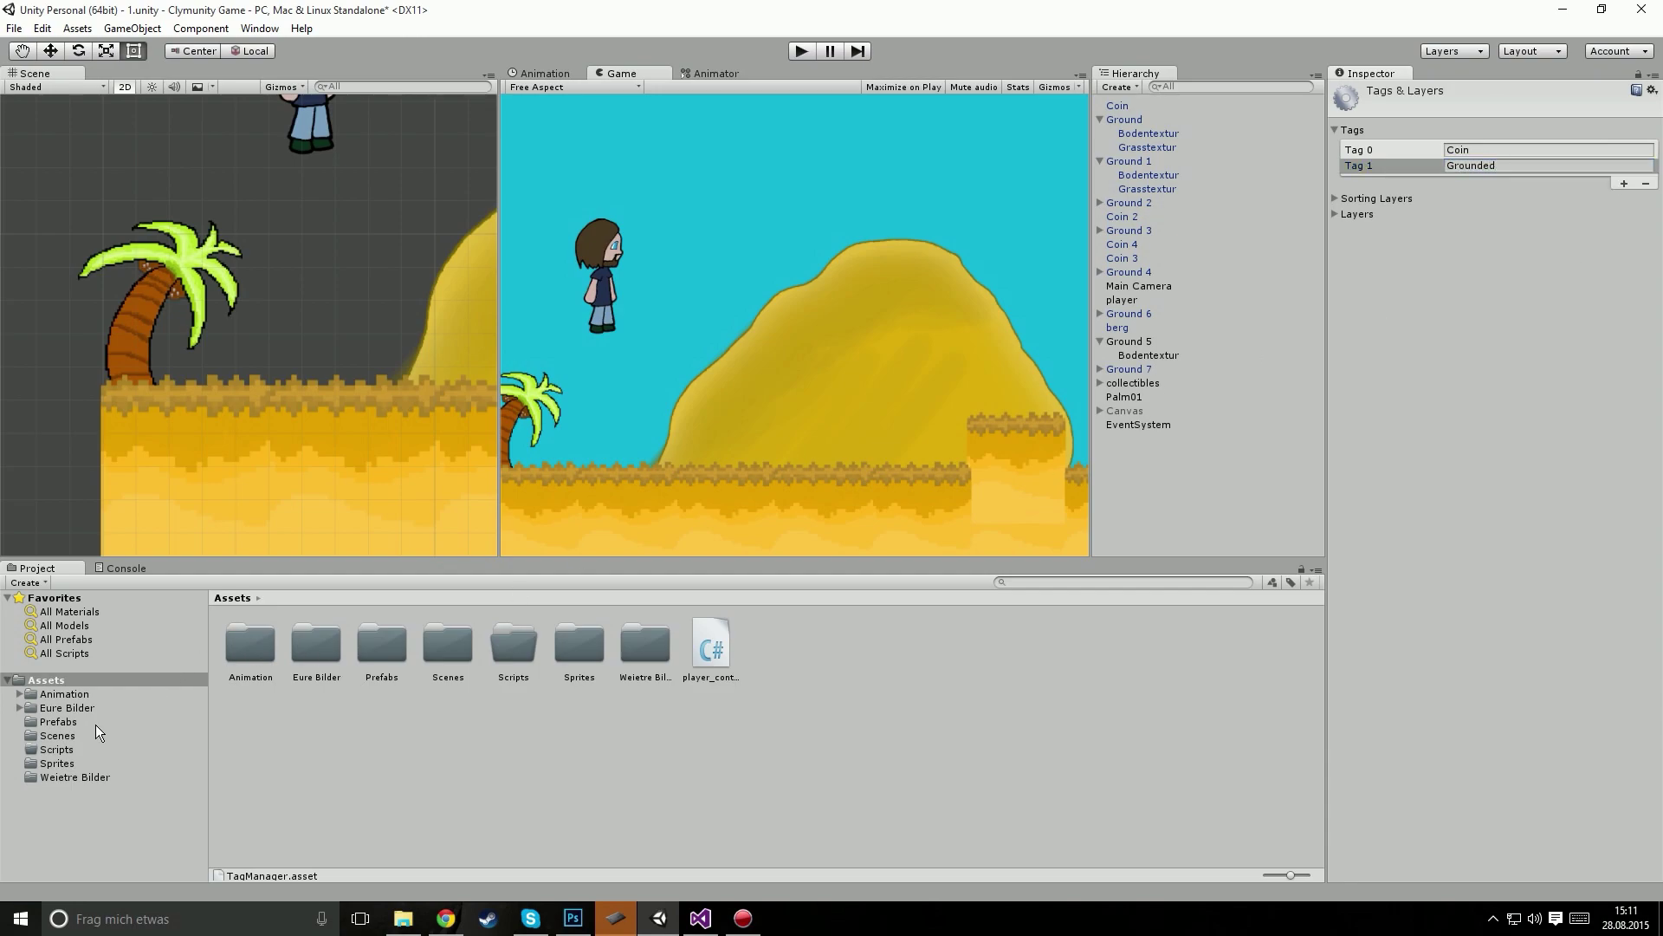
{"action": "left_click", "coordinate": [58, 722]}
Step: Tag the Ground prefab's Bodentextur part as Grounded
{"action": "left_click", "coordinate": [374, 636]}
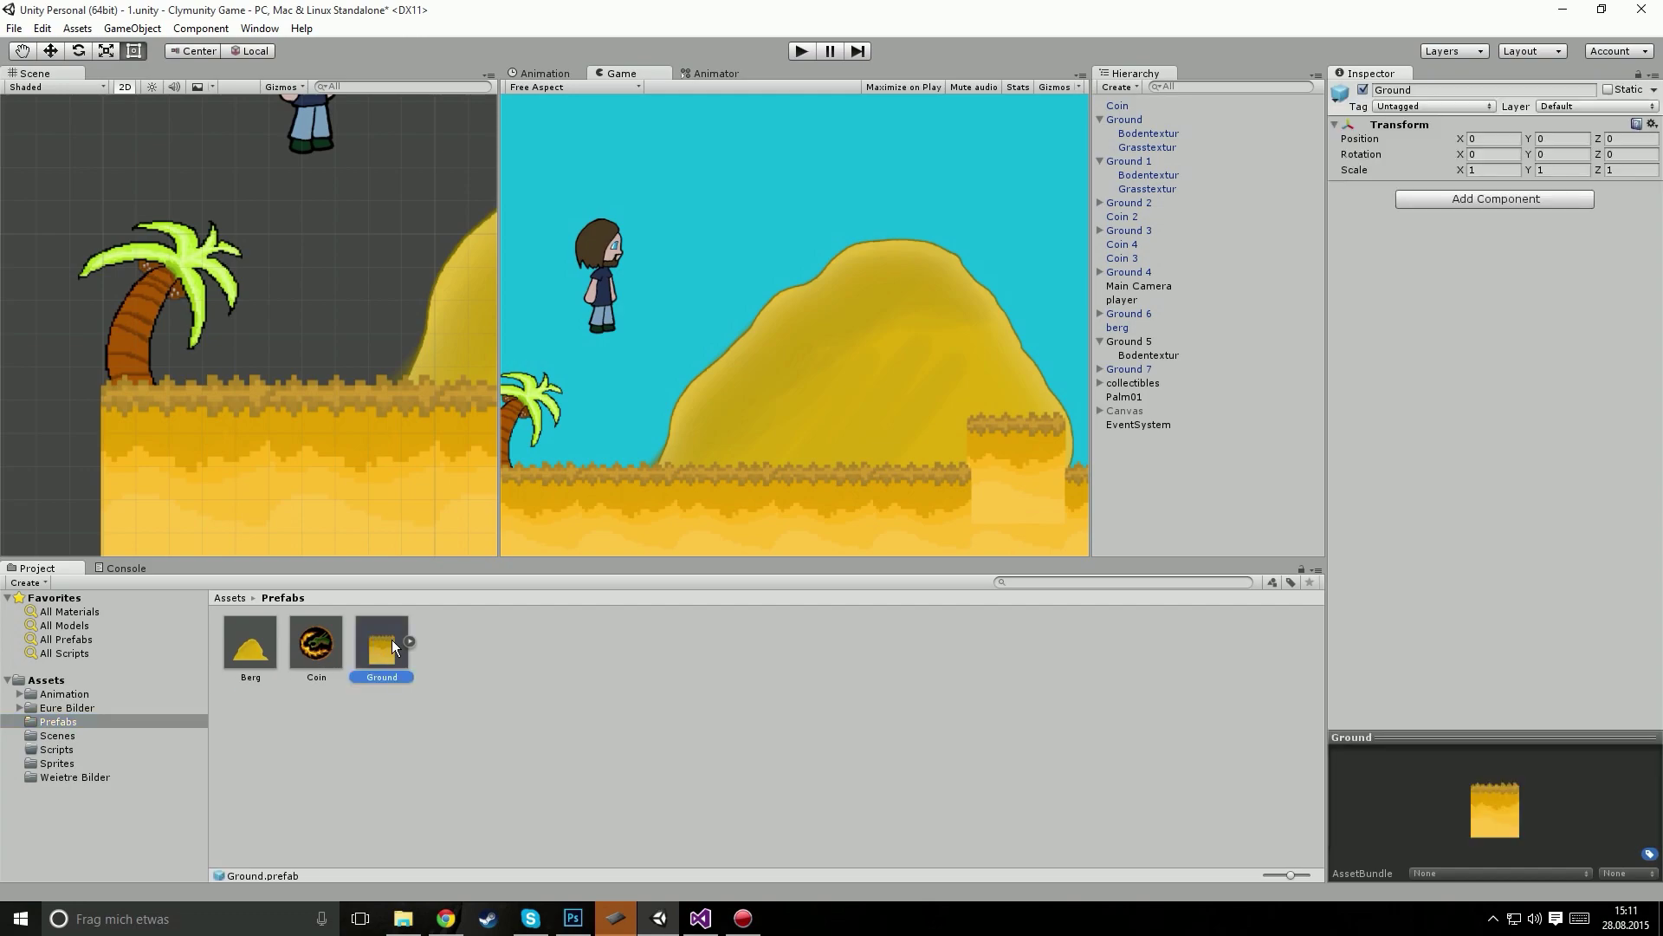
{"action": "left_click", "coordinate": [406, 640]}
{"action": "left_click", "coordinate": [444, 641]}
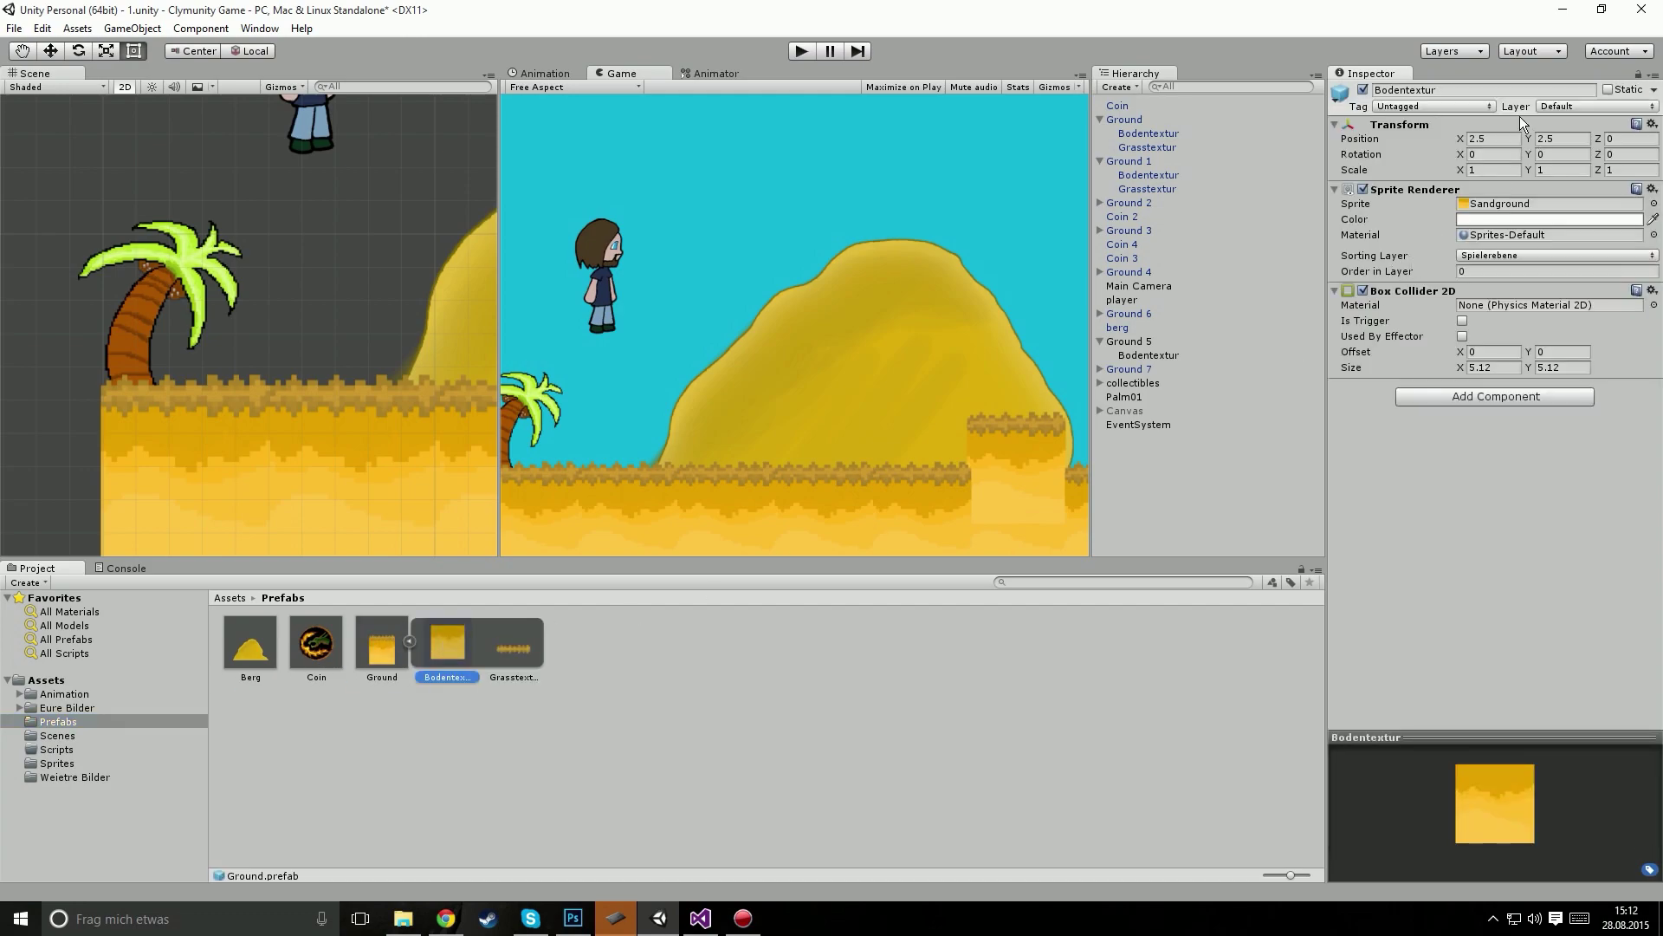
{"action": "left_click", "coordinate": [1485, 104]}
{"action": "left_click", "coordinate": [1477, 275]}
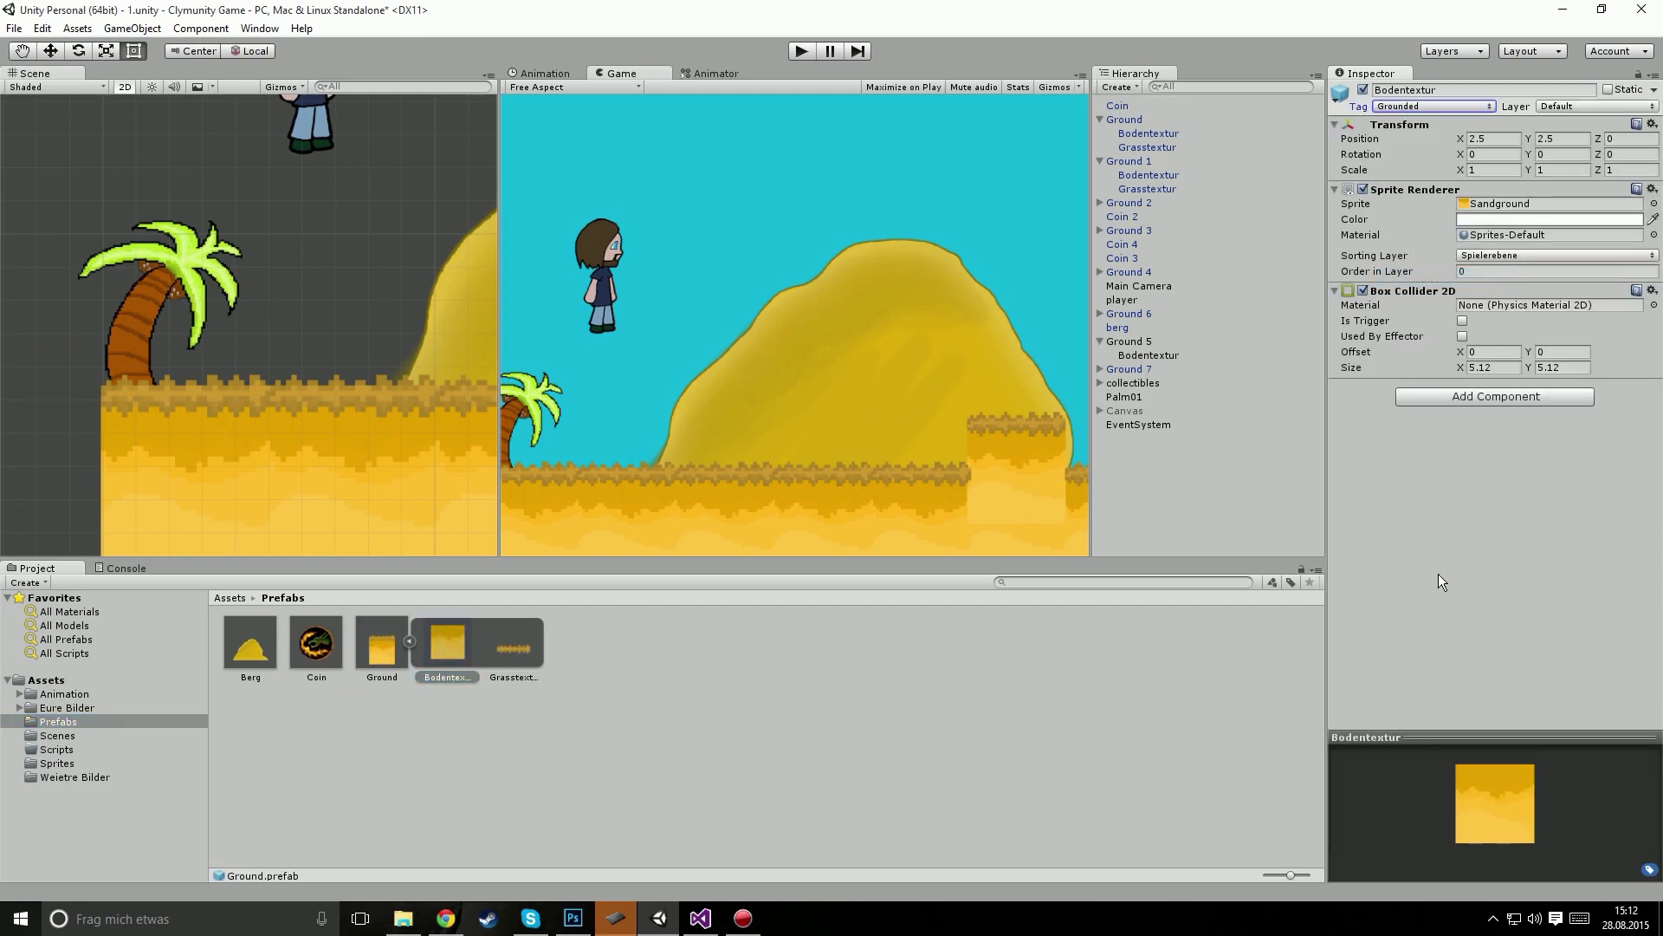
{"action": "left_click", "coordinate": [1030, 708]}
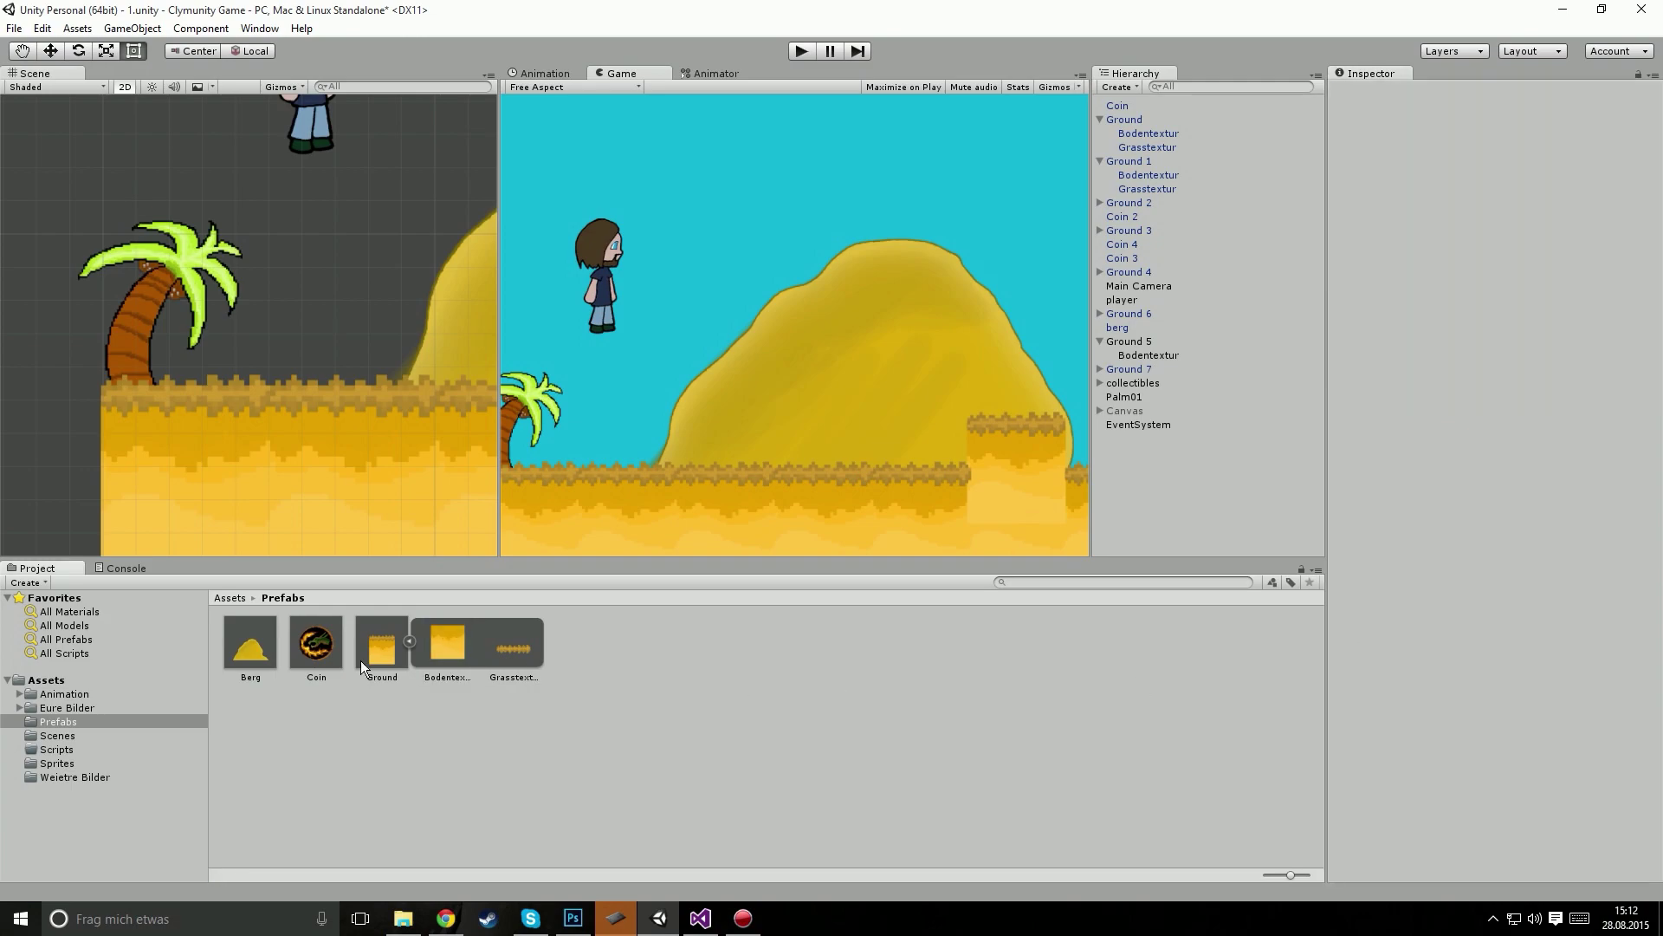
Step: Select the Ground 1 piece in the scene and tag it Grounded
{"action": "left_click", "coordinate": [360, 467]}
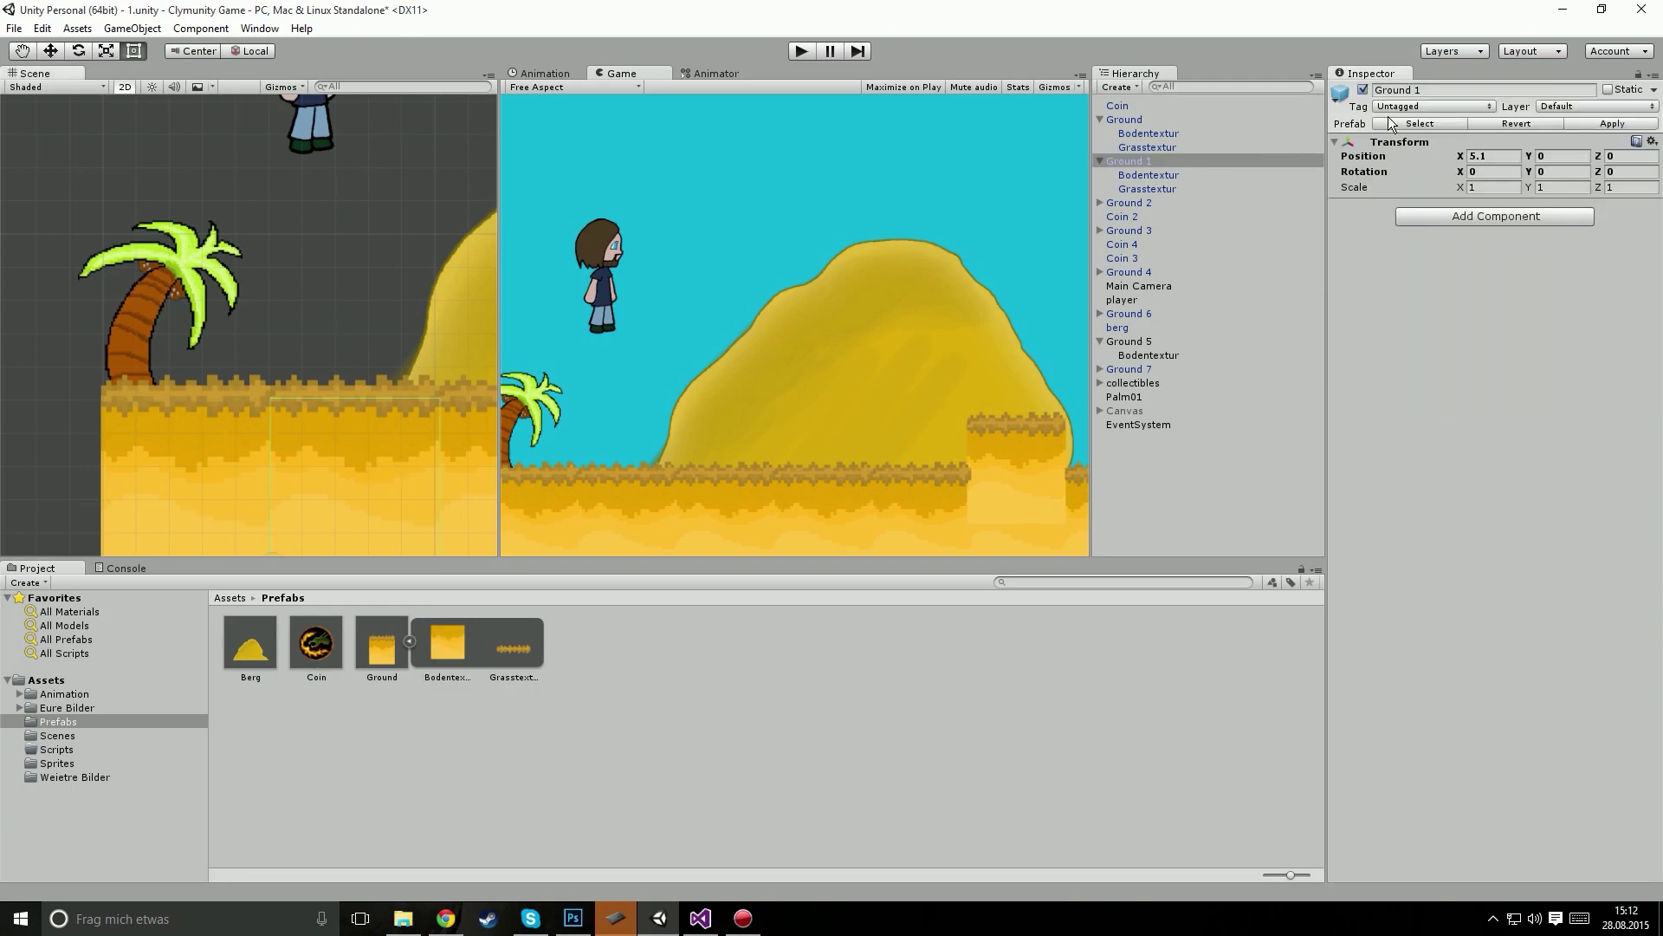
{"action": "left_click", "coordinate": [227, 445]}
{"action": "left_click", "coordinate": [357, 447]}
{"action": "left_click", "coordinate": [303, 462]}
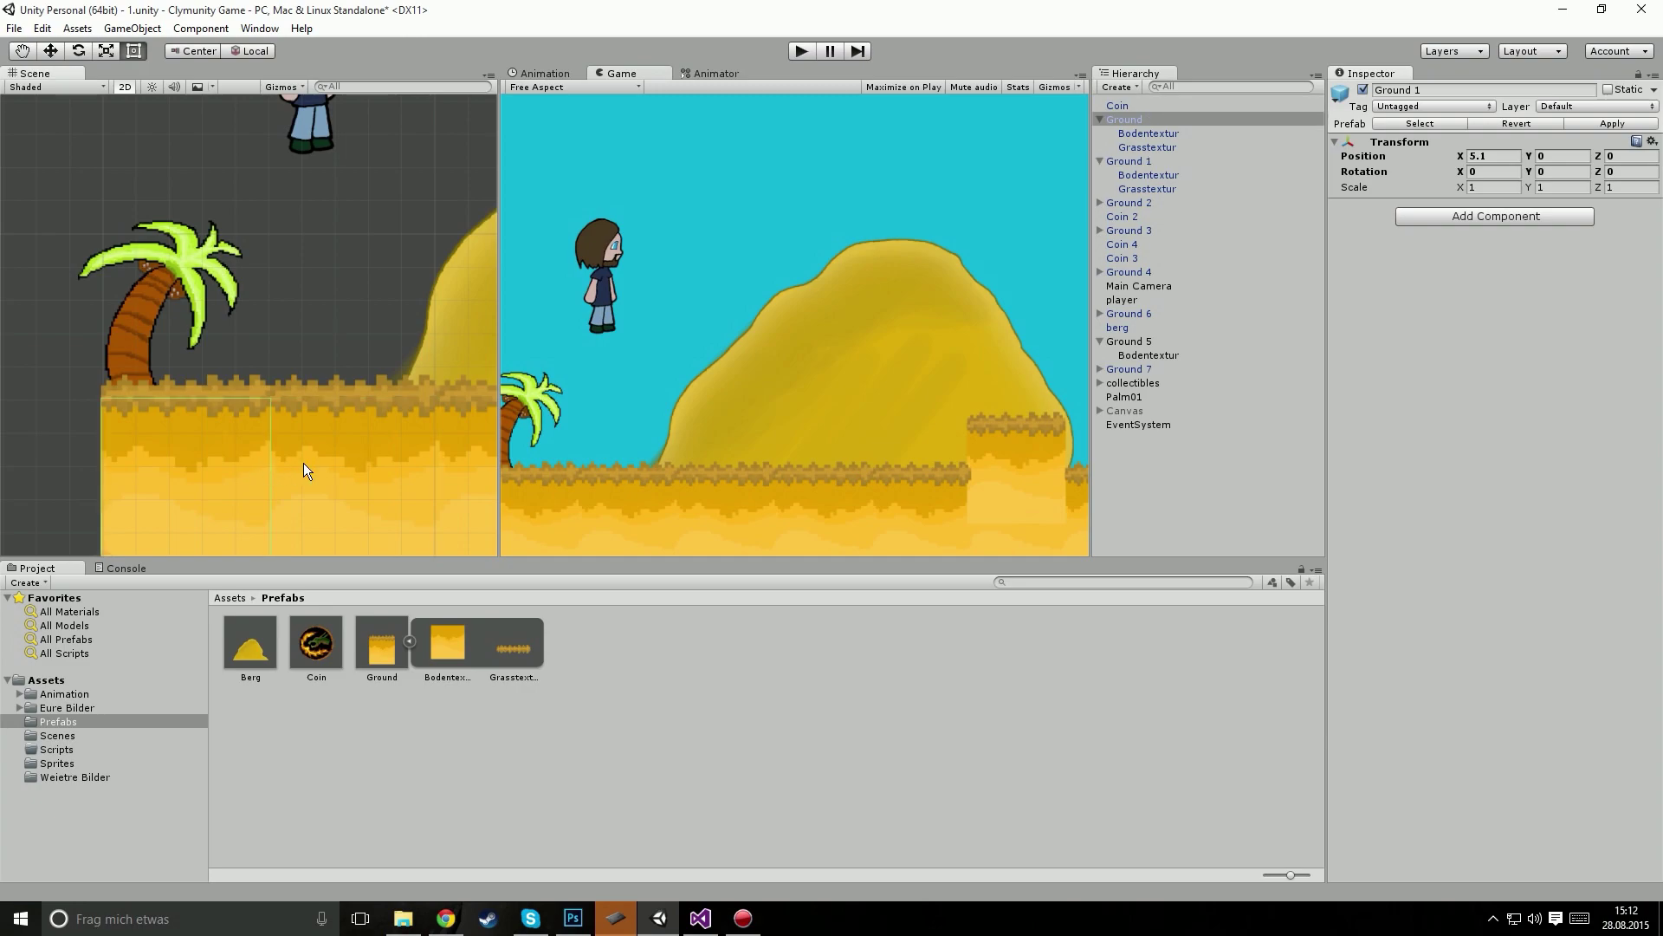
{"action": "left_click", "coordinate": [371, 460]}
{"action": "left_click", "coordinate": [446, 645]}
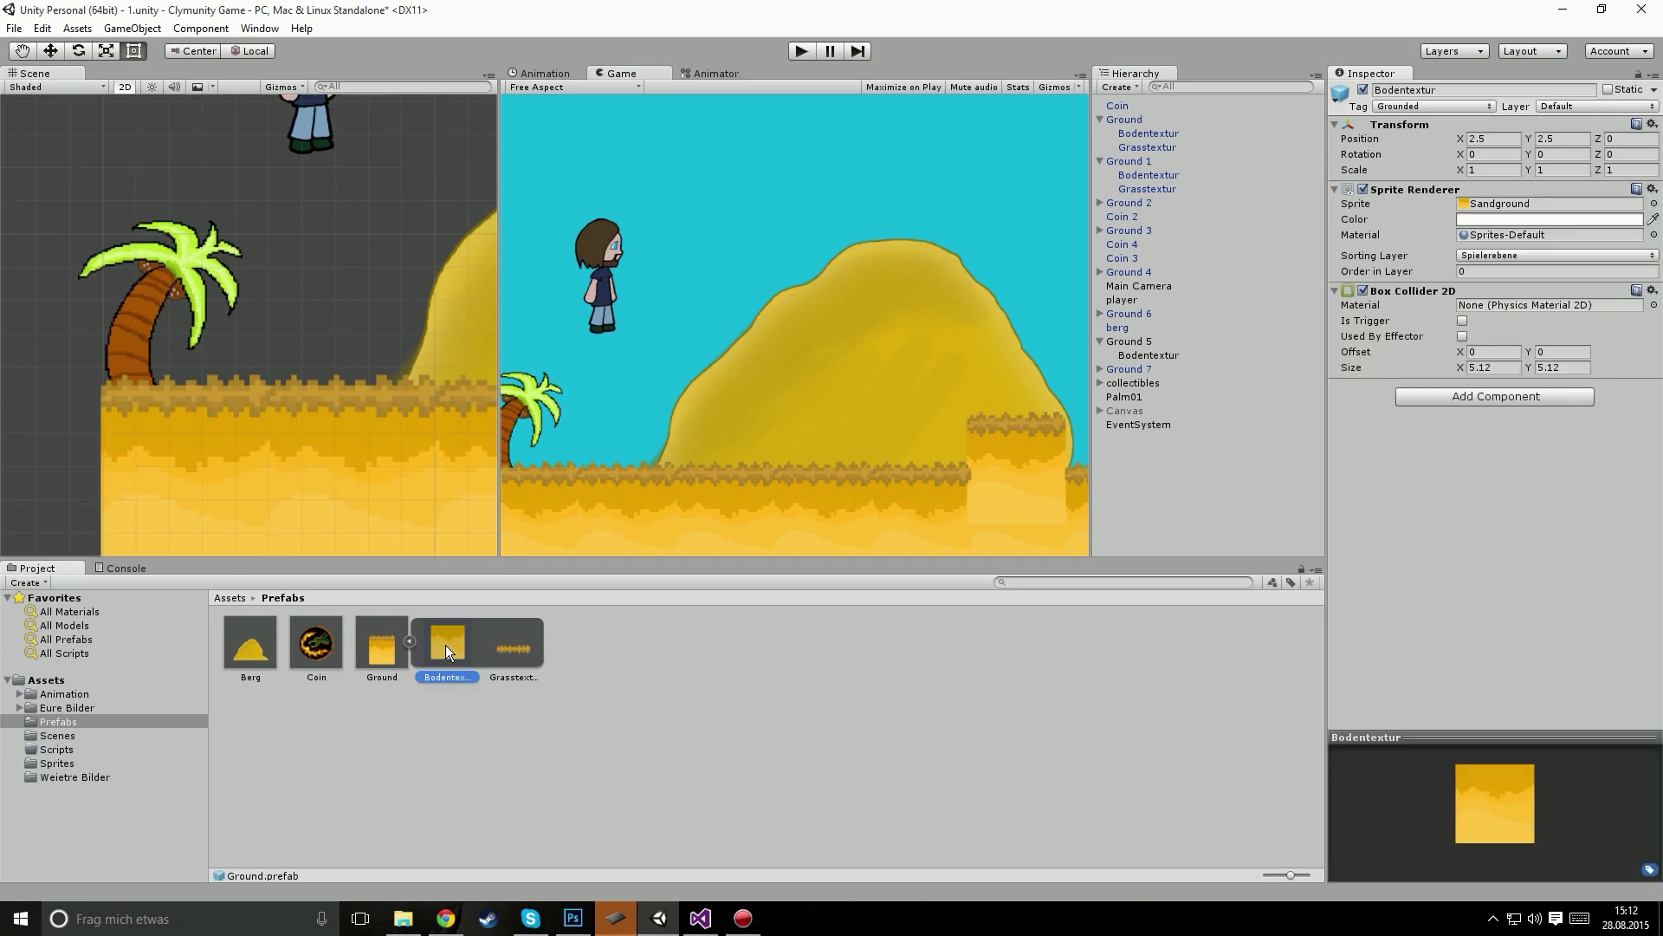
{"action": "left_click", "coordinate": [392, 474]}
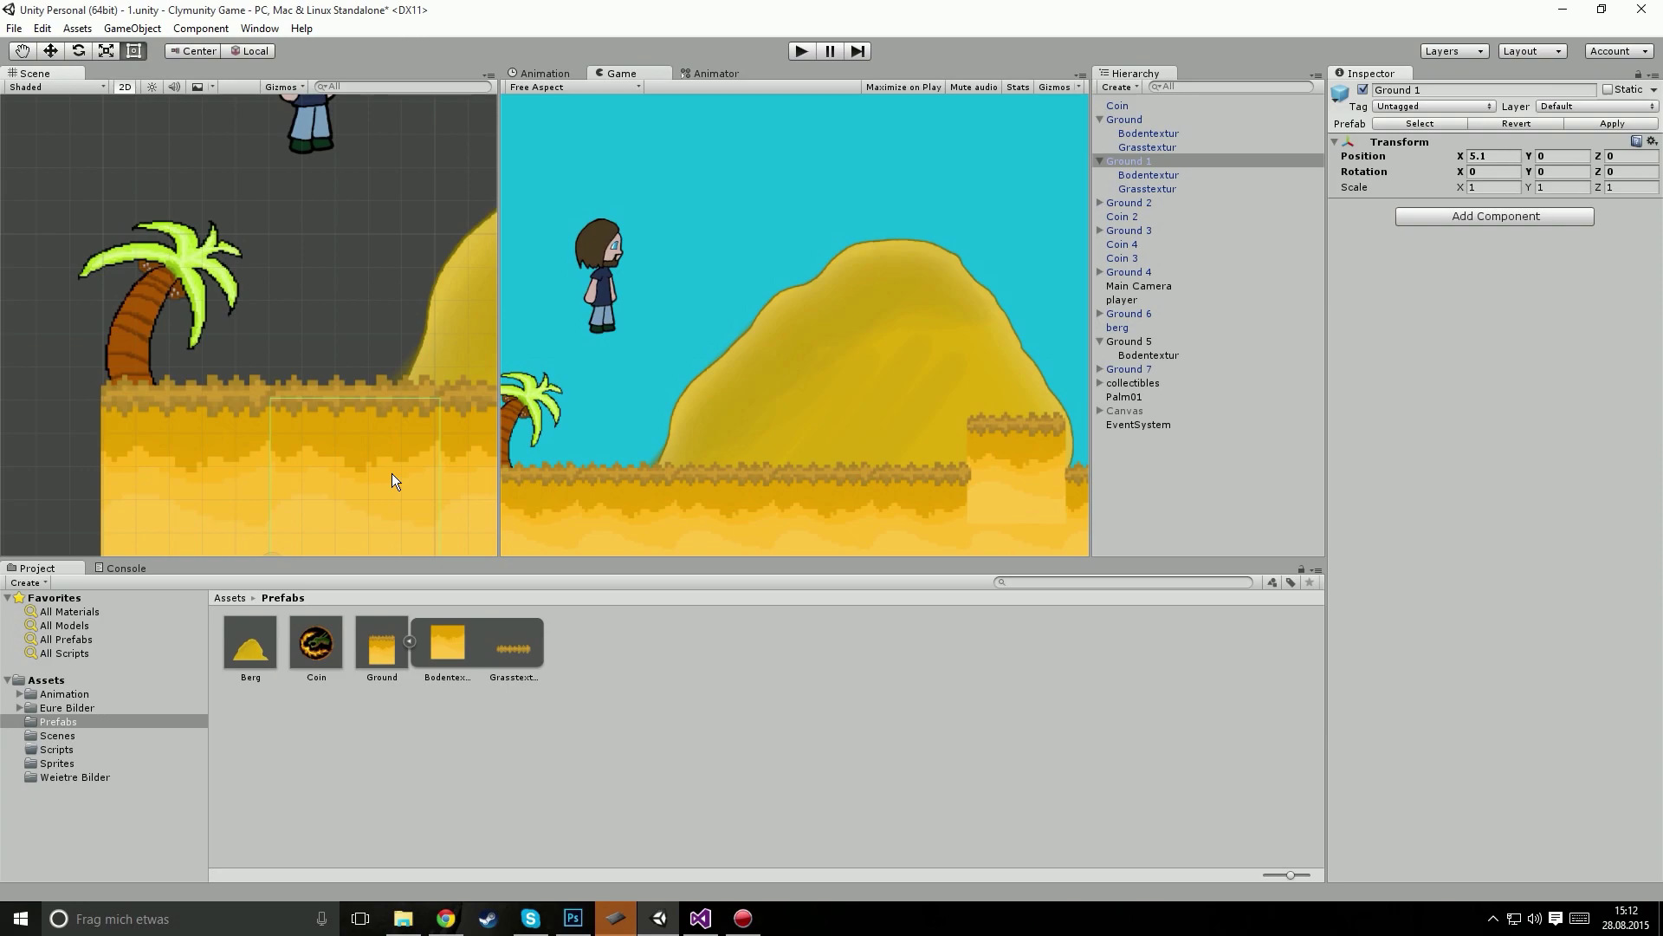
{"action": "right_click", "coordinate": [1140, 158]}
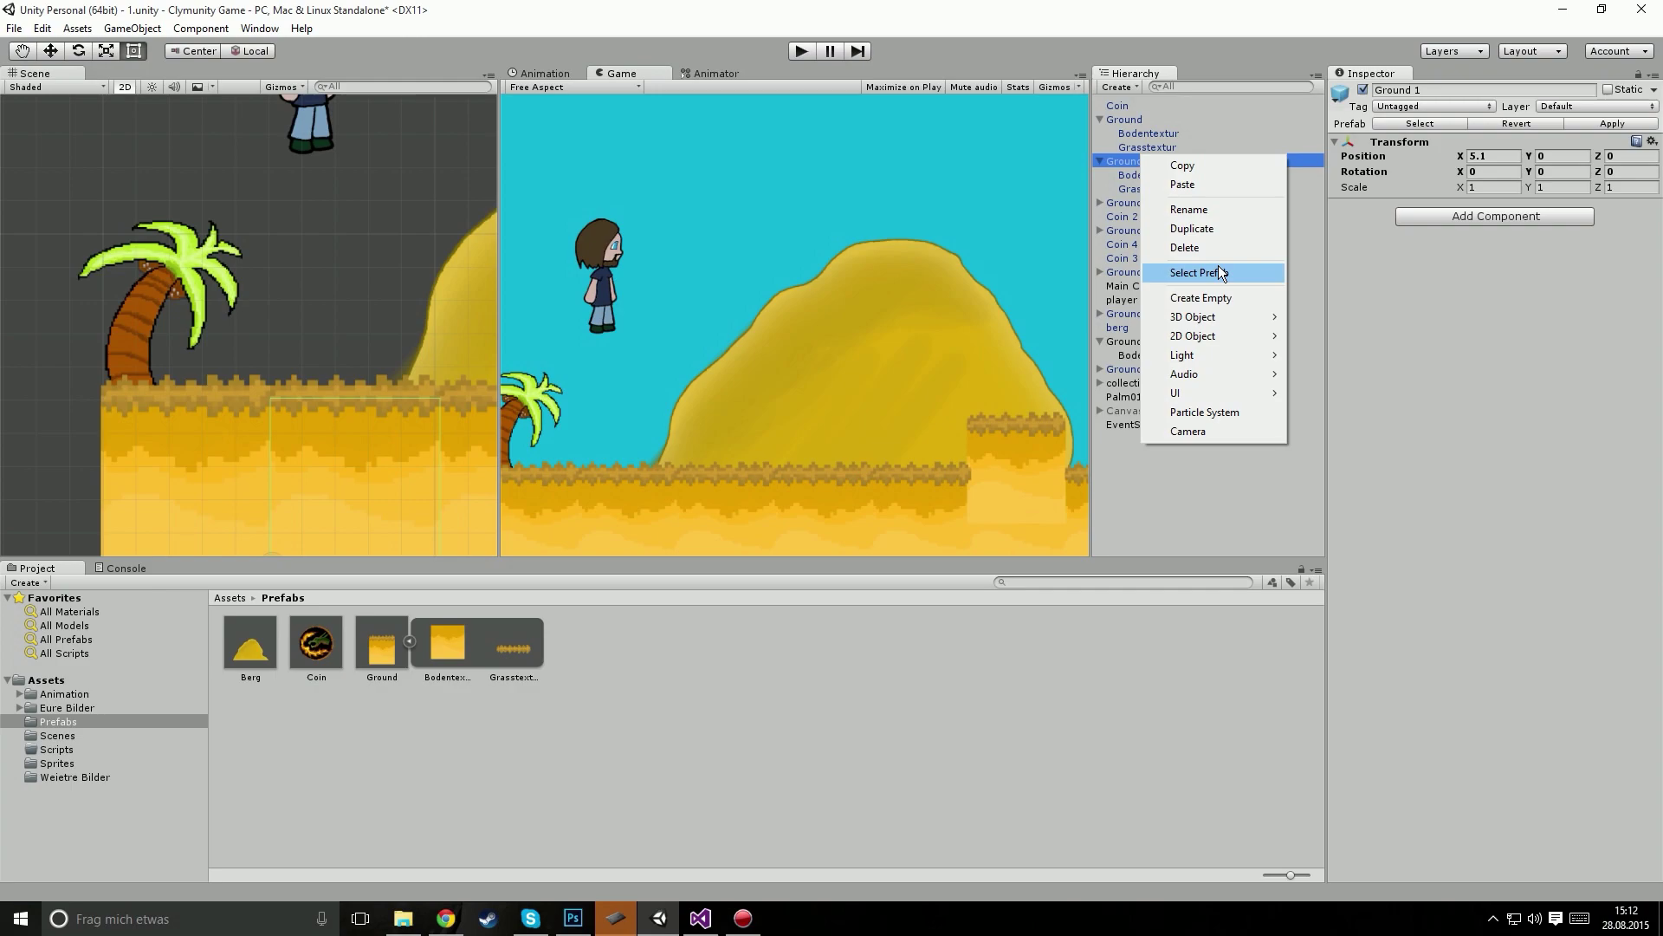
{"action": "left_click", "coordinate": [1460, 327]}
{"action": "left_click", "coordinate": [1400, 106]}
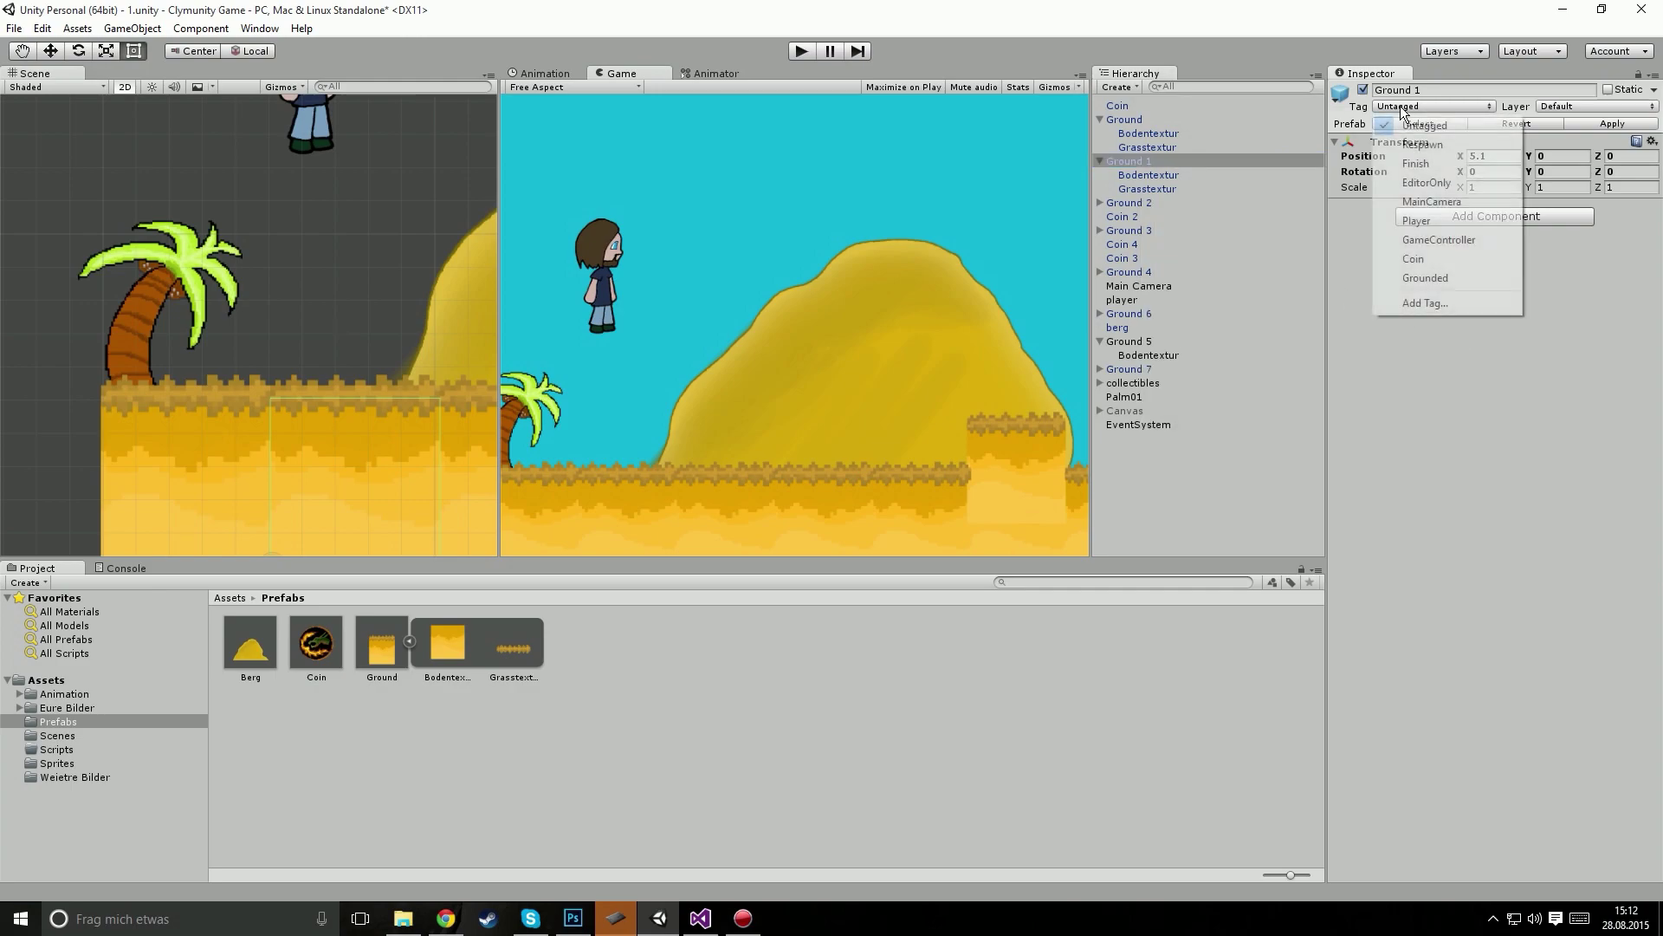
{"action": "left_click", "coordinate": [1423, 278]}
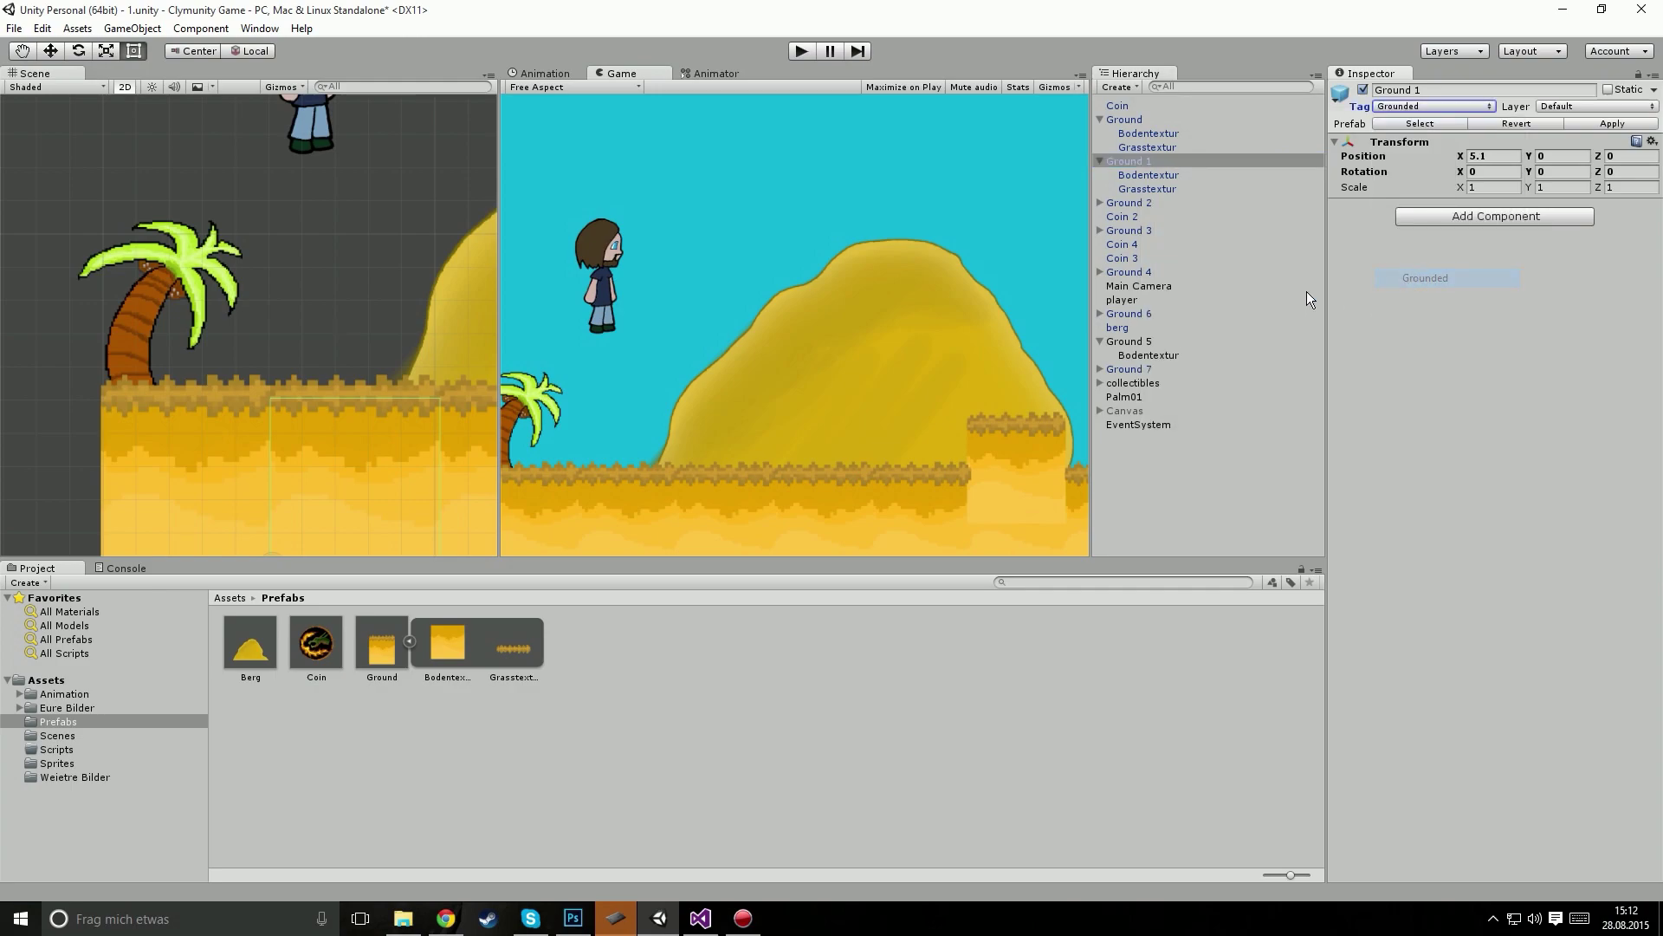
Step: Tag the Ground and Ground 2 pieces as Grounded
{"action": "scroll", "coordinate": [262, 355], "scroll_direction": "down", "scroll_amount": 3}
{"action": "left_click", "coordinate": [263, 361]}
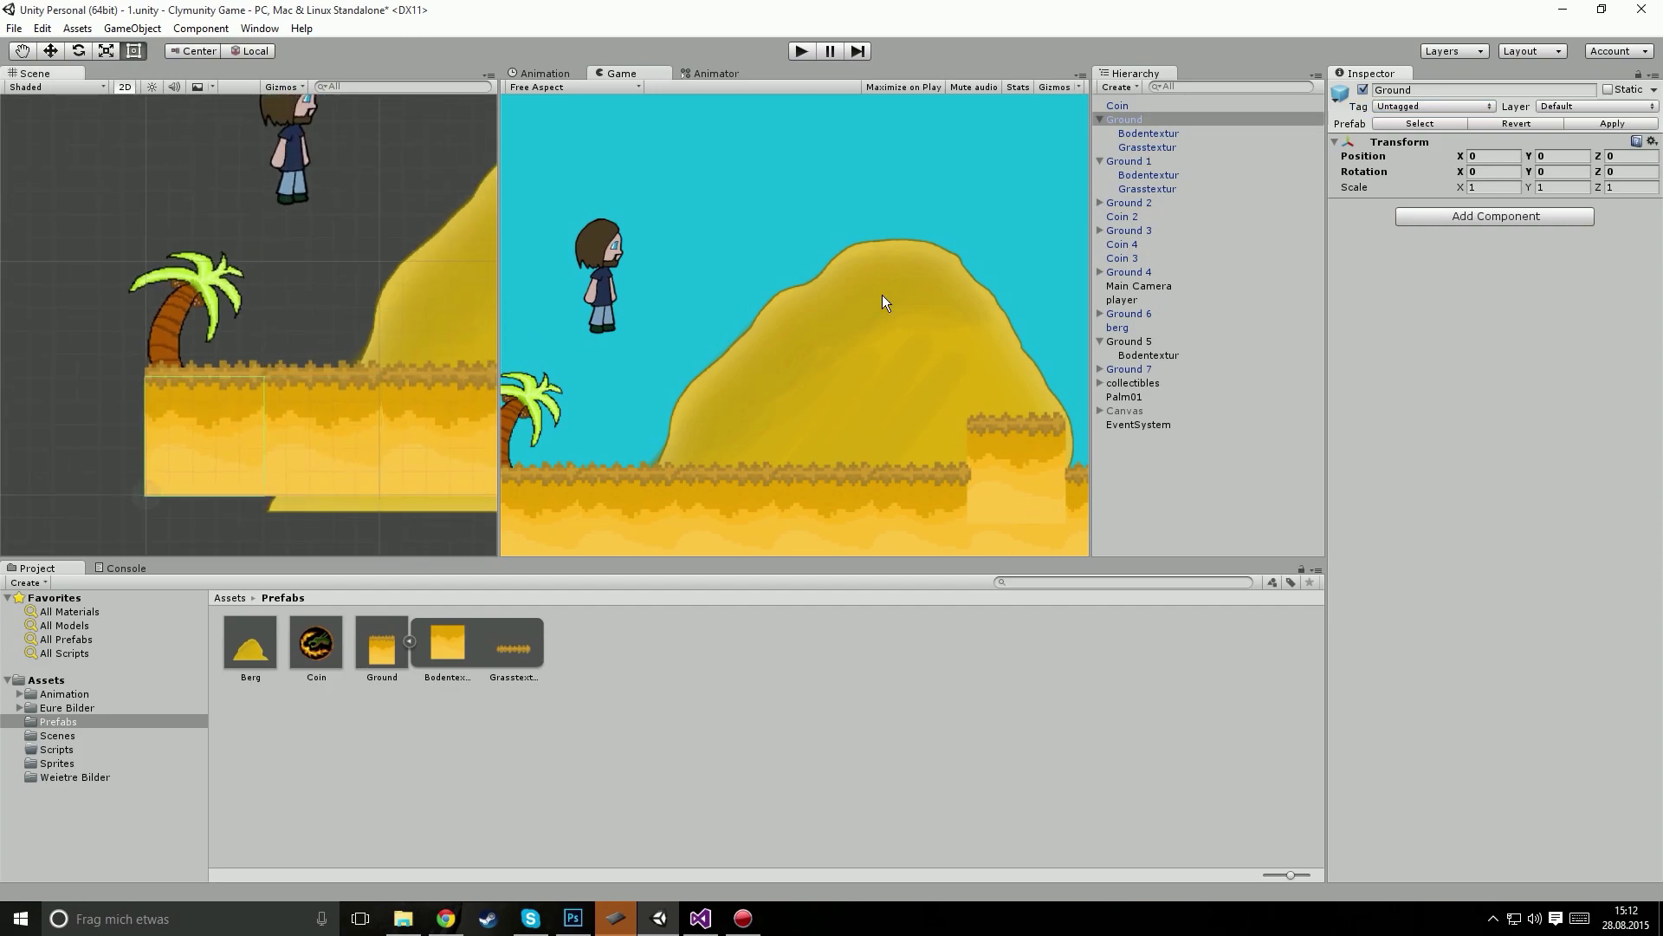
{"action": "left_click", "coordinate": [1428, 100]}
{"action": "left_click", "coordinate": [1435, 277]}
{"action": "scroll", "coordinate": [235, 368], "scroll_direction": "down", "scroll_amount": 3}
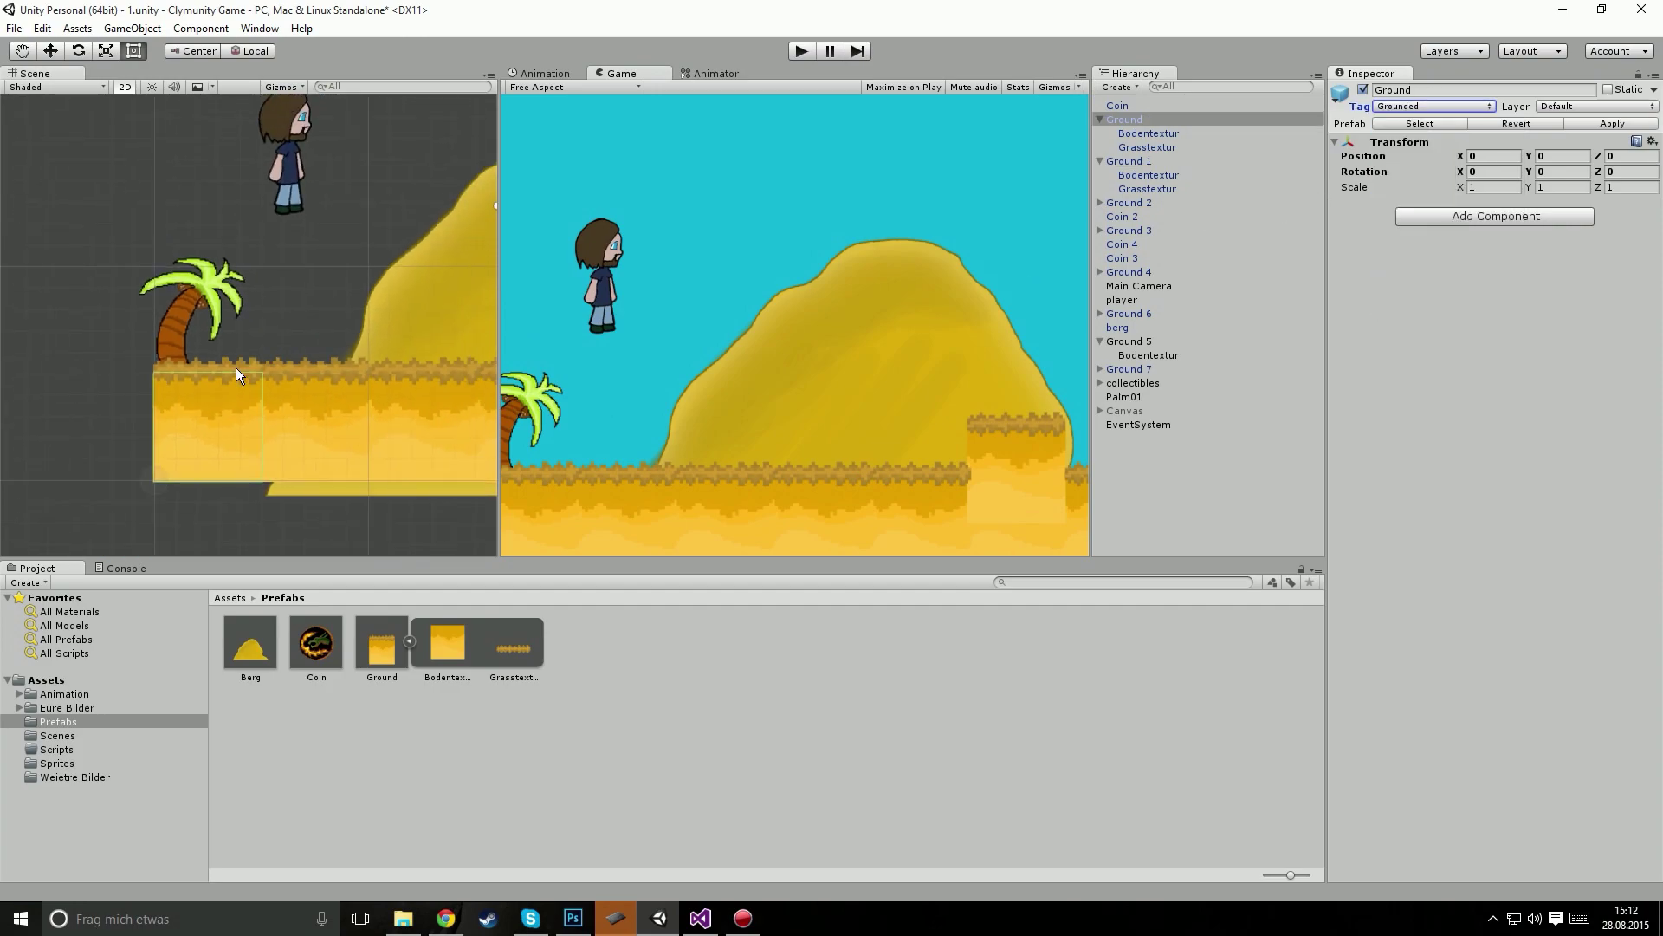
{"action": "left_click", "coordinate": [365, 374]}
{"action": "left_click", "coordinate": [1386, 106]}
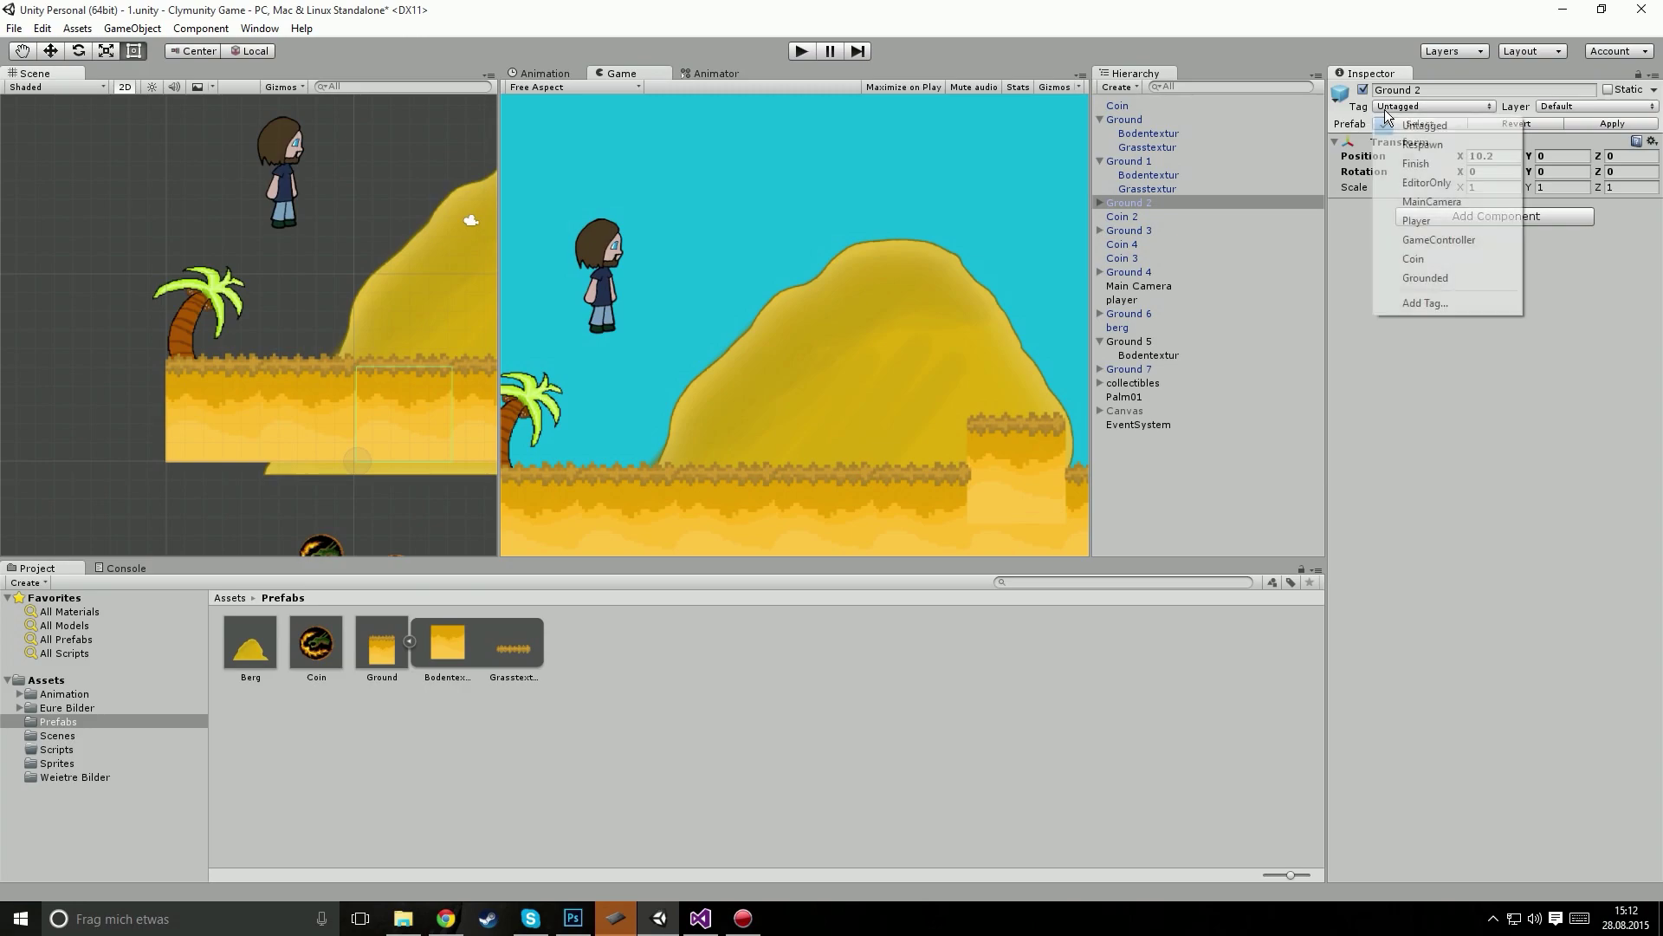
{"action": "left_click", "coordinate": [1389, 269]}
Step: Tag Ground 3 as Grounded and reopen the Tags & Layers settings
{"action": "middle_click_drag", "start_coordinate": [407, 251], "coordinate": [273, 234]}
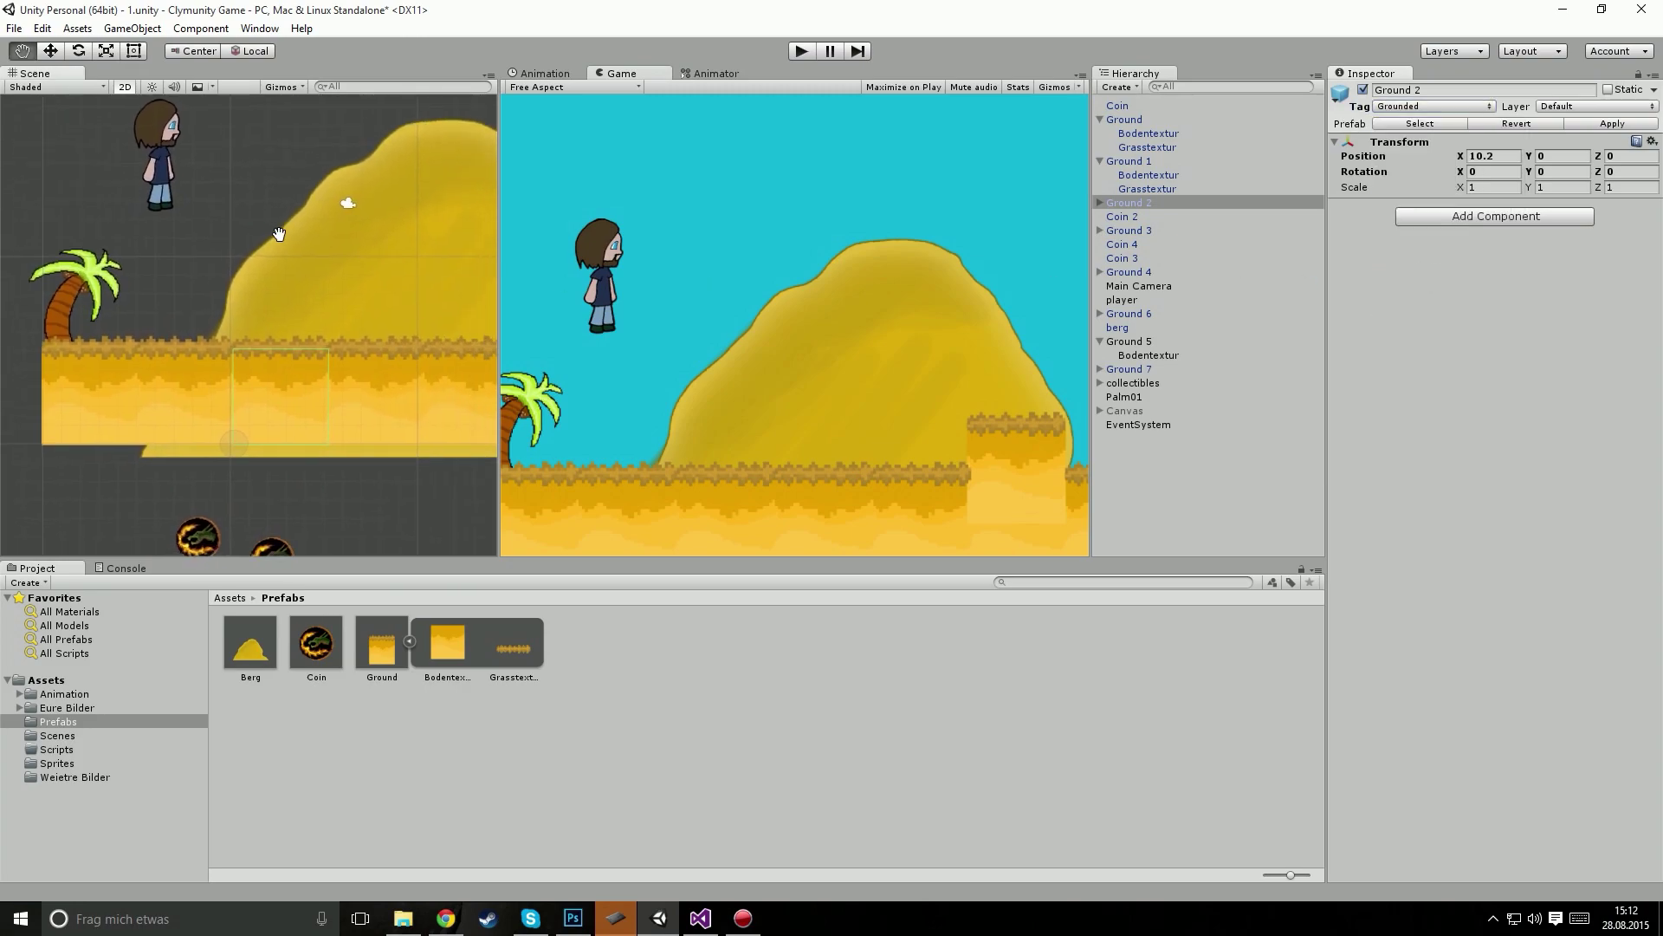
{"action": "left_click", "coordinate": [391, 402]}
{"action": "left_click", "coordinate": [1422, 107]}
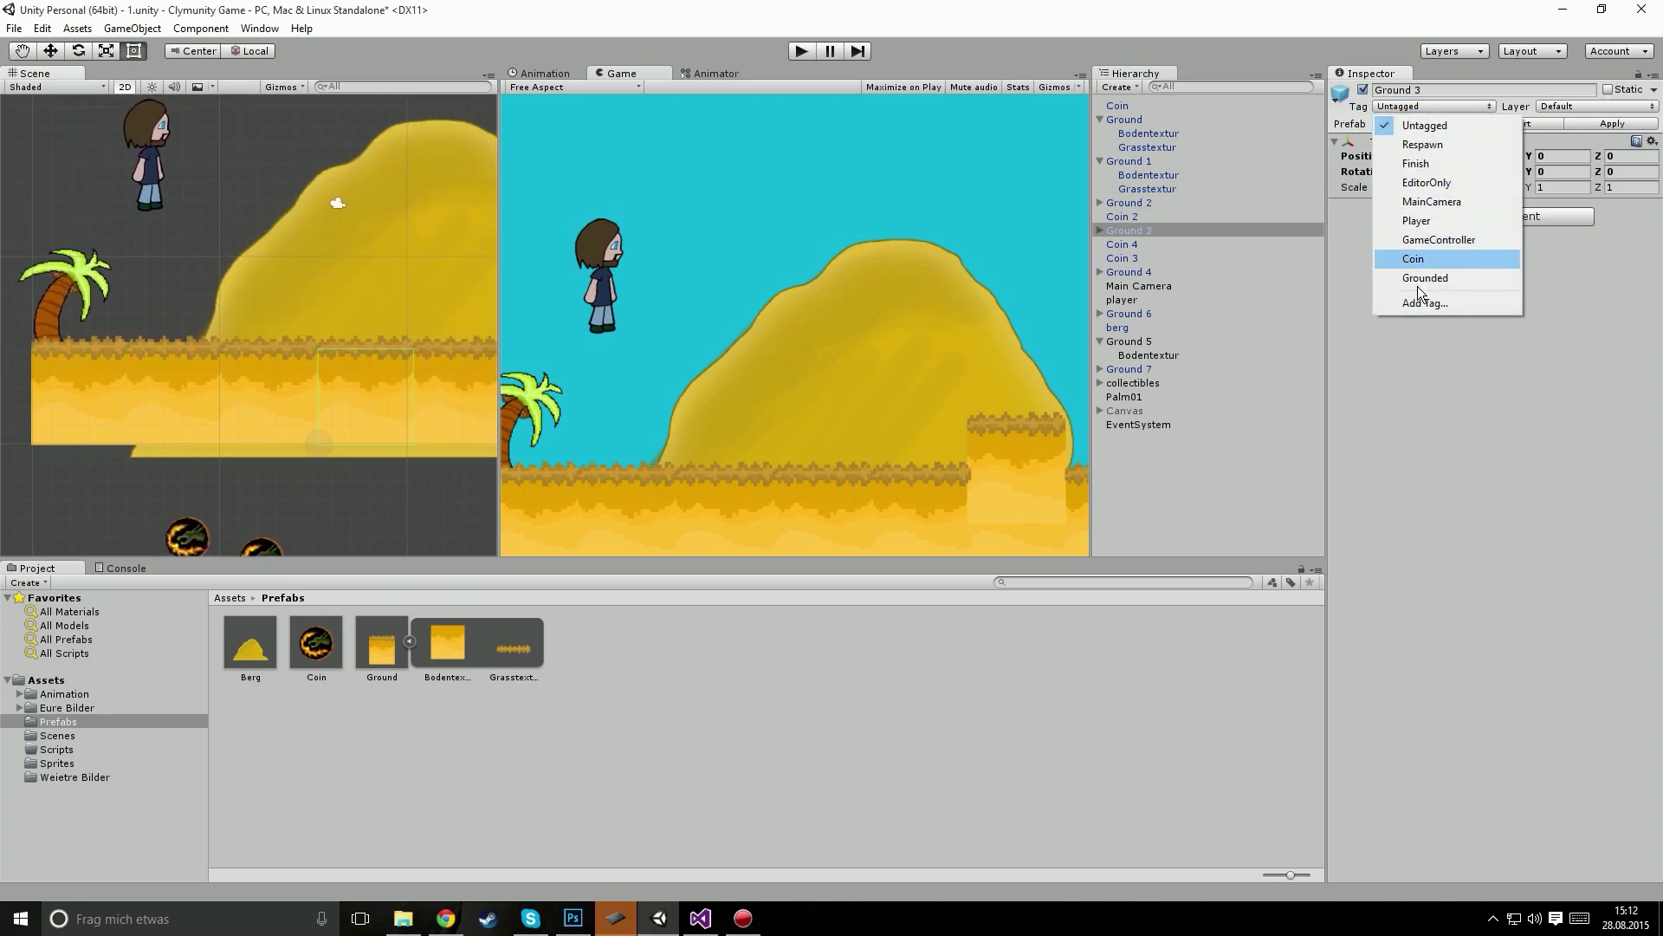
{"action": "left_click", "coordinate": [1428, 279]}
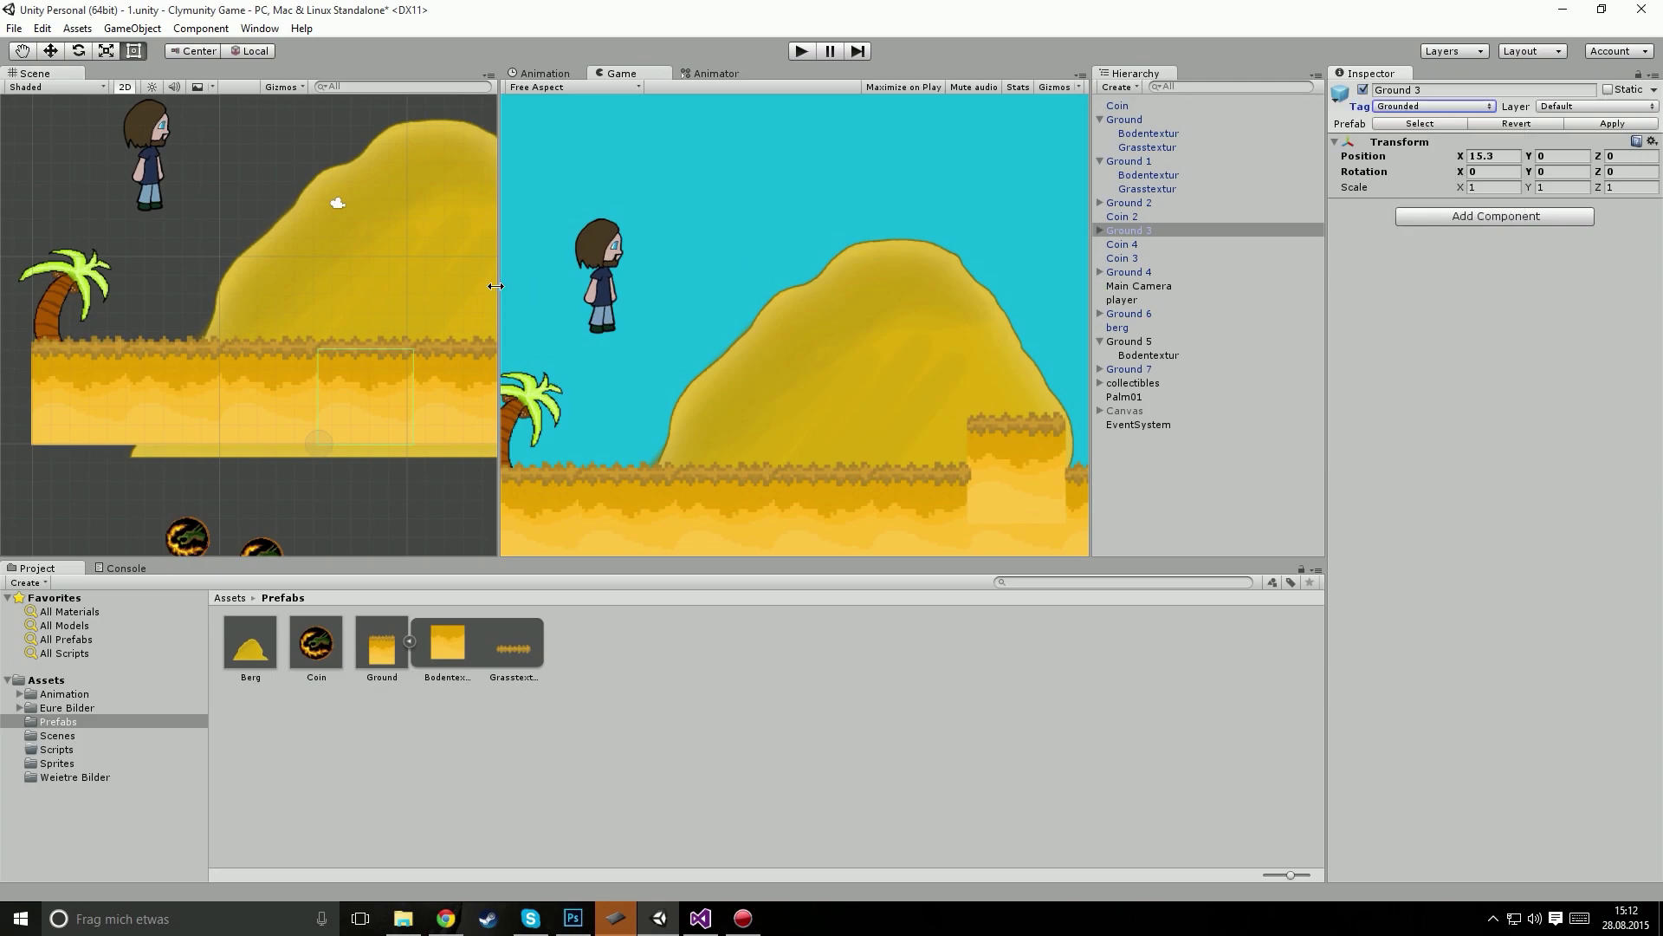
{"action": "left_click", "coordinate": [1428, 105]}
{"action": "left_click", "coordinate": [1442, 303]}
Step: Rename the Grounded tag to Ground
{"action": "left_click", "coordinate": [1506, 171]}
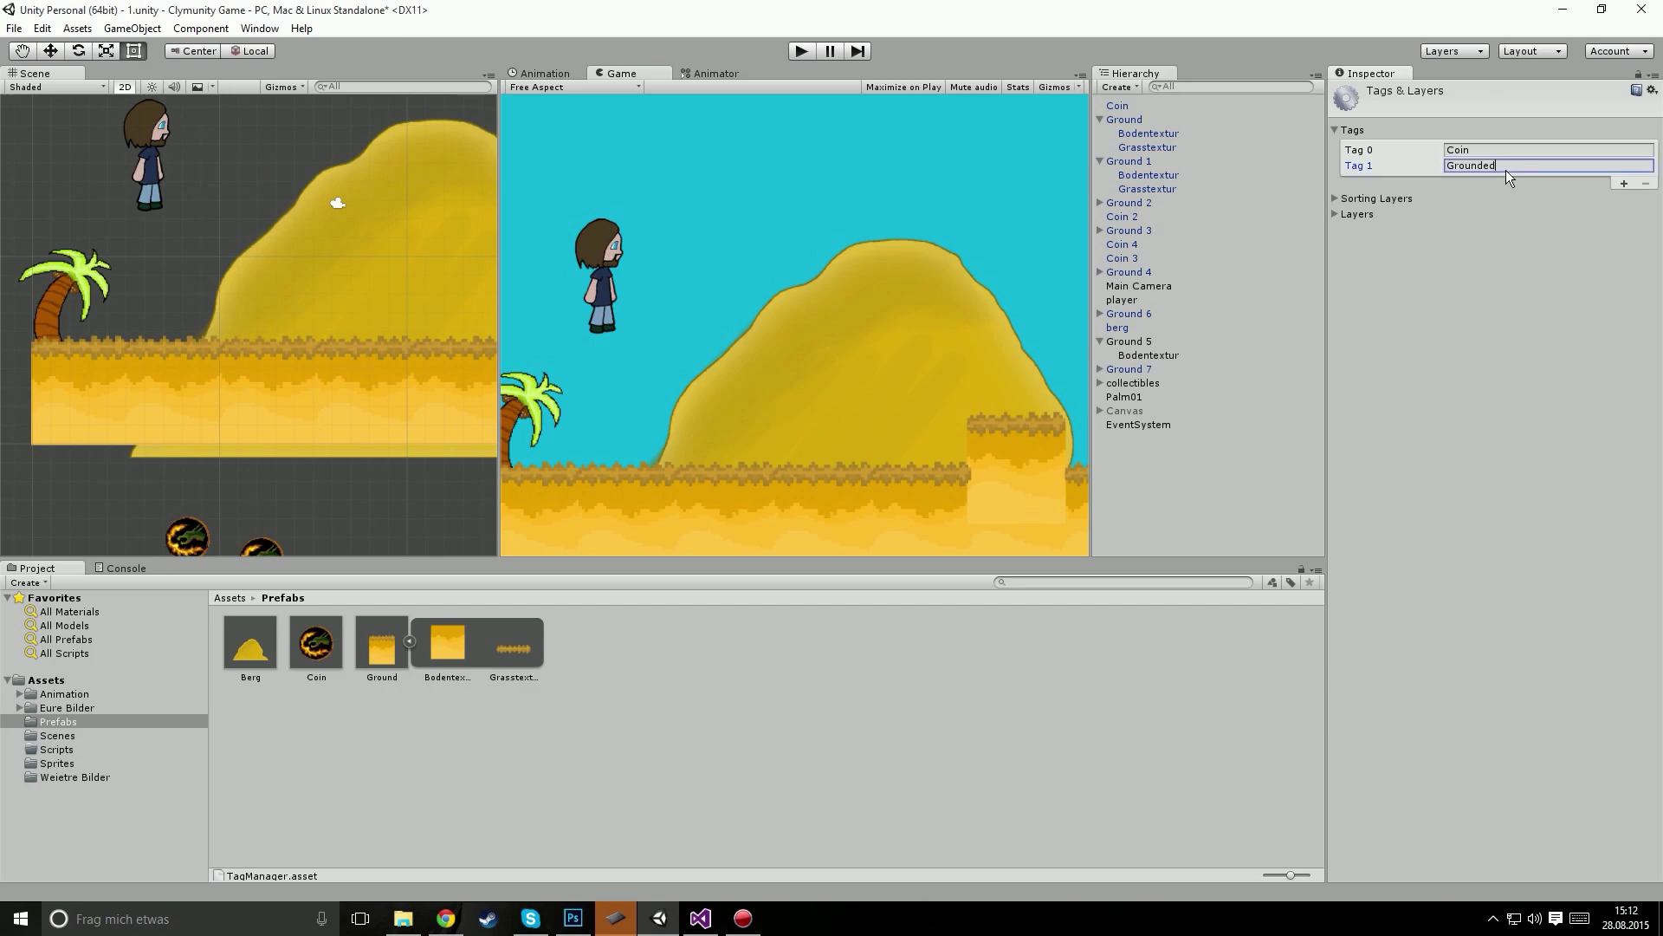
{"action": "left_click_drag", "start_coordinate": [1507, 170], "coordinate": [1483, 168]}
{"action": "left_click", "coordinate": [206, 424]}
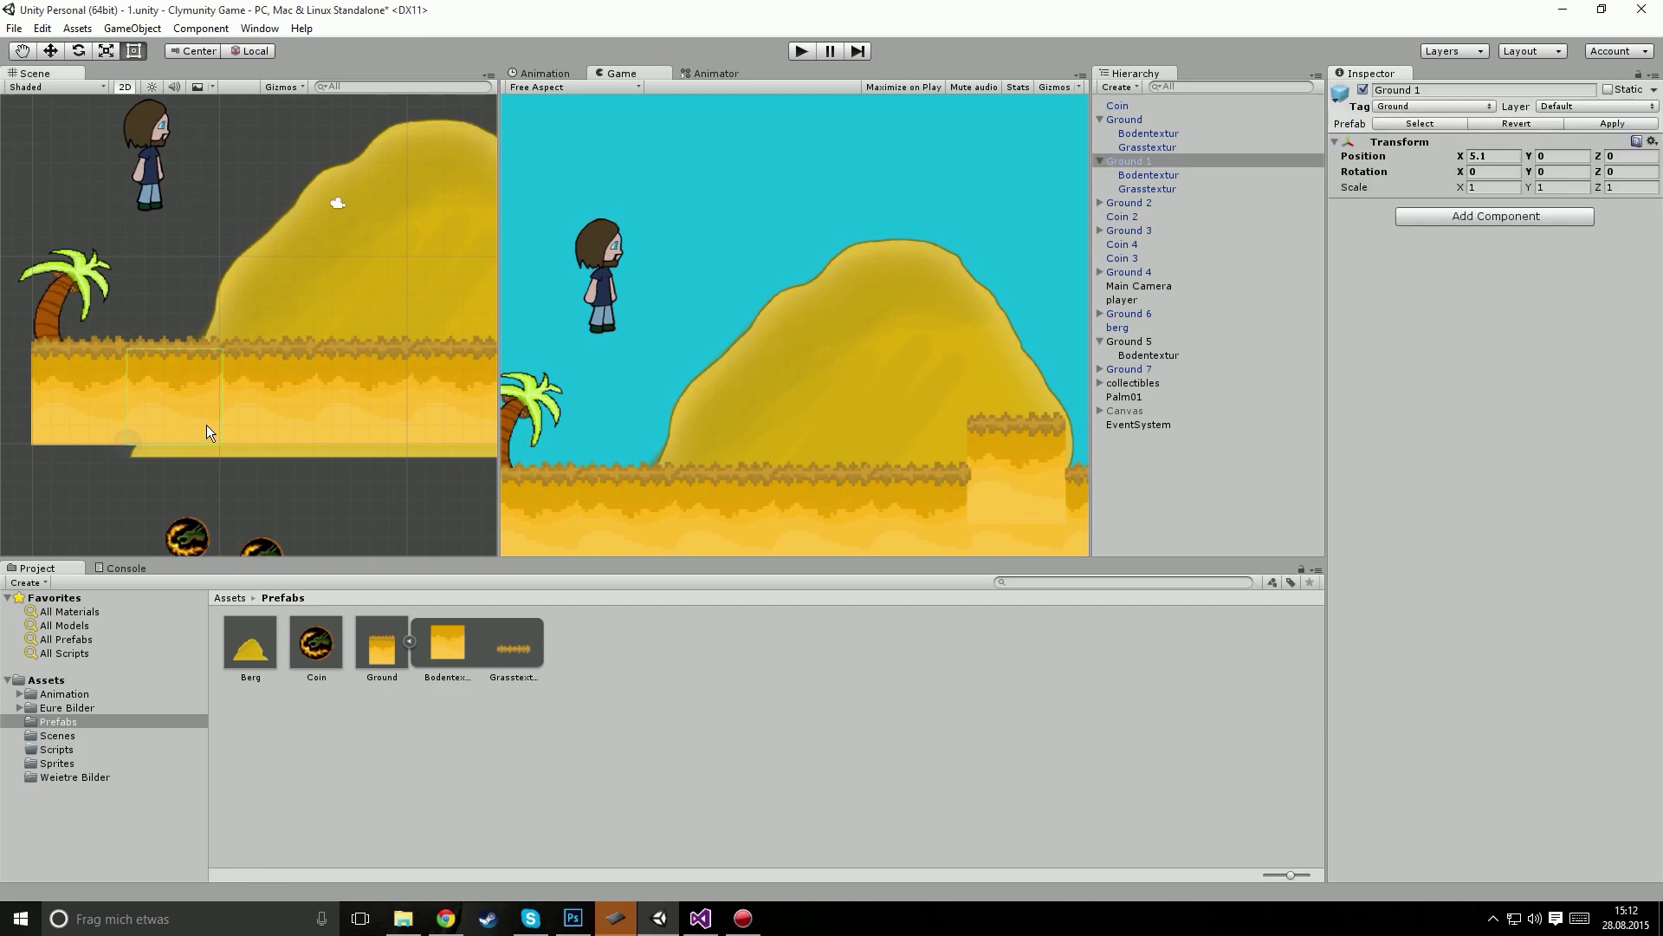
Step: Tag the Ground 4 piece and the raised Ground 6 block as Ground
{"action": "left_click", "coordinate": [312, 415]}
{"action": "left_click", "coordinate": [399, 405]}
{"action": "left_click", "coordinate": [442, 407]}
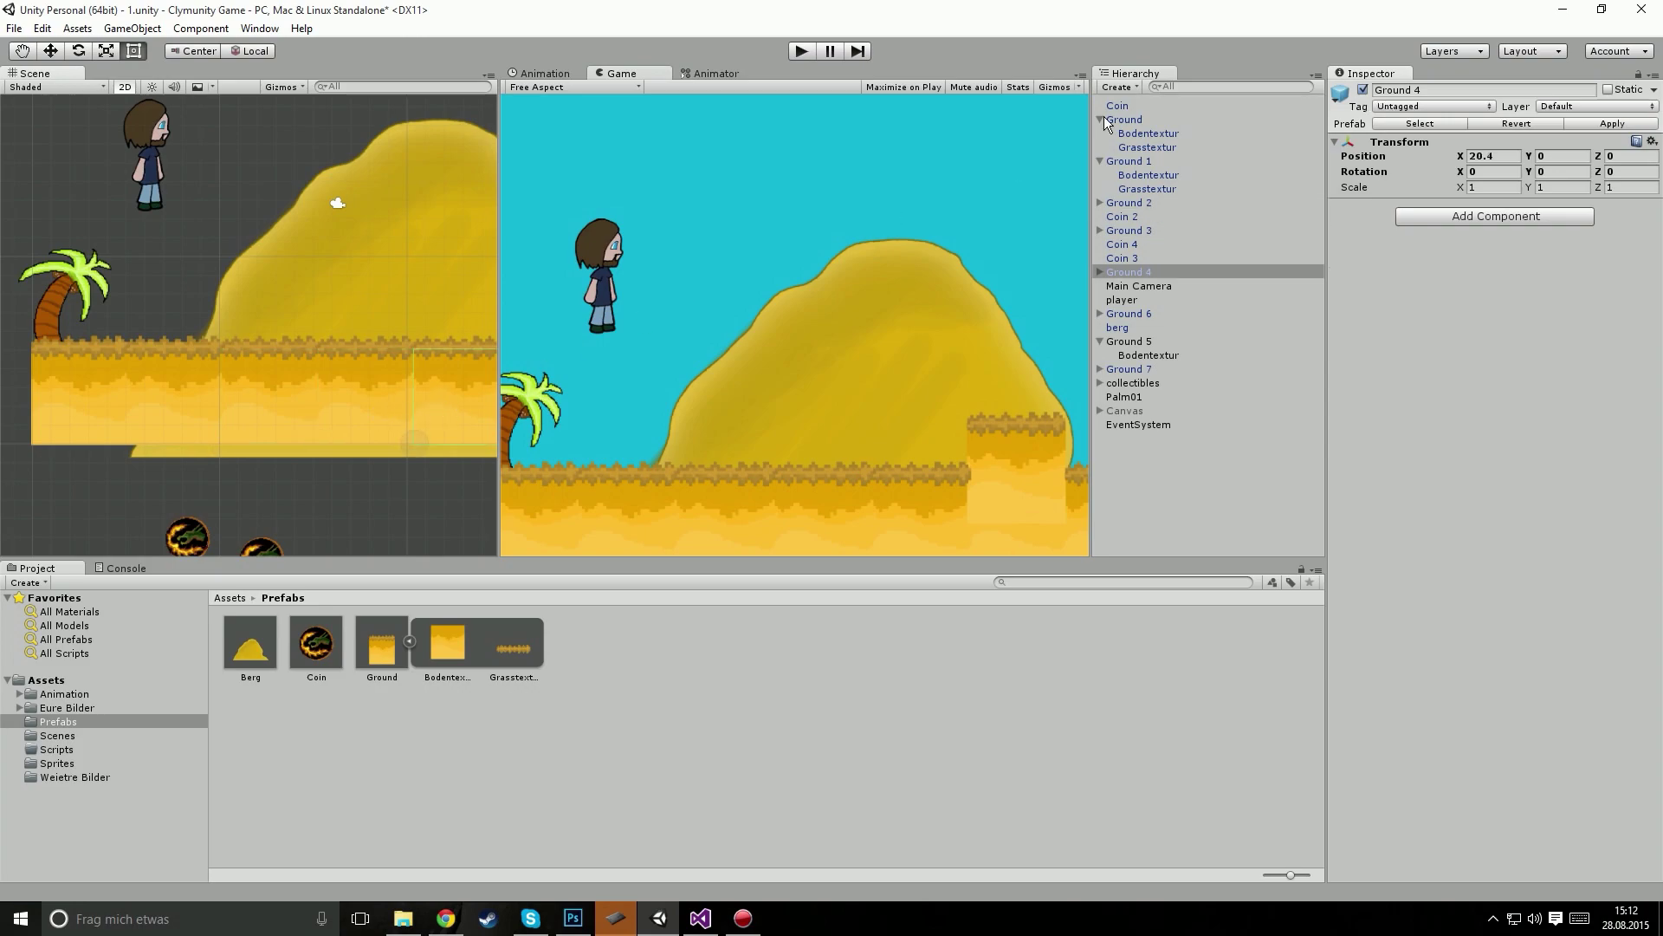
{"action": "left_click", "coordinate": [1434, 106]}
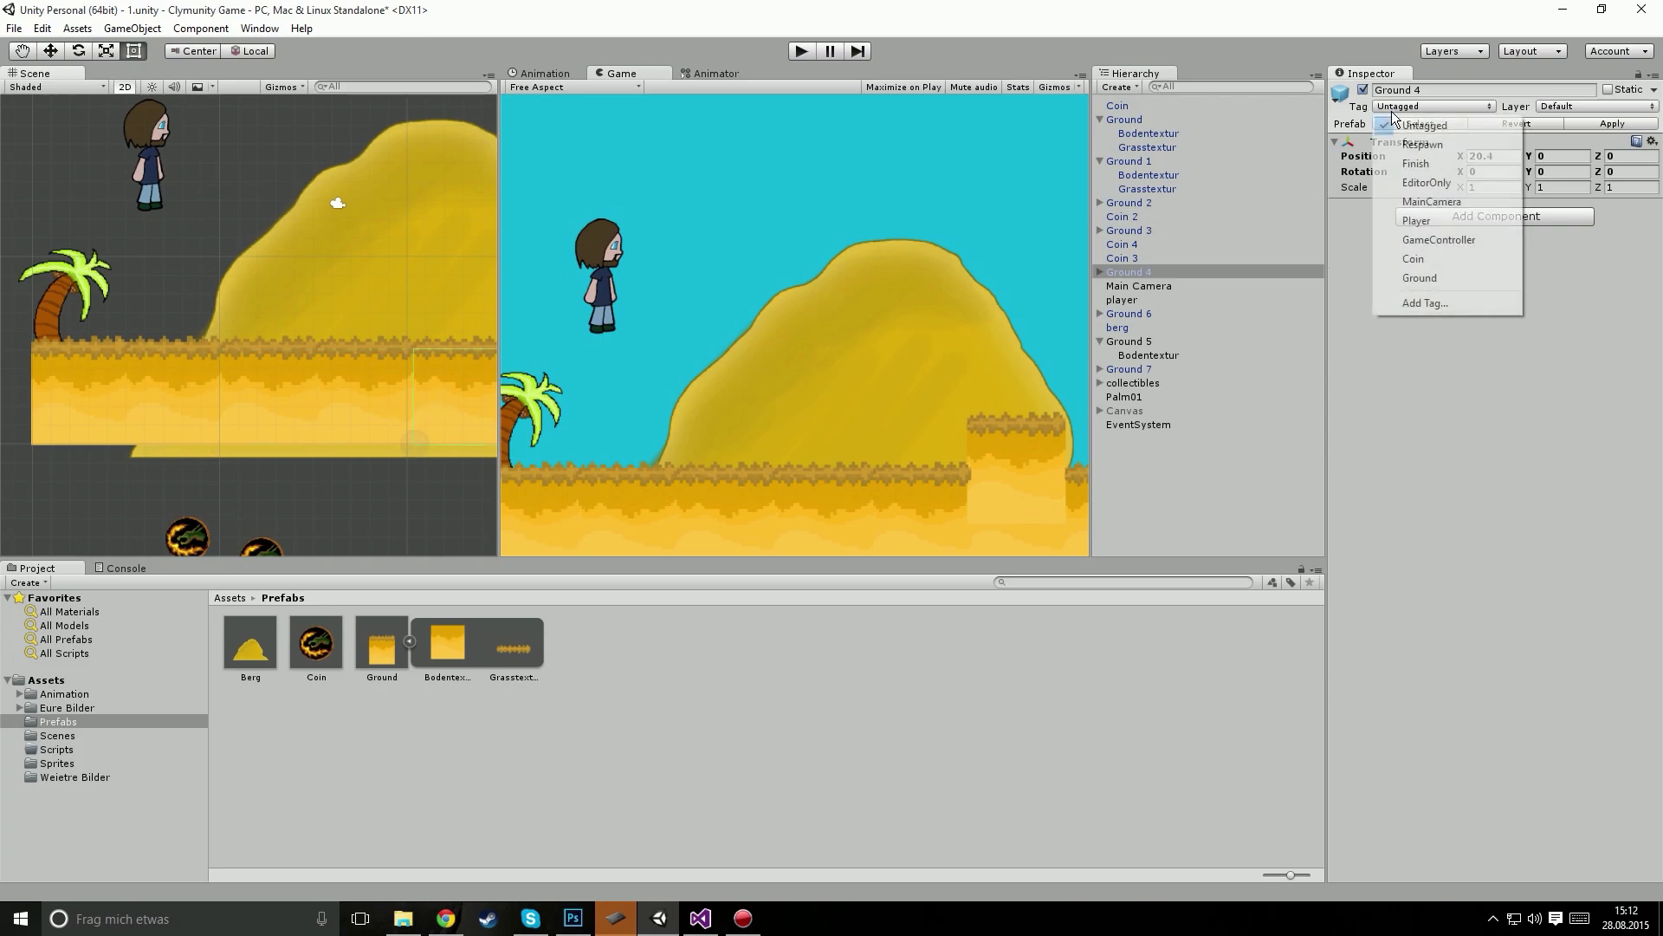
{"action": "left_click", "coordinate": [1421, 277]}
{"action": "middle_click_drag", "start_coordinate": [442, 288], "coordinate": [251, 275]}
{"action": "left_click", "coordinate": [352, 344]}
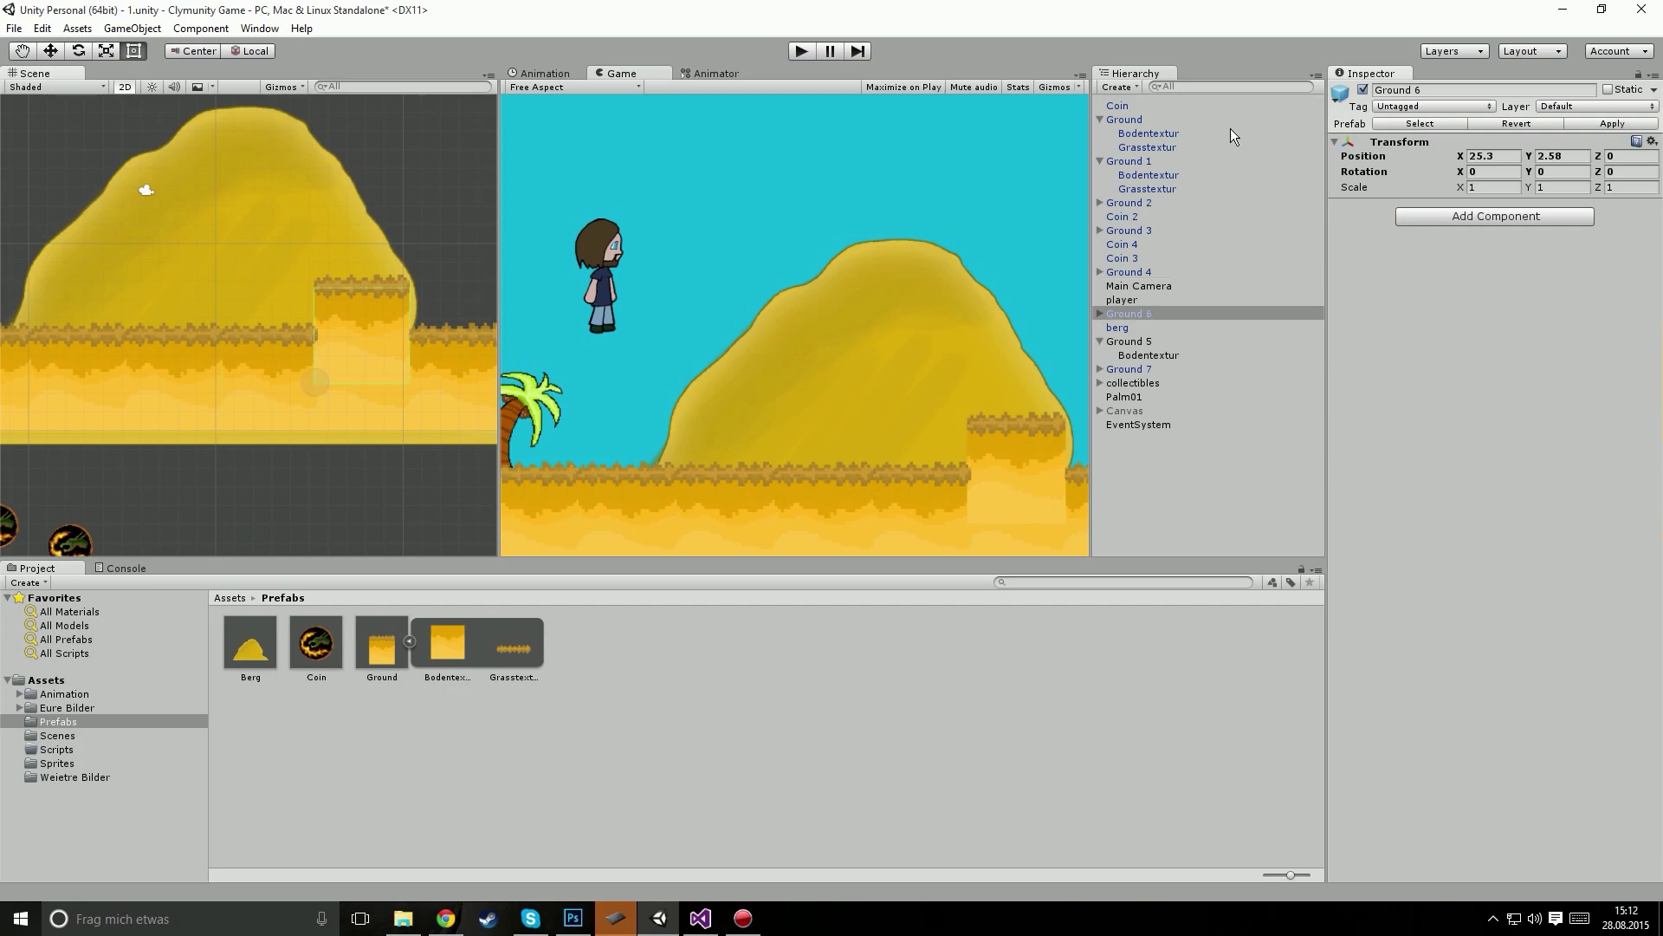
{"action": "left_click", "coordinate": [1430, 107]}
{"action": "left_click", "coordinate": [1443, 277]}
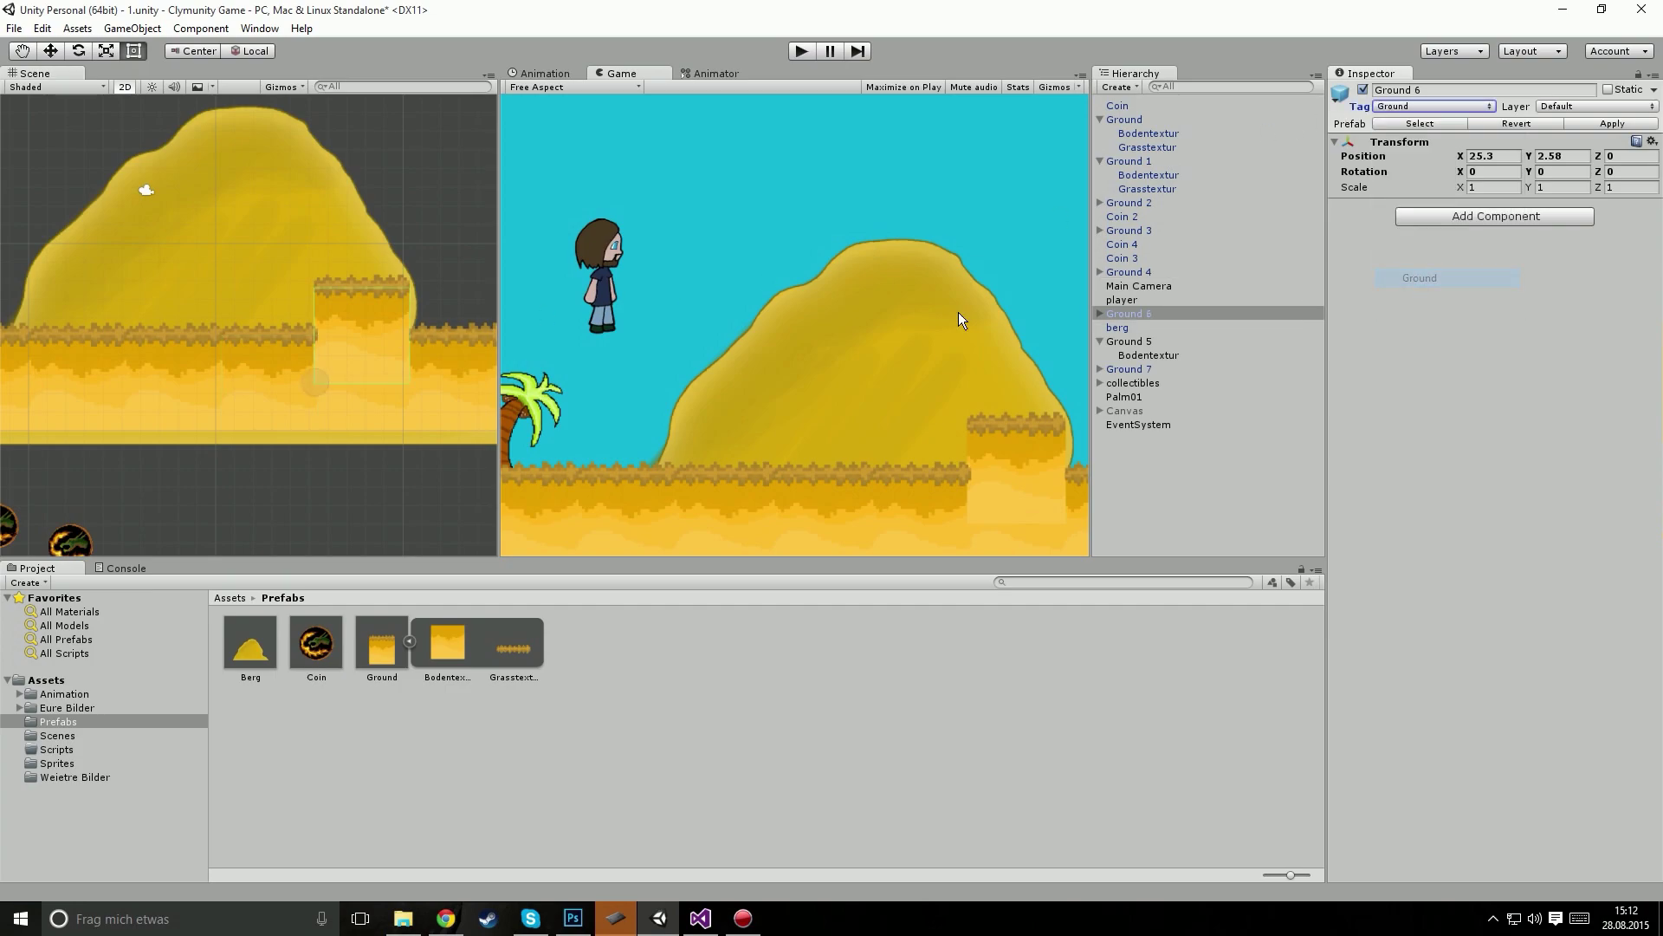
Step: Tag Ground 7 as Ground and start play mode to test jumping
{"action": "middle_click_drag", "start_coordinate": [367, 260], "coordinate": [143, 264]}
{"action": "left_click", "coordinate": [227, 353]}
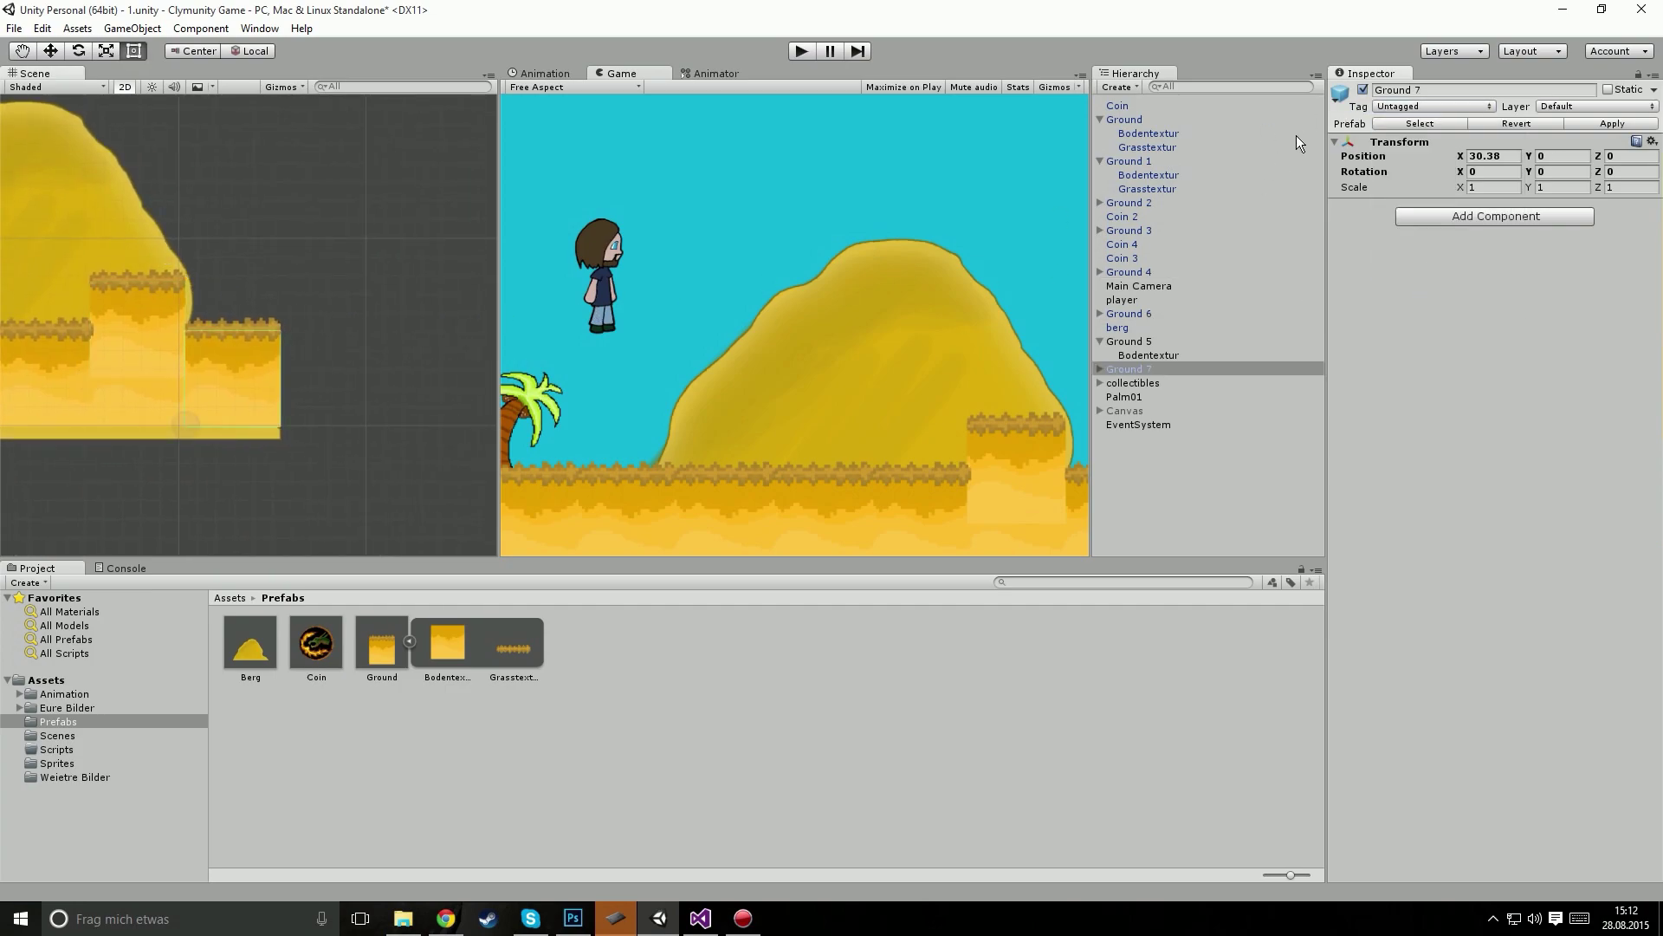
{"action": "left_click", "coordinate": [1430, 107]}
{"action": "left_click", "coordinate": [1419, 274]}
{"action": "middle_click_drag", "start_coordinate": [483, 253], "coordinate": [665, 216]}
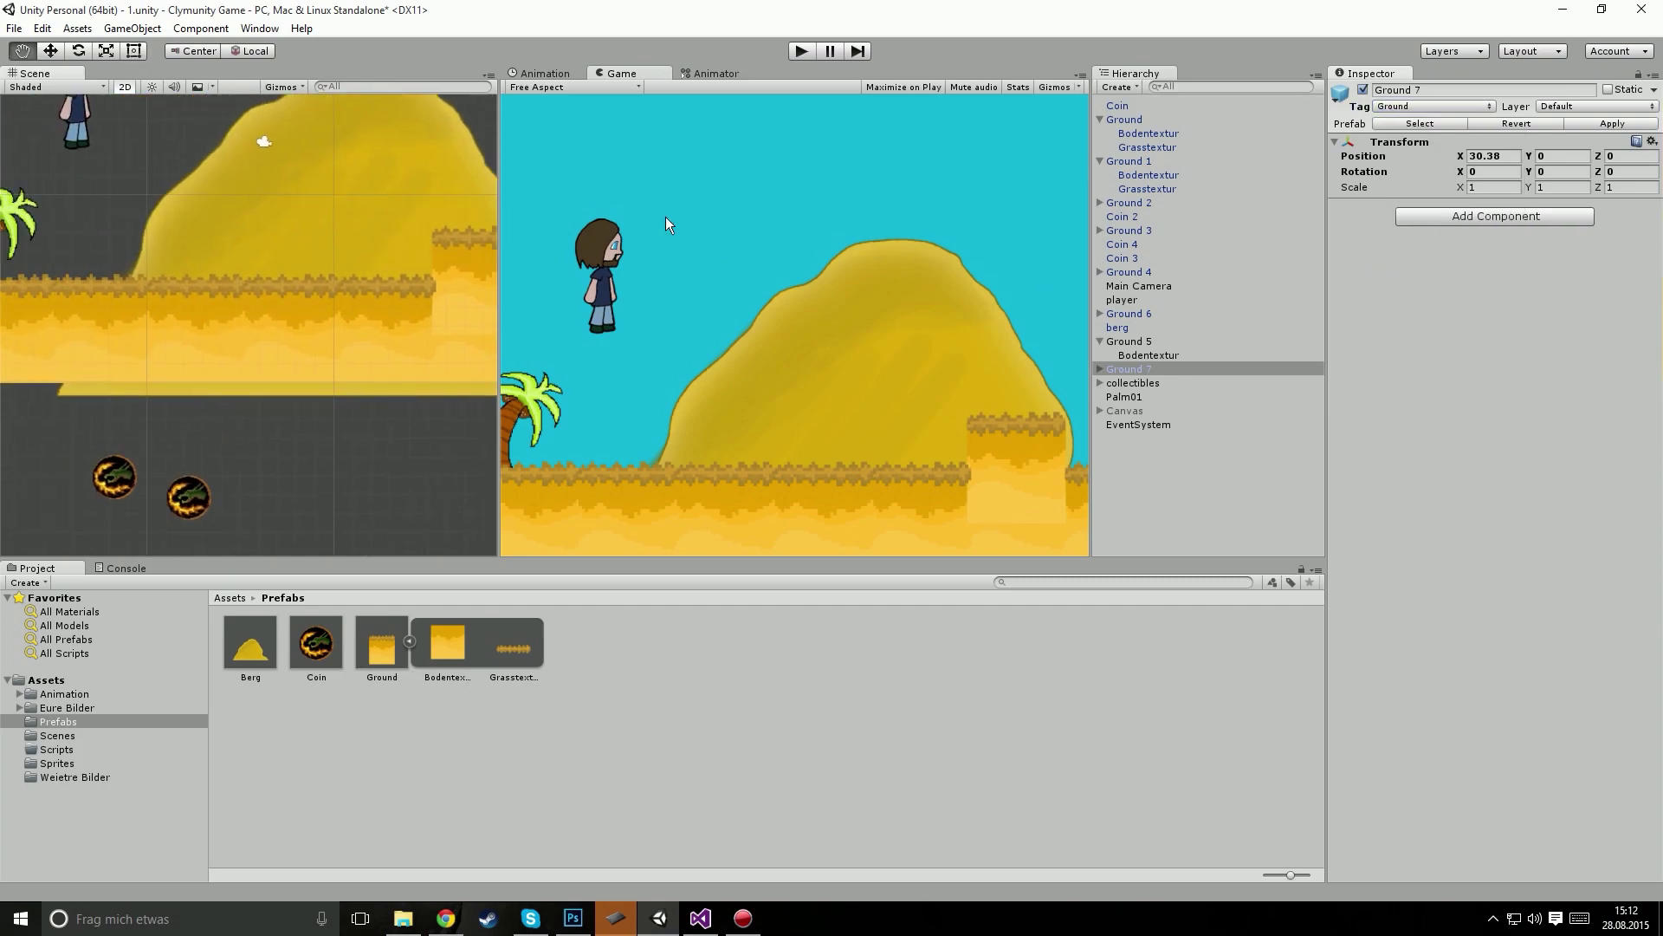
{"action": "left_click", "coordinate": [802, 51]}
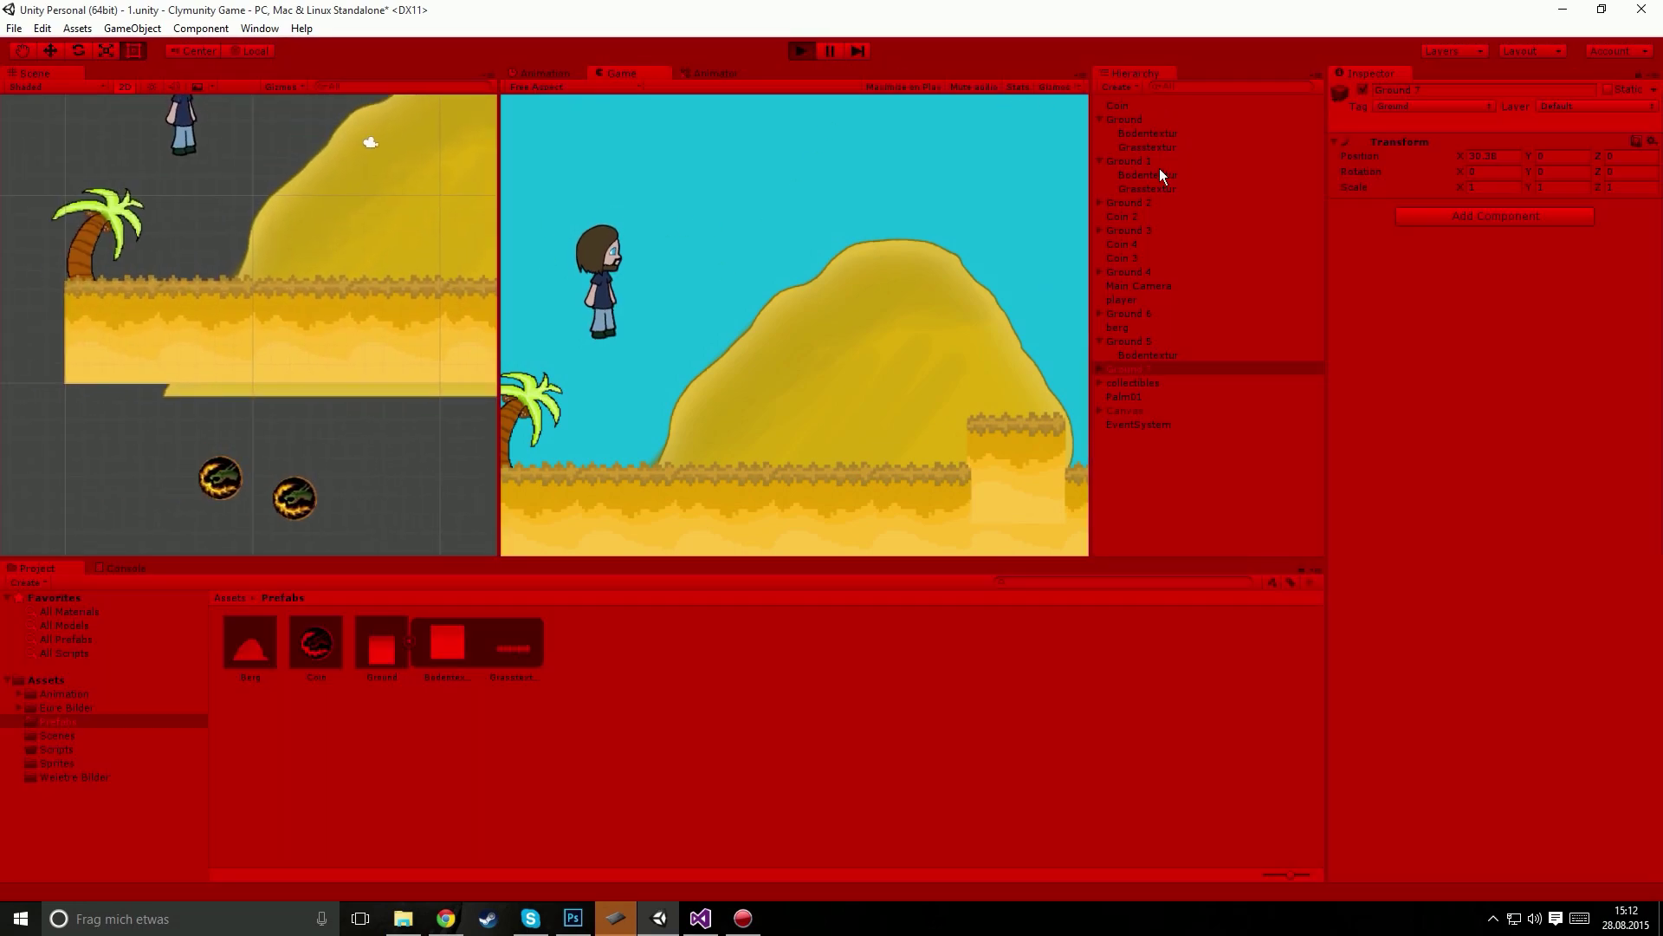
Step: Inspect the player and the ground tile under it while the game runs
{"action": "left_click", "coordinate": [1138, 302]}
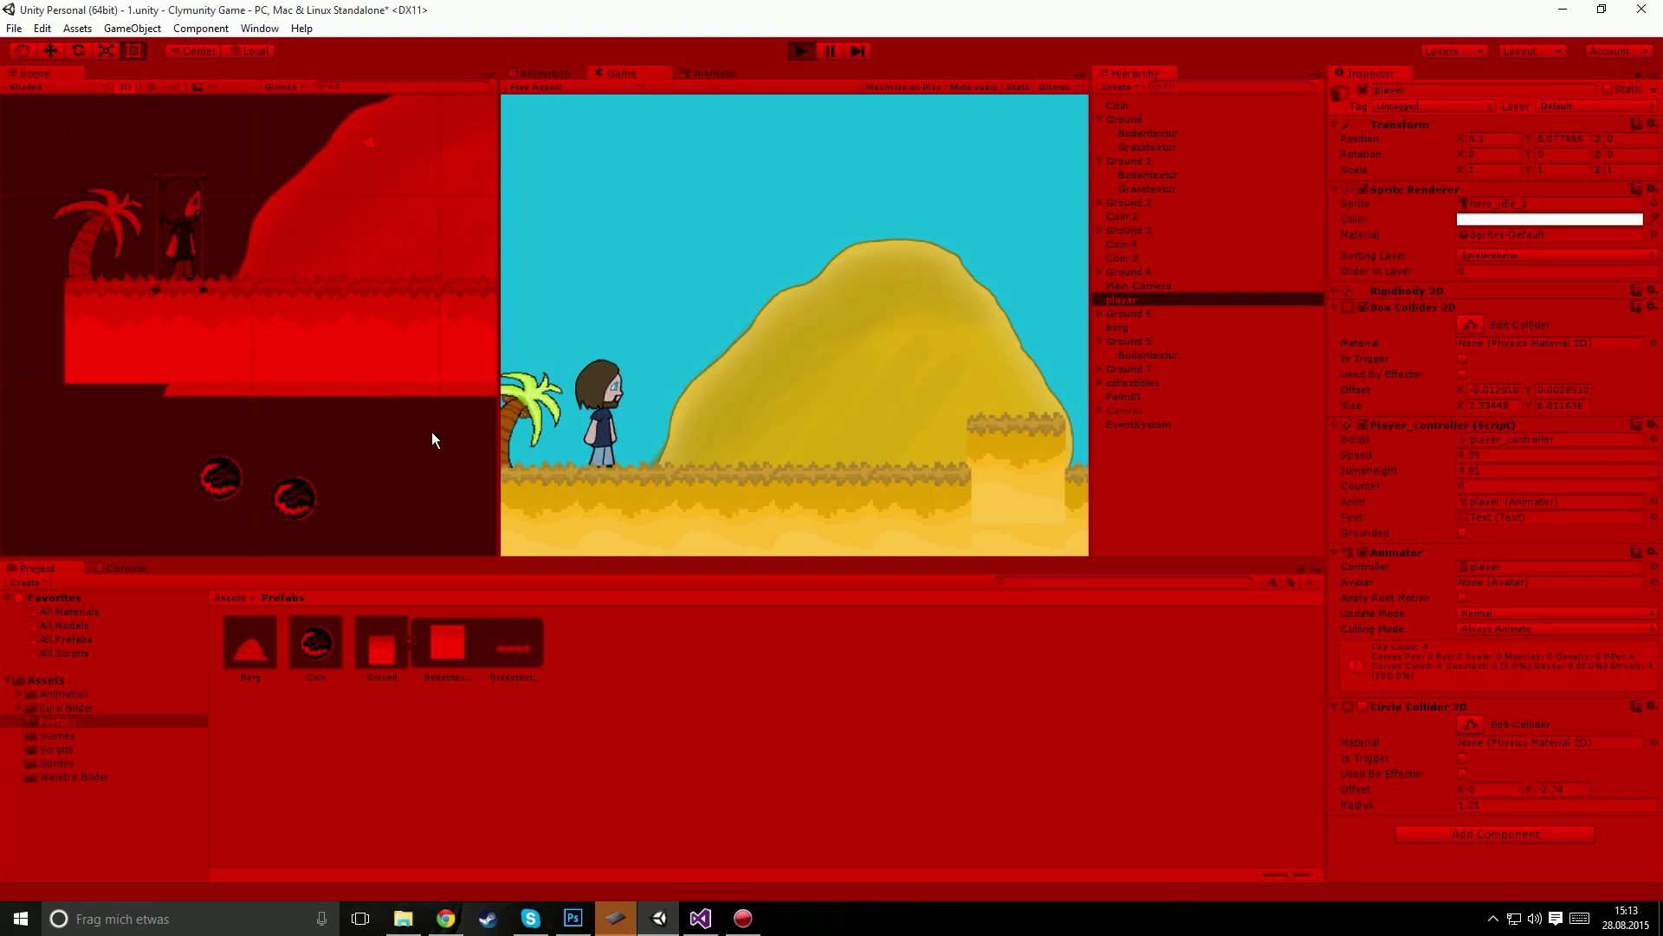
{"action": "left_click", "coordinate": [298, 367]}
{"action": "left_click", "coordinate": [178, 226]}
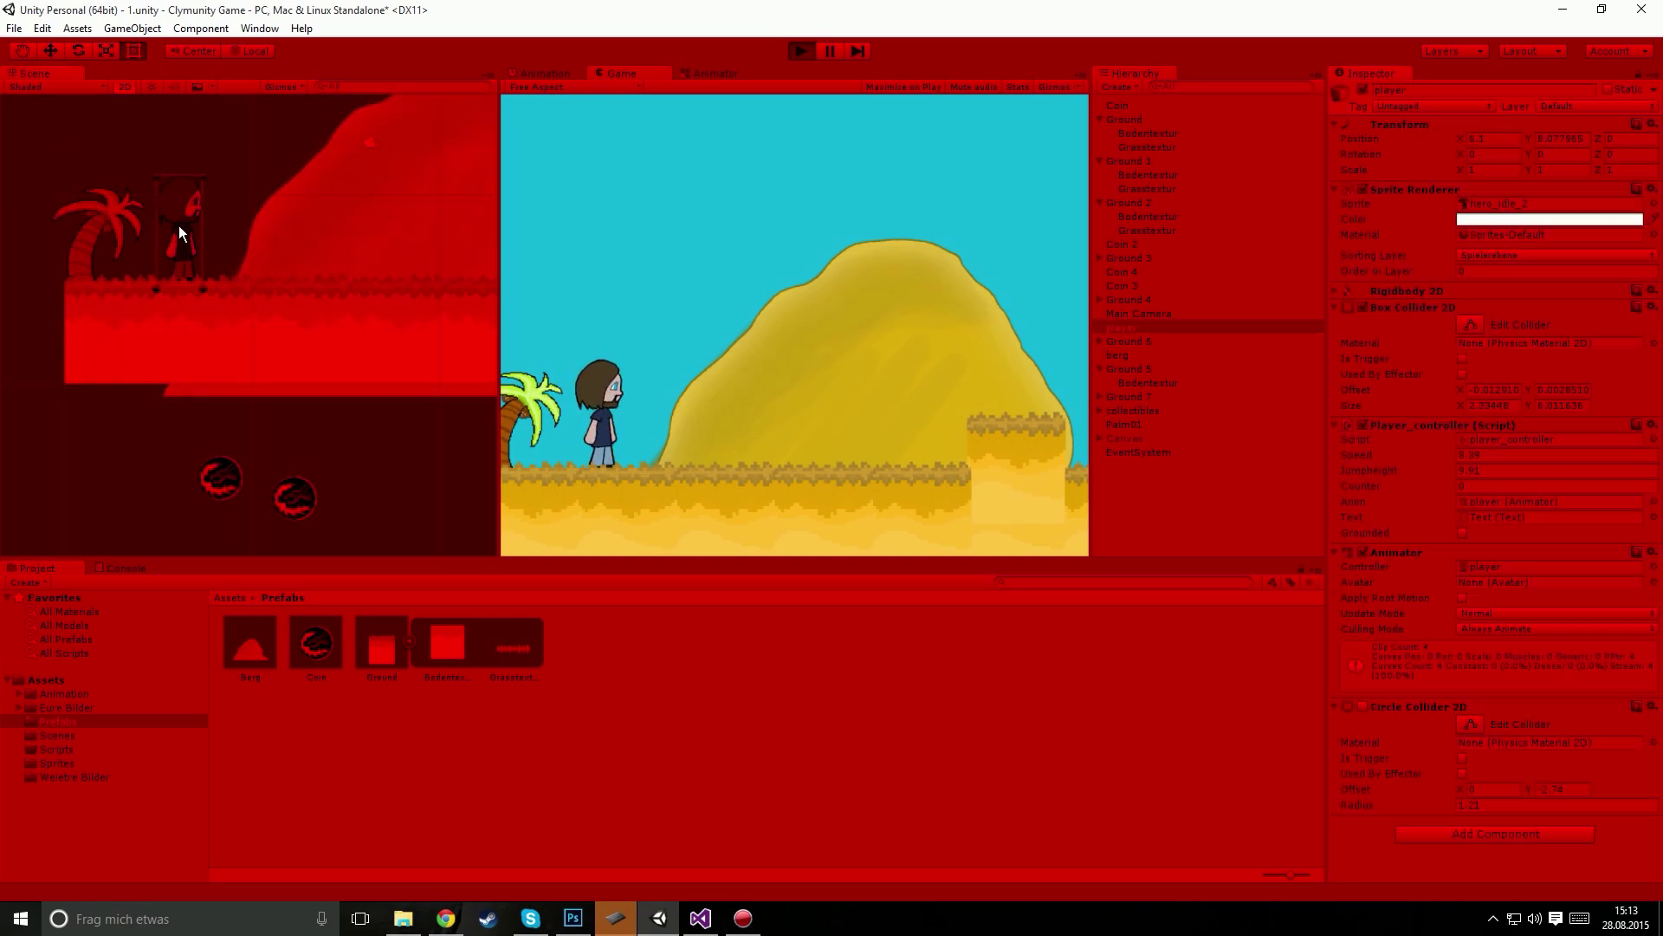
{"action": "key", "text": "Right"}
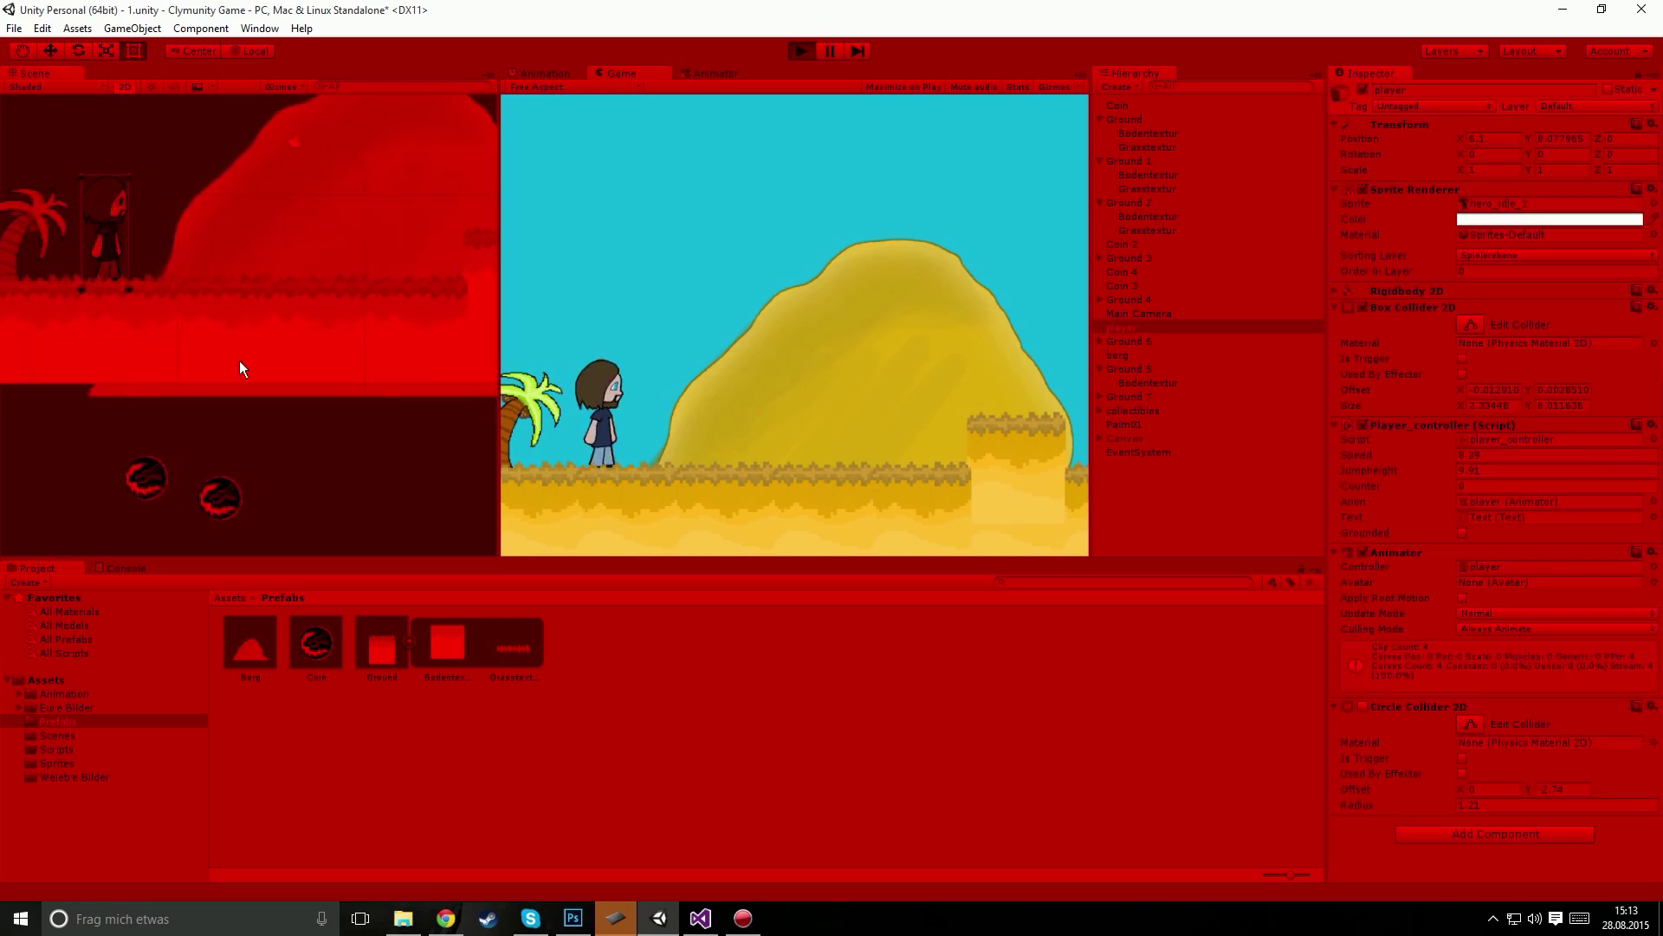
{"action": "key", "text": "Left"}
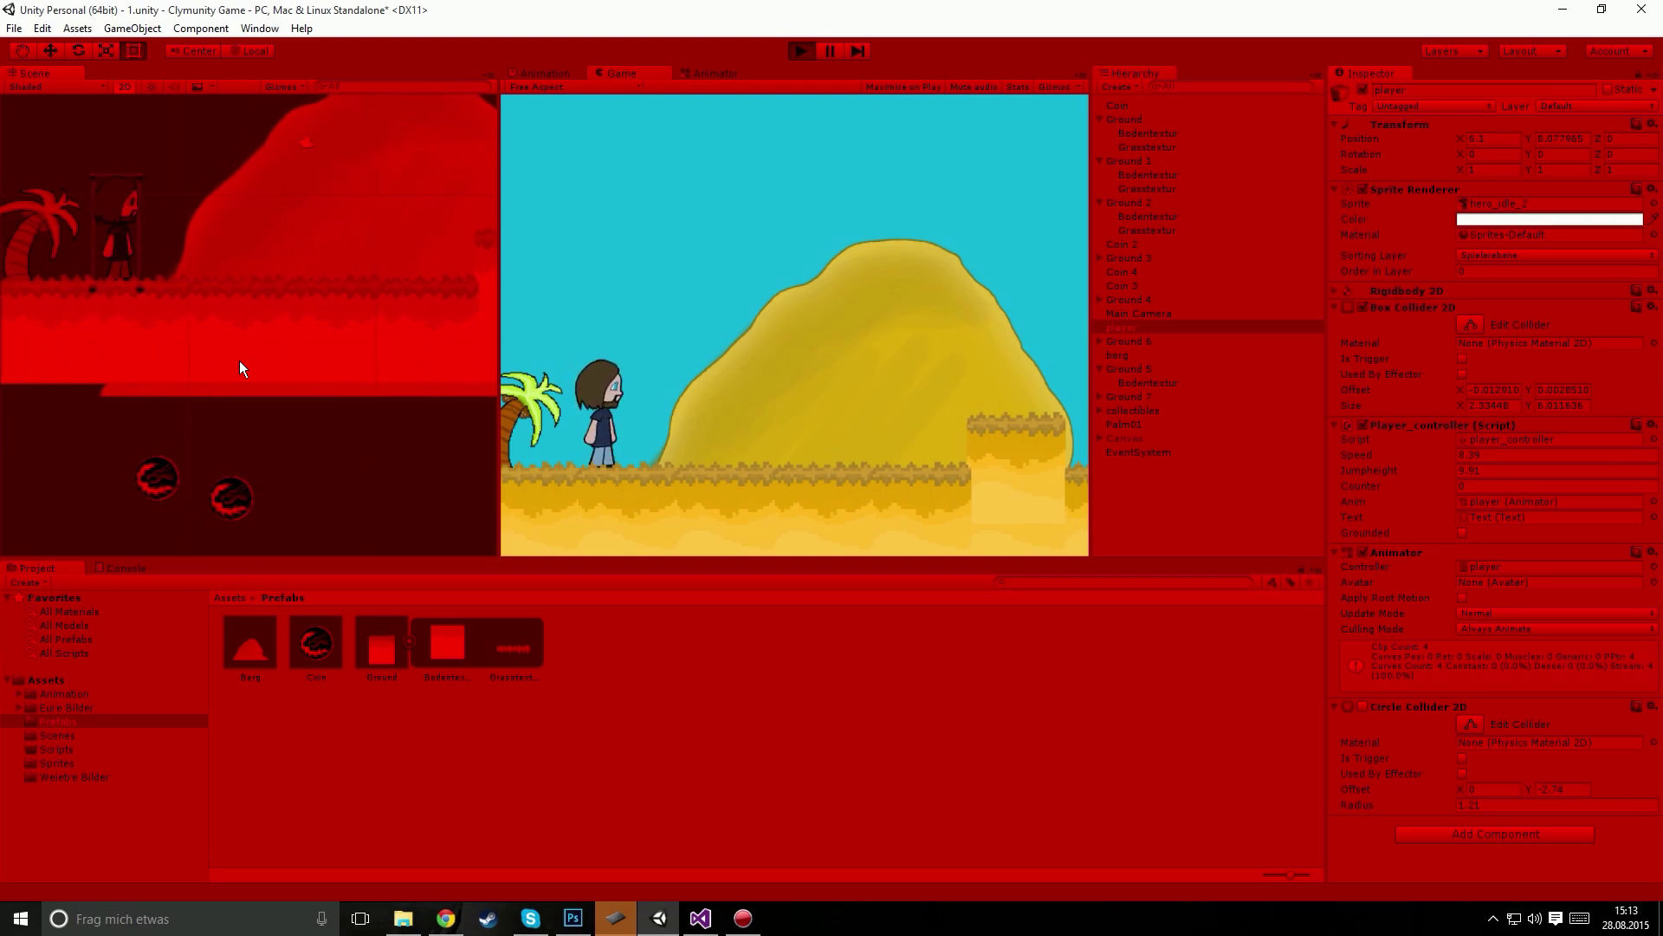
{"action": "key", "text": "Right"}
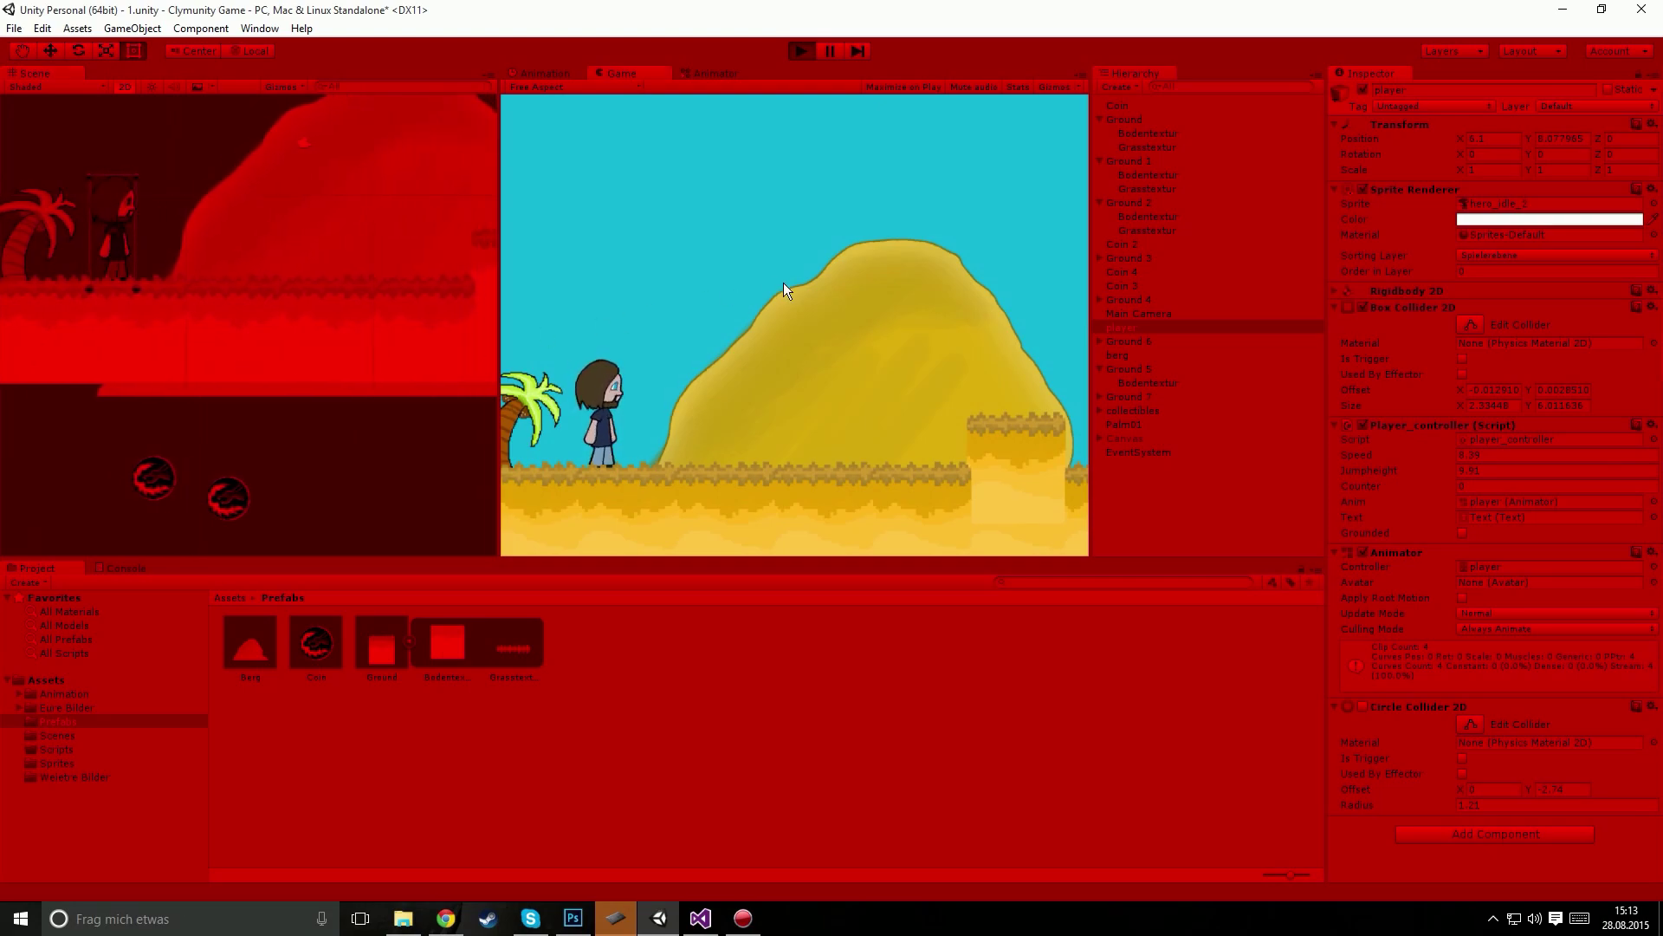
Step: Walk the player right, make it jump, then stop the game
{"action": "key", "text": "Right"}
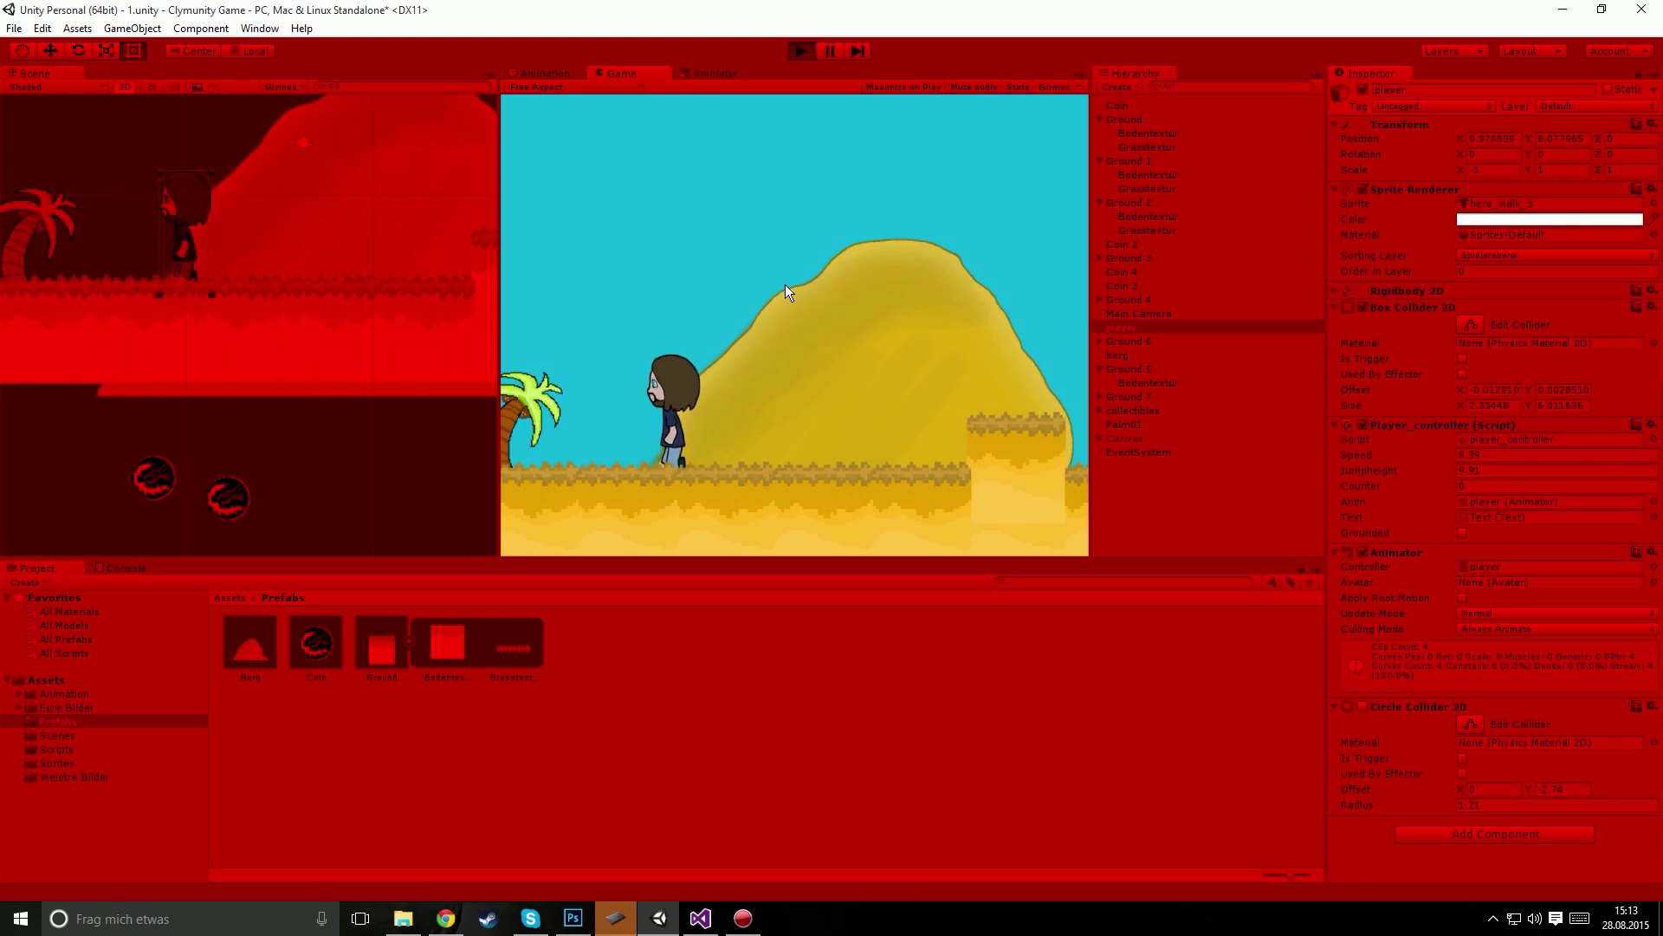
{"action": "key", "text": "space"}
{"action": "key", "text": "space"}
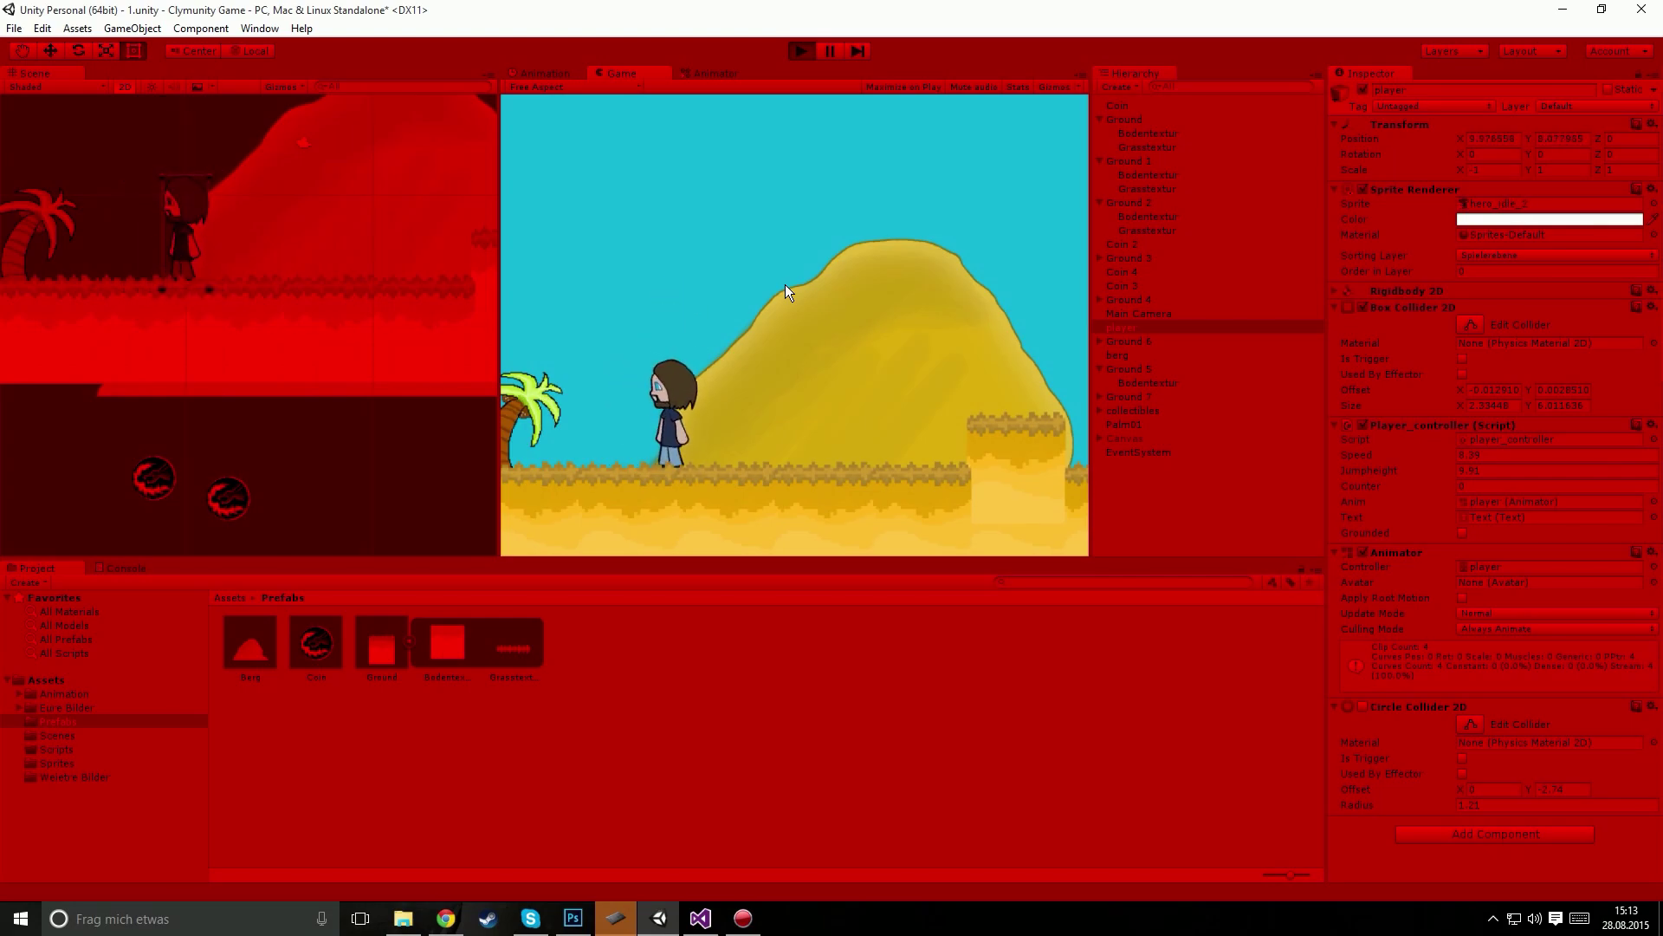
{"action": "left_click", "coordinate": [801, 50]}
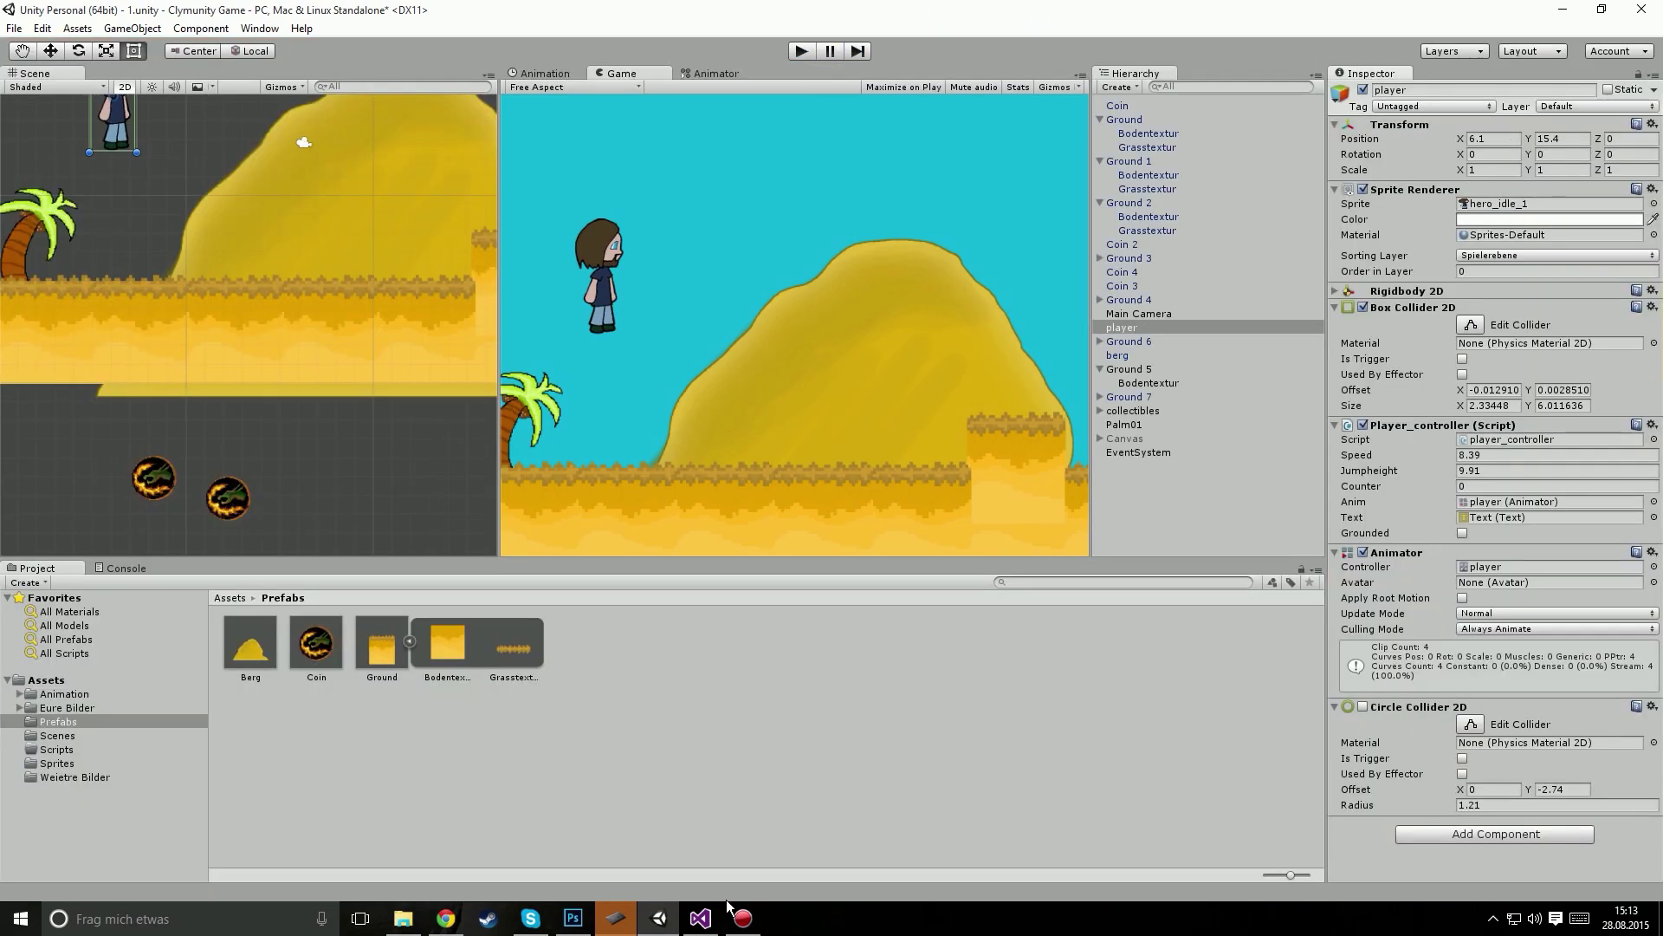
{"action": "left_click", "coordinate": [700, 918]}
Step: Review the "Ground" string in OnCollisionExit2D and the coin check lines in OnTriggerEnter2D
{"action": "left_click", "coordinate": [345, 604]}
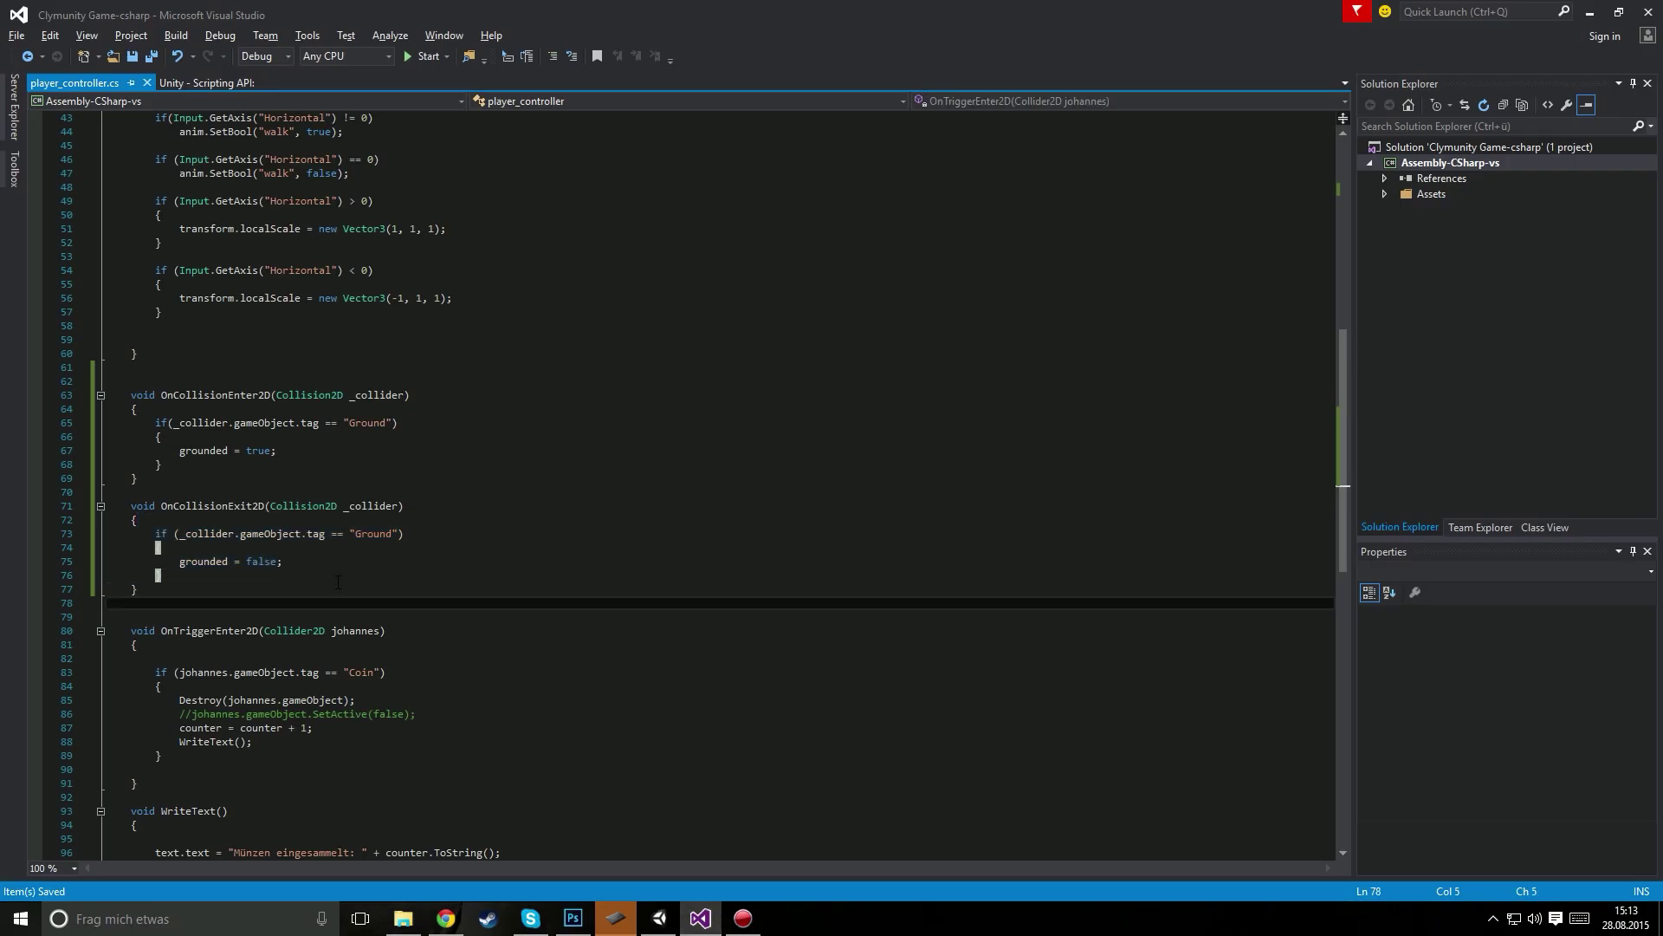
{"action": "left_click_drag", "start_coordinate": [345, 534], "coordinate": [492, 540]}
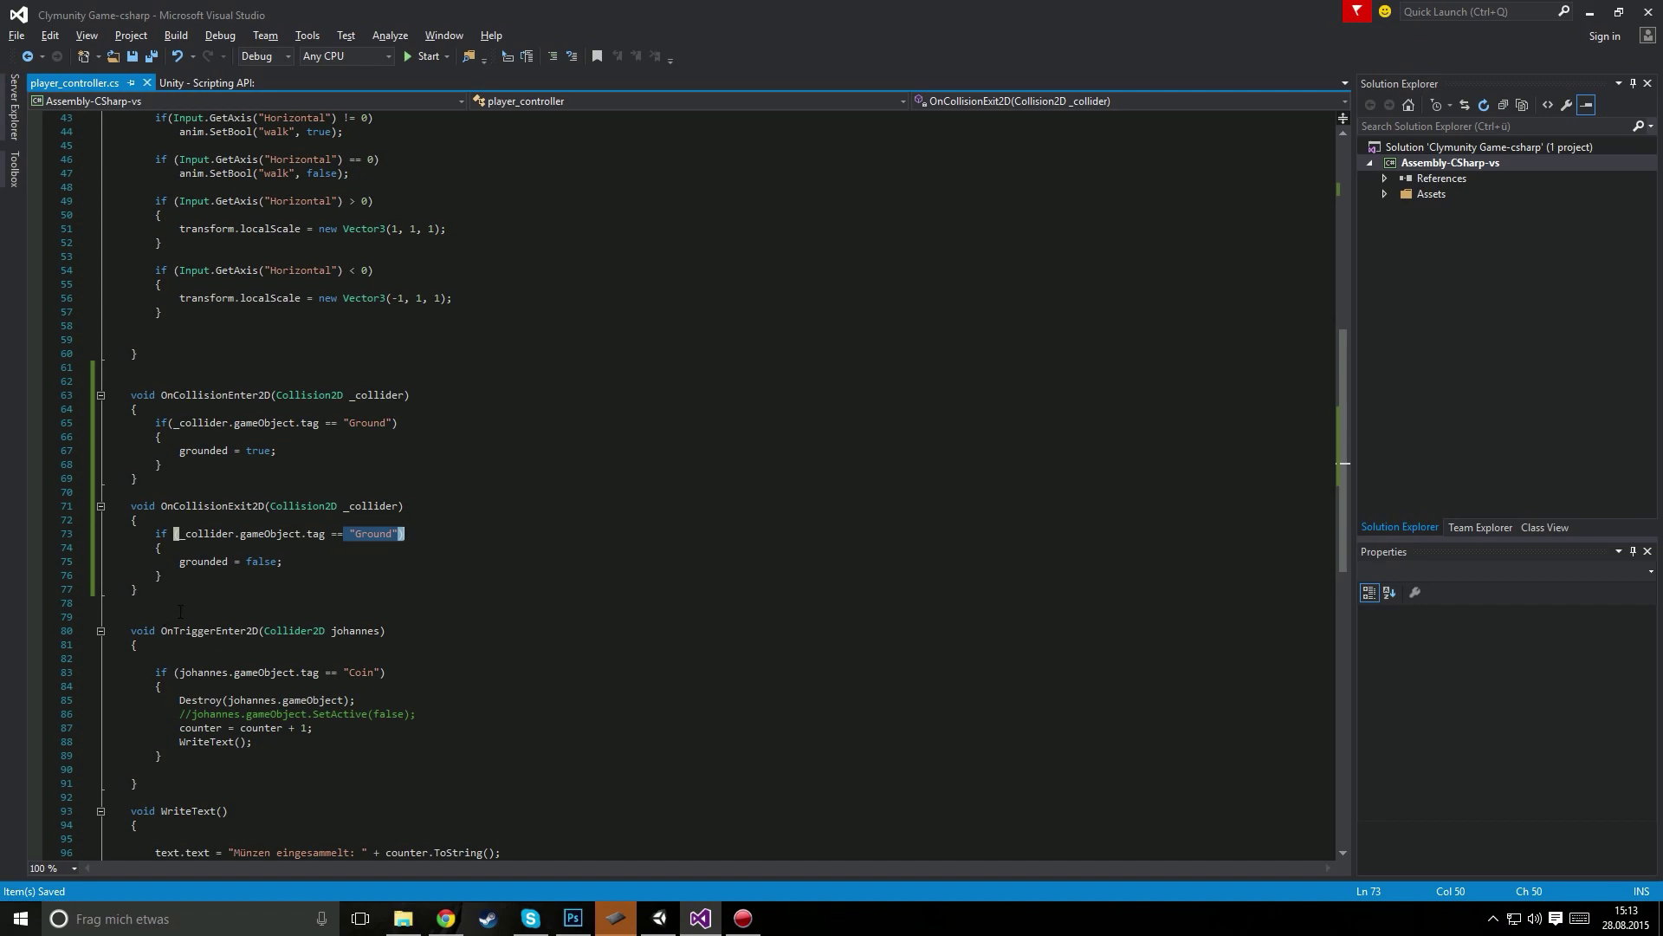
{"action": "left_click_drag", "start_coordinate": [181, 612], "coordinate": [356, 702]}
{"action": "left_click", "coordinate": [229, 653]}
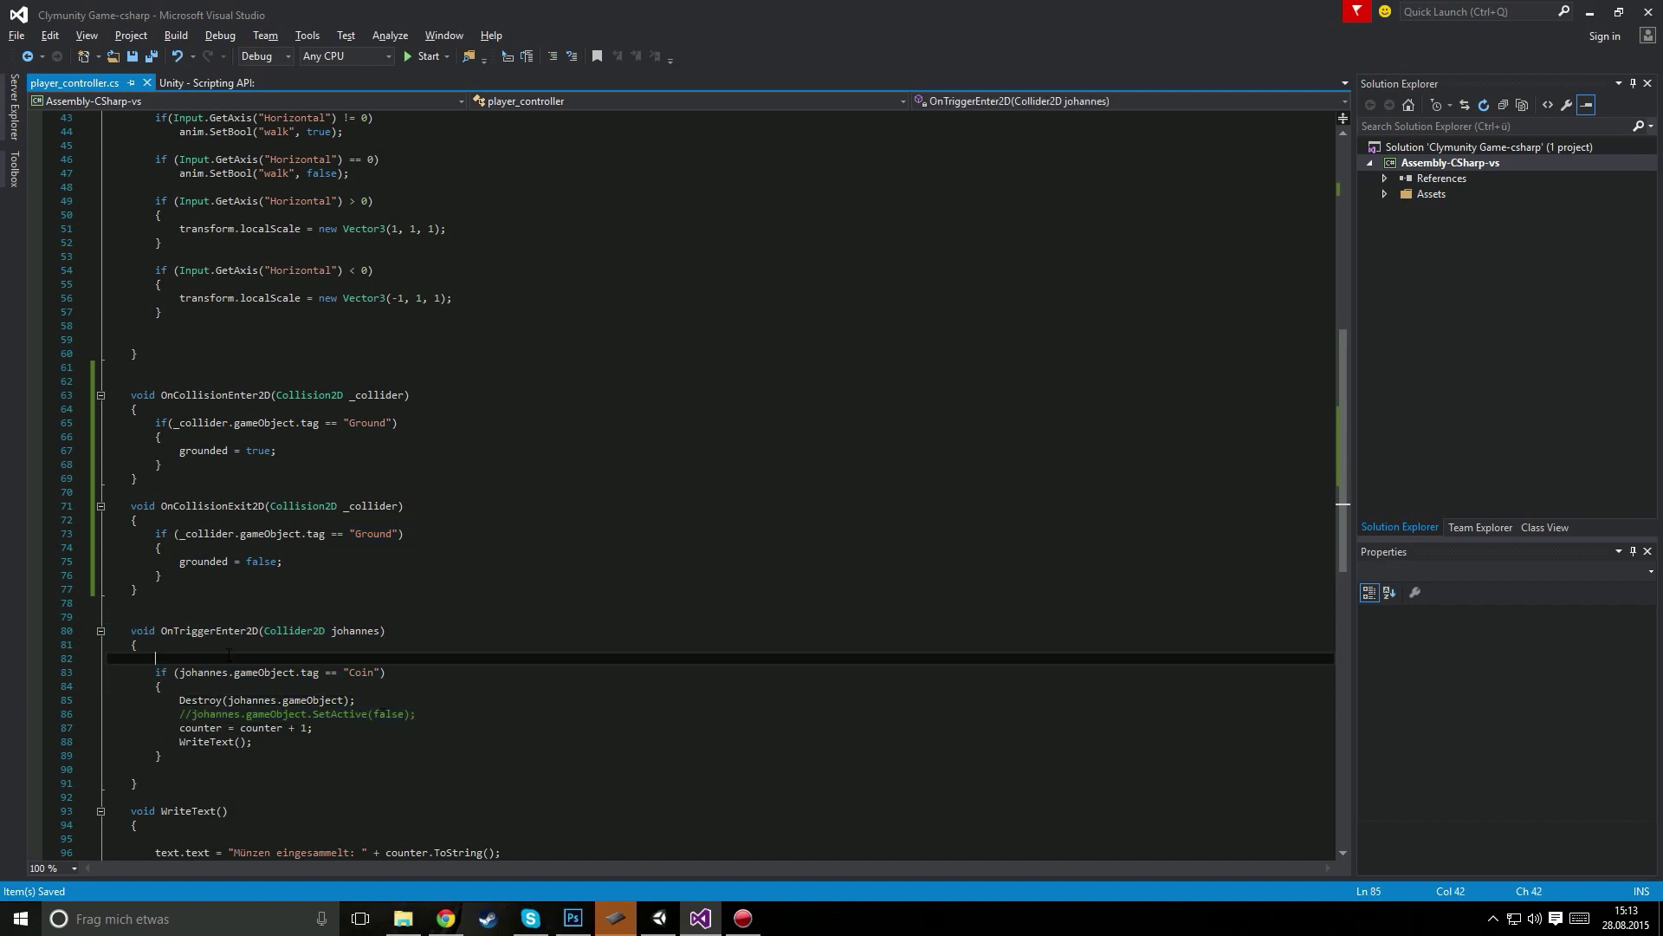
{"action": "left_click_drag", "start_coordinate": [229, 653], "coordinate": [346, 701]}
{"action": "left_click", "coordinate": [658, 918]}
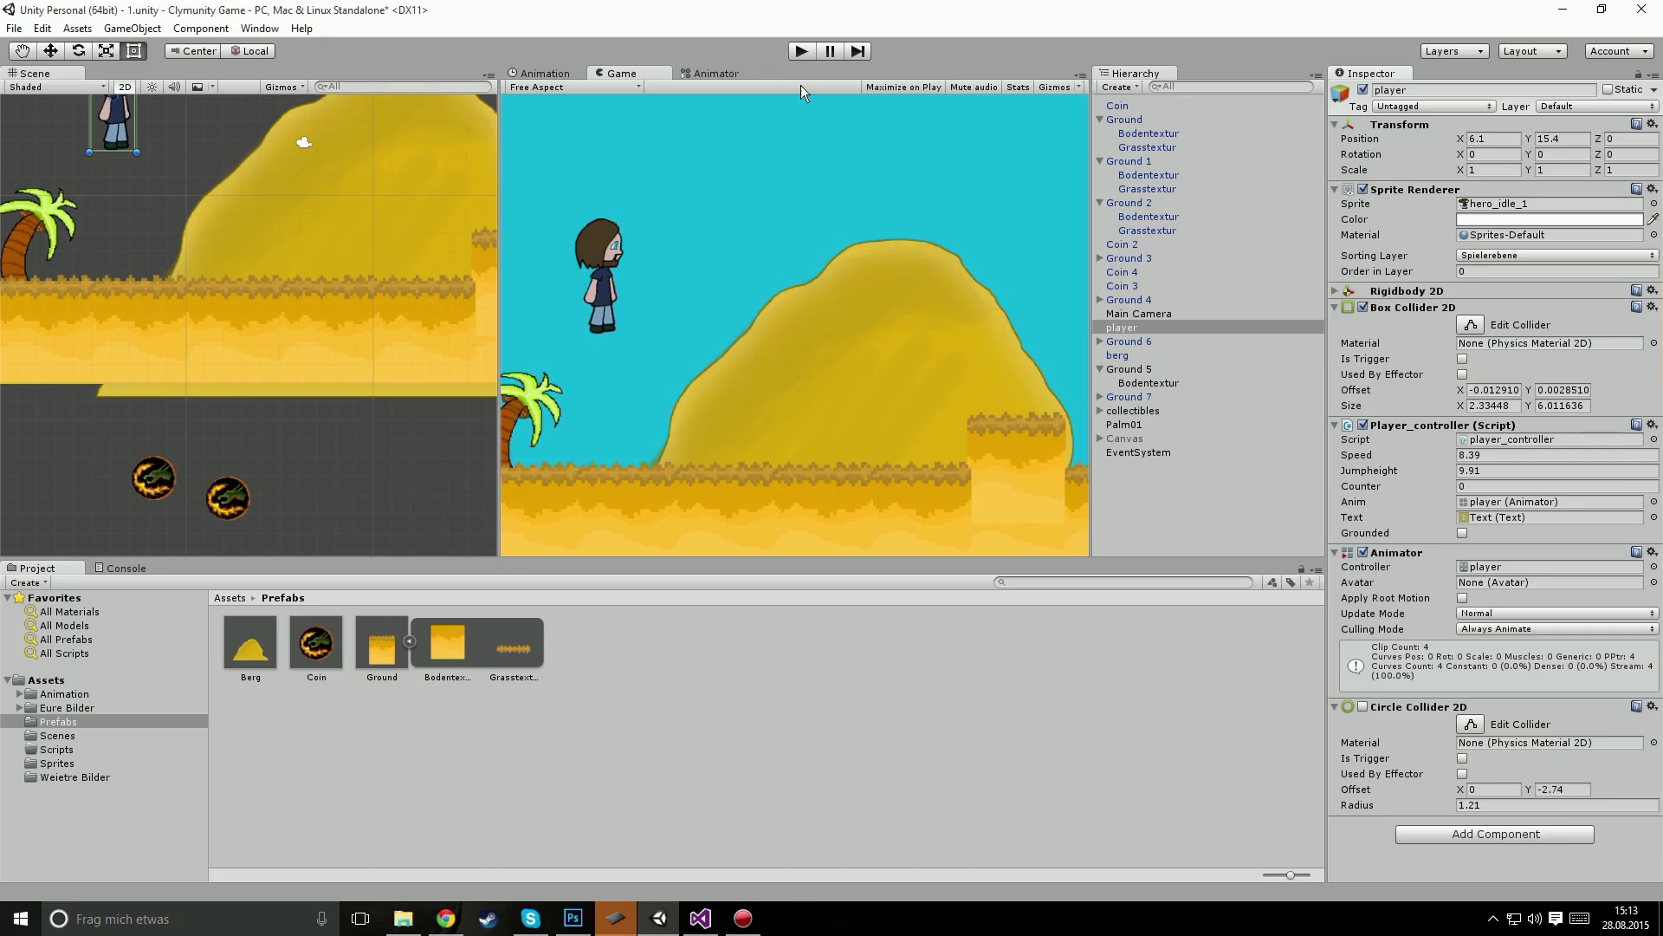
Step: Play-test again, walking right and jumping twice to check Grounded, then stop the game
{"action": "left_click", "coordinate": [800, 51]}
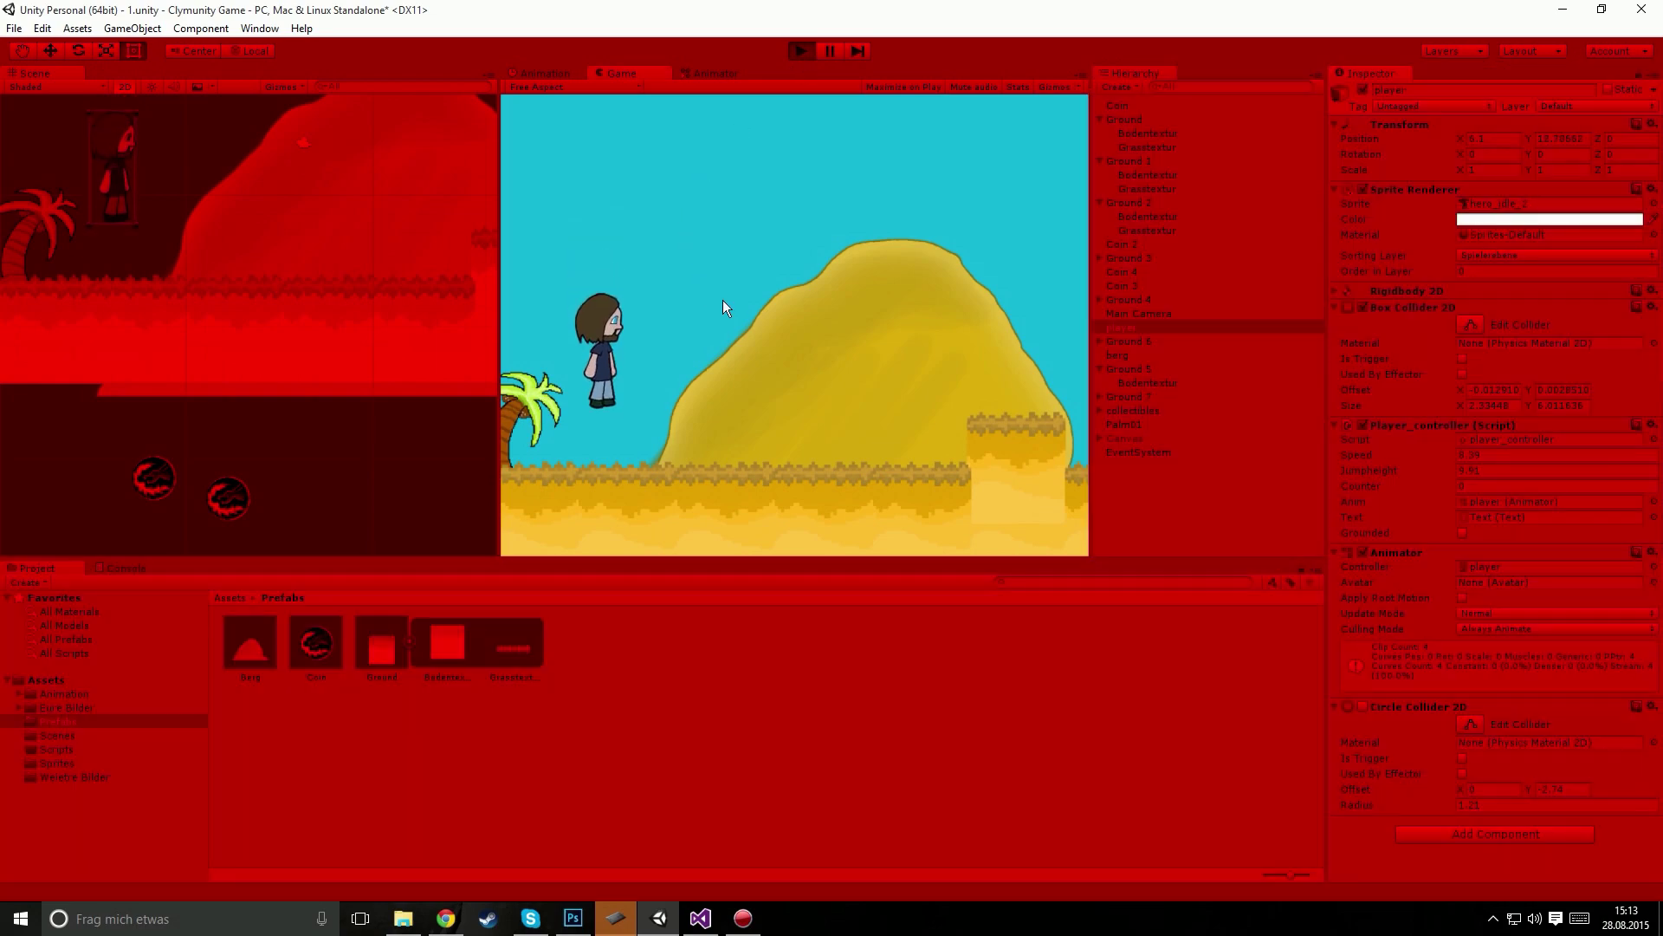
{"action": "left_click", "coordinate": [1463, 532]}
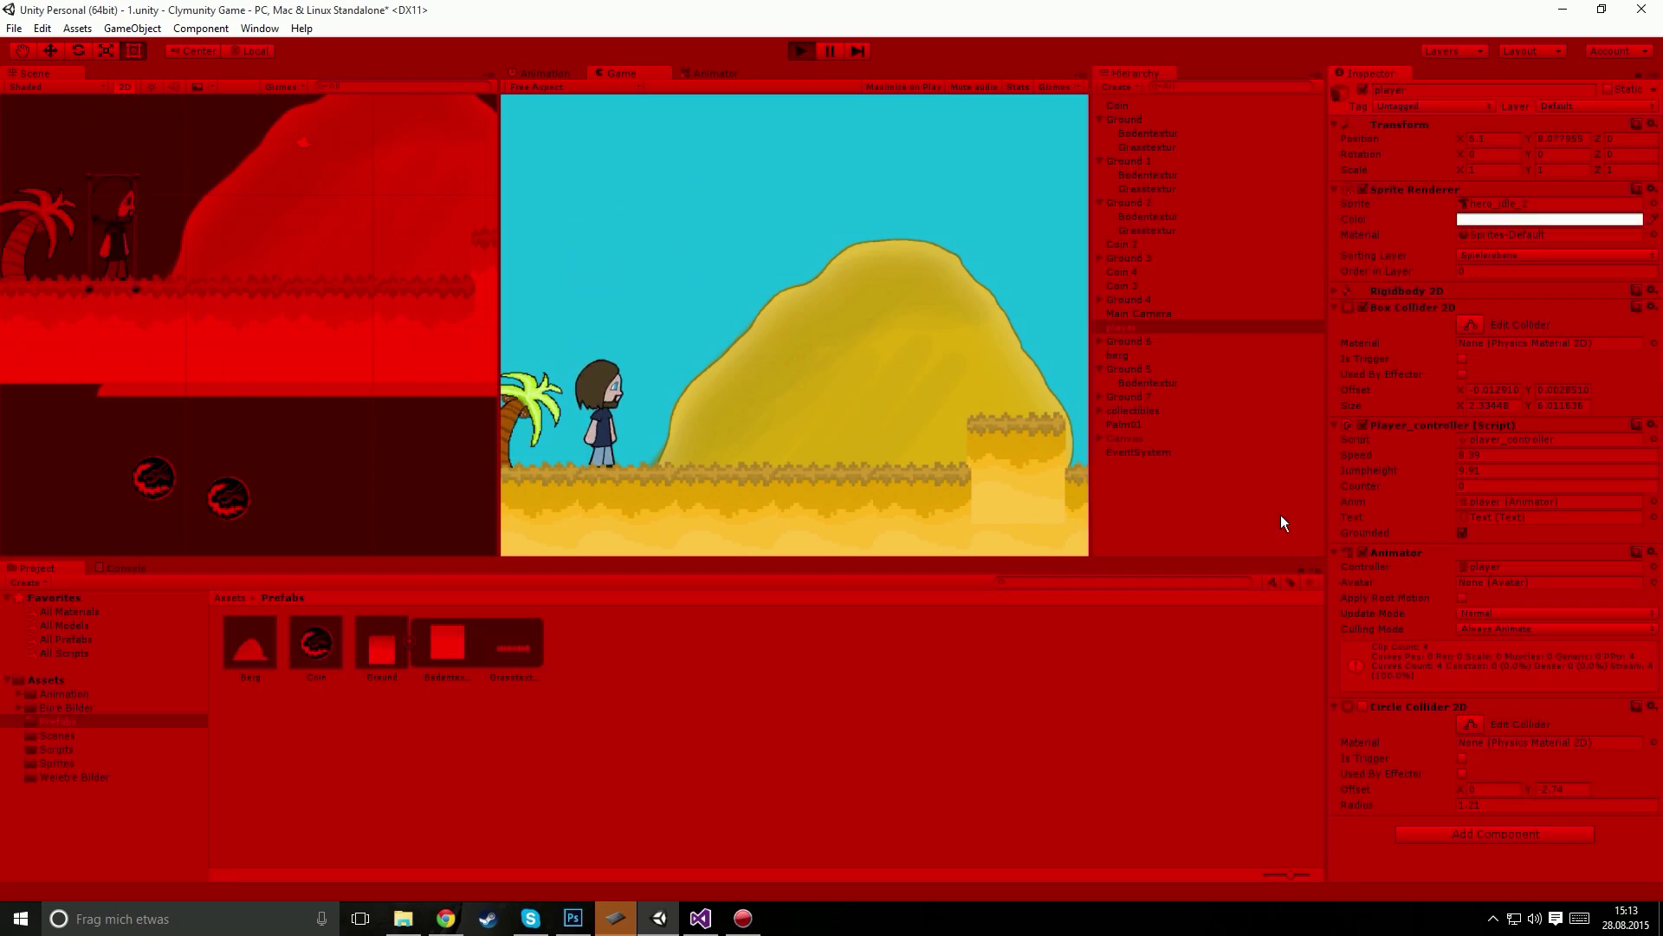
{"action": "left_click", "coordinate": [846, 343]}
{"action": "key", "text": "Right"}
{"action": "key", "text": "space"}
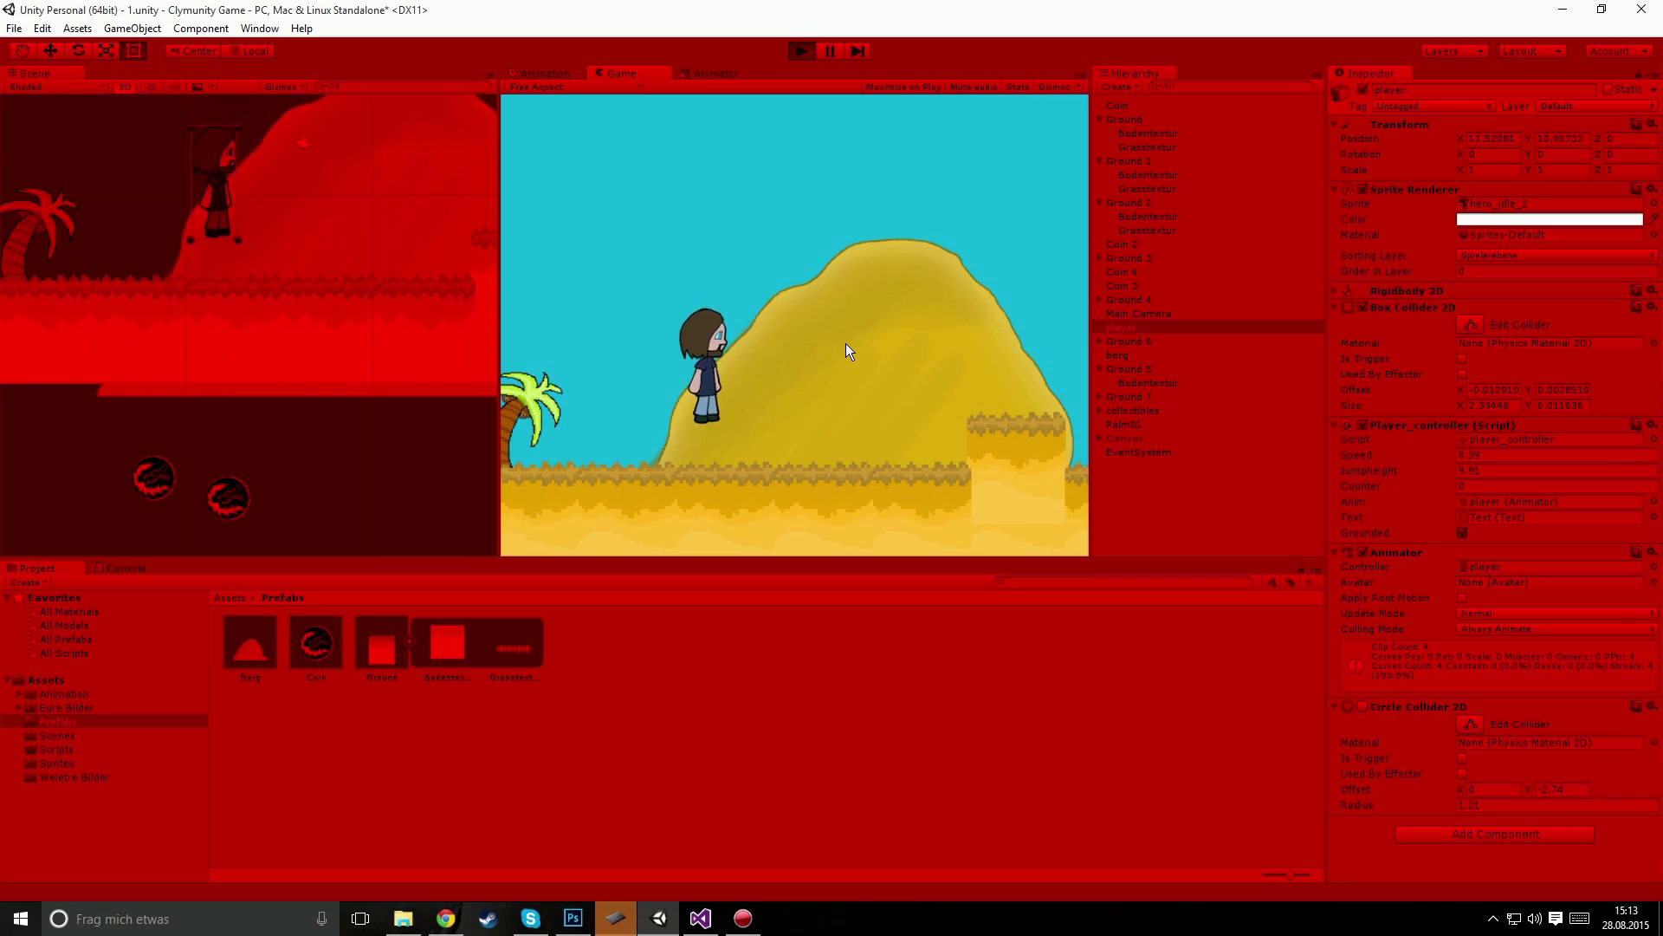
{"action": "key", "text": "space"}
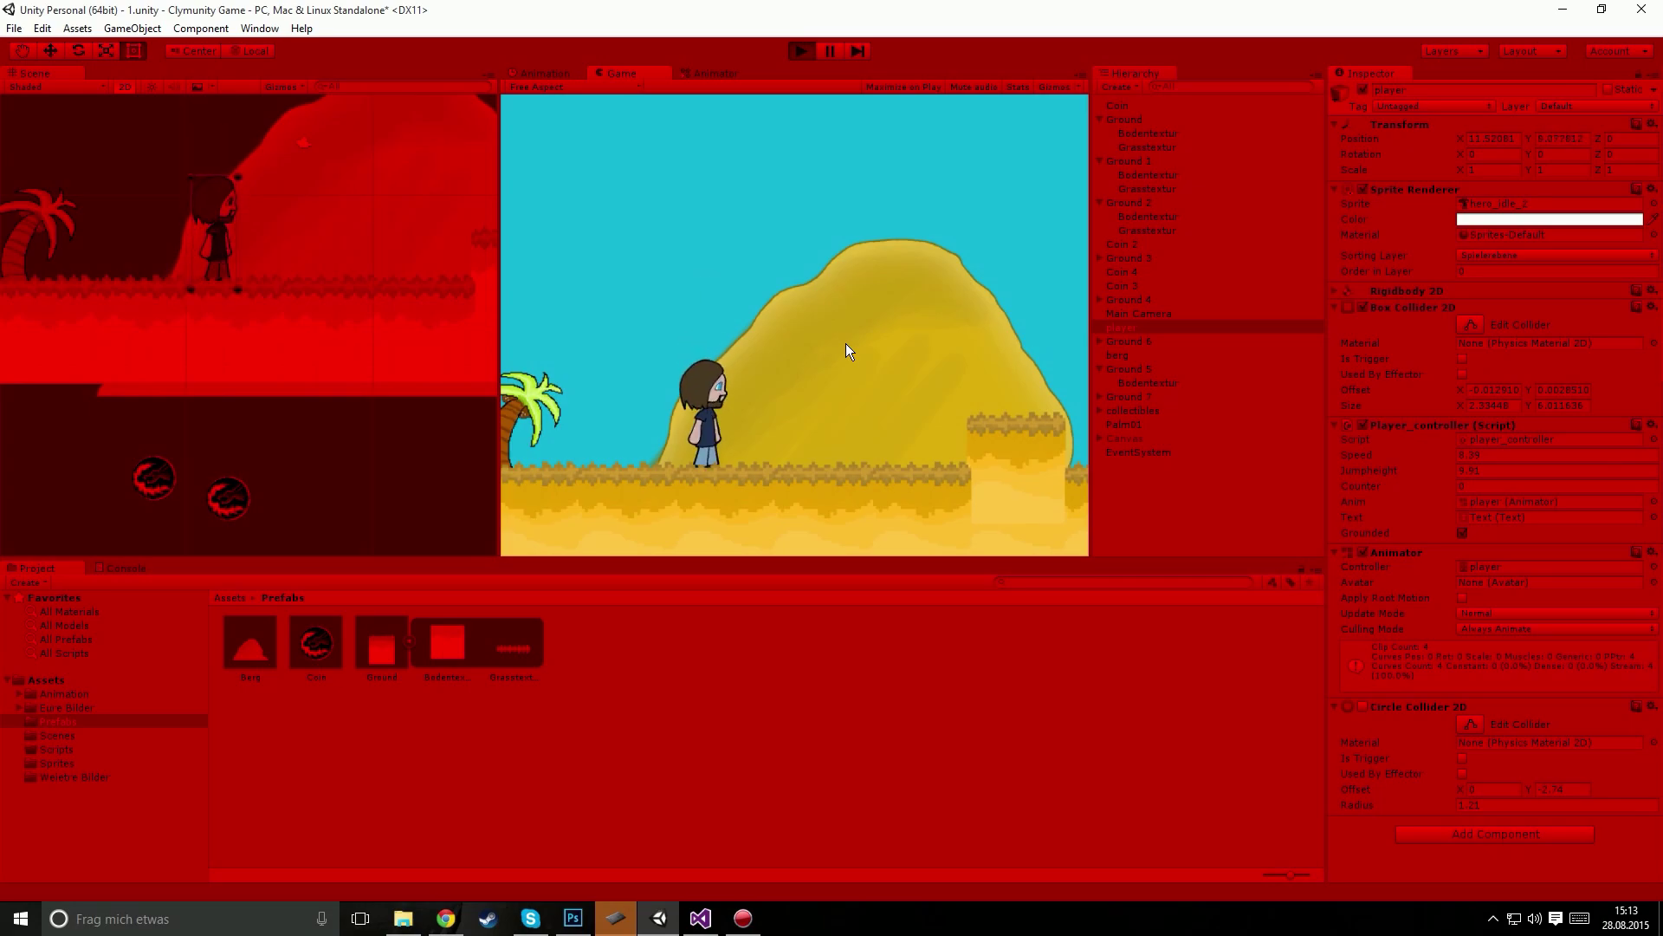
{"action": "left_click", "coordinate": [803, 52]}
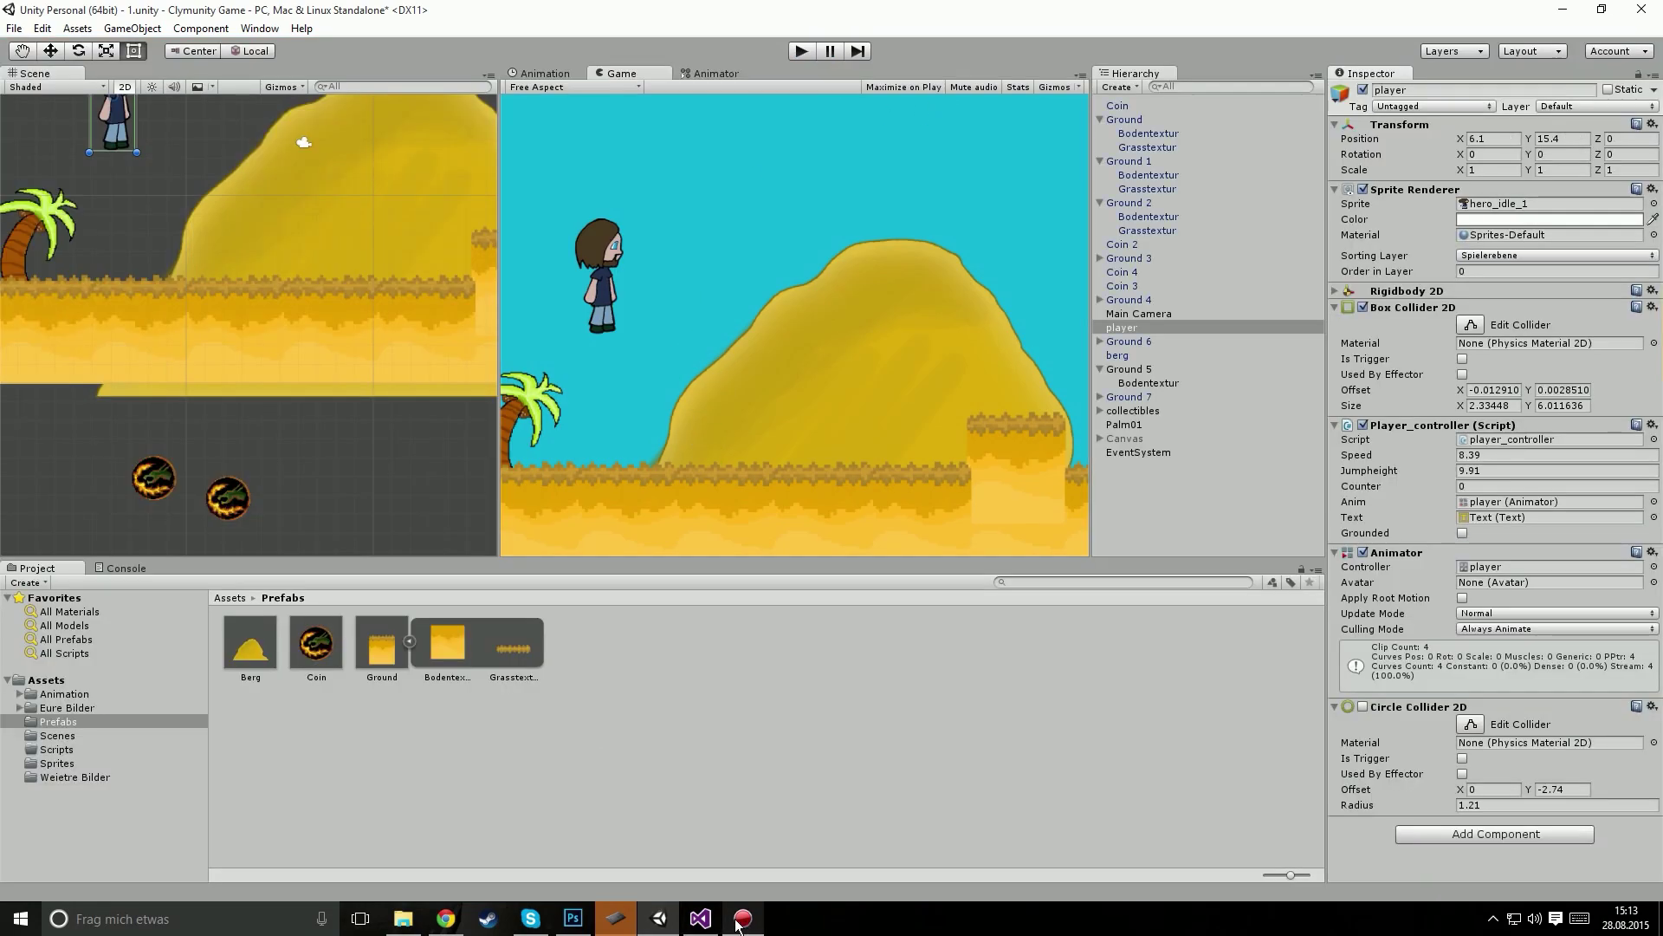
{"action": "left_click", "coordinate": [700, 918]}
Step: Add Debug.Log("ENTER"); as the first line of OnCollisionEnter2D and save the script
{"action": "left_click", "coordinate": [279, 411]}
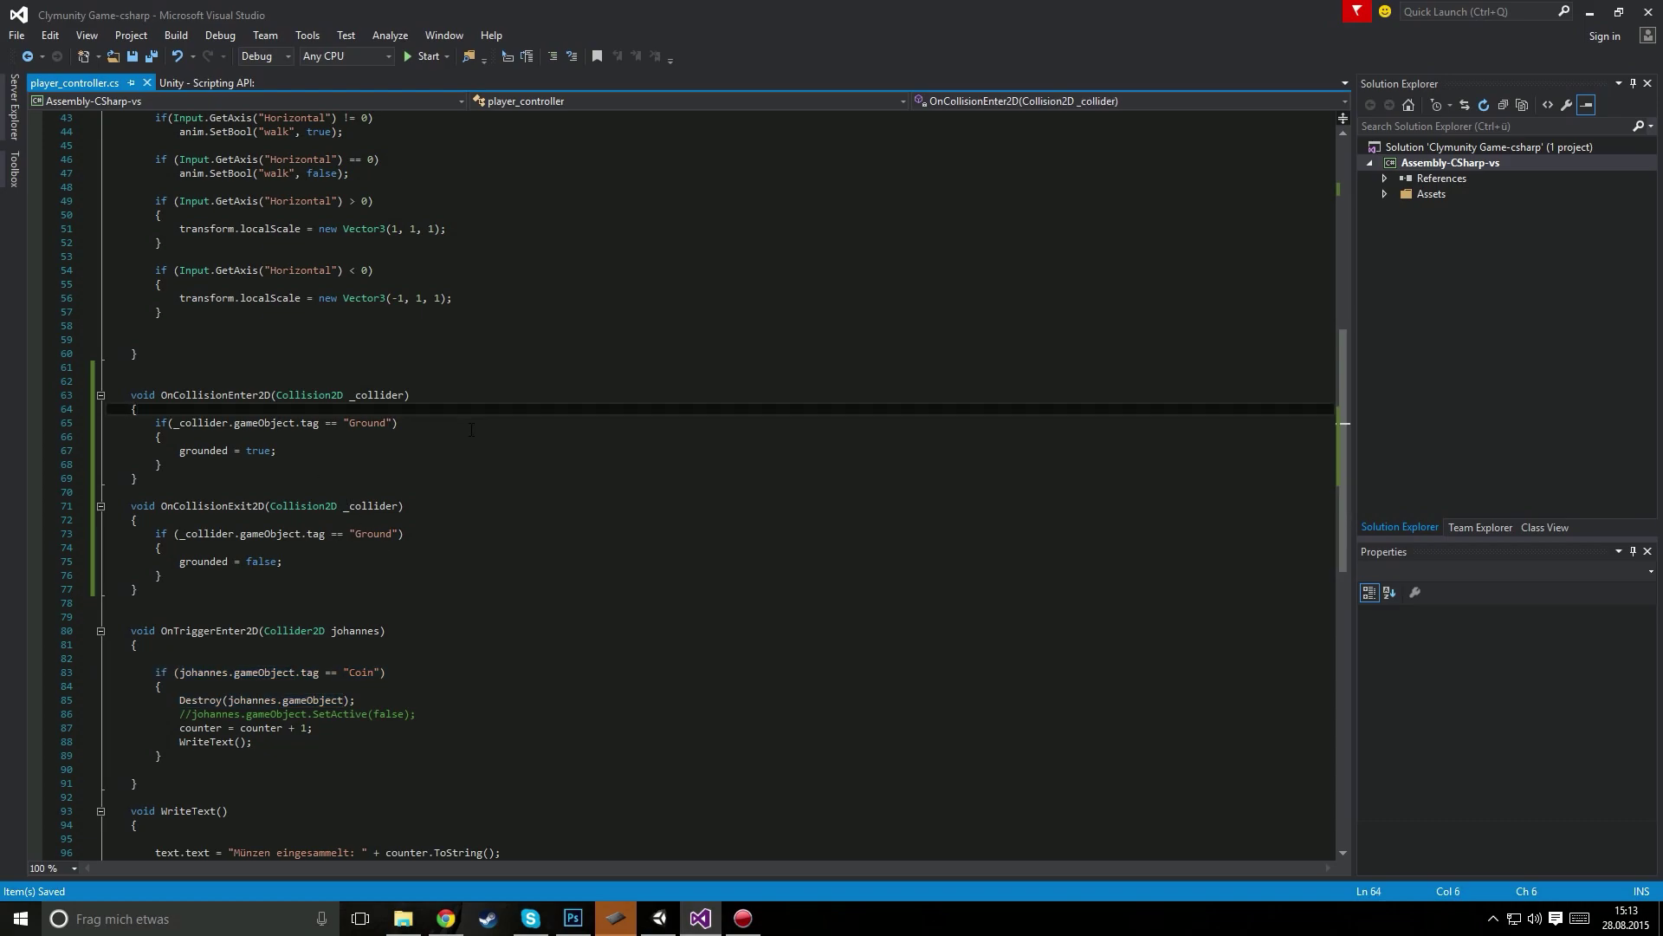
{"action": "key", "text": "Return"}
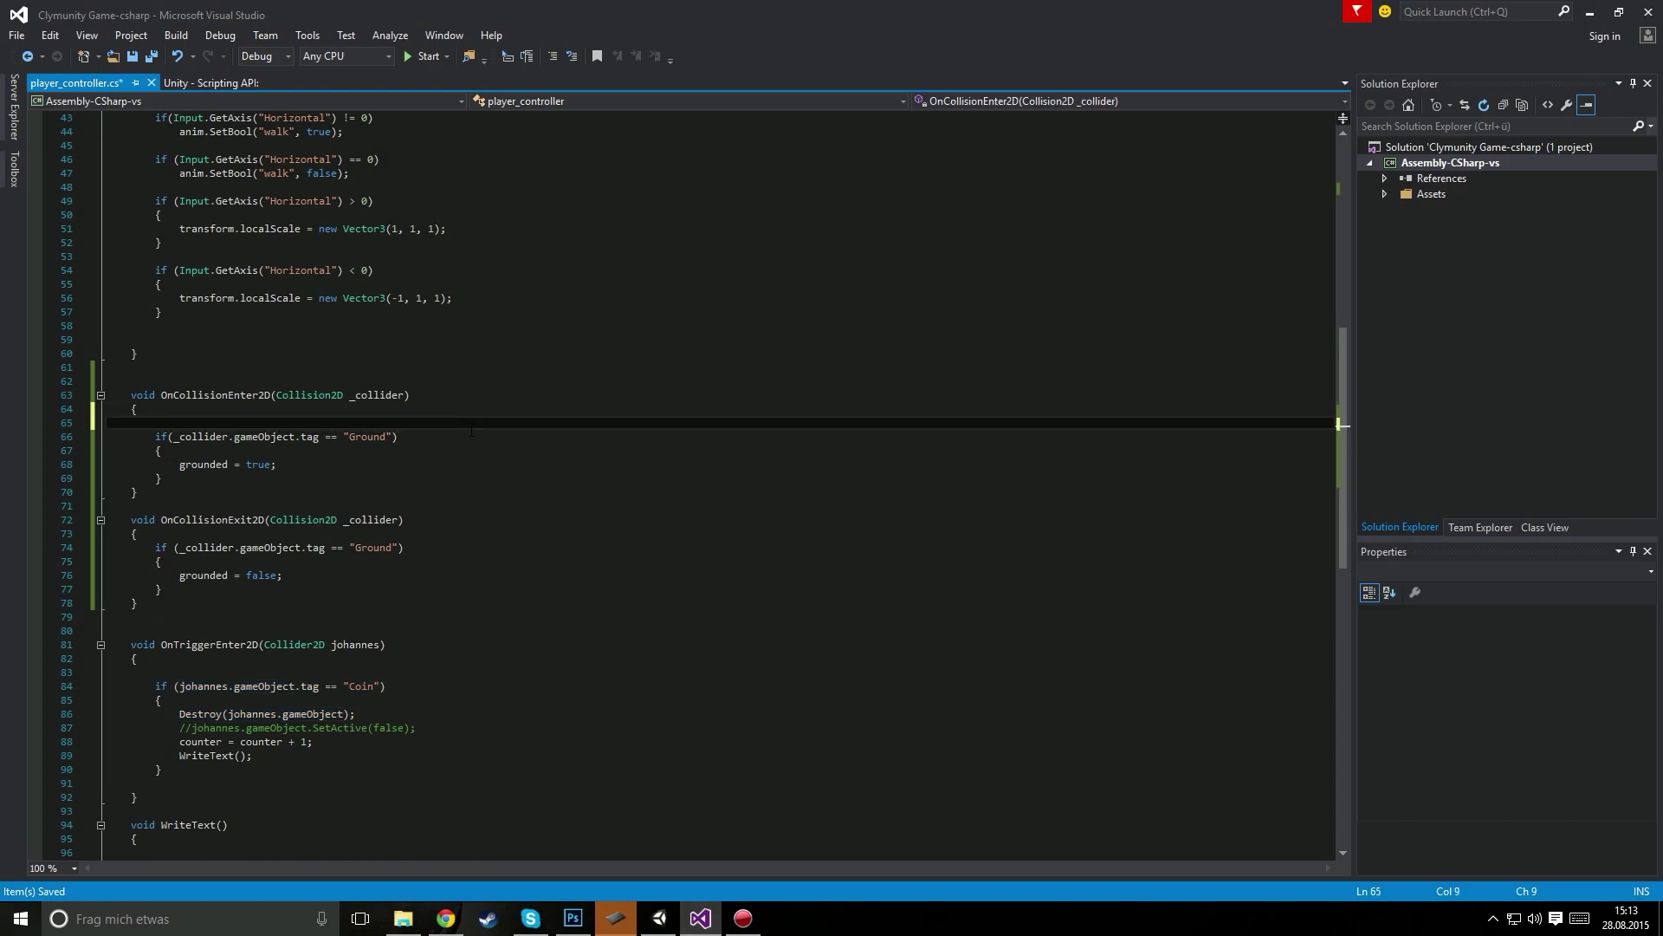
{"action": "type", "text": "Debug."}
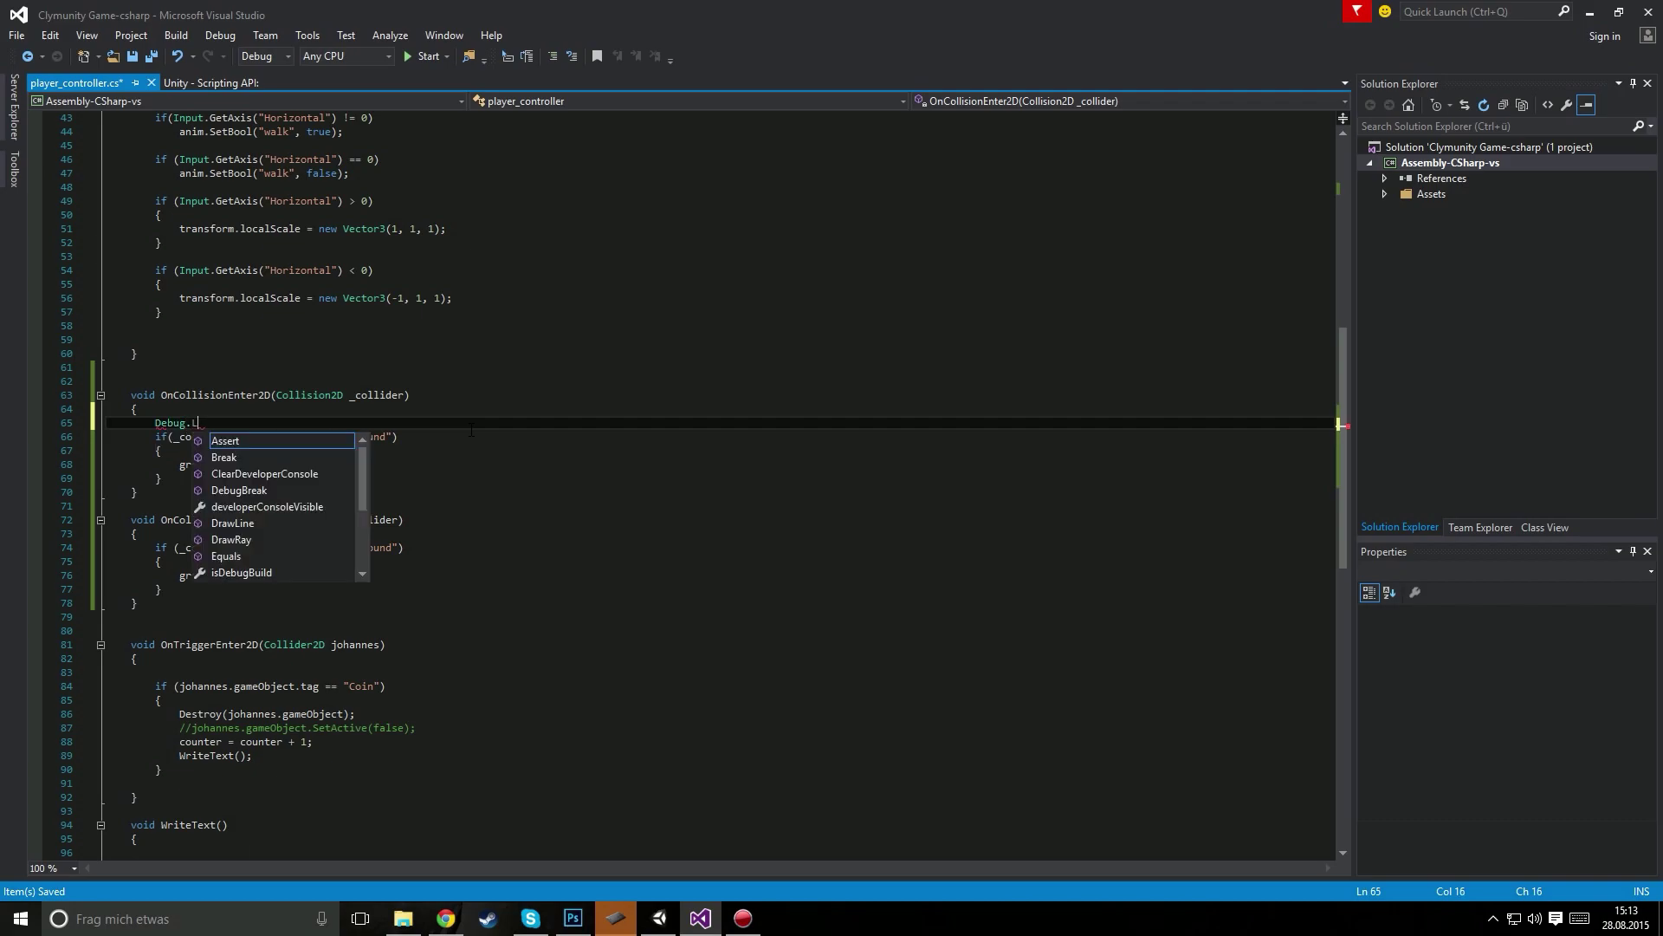
{"action": "type", "text": "Log"}
{"action": "key", "text": "Escape"}
{"action": "type", "text": "(\"E"}
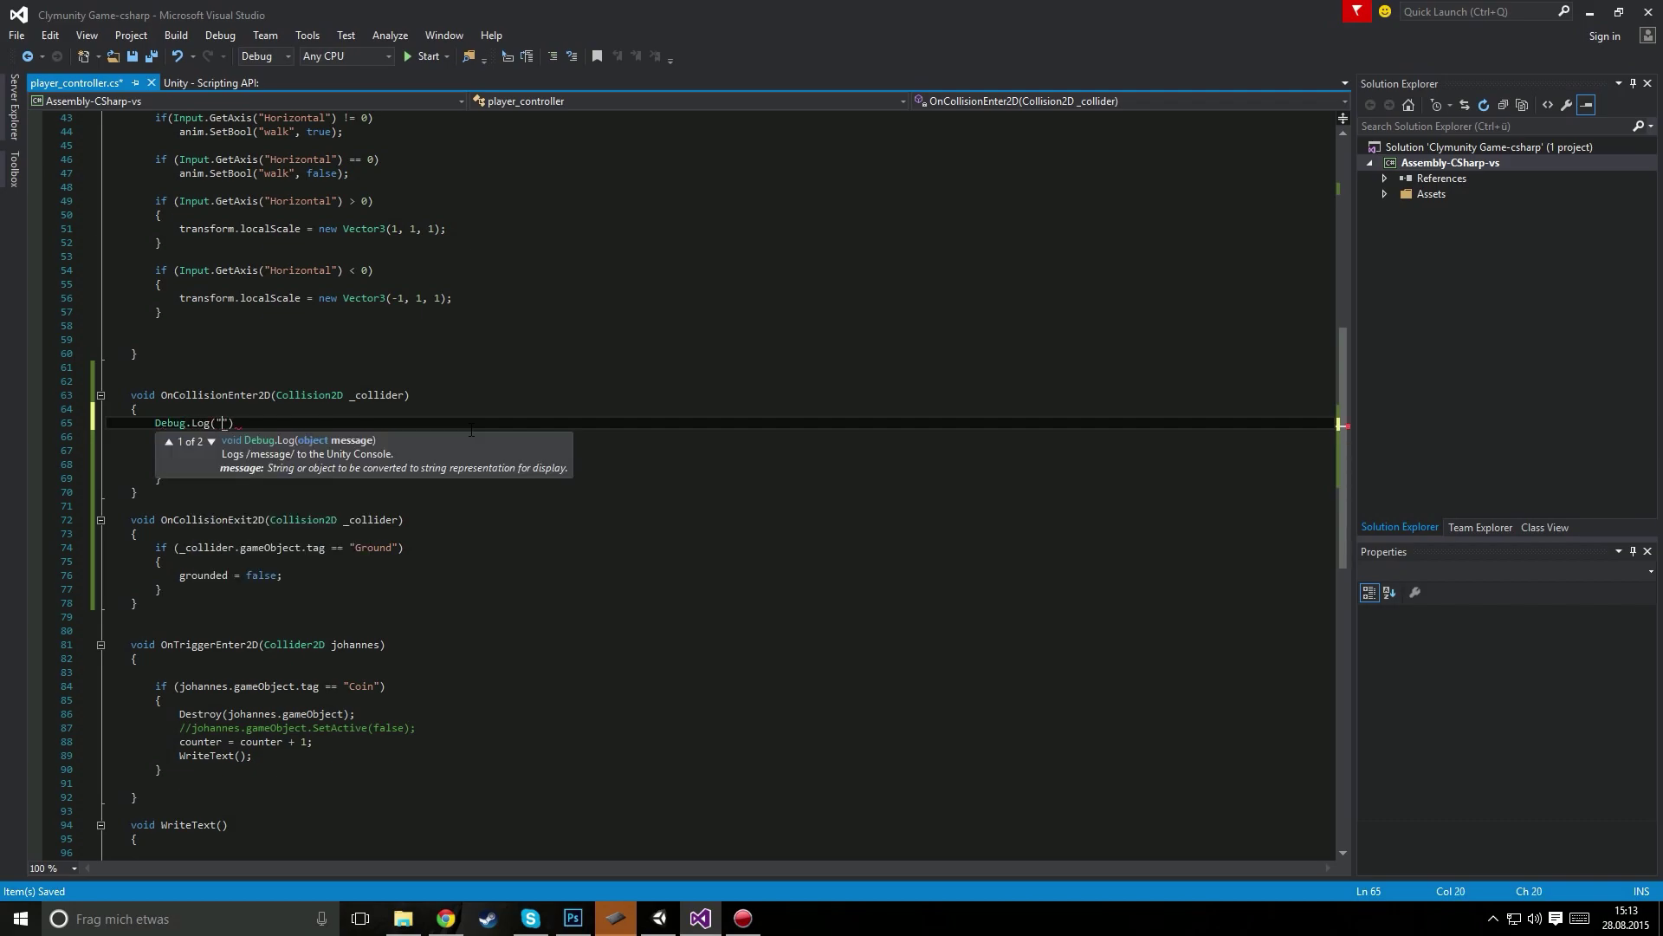
{"action": "type", "text": "NTER\")"}
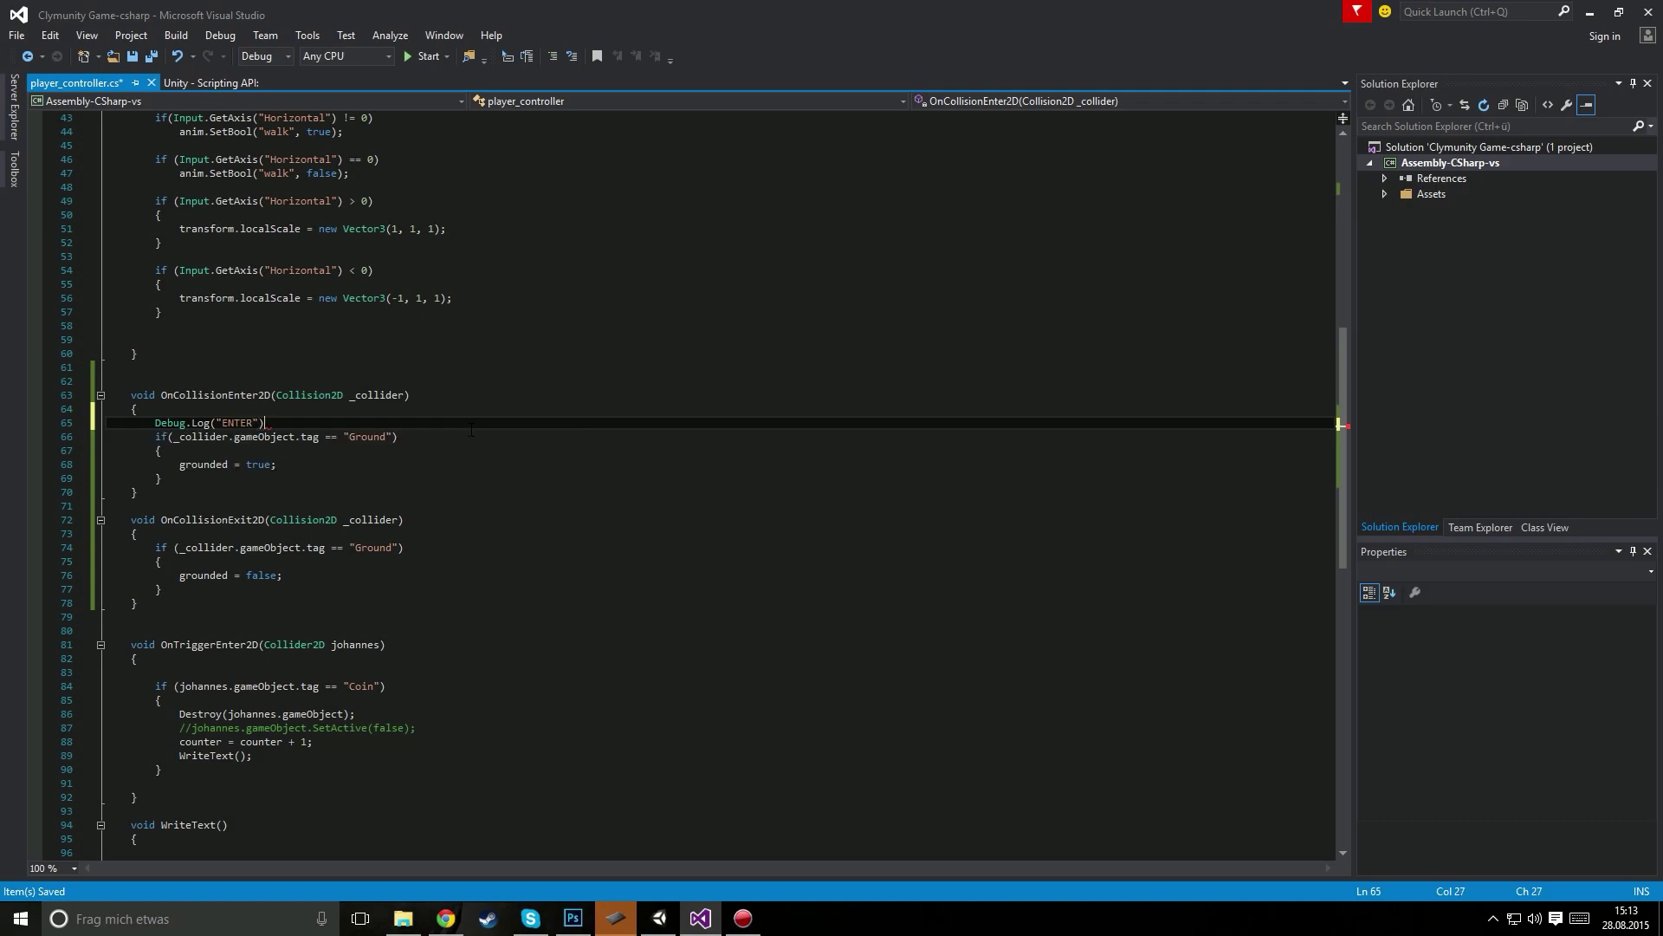
{"action": "type", "text": ";"}
{"action": "key", "text": "ctrl+s"}
Step: Run the game with the Console shown and jump five times, watching the ENTER count
{"action": "left_click", "coordinate": [648, 910]}
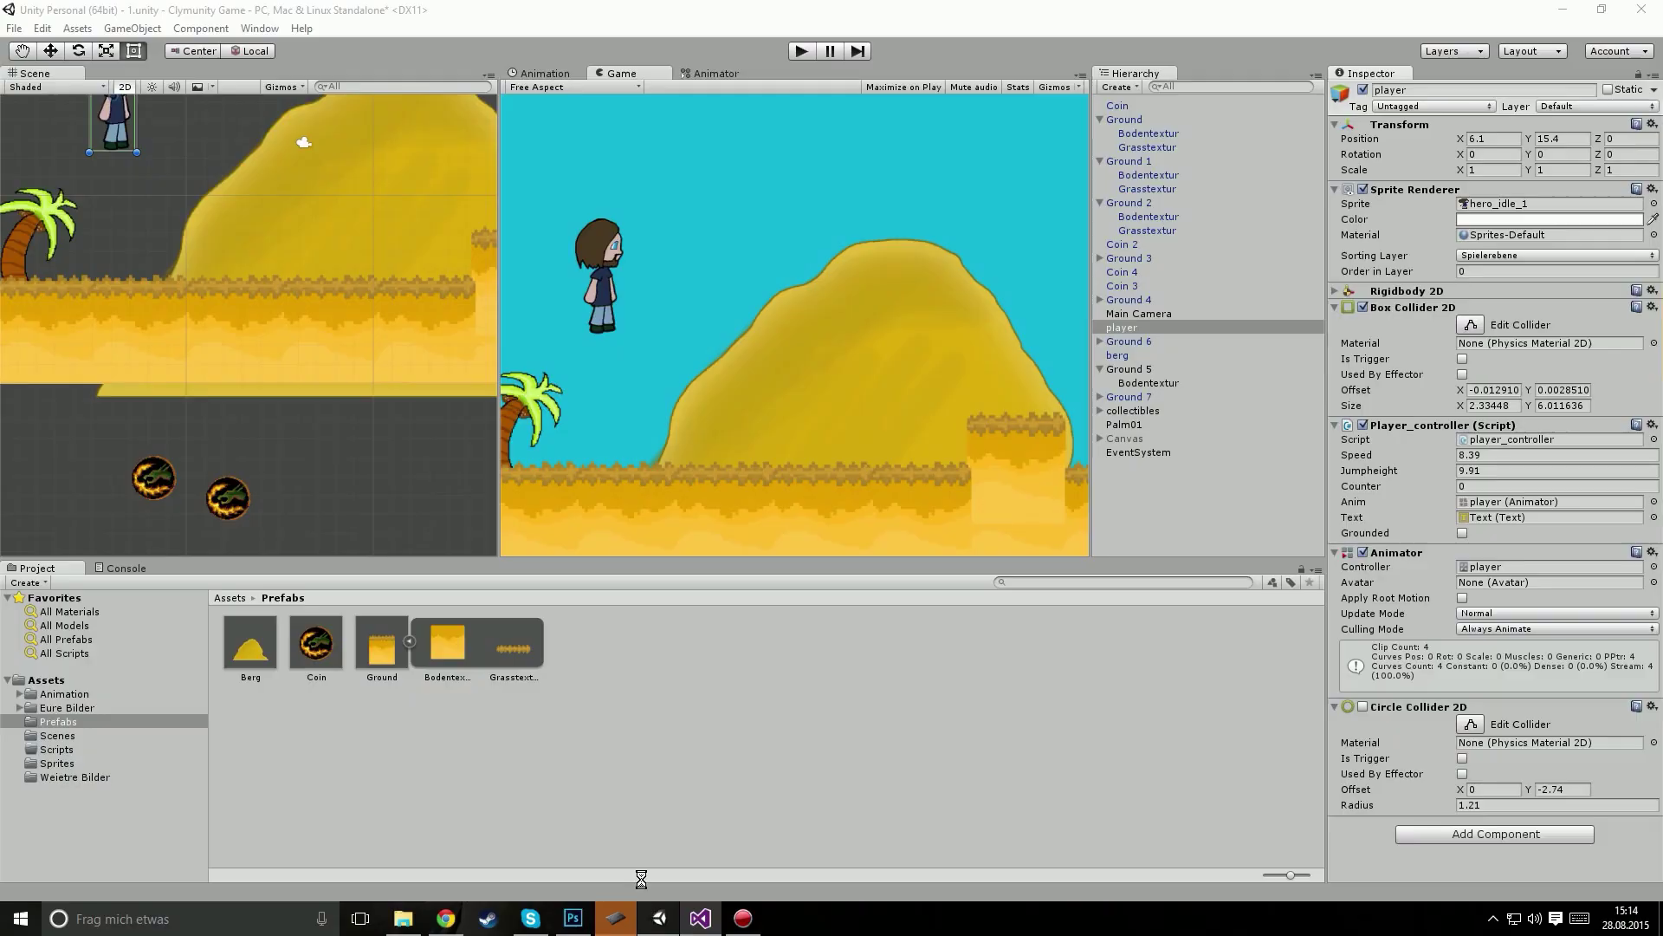
{"action": "left_click", "coordinate": [802, 52]}
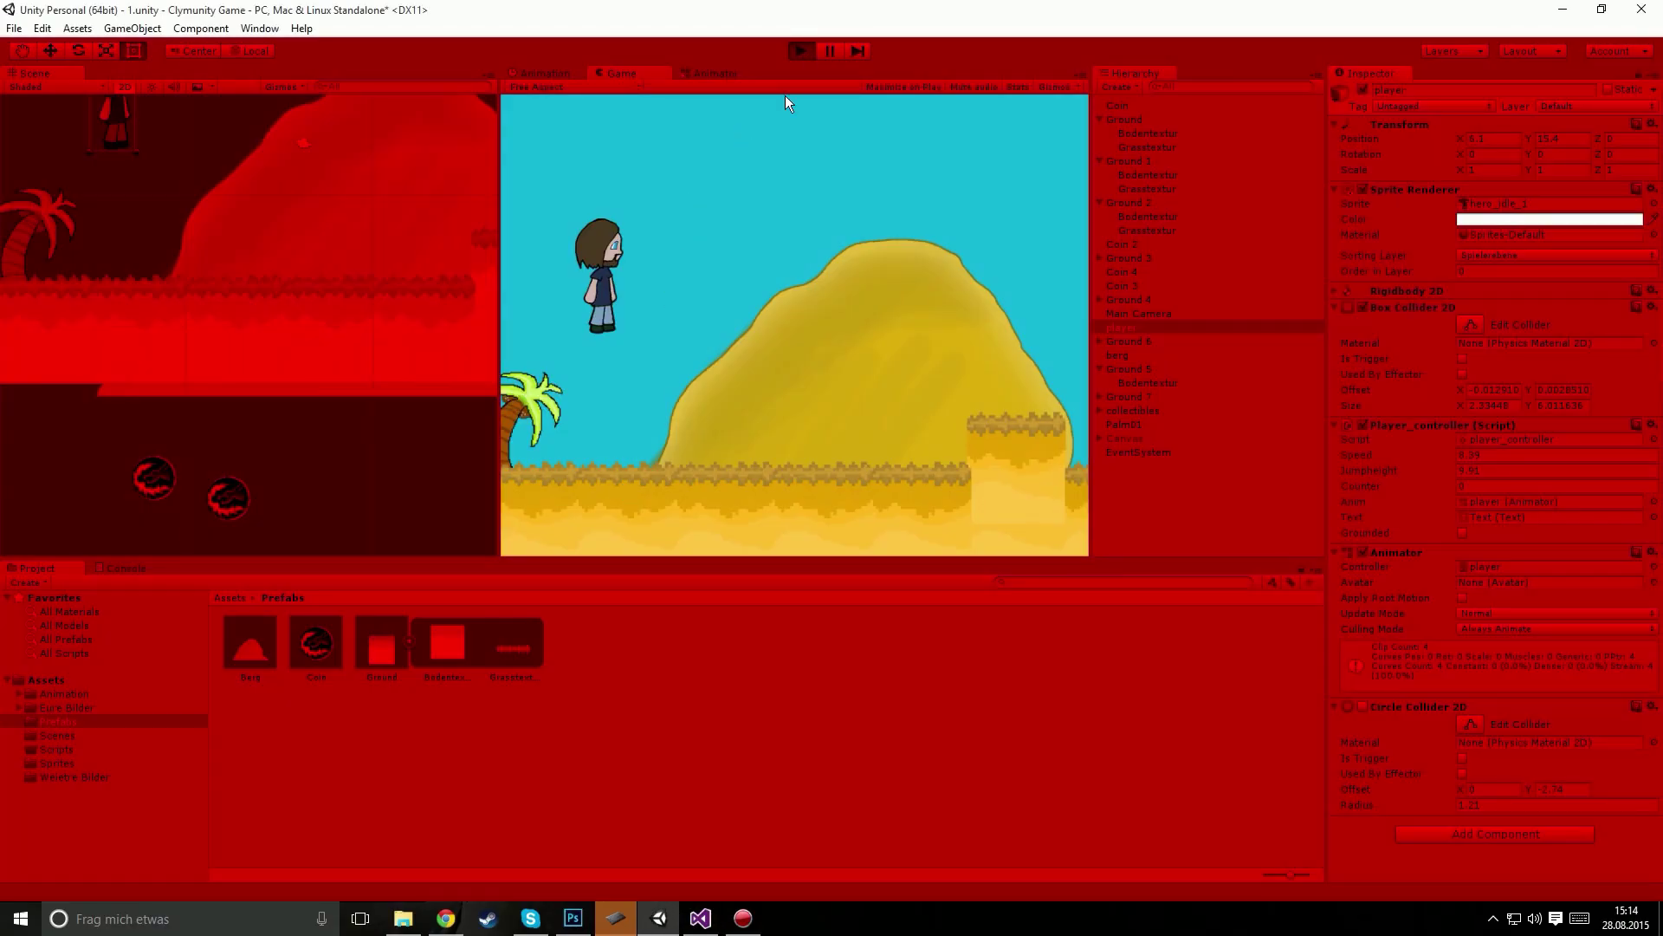
{"action": "left_click", "coordinate": [145, 568]}
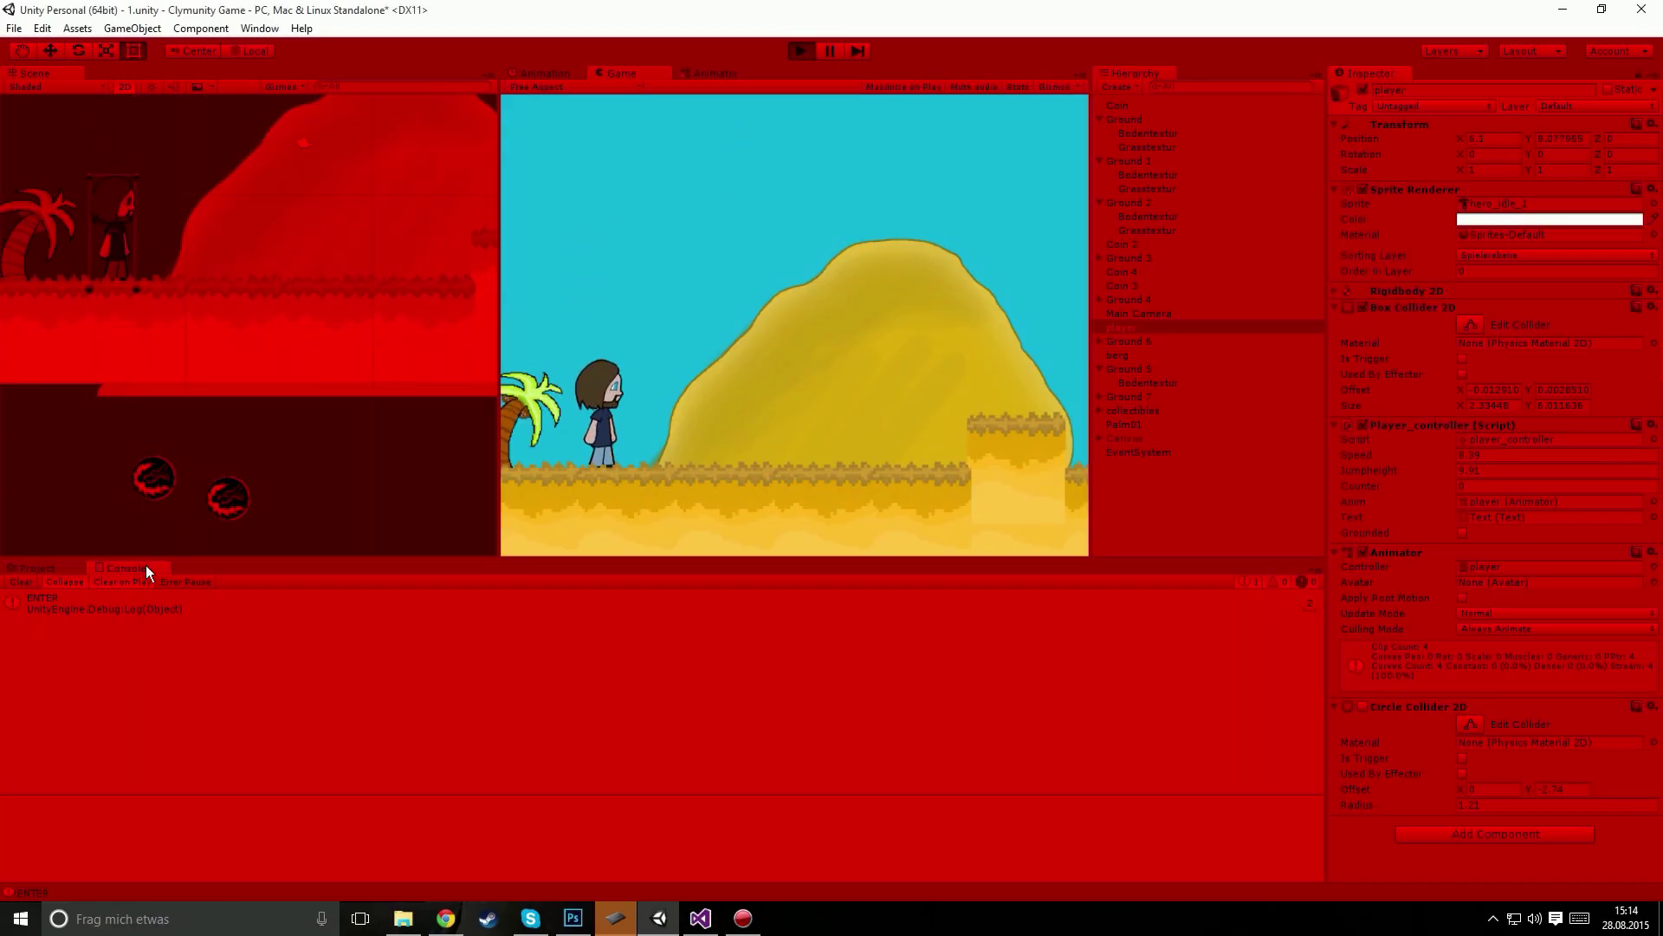
{"action": "key", "text": "space"}
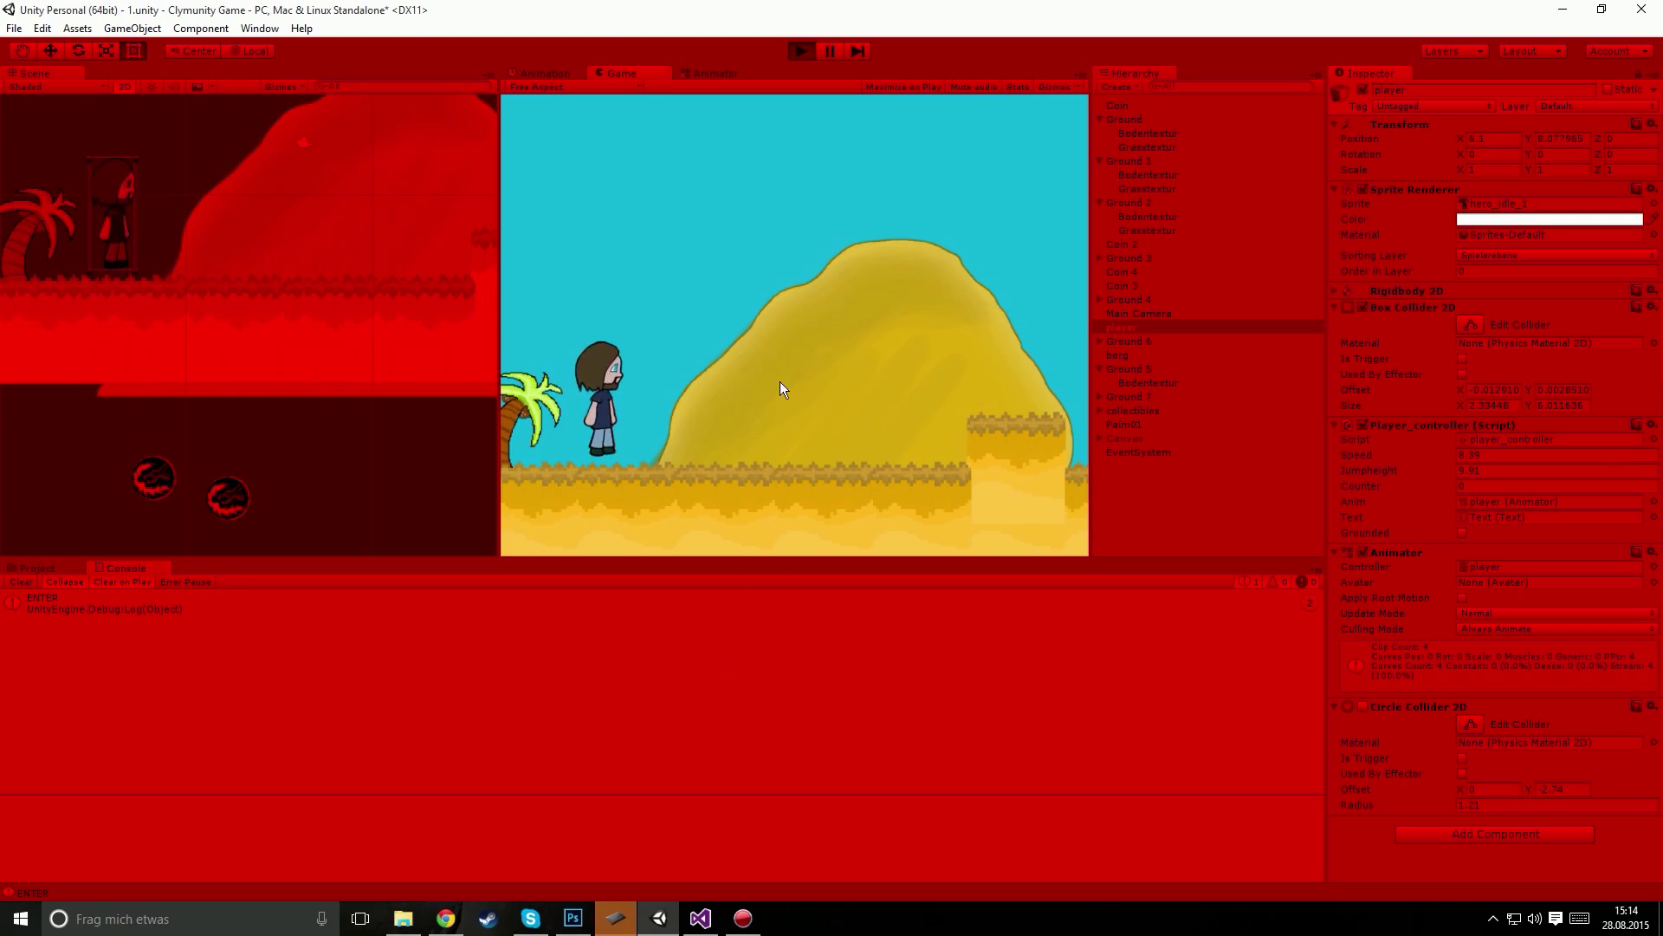
{"action": "key", "text": "space"}
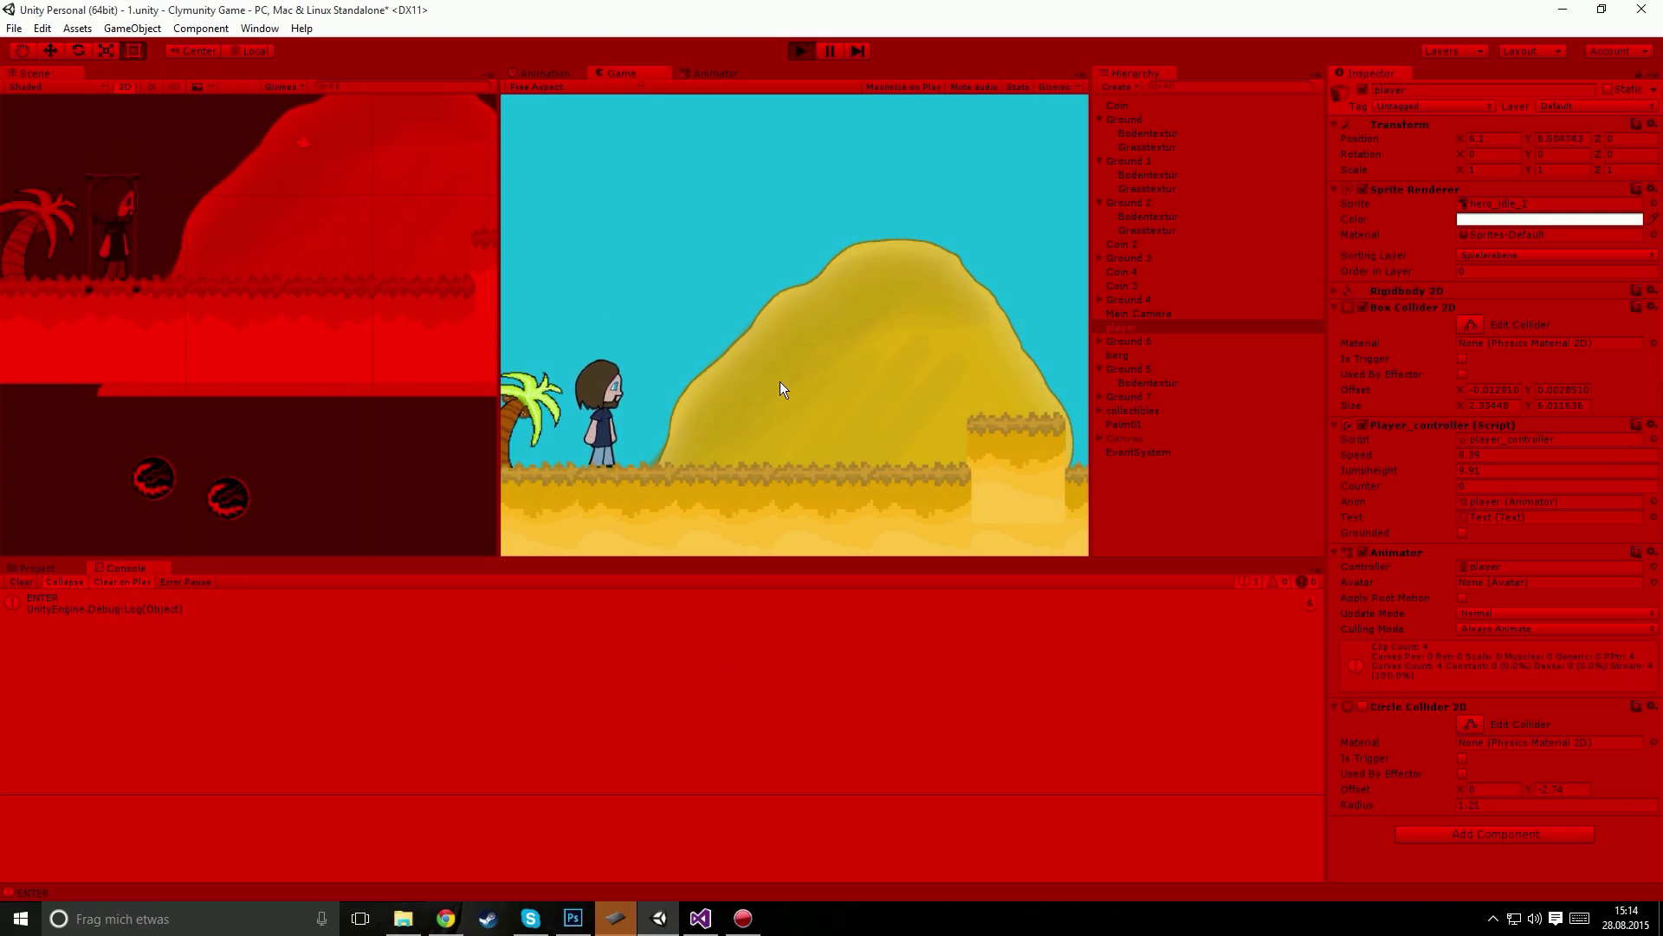
{"action": "key", "text": "space"}
{"action": "key", "text": "space"}
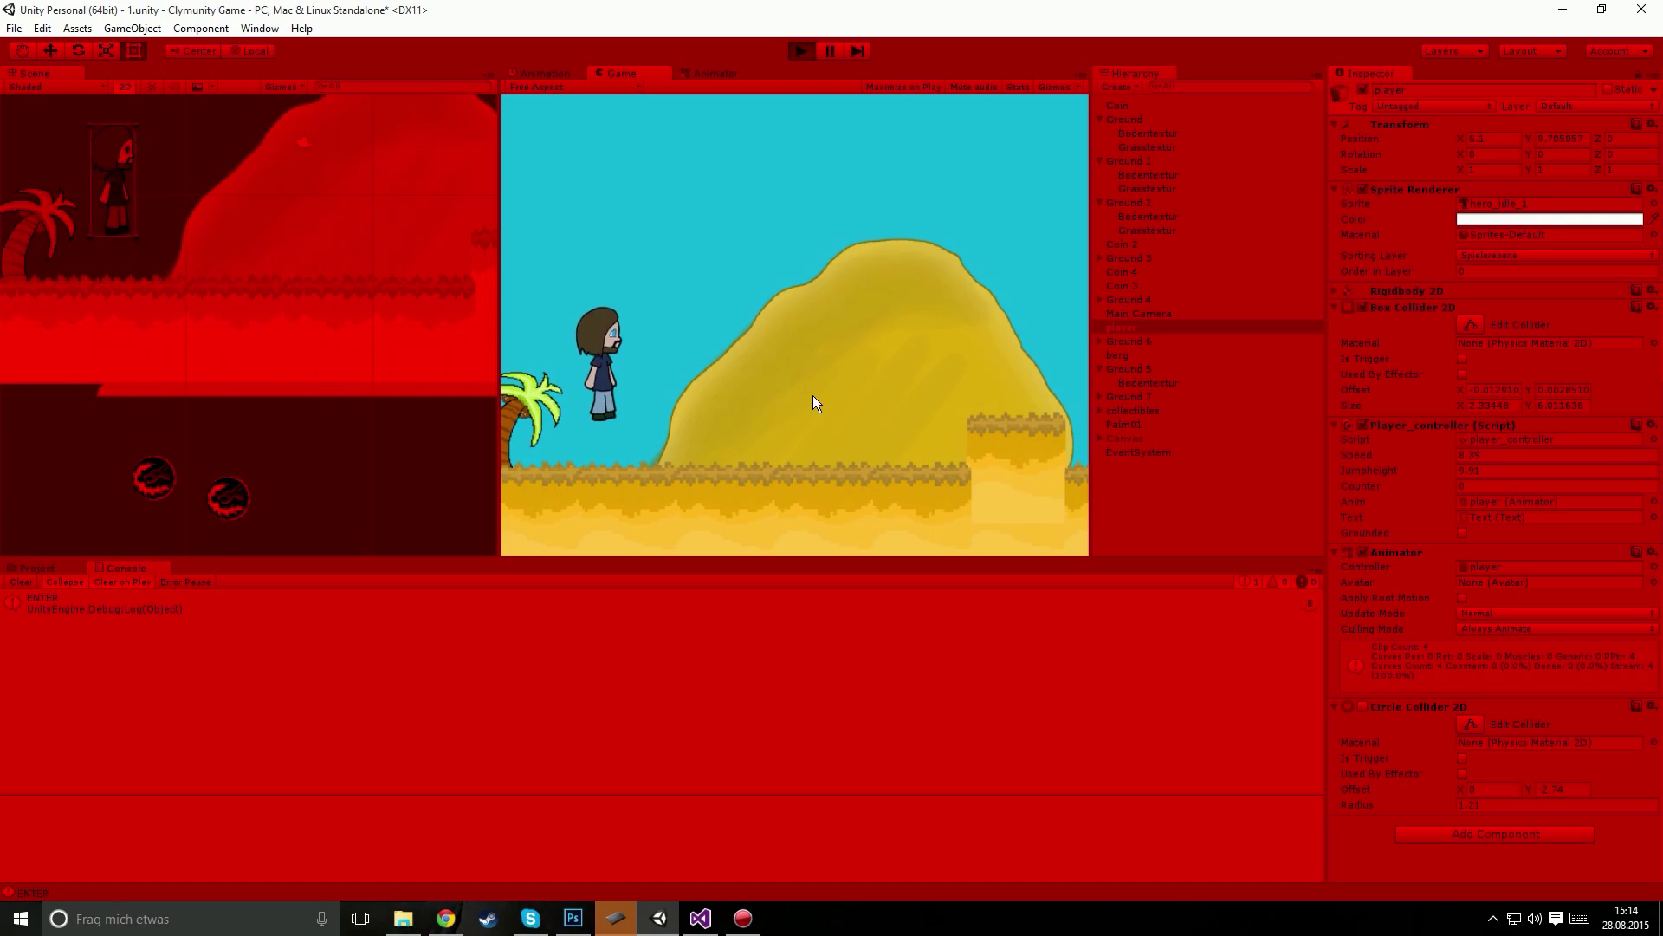
{"action": "key", "text": "space"}
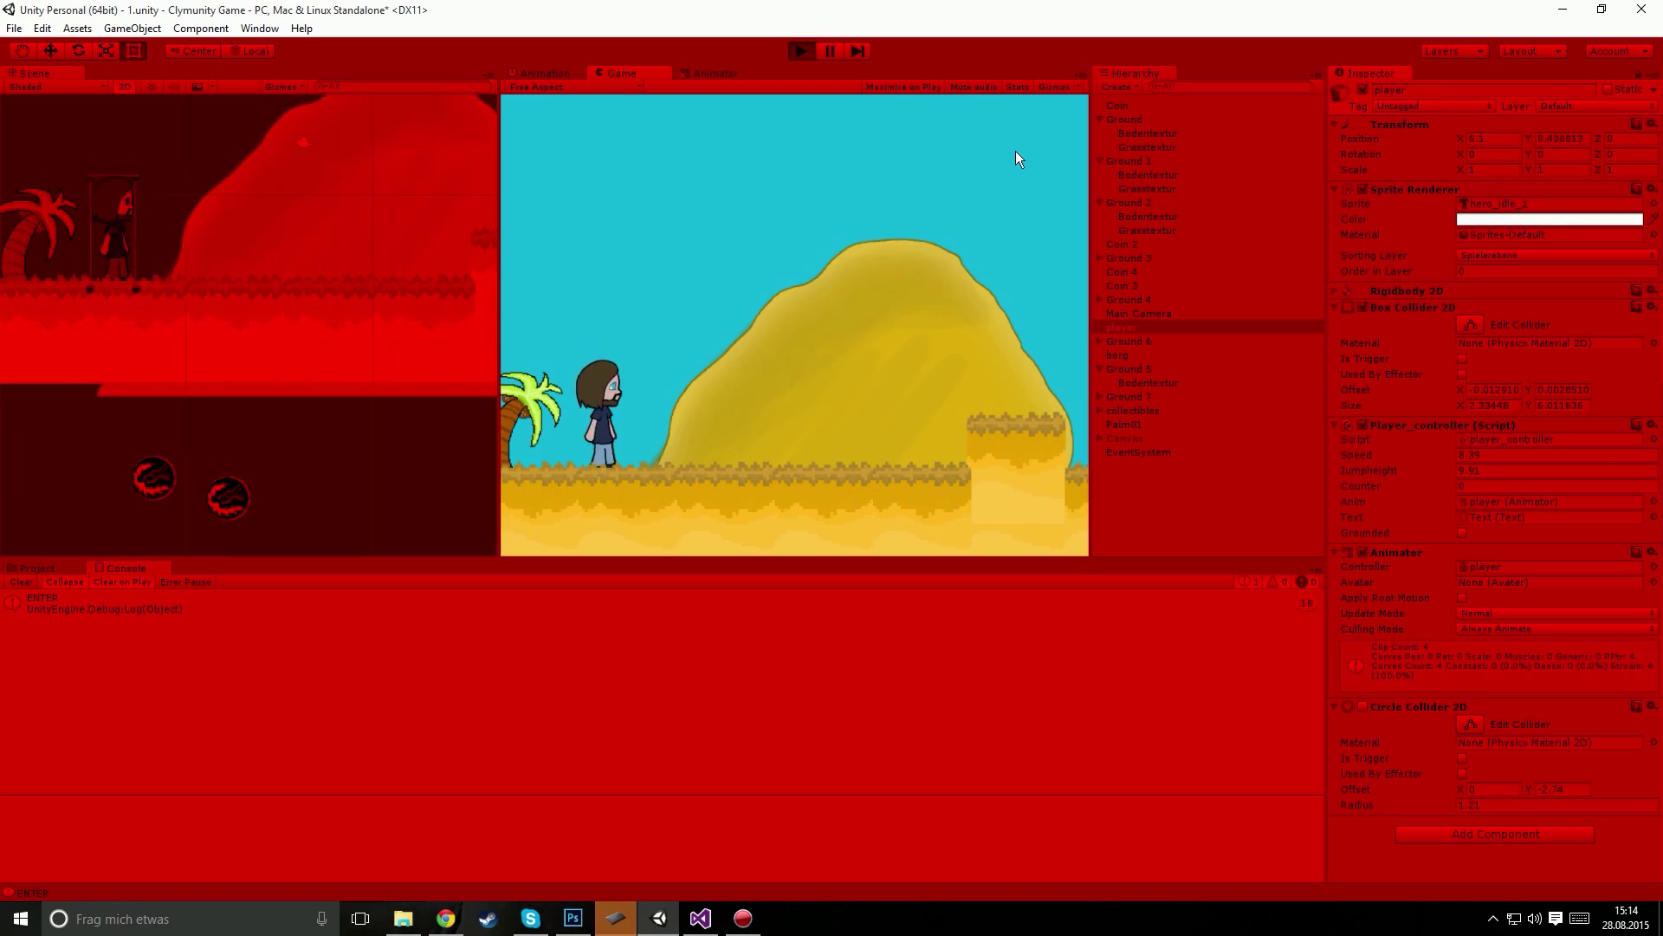
{"action": "key", "text": "space"}
Step: Stop the game and tag the Ground 1 tile as Ground
{"action": "left_click", "coordinate": [798, 54]}
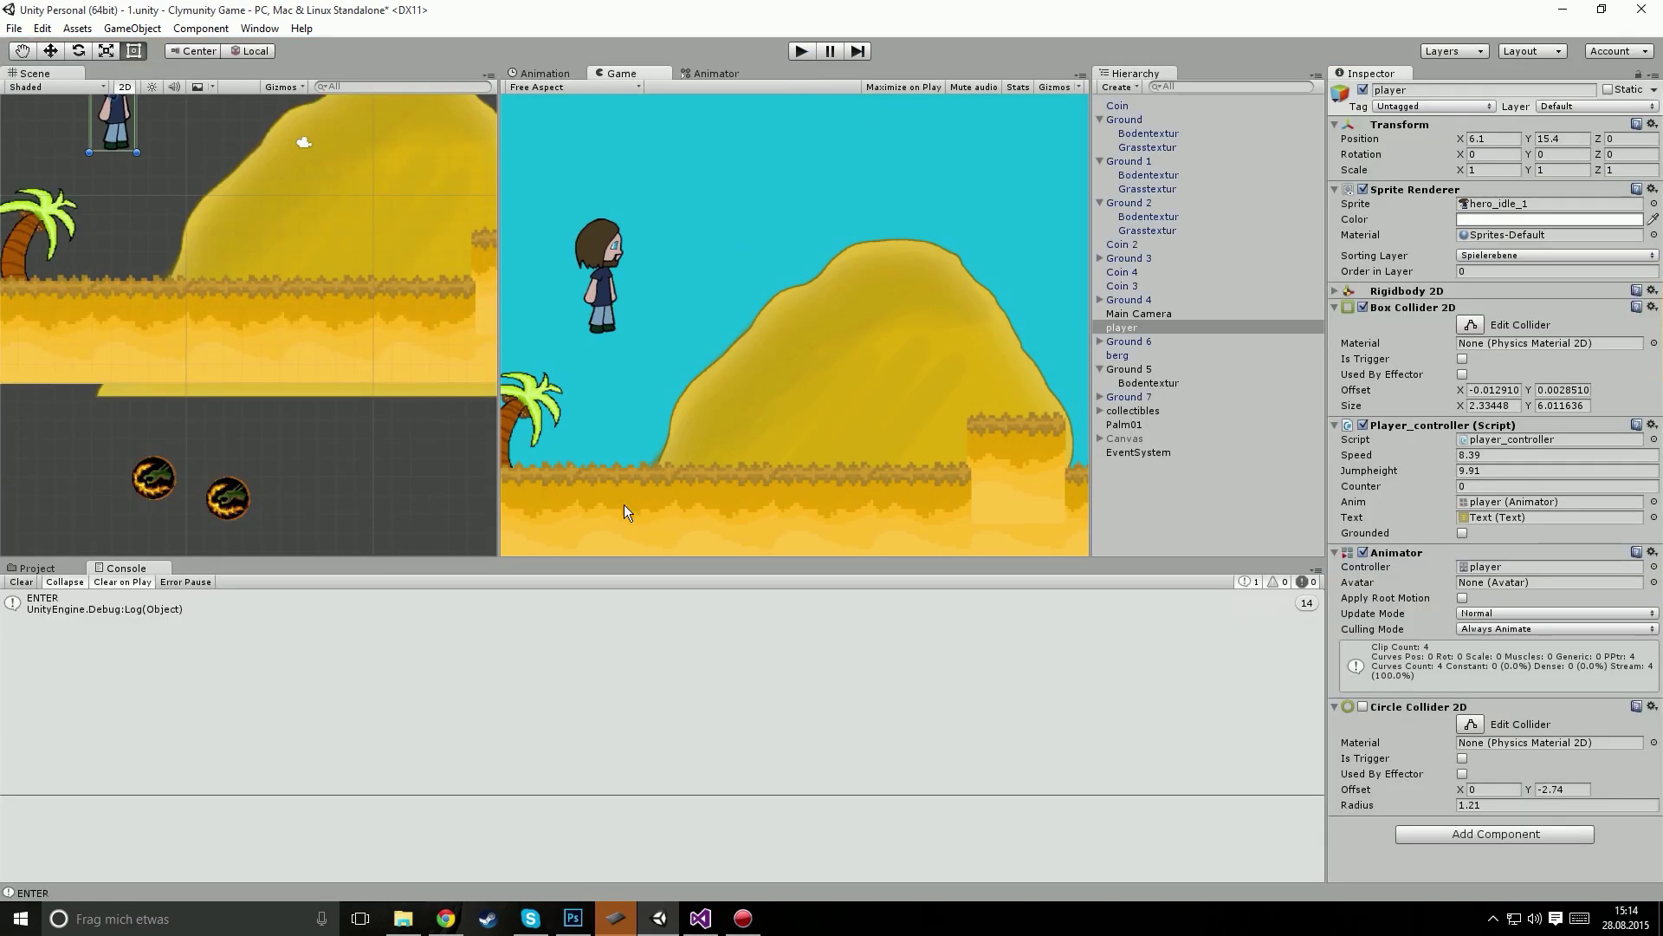
{"action": "left_click", "coordinate": [301, 330]}
{"action": "left_click", "coordinate": [182, 324]}
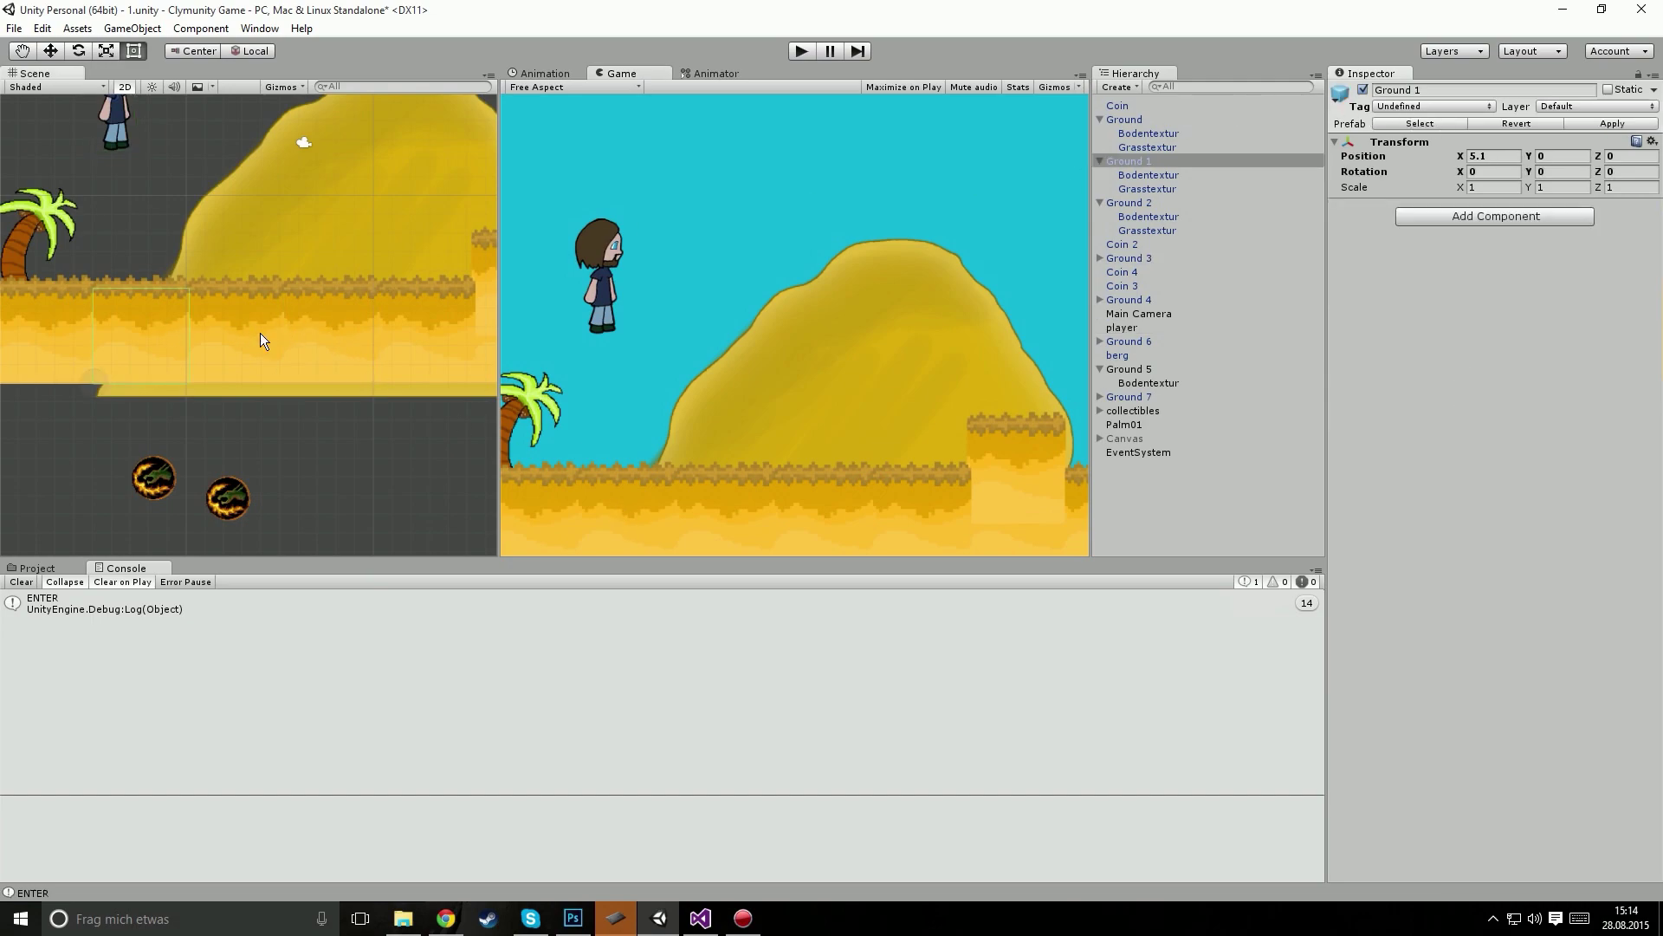
{"action": "left_click", "coordinate": [194, 352]}
{"action": "left_click", "coordinate": [180, 343]}
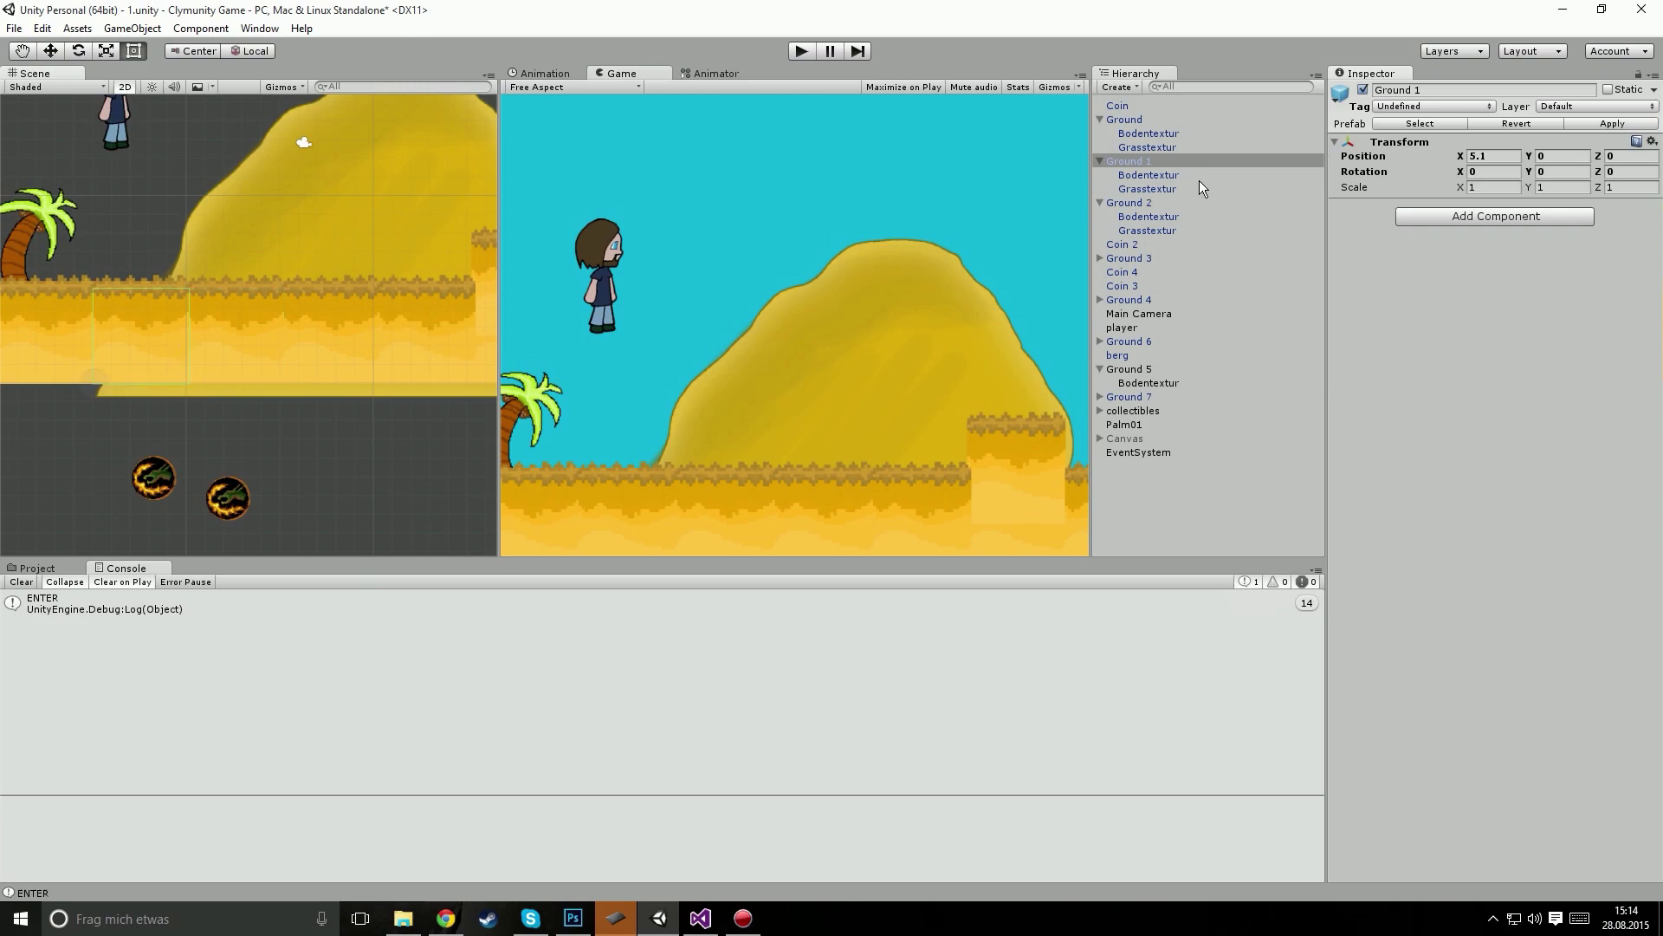
{"action": "left_click", "coordinate": [1410, 105]}
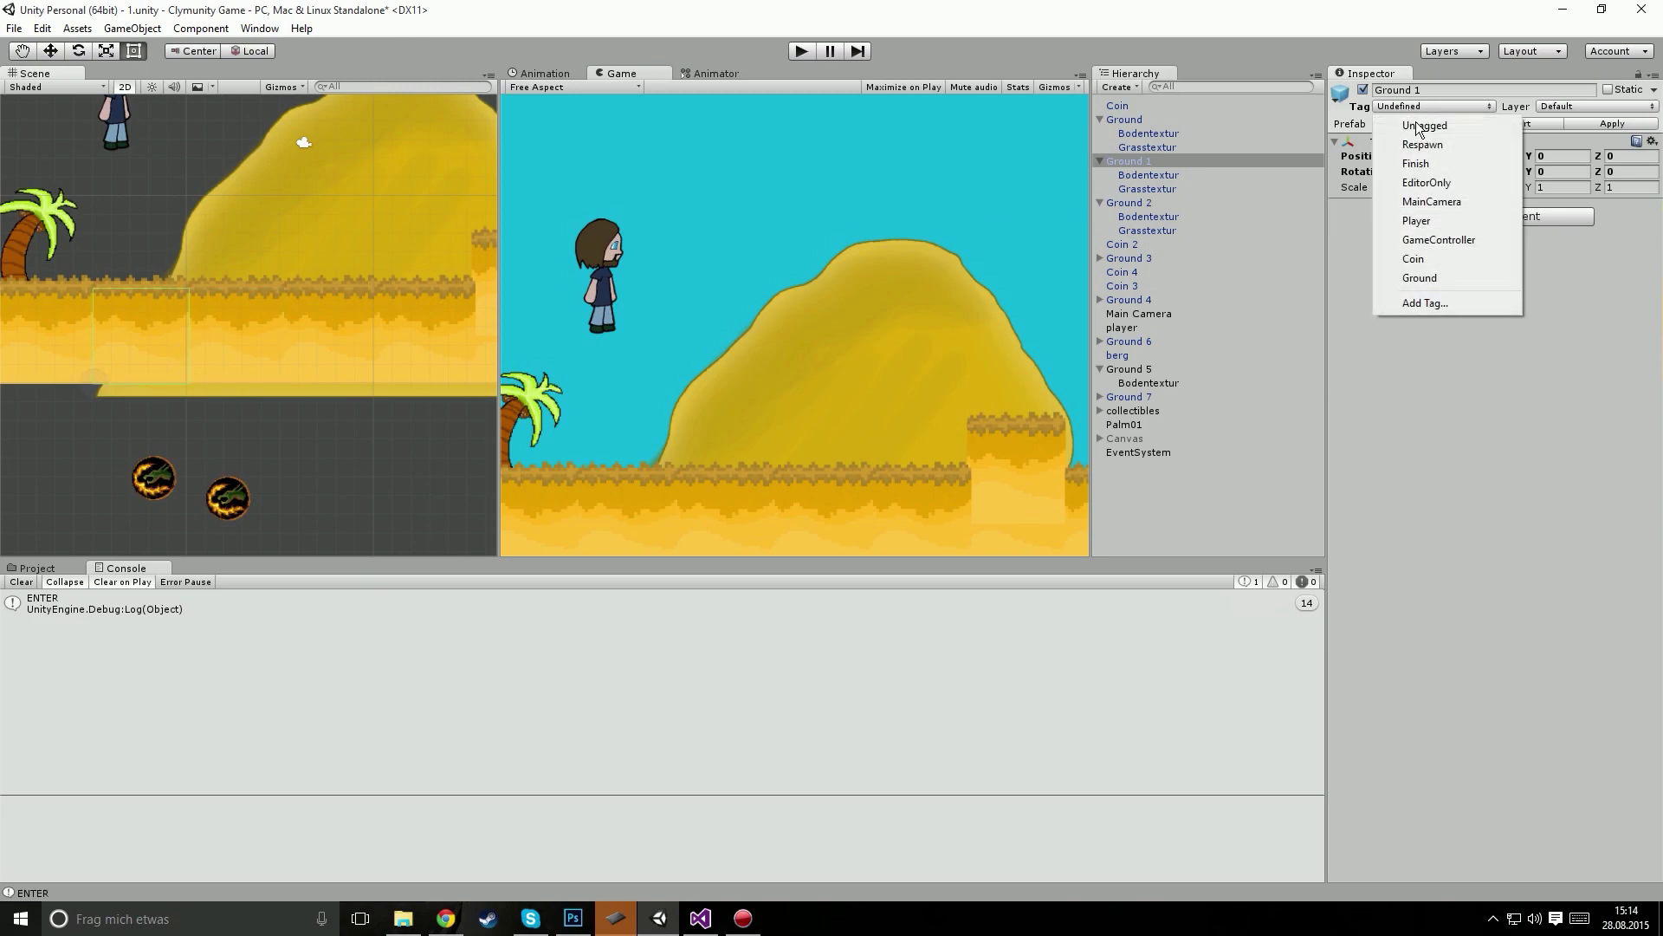
{"action": "left_click", "coordinate": [1425, 279]}
Step: Tag the Ground 2 tile and the first Ground tile as Ground
{"action": "left_click", "coordinate": [268, 347]}
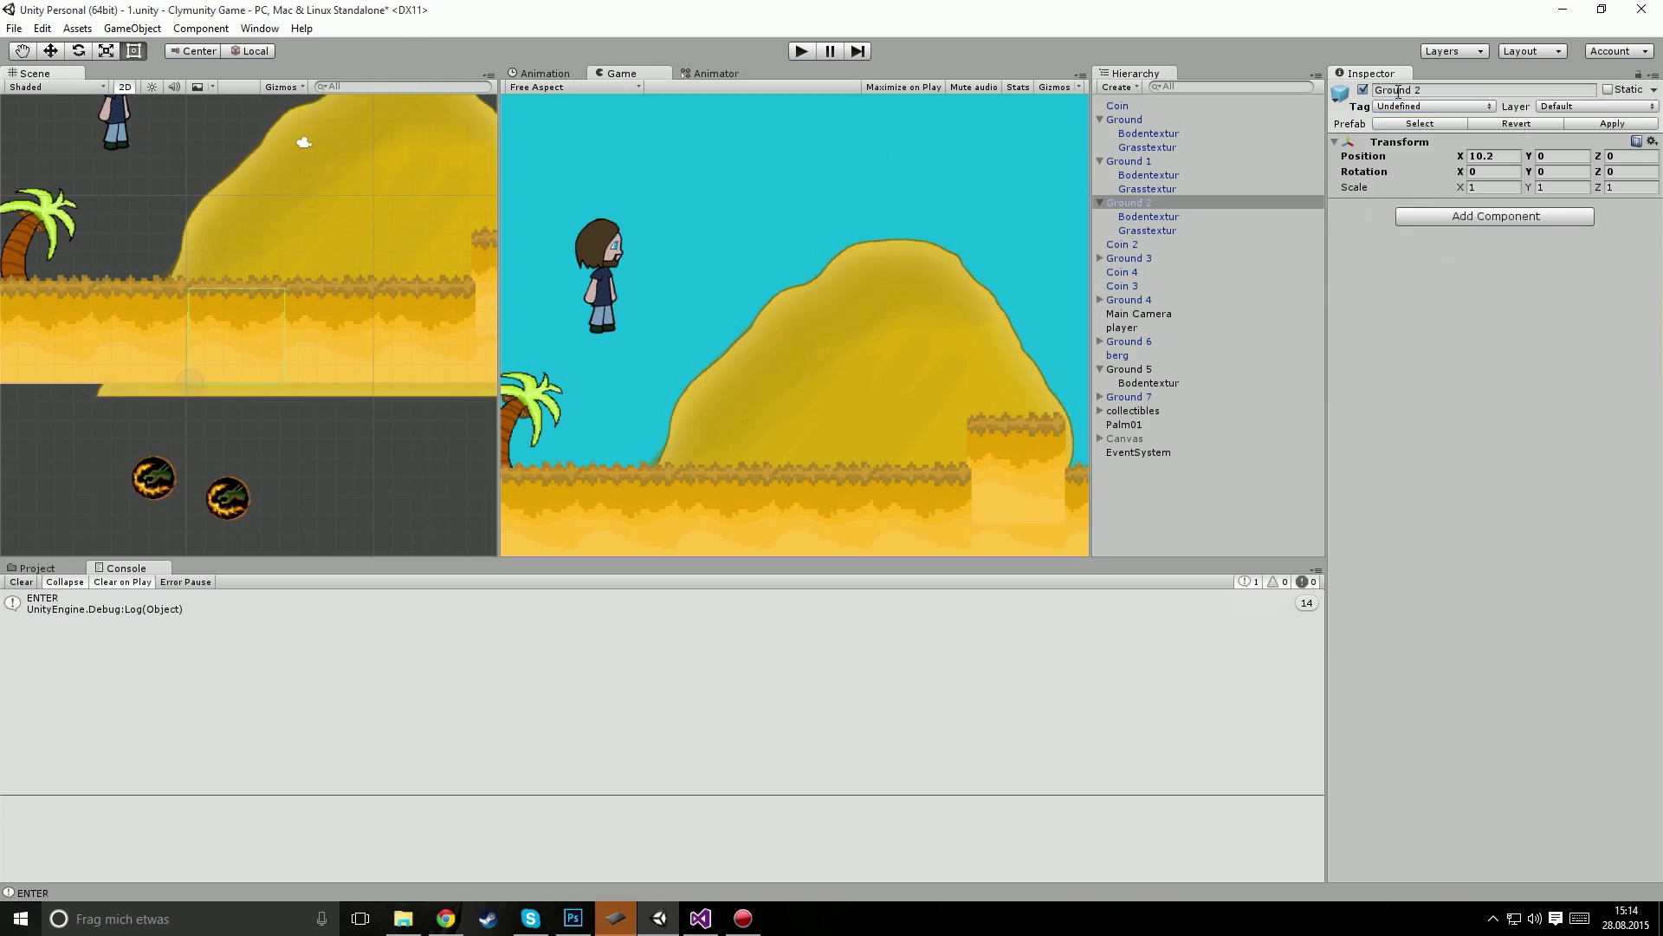
{"action": "left_click", "coordinate": [1441, 105]}
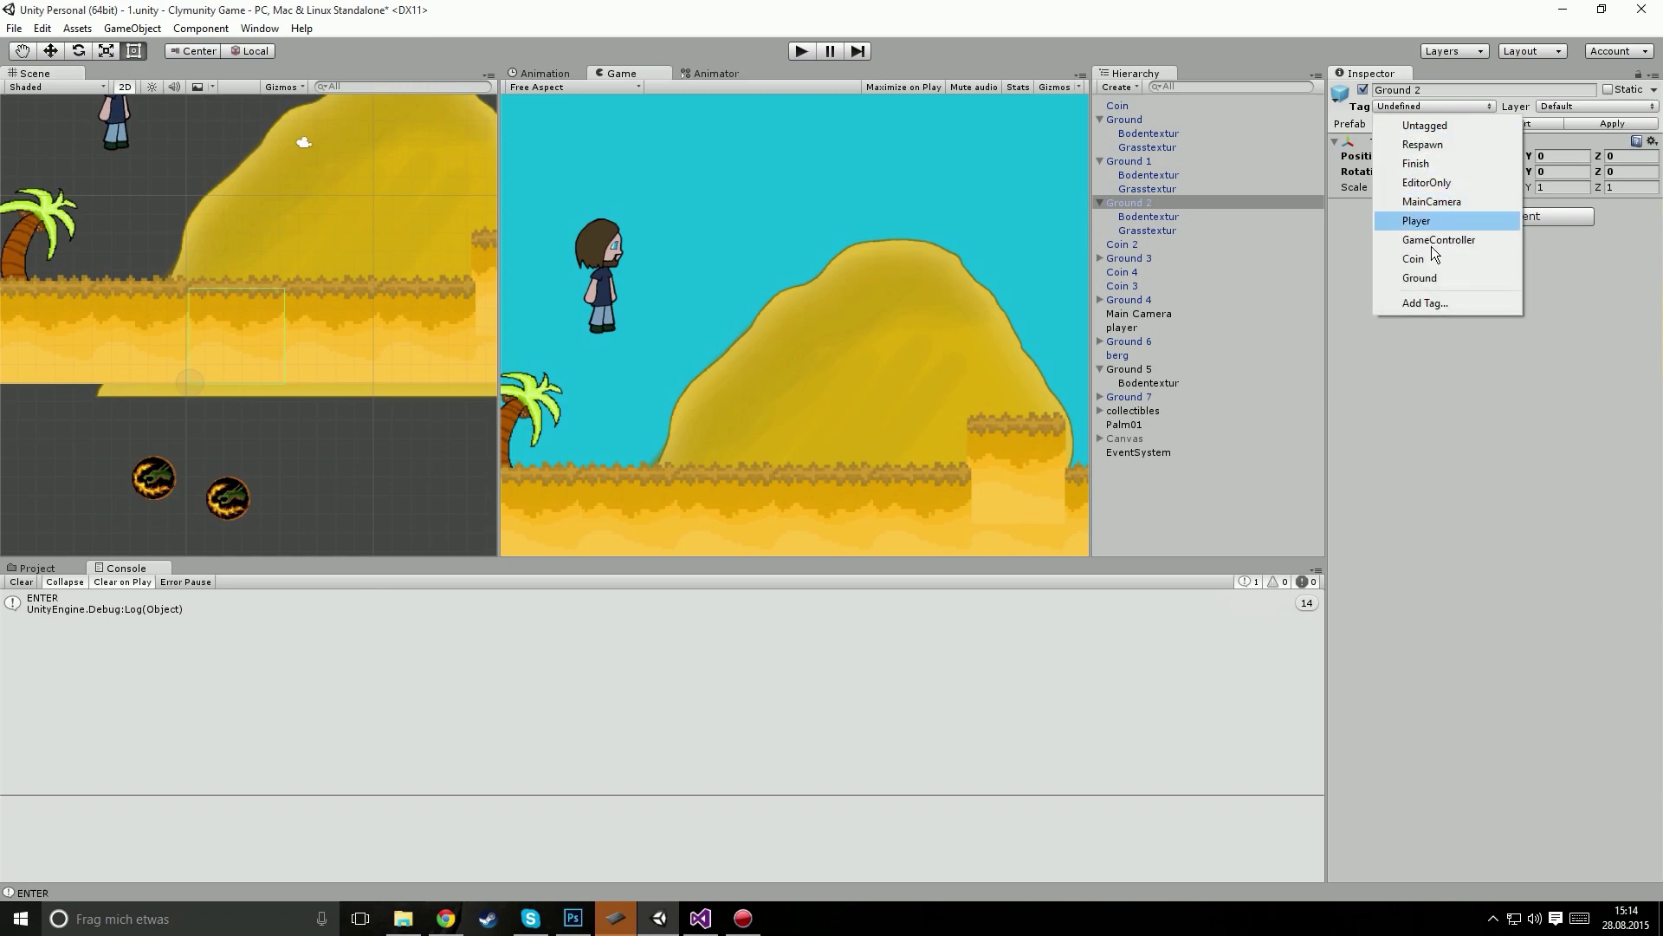
{"action": "left_click", "coordinate": [1421, 277]}
{"action": "left_click", "coordinate": [50, 329]}
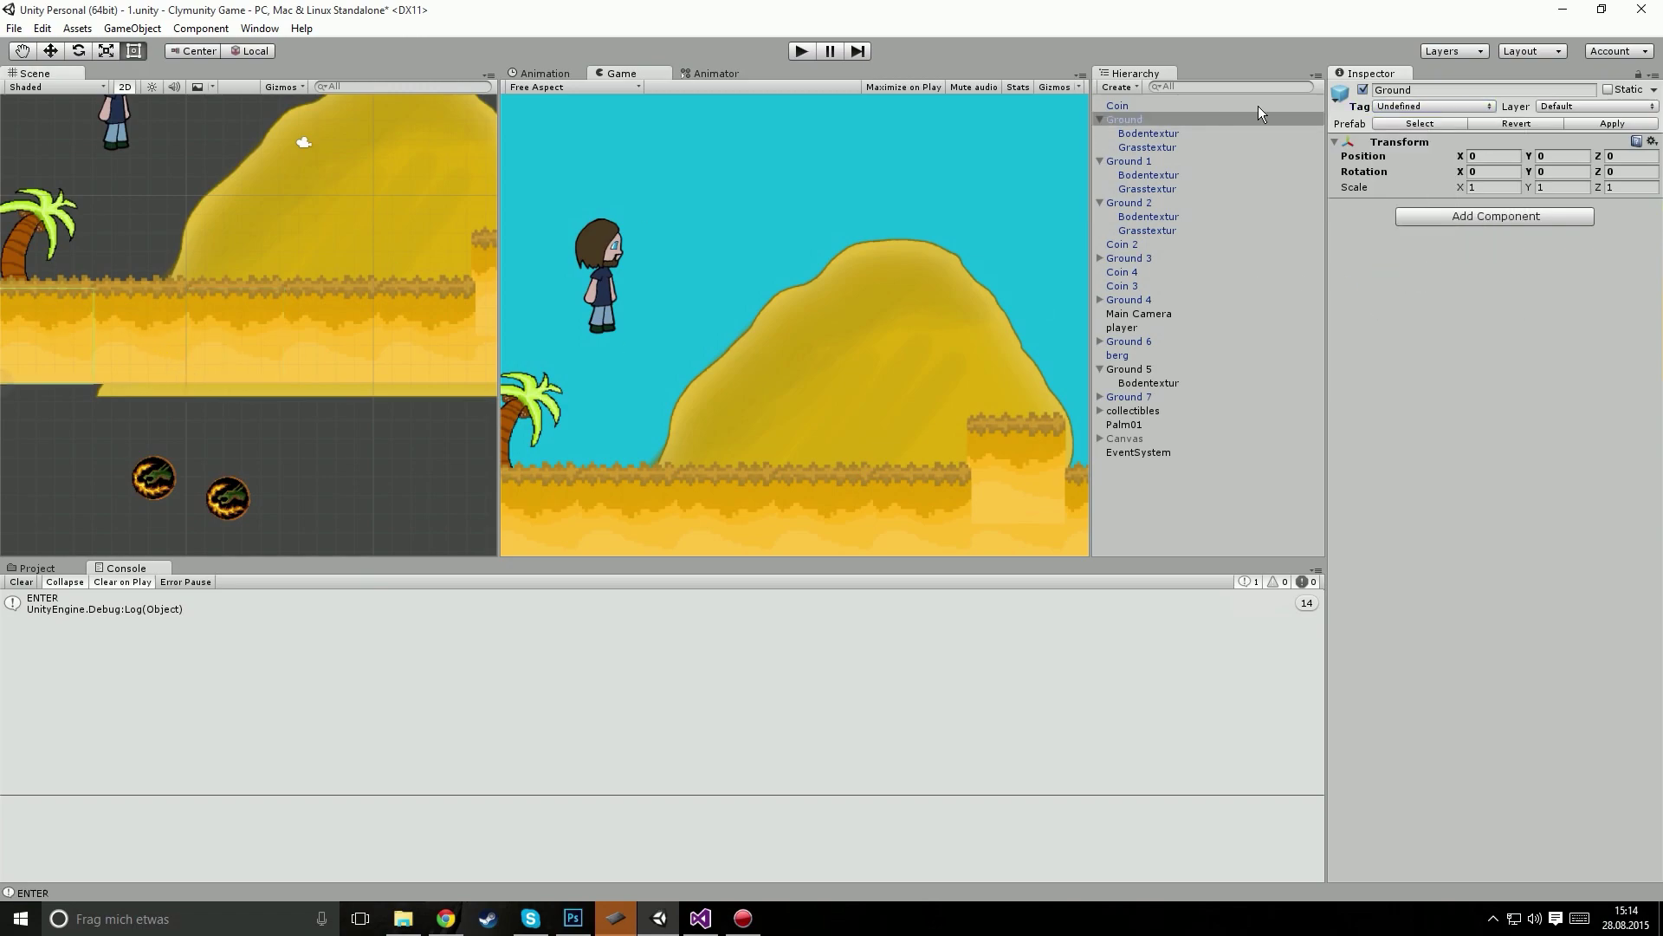
{"action": "left_click", "coordinate": [1434, 106]}
{"action": "left_click", "coordinate": [1408, 278]}
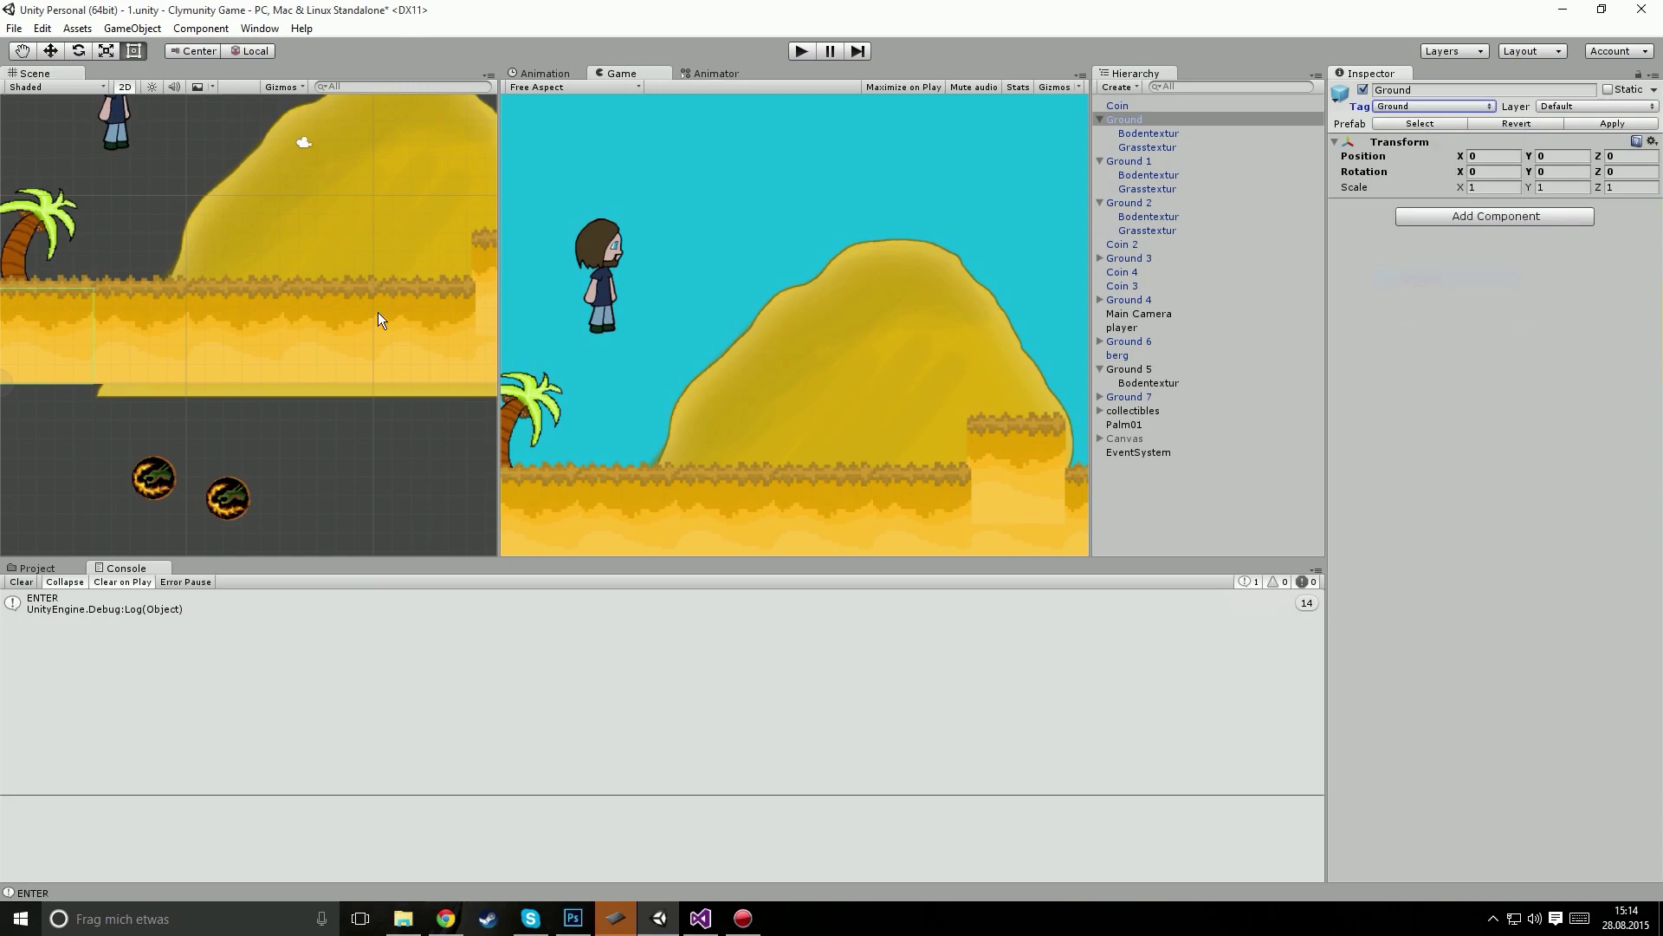
Step: Tag Ground 3 as Ground, confirm Ground 4 keeps the Ground tag, and save the scene
{"action": "left_click", "coordinate": [377, 312]}
{"action": "left_click", "coordinate": [1408, 105]}
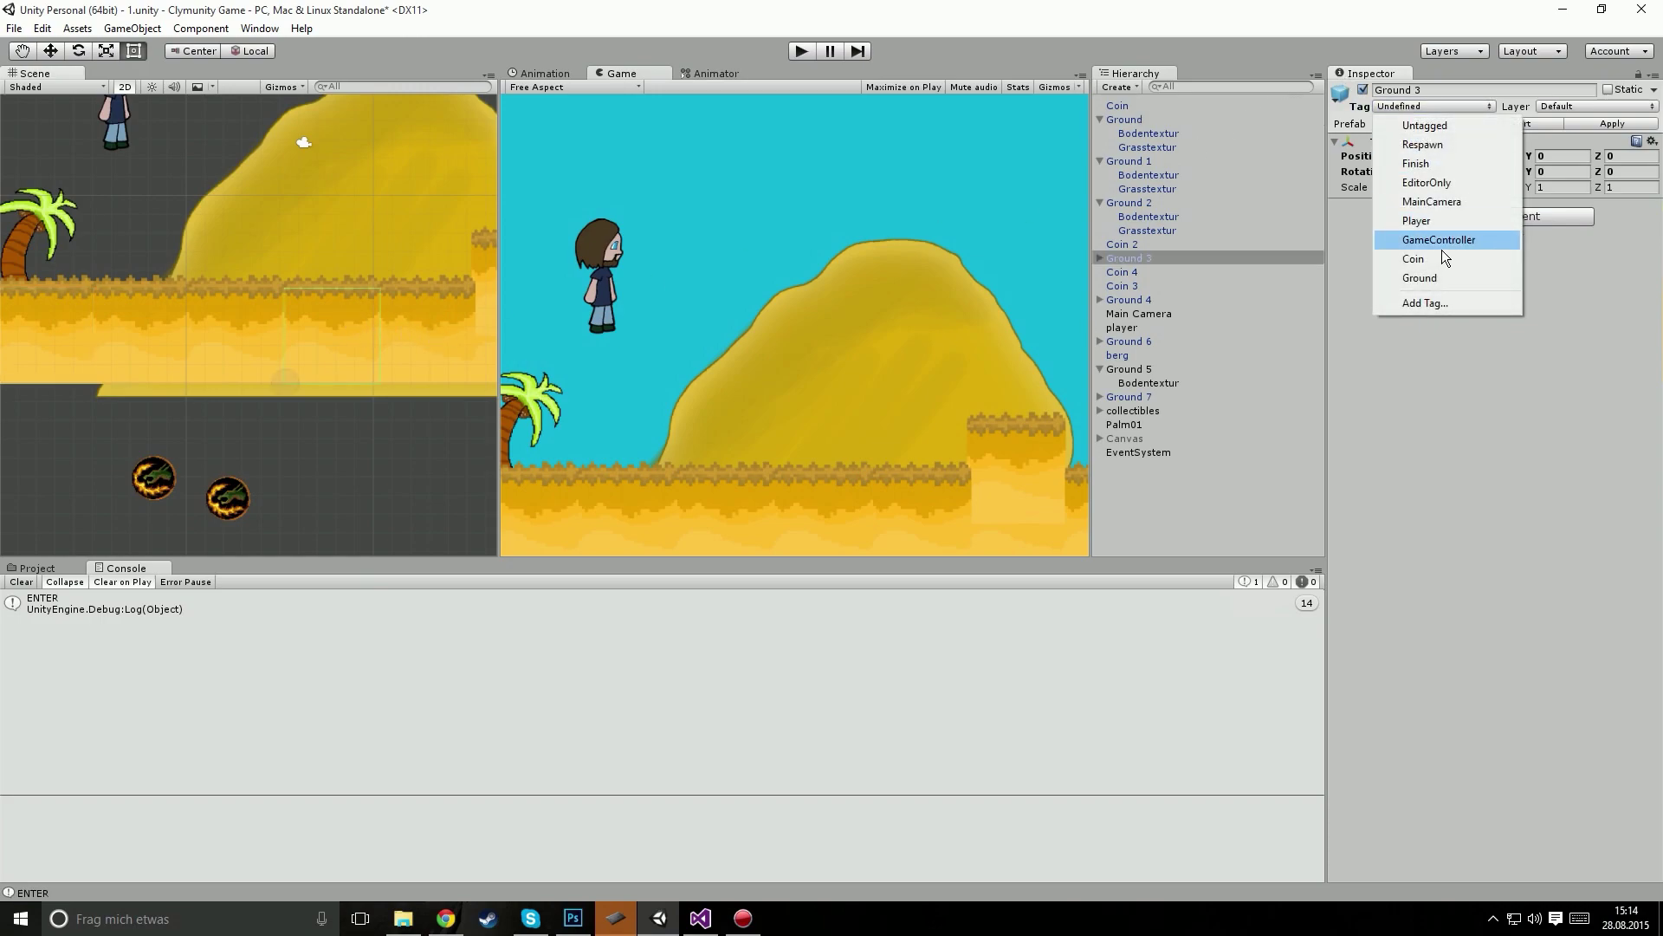
{"action": "left_click", "coordinate": [1418, 274]}
{"action": "left_click", "coordinate": [459, 329]}
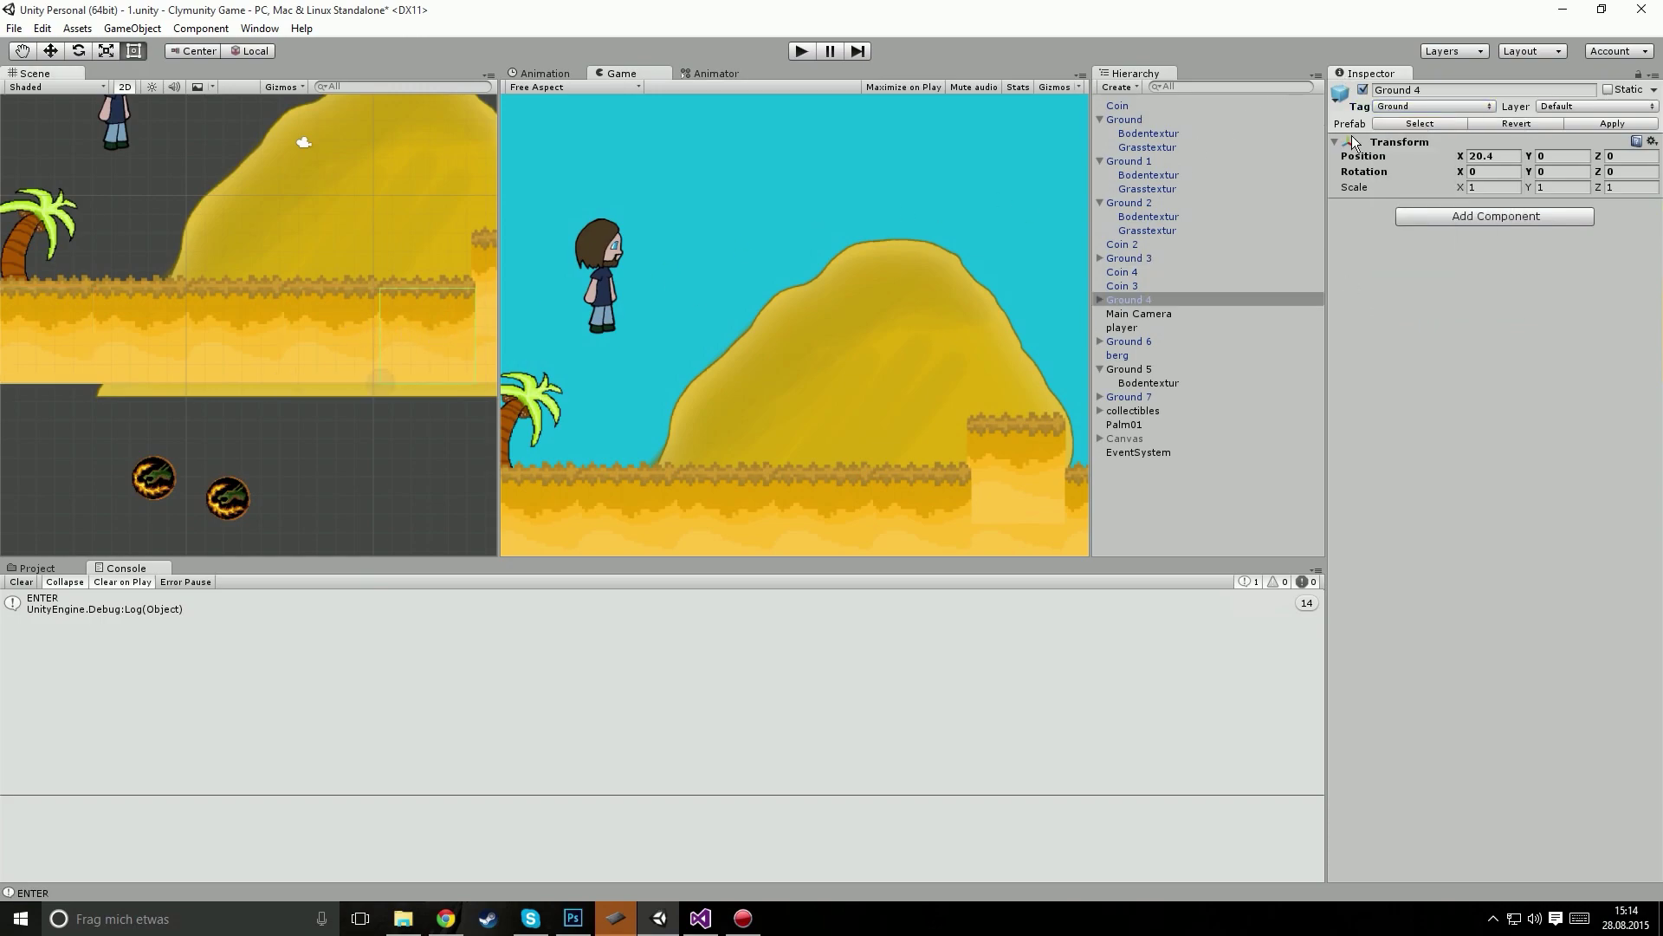
{"action": "left_click", "coordinate": [1465, 110]}
{"action": "left_click", "coordinate": [1425, 388]}
{"action": "key", "text": "ctrl+s"}
{"action": "left_click", "coordinate": [1141, 327]}
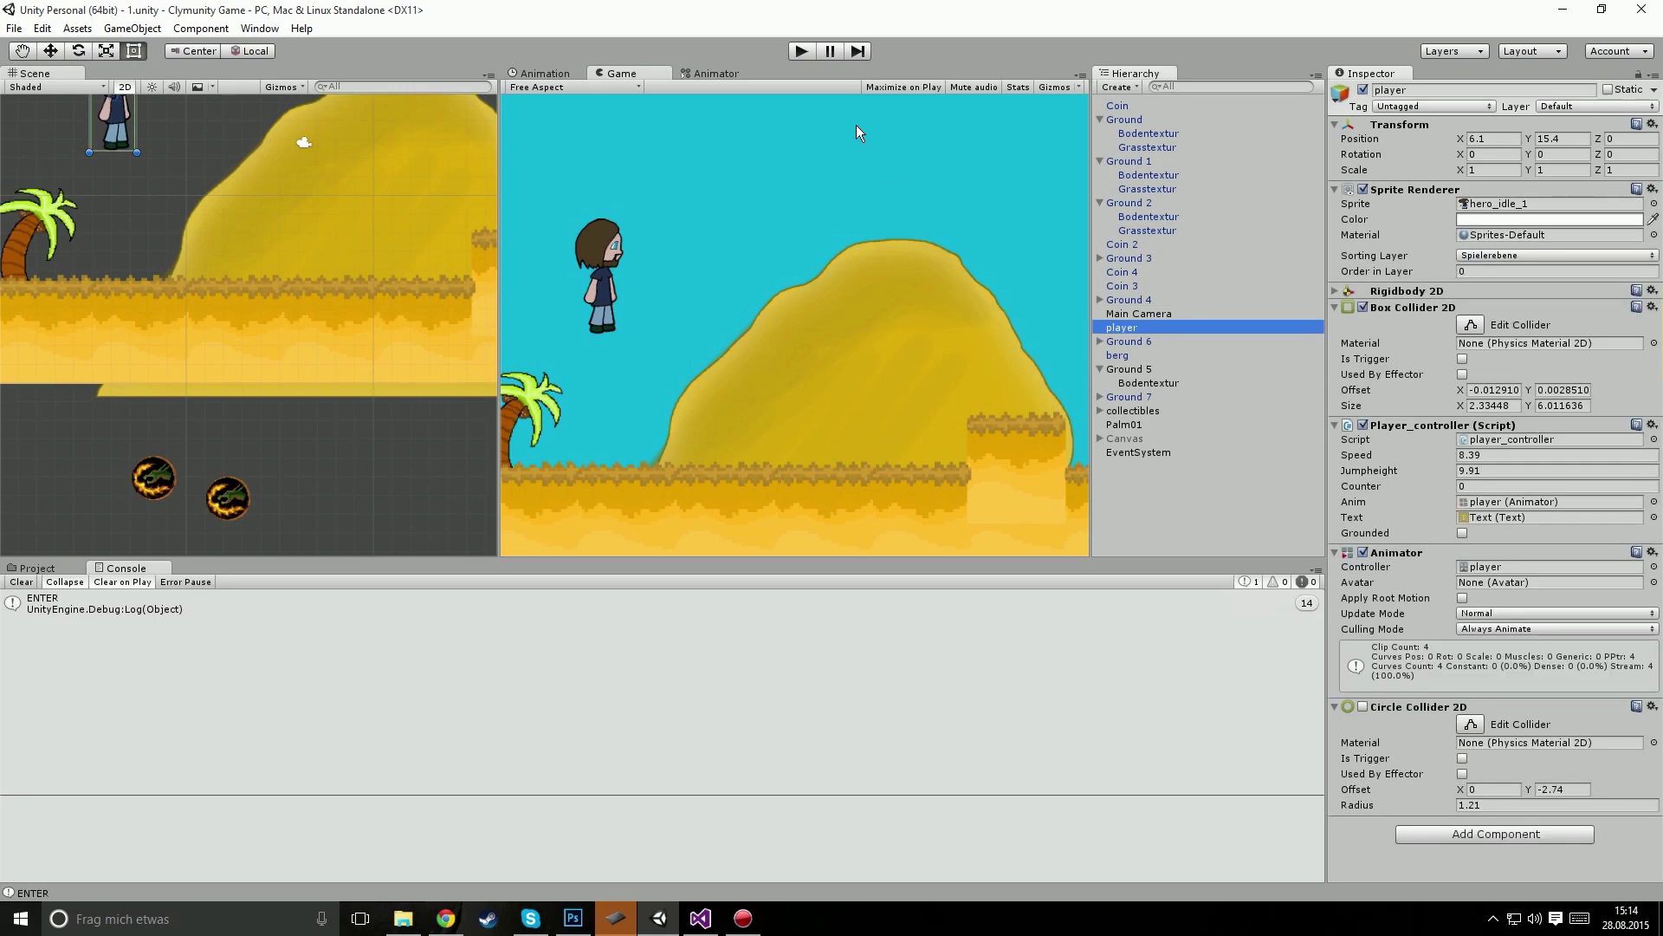
{"action": "left_click", "coordinate": [801, 49]}
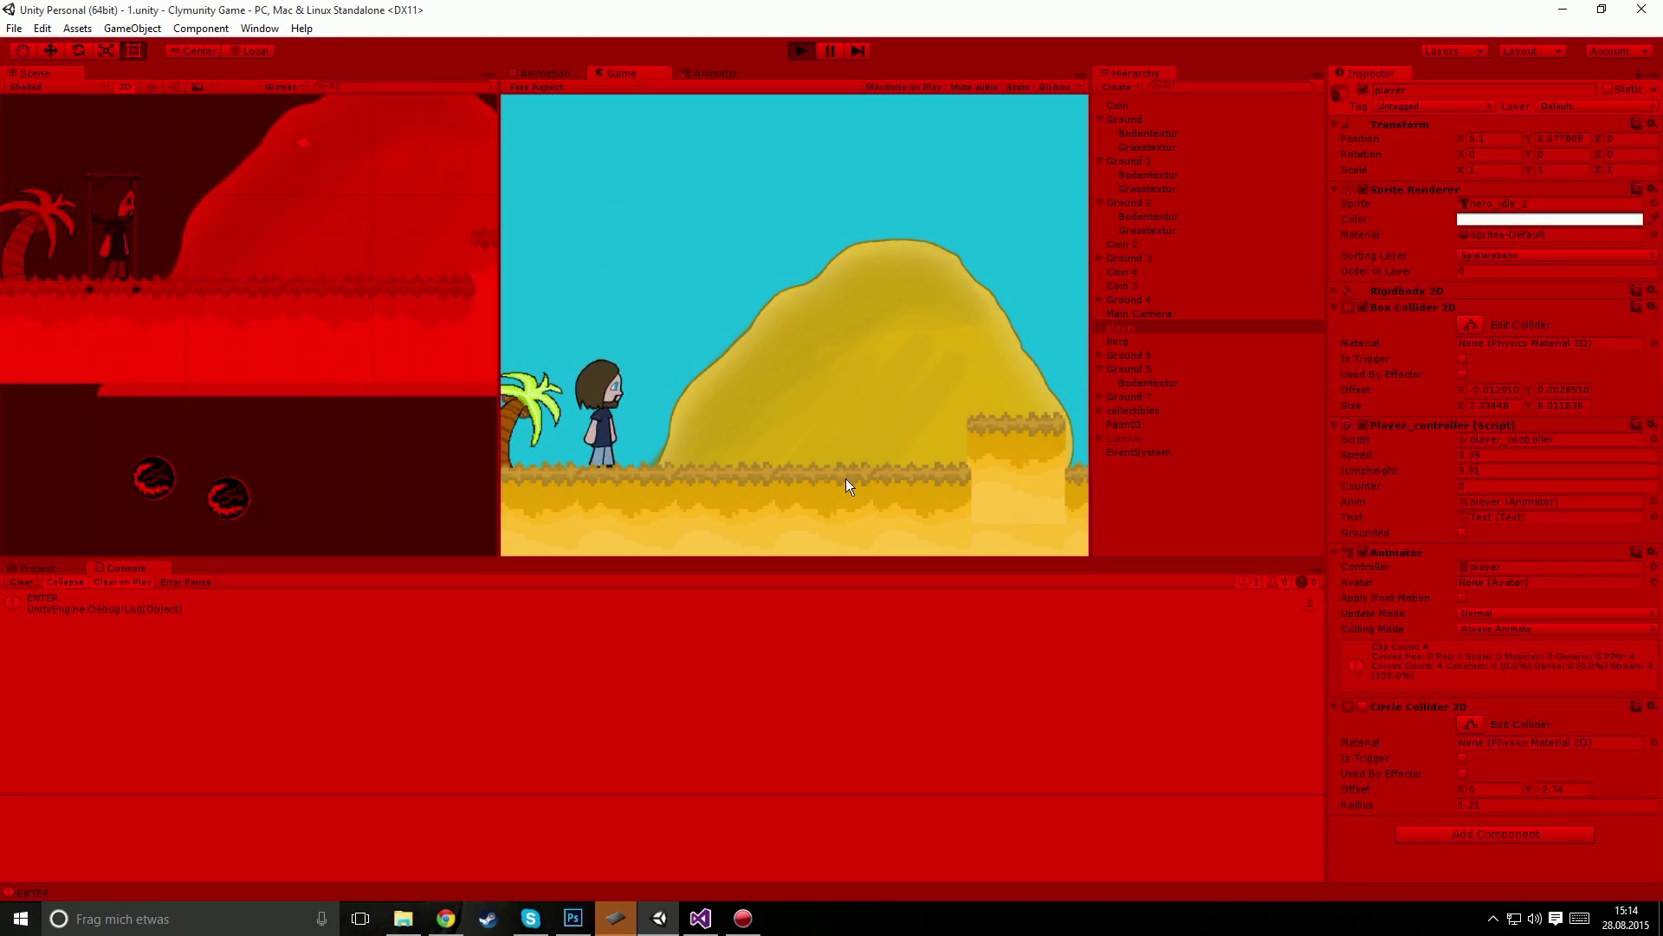
{"action": "left_click", "coordinate": [750, 452]}
{"action": "key", "text": "space"}
{"action": "left_click", "coordinate": [797, 57]}
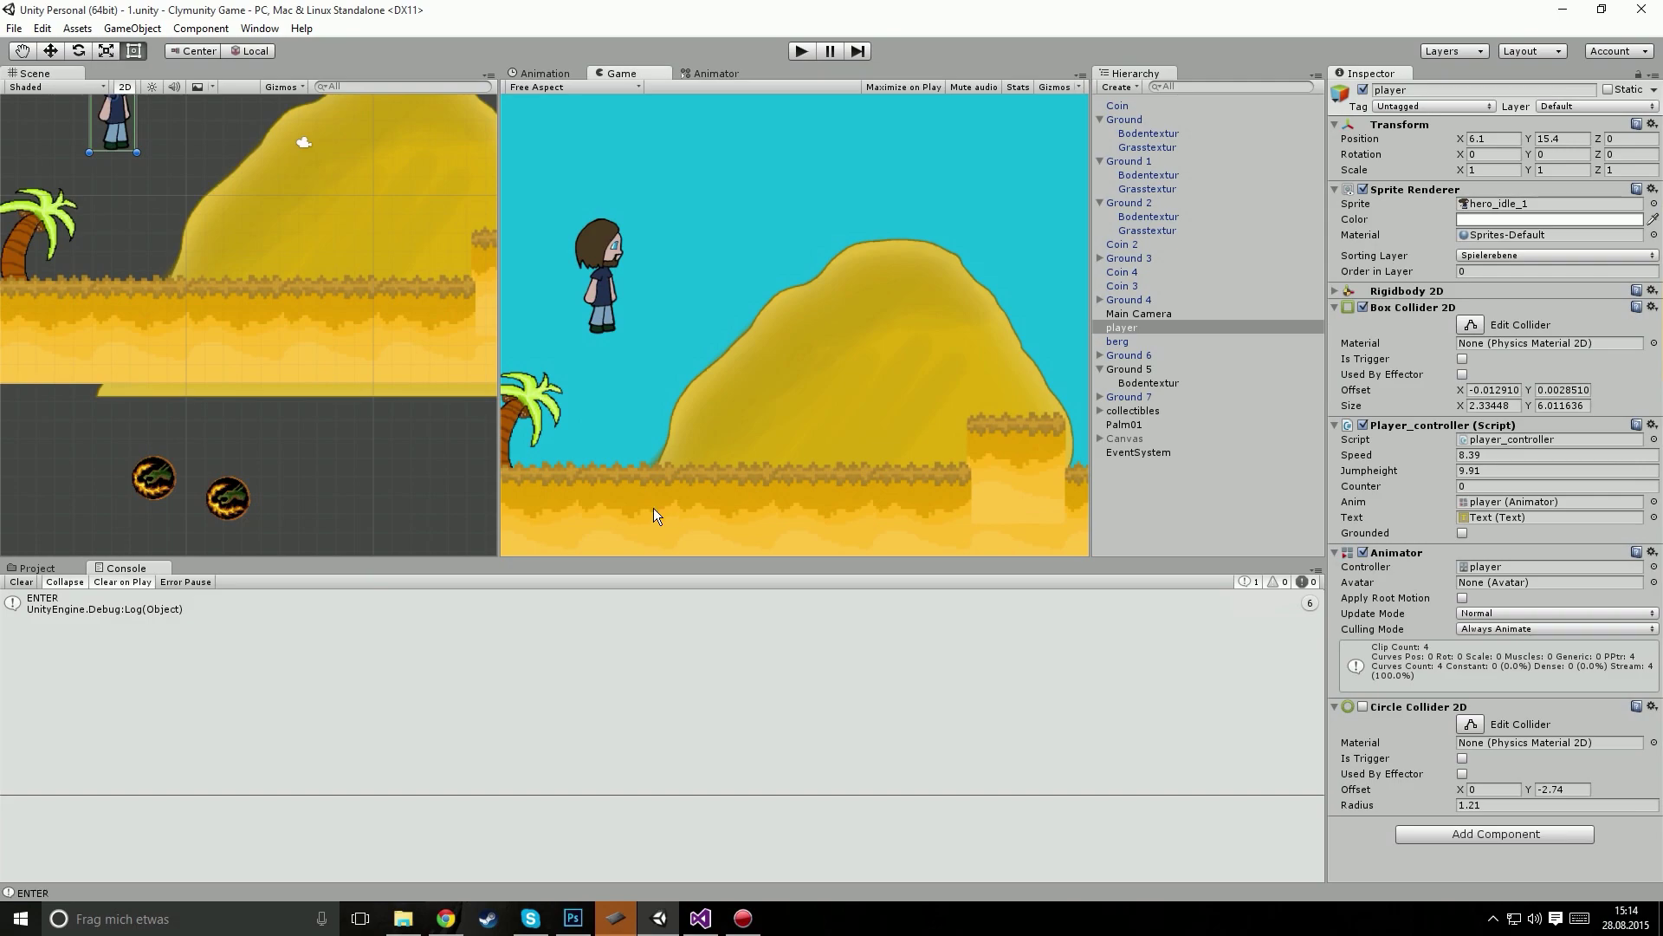
Step: Retag the Bodentextur tiles under Ground 2 and Ground 1 from Grounded to Ground
{"action": "left_click", "coordinate": [270, 350]}
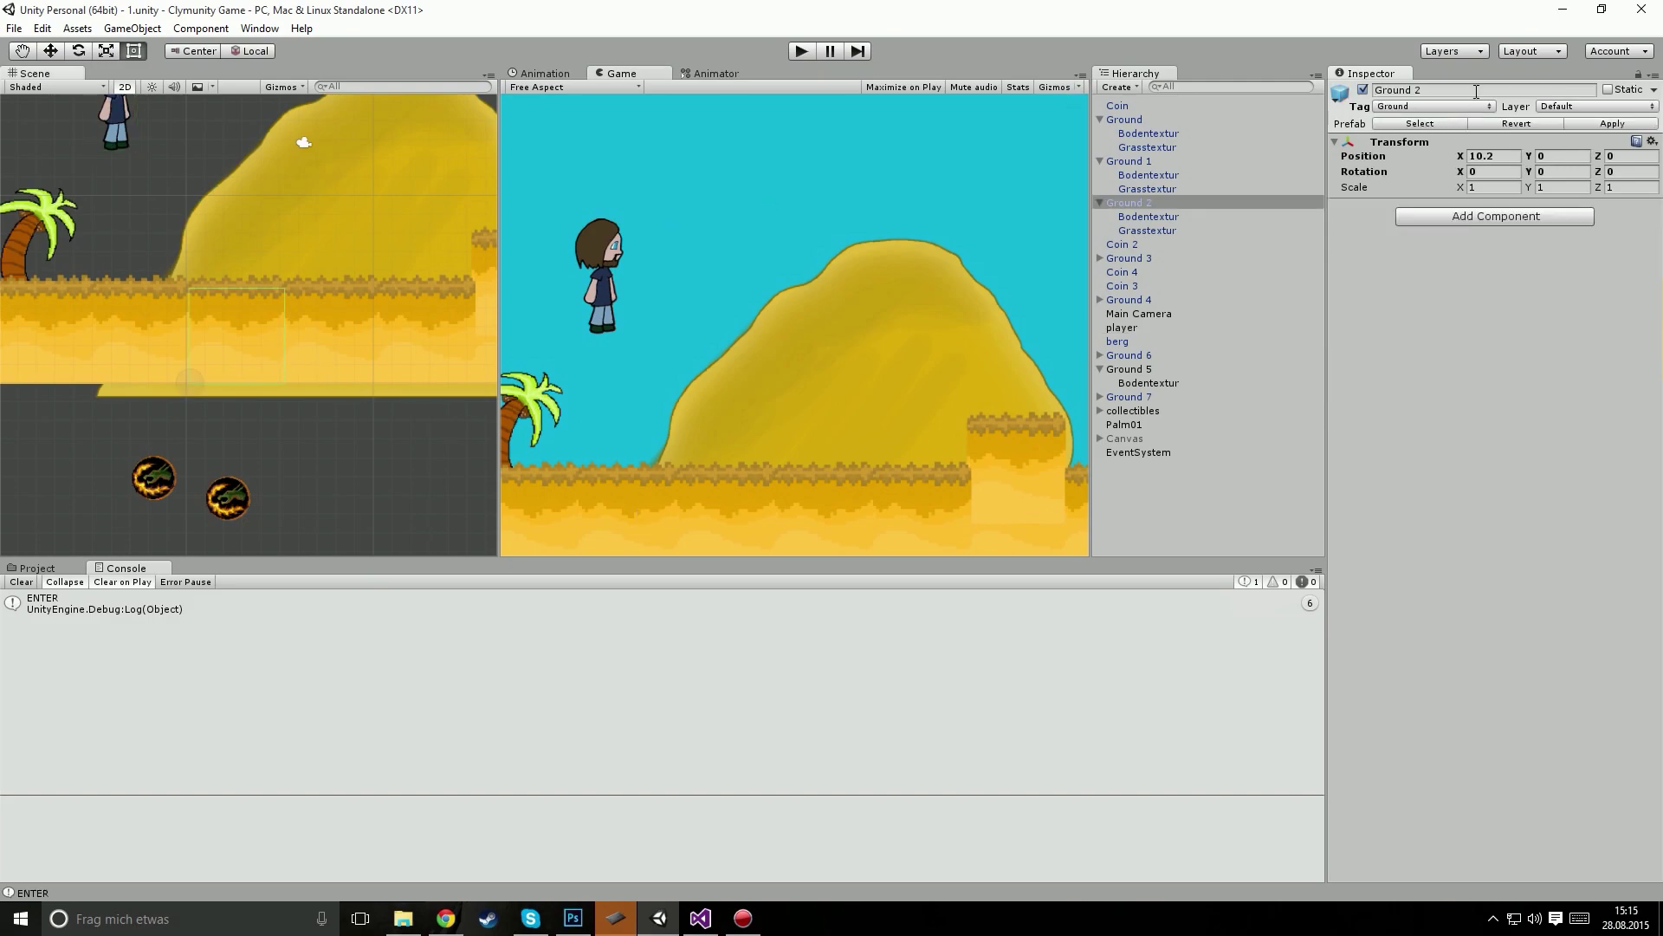
{"action": "left_click", "coordinate": [1177, 223]}
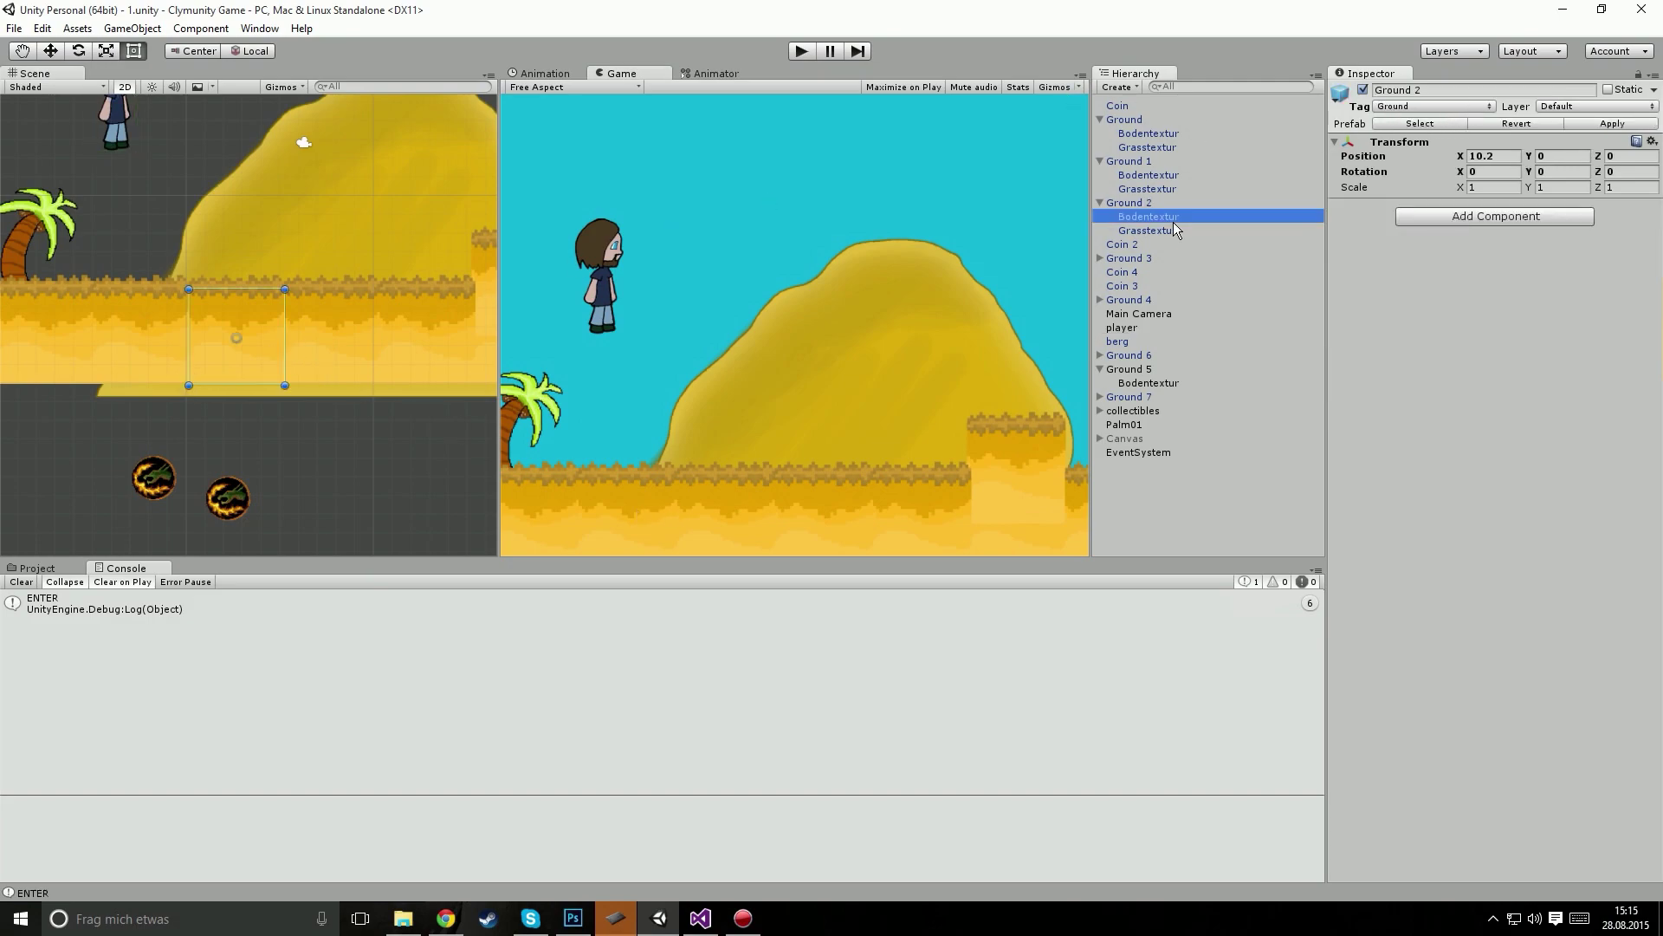
{"action": "left_click", "coordinate": [1412, 111]}
{"action": "left_click", "coordinate": [1470, 276]}
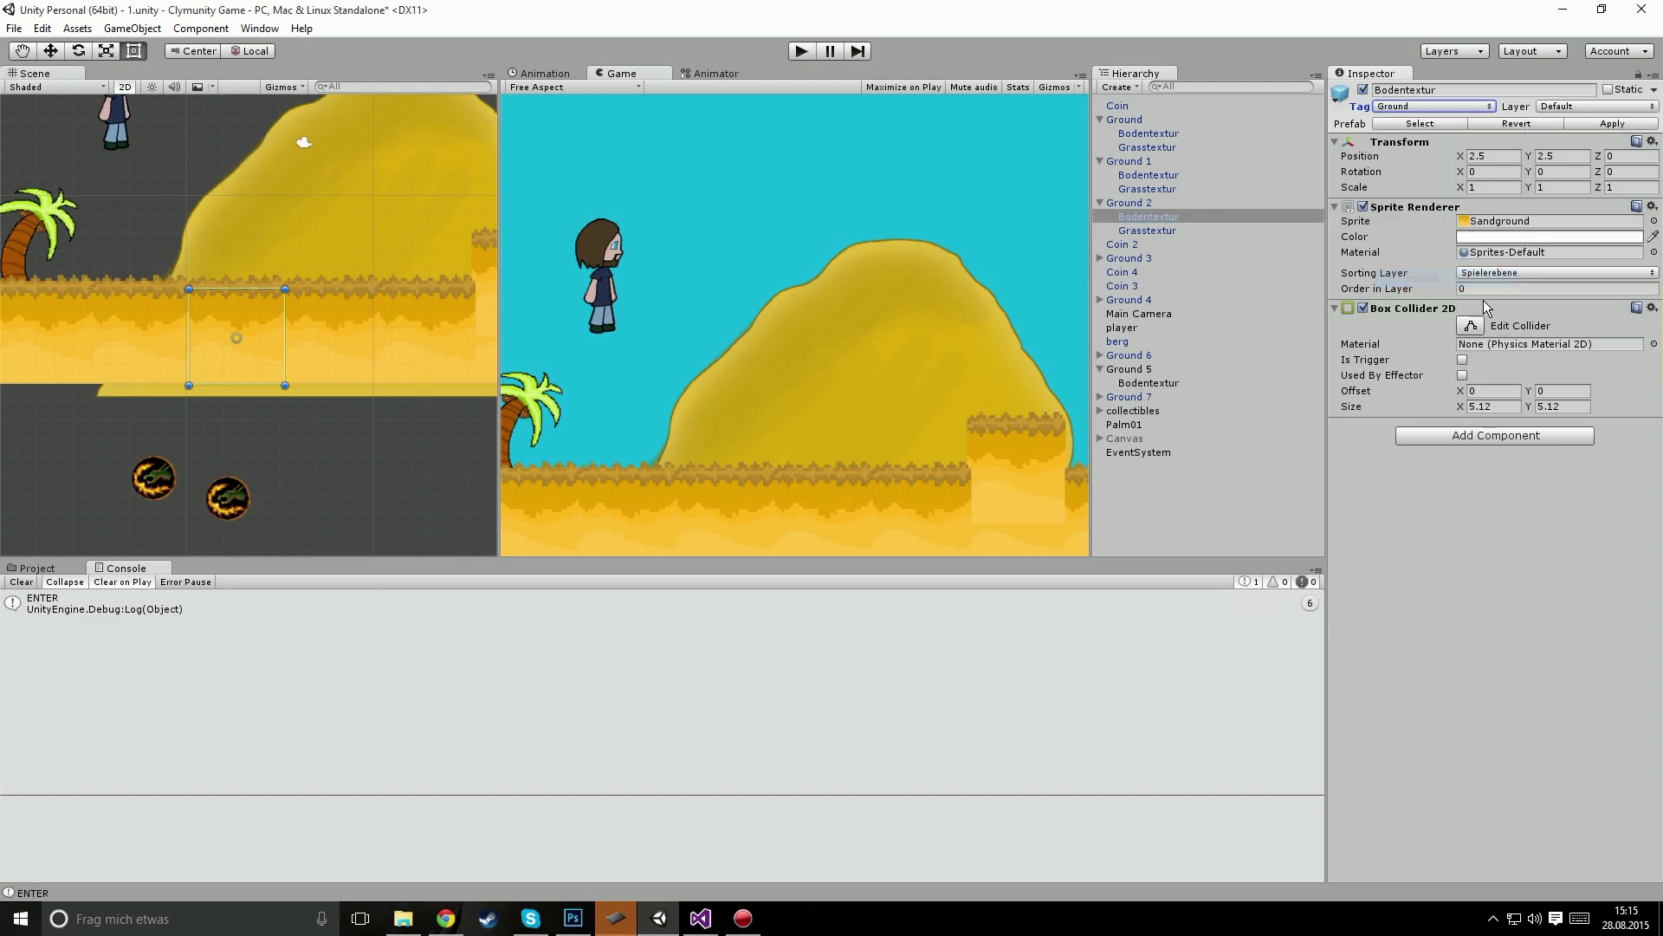
{"action": "left_click", "coordinate": [135, 353]}
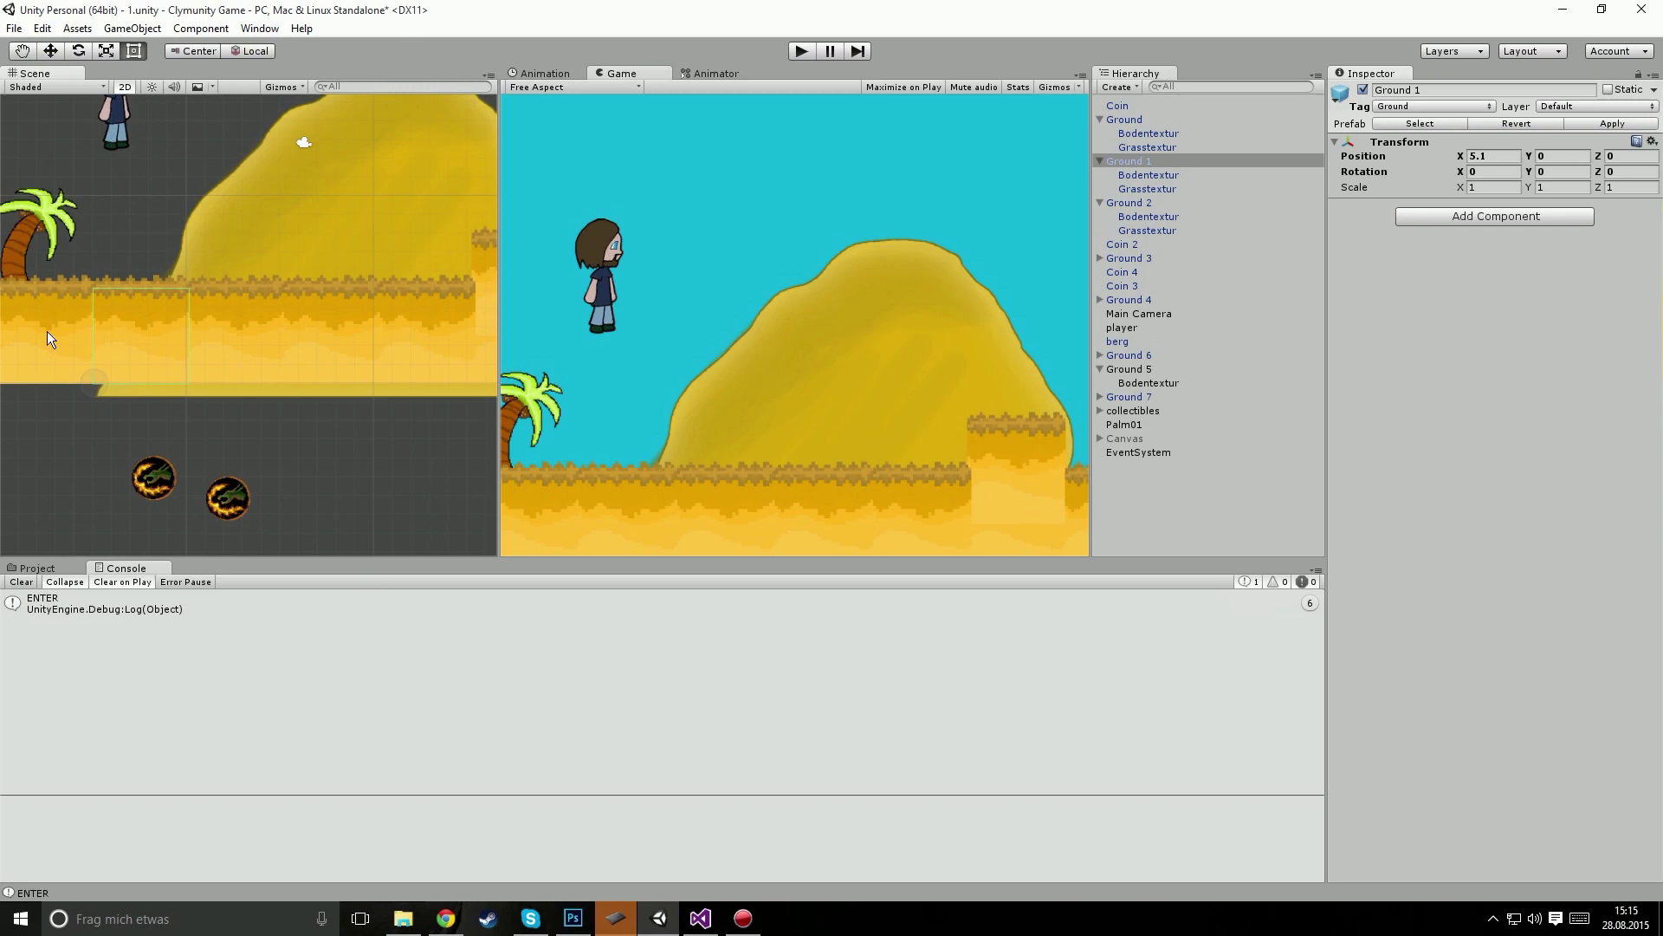
{"action": "left_click", "coordinate": [1173, 179]}
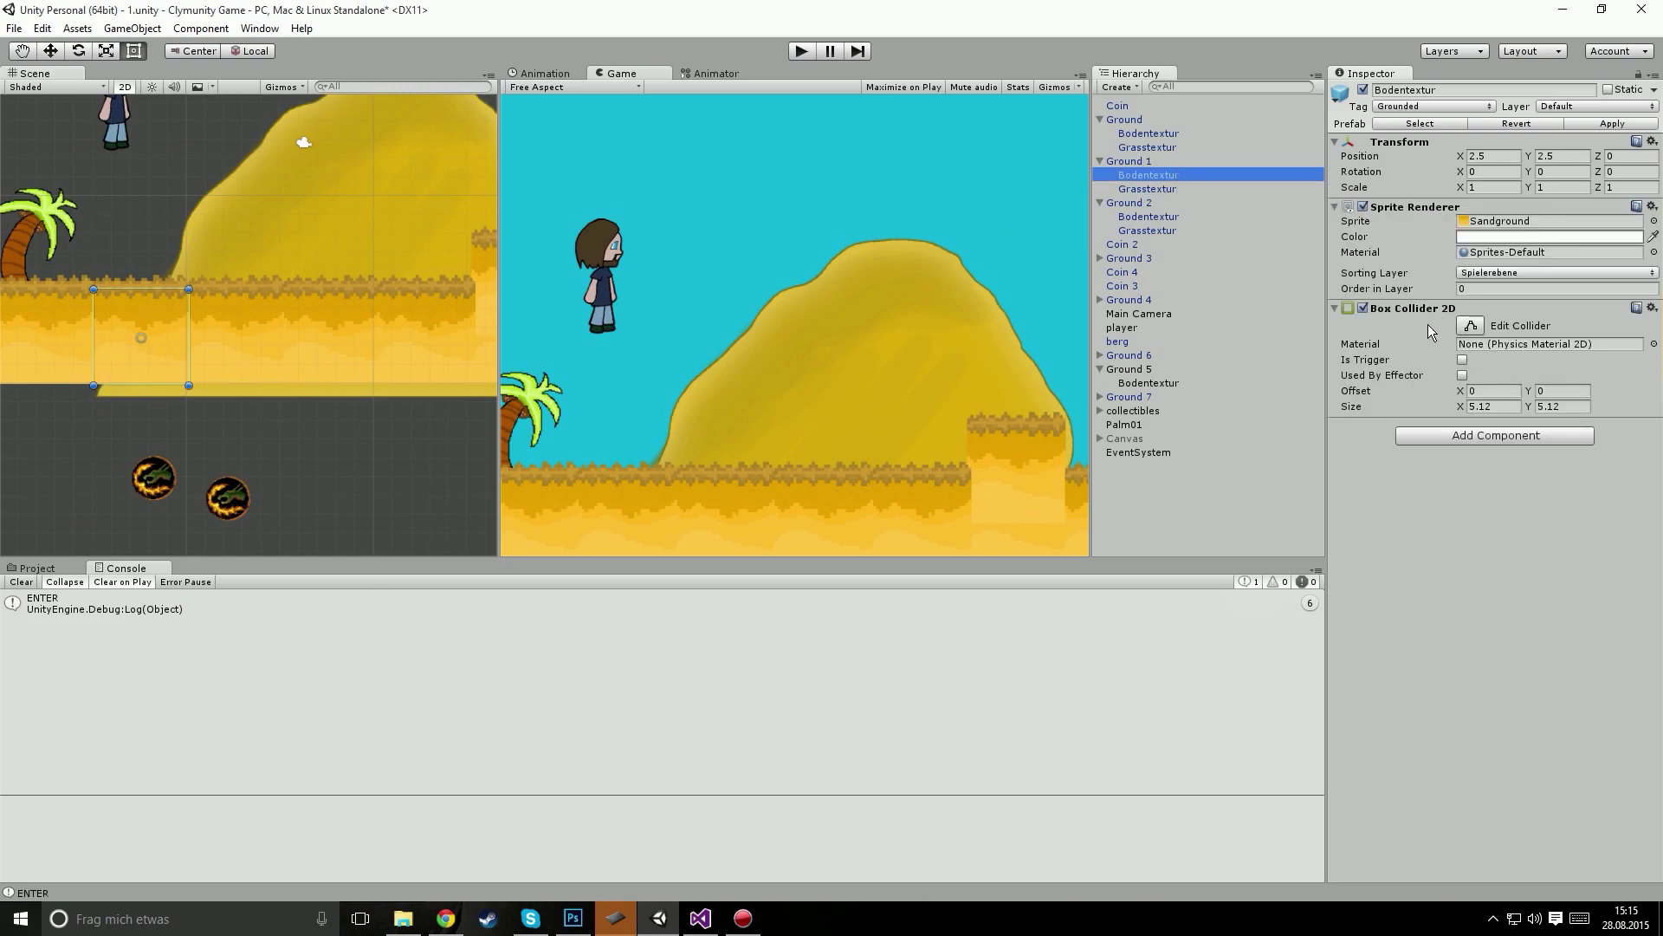
{"action": "left_click", "coordinate": [1433, 106]}
{"action": "left_click", "coordinate": [1445, 278]}
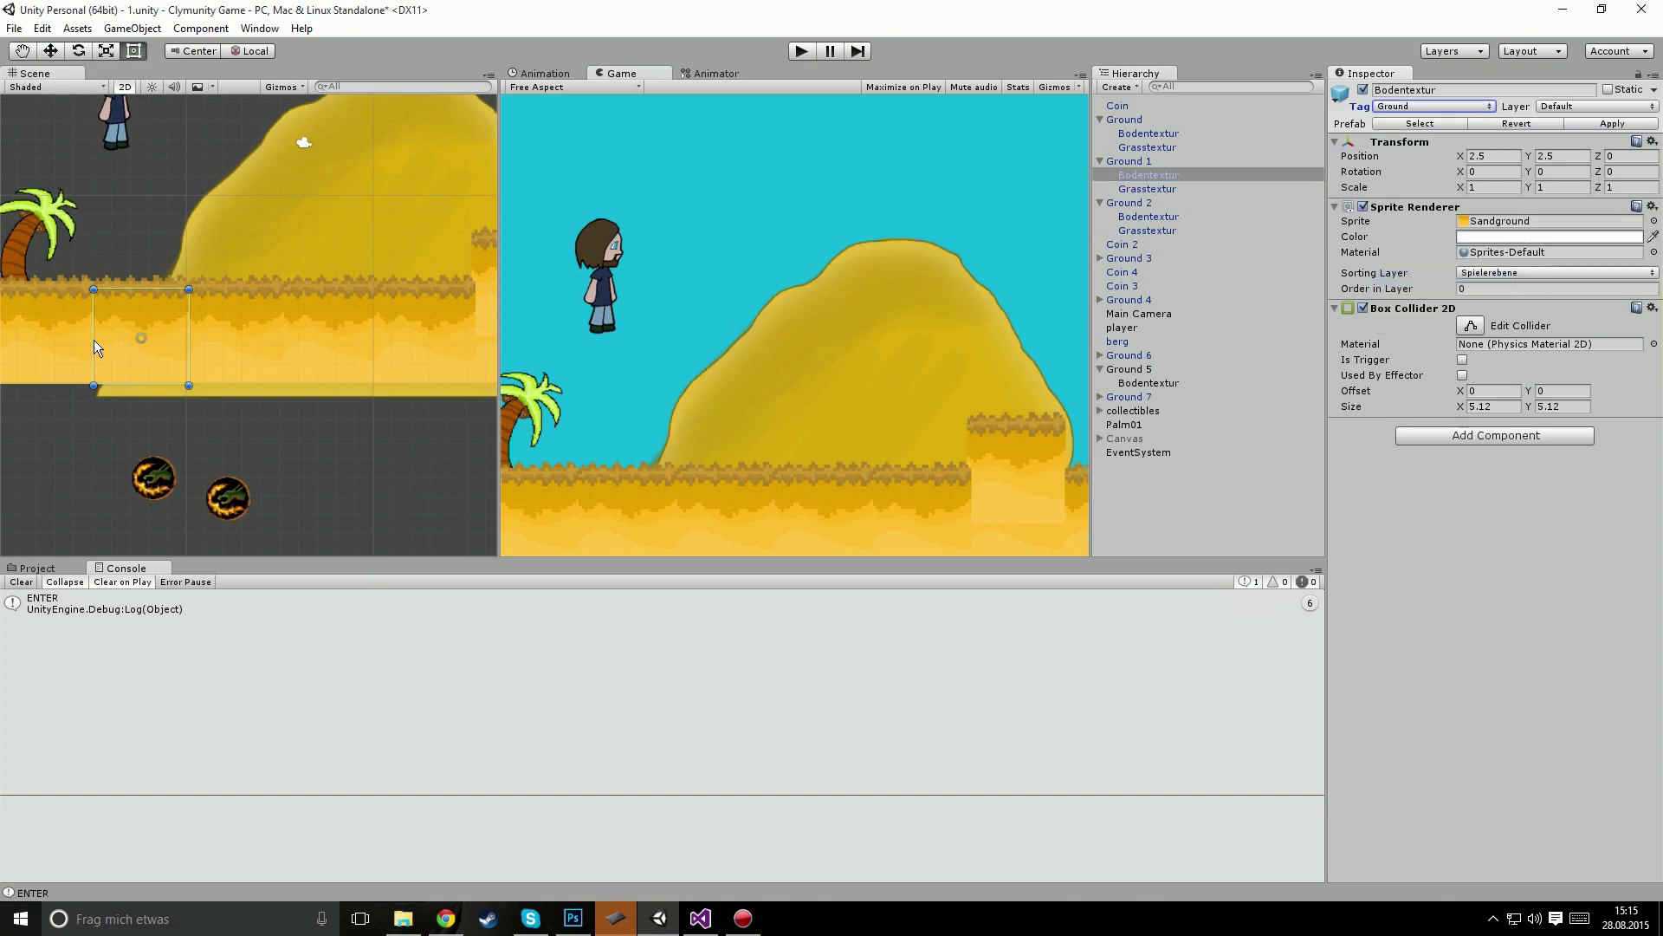
Step: Retag the Bodentextur tile under Ground from Grounded to Ground
{"action": "left_click", "coordinate": [35, 338]}
{"action": "left_click", "coordinate": [1136, 134]}
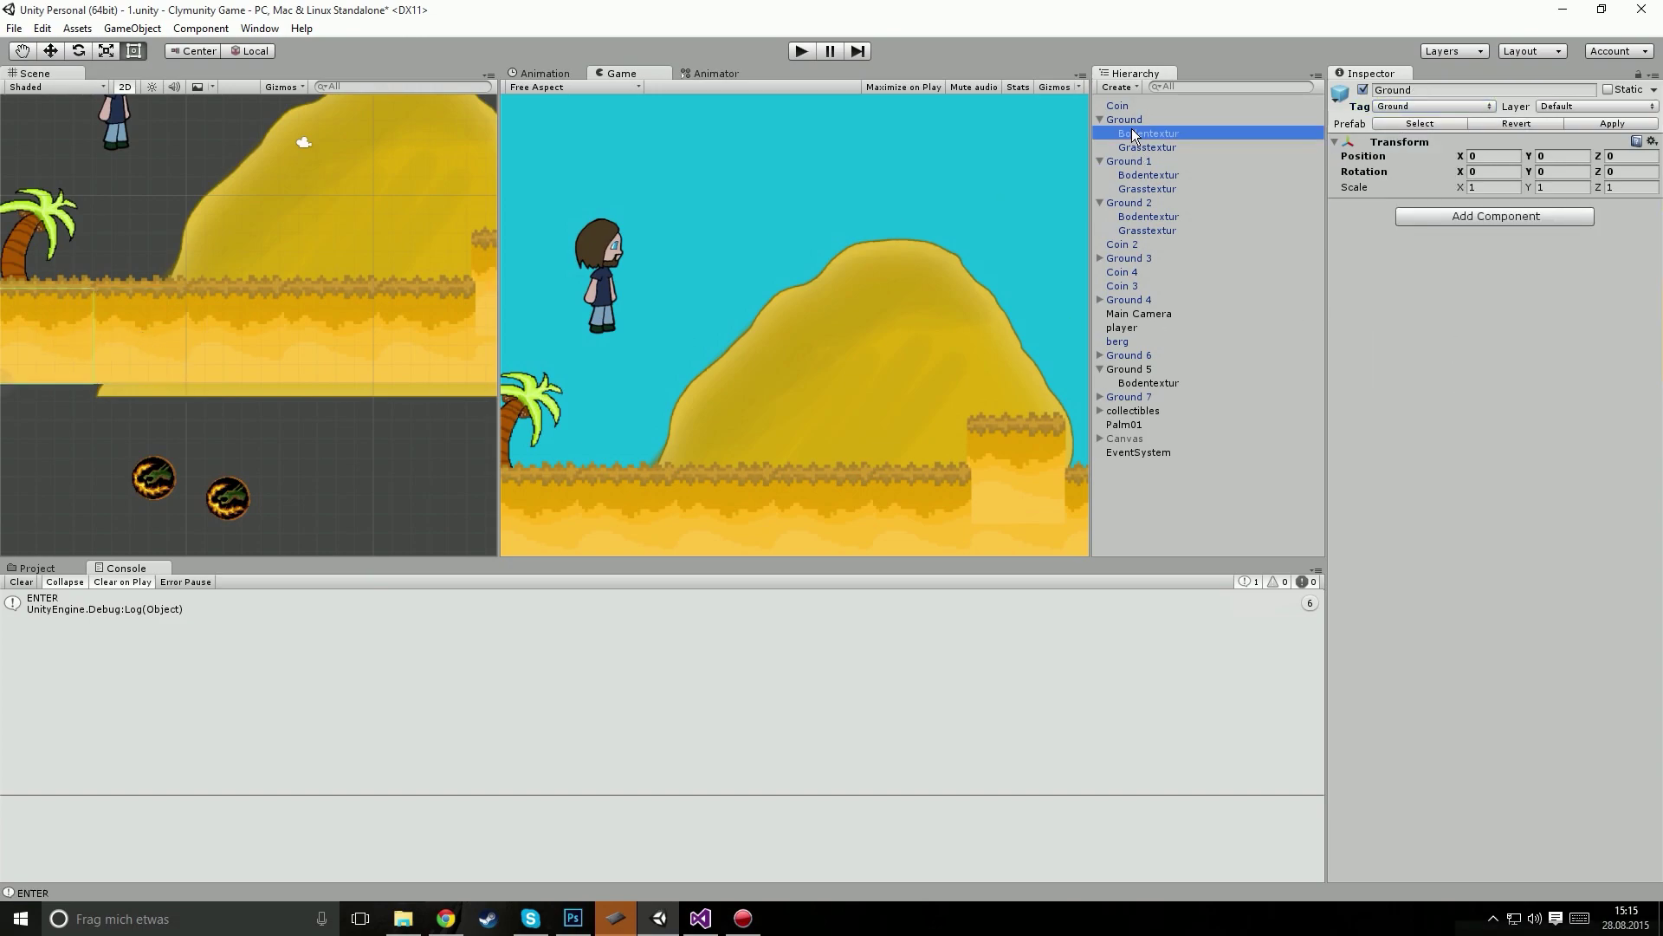
{"action": "left_click", "coordinate": [1434, 106]}
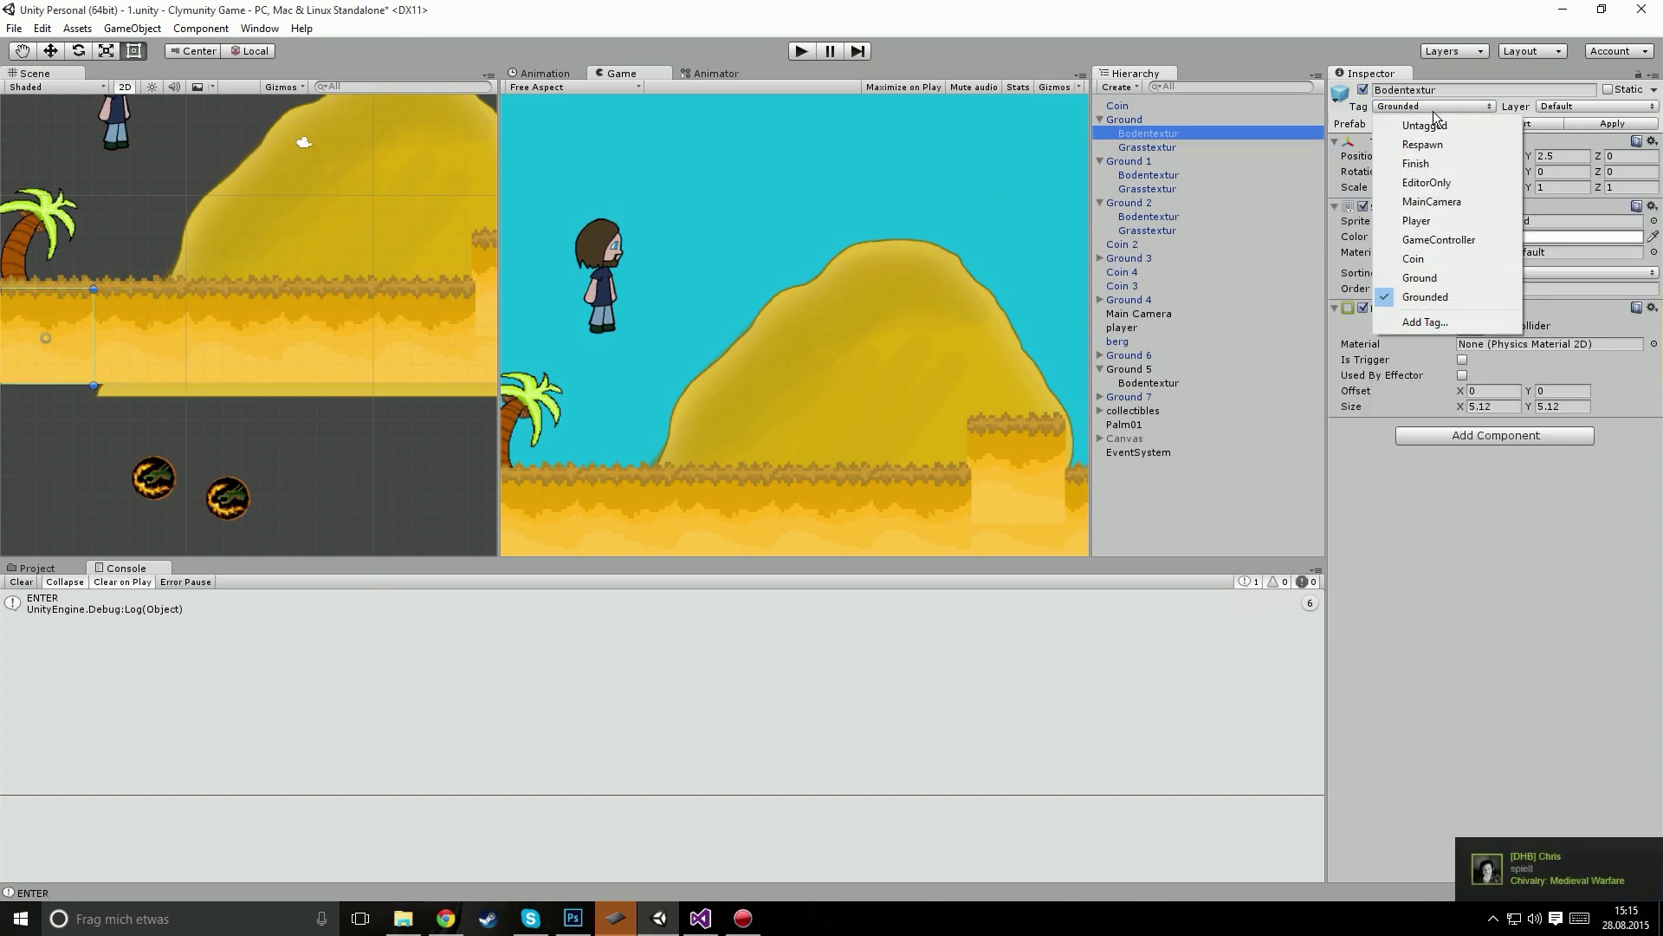
{"action": "left_click", "coordinate": [1420, 278]}
Step: Check the Bodentextur prefab's tag in the Prefabs folder and Ground 2's Bodentextur tag
{"action": "left_click", "coordinate": [241, 479]}
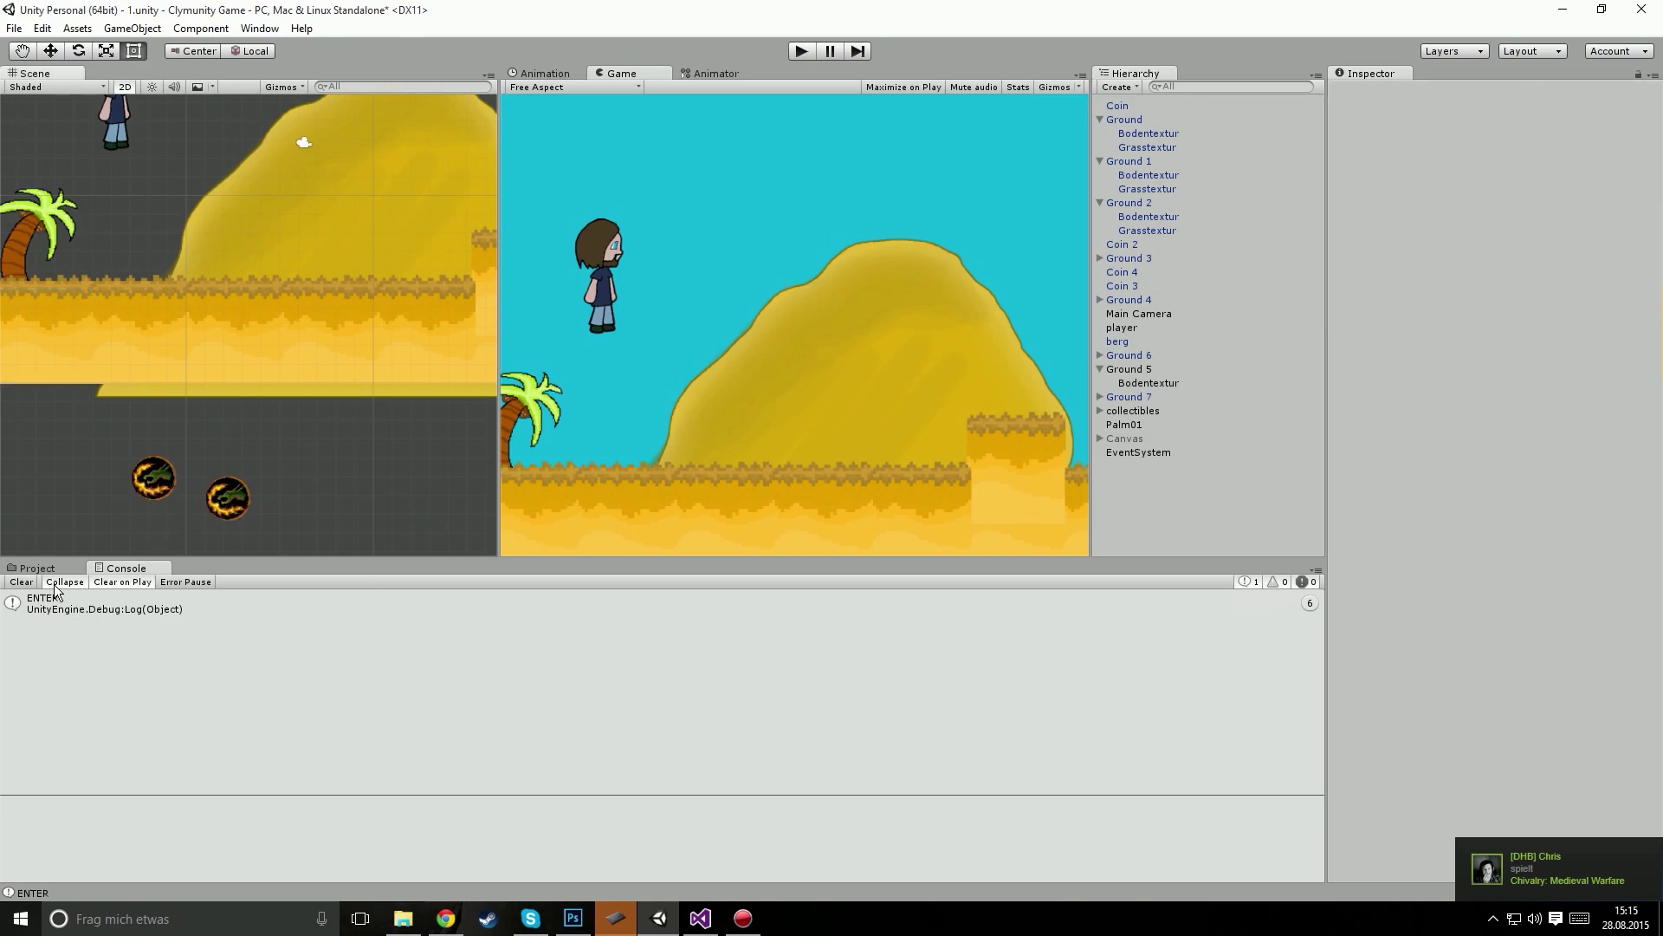
{"action": "left_click", "coordinate": [37, 568]}
{"action": "left_click", "coordinate": [437, 641]}
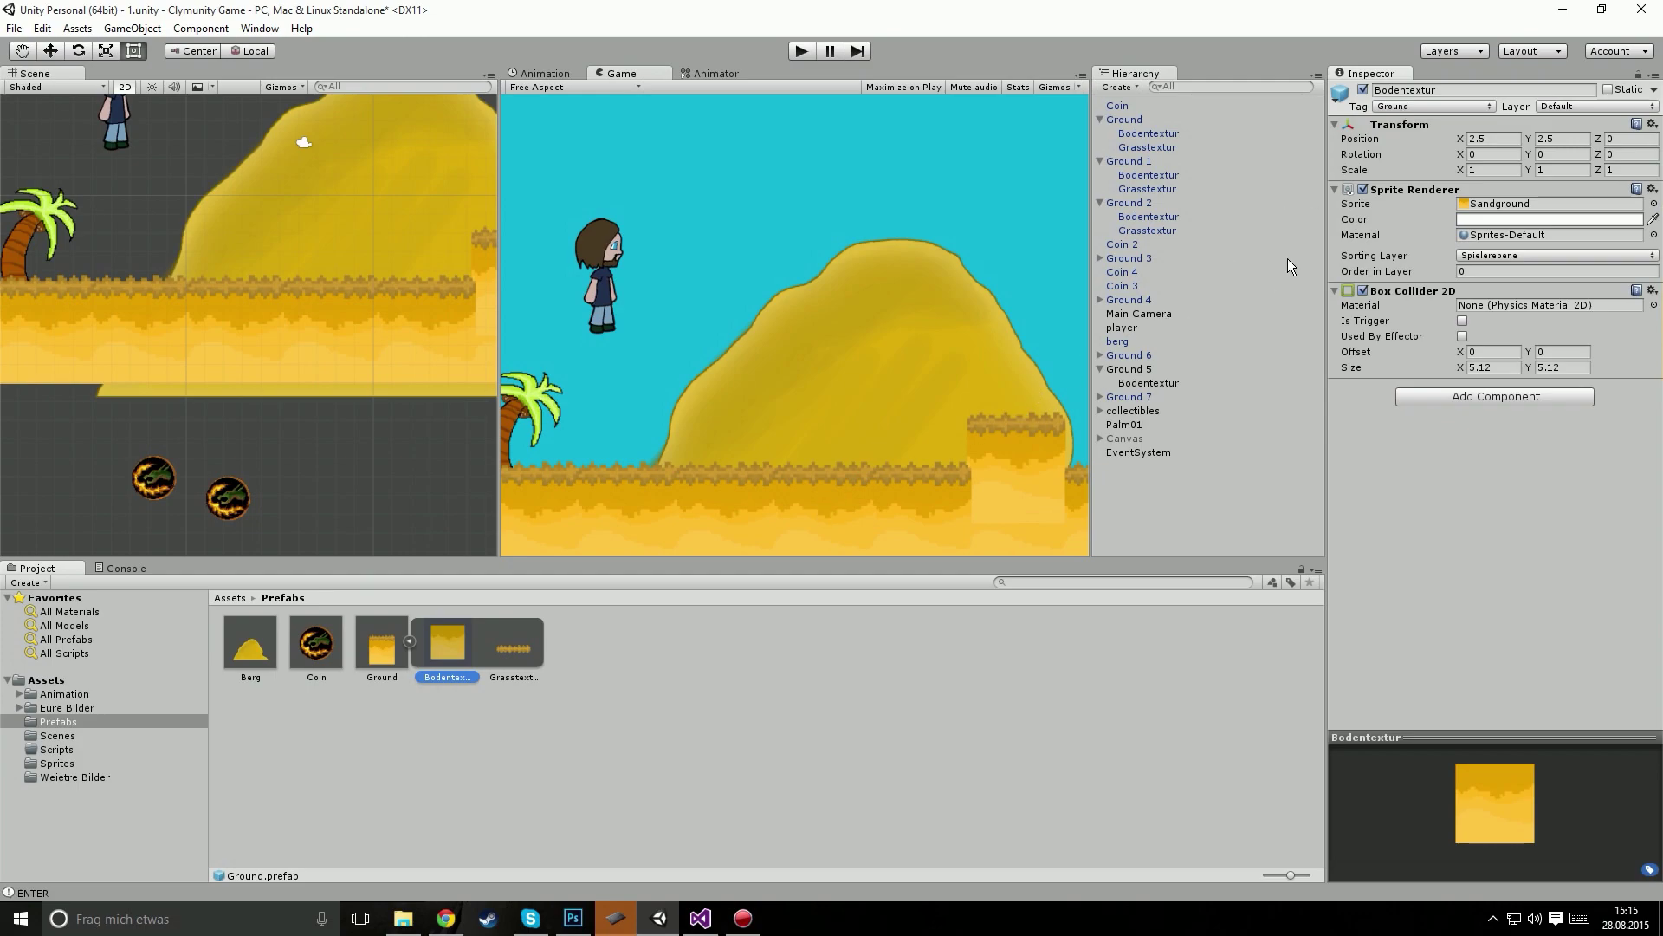
{"action": "left_click", "coordinate": [305, 325]}
{"action": "left_click", "coordinate": [220, 345]}
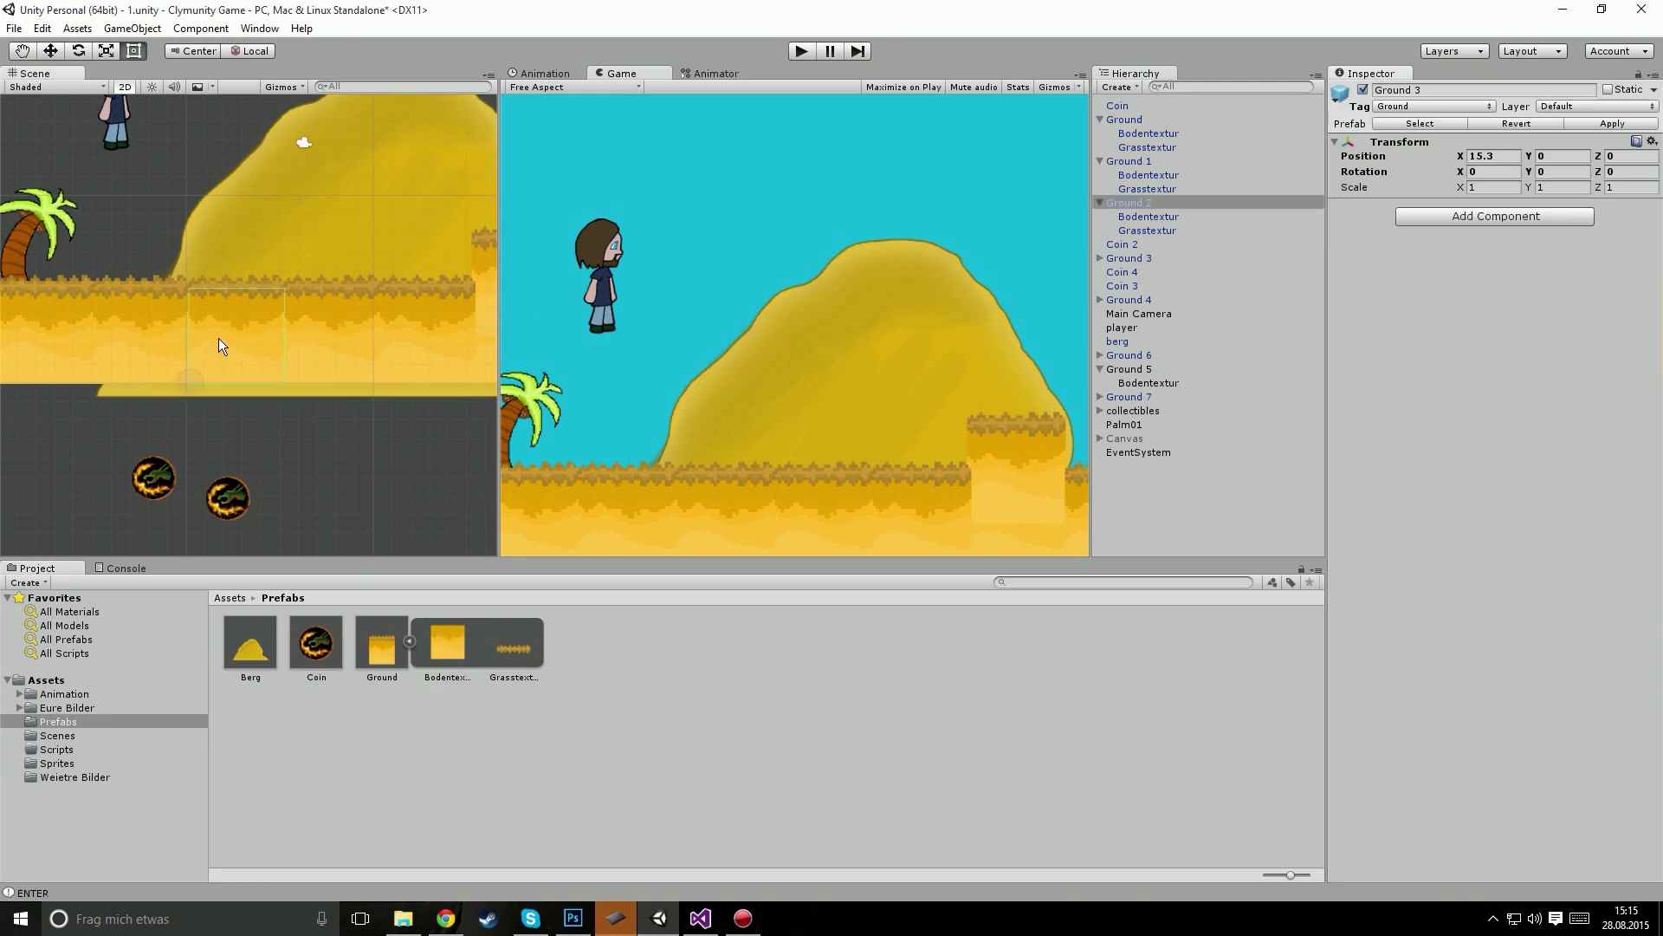
{"action": "left_click", "coordinate": [1186, 206]}
{"action": "left_click", "coordinate": [1159, 217]}
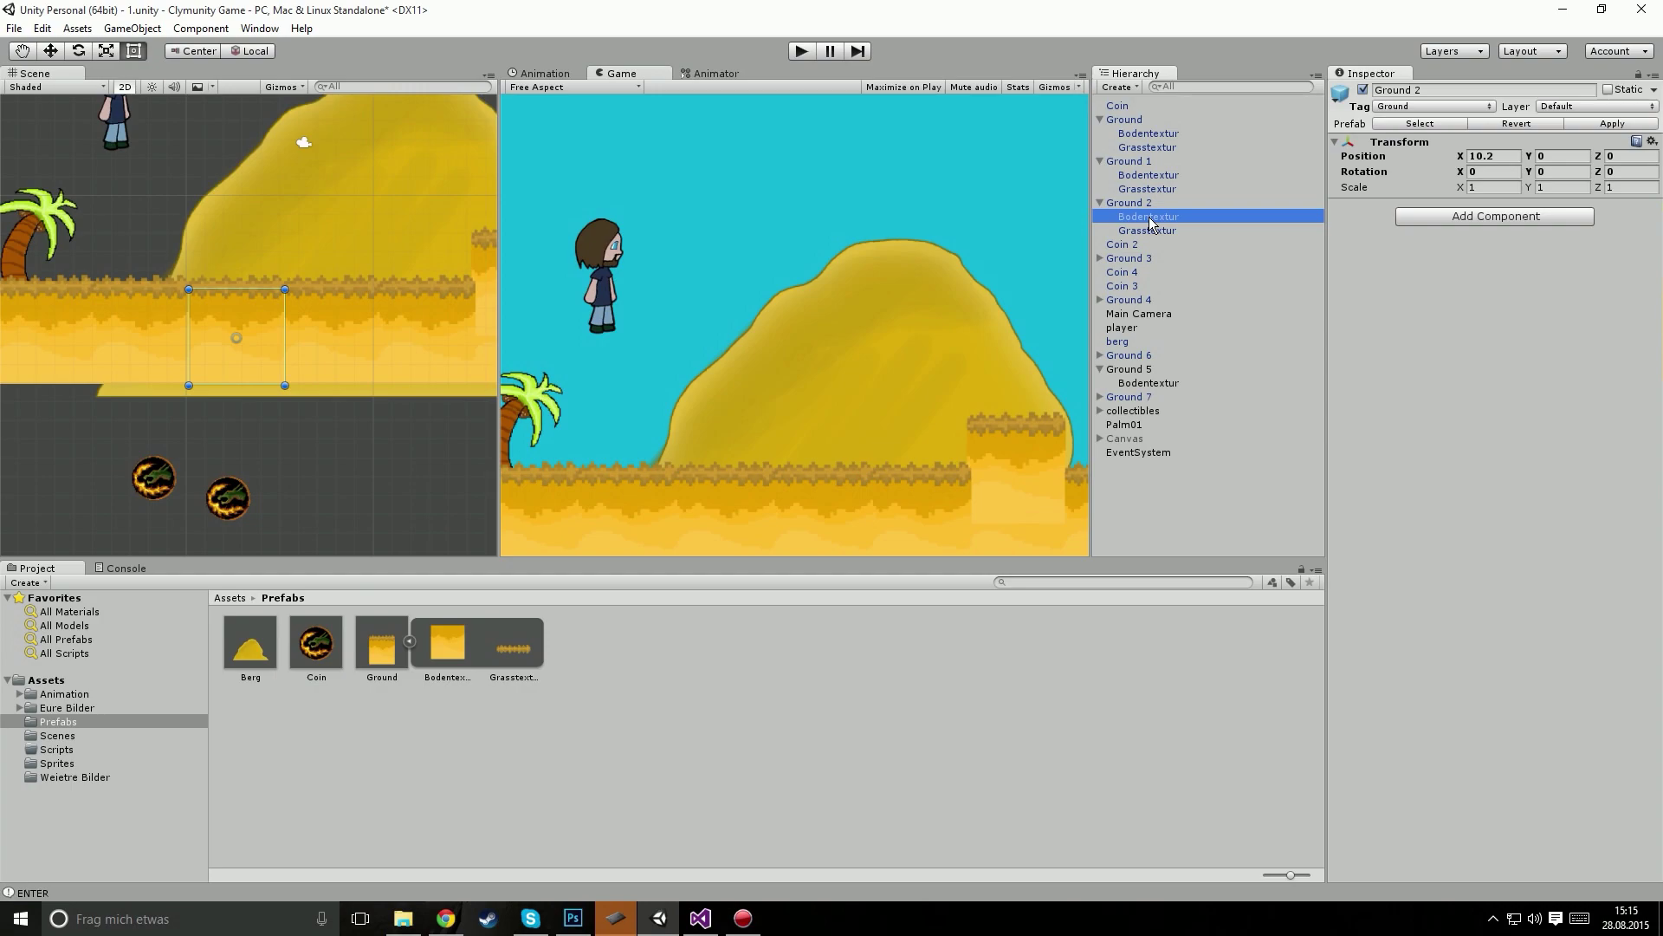
{"action": "left_click", "coordinate": [1006, 174]}
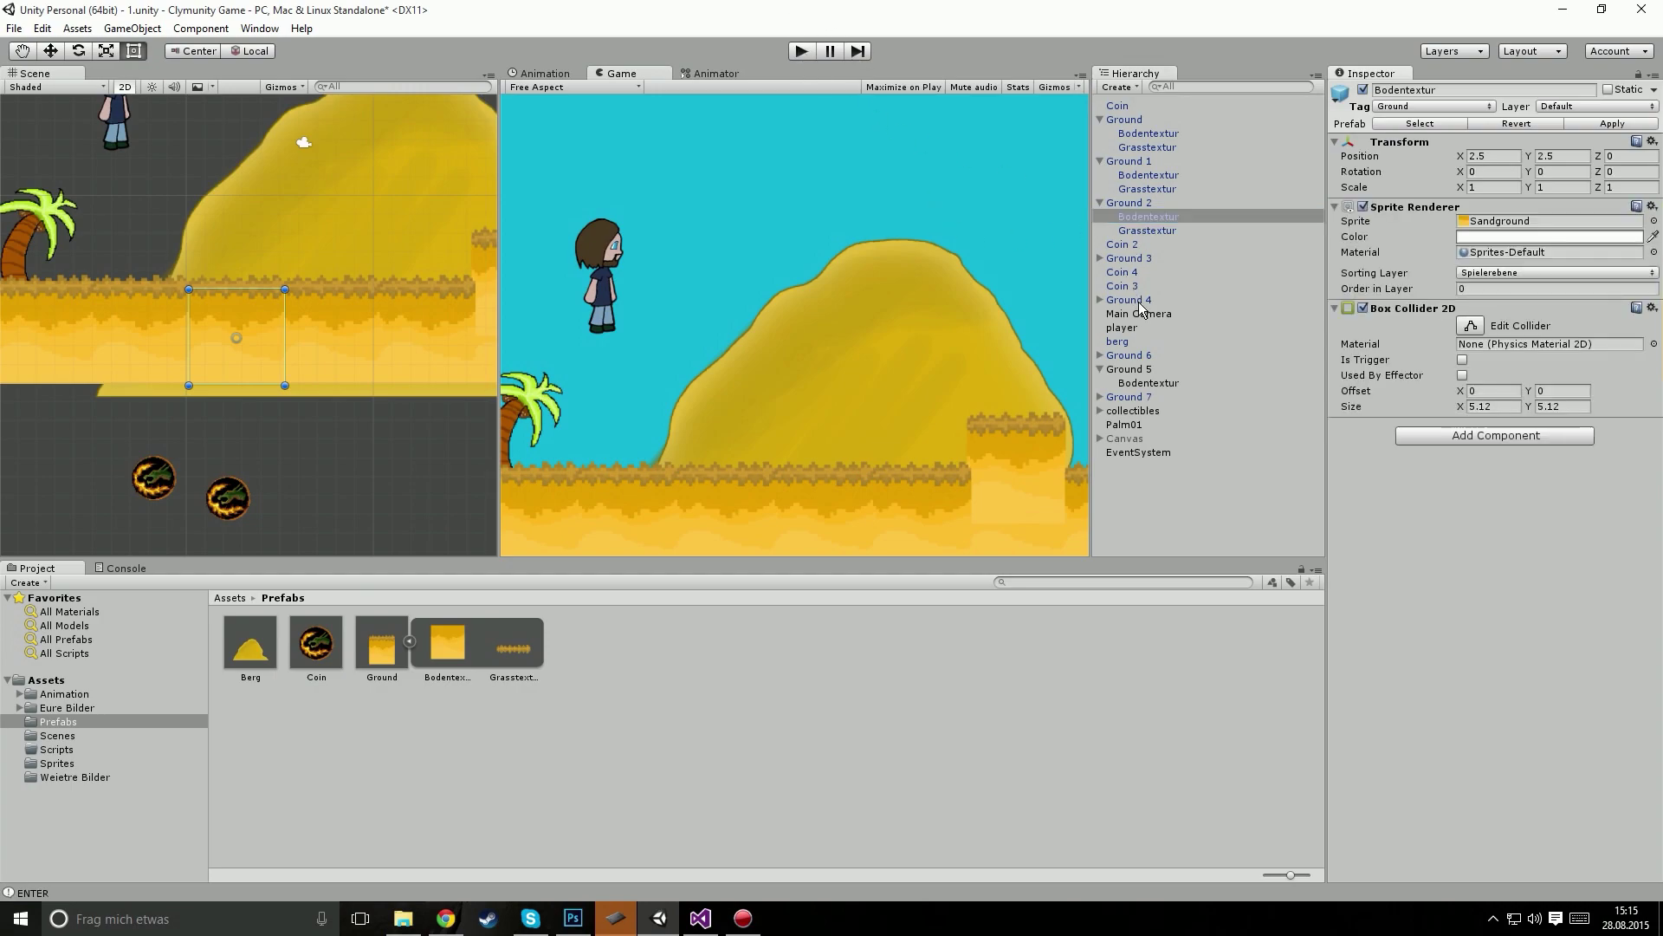
Step: Run the game and walk the player left and right
{"action": "left_click", "coordinate": [1122, 328]}
{"action": "left_click", "coordinate": [802, 51]}
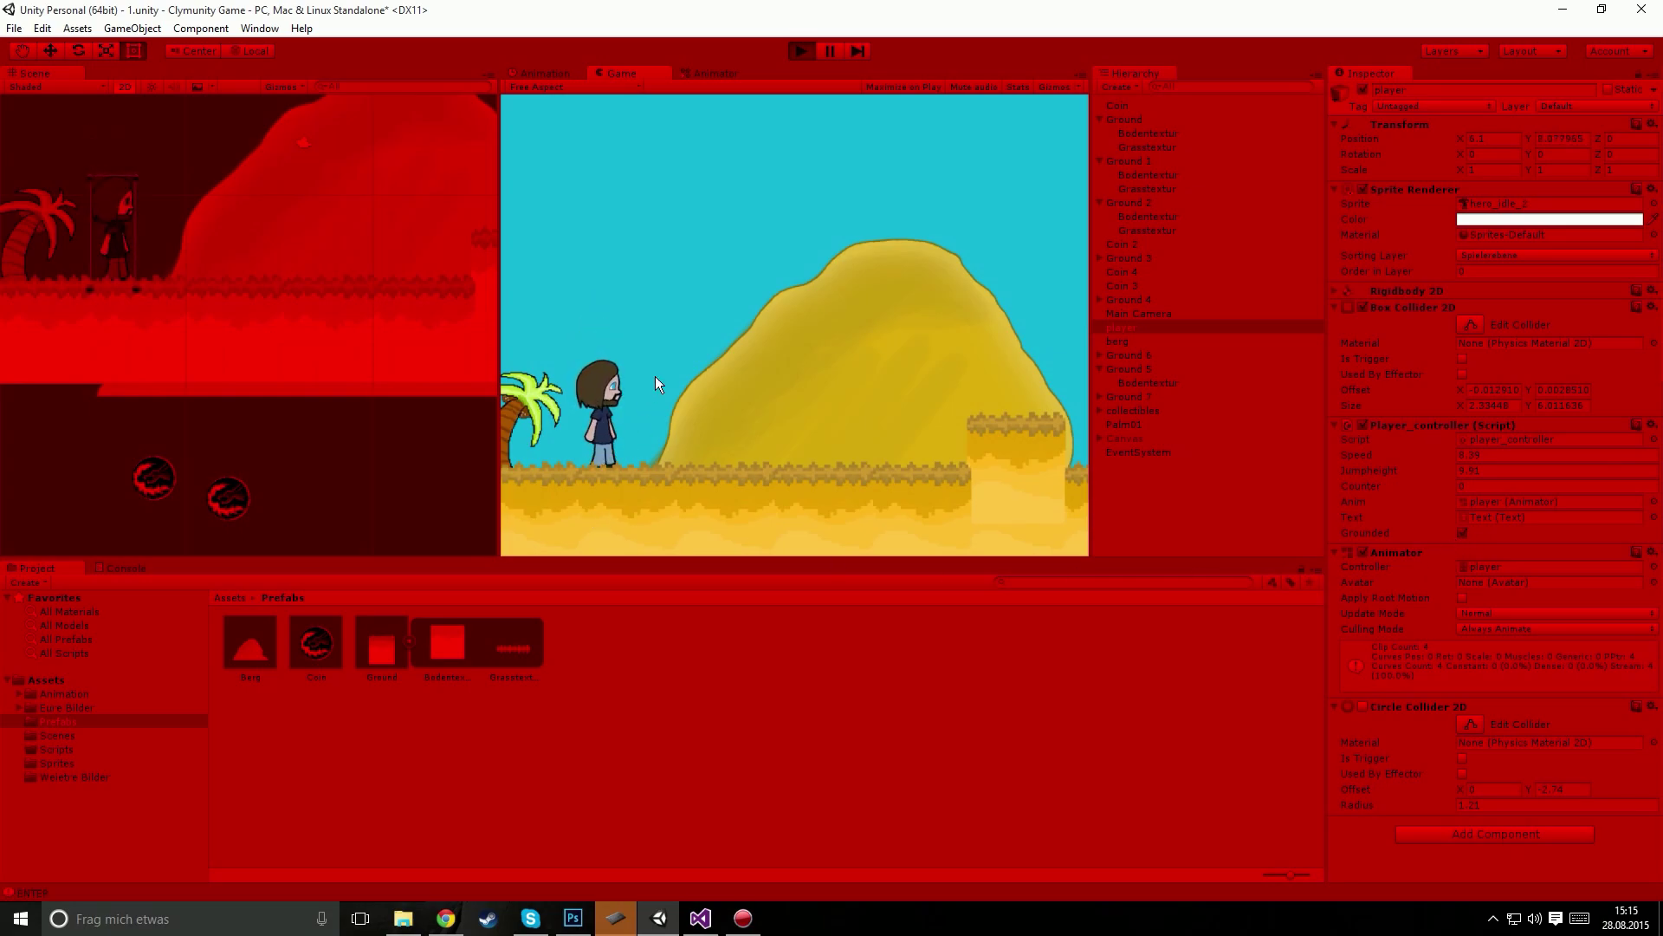
{"action": "key", "text": "Right"}
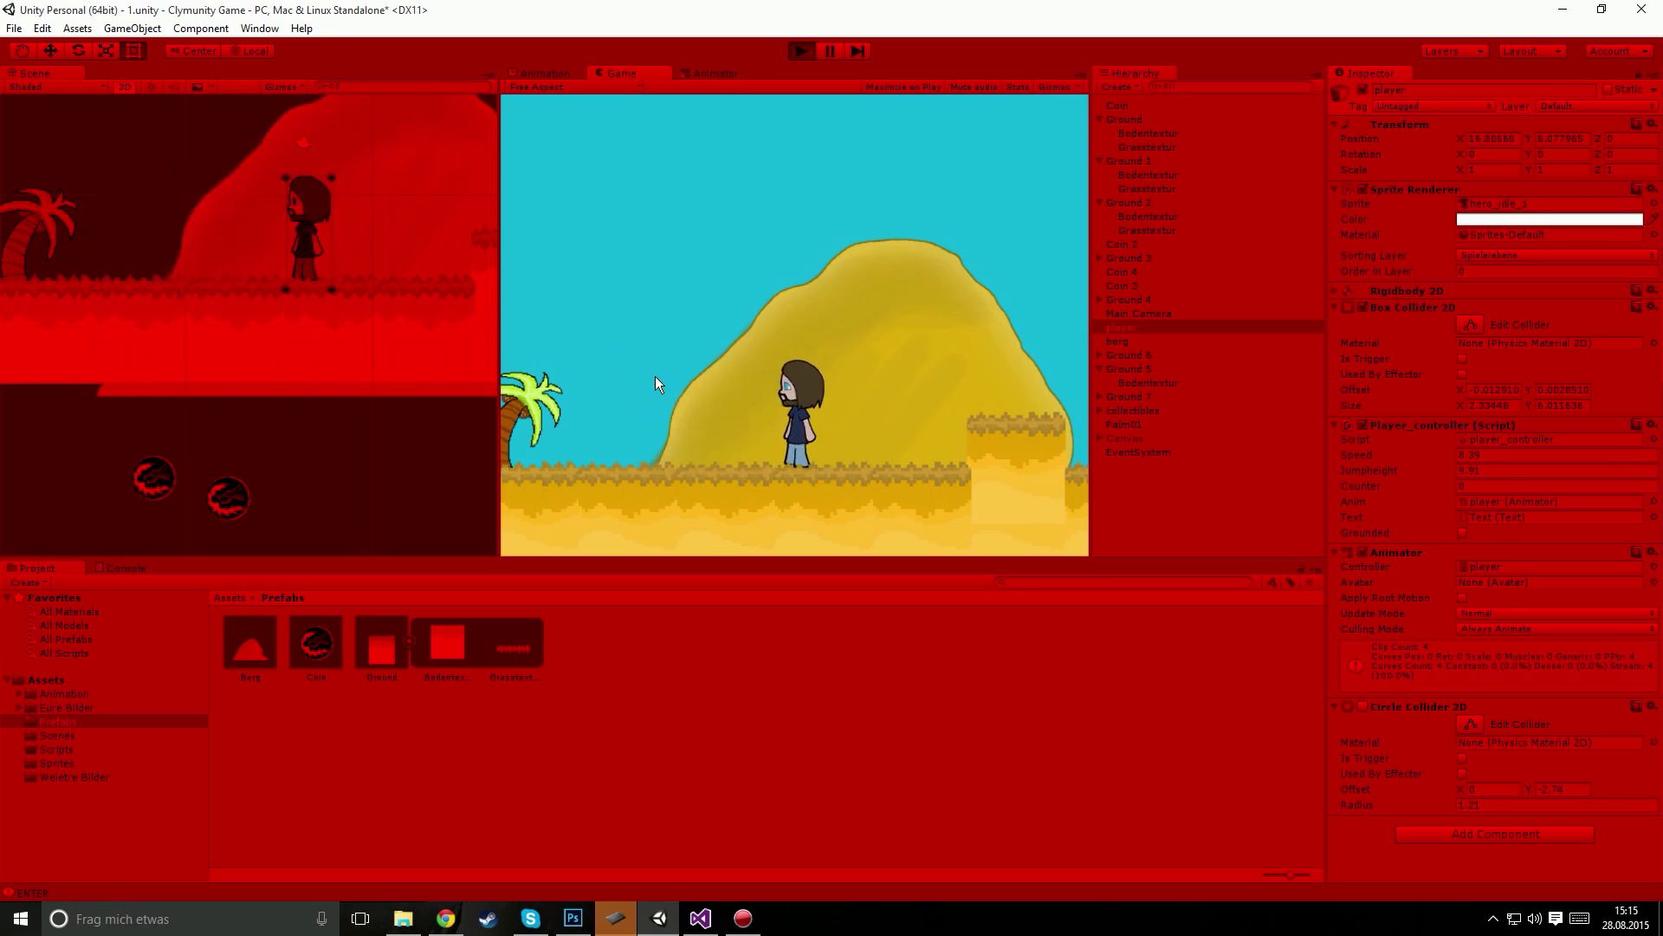
{"action": "key", "text": "Left"}
{"action": "key", "text": "Right"}
{"action": "key", "text": "Left"}
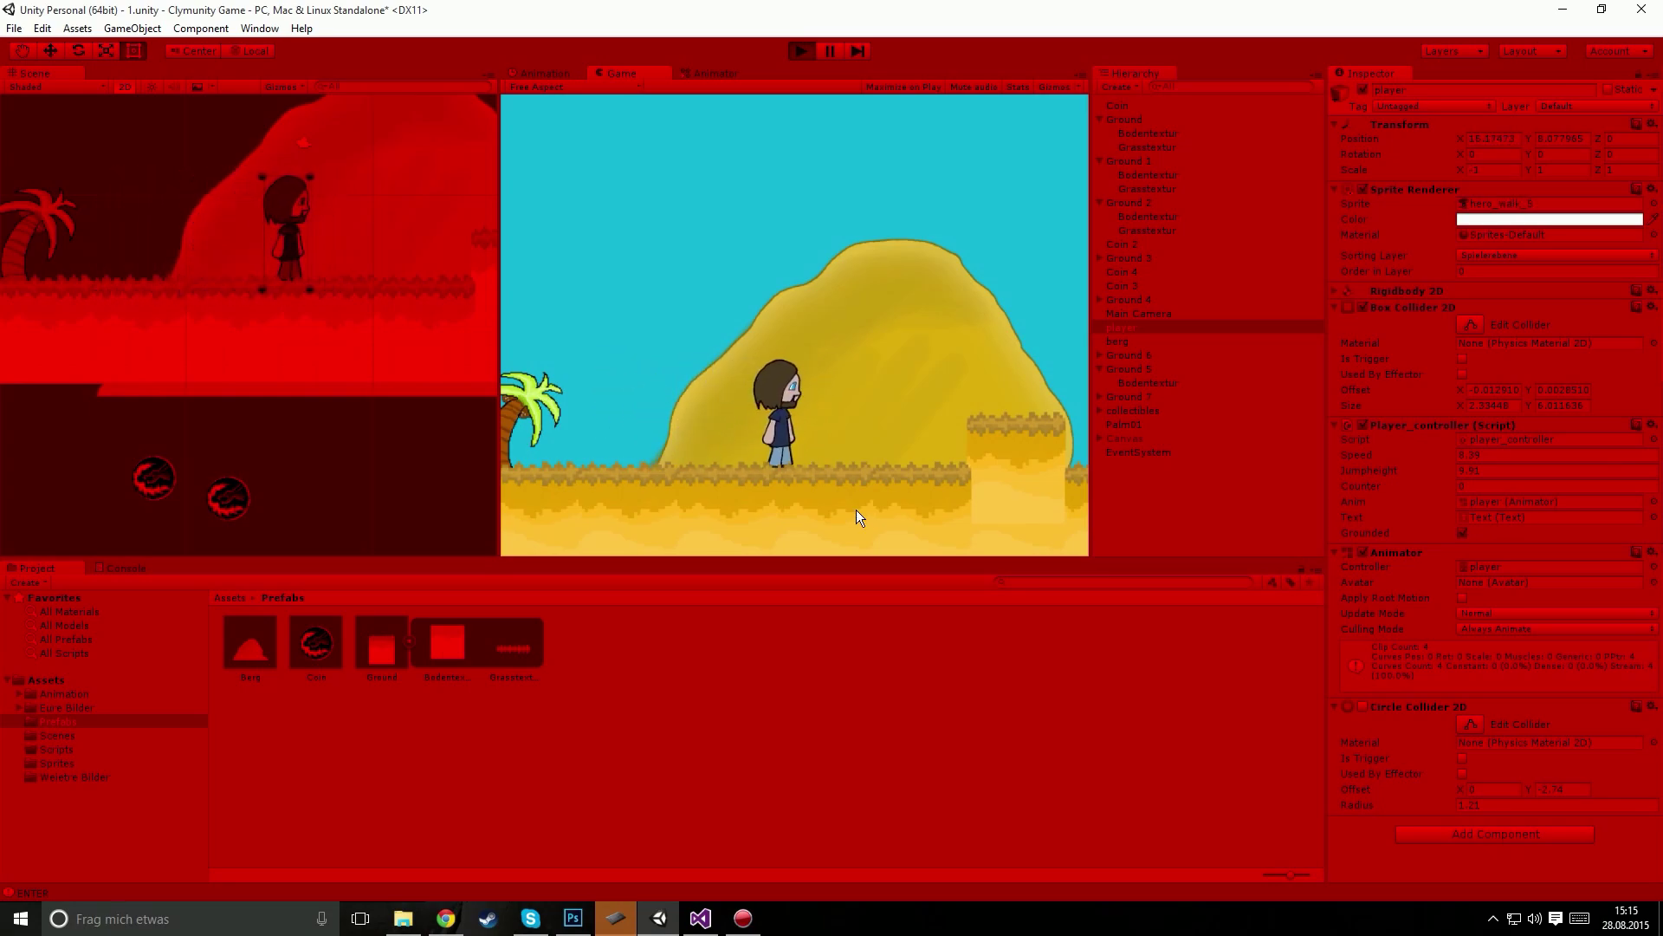
{"action": "key", "text": "Right"}
Step: Retag Ground 3's Bodentextur tile from Grounded to Ground, stop play, and save the scene
{"action": "left_click", "coordinate": [363, 332]}
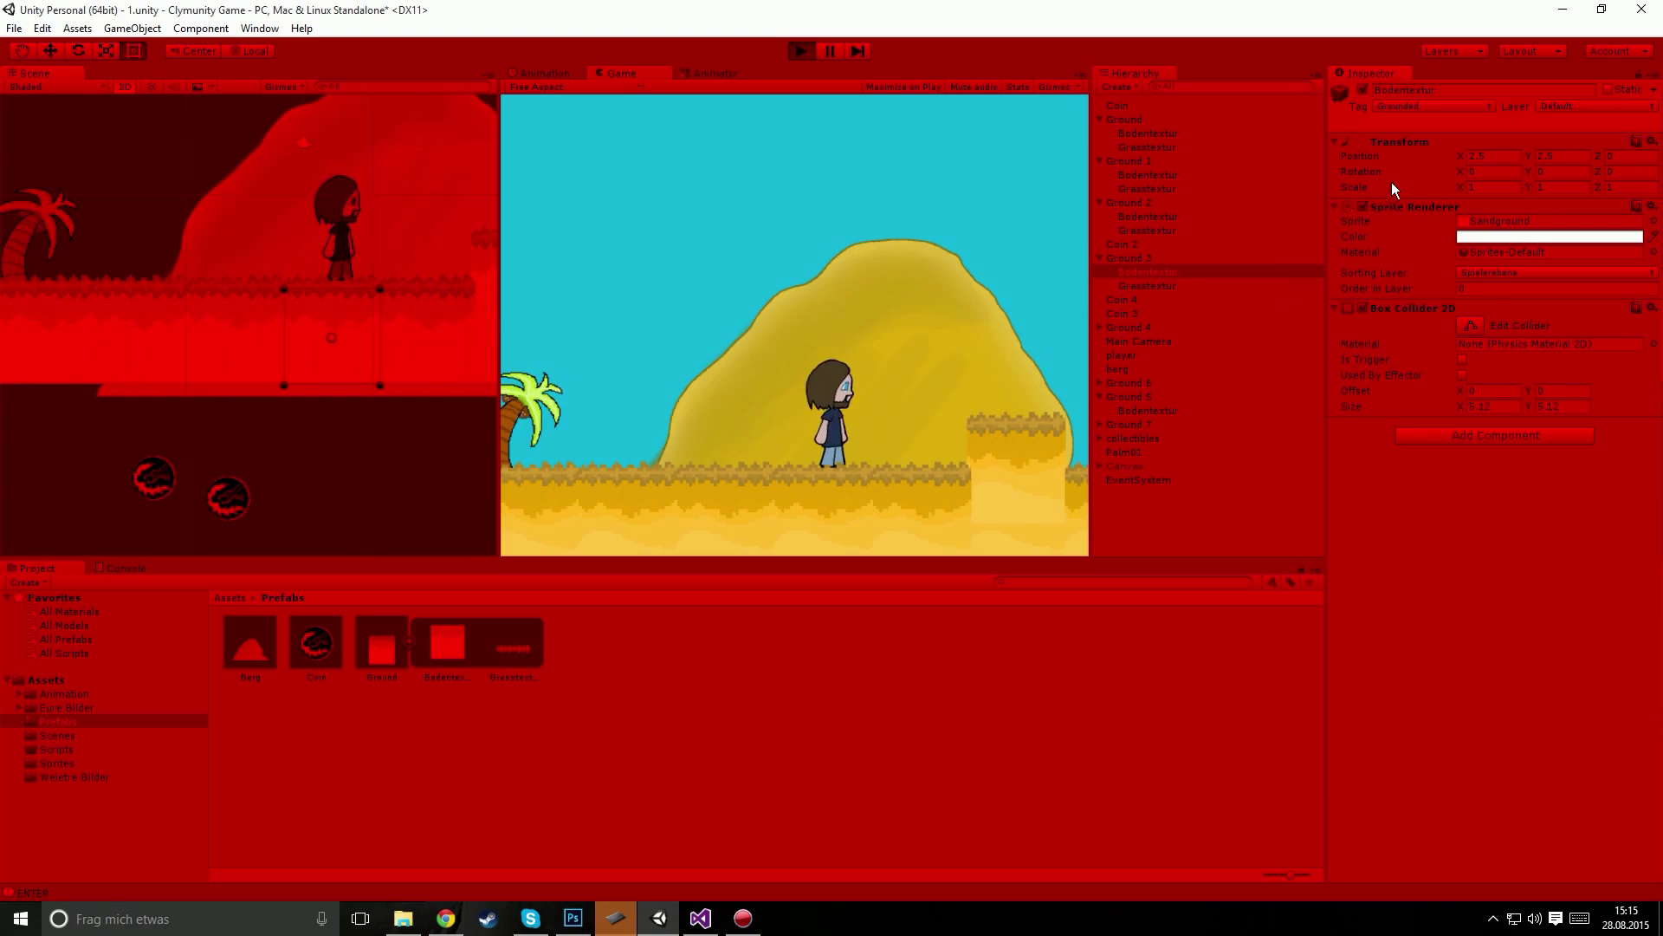
{"action": "left_click", "coordinate": [1427, 106]}
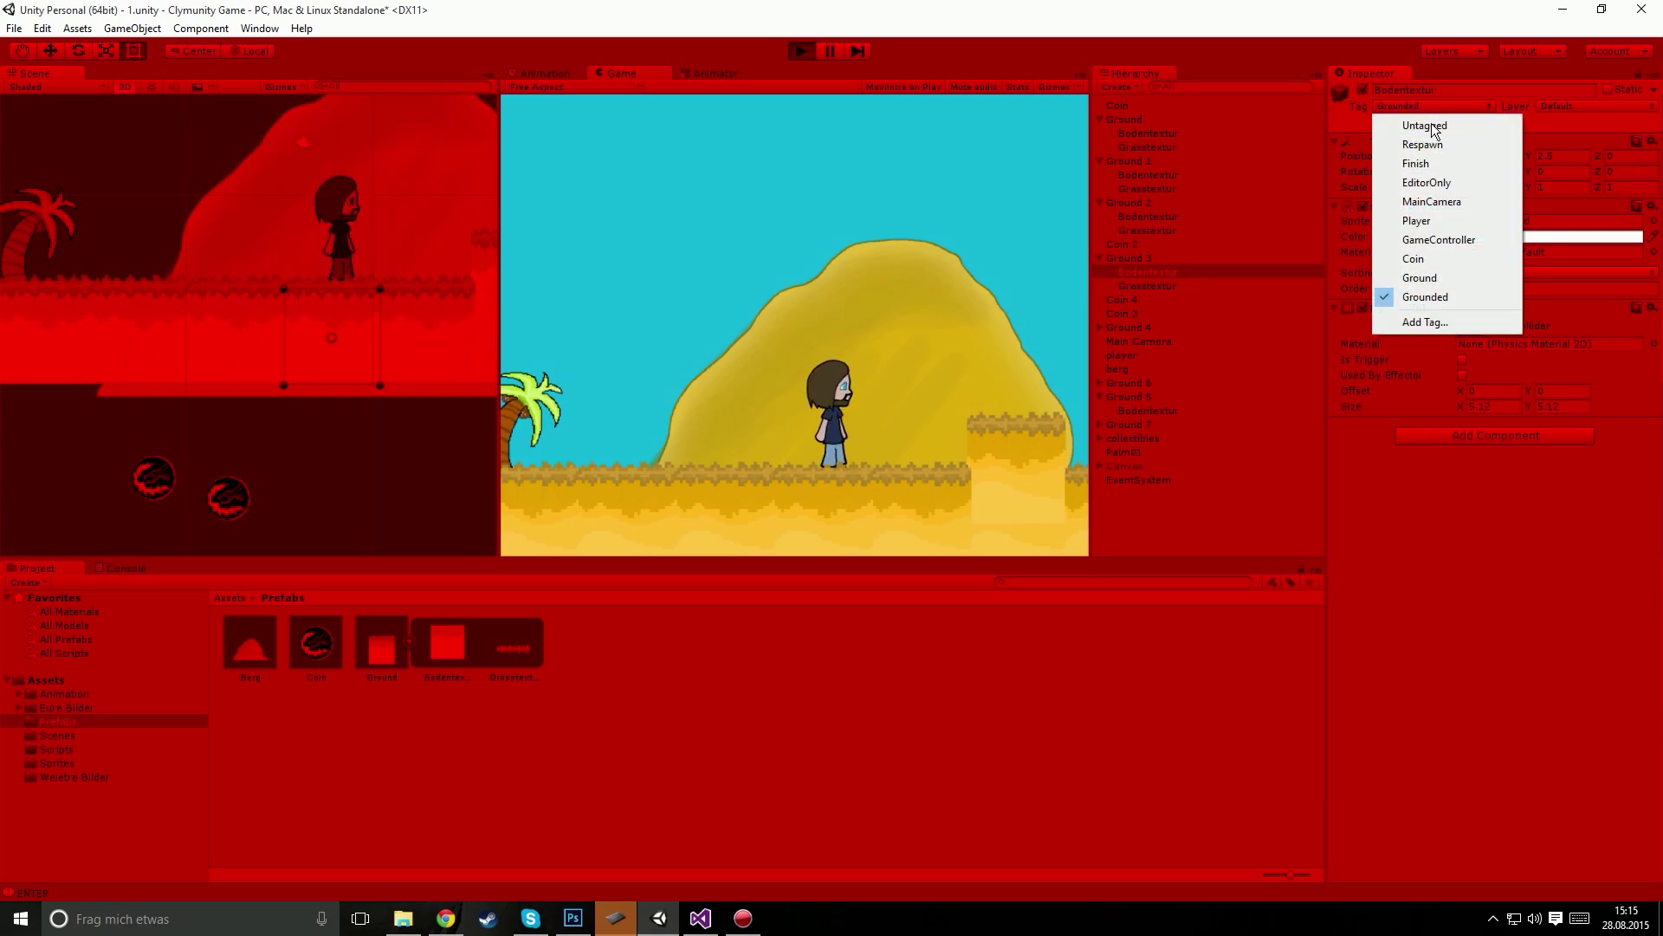
{"action": "left_click", "coordinate": [1438, 279]}
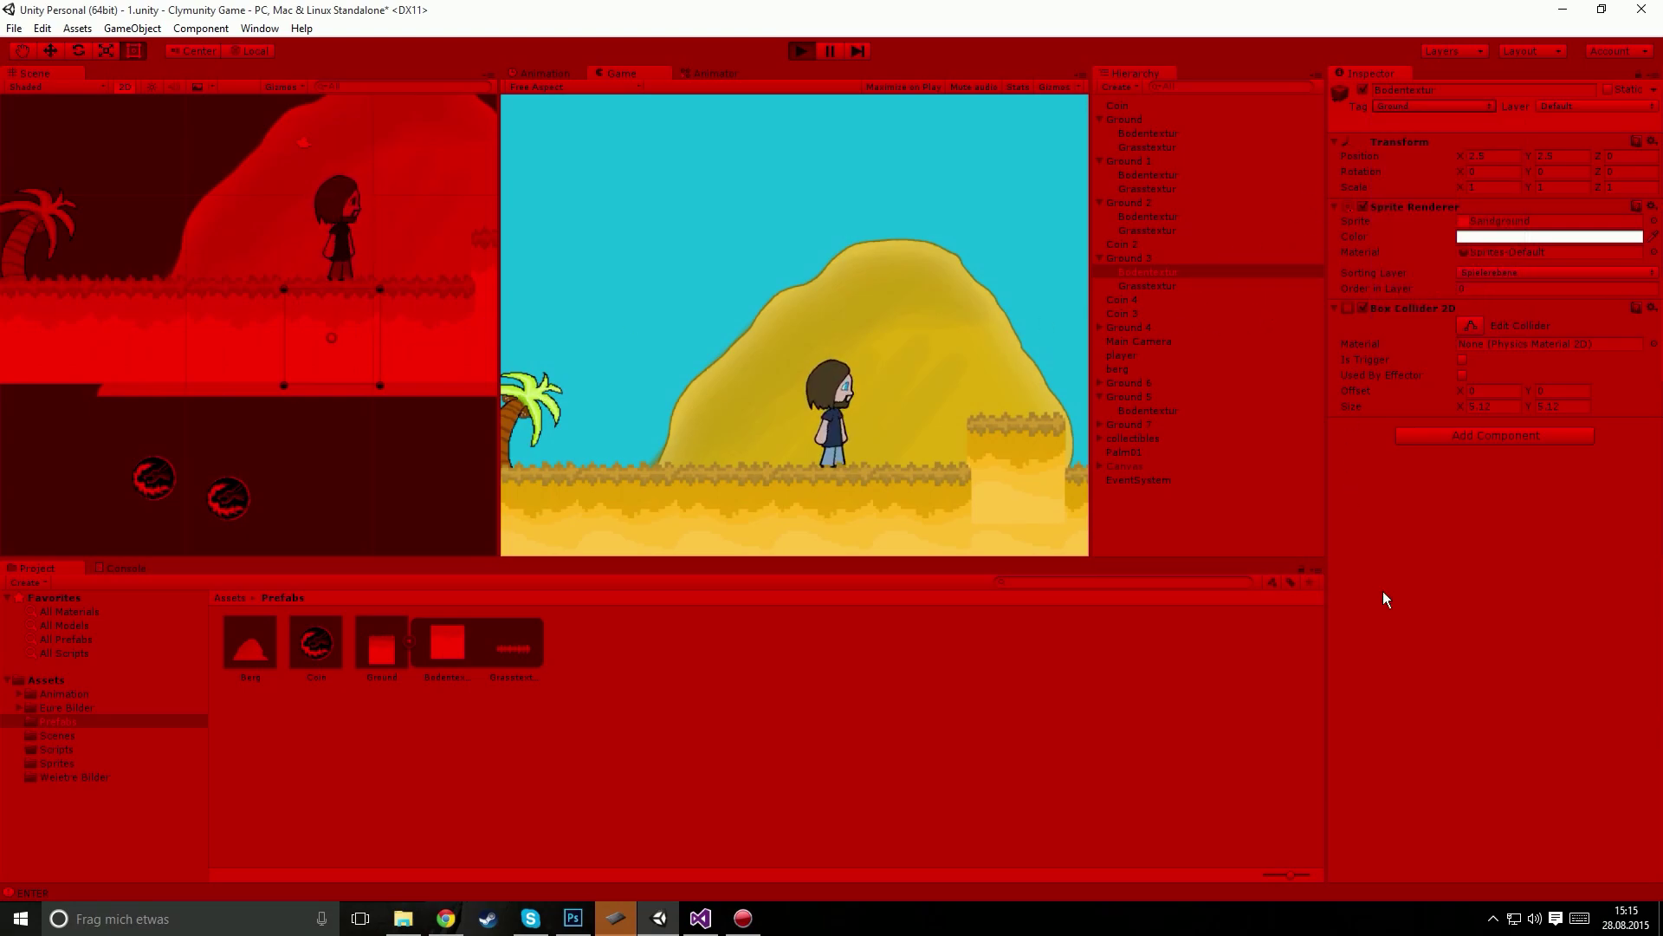
{"action": "left_click", "coordinate": [802, 51]}
{"action": "left_click", "coordinate": [1461, 108]}
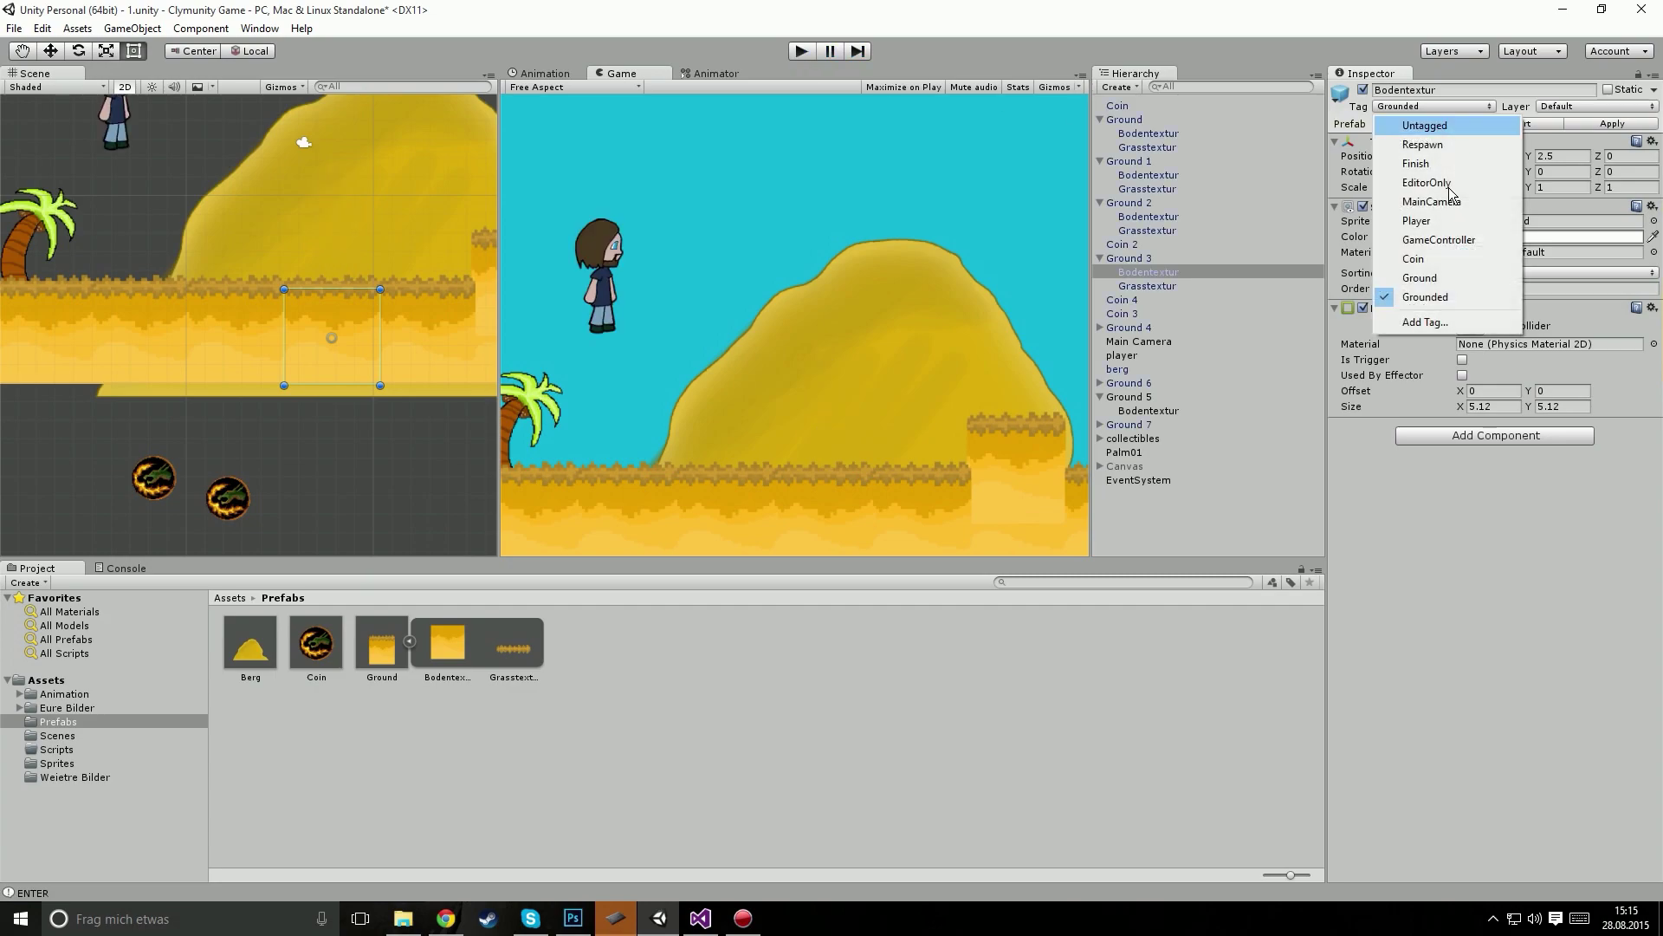
{"action": "left_click", "coordinate": [1412, 275]}
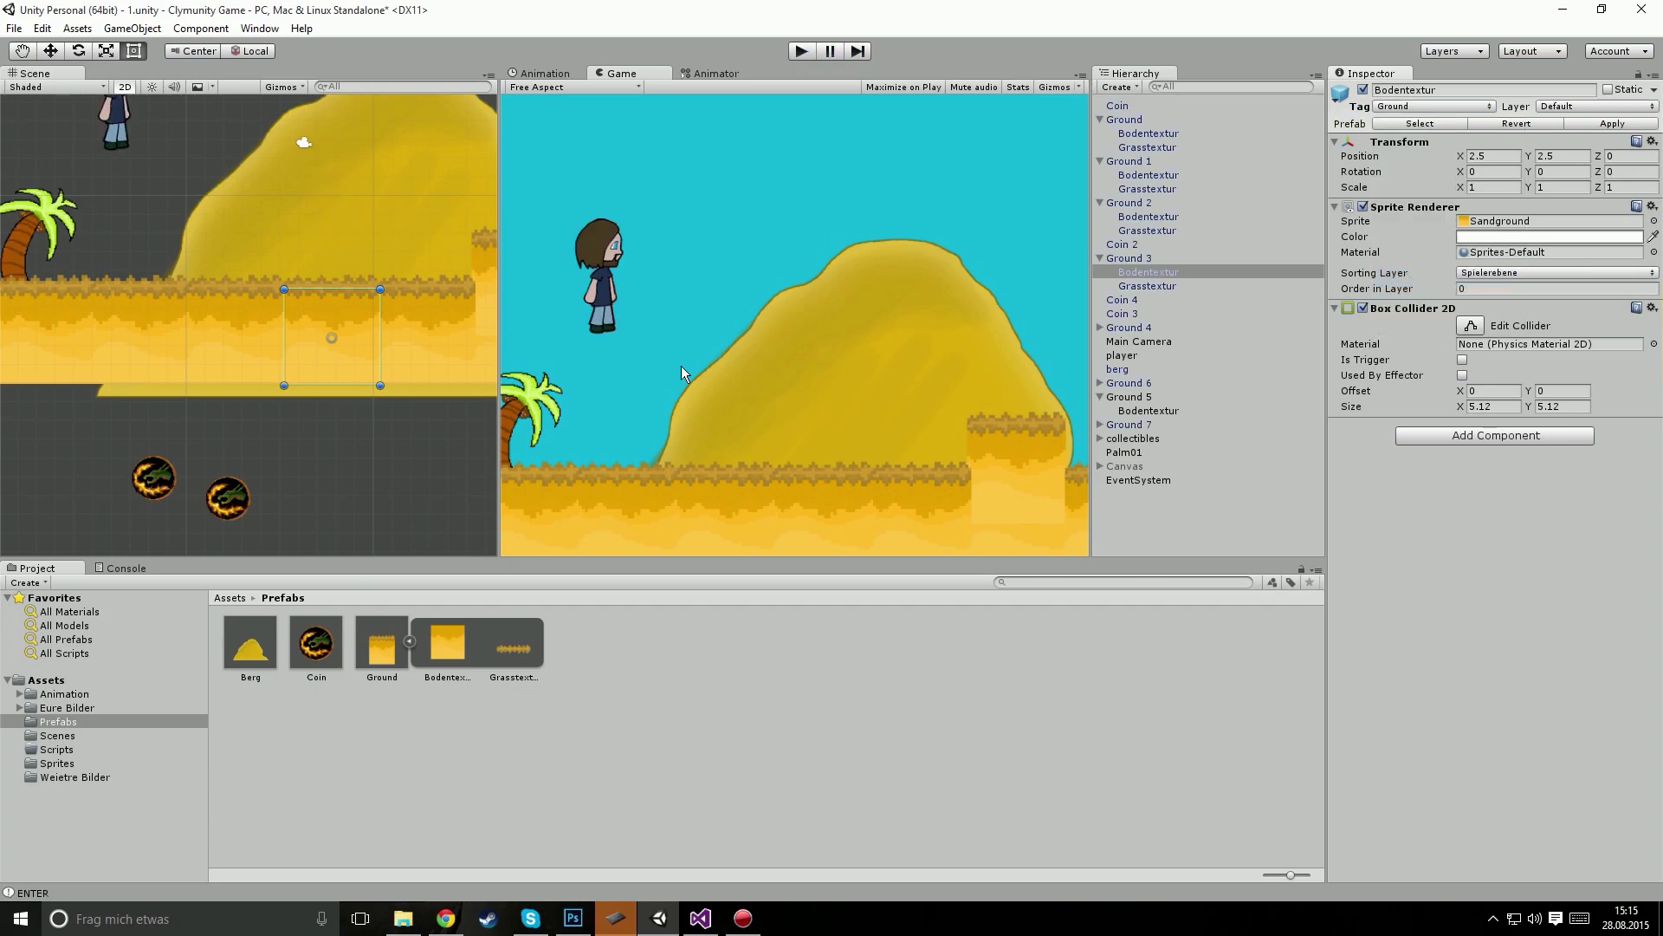
{"action": "key", "text": "ctrl+s"}
Step: Insert an if(grounded) block with an empty body inside the jump check in Movement()
{"action": "left_click", "coordinate": [701, 918]}
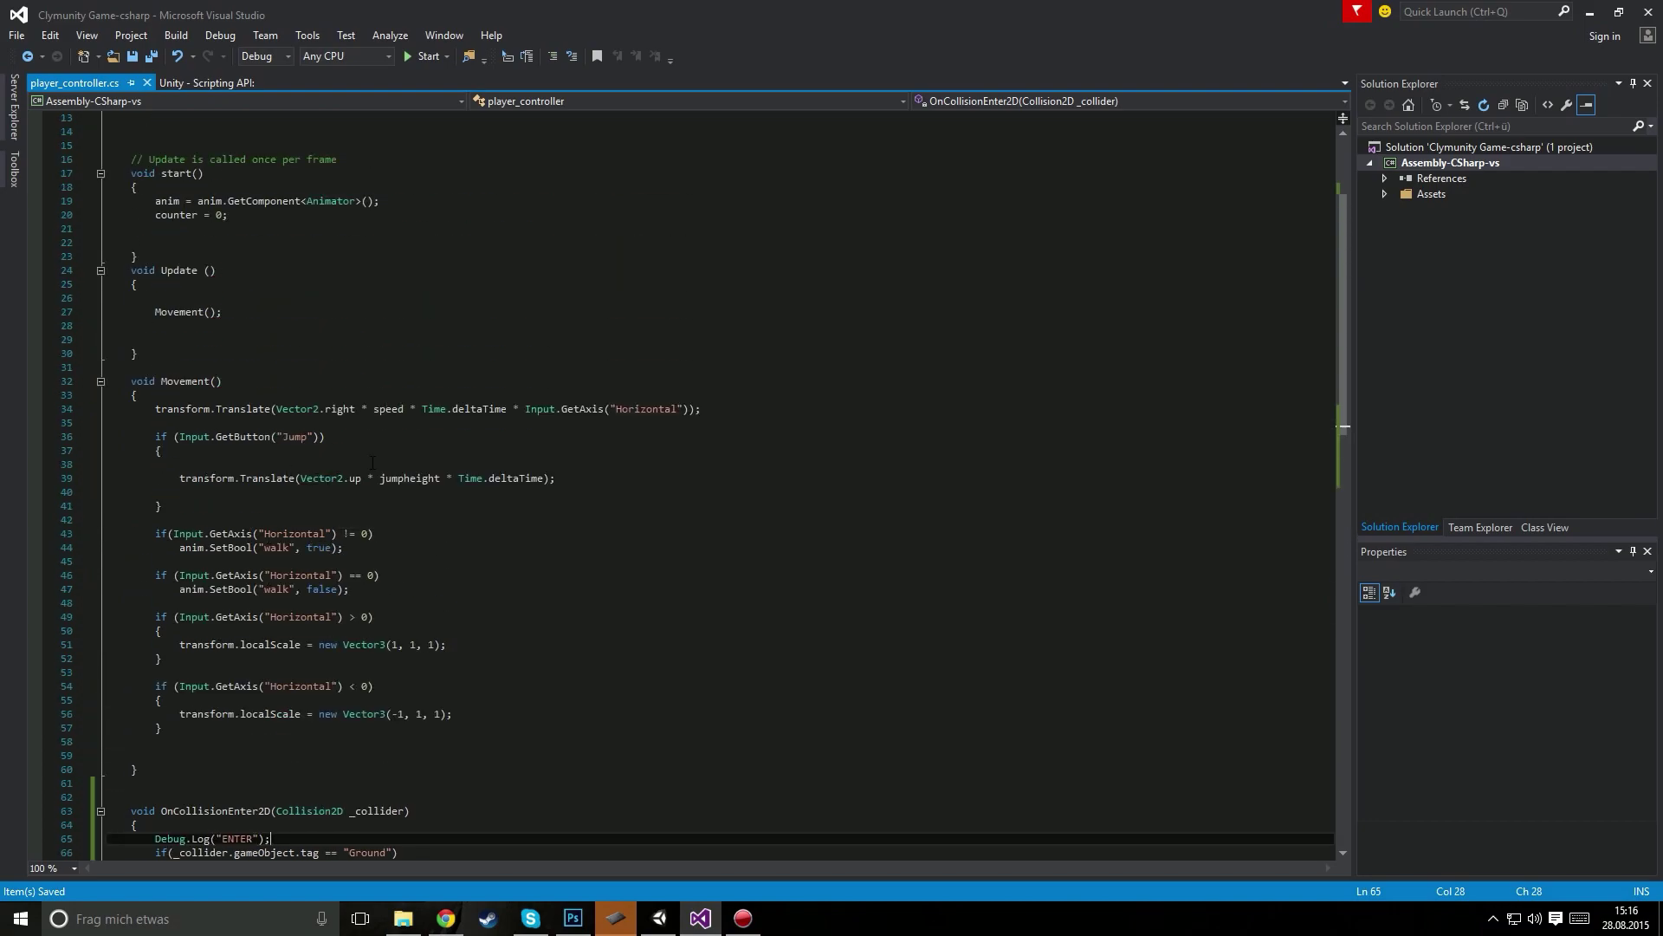
{"action": "left_click", "coordinate": [286, 465]}
{"action": "left_click", "coordinate": [198, 437]}
{"action": "left_click_drag", "start_coordinate": [199, 438], "coordinate": [326, 438]}
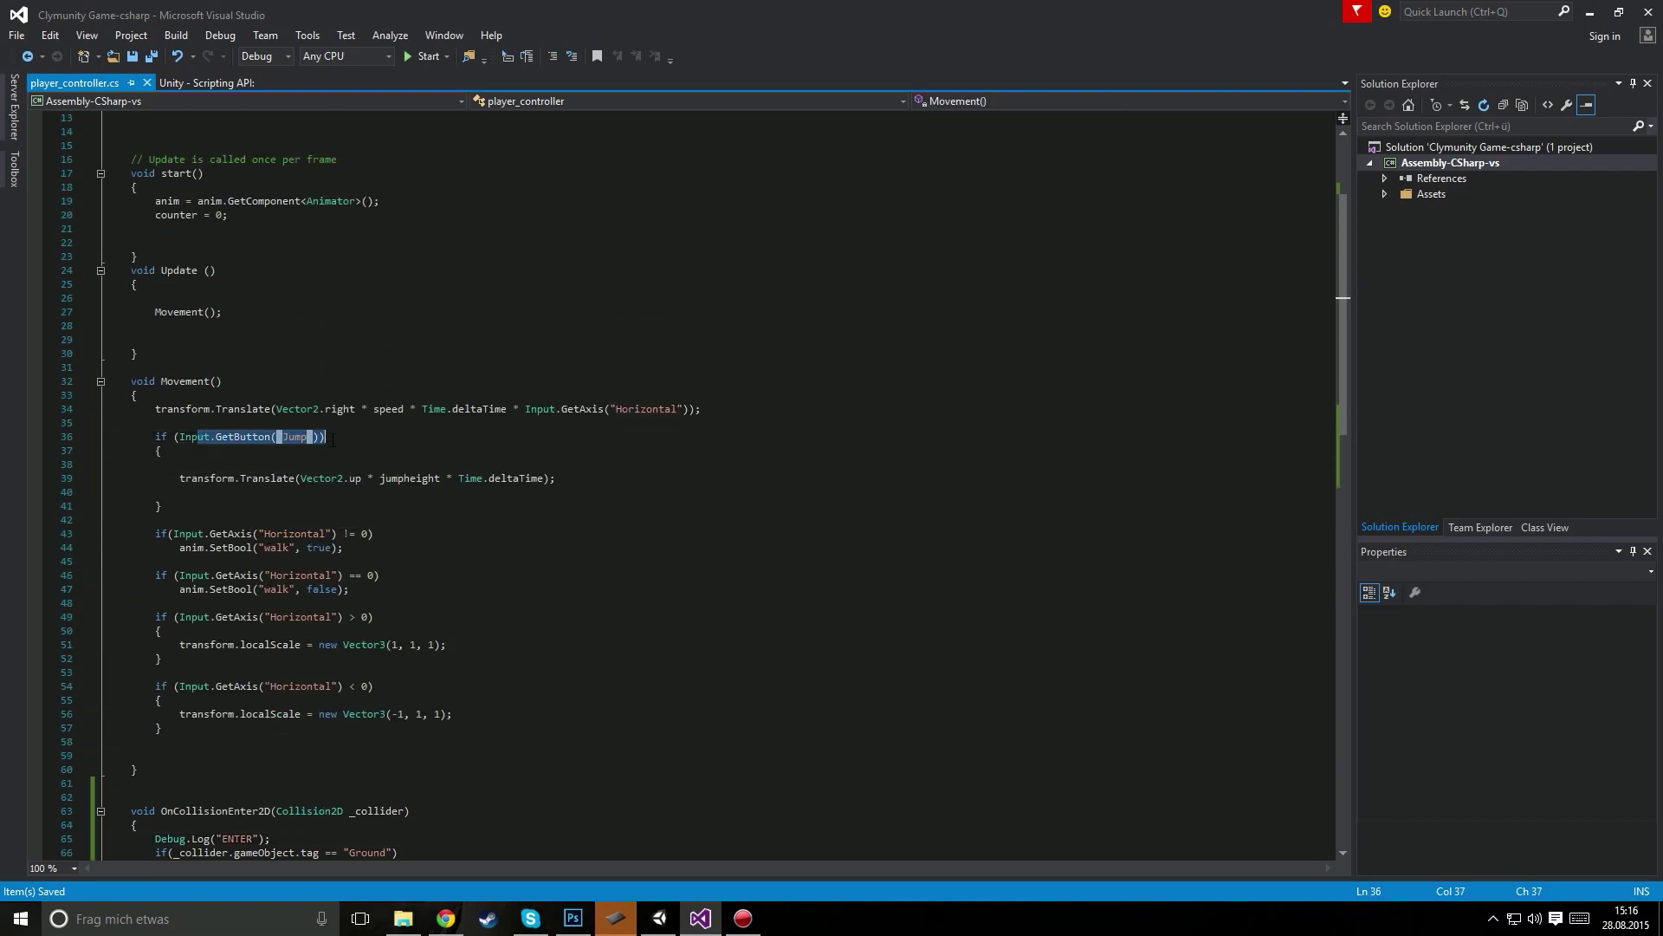
{"action": "left_click", "coordinate": [289, 452]}
{"action": "key", "text": "Down"}
{"action": "key", "text": "Tab"}
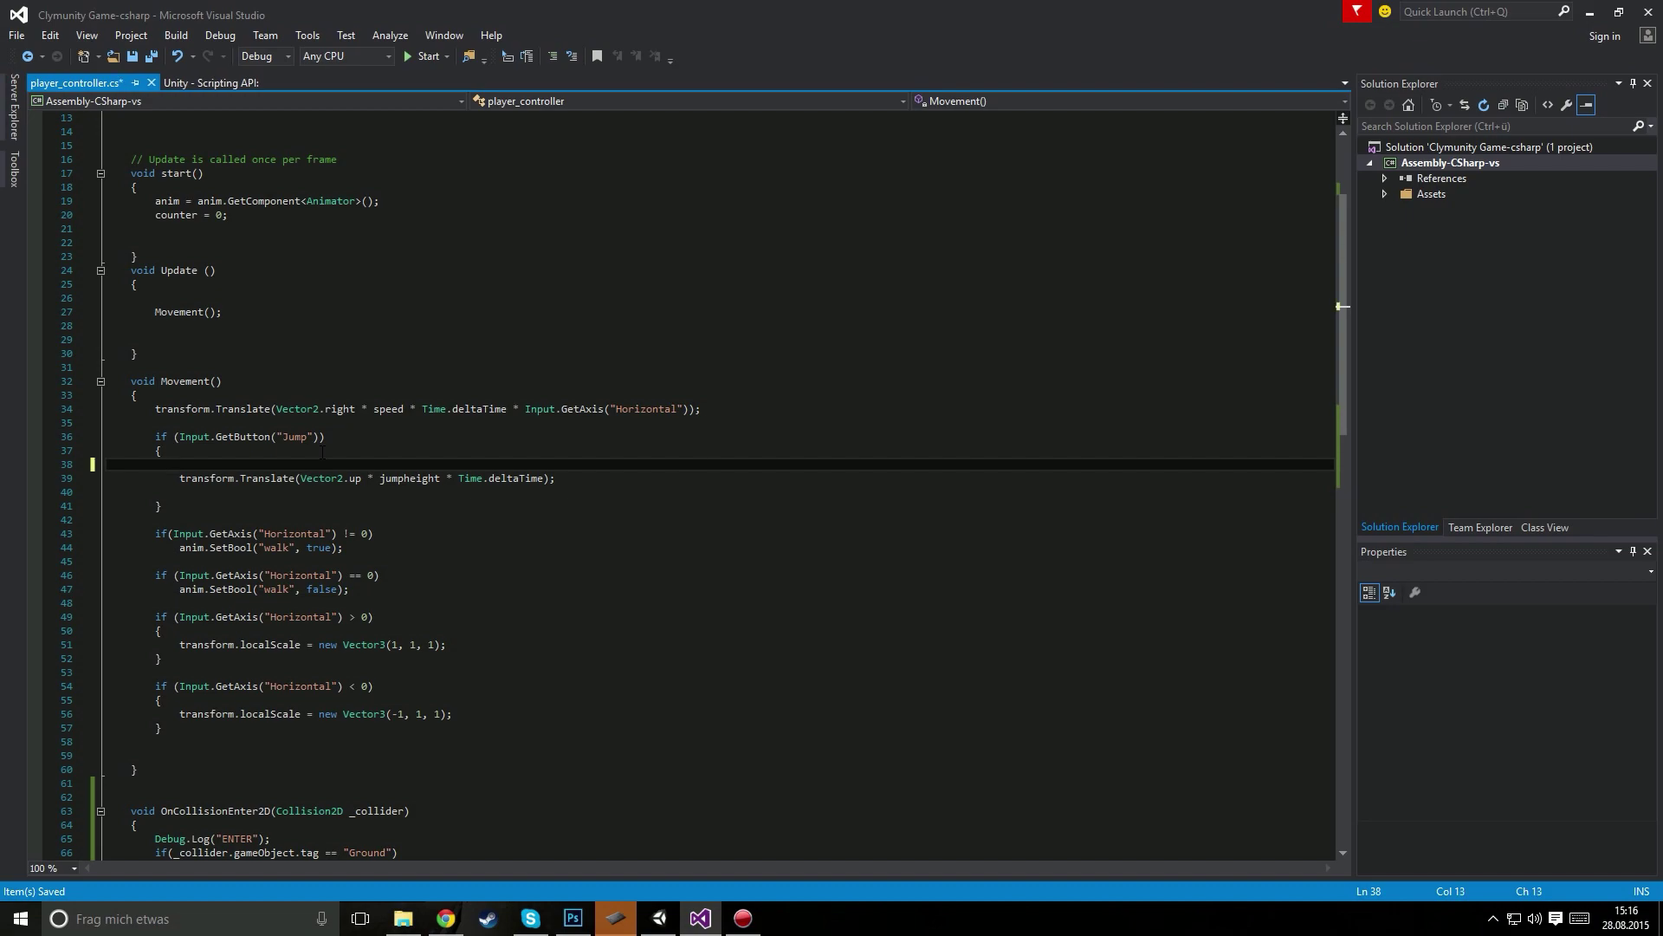
{"action": "key", "text": "Up"}
{"action": "key", "text": "Up"}
{"action": "key", "text": "Up"}
{"action": "key", "text": "Down"}
{"action": "key", "text": "Down"}
{"action": "key", "text": "Down"}
{"action": "type", "text": "if("}
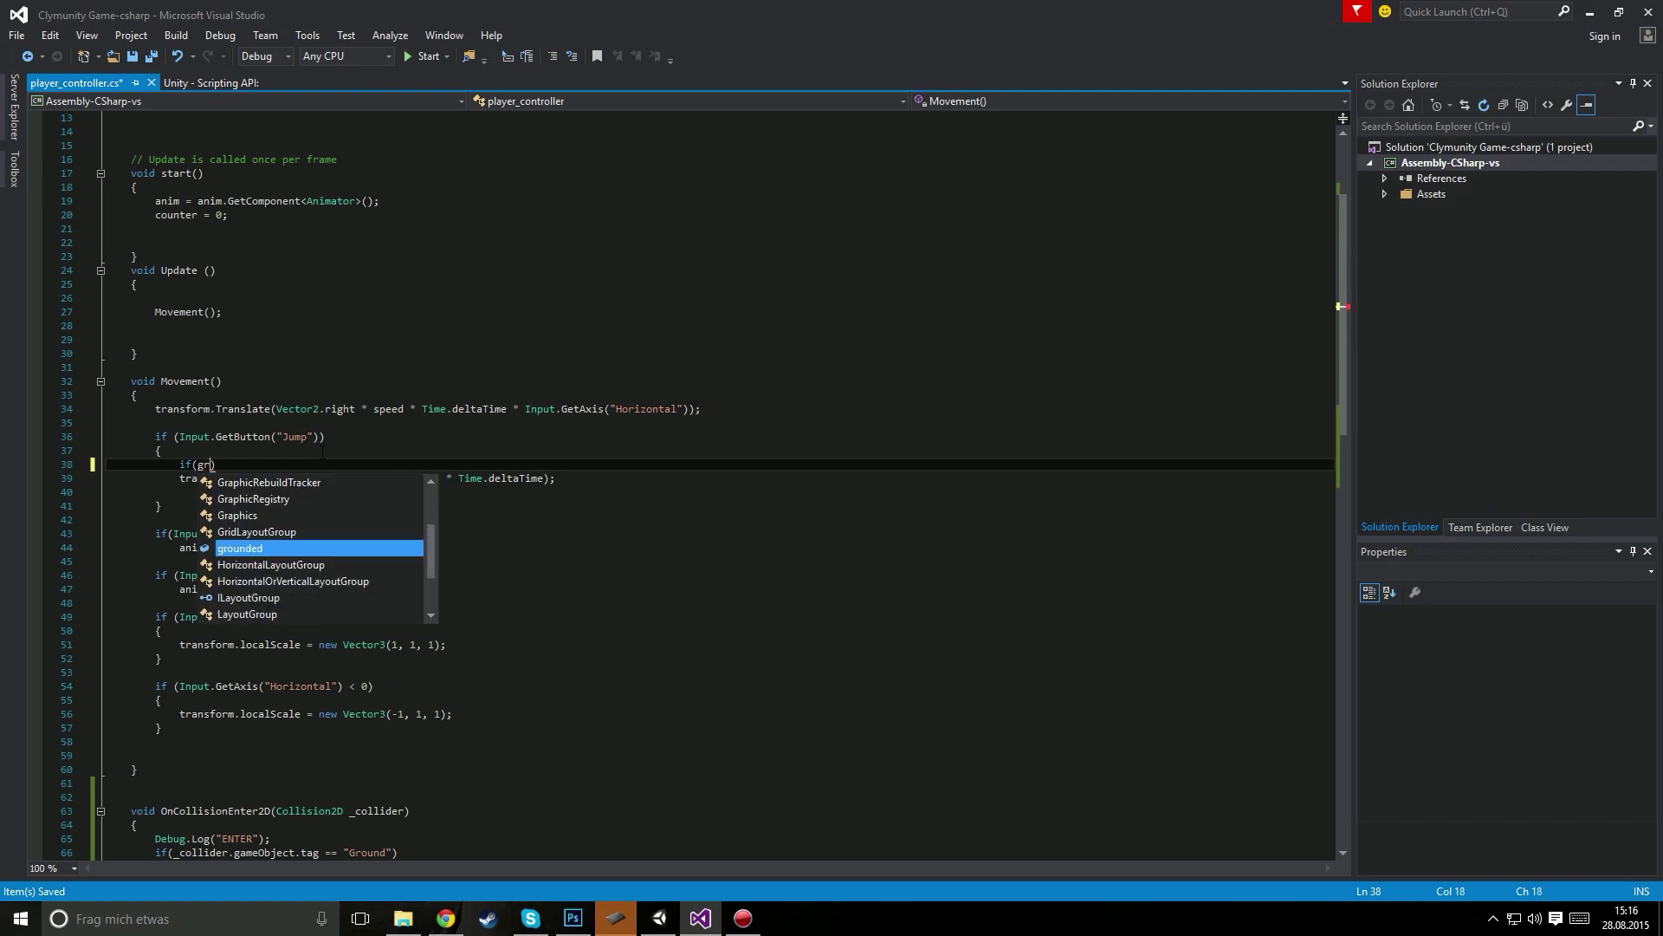
{"action": "type", "text": "grounded =="}
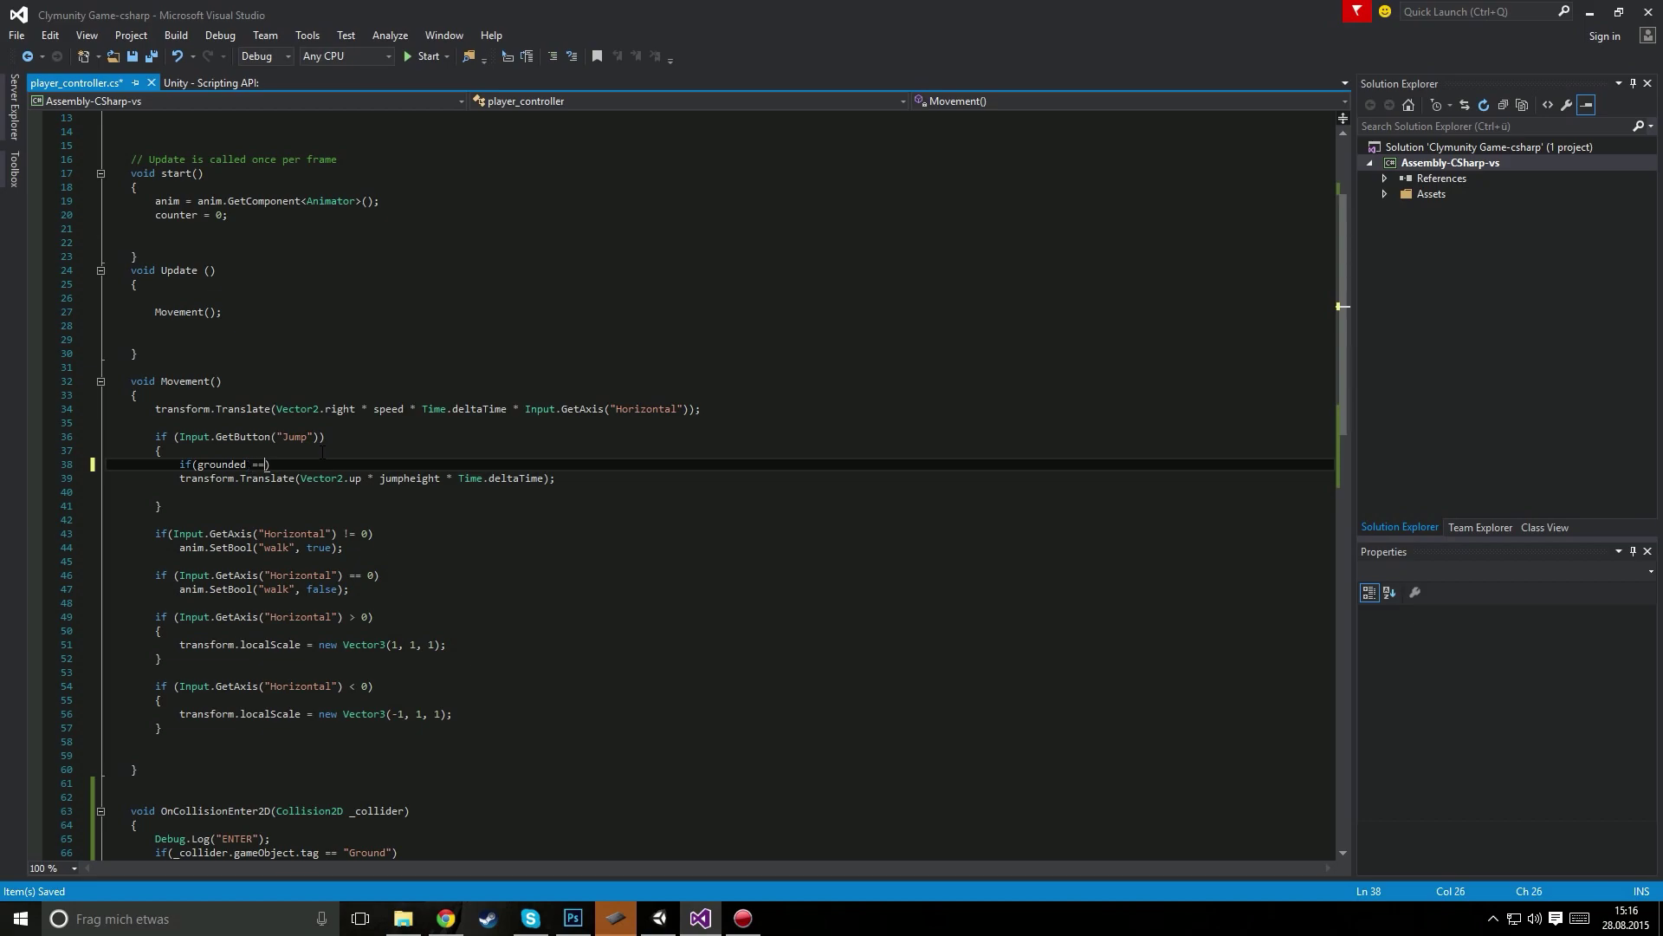
{"action": "key", "text": "BackSpace"}
{"action": "key", "text": "BackSpace"}
{"action": "key", "text": "BackSpace"}
{"action": "key", "text": "Return"}
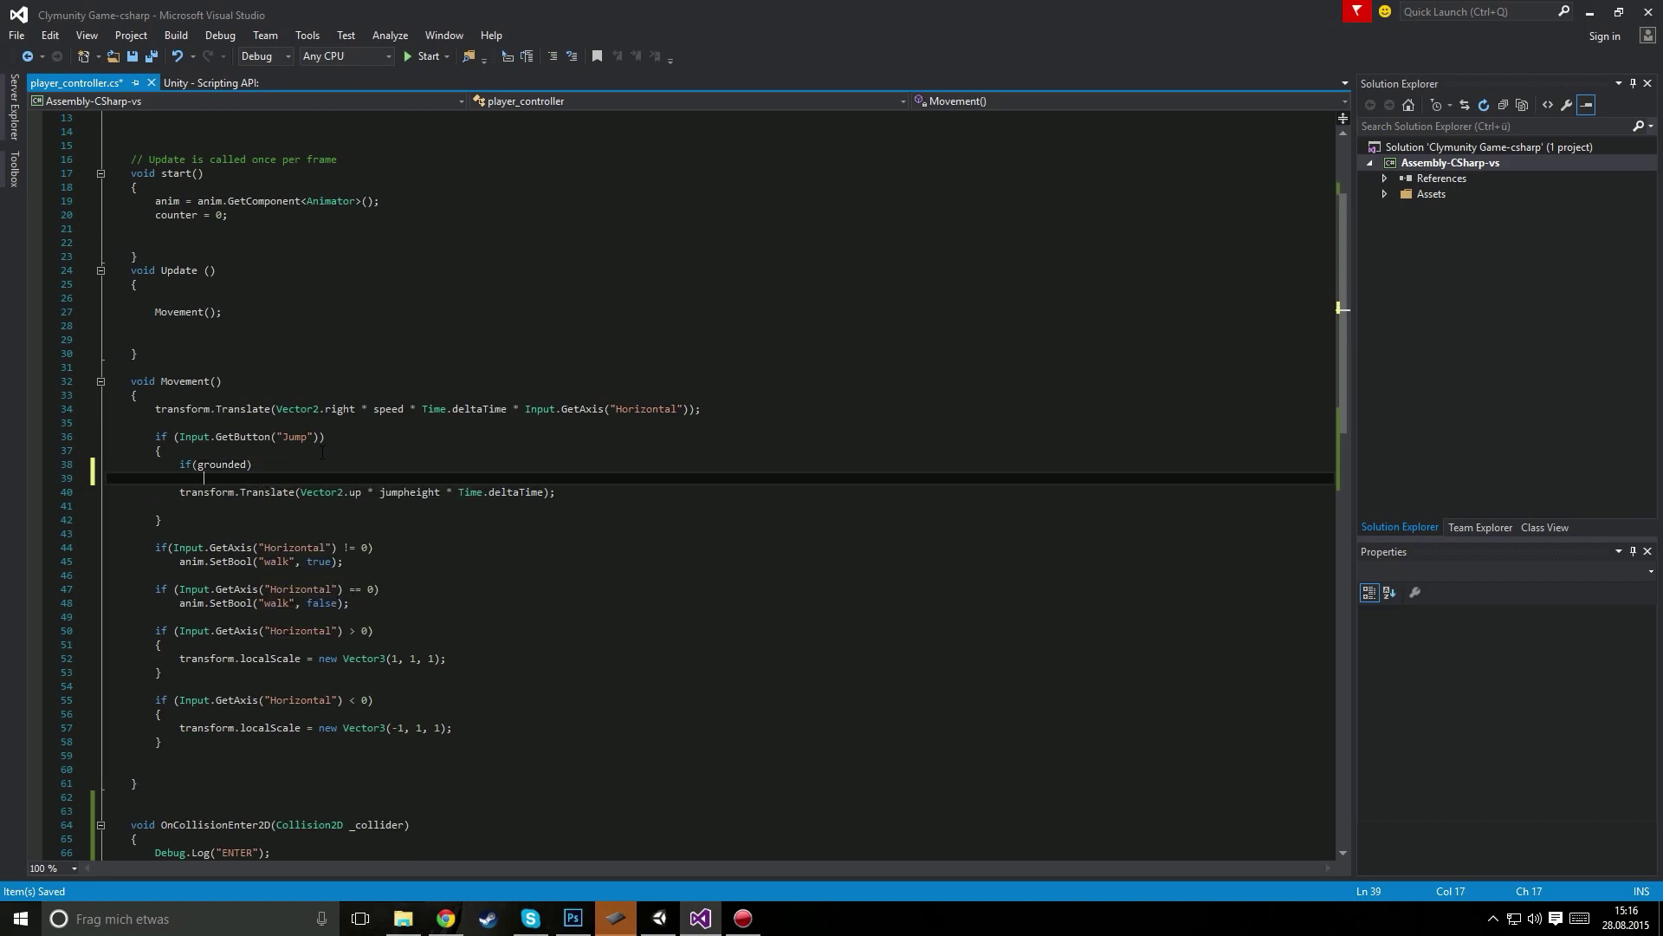
{"action": "type", "text": "{ }"}
{"action": "key", "text": "Return"}
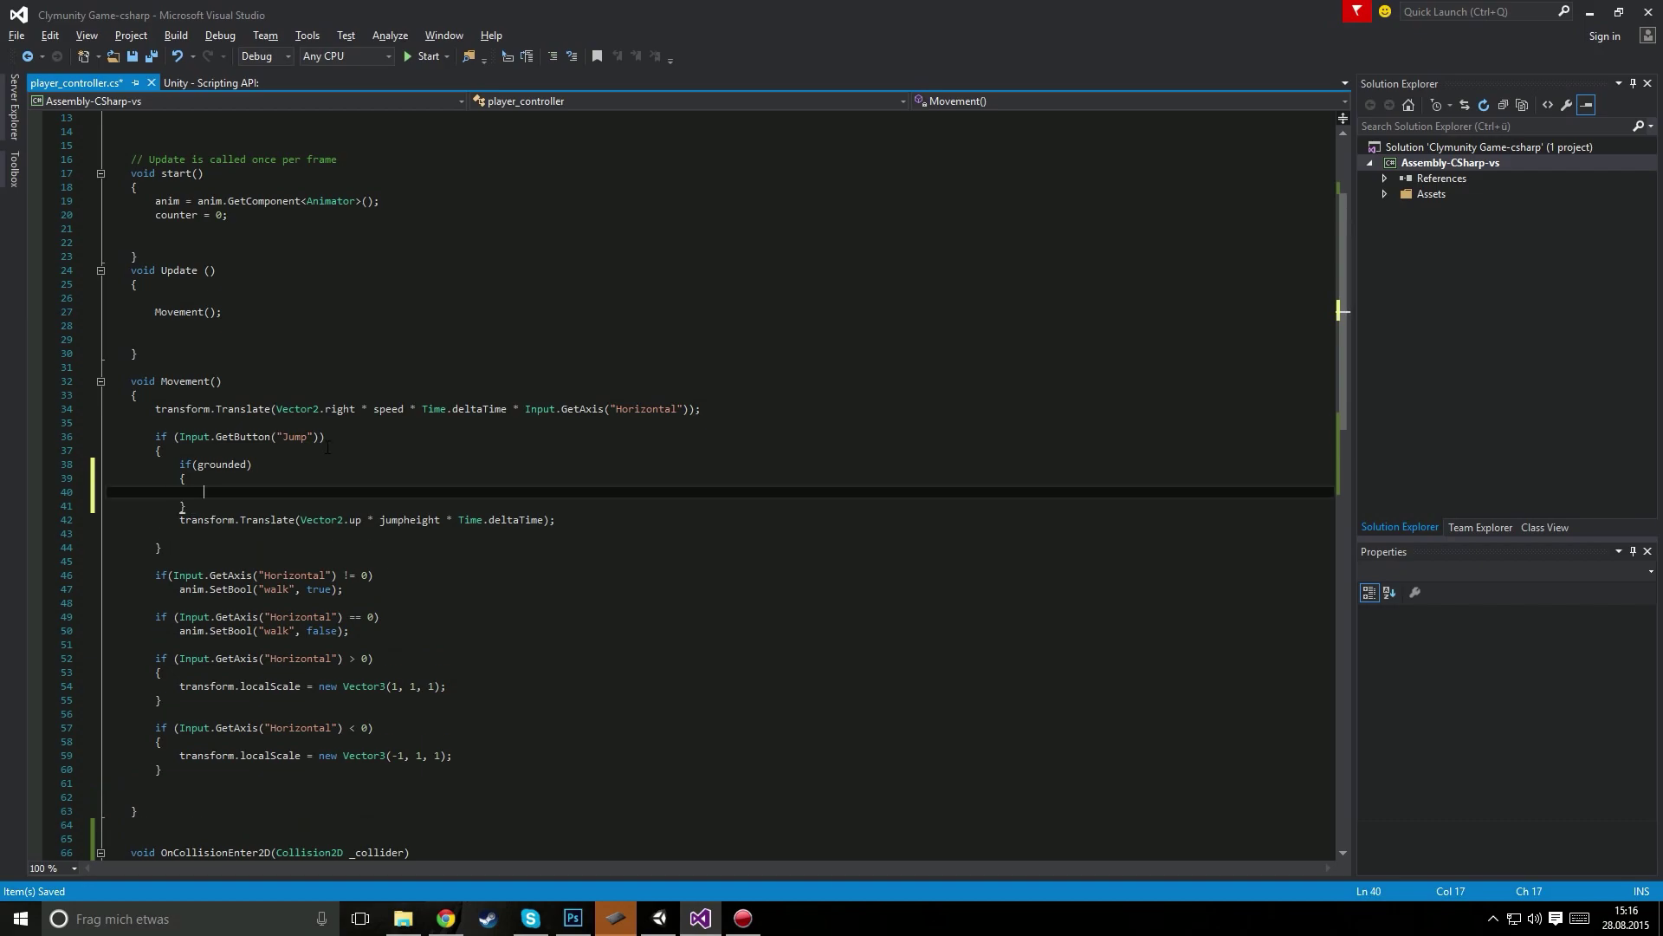
Step: Move the upward transform.Translate jump line into the if(grounded) block and save the script
{"action": "left_click_drag", "start_coordinate": [577, 521], "coordinate": [179, 520]}
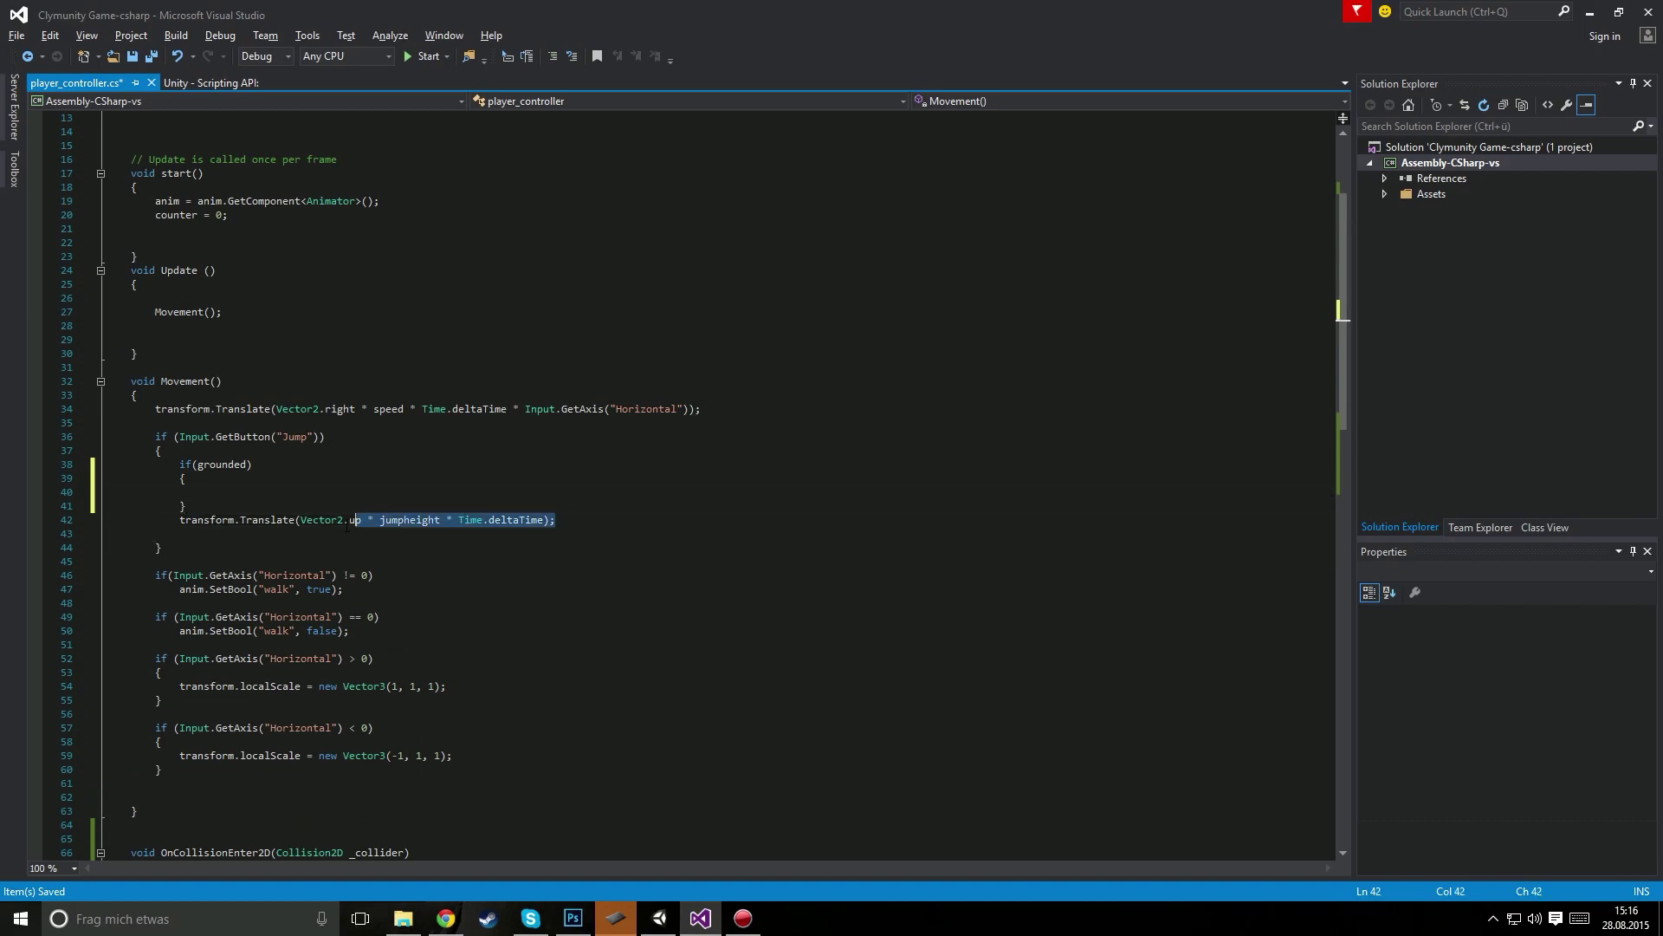
{"action": "key", "text": "ctrl+x"}
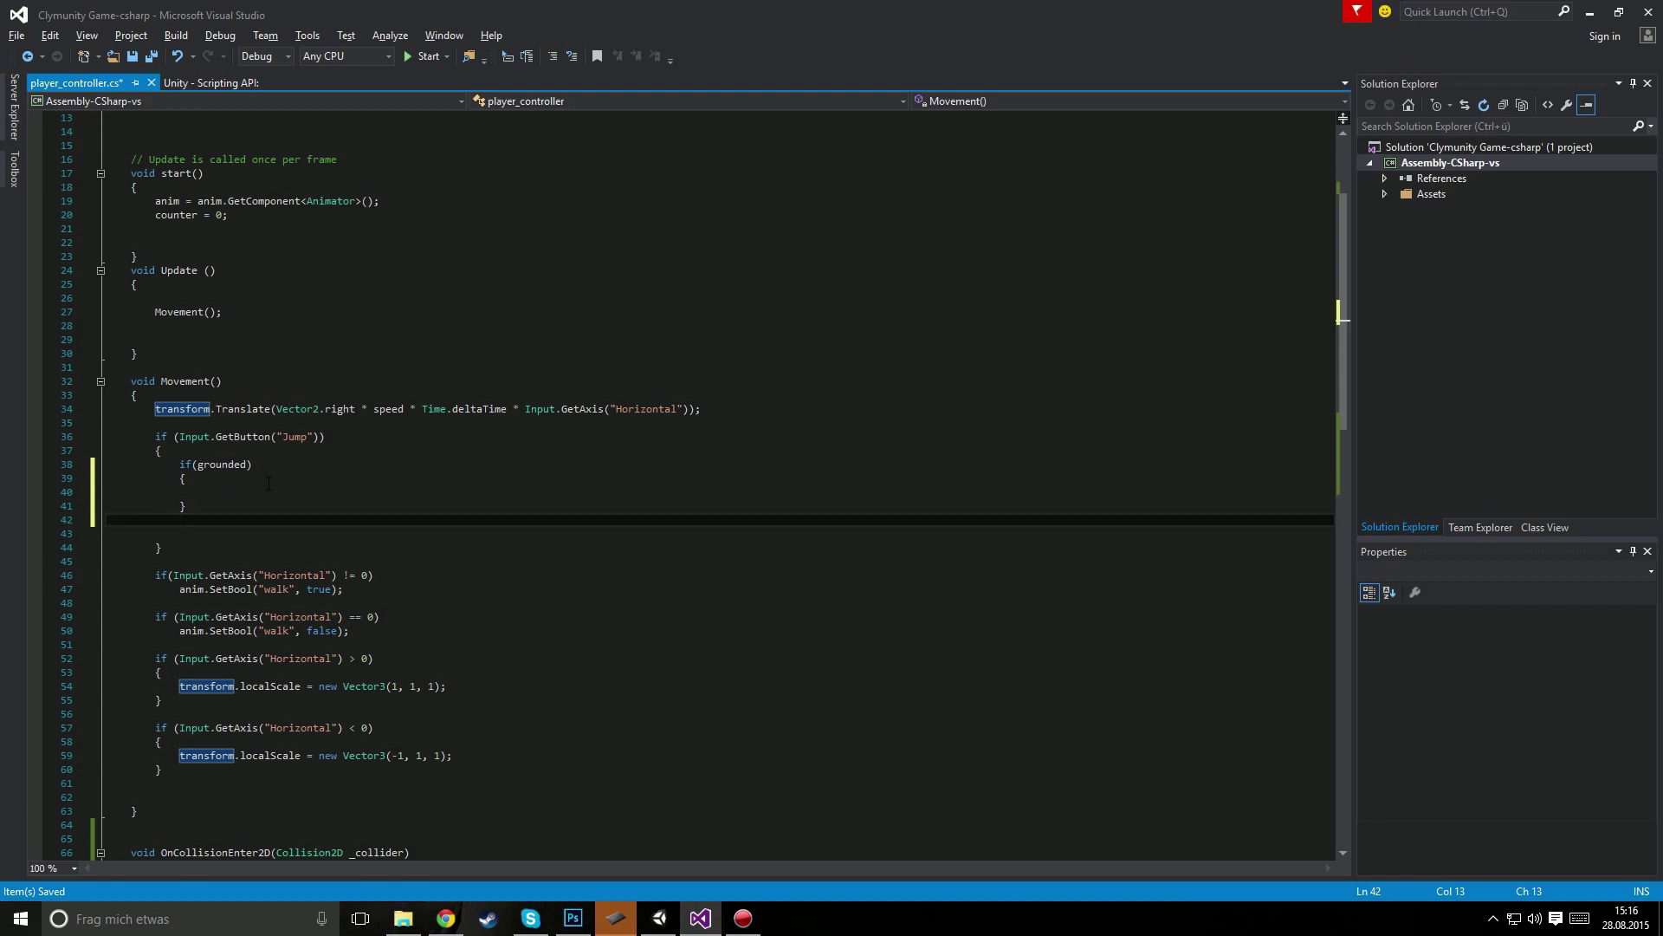
{"action": "left_click", "coordinate": [396, 498]}
{"action": "key", "text": "ctrl+v"}
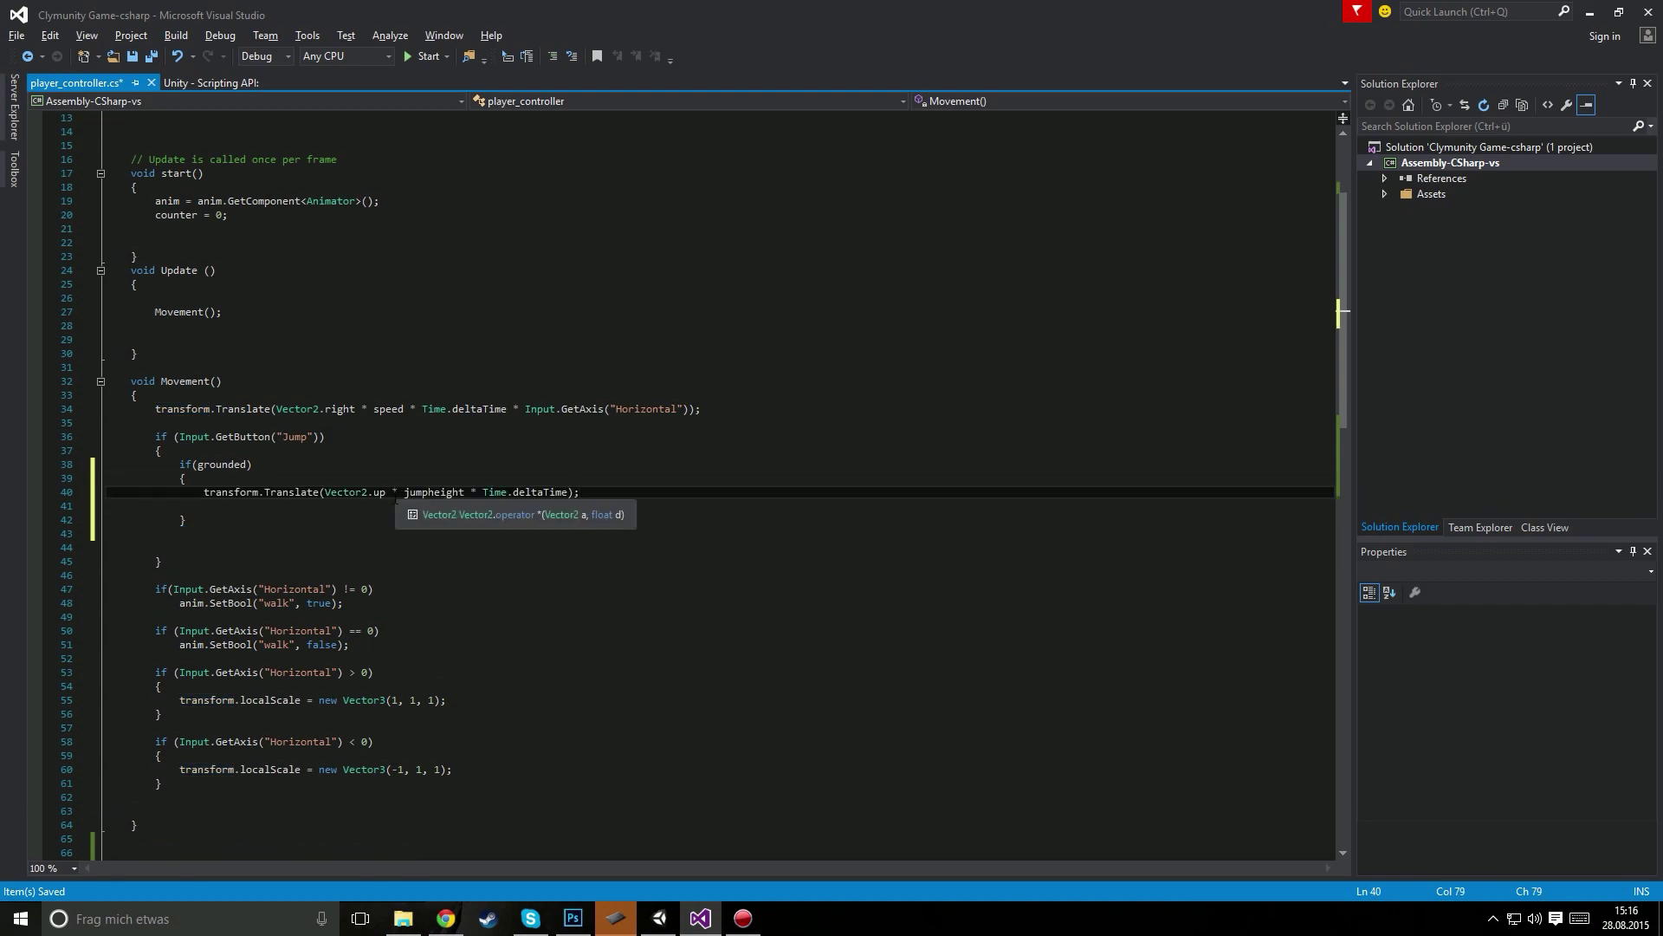
{"action": "key", "text": "ctrl+s"}
{"action": "left_click", "coordinate": [658, 918]}
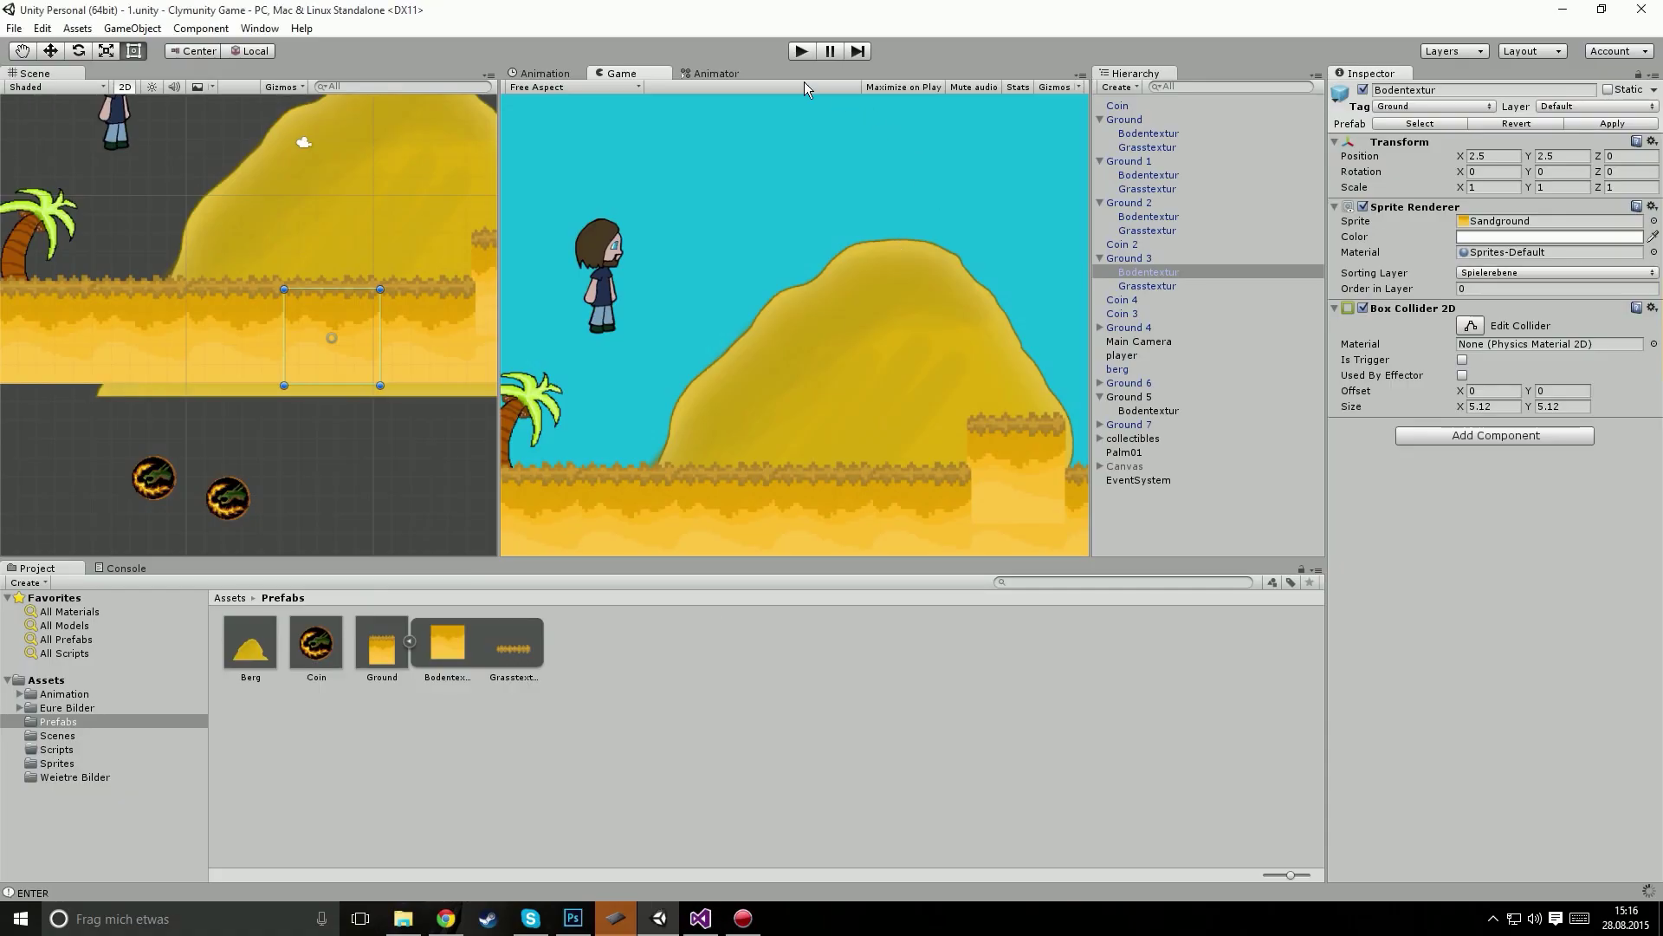
Step: In play mode, drag the player's Jumpheight up to about 161, back to about 1, then stop
{"action": "left_click", "coordinate": [799, 52]}
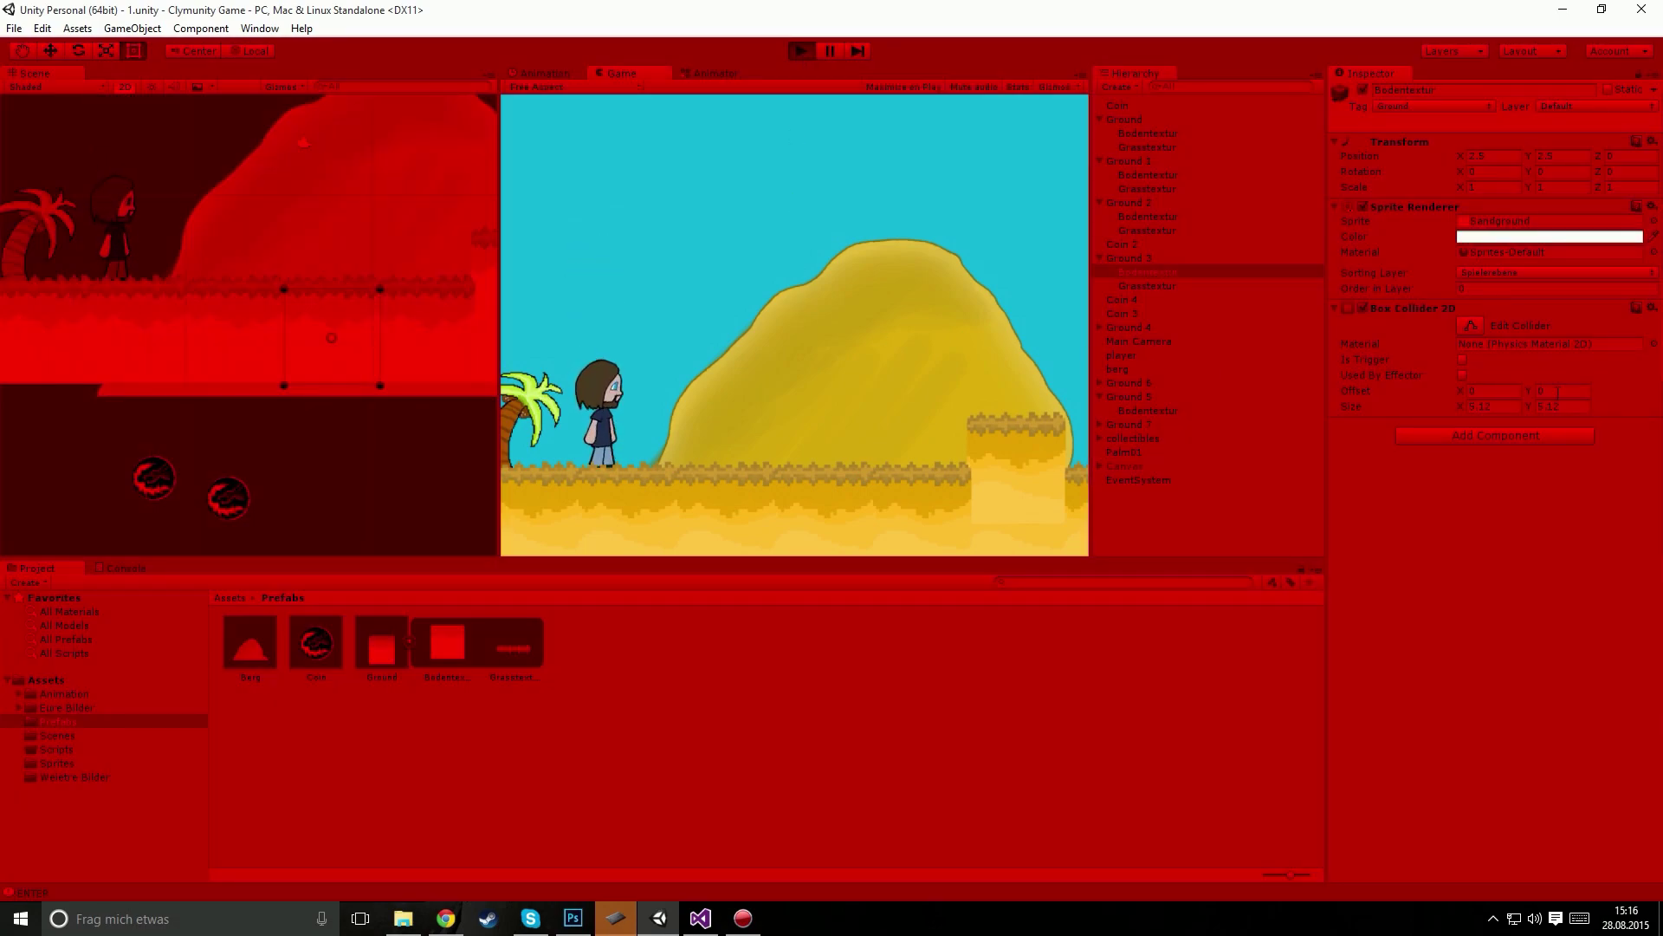
{"action": "left_click", "coordinate": [1151, 357]}
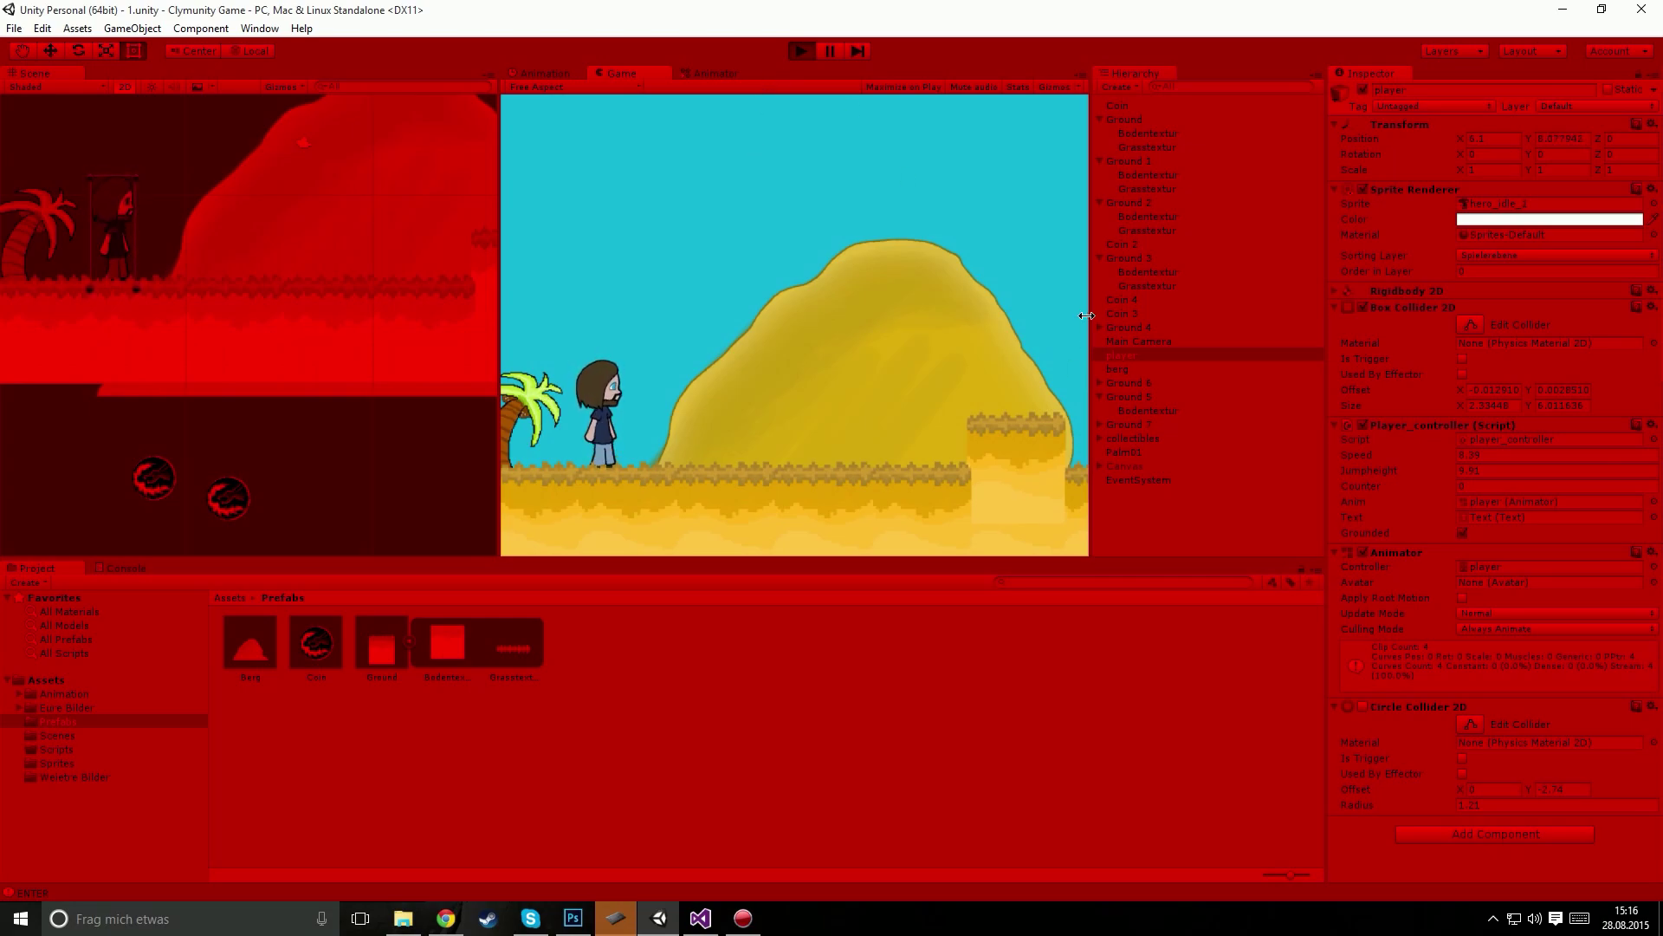
{"action": "left_click", "coordinate": [1372, 470]}
{"action": "left_click_drag", "start_coordinate": [61, 452], "coordinate": [18, 447]}
{"action": "left_click_drag", "start_coordinate": [678, 384], "coordinate": [1337, 413]}
{"action": "mouse_move", "coordinate": [1374, 470]}
{"action": "left_mouse_down"}
{"action": "mouse_move", "coordinate": [1300, 520]}
{"action": "mouse_move", "coordinate": [1025, 460]}
{"action": "left_mouse_up"}
{"action": "left_click_drag", "start_coordinate": [1205, 442], "coordinate": [1226, 415]}
{"action": "left_click", "coordinate": [800, 54]}
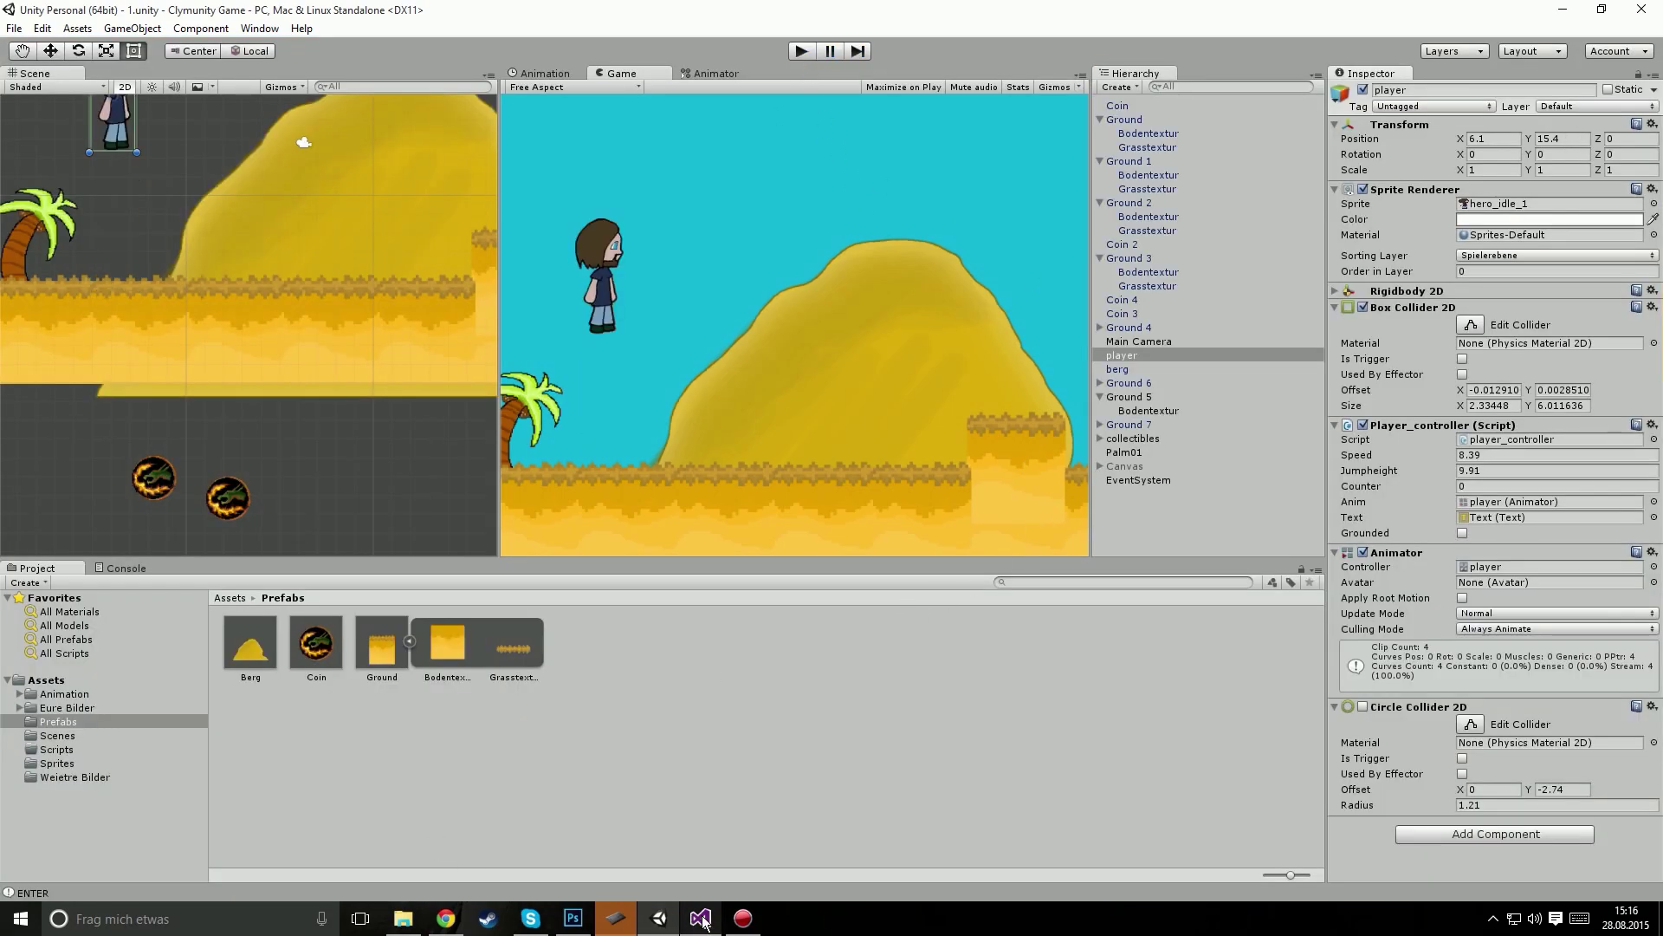
{"action": "mouse_move", "coordinate": [695, 908]}
{"action": "left_click", "coordinate": [642, 785]}
Step: Declare 'public Rigidbody2D rbody;' on a new line right after 'public bool grounded;' in player_controller
{"action": "left_click", "coordinate": [238, 479]}
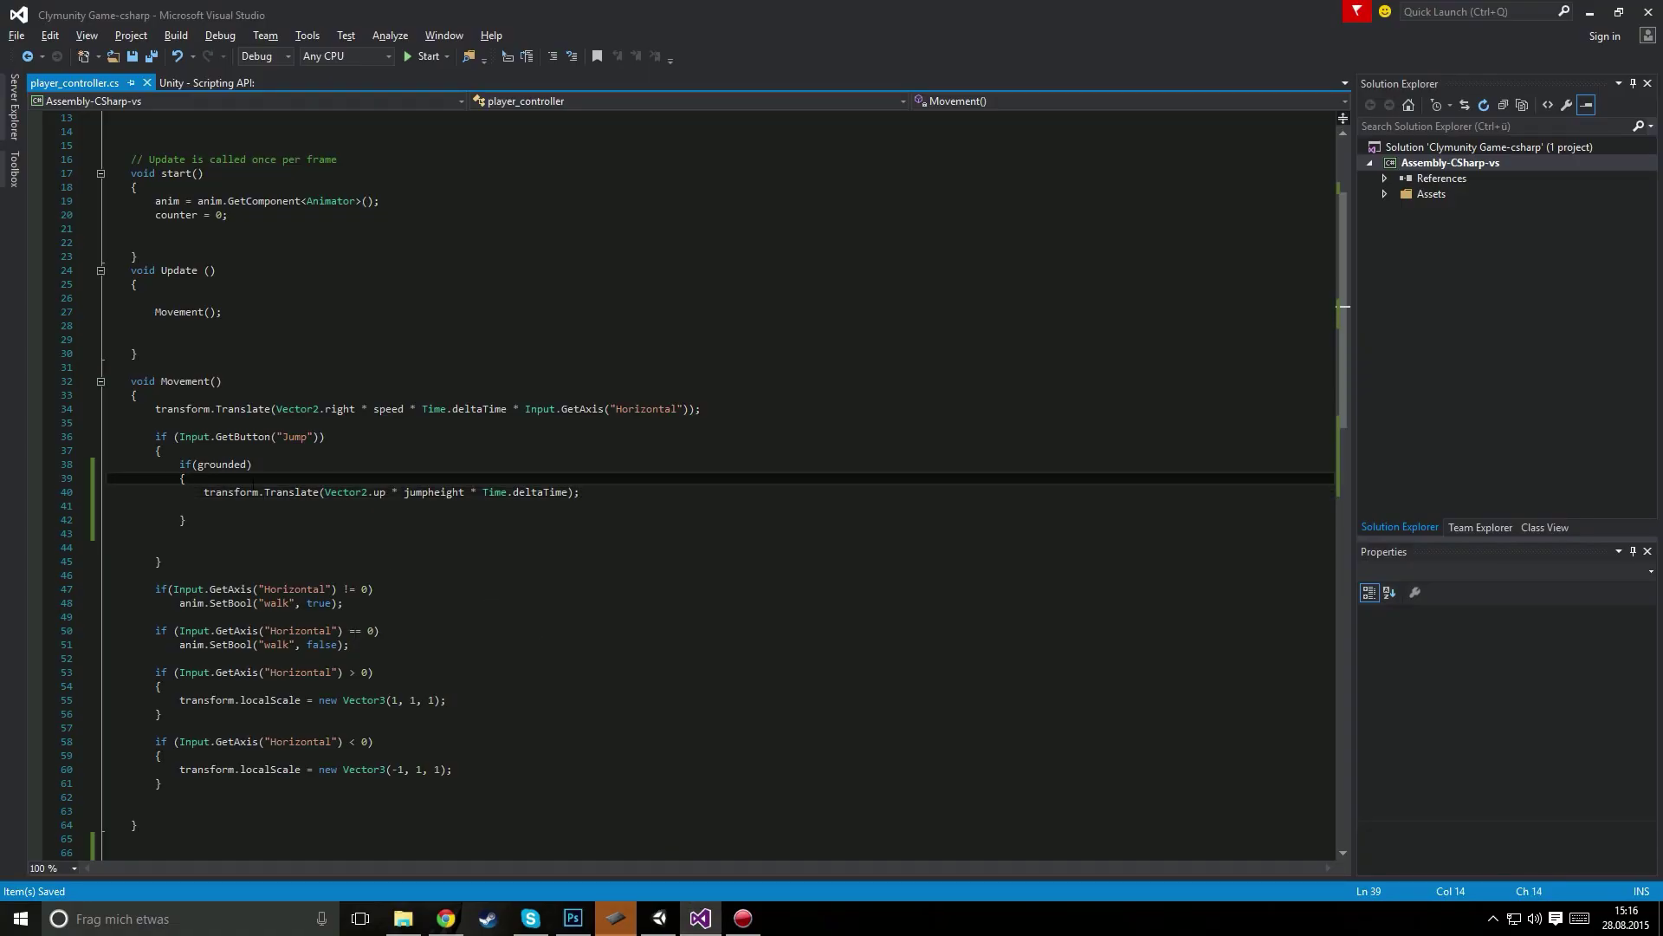
{"action": "left_click_drag", "start_coordinate": [338, 493], "coordinate": [408, 492]}
{"action": "left_click", "coordinate": [433, 506]}
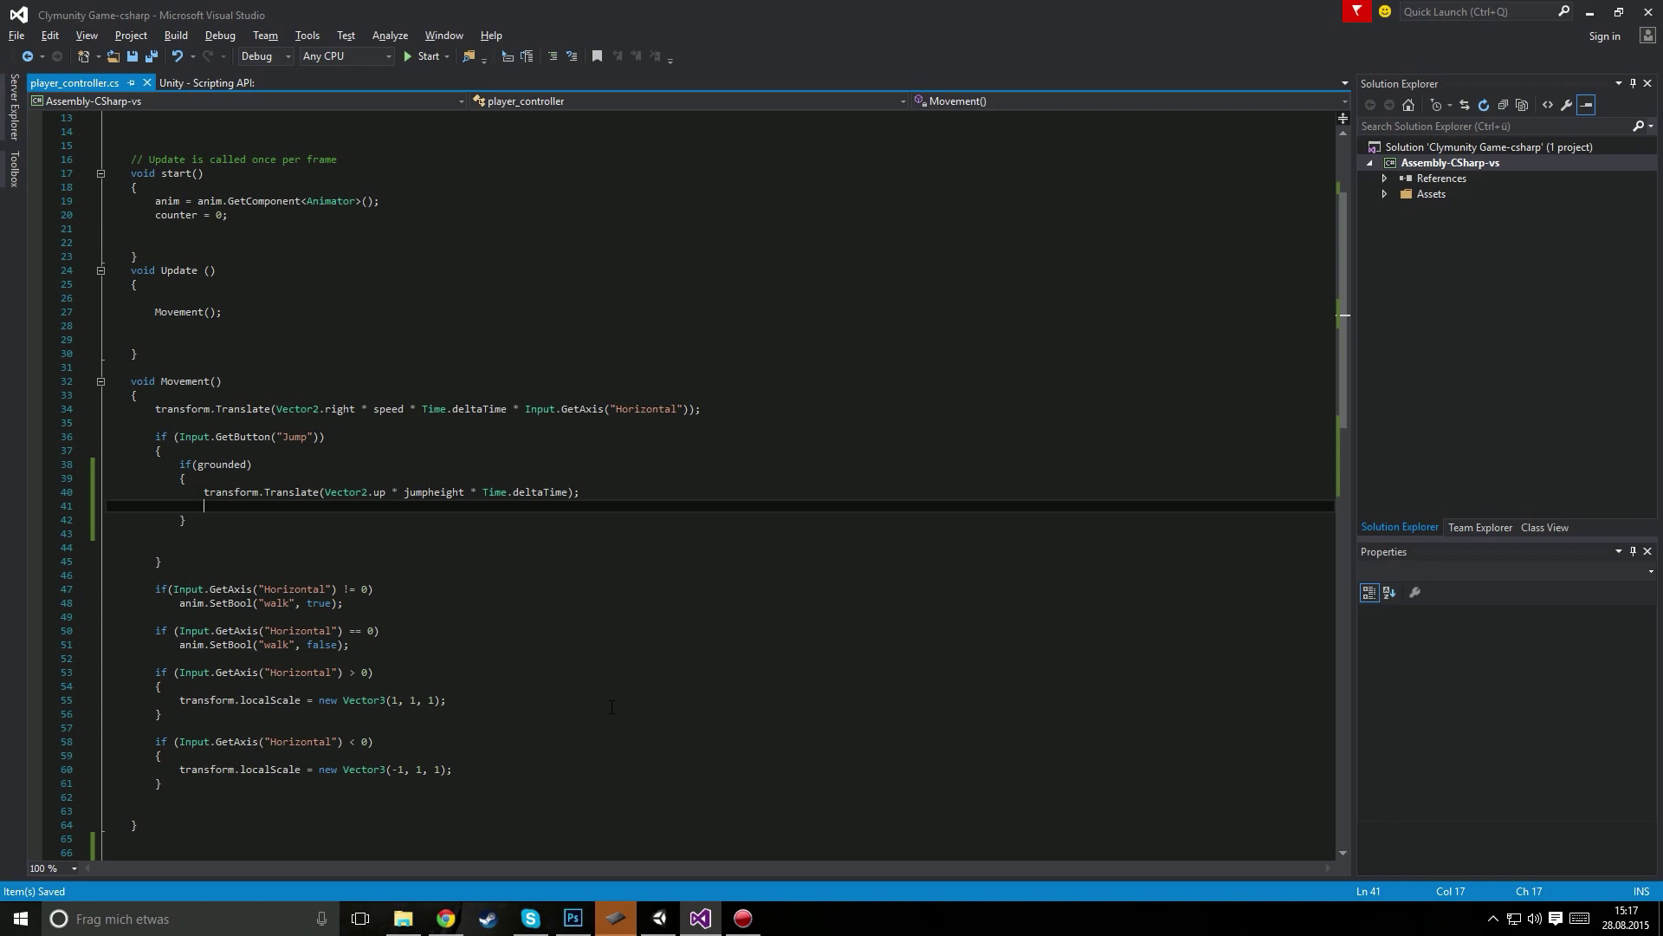
{"action": "left_click", "coordinate": [169, 449]}
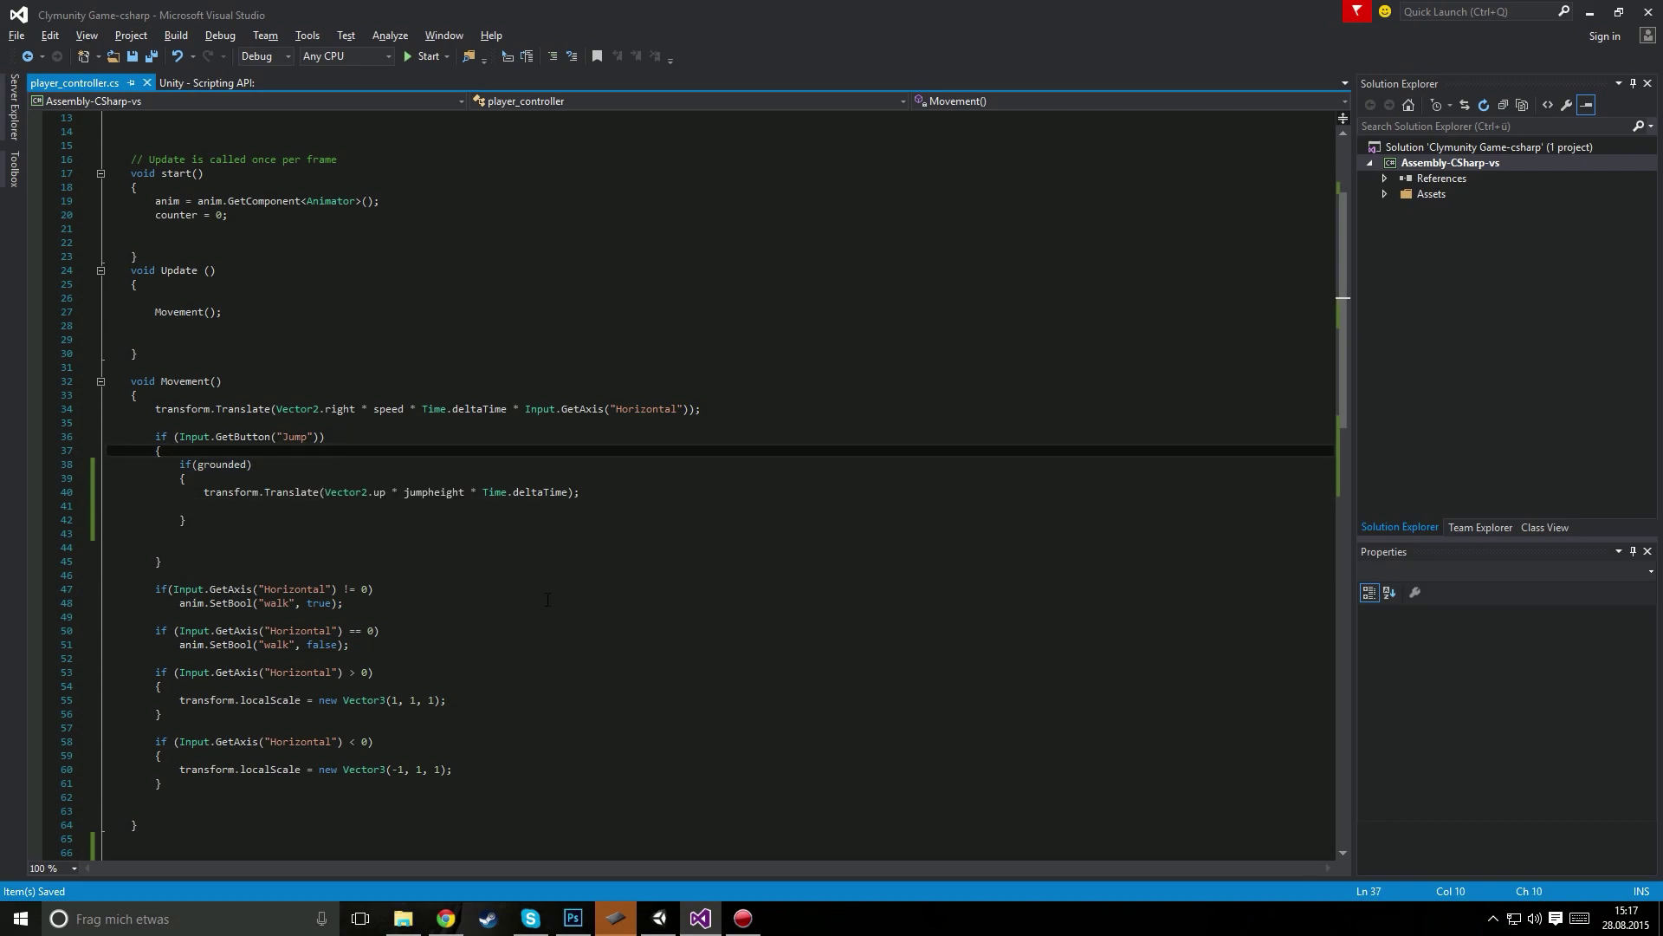
{"action": "scroll", "coordinate": [546, 600], "scroll_direction": "up", "scroll_amount": 4}
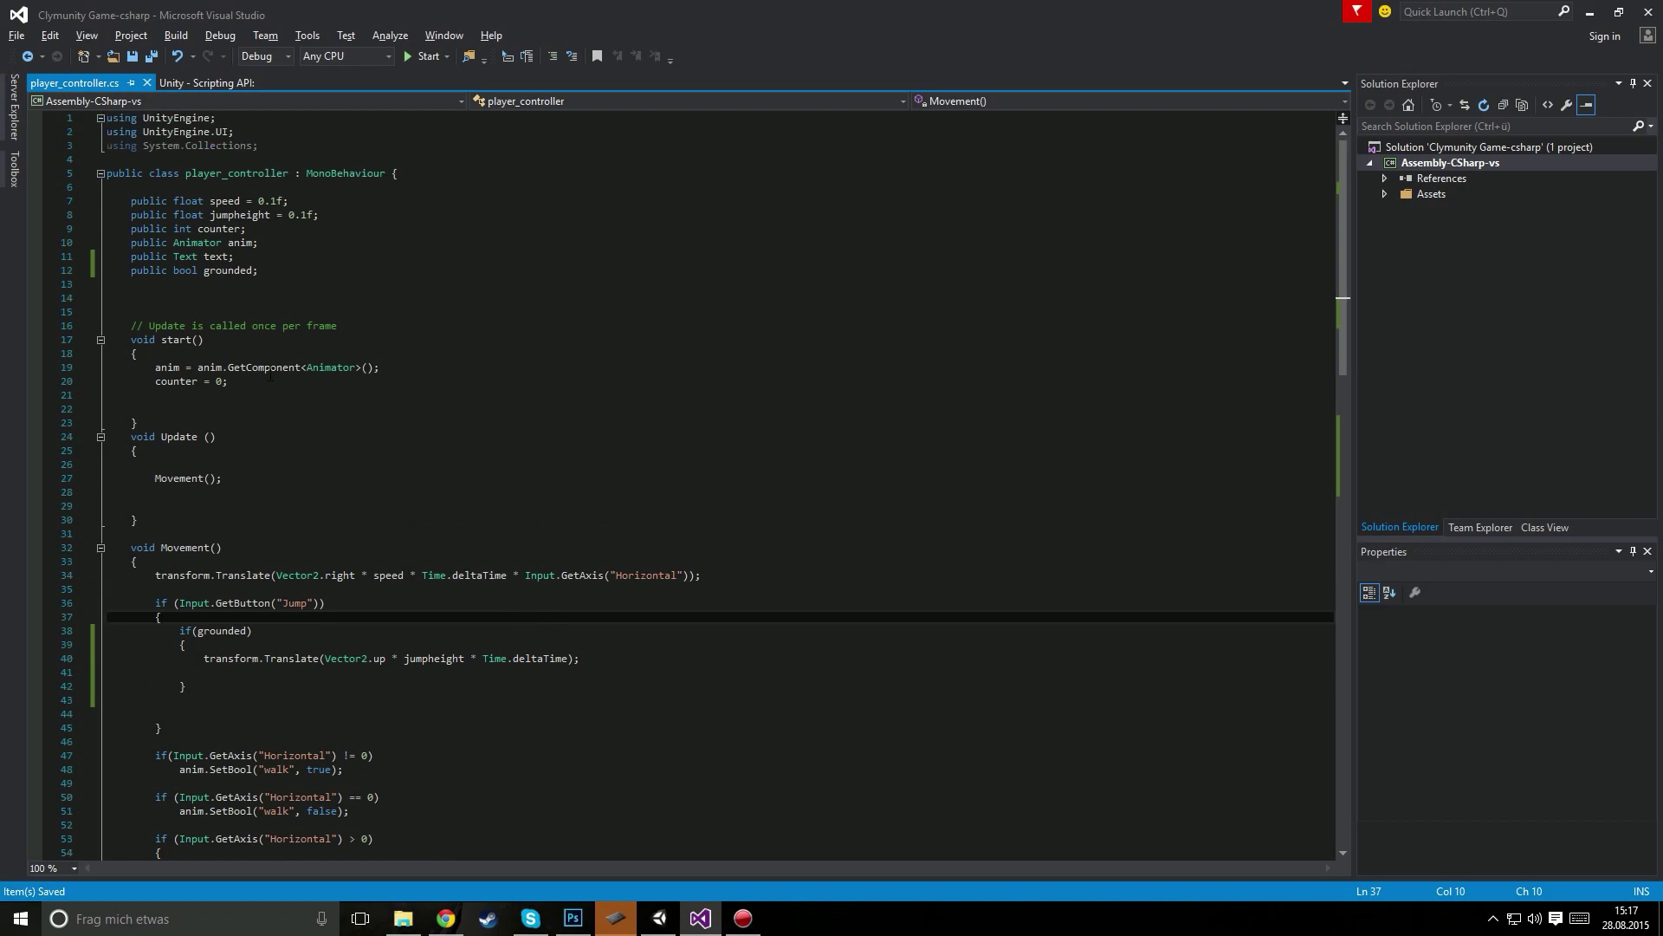
{"action": "left_click", "coordinate": [277, 275]}
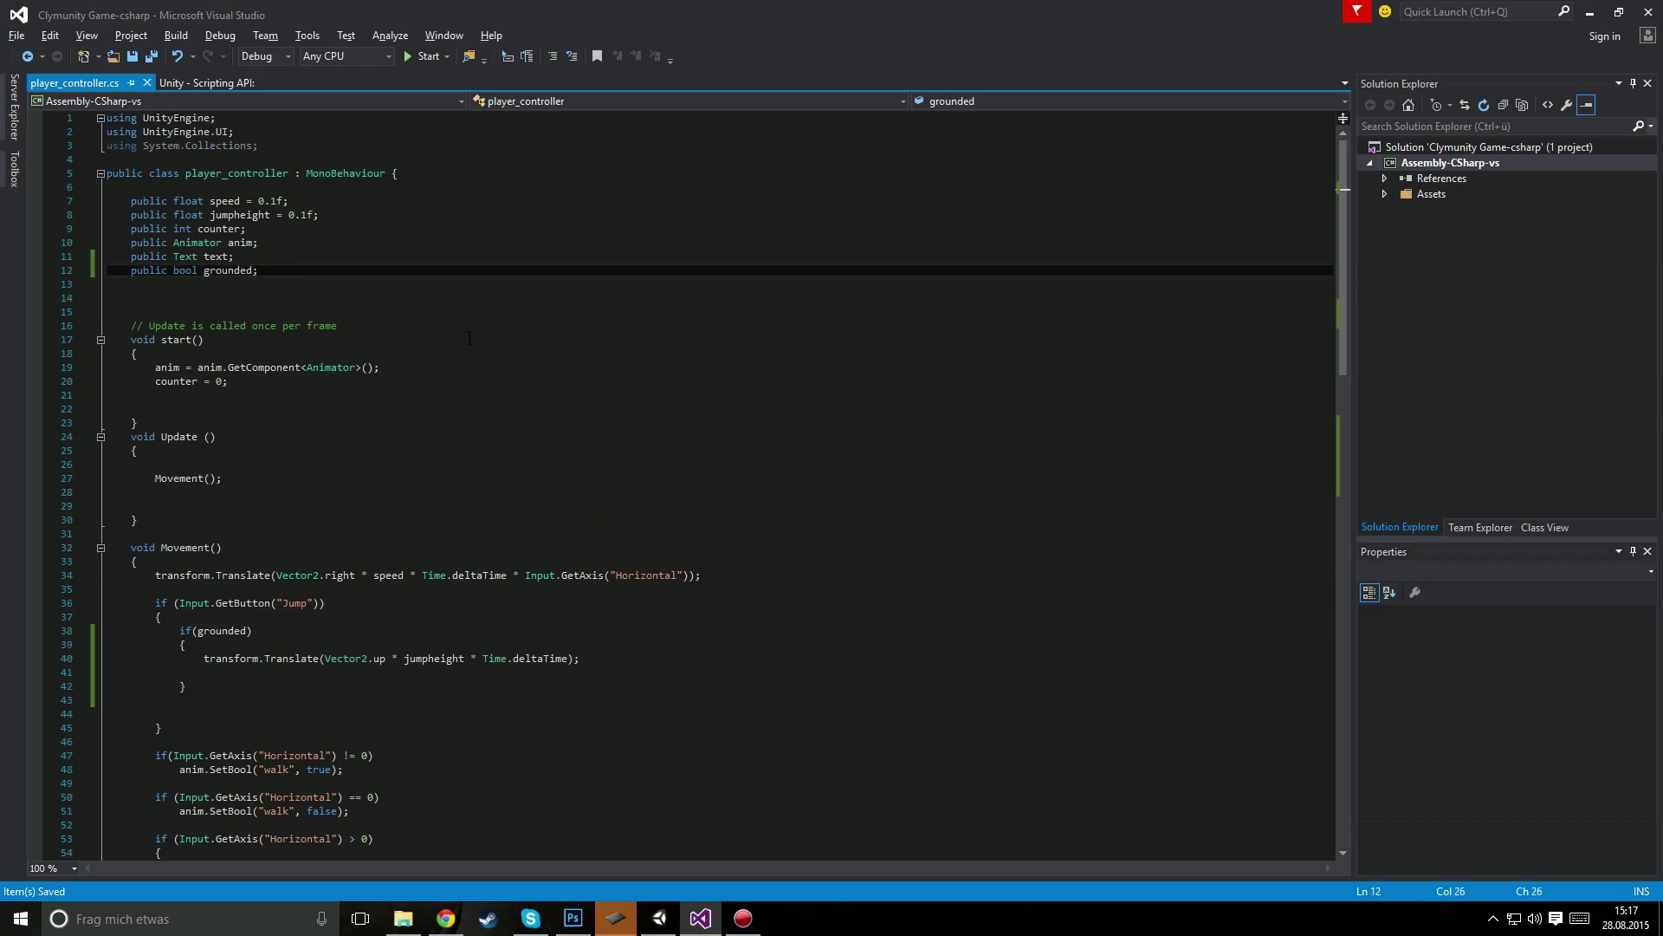
{"action": "key", "text": "Return"}
{"action": "type", "text": "public "}
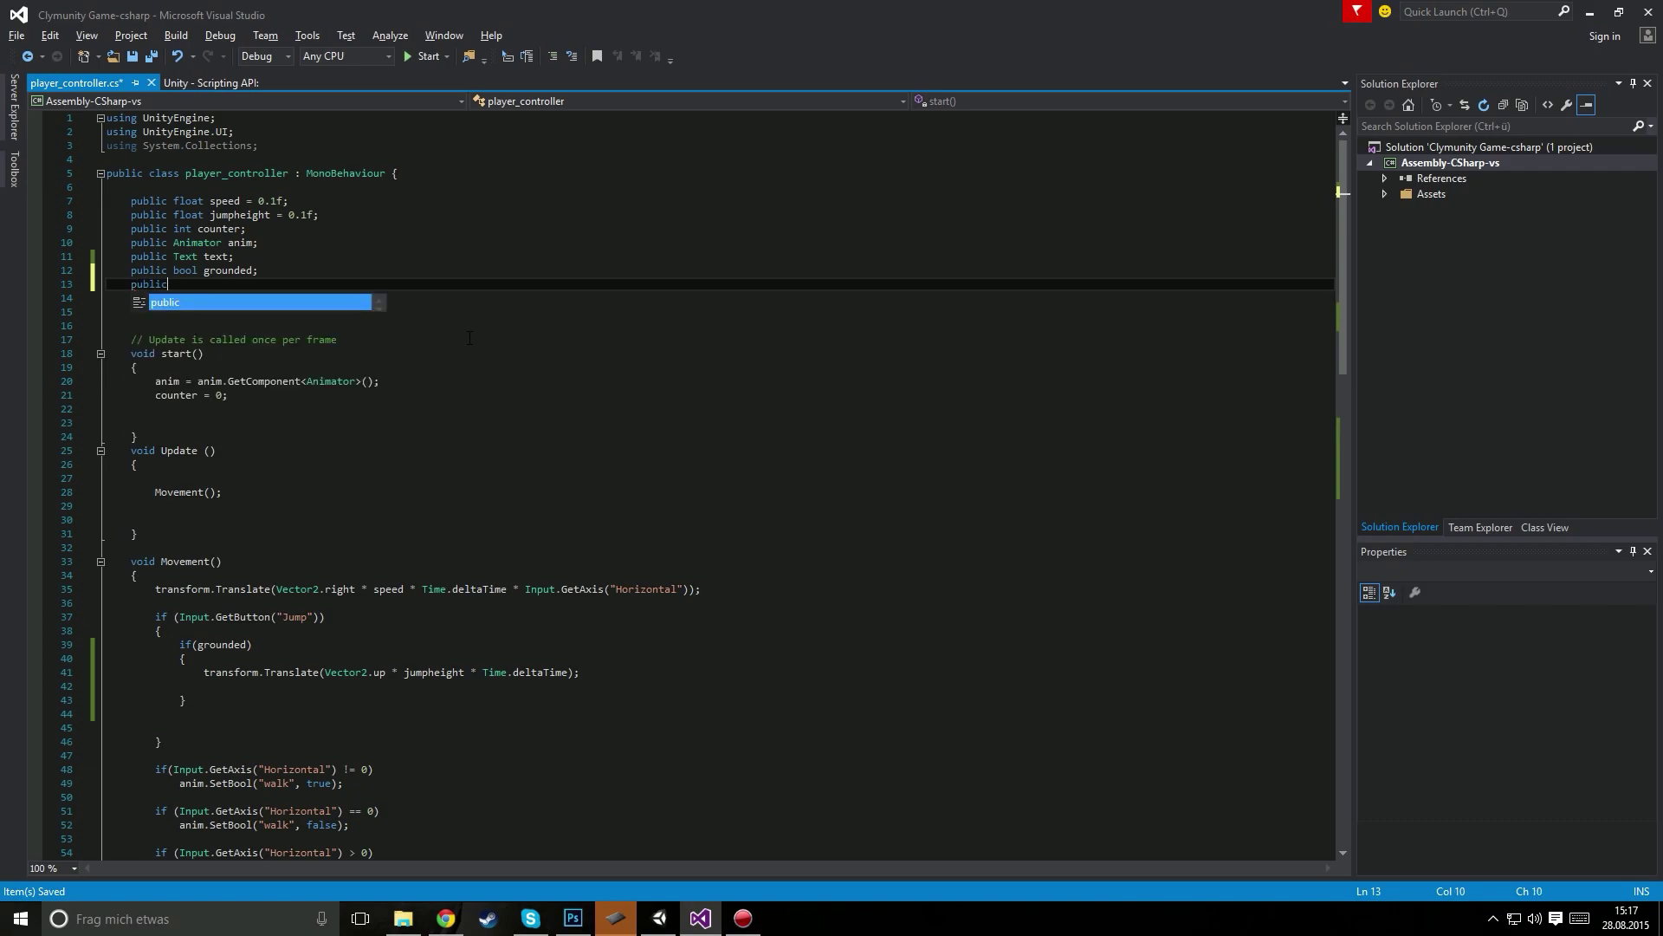
{"action": "type", "text": "Rig"}
{"action": "key", "text": "Down"}
{"action": "key", "text": "Tab"}
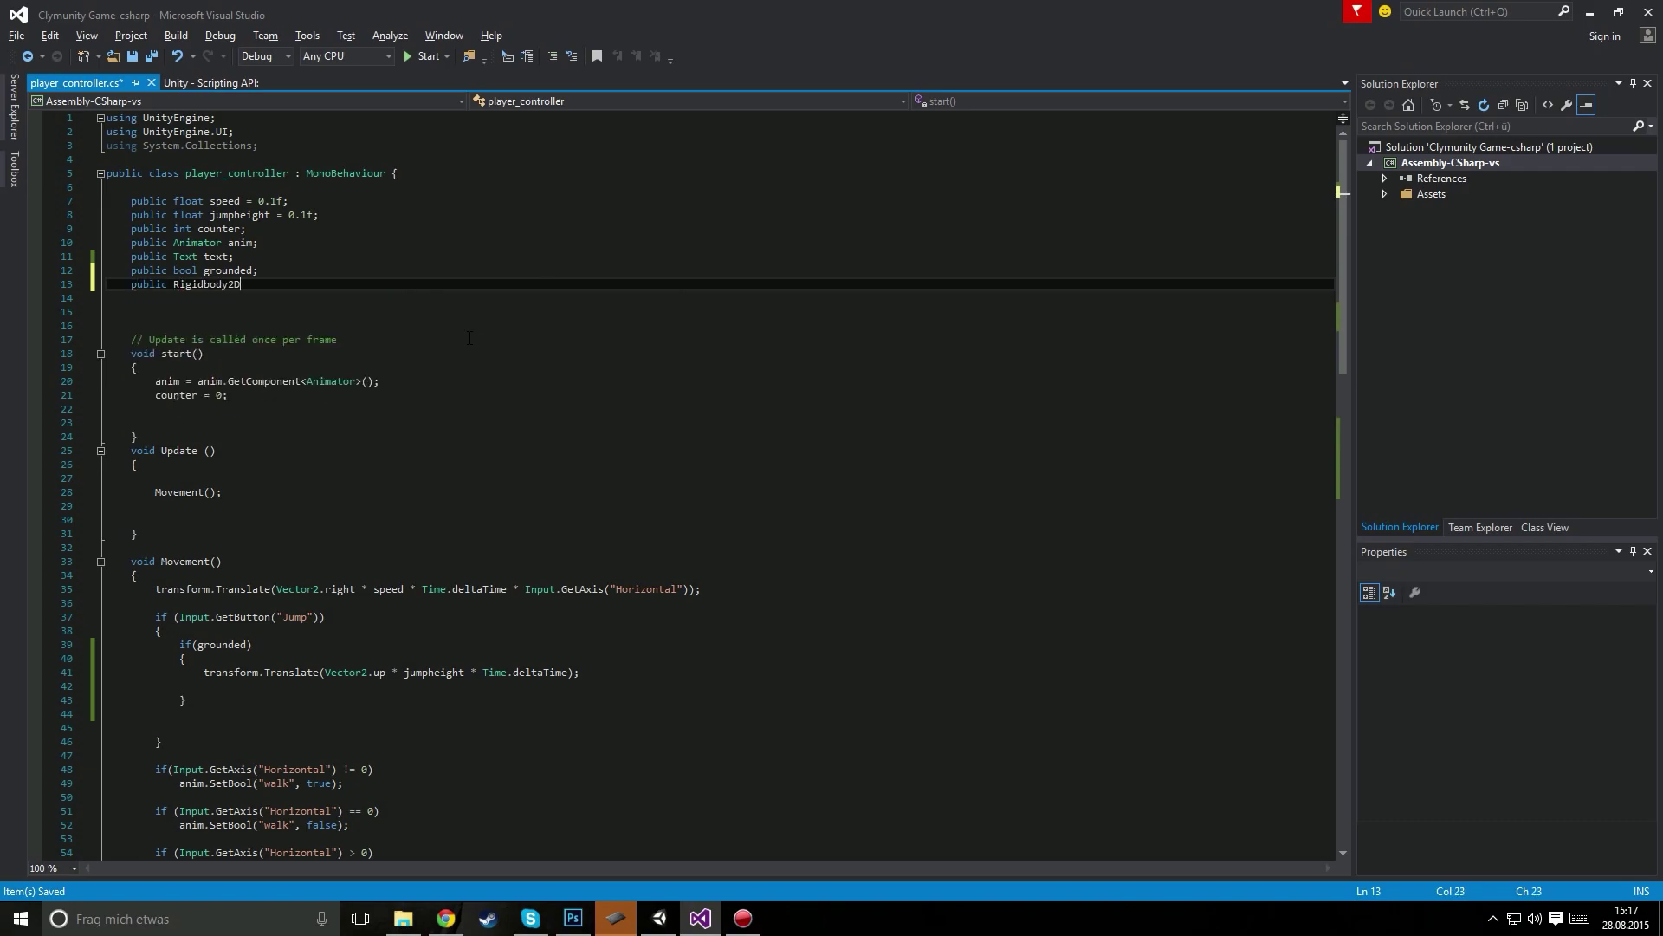
{"action": "type", "text": "r"}
{"action": "type", "text": "body;"}
Step: Assign the player's own Rigidbody 2D component to the Rbody slot in the Inspector
{"action": "left_click", "coordinate": [658, 919]}
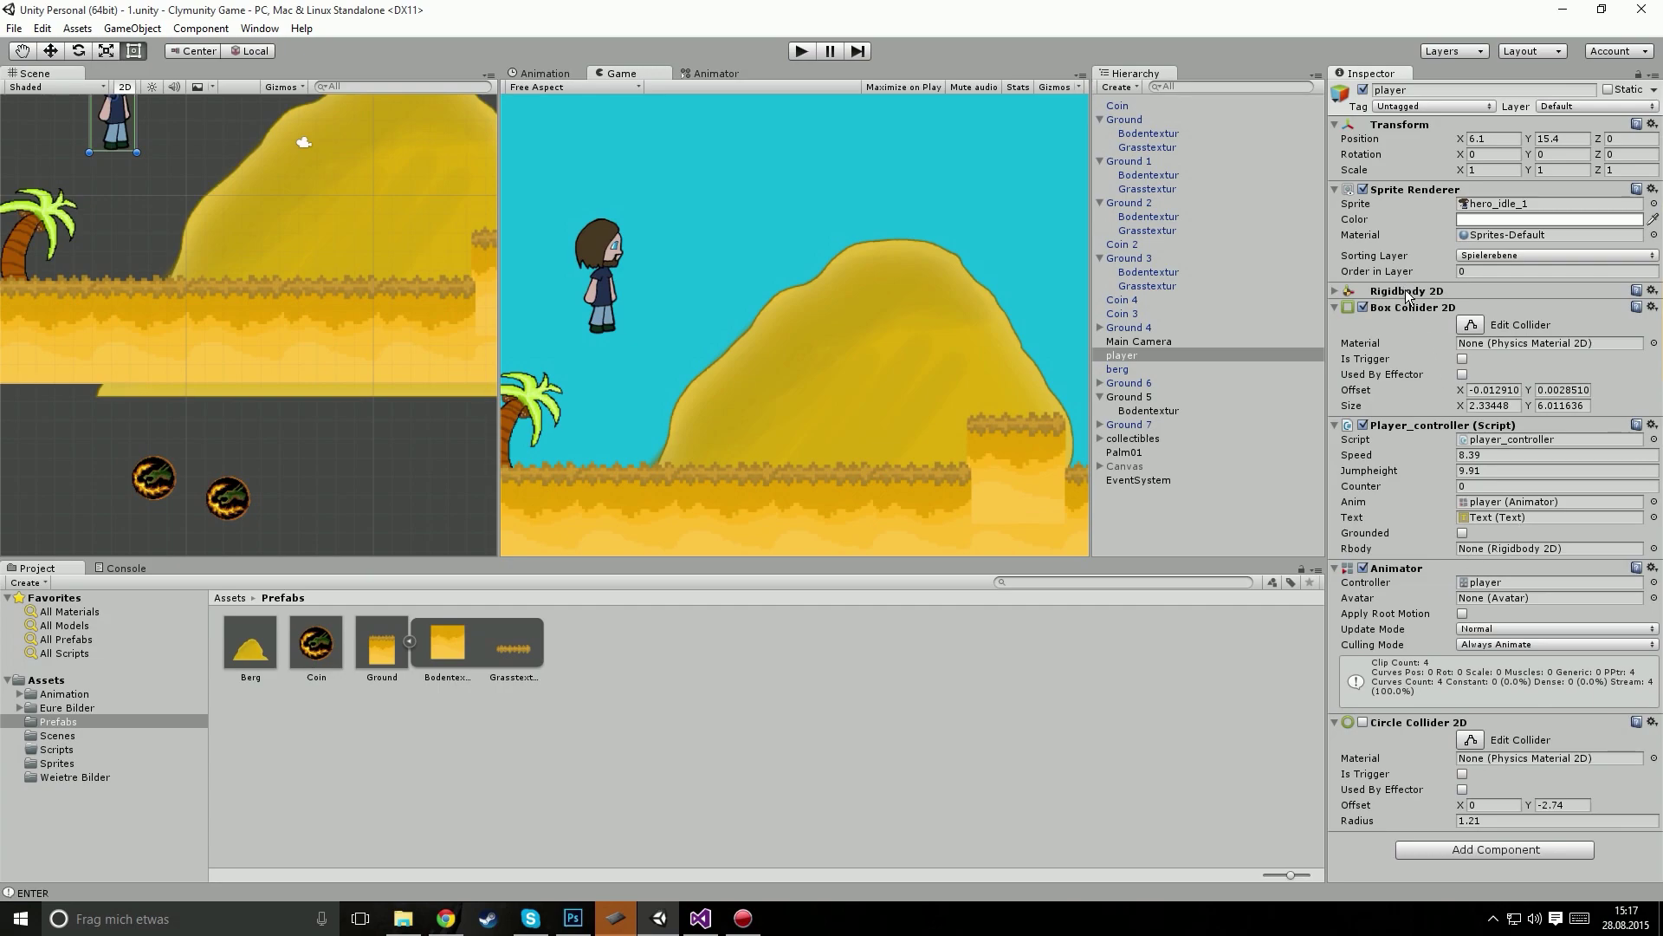
{"action": "left_click_drag", "start_coordinate": [1408, 295], "coordinate": [1534, 553]}
Step: Start an rbody.AddForce line beneath the upward Translate statement in the grounded jump block
{"action": "left_click", "coordinate": [701, 918]}
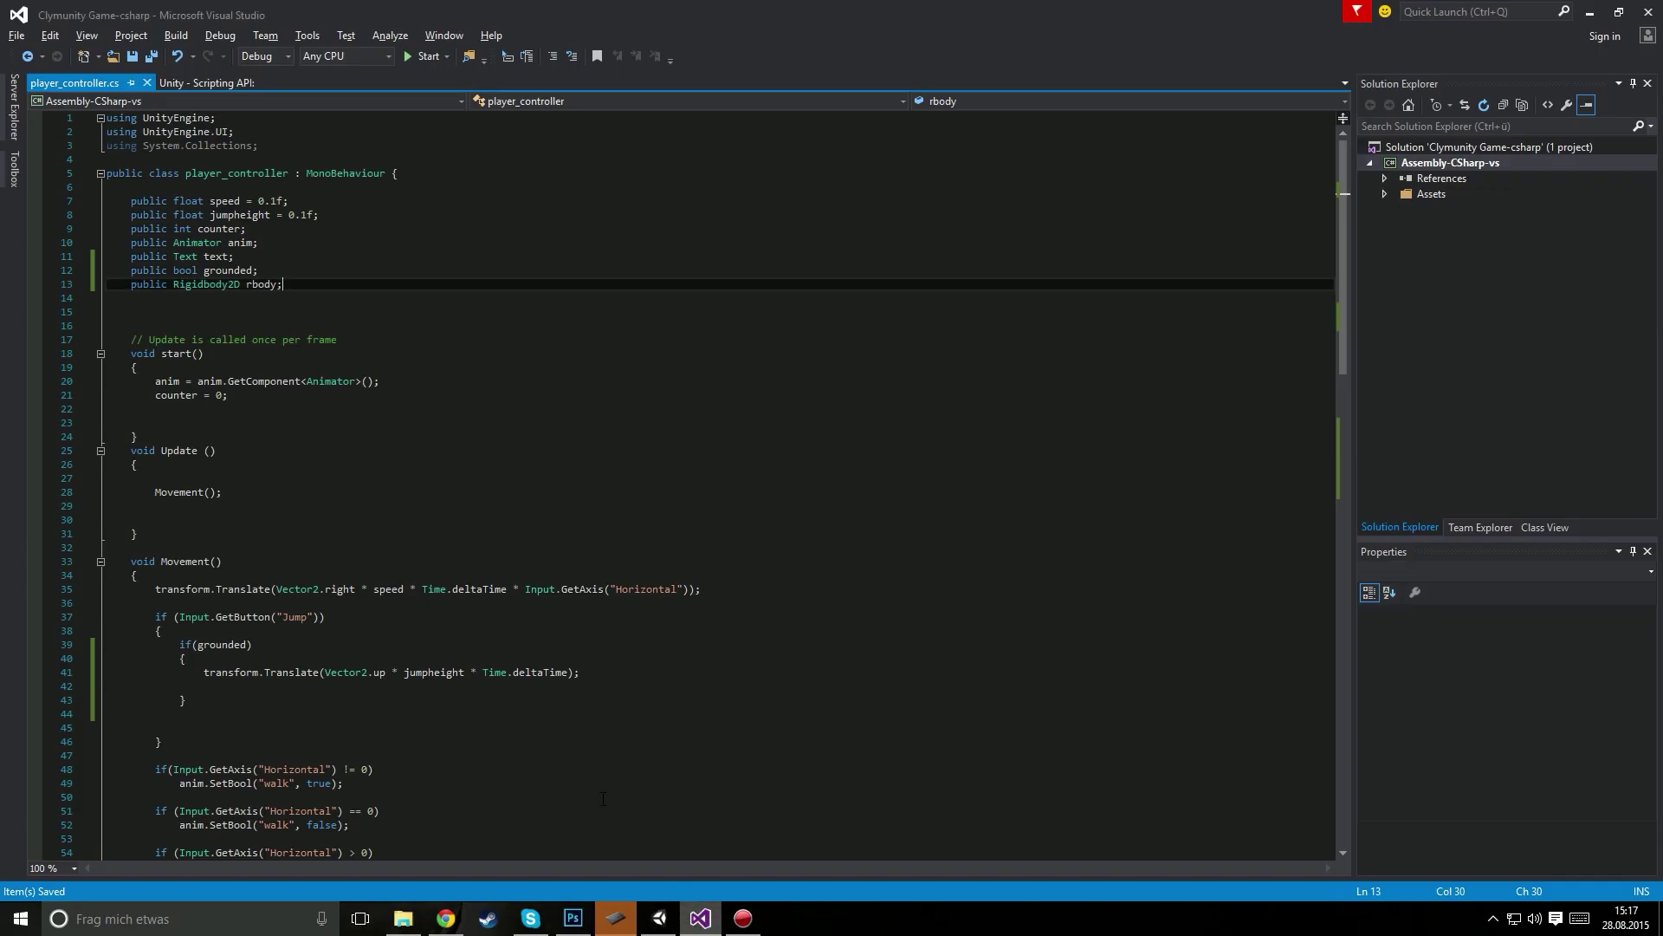
{"action": "scroll", "coordinate": [356, 587], "scroll_direction": "down", "scroll_amount": 2}
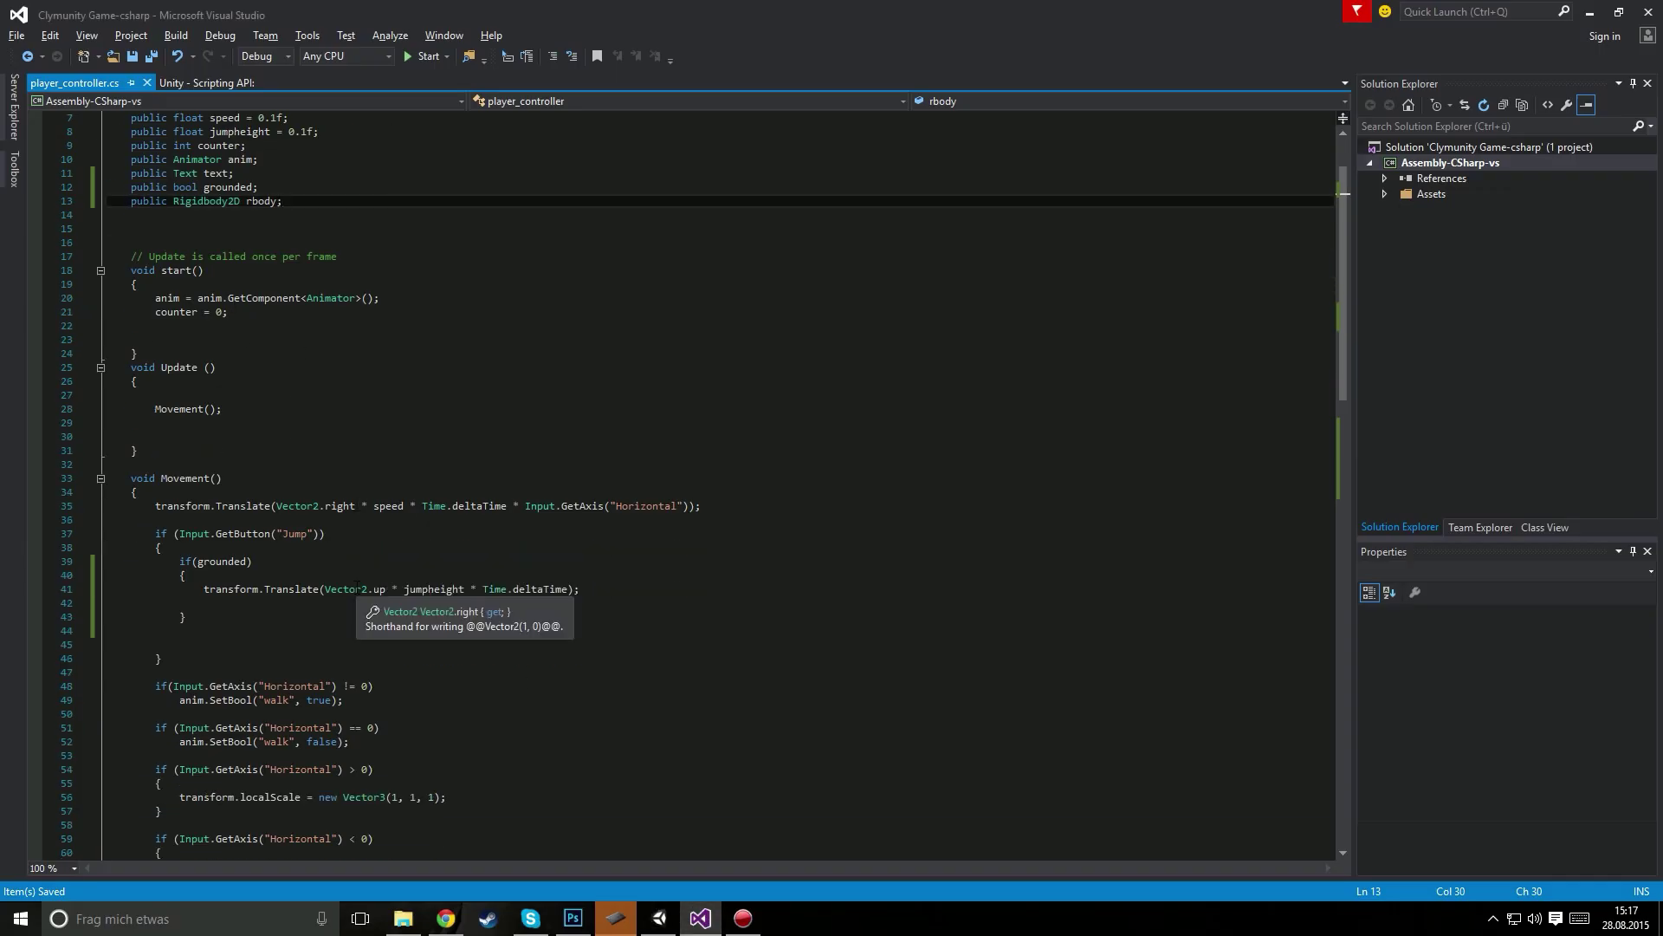
{"action": "left_click", "coordinate": [698, 594]}
{"action": "key", "text": "Return"}
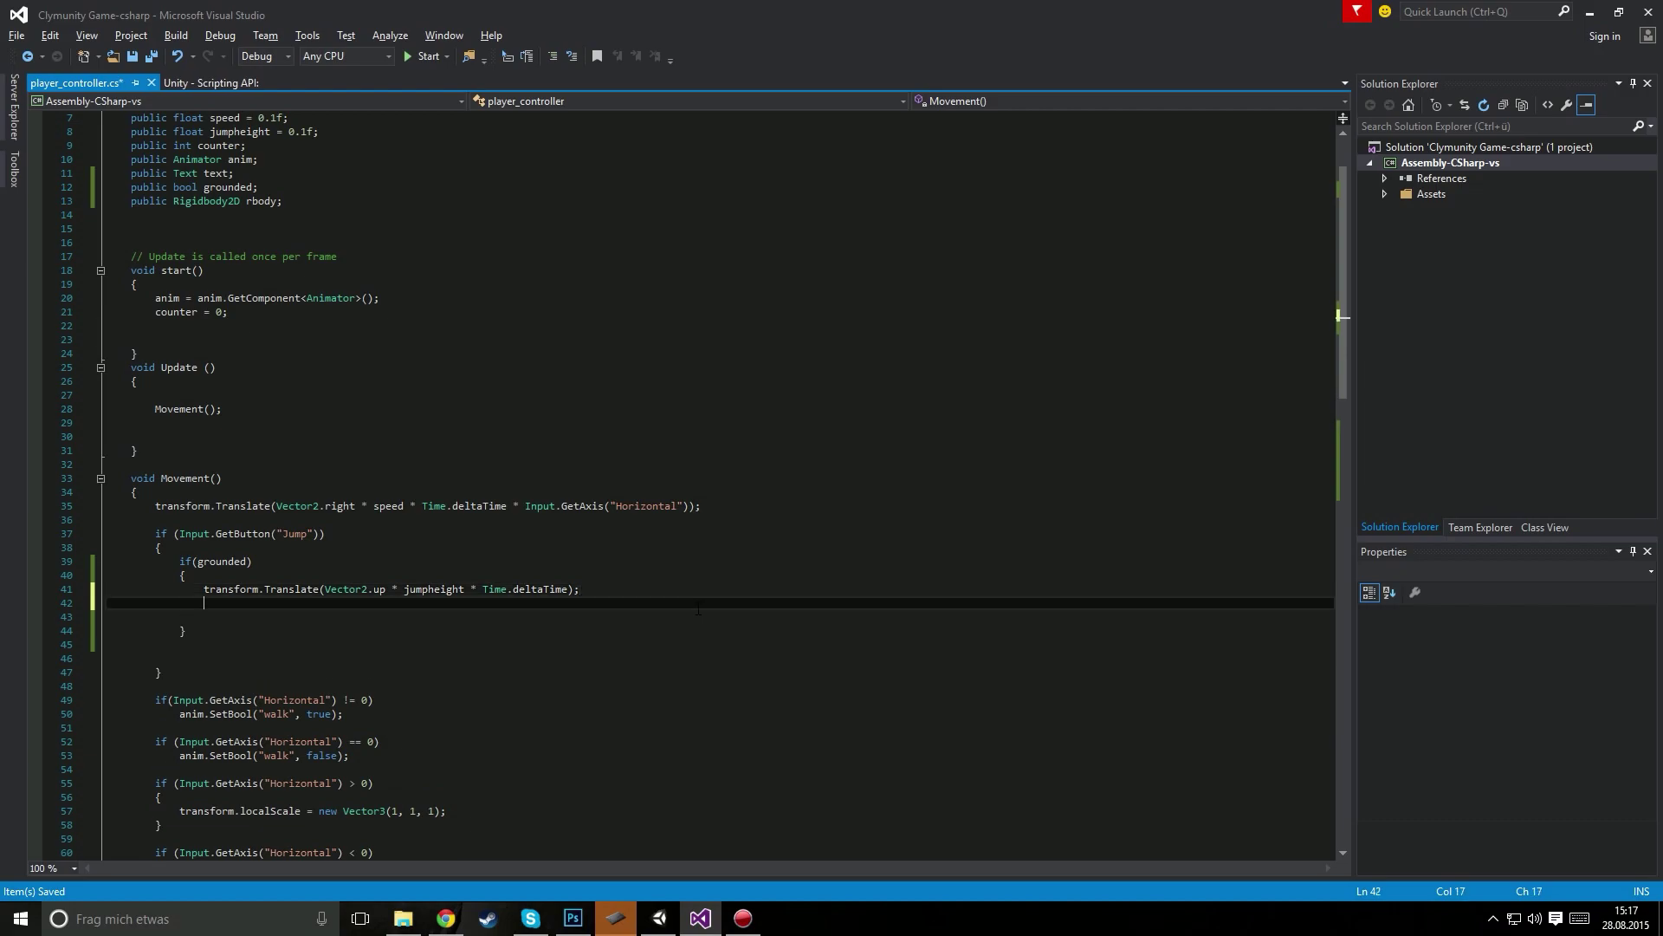
{"action": "type", "text": "rbo"}
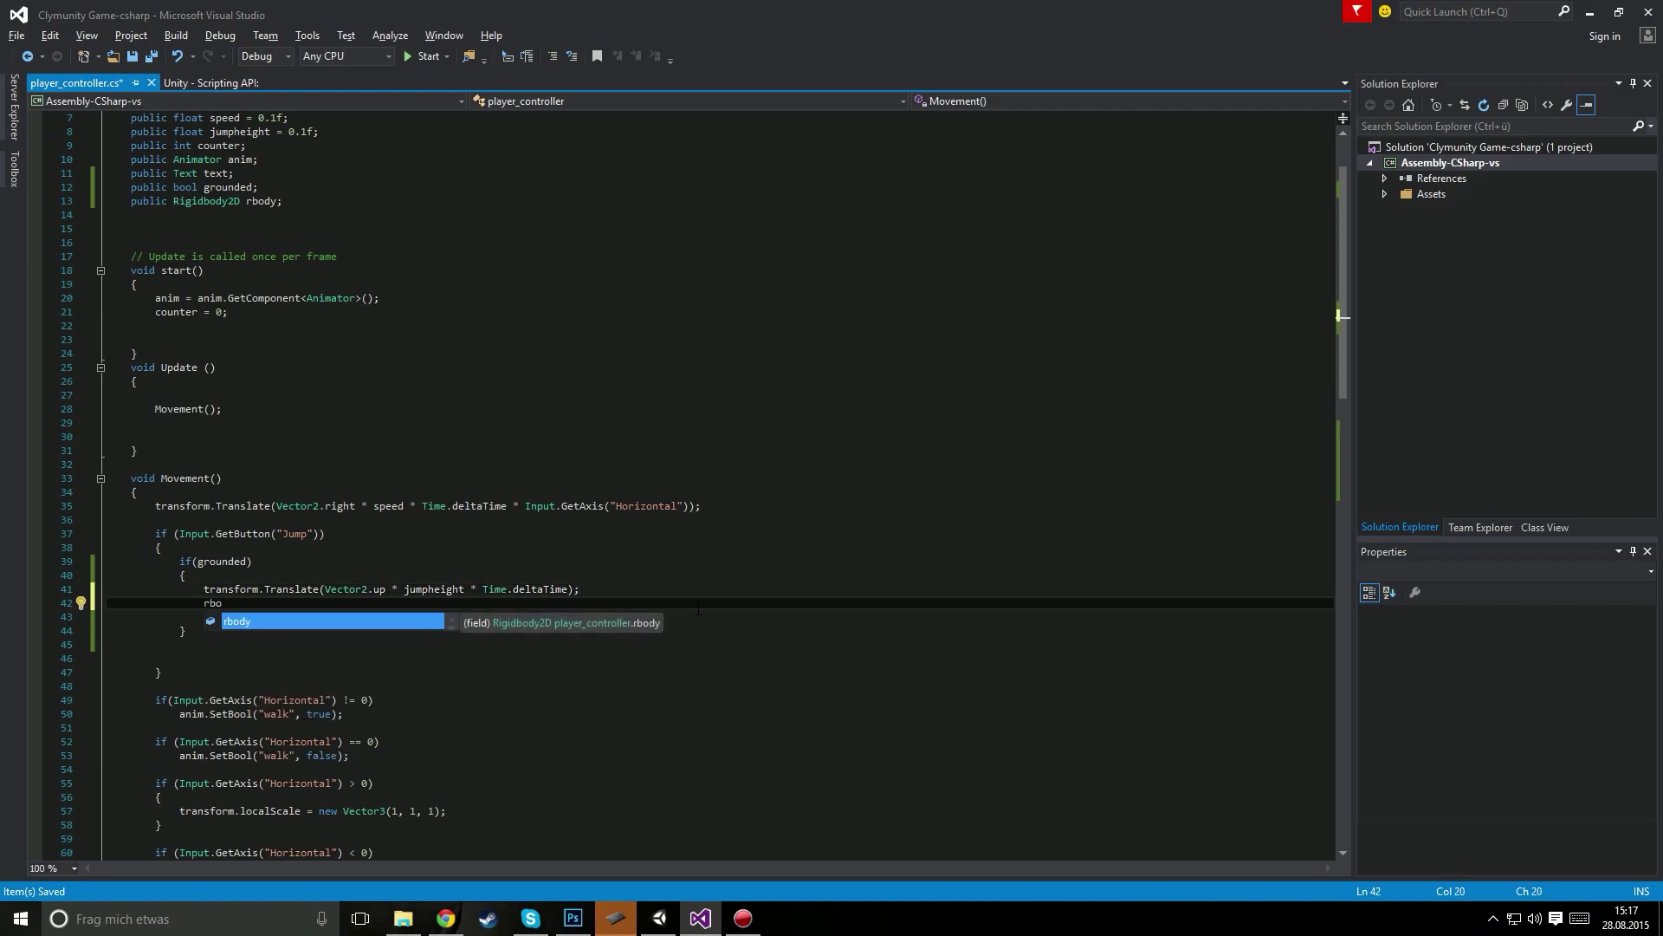
{"action": "type", "text": "dy.add"}
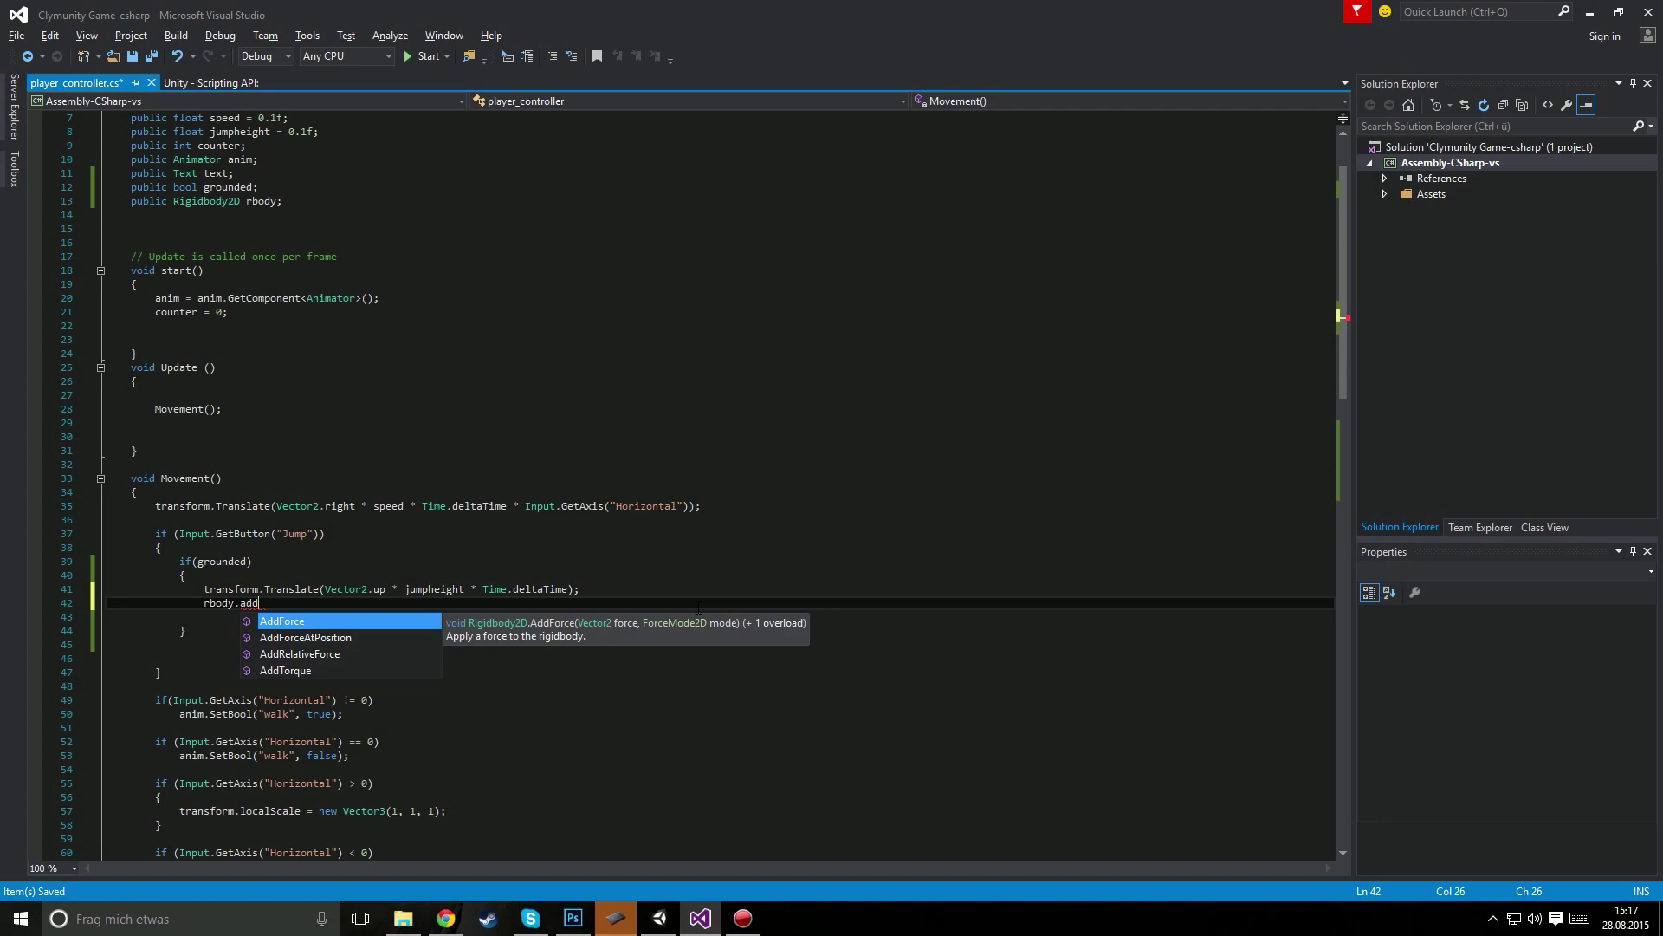
{"action": "key", "text": "Tab"}
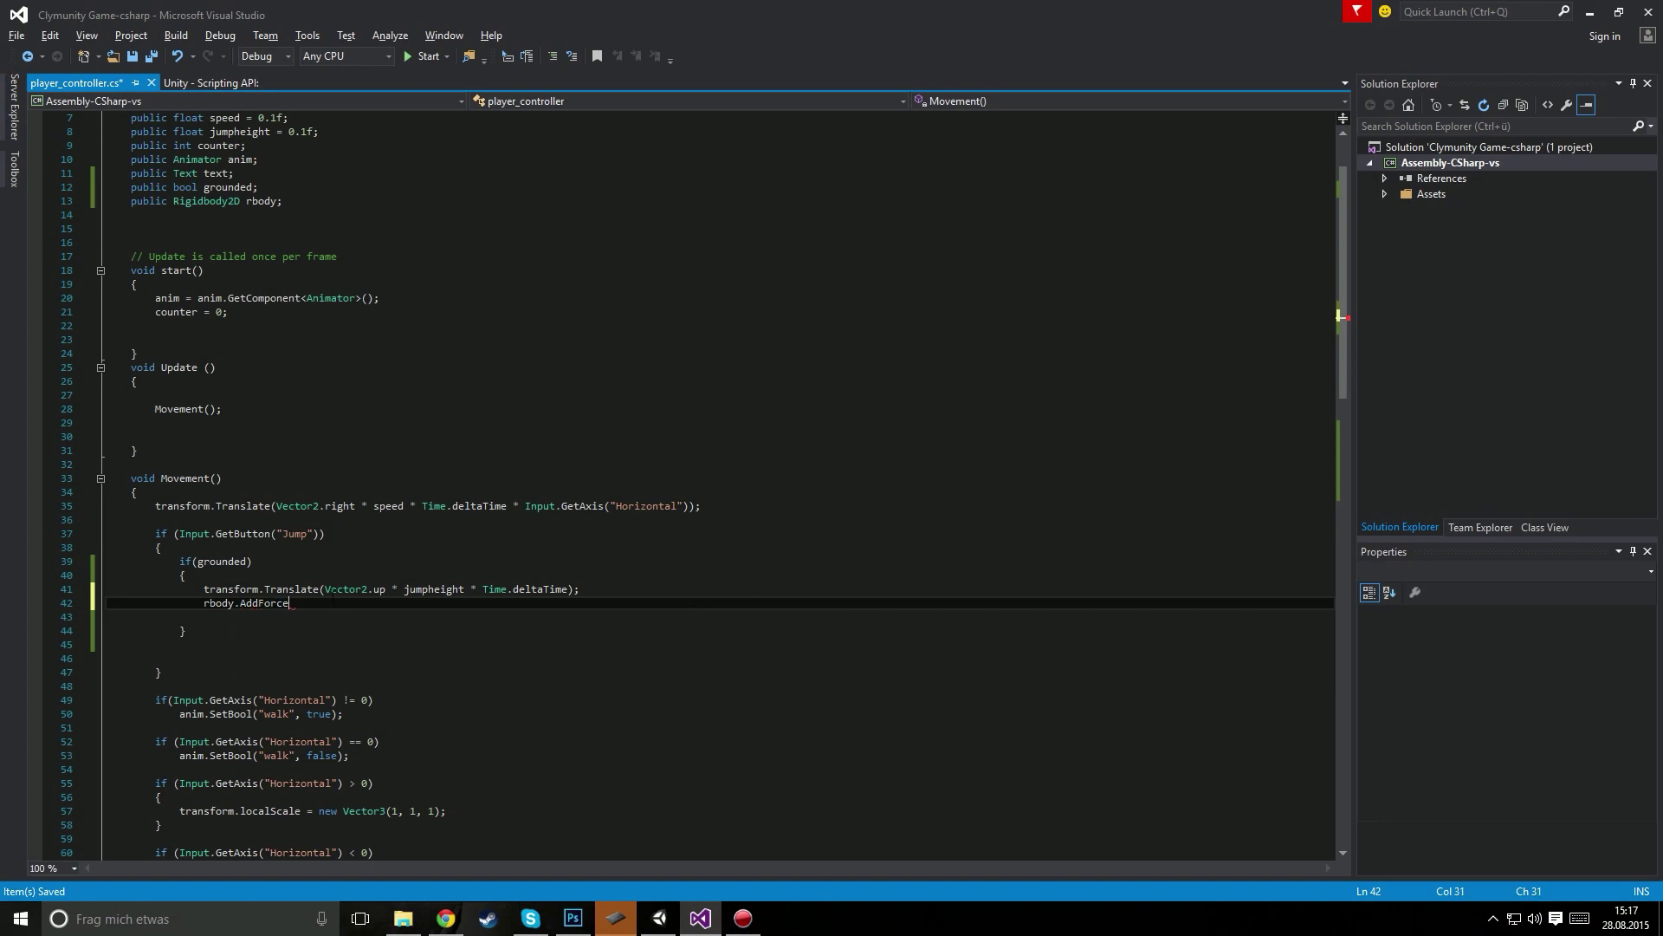
Step: Search the Unity Scripting API documentation for 'ridgitbody2d'
{"action": "left_click", "coordinate": [464, 910]}
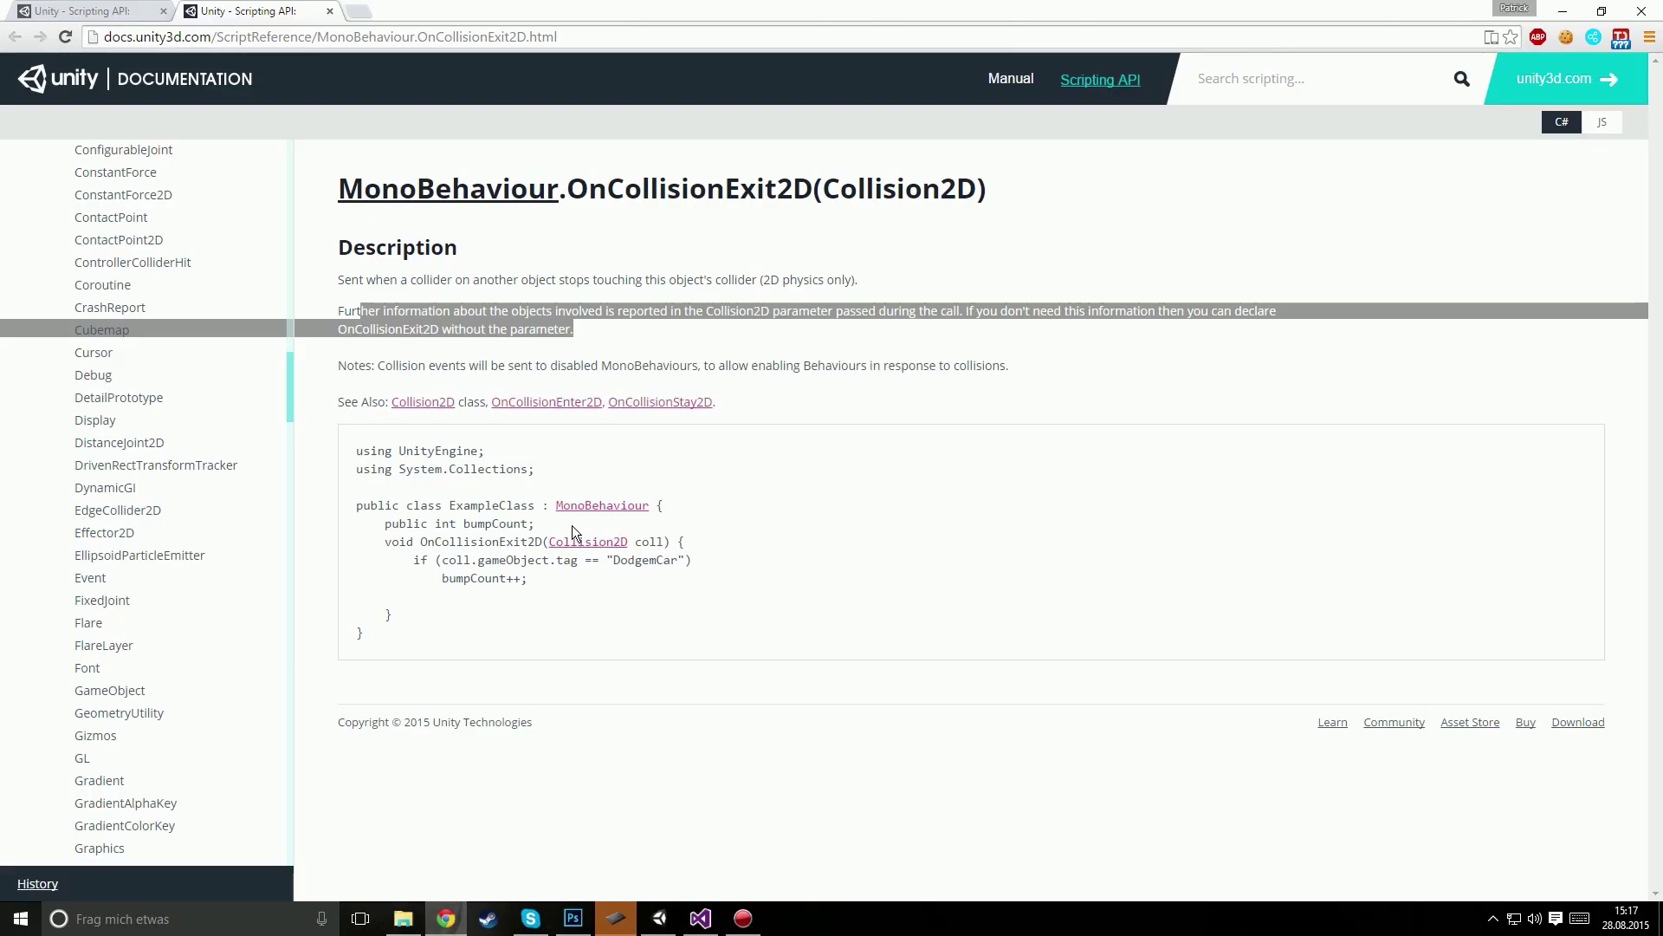
{"action": "left_click", "coordinate": [1216, 94]}
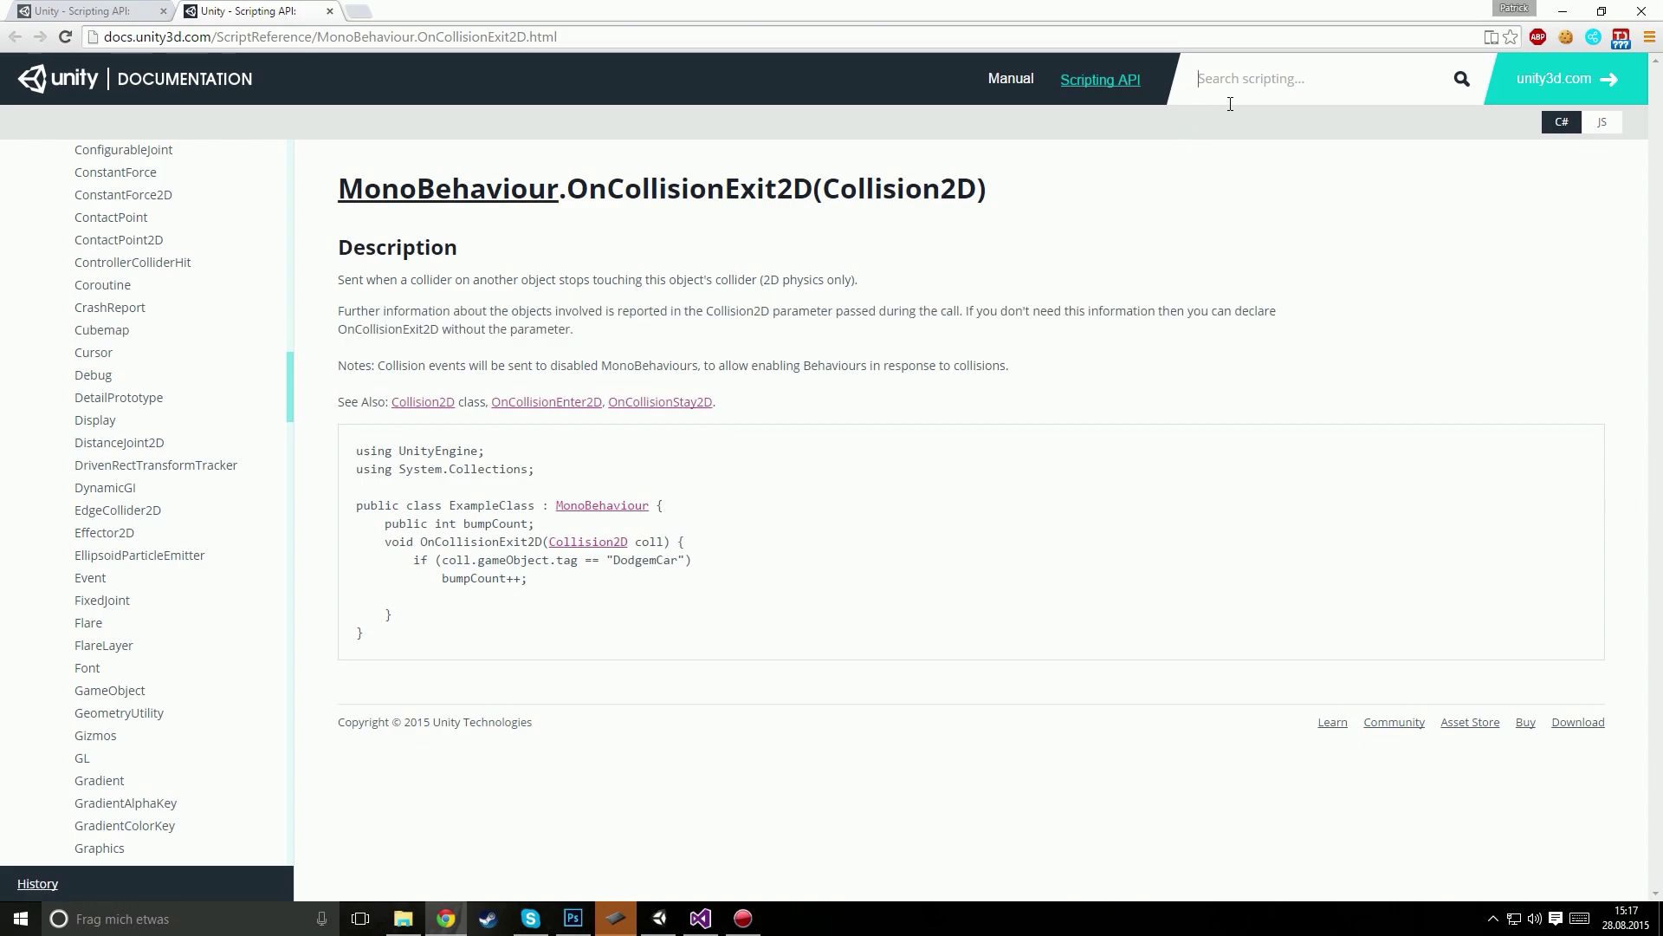
{"action": "type", "text": "r"}
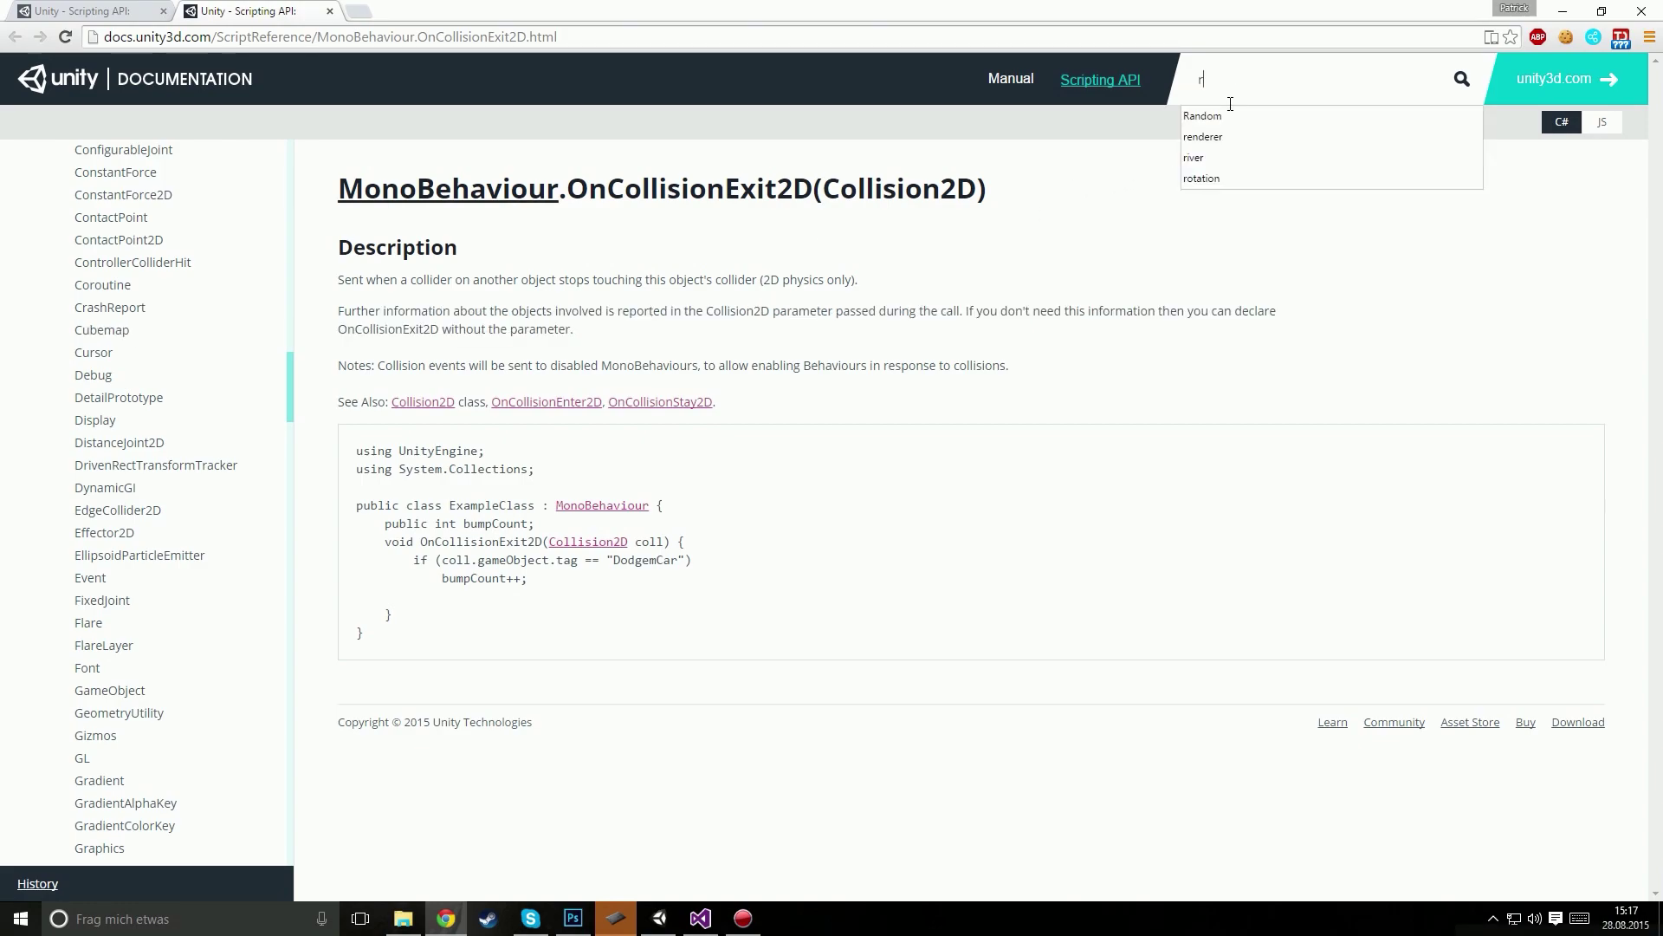
{"action": "type", "text": "idgitbody"}
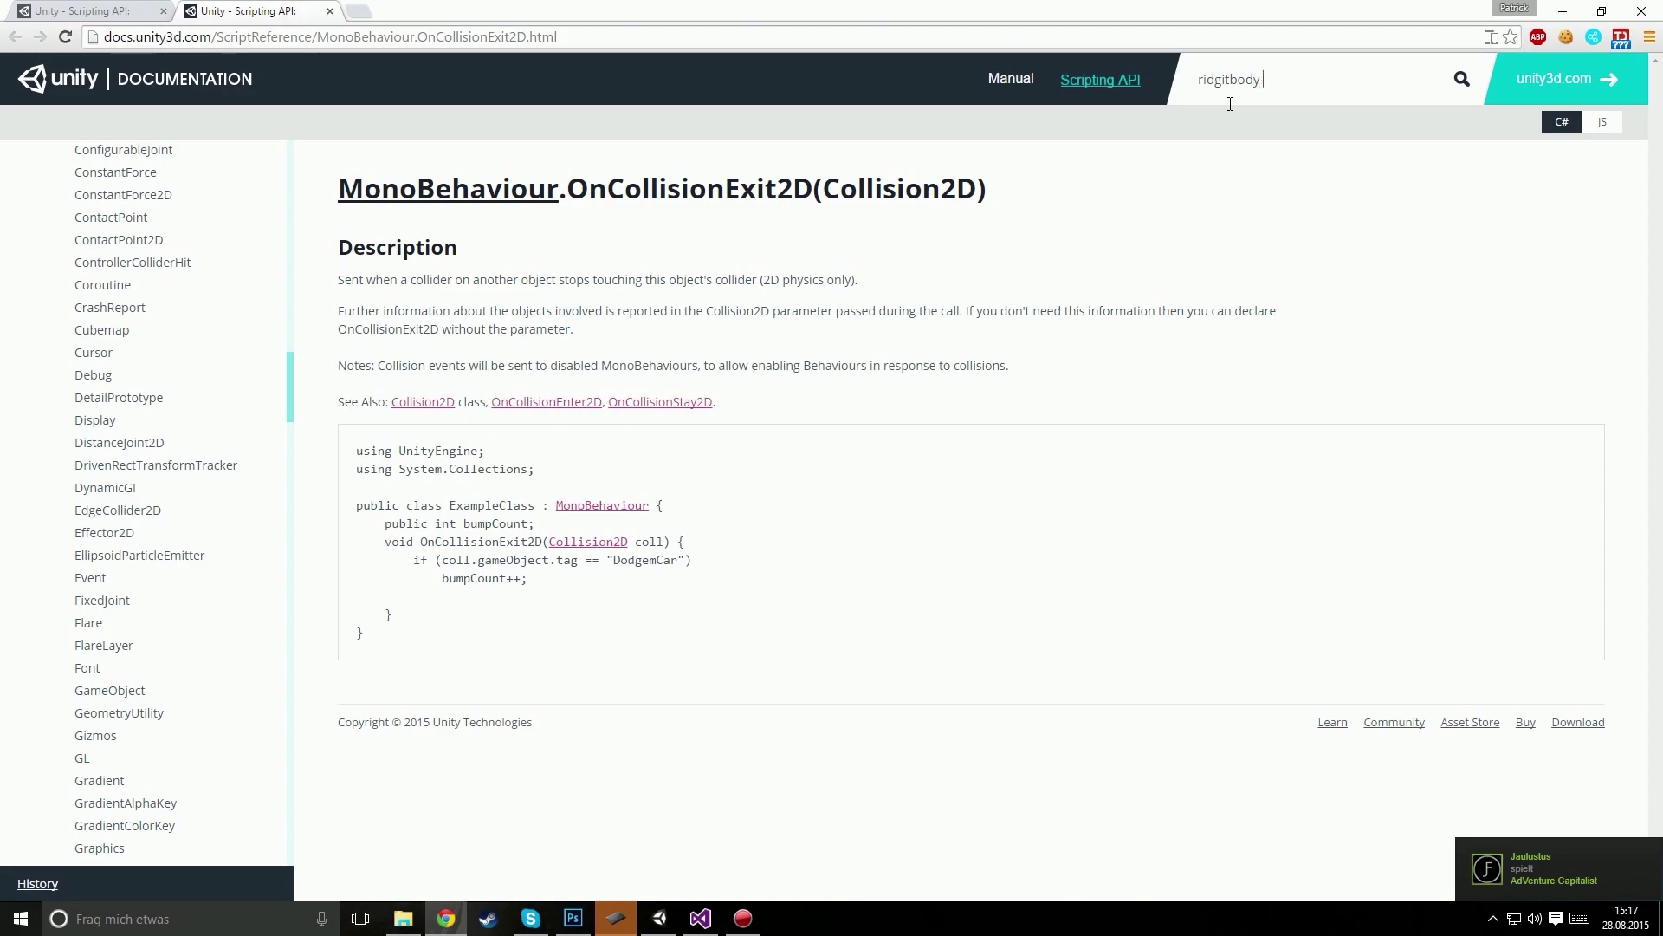
{"action": "type", "text": "2d"}
{"action": "key", "text": "Return"}
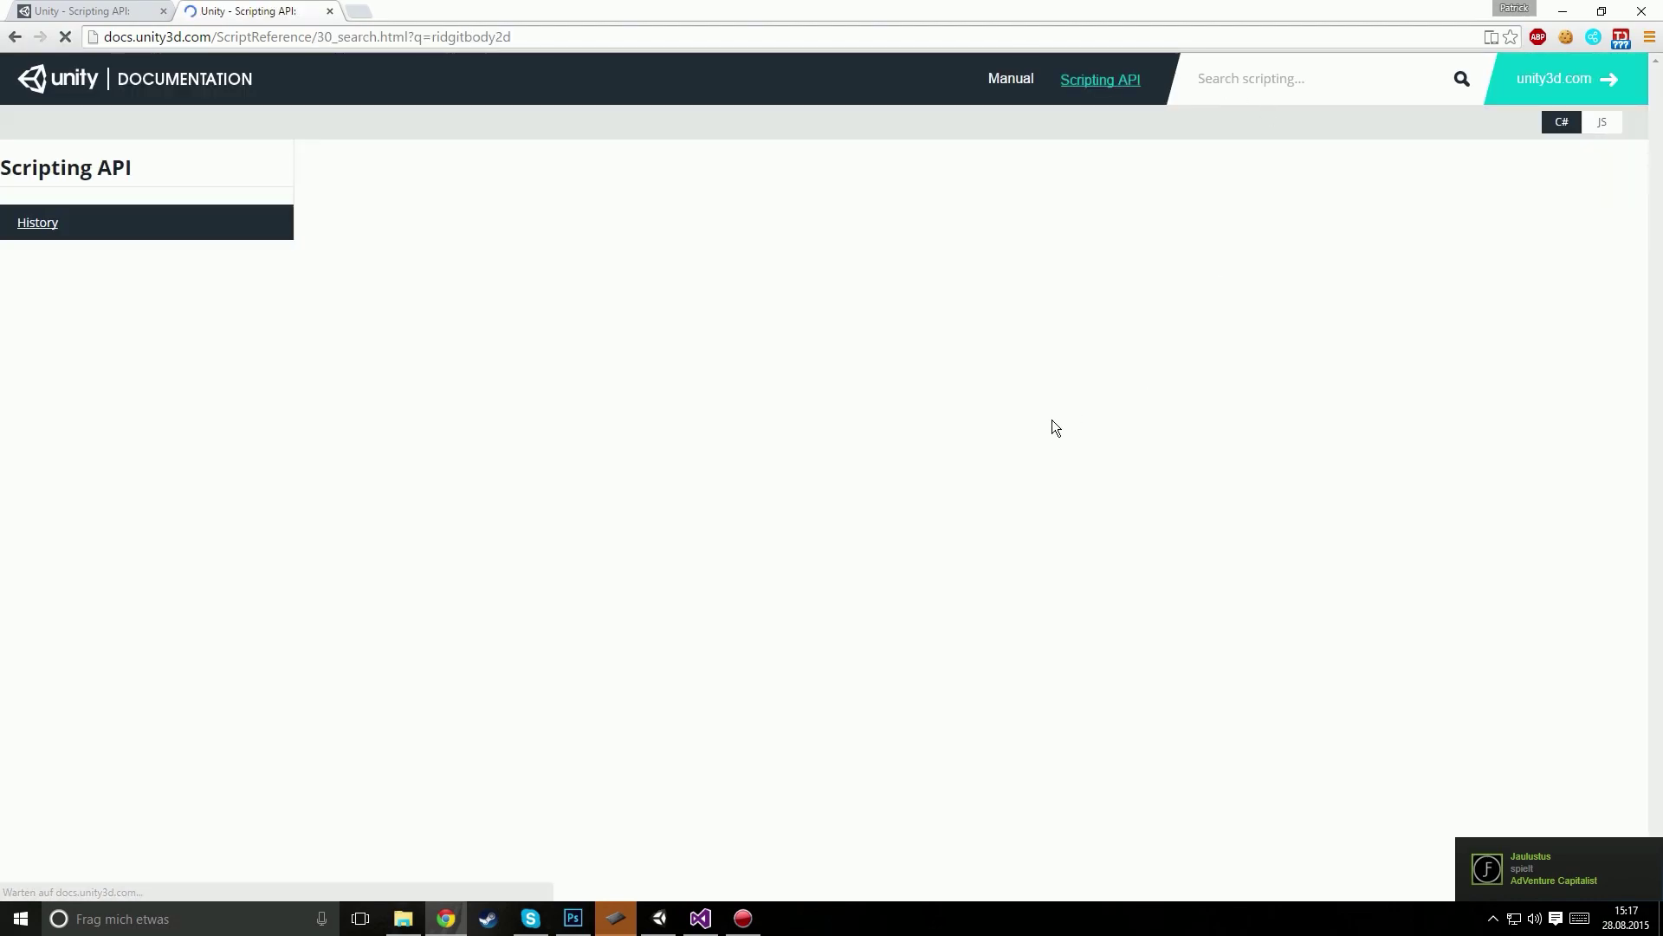
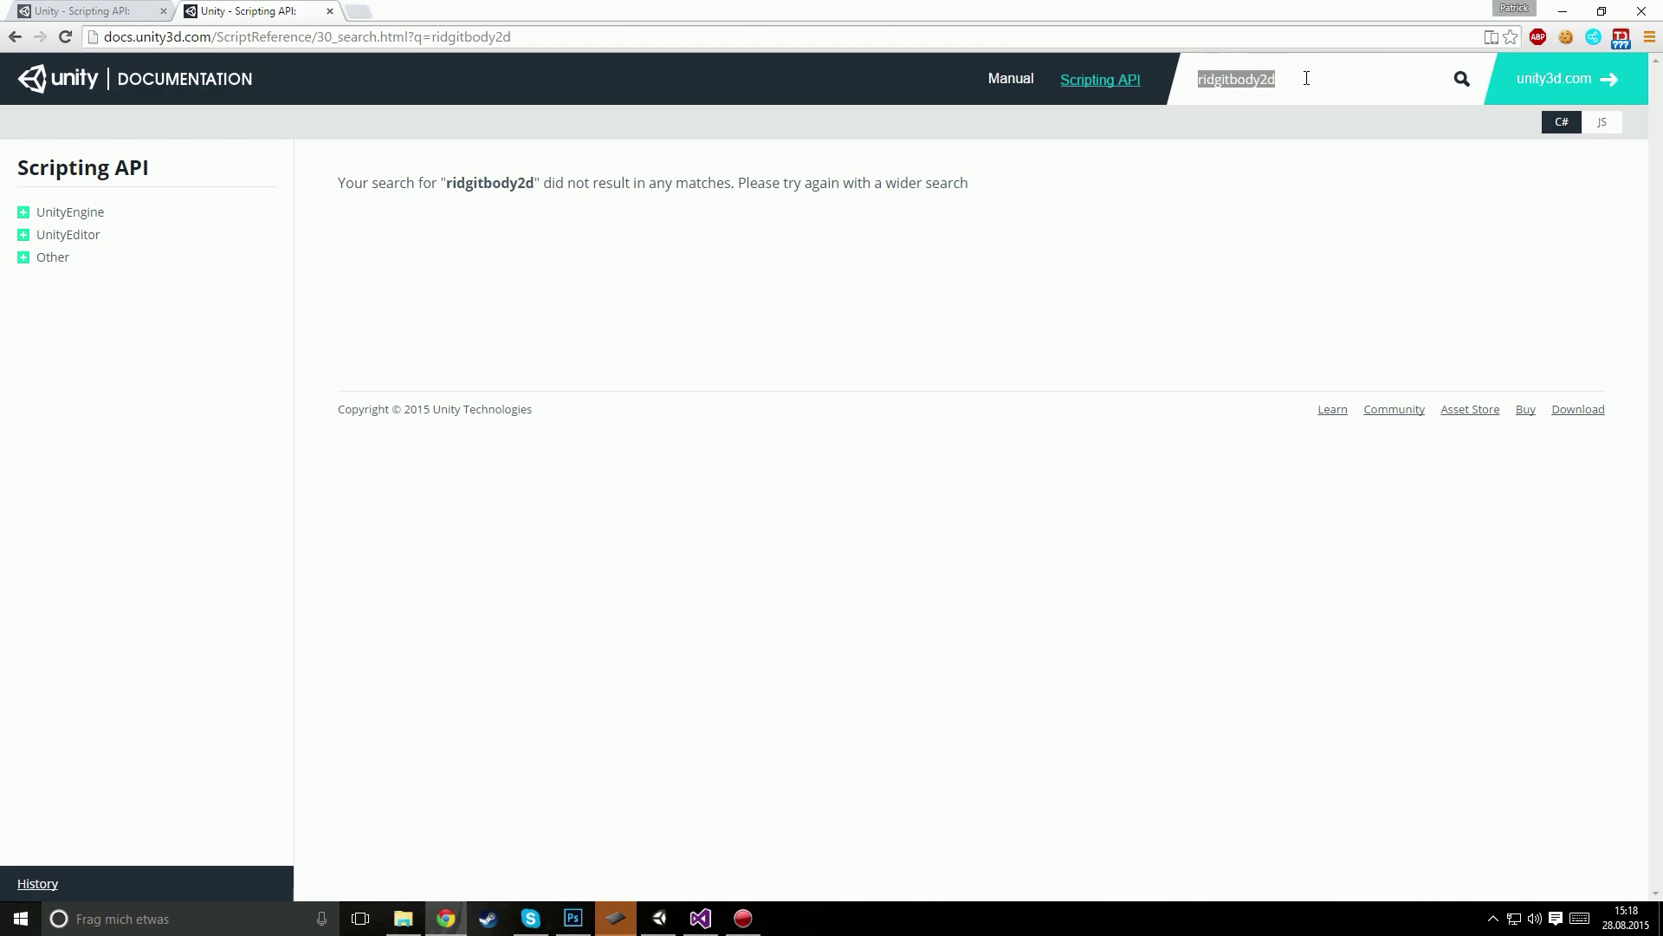
Step: Search the Scripting API for the misspelled term 'Ridgidbody'
{"action": "type", "text": "Rid"}
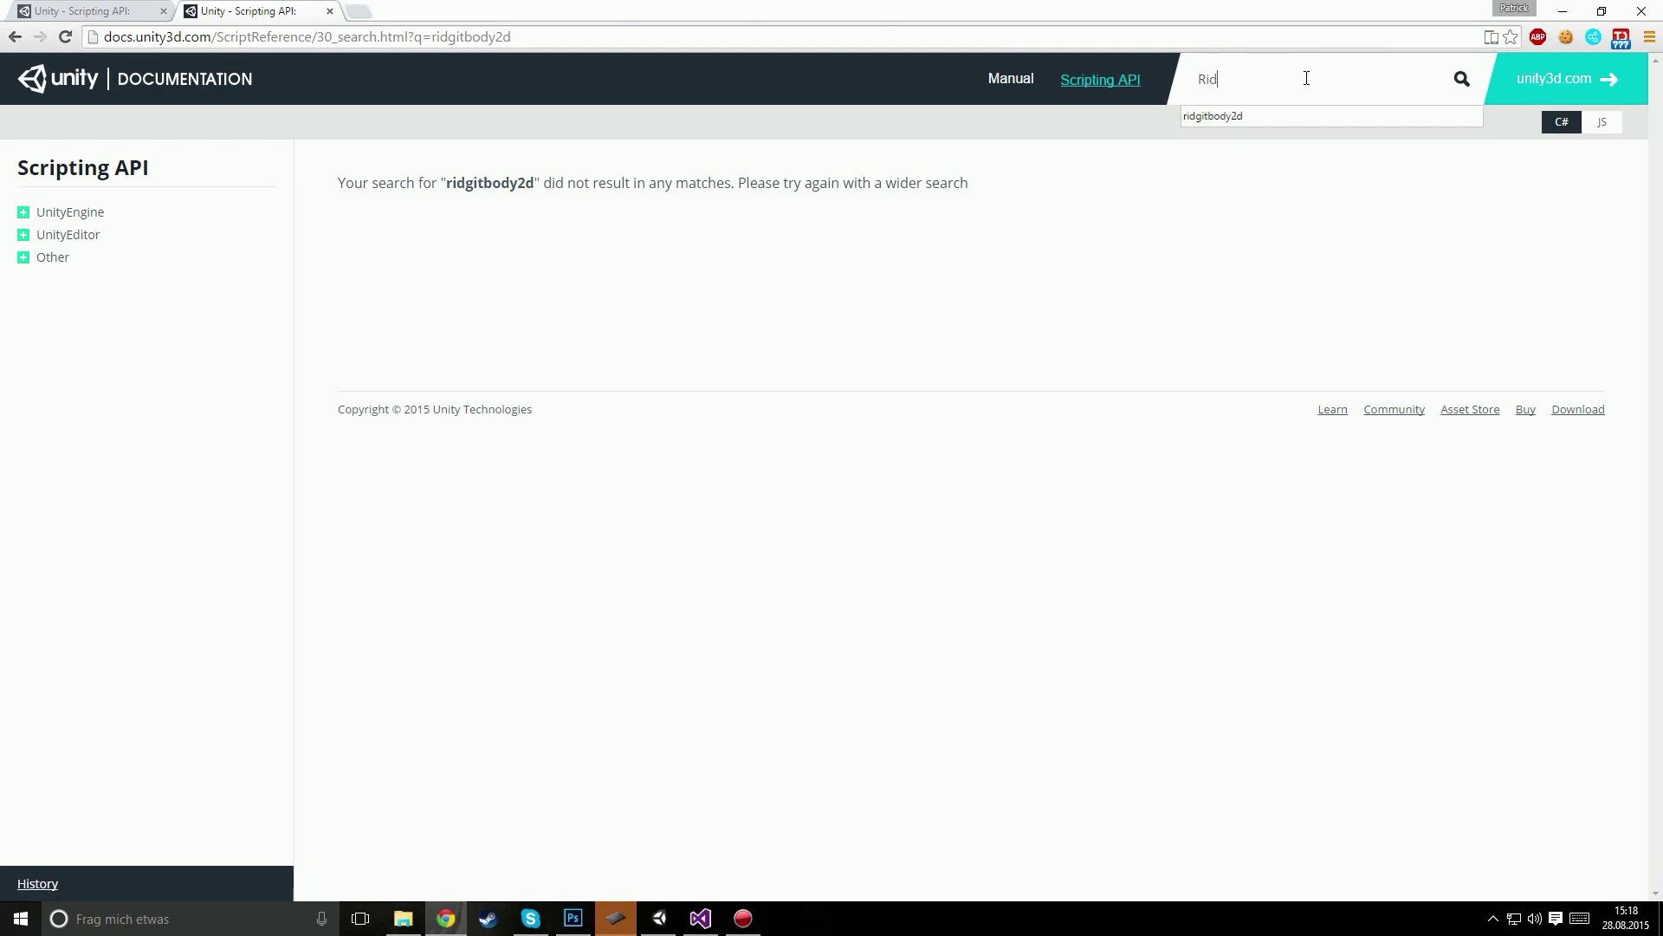
{"action": "type", "text": "getb"}
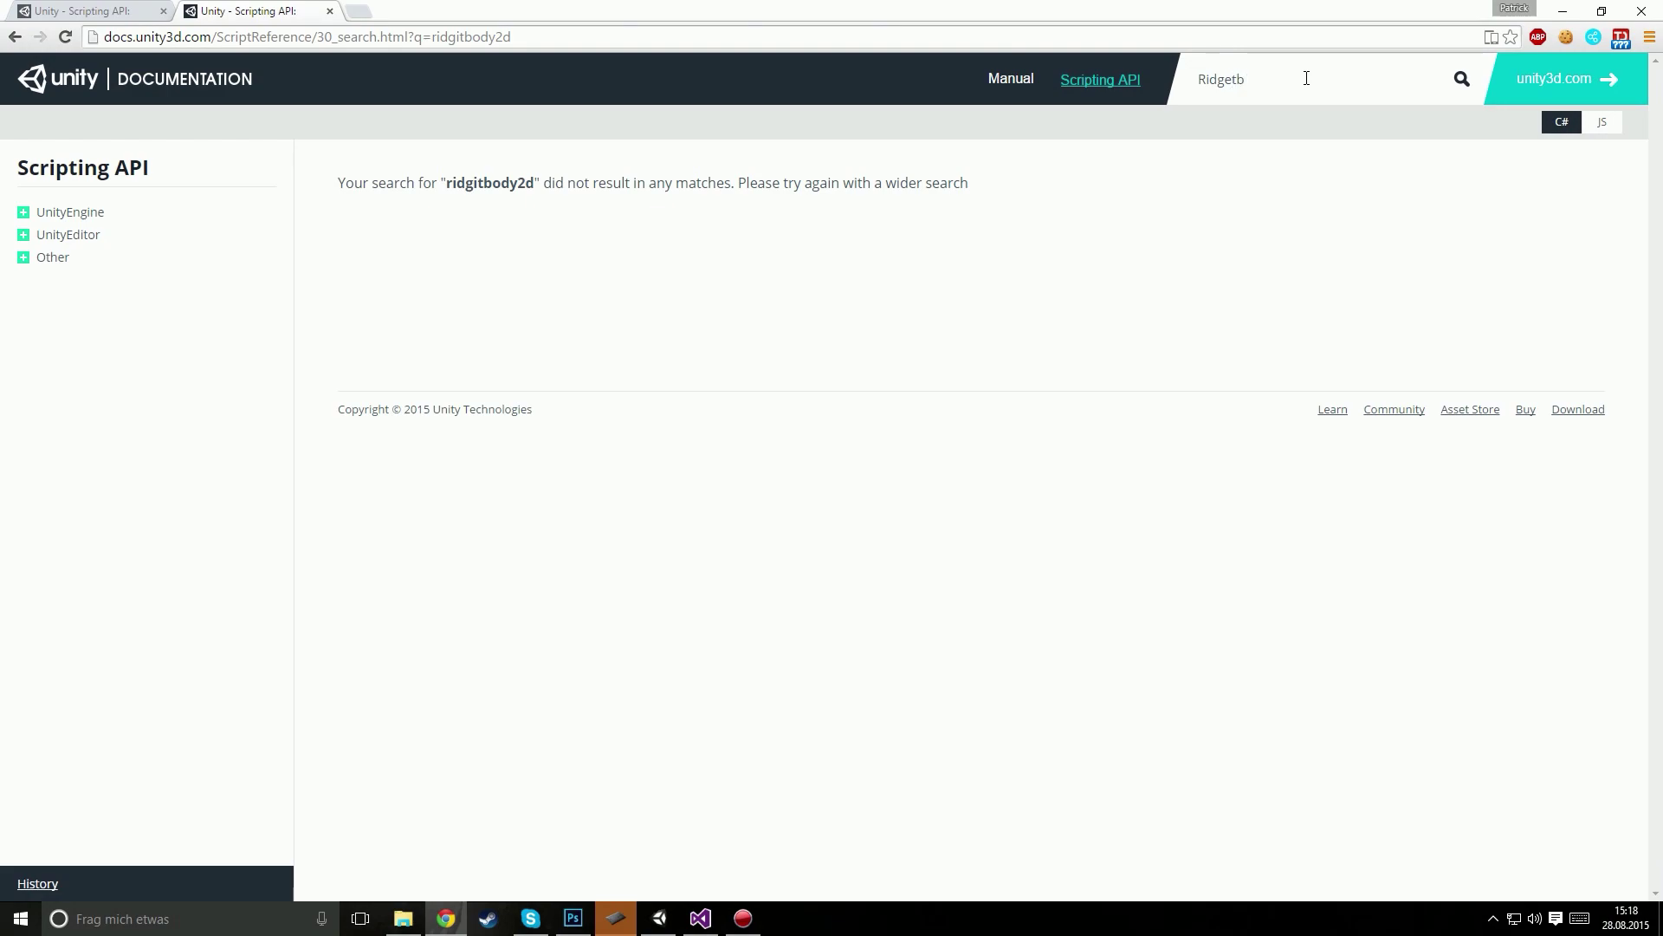
{"action": "left_click", "coordinate": [701, 918]}
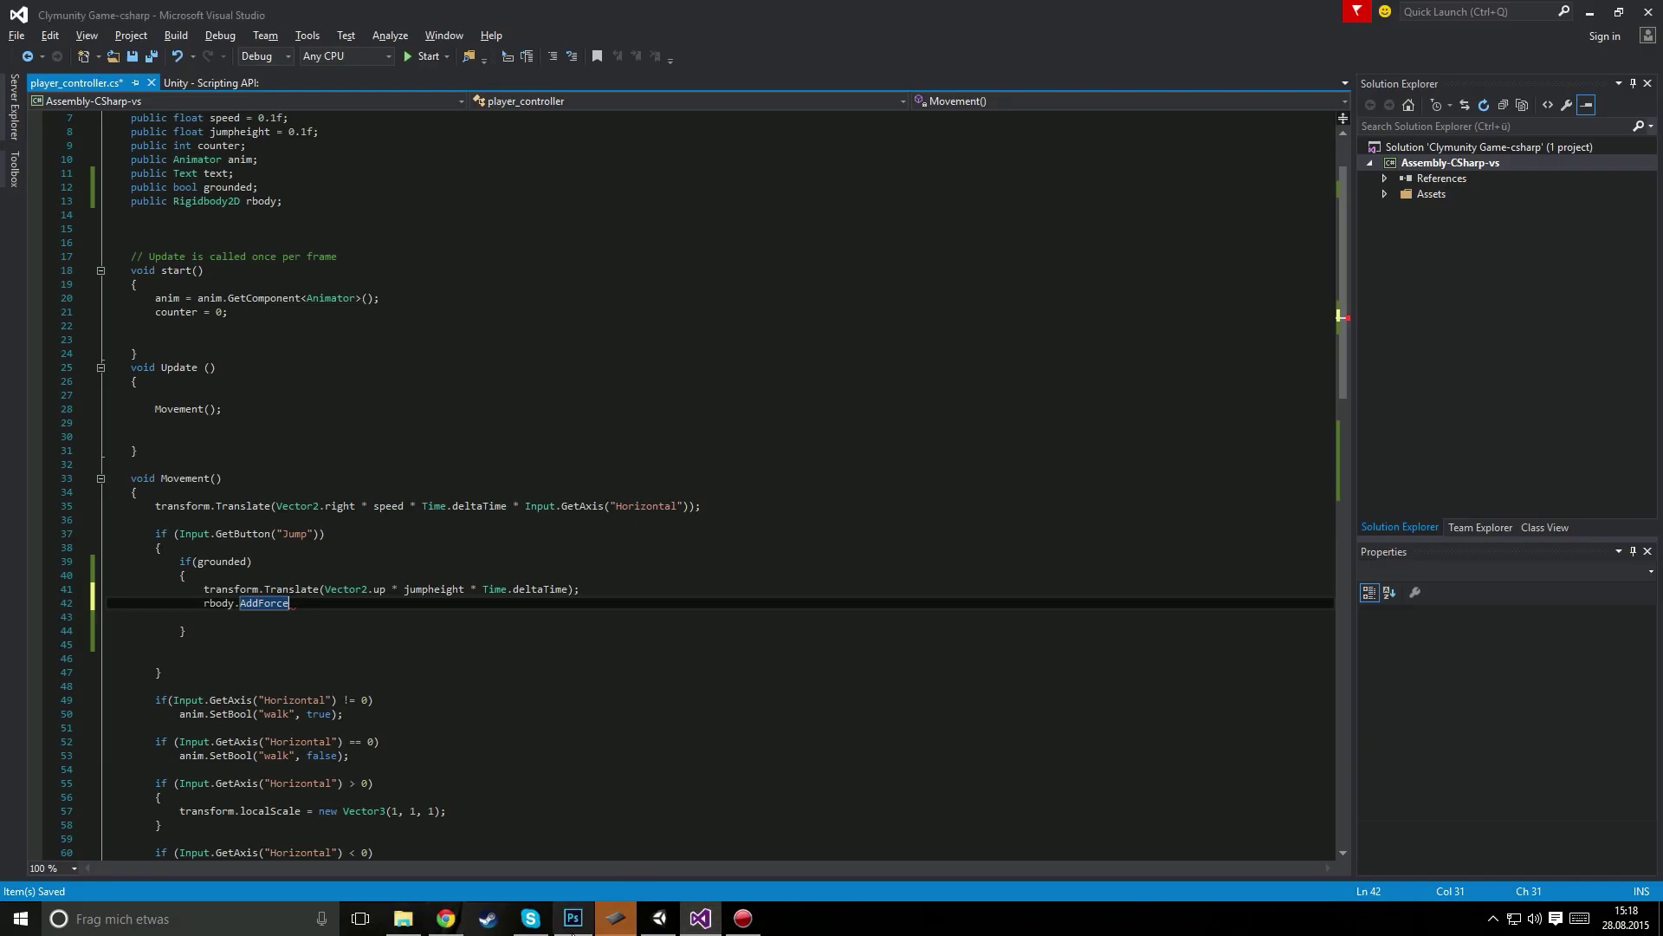
{"action": "left_click", "coordinate": [445, 919]}
{"action": "key", "text": "BackSpace"}
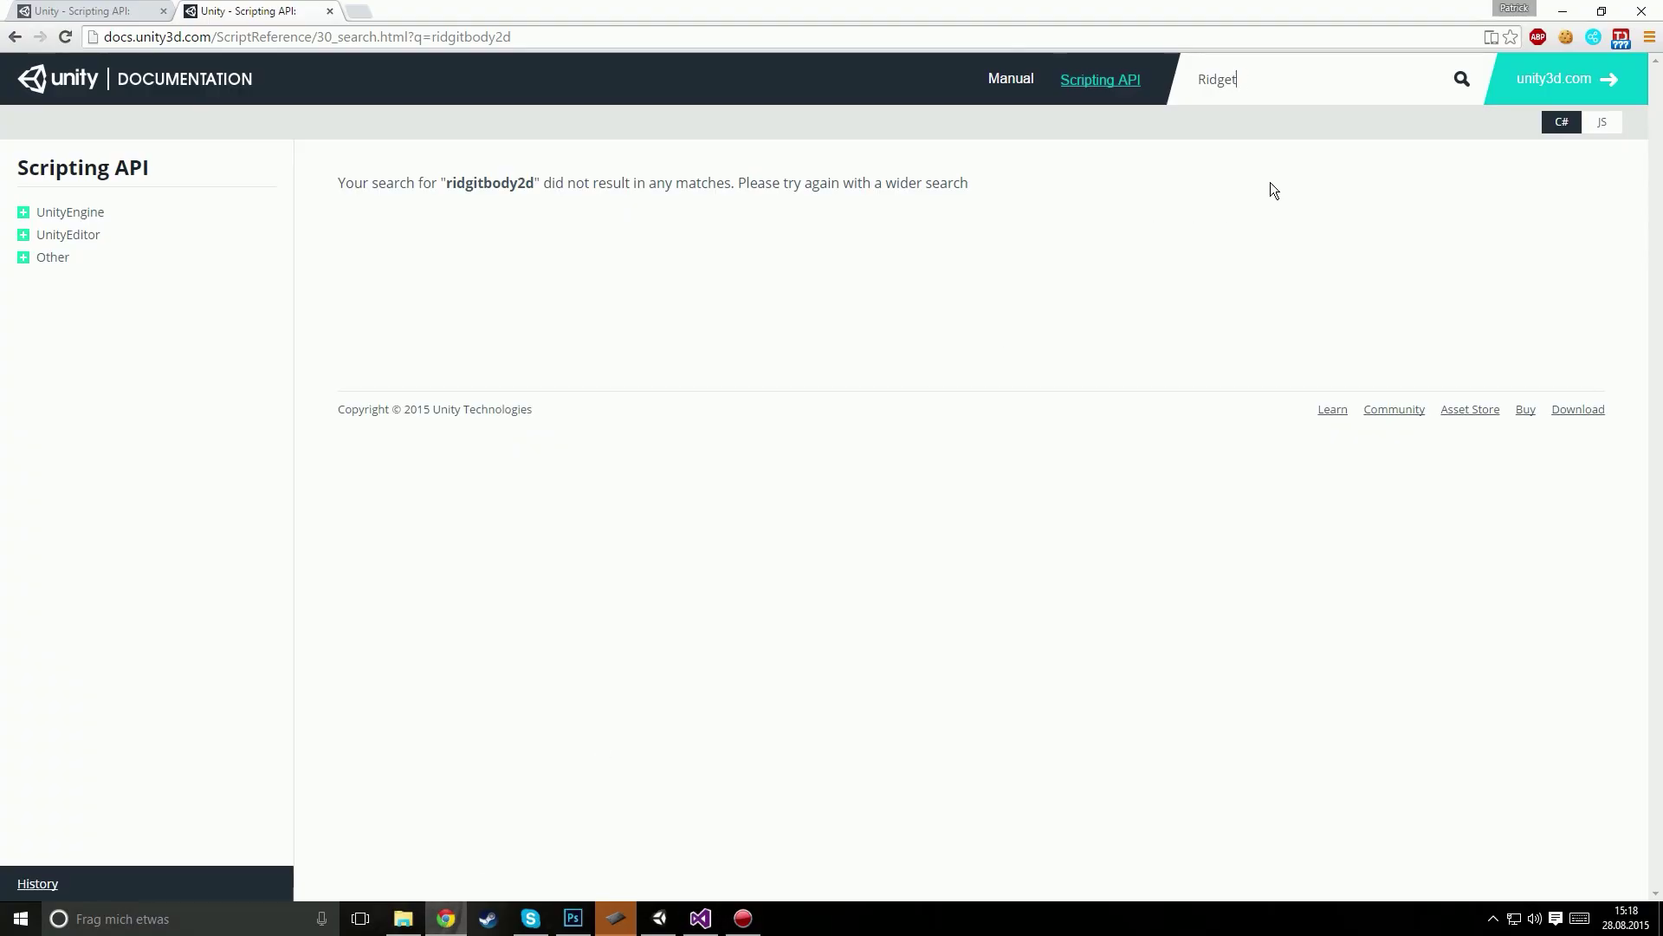
{"action": "key", "text": "BackSpace"}
{"action": "key", "text": "BackSpace"}
{"action": "type", "text": "idbody"}
{"action": "key", "text": "Return"}
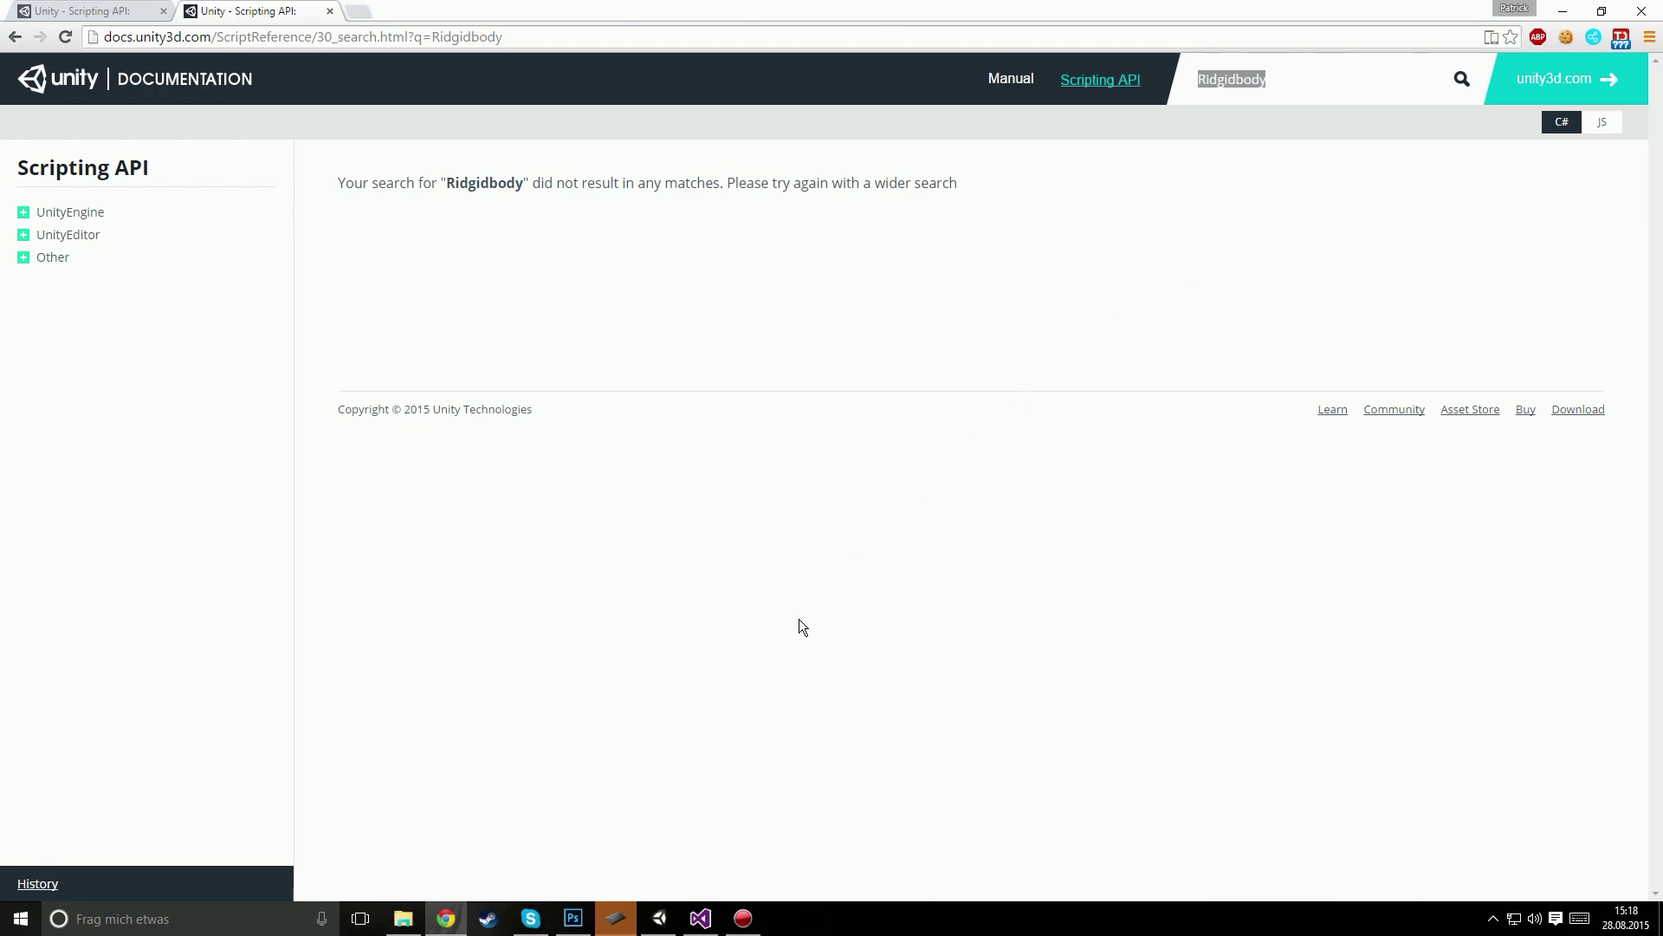
Step: Copy Rigidbody2D from line 13 of the script and search the docs for it
{"action": "left_click", "coordinate": [700, 918]}
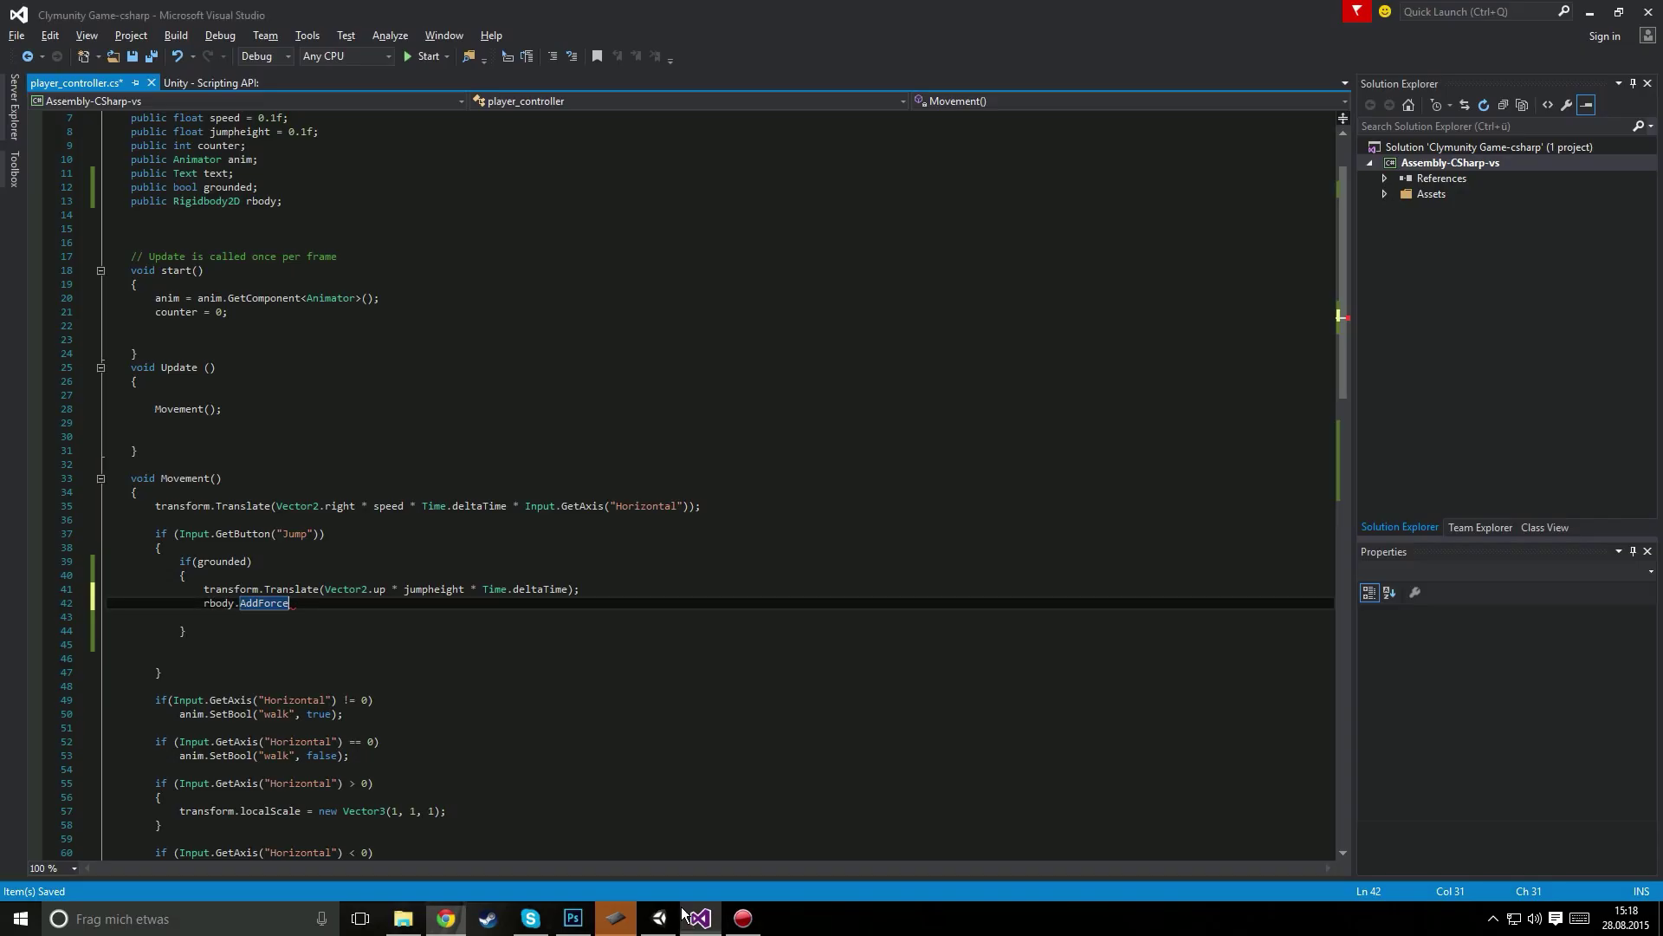
{"action": "left_click", "coordinate": [240, 201]}
{"action": "left_click", "coordinate": [174, 201], "text": "shift"}
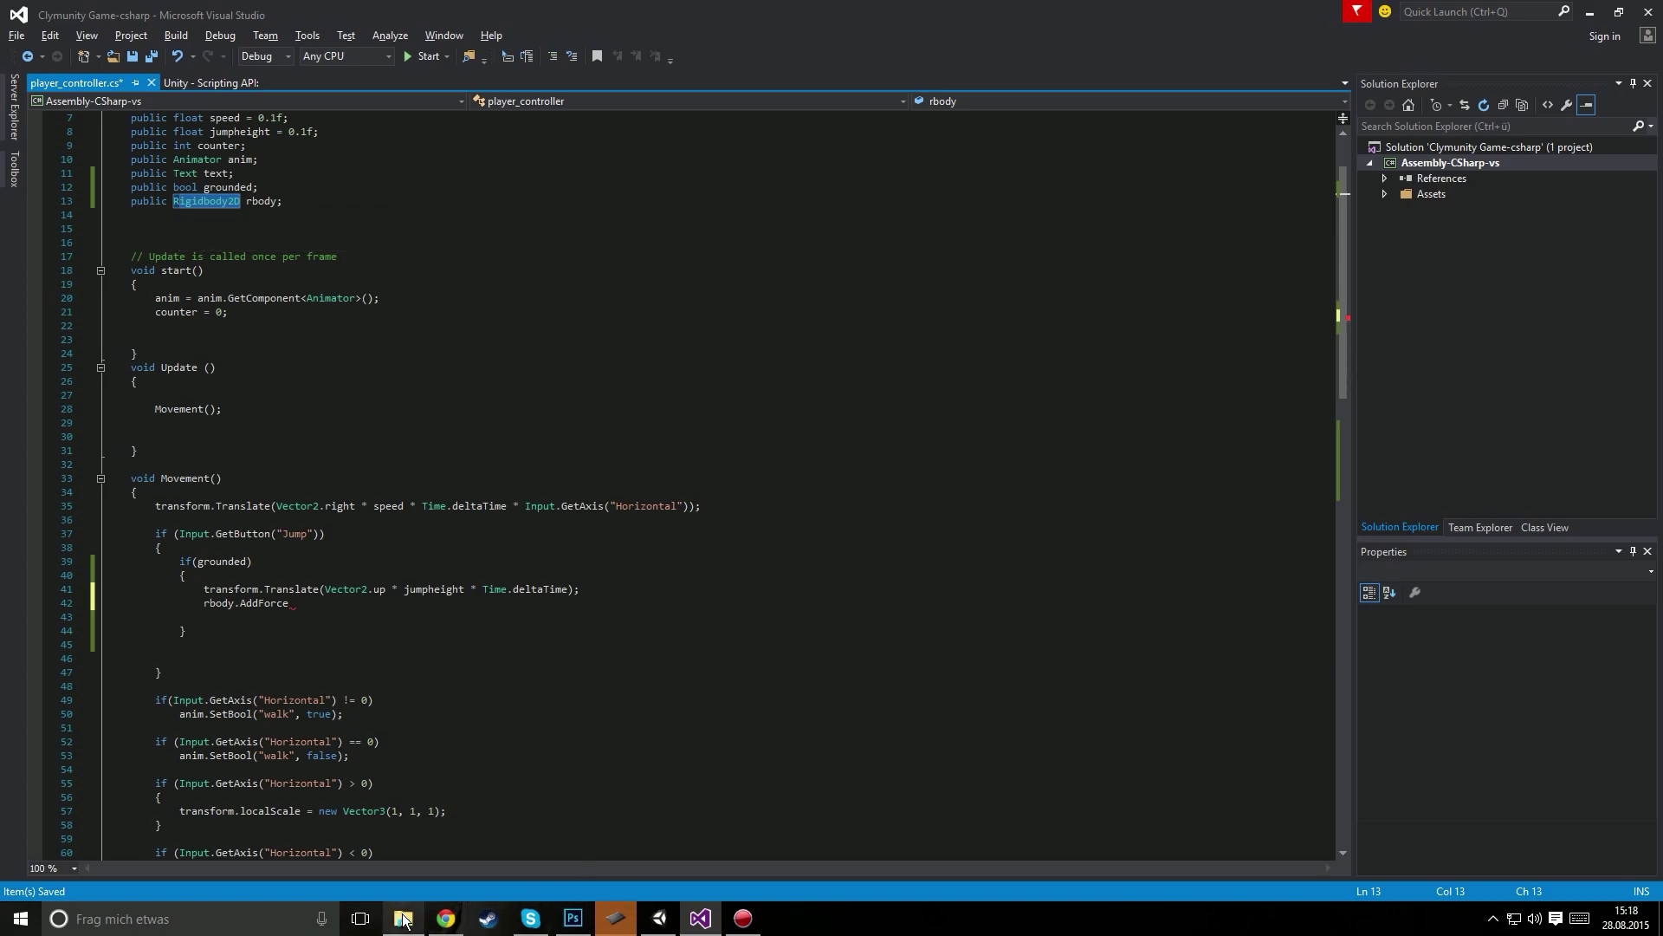
{"action": "left_click", "coordinate": [445, 918]}
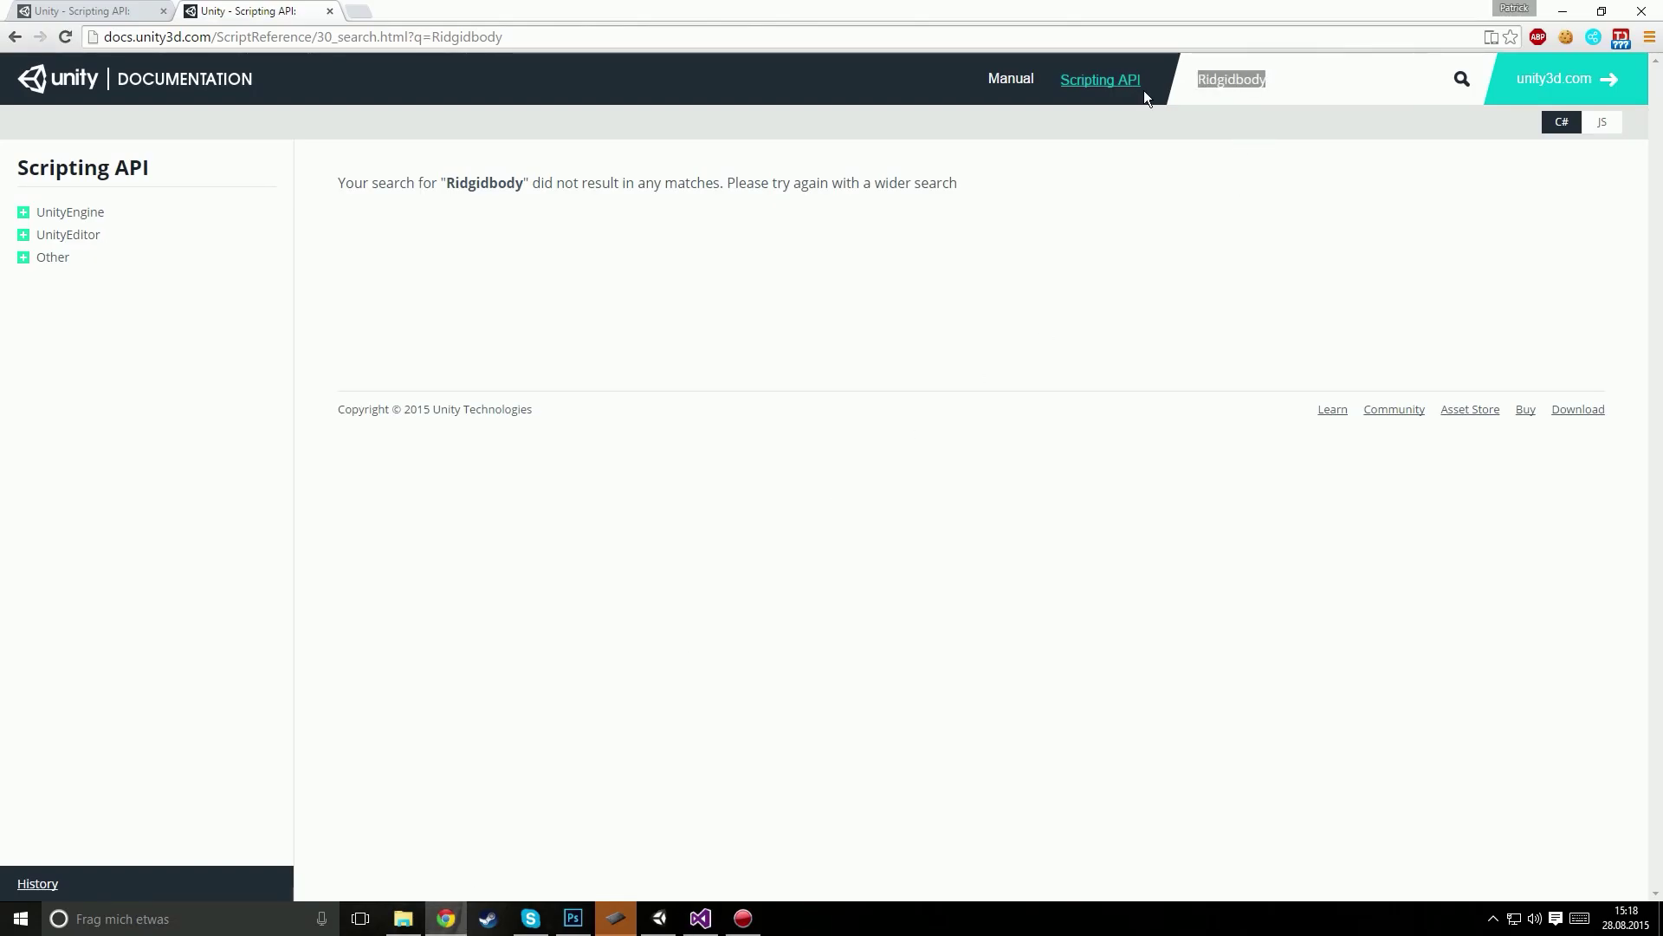
{"action": "type", "text": "igidbody2D"}
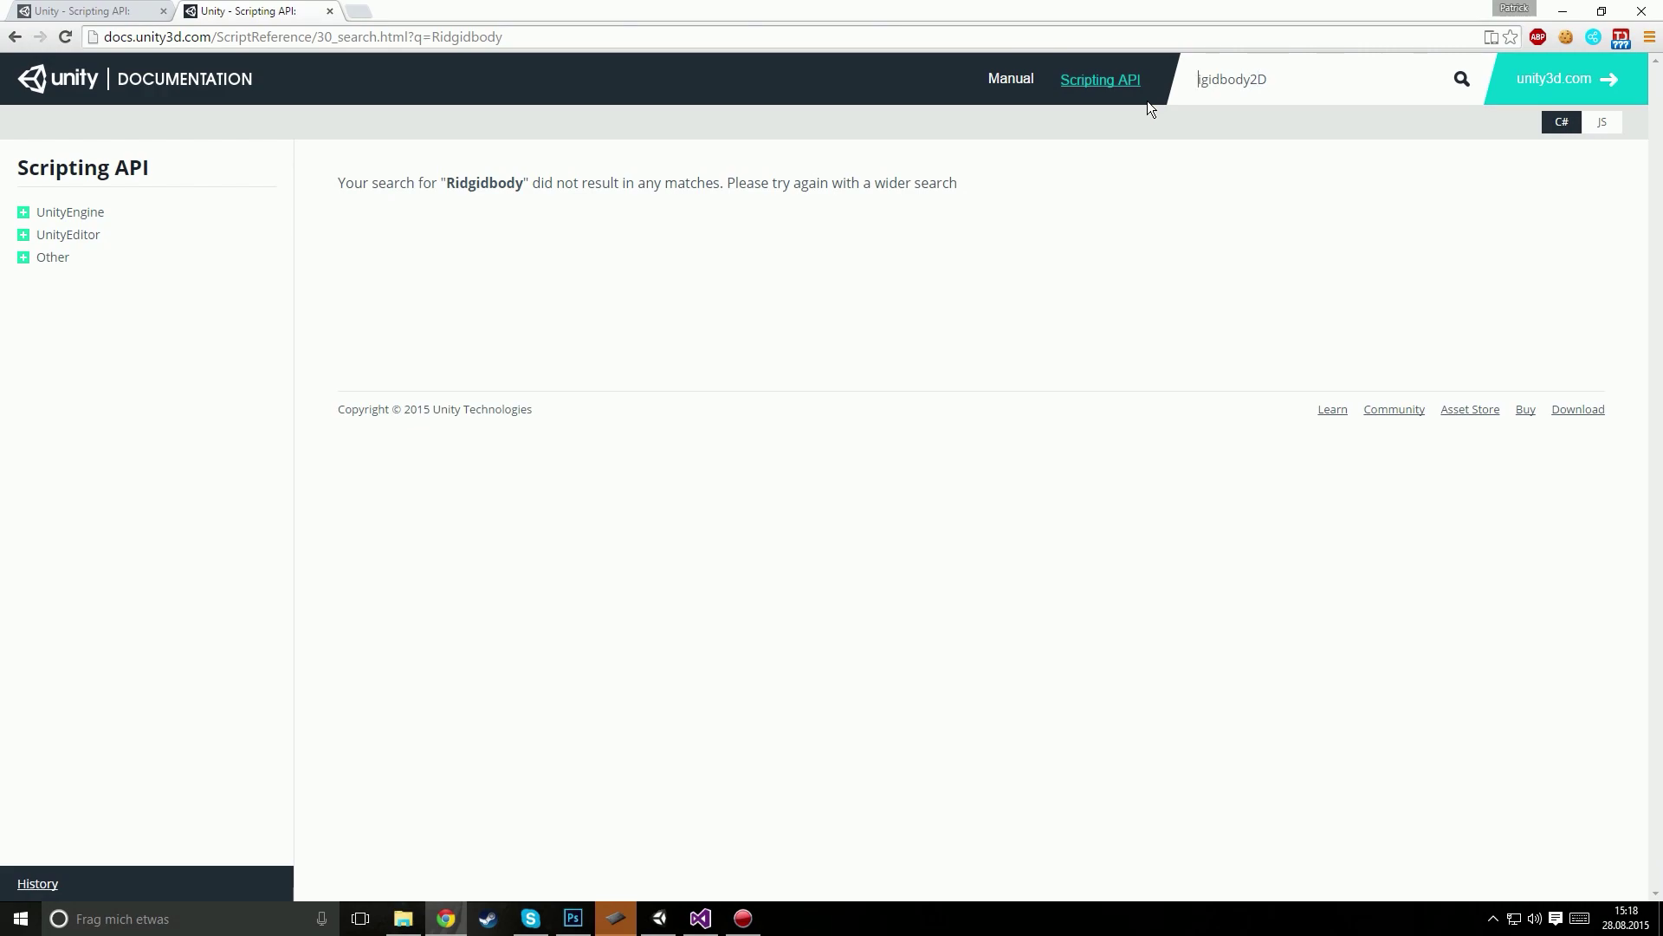
{"action": "type", "text": "Ri"}
{"action": "key", "text": "Return"}
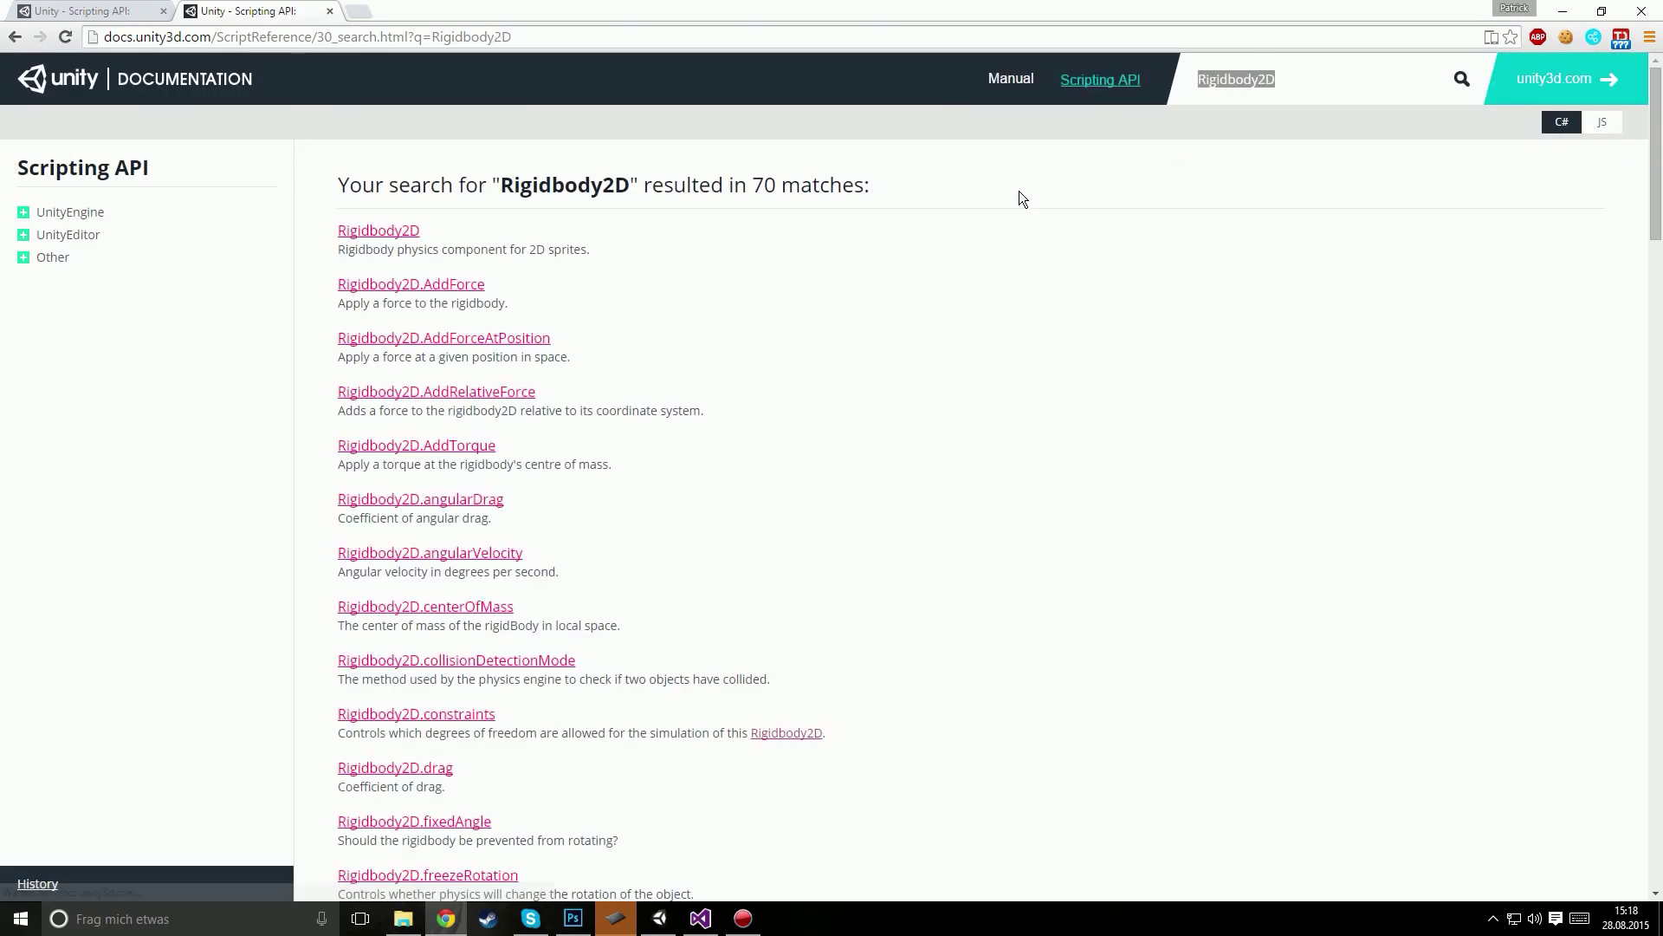
Step: Read the Rigidbody2D.AddForce page on X and Y force components, then return to the script
{"action": "left_click", "coordinate": [425, 284]}
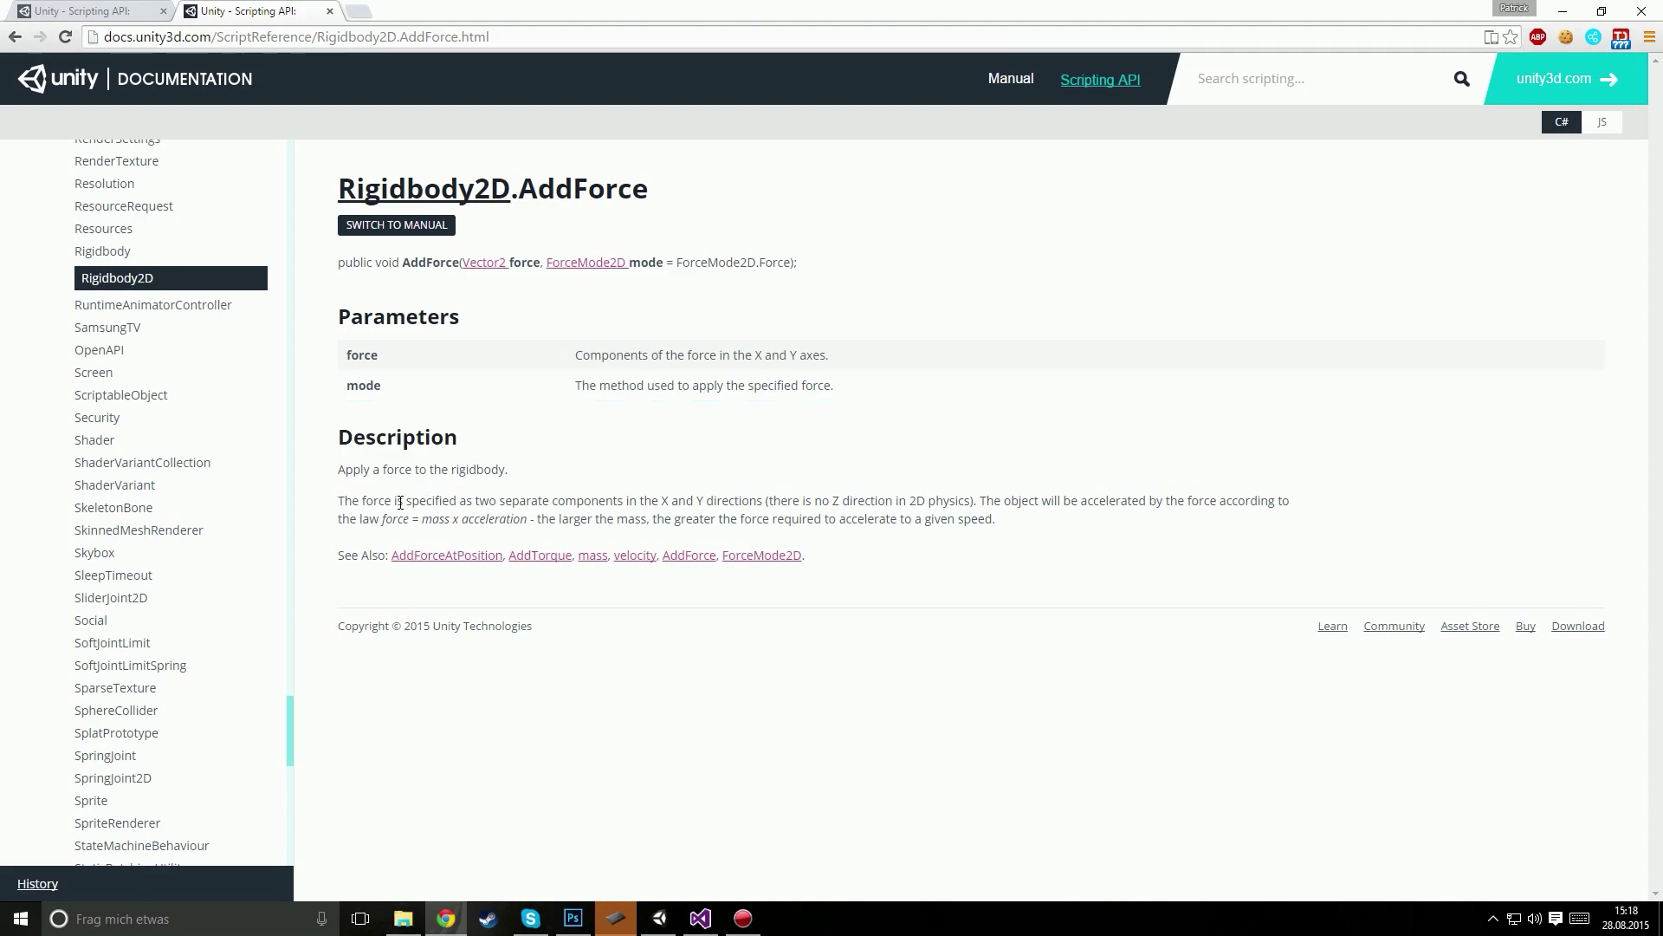
{"action": "left_click_drag", "start_coordinate": [400, 502], "coordinate": [443, 502]}
{"action": "left_click_drag", "start_coordinate": [551, 501], "coordinate": [692, 501]}
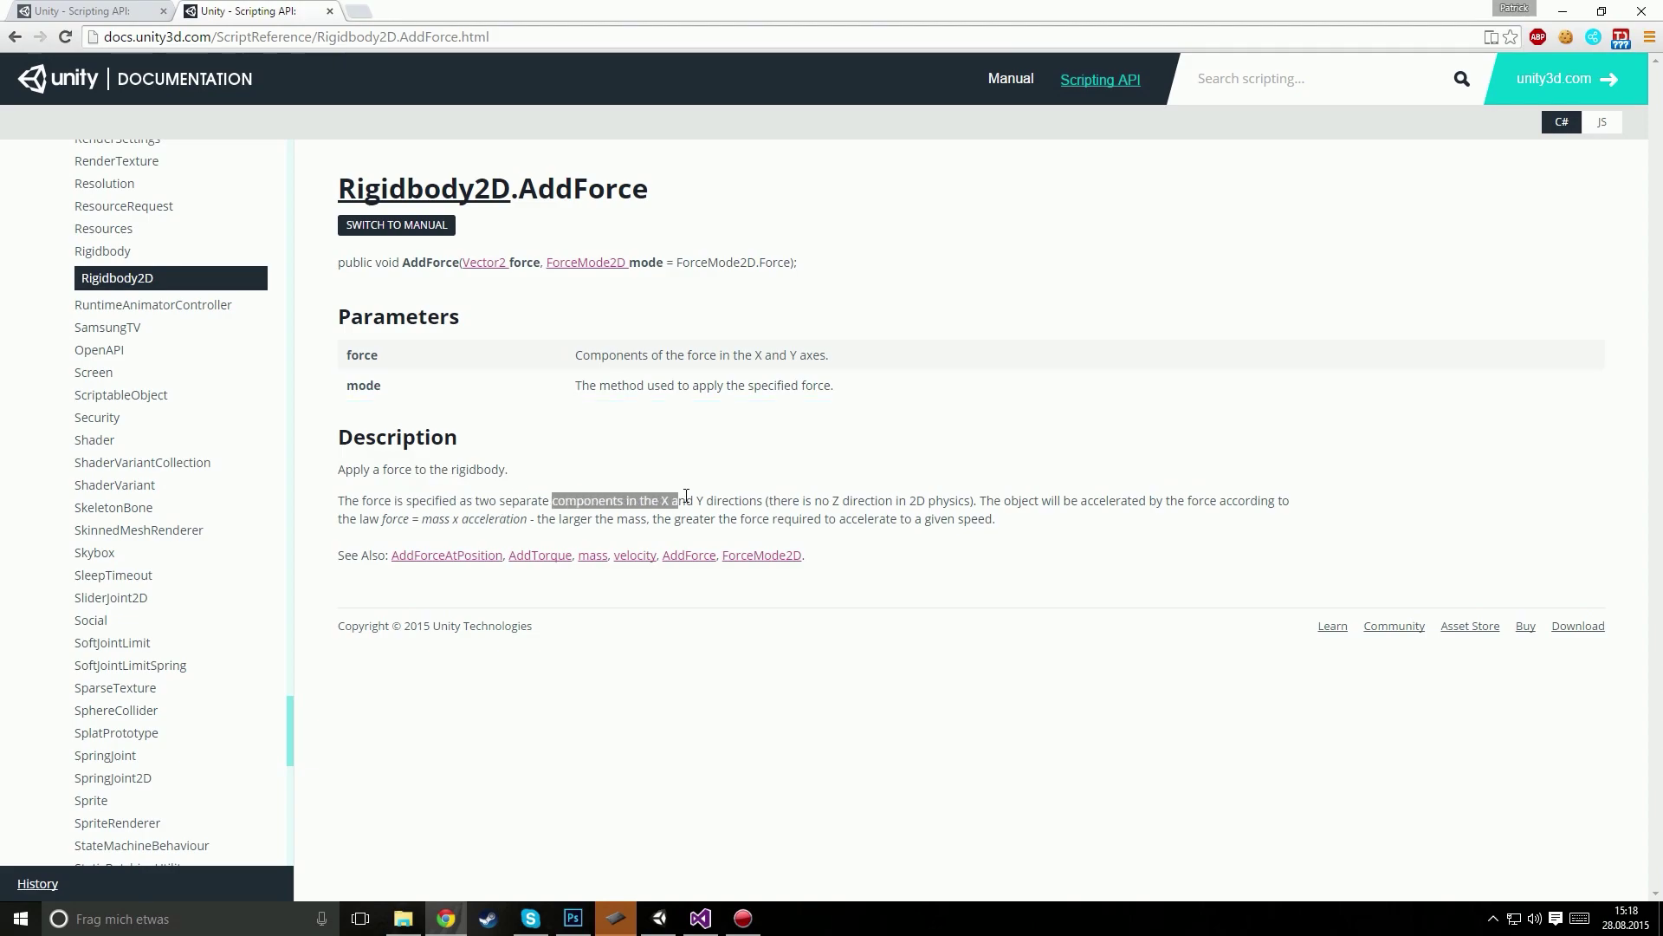
{"action": "left_click", "coordinate": [451, 508]}
{"action": "left_click_drag", "start_coordinate": [432, 501], "coordinate": [972, 500]}
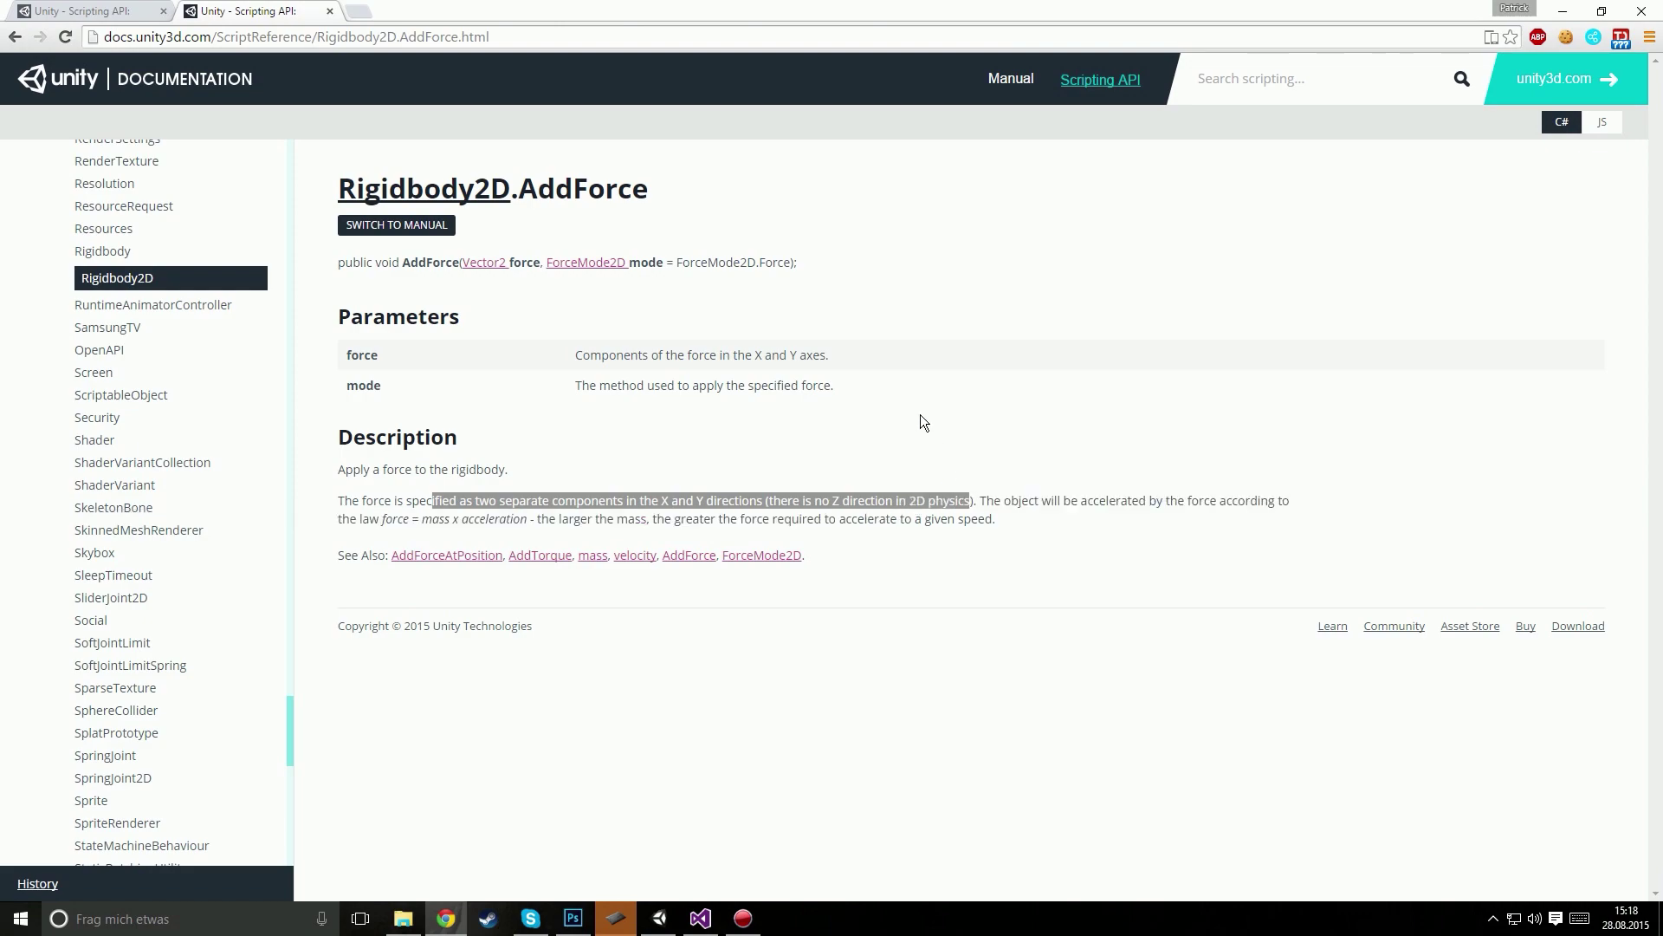
{"action": "left_click_drag", "start_coordinate": [823, 339], "coordinate": [732, 355]}
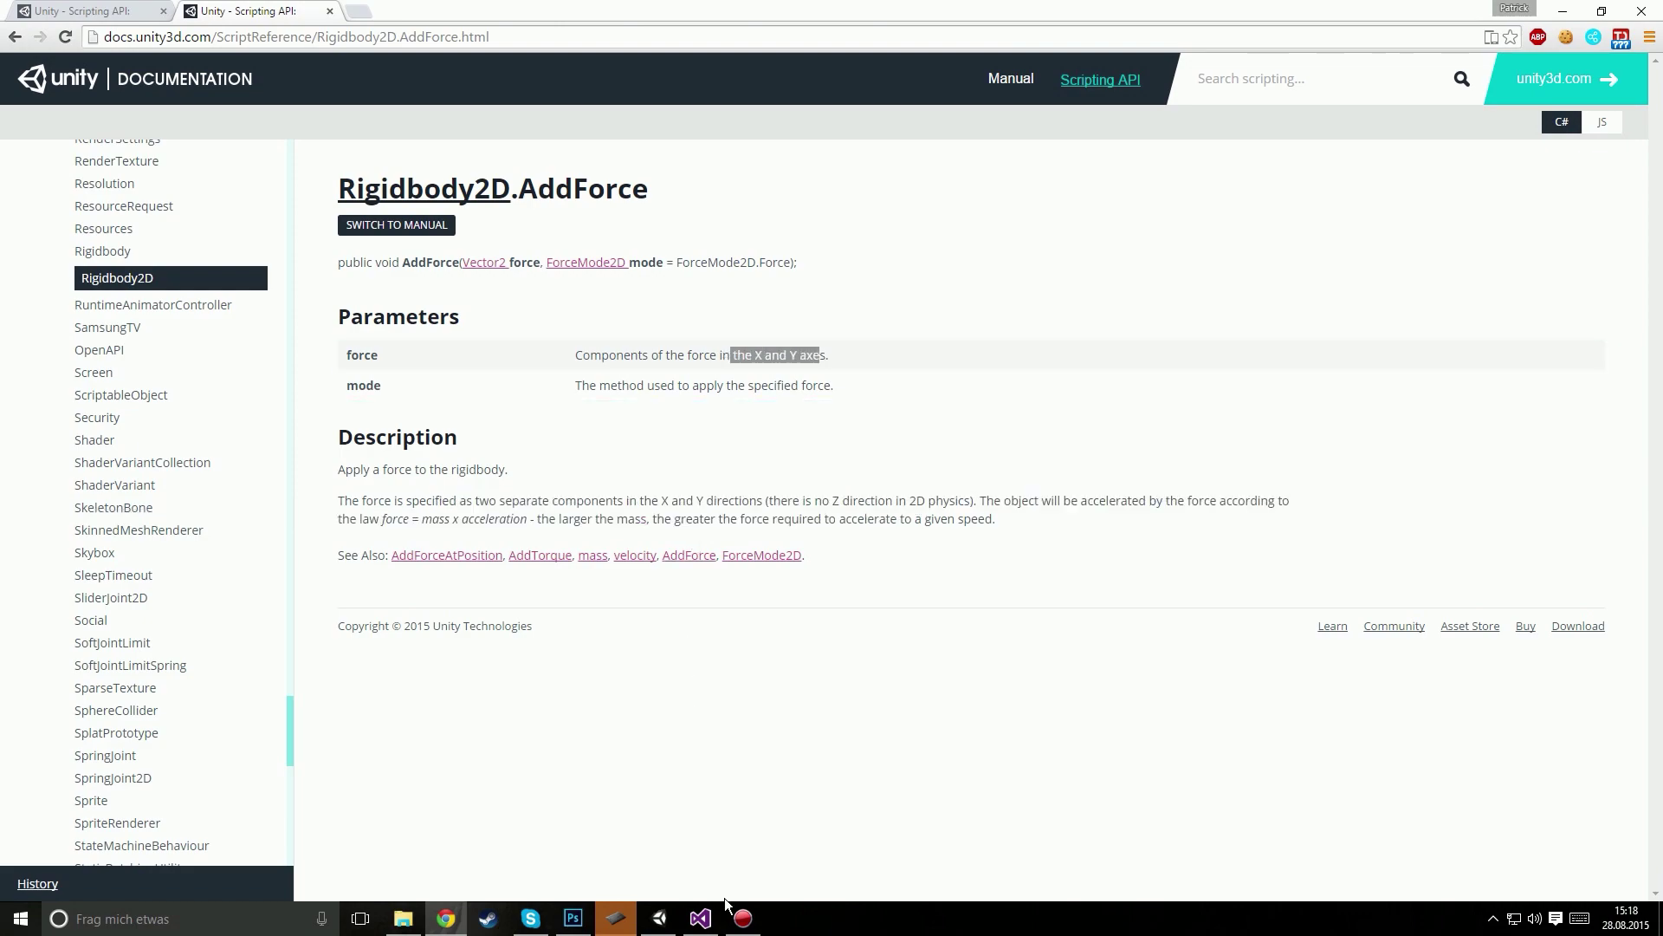
{"action": "left_click", "coordinate": [702, 917]}
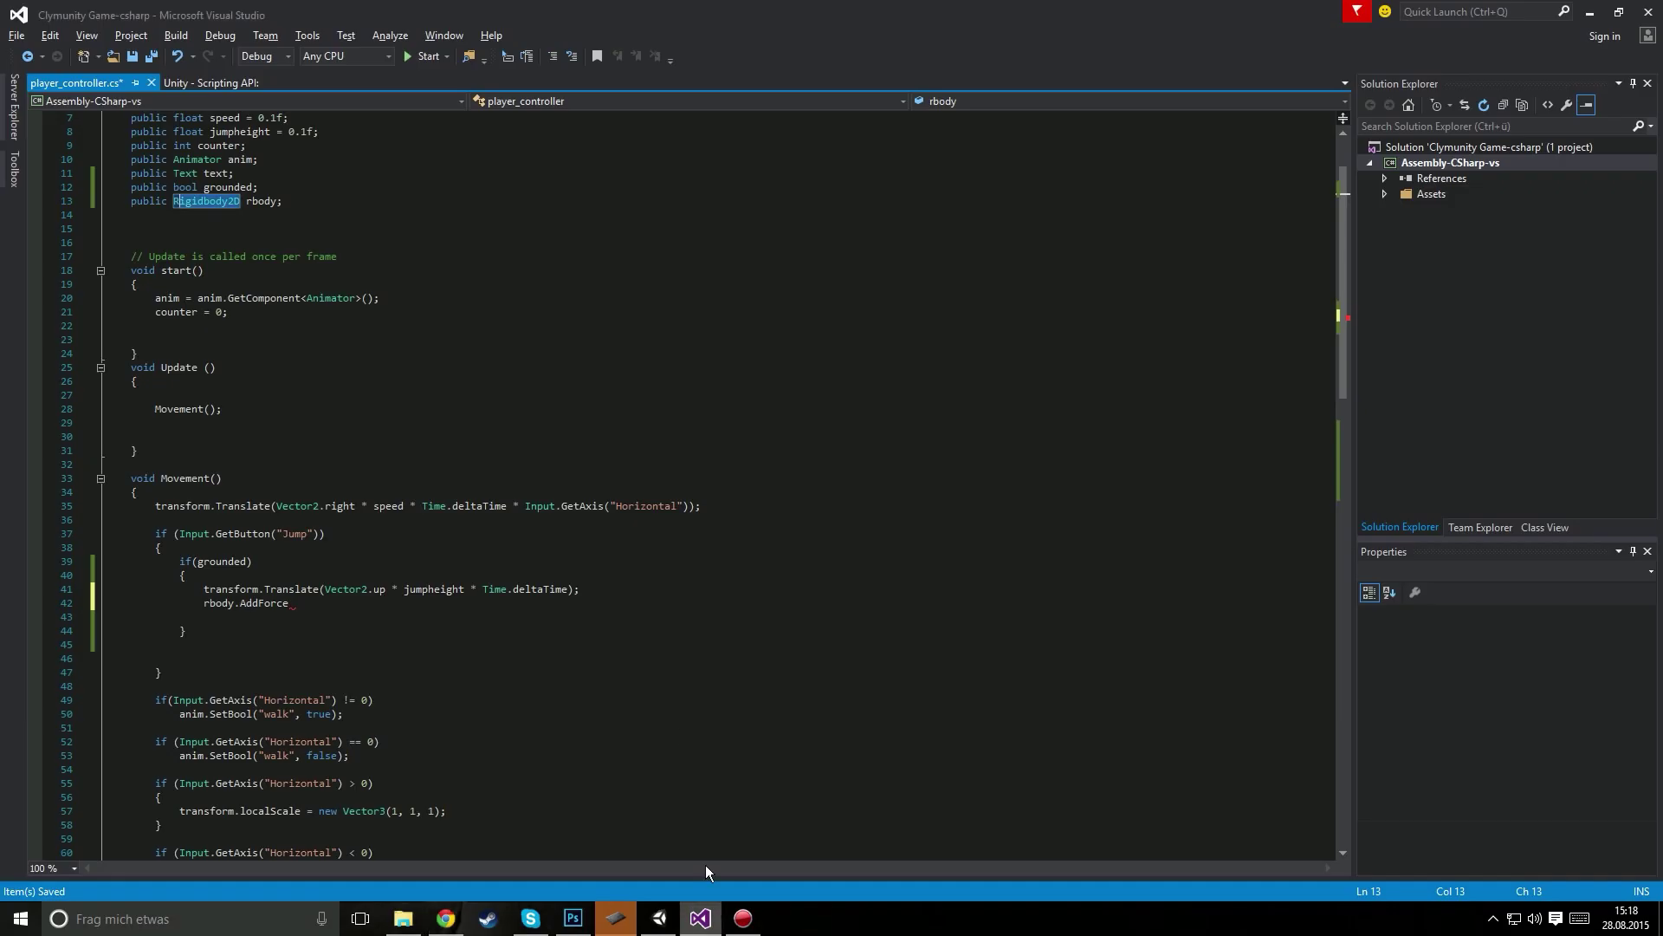
Step: Complete line 42 as rbody.AddForce(new Vector2(0, jumpheight)); and comment out line 41's transform.Translate
{"action": "left_click", "coordinate": [294, 603]}
{"action": "type", "text": "("}
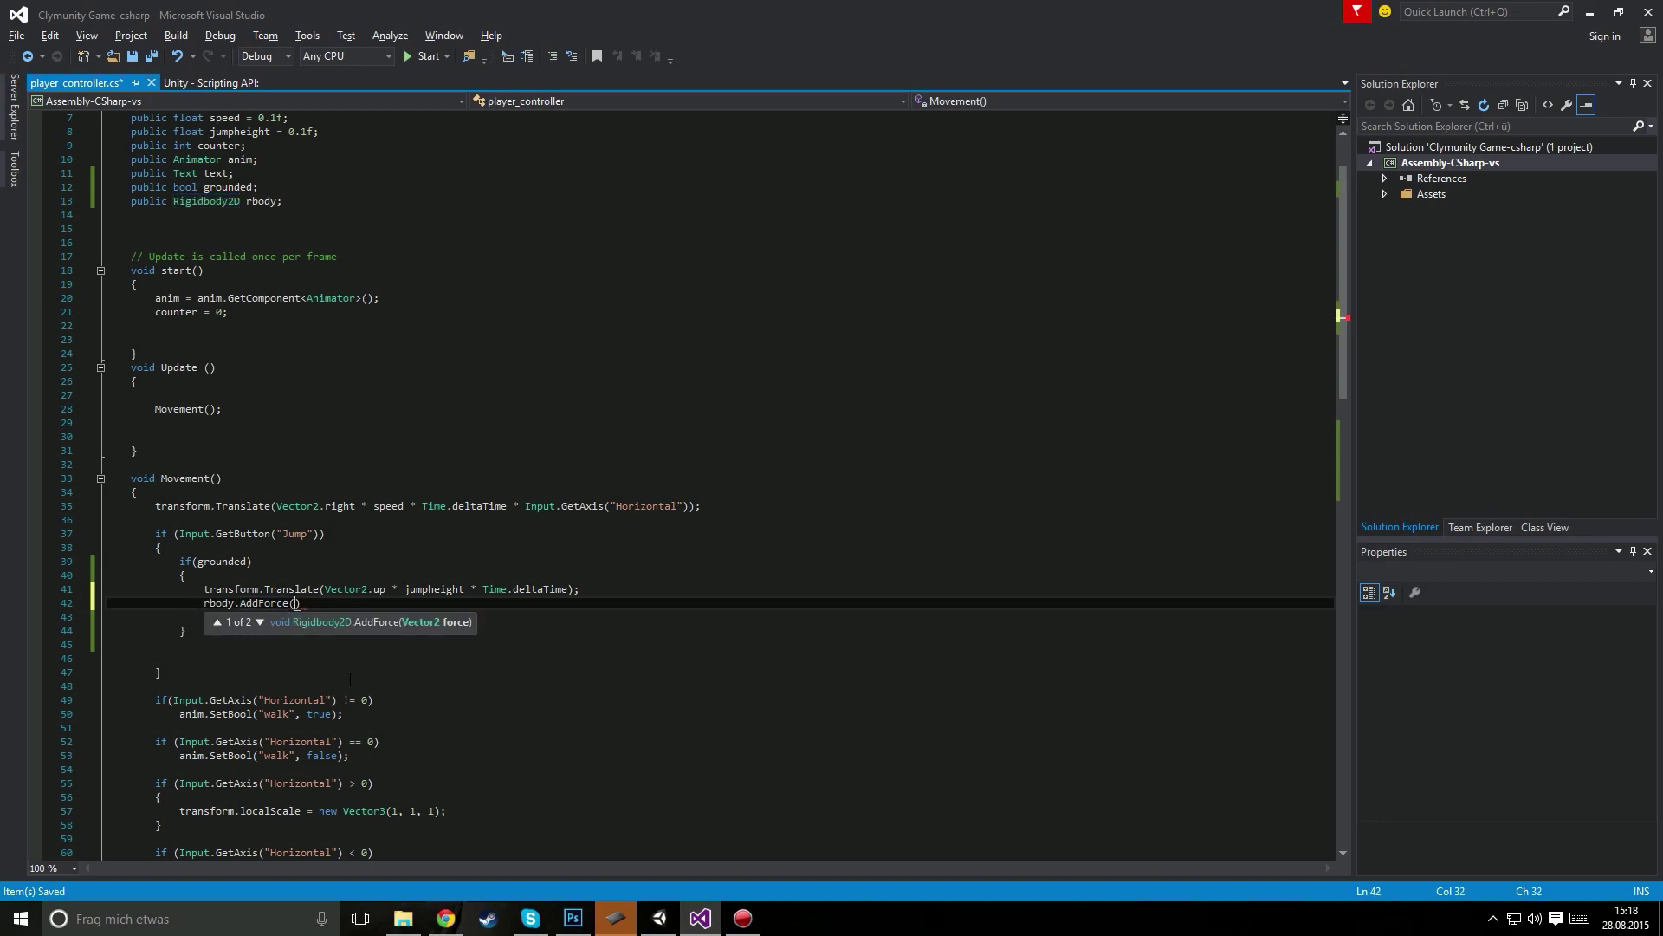
{"action": "type", "text": "new C"}
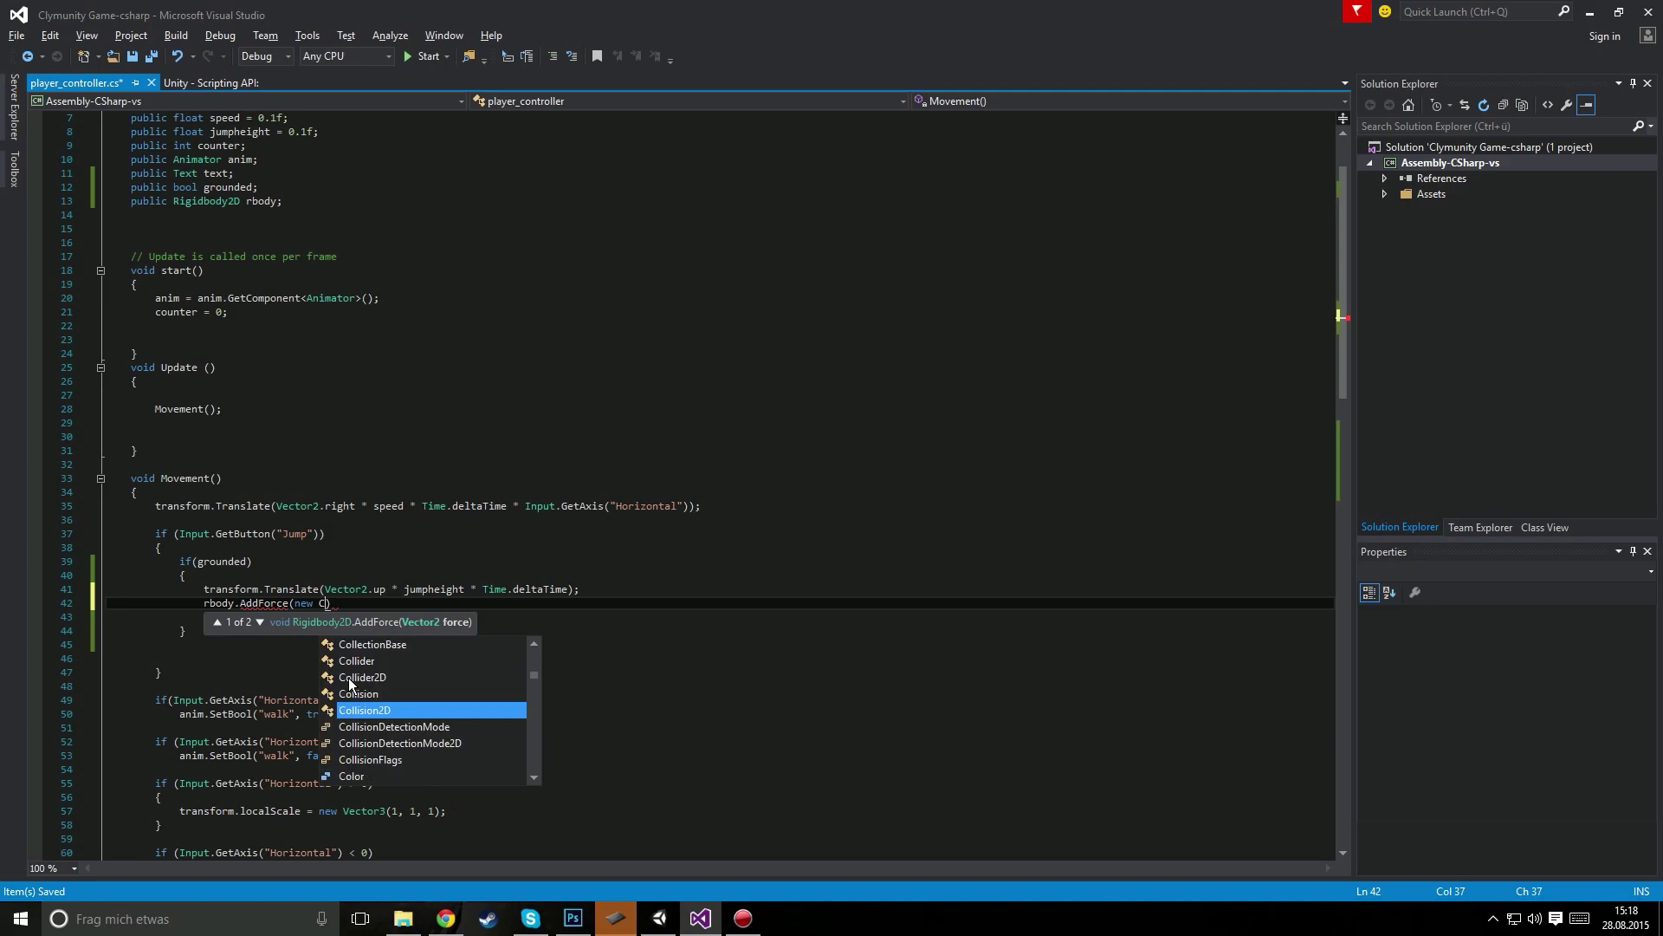
{"action": "key", "text": "BackSpace"}
{"action": "type", "text": "v"}
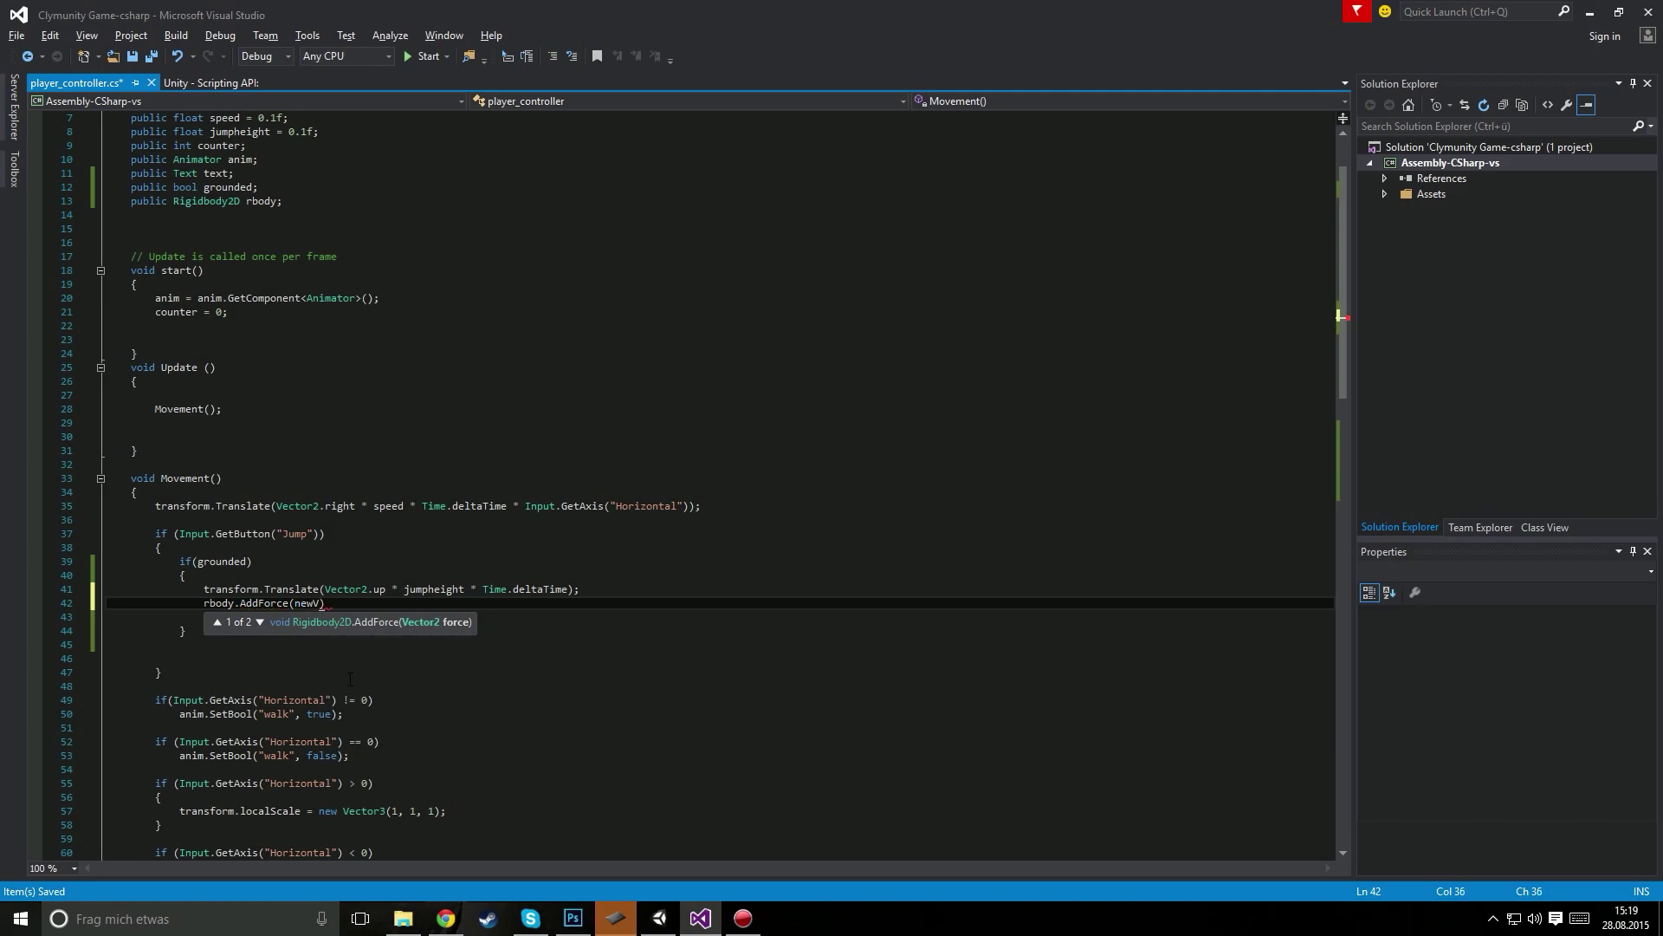
{"action": "type", "text": "Vector2"}
{"action": "type", "text": "("}
{"action": "type", "text": "("}
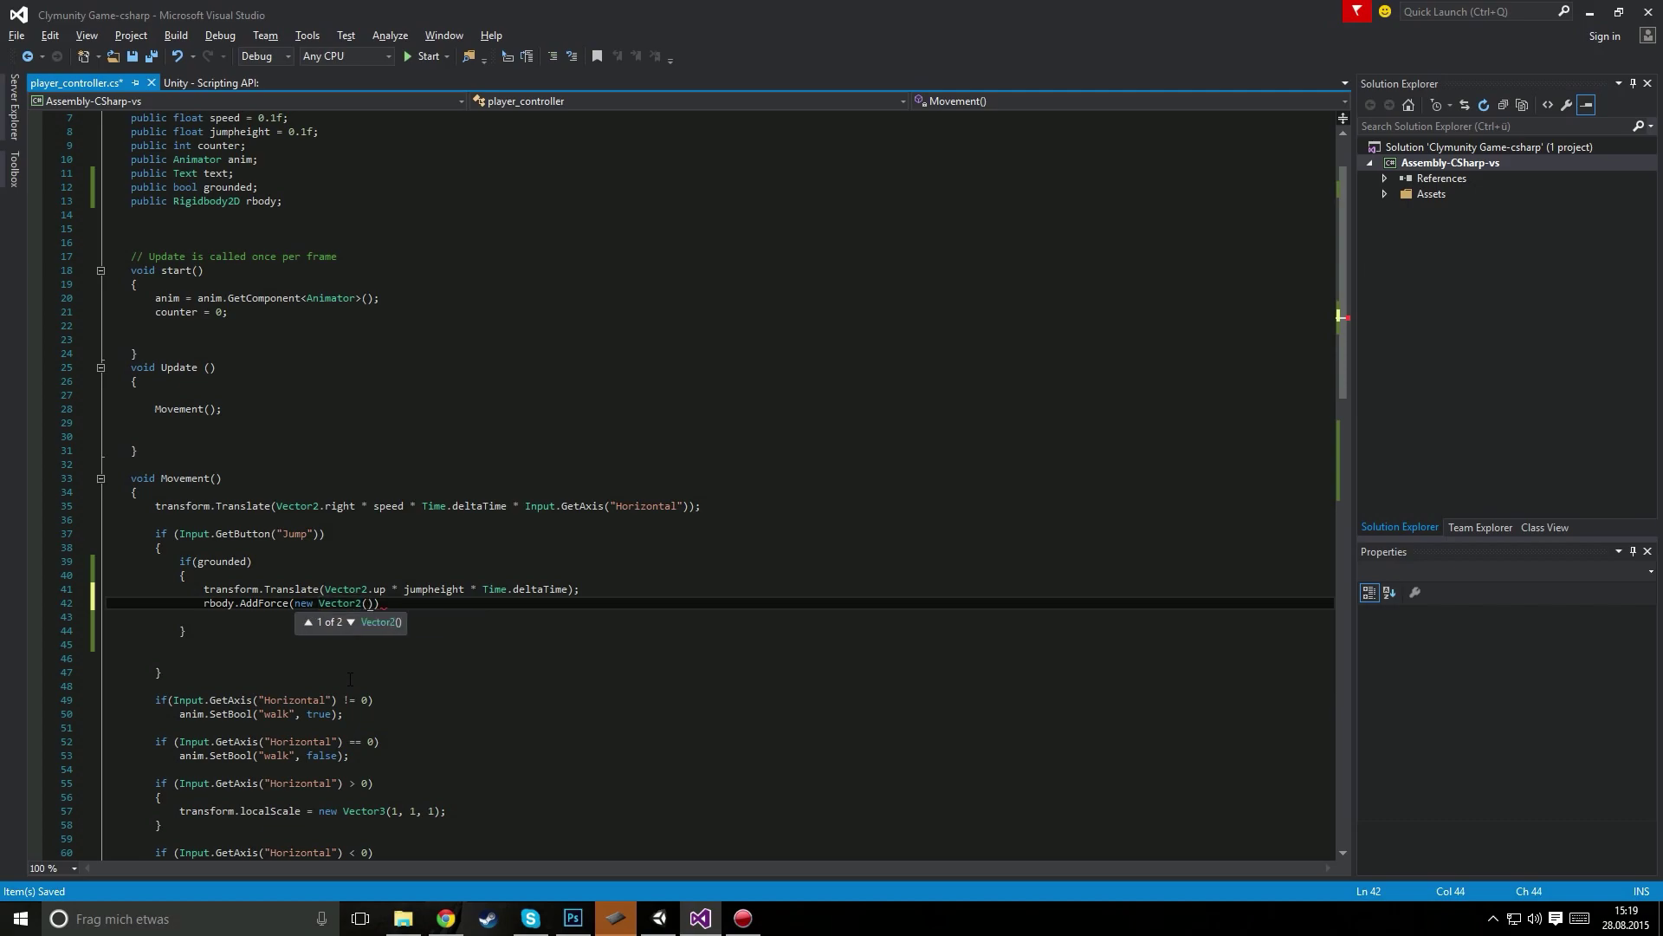
{"action": "key", "text": "Down"}
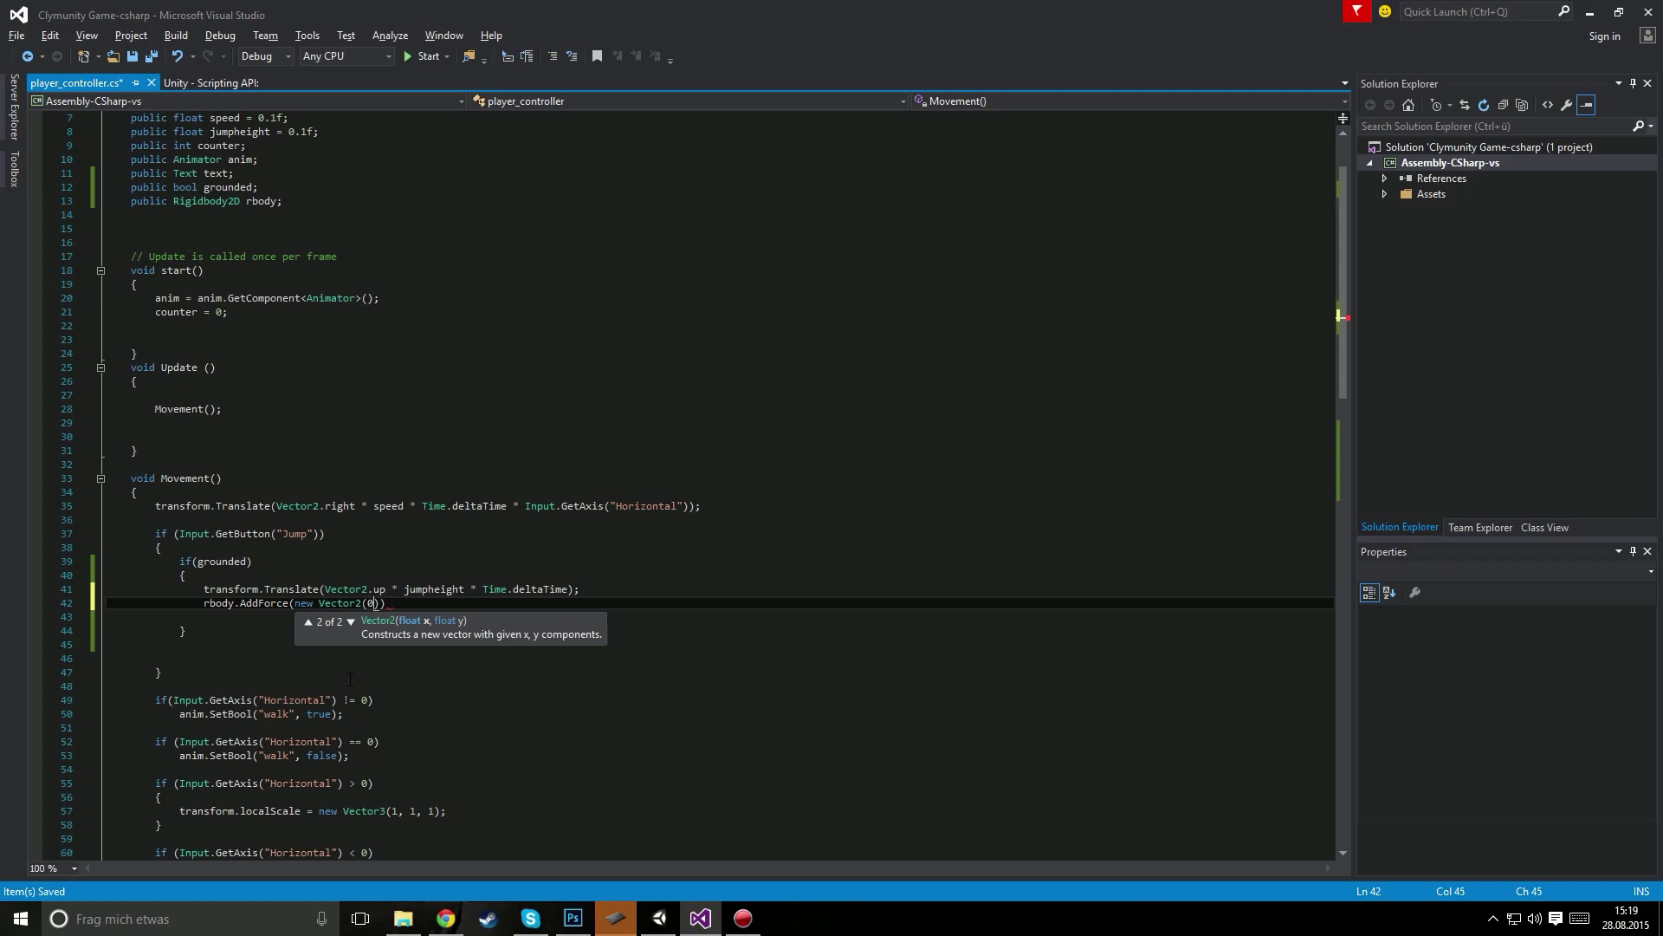
{"action": "type", "text": ", "}
{"action": "type", "text": "jump"}
{"action": "key", "text": "Tab"}
{"action": "type", "text": "));"}
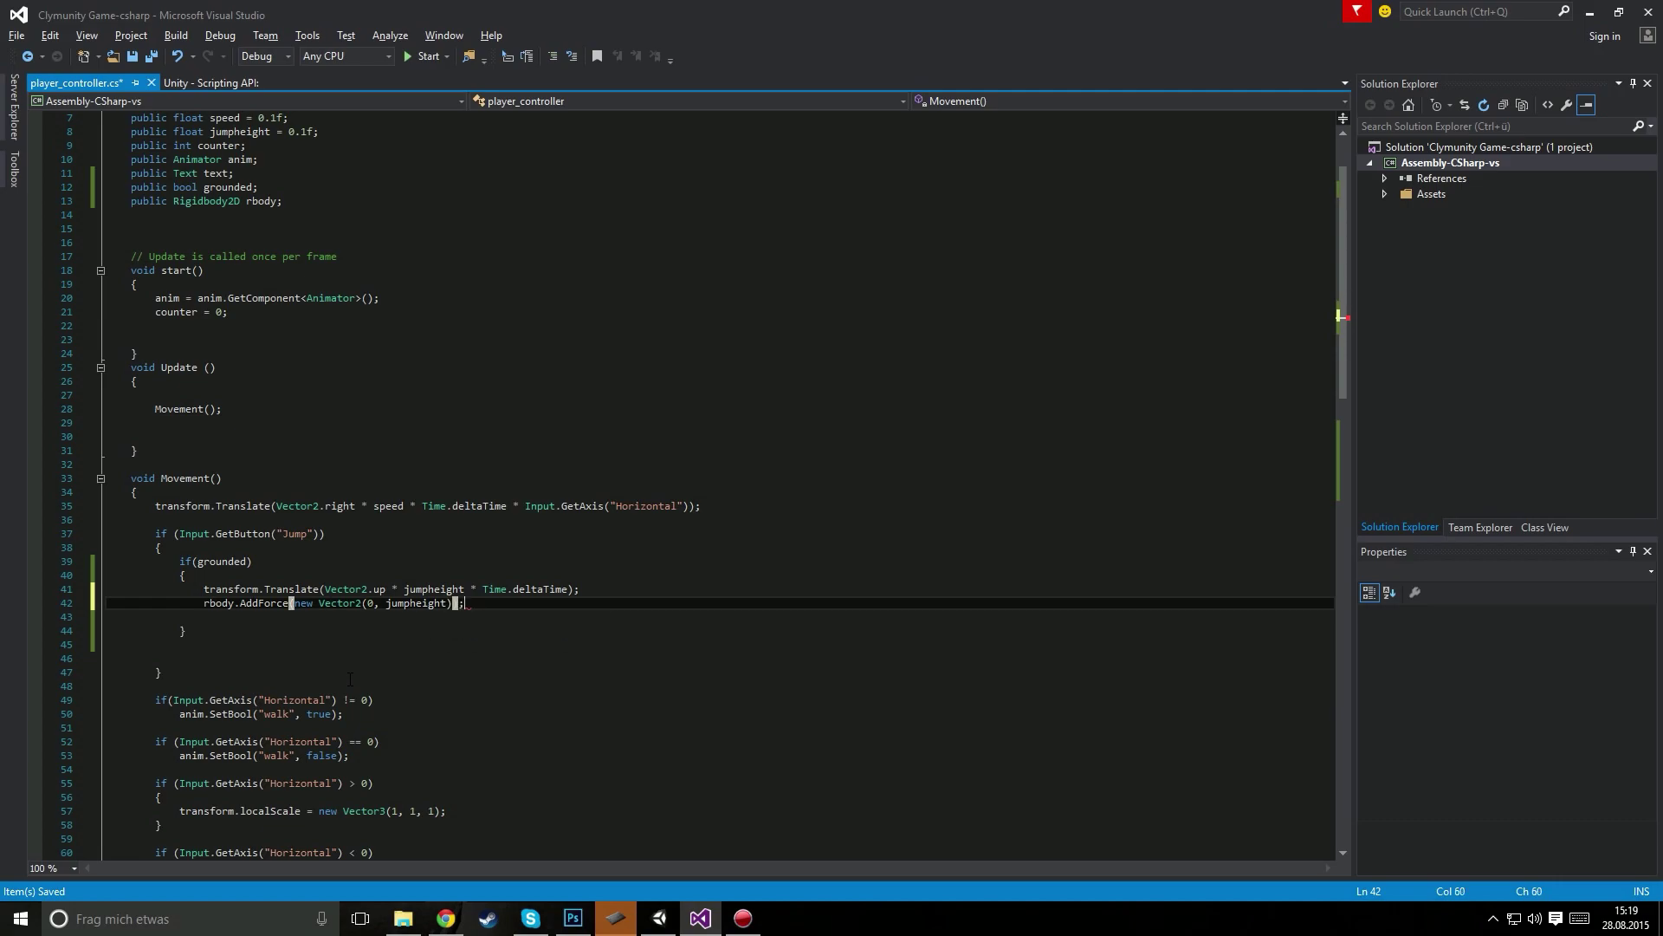
{"action": "left_click", "coordinate": [203, 589]}
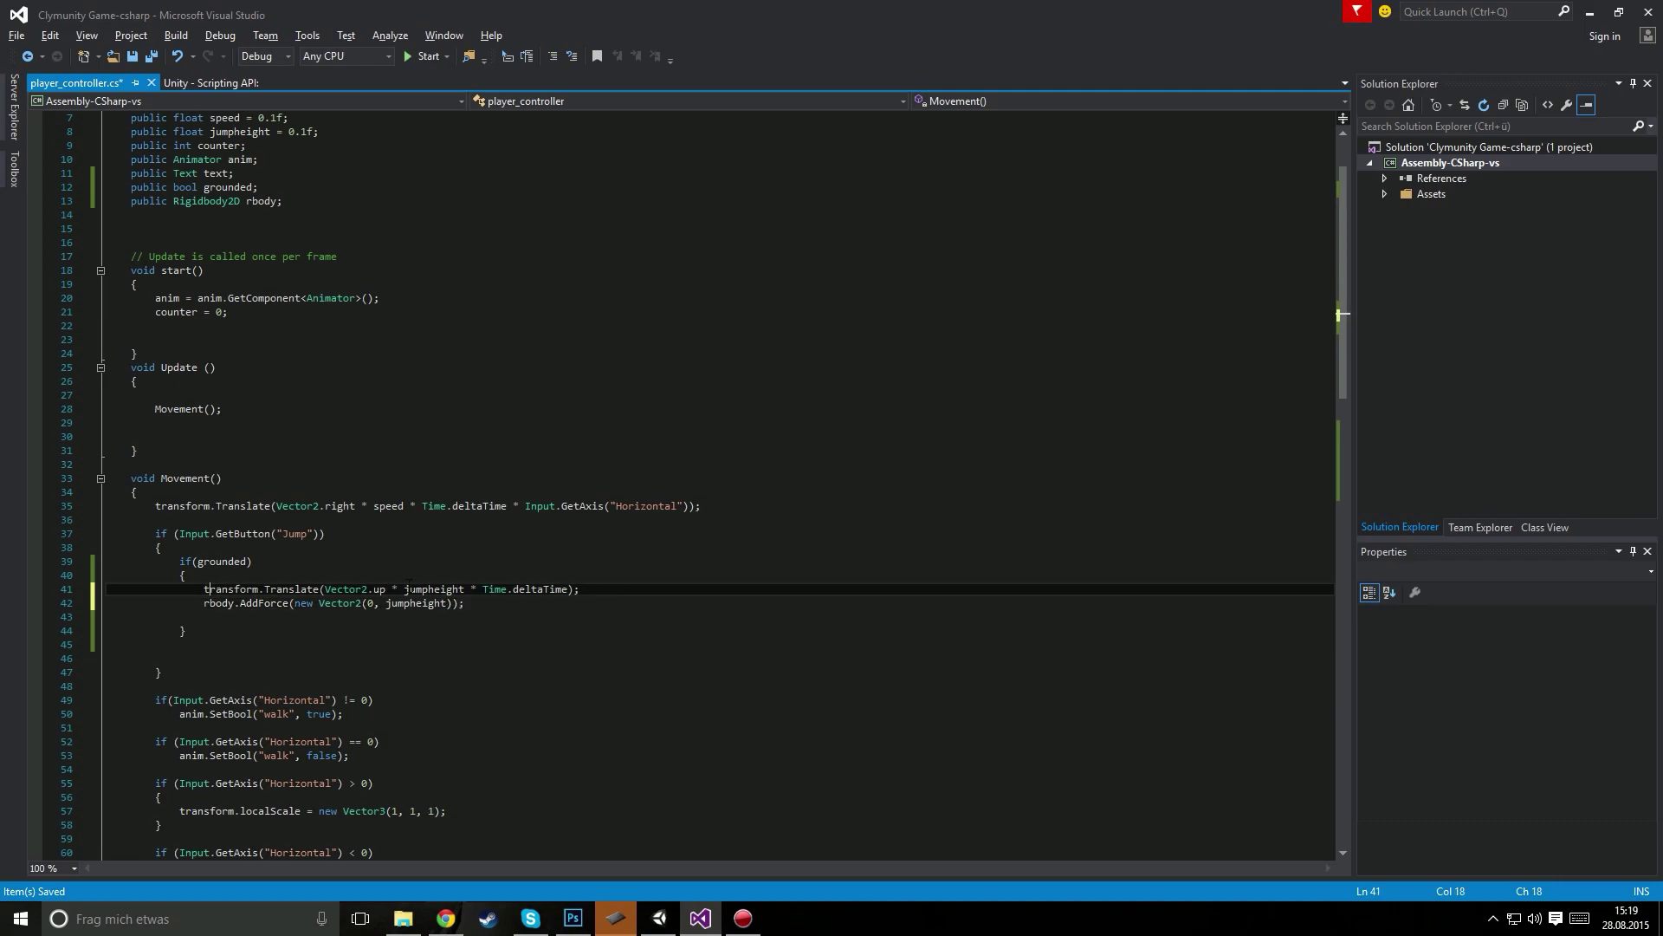
{"action": "type", "text": "//"}
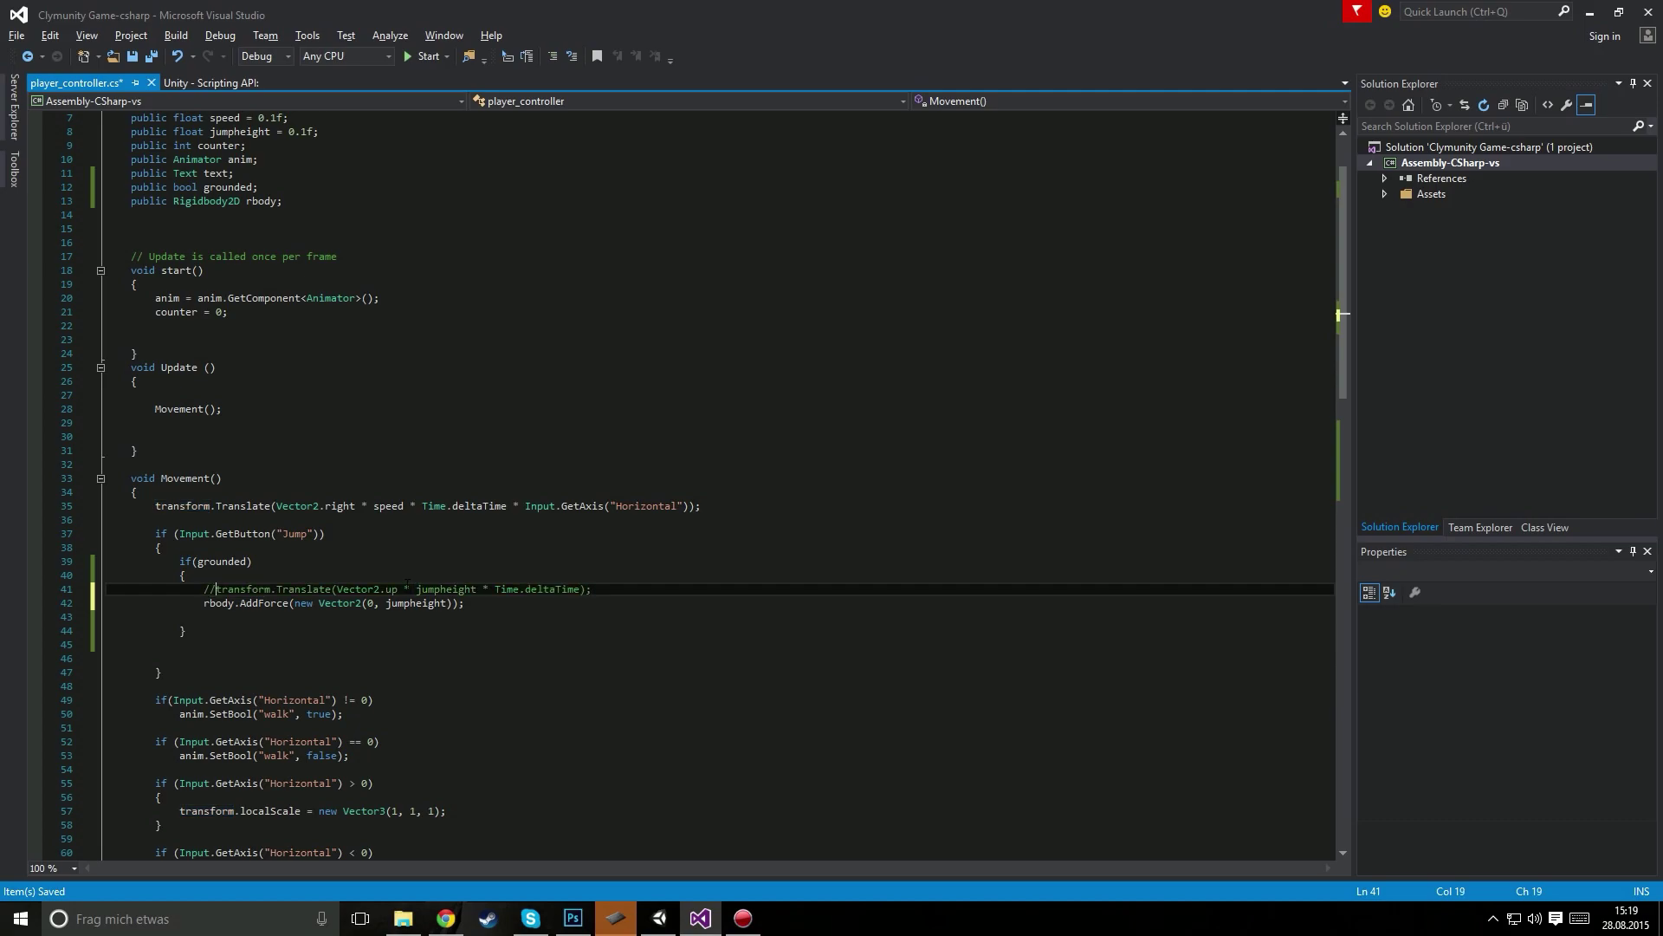
Step: Start the game in Unity, raise Jumpheight to 67.78, and test a jump
{"action": "left_click", "coordinate": [658, 918]}
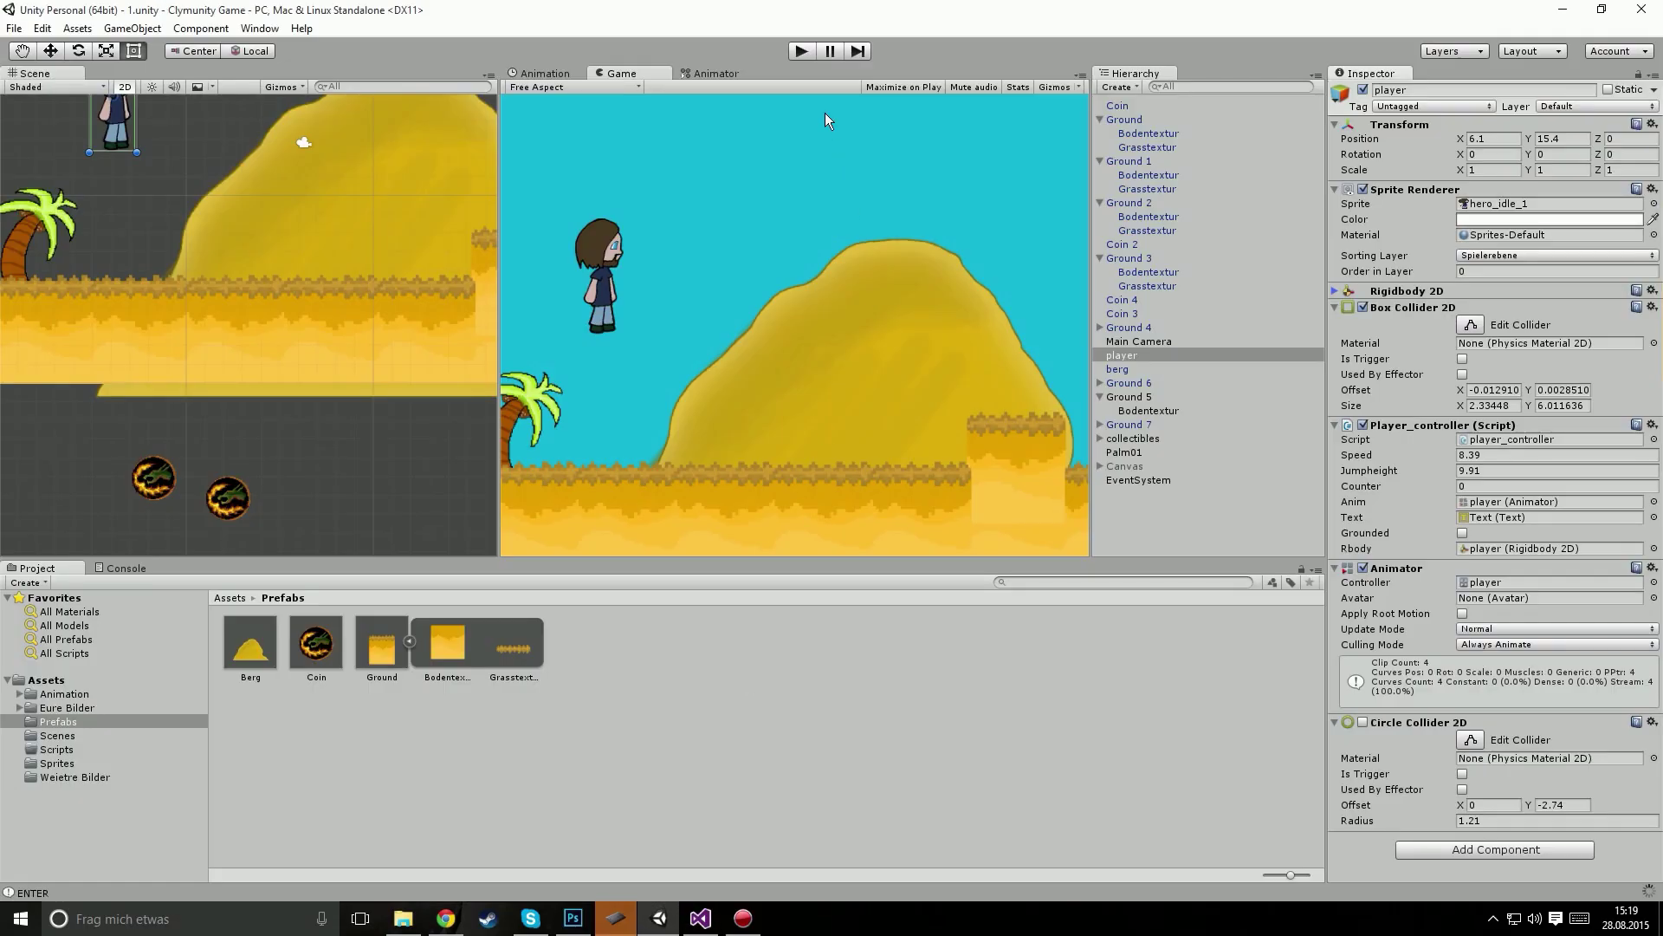
{"action": "left_click", "coordinate": [792, 52]}
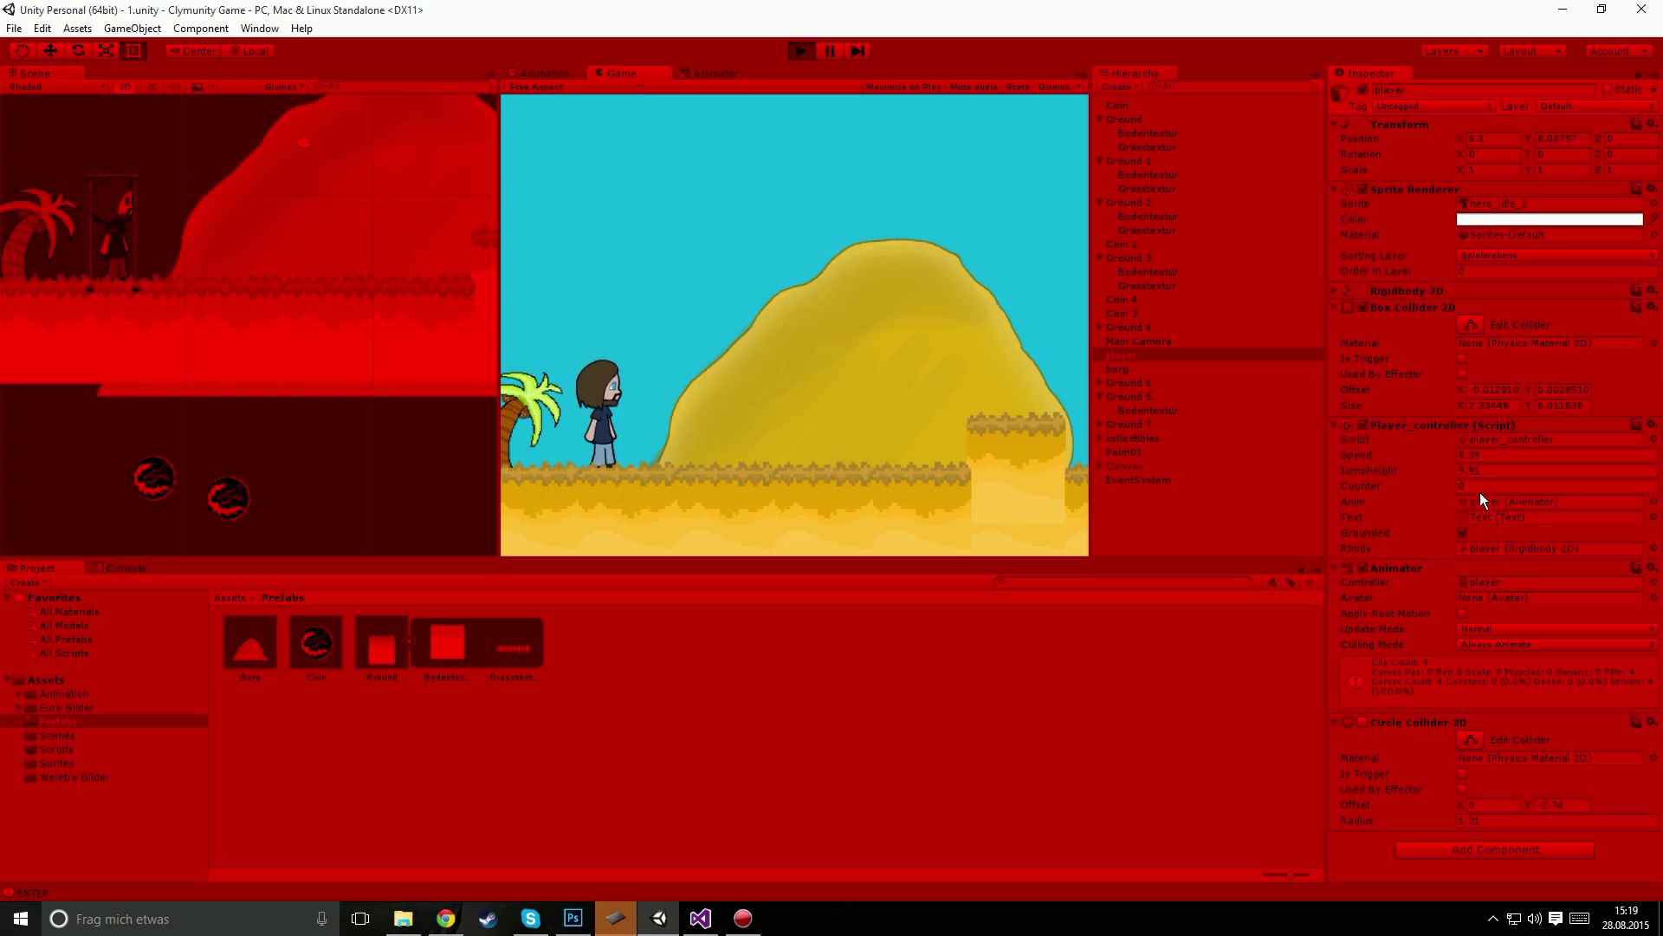
{"action": "left_click_drag", "start_coordinate": [1387, 471], "coordinate": [1494, 425]}
{"action": "left_click", "coordinate": [629, 273]}
{"action": "key", "text": "space"}
{"action": "key", "text": "space"}
Step: Set Jumpheight to 40, test another jump, then stop the game
{"action": "left_click", "coordinate": [1405, 471]}
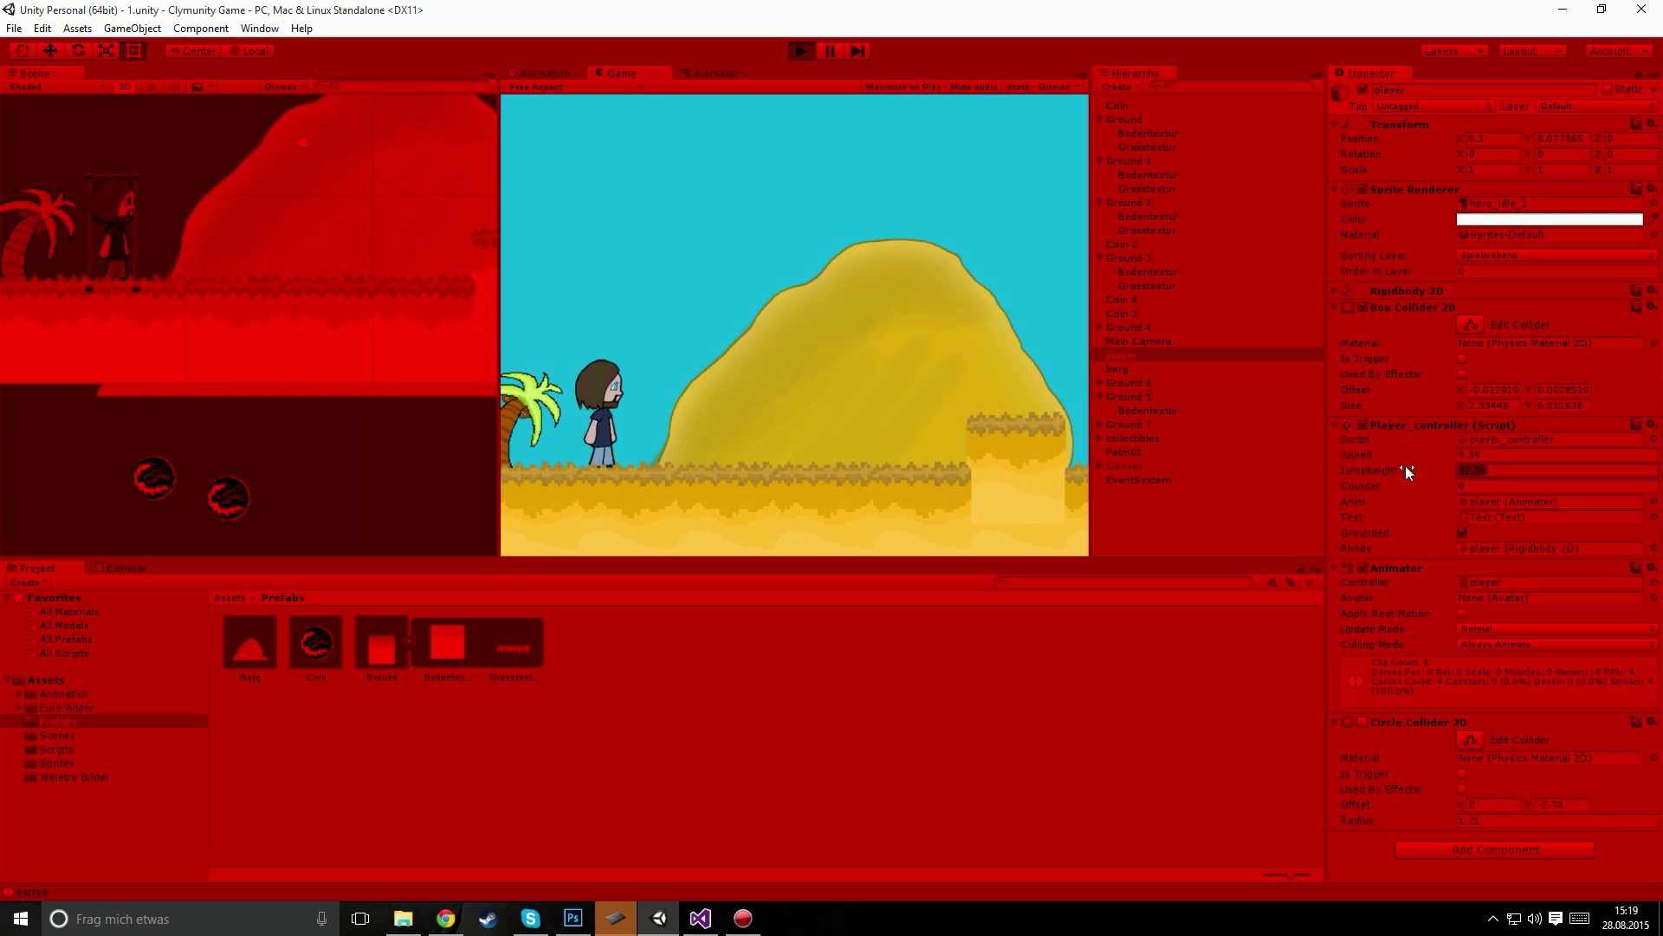
{"action": "type", "text": "400"}
{"action": "left_click", "coordinate": [948, 441]}
{"action": "key", "text": "space"}
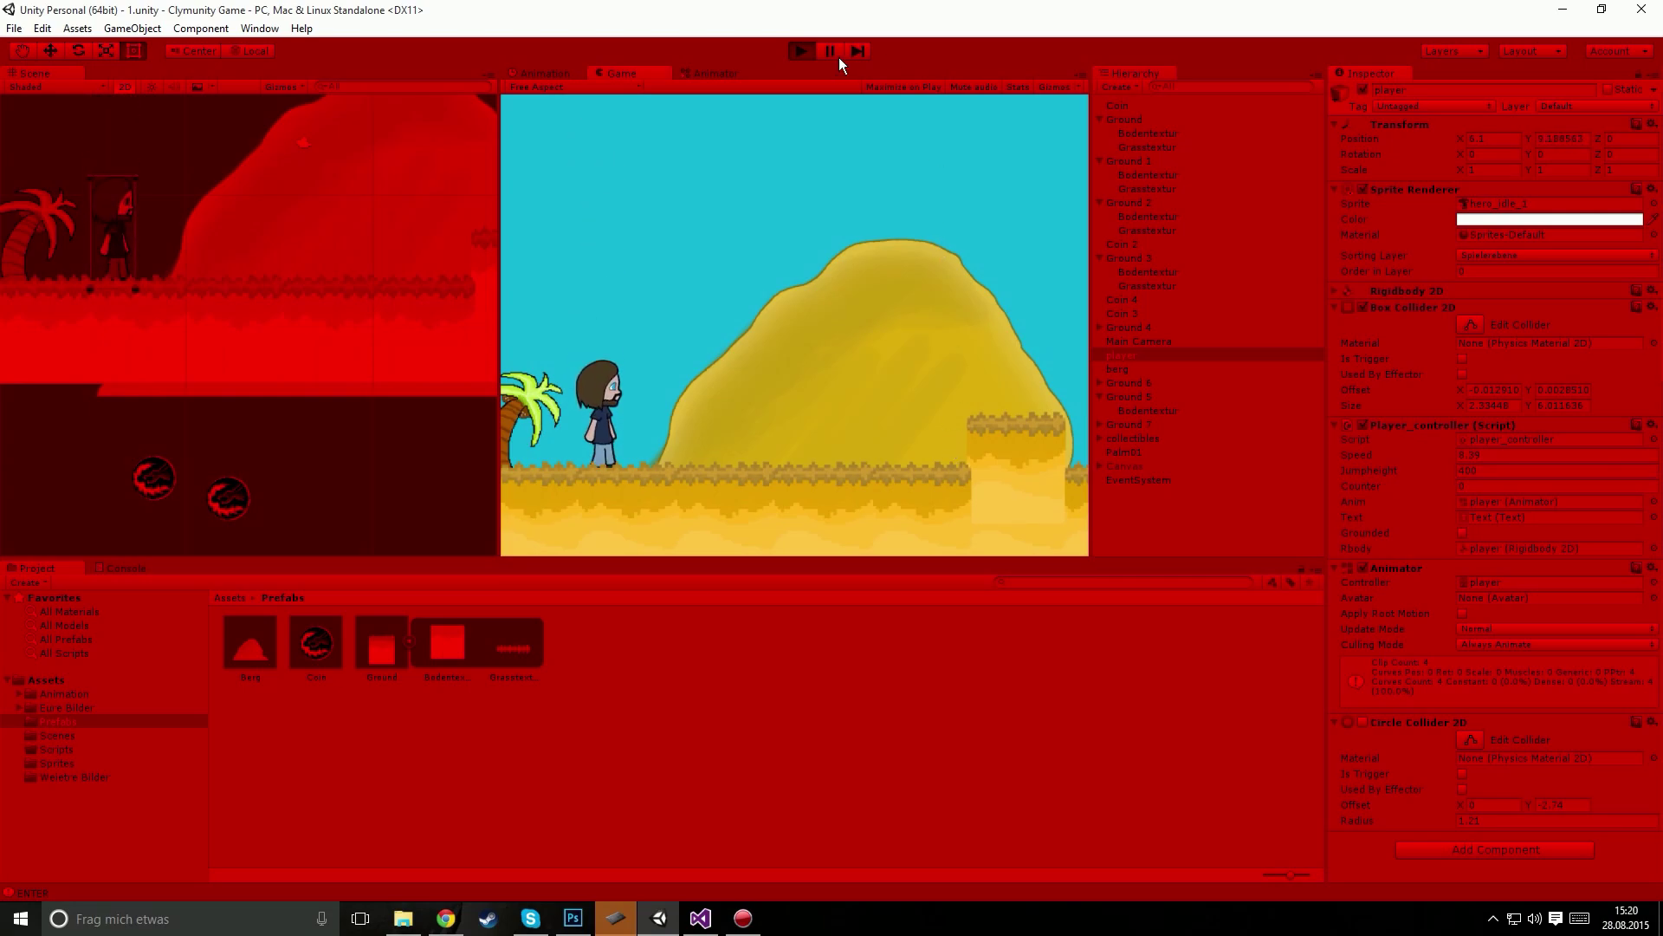
{"action": "left_click", "coordinate": [806, 54]}
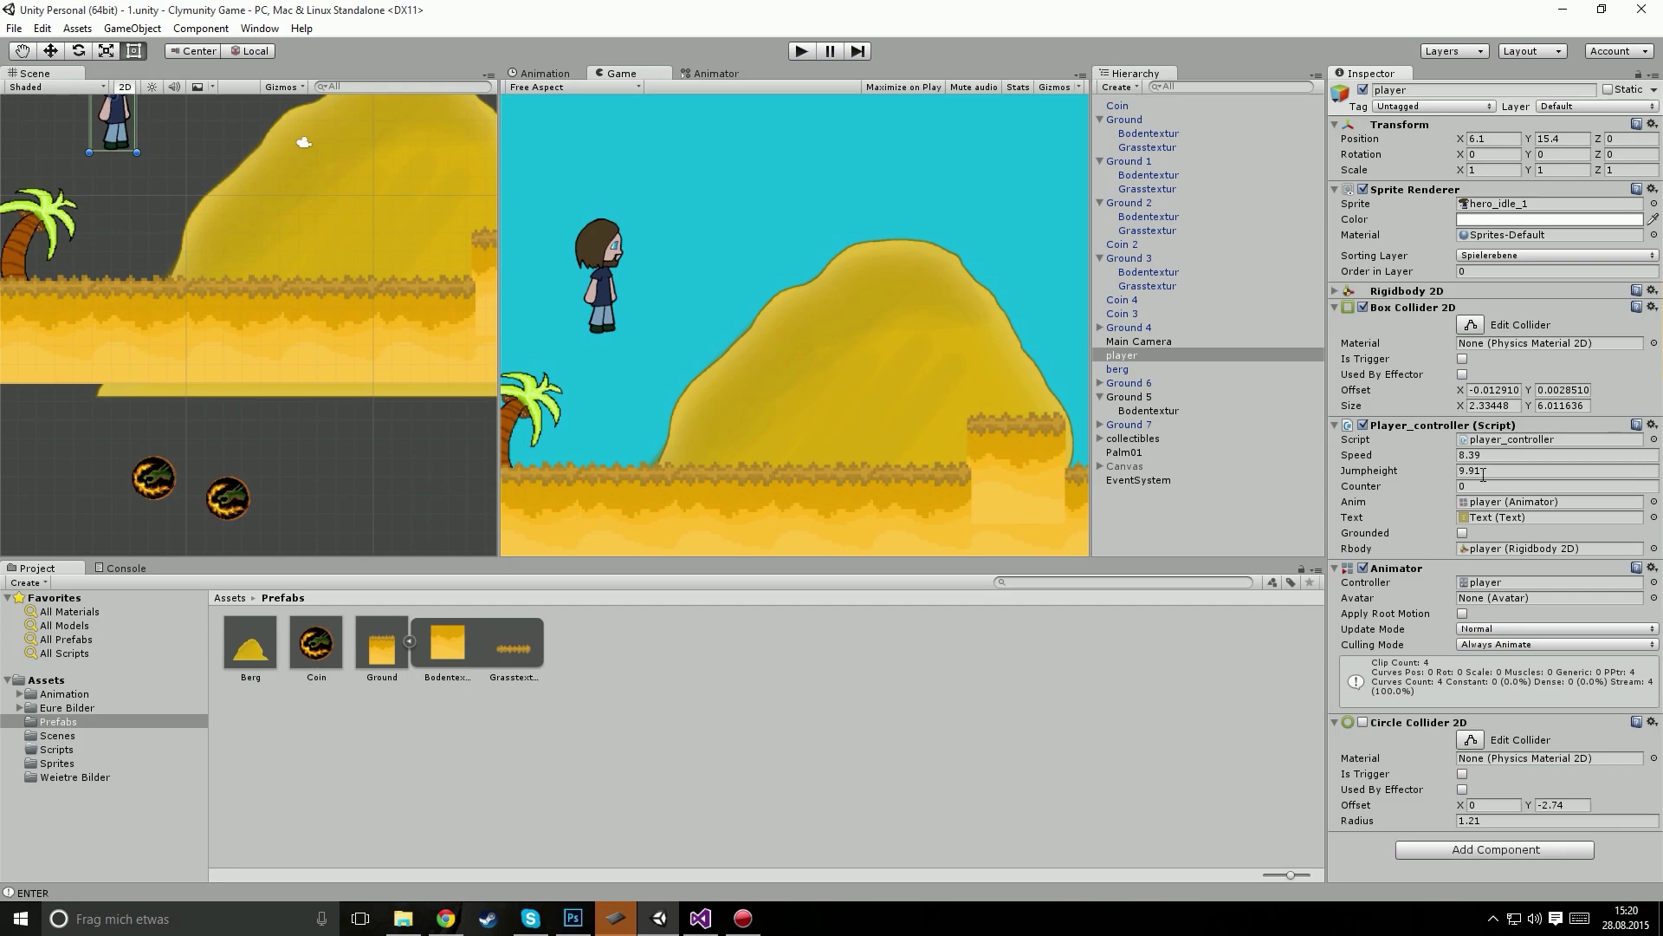
Step: Set Jumpheight to 200, expand the Rigidbody 2D component, and start the game
{"action": "left_click", "coordinate": [1484, 475]}
{"action": "type", "text": "200"}
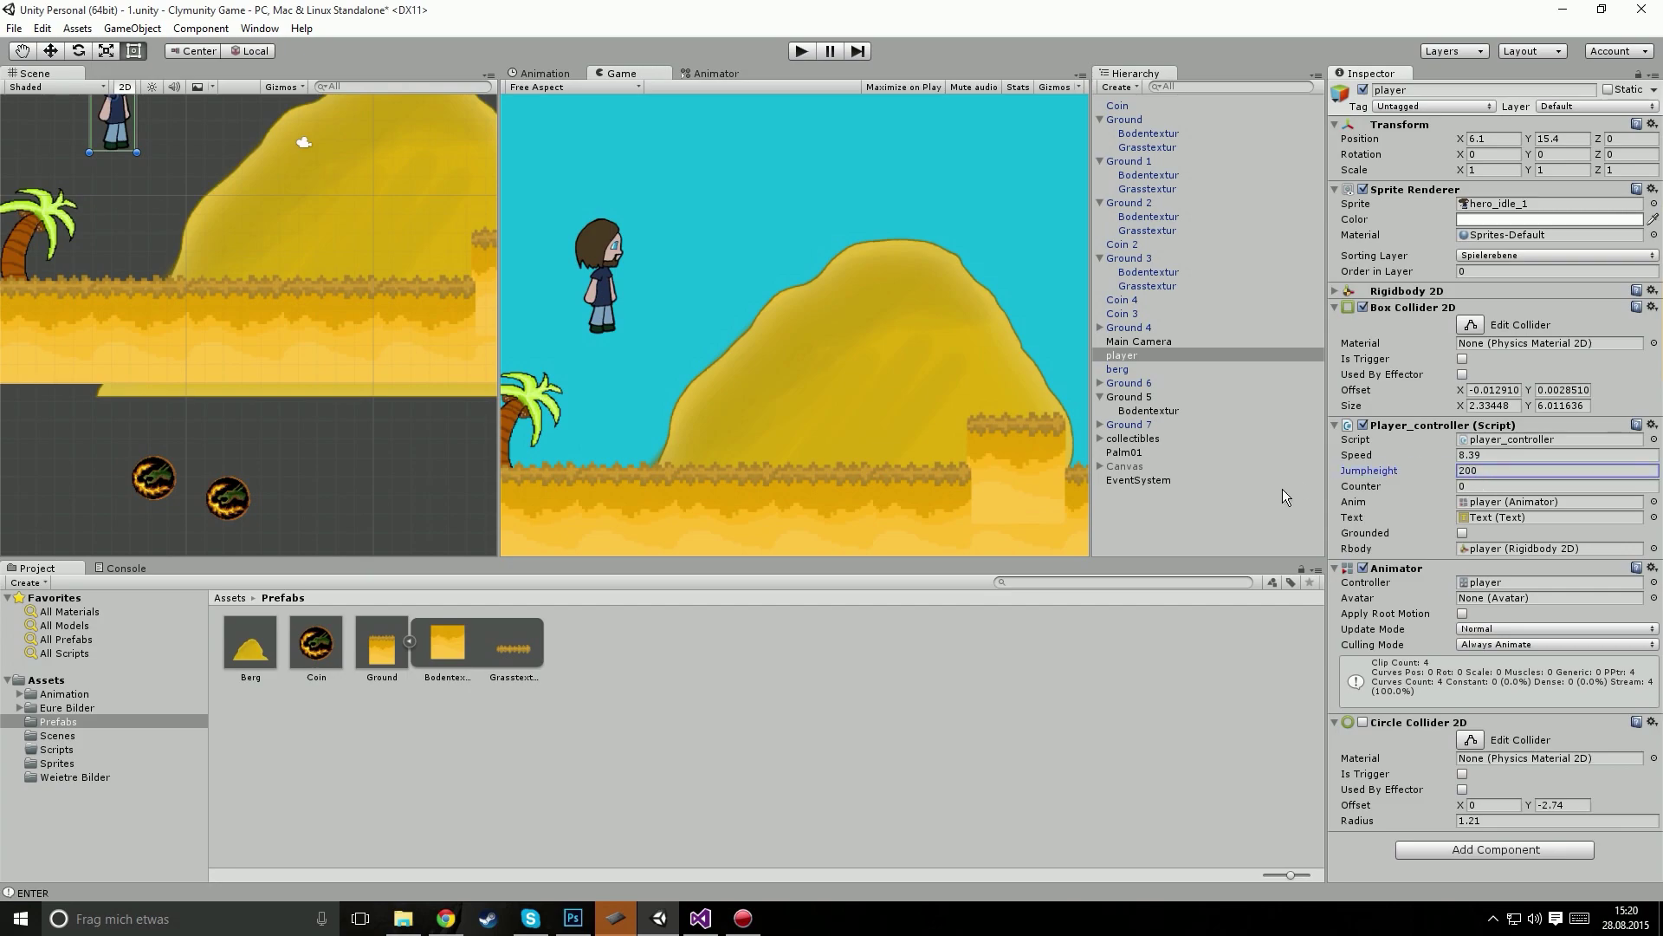
{"action": "left_click", "coordinate": [1338, 292]}
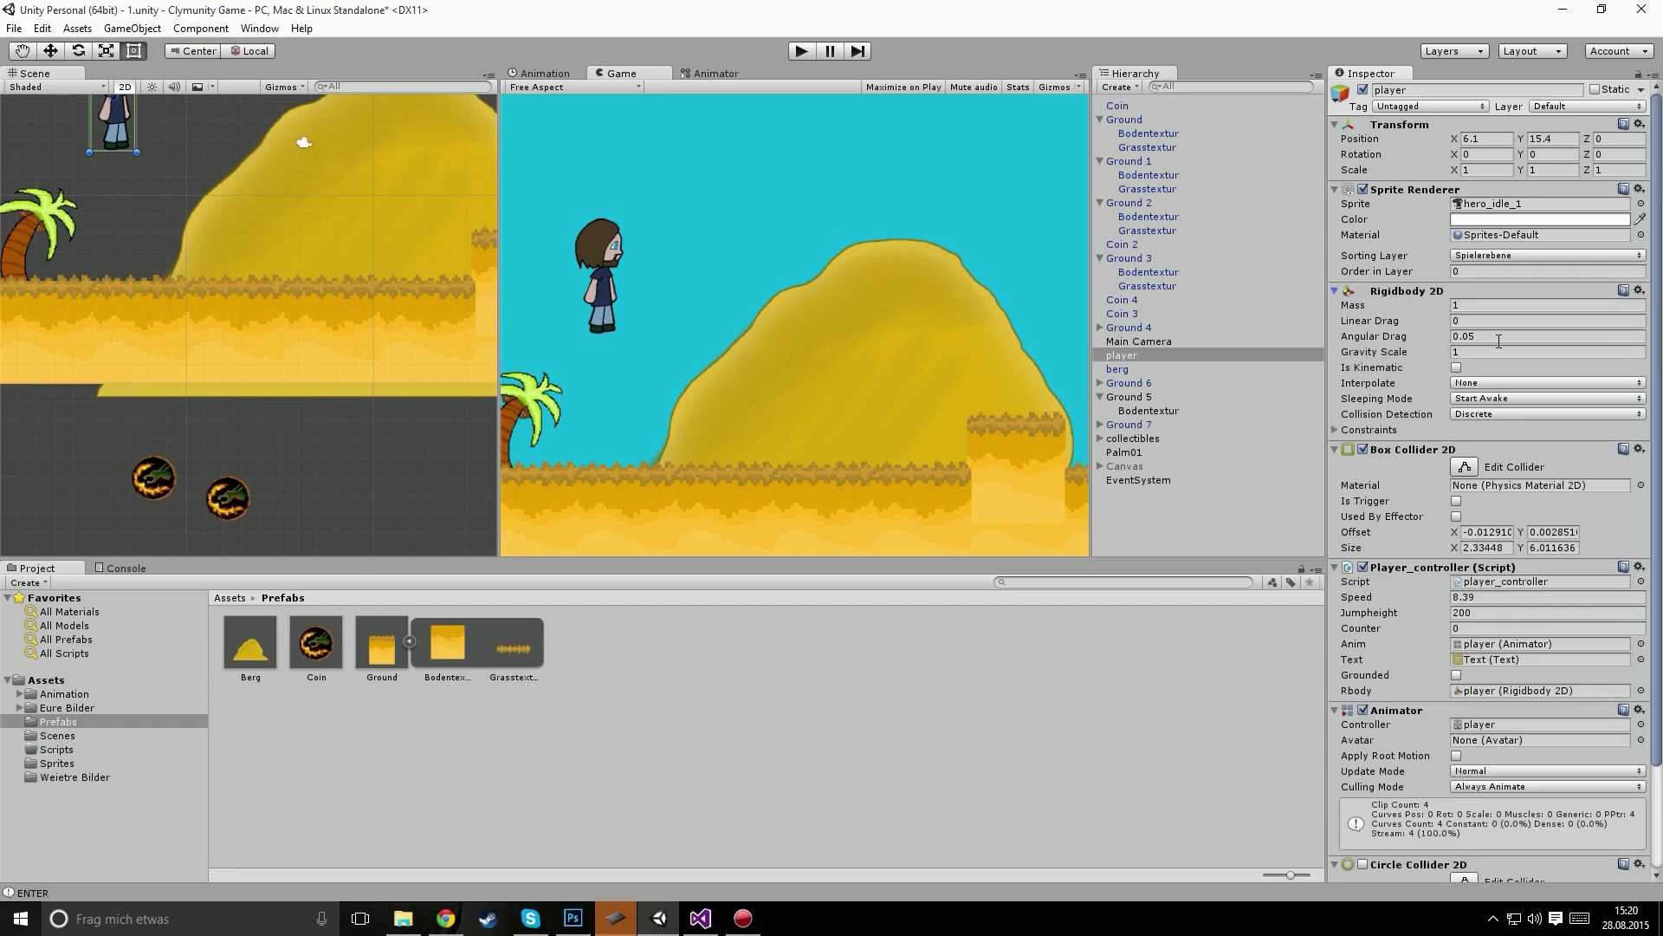
{"action": "left_click", "coordinate": [795, 51]}
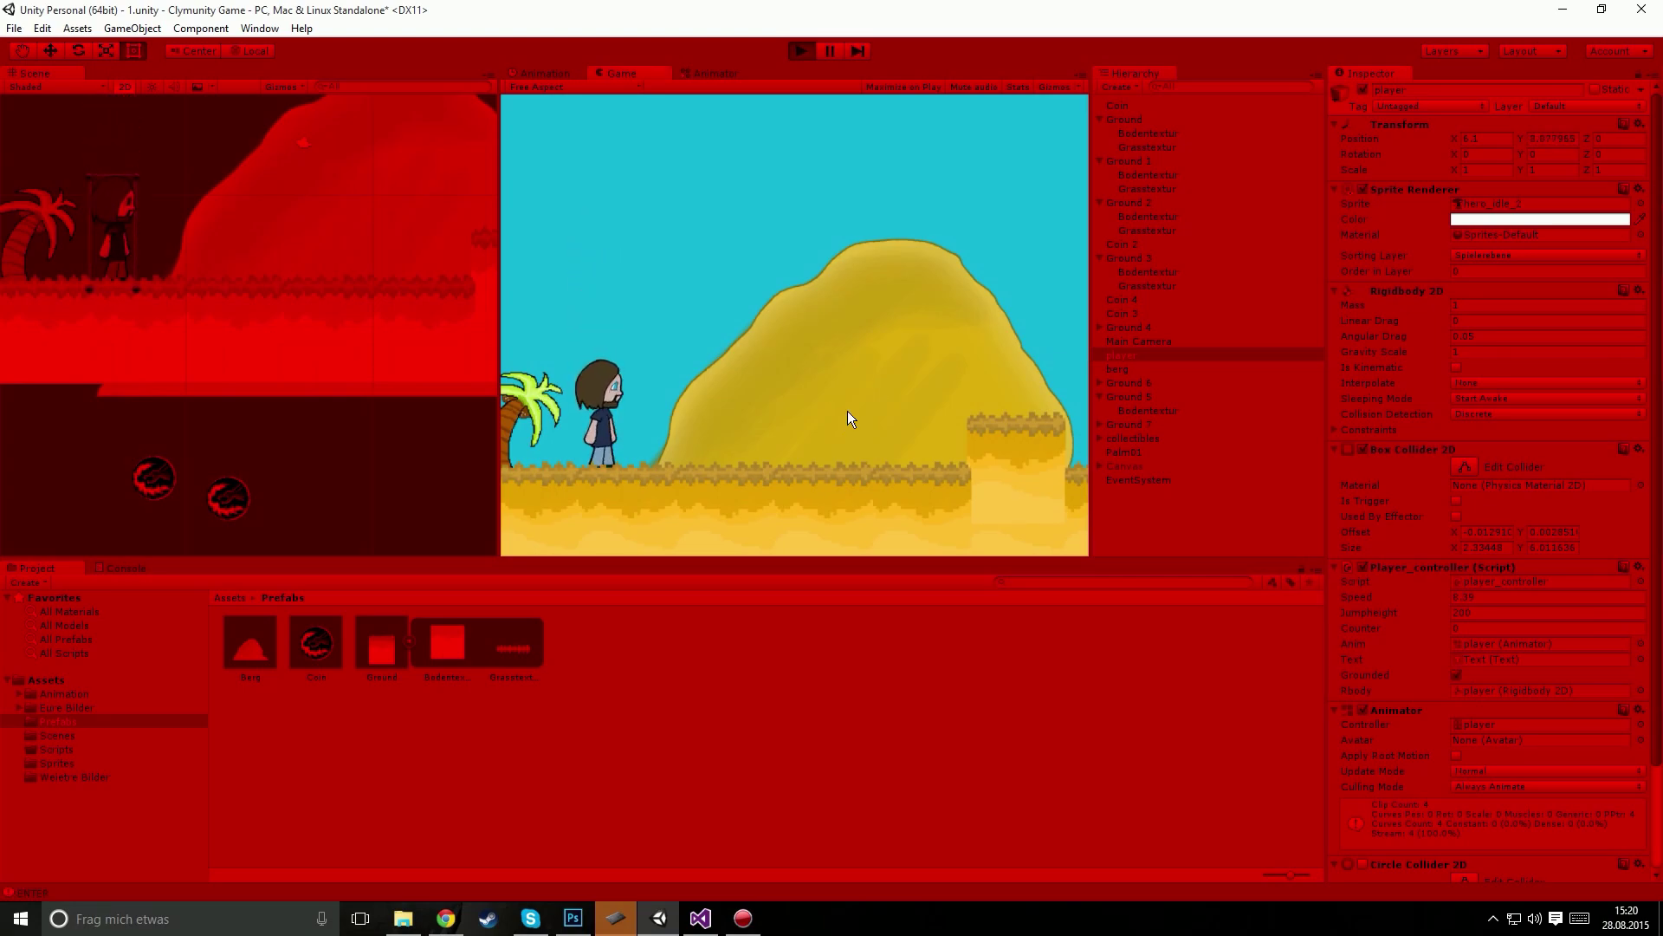
Step: Test a jump and set the player's Angular Drag to 1
{"action": "key", "text": "space"}
{"action": "left_click_drag", "start_coordinate": [1386, 338], "coordinate": [1344, 362]}
{"action": "left_click", "coordinate": [736, 376]}
{"action": "key", "text": "space"}
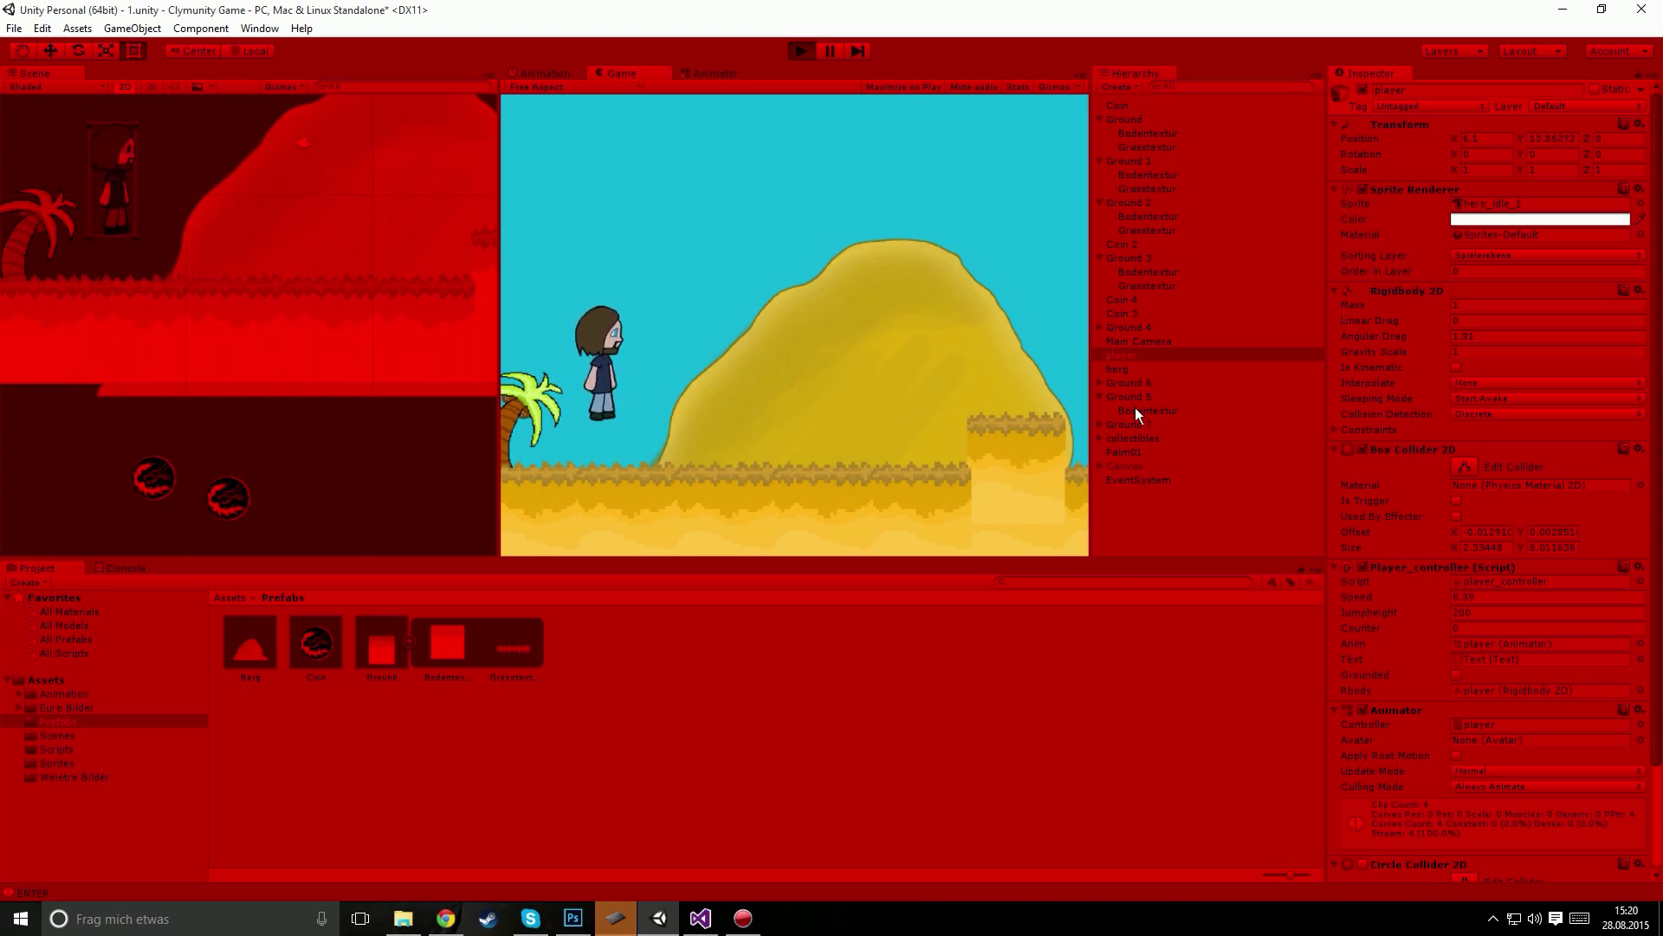
{"action": "left_click", "coordinate": [1406, 334]}
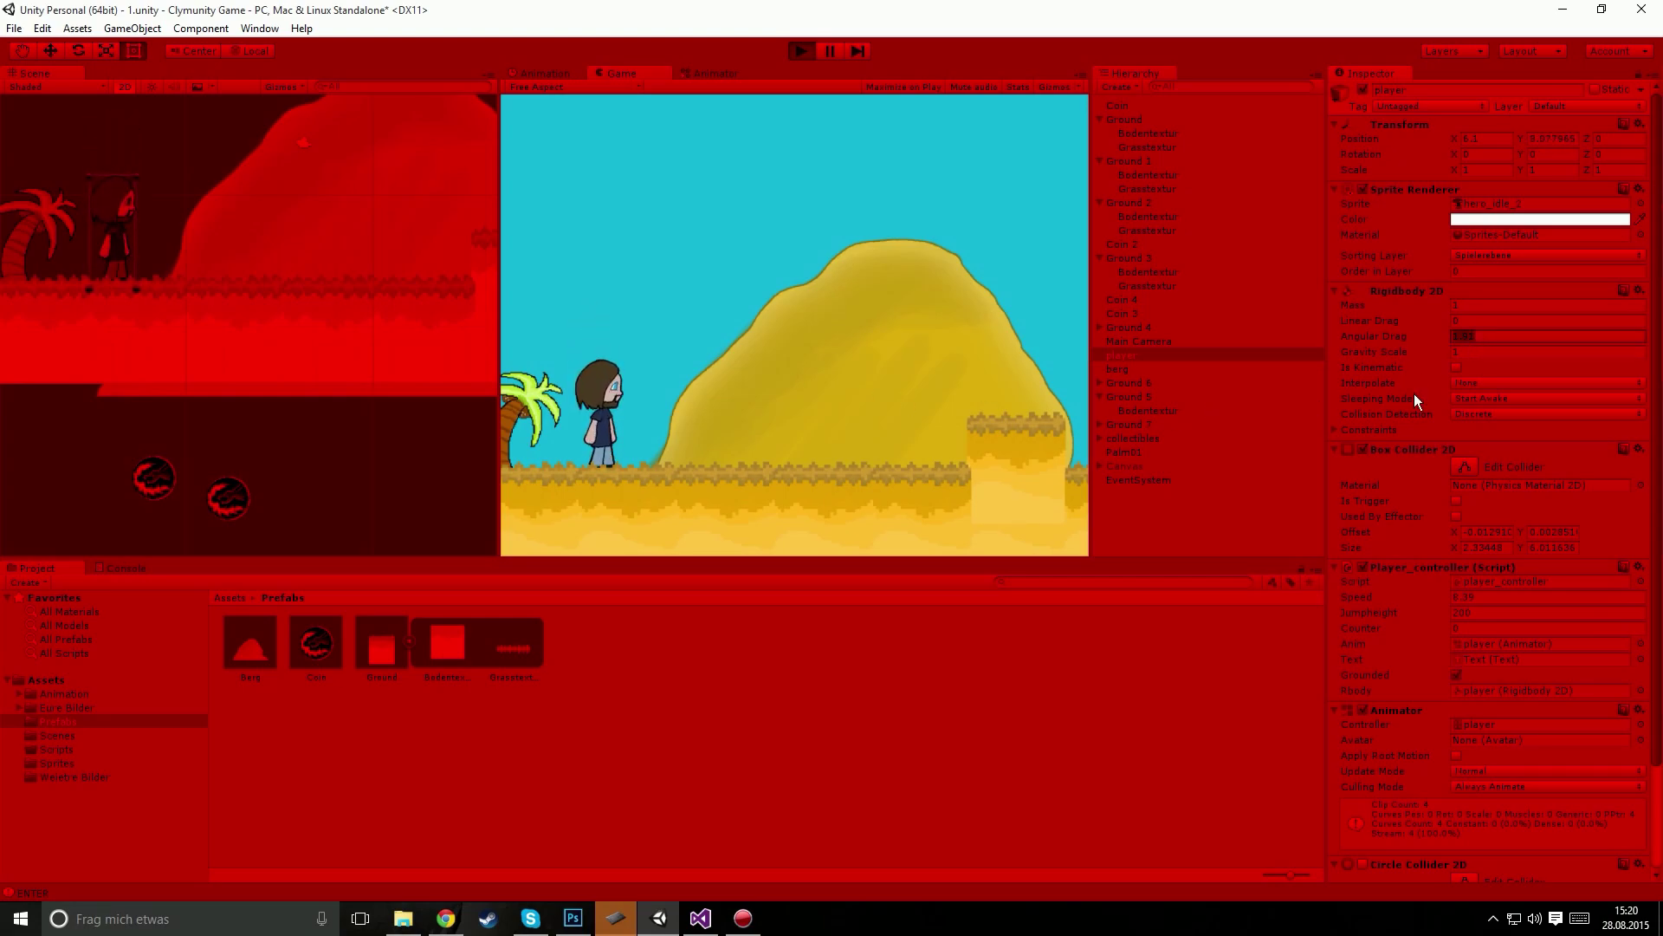
{"action": "type", "text": "1"}
Step: Raise Jumpheight to 500 and Mass to 20, testing a jump
{"action": "left_click_drag", "start_coordinate": [1345, 300], "coordinate": [1421, 299]}
{"action": "left_click", "coordinate": [1393, 604]}
{"action": "type", "text": "500"}
{"action": "left_click", "coordinate": [979, 452]}
{"action": "key", "text": "space"}
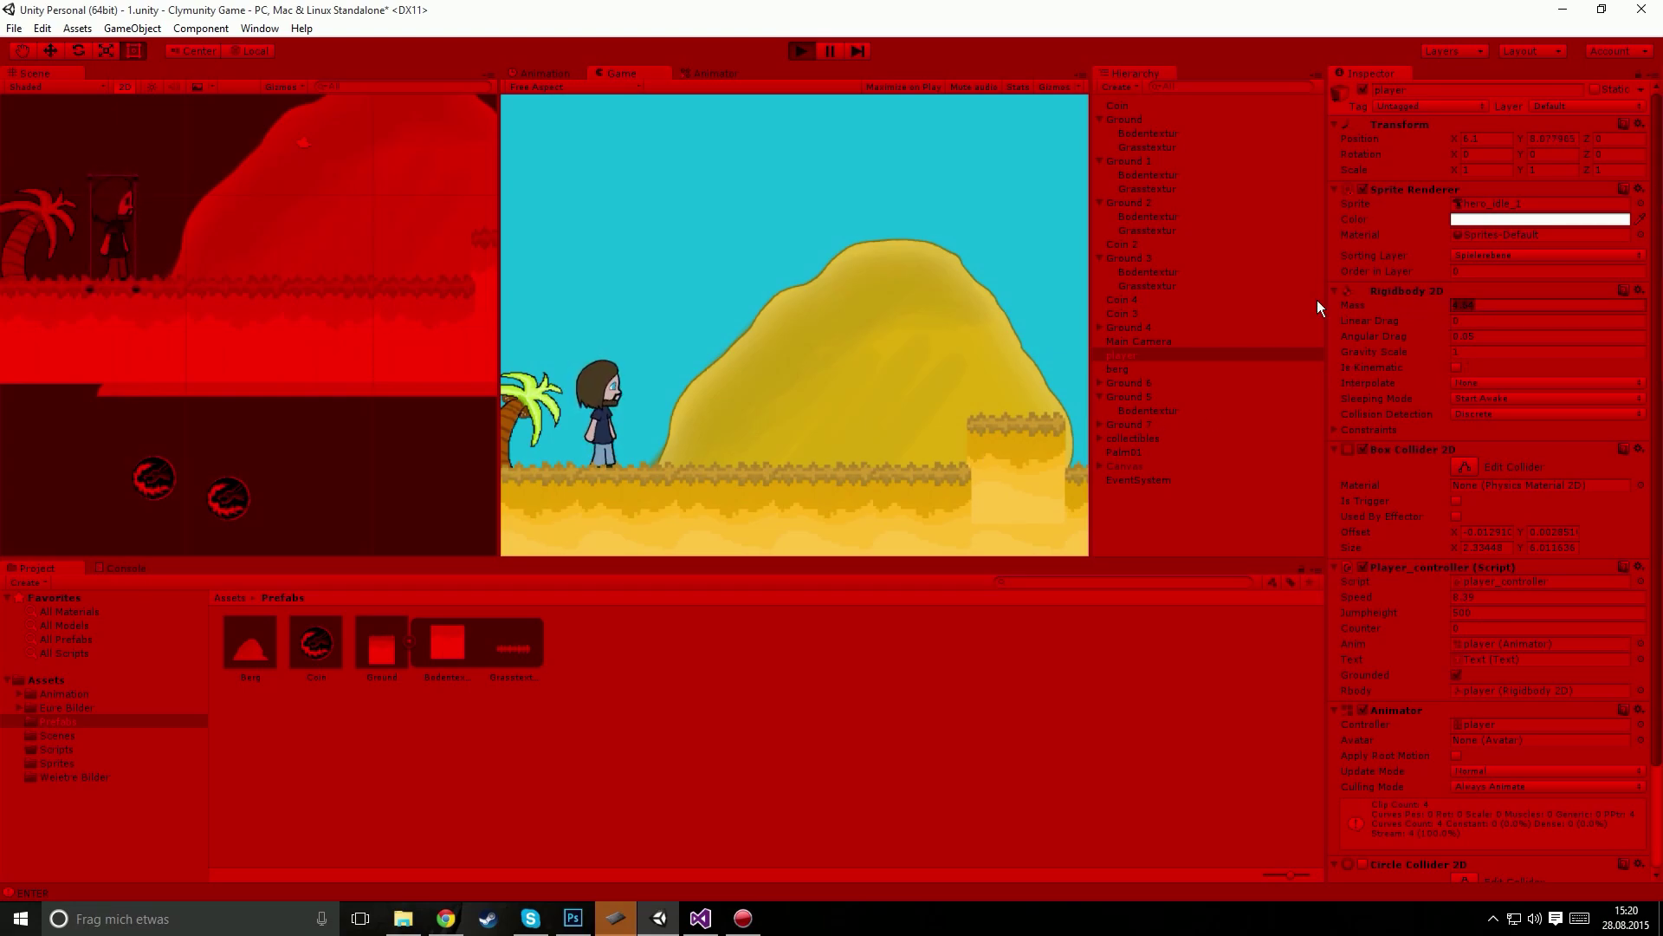
{"action": "type", "text": "20"}
{"action": "key", "text": "Tab"}
{"action": "key", "text": "Tab"}
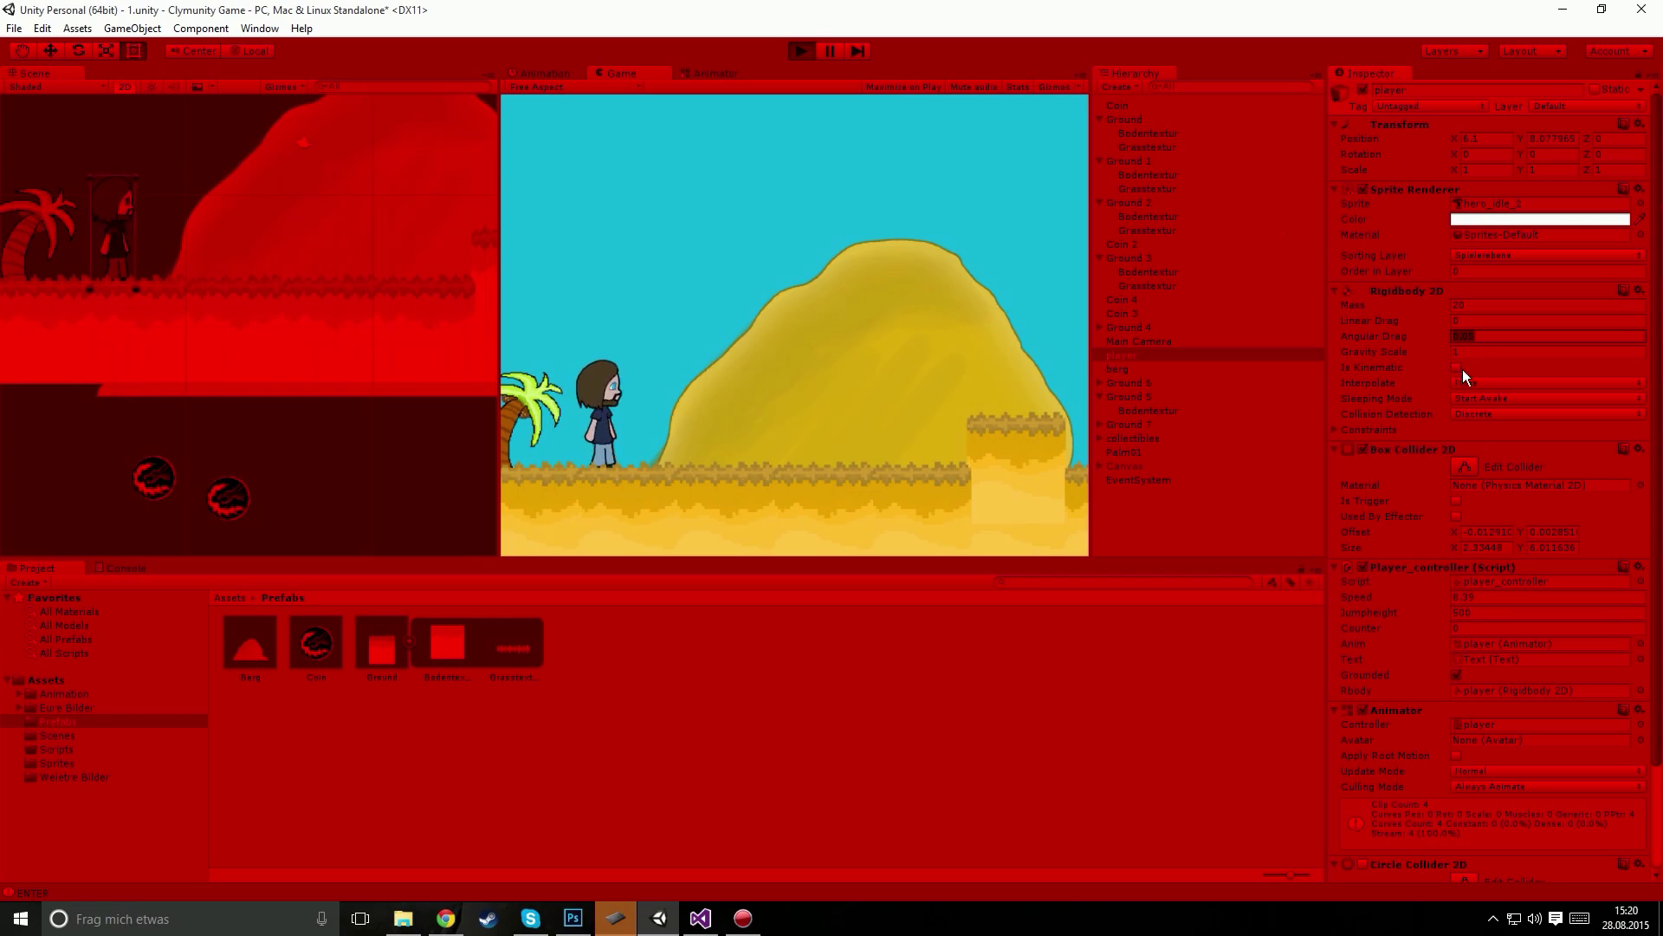
Step: Change Jumpheight to 3000 and test the jump
{"action": "left_click", "coordinate": [1366, 615]}
{"action": "type", "text": "1"}
{"action": "type", "text": "50"}
{"action": "left_click", "coordinate": [1533, 611]}
{"action": "type", "text": "3000"}
{"action": "left_click", "coordinate": [768, 317]}
{"action": "key", "text": "space"}
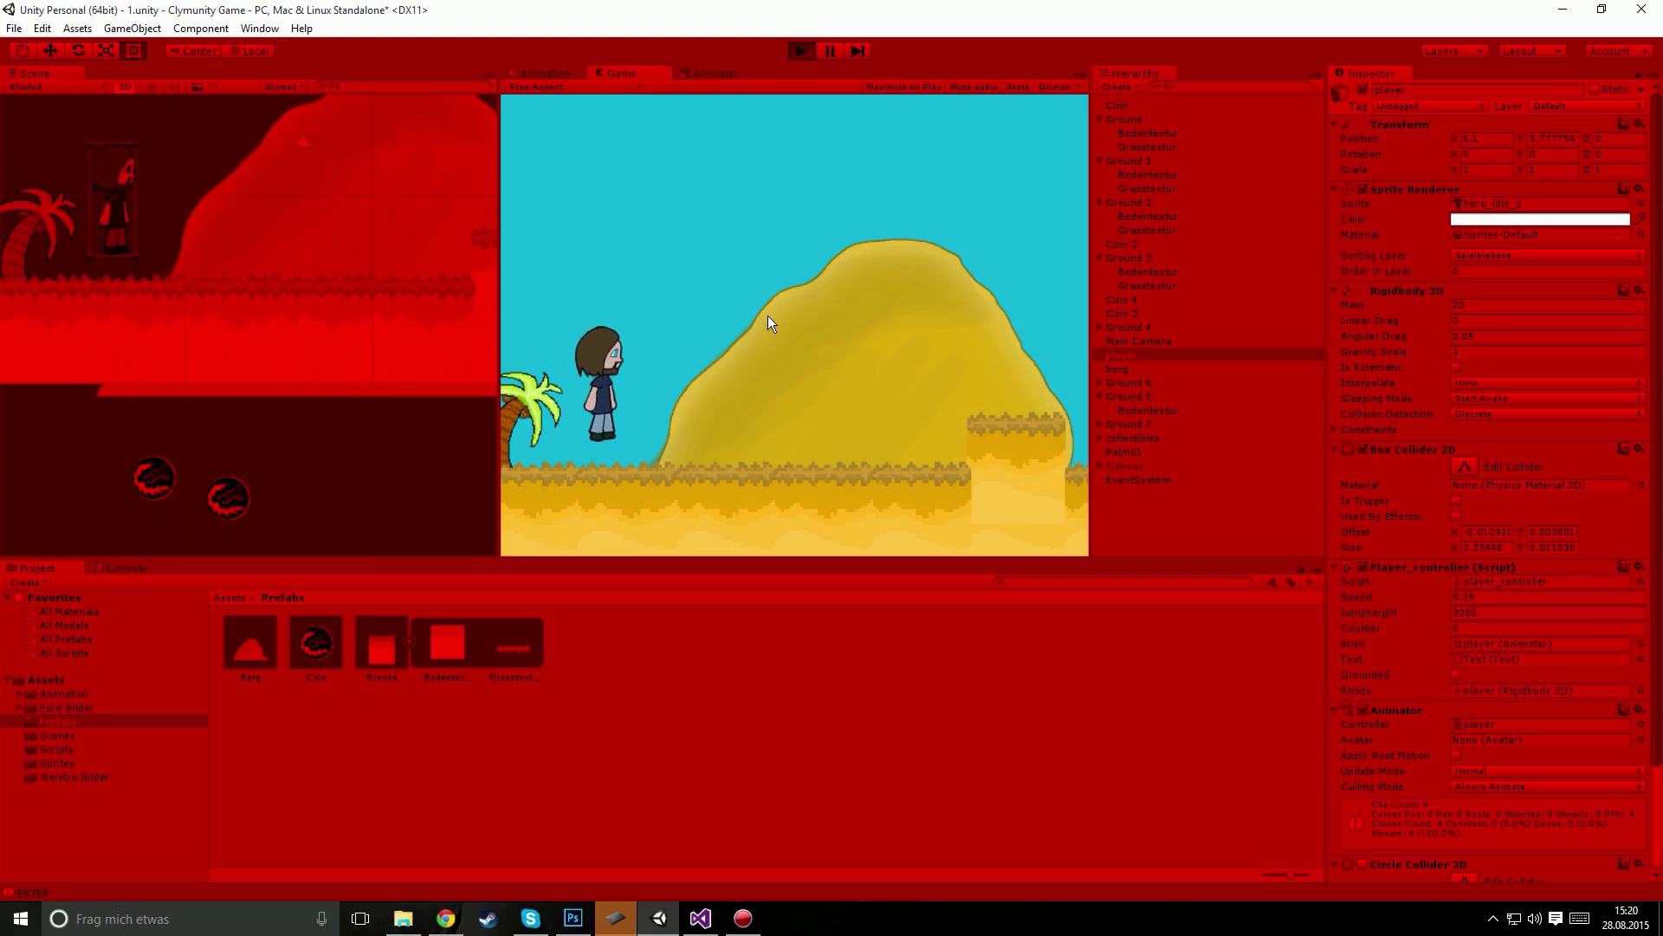
Step: Set Jumpheight to 5000 and jump the player toward the raised sand ledge
{"action": "left_click", "coordinate": [1419, 612]}
{"action": "type", "text": "5000"}
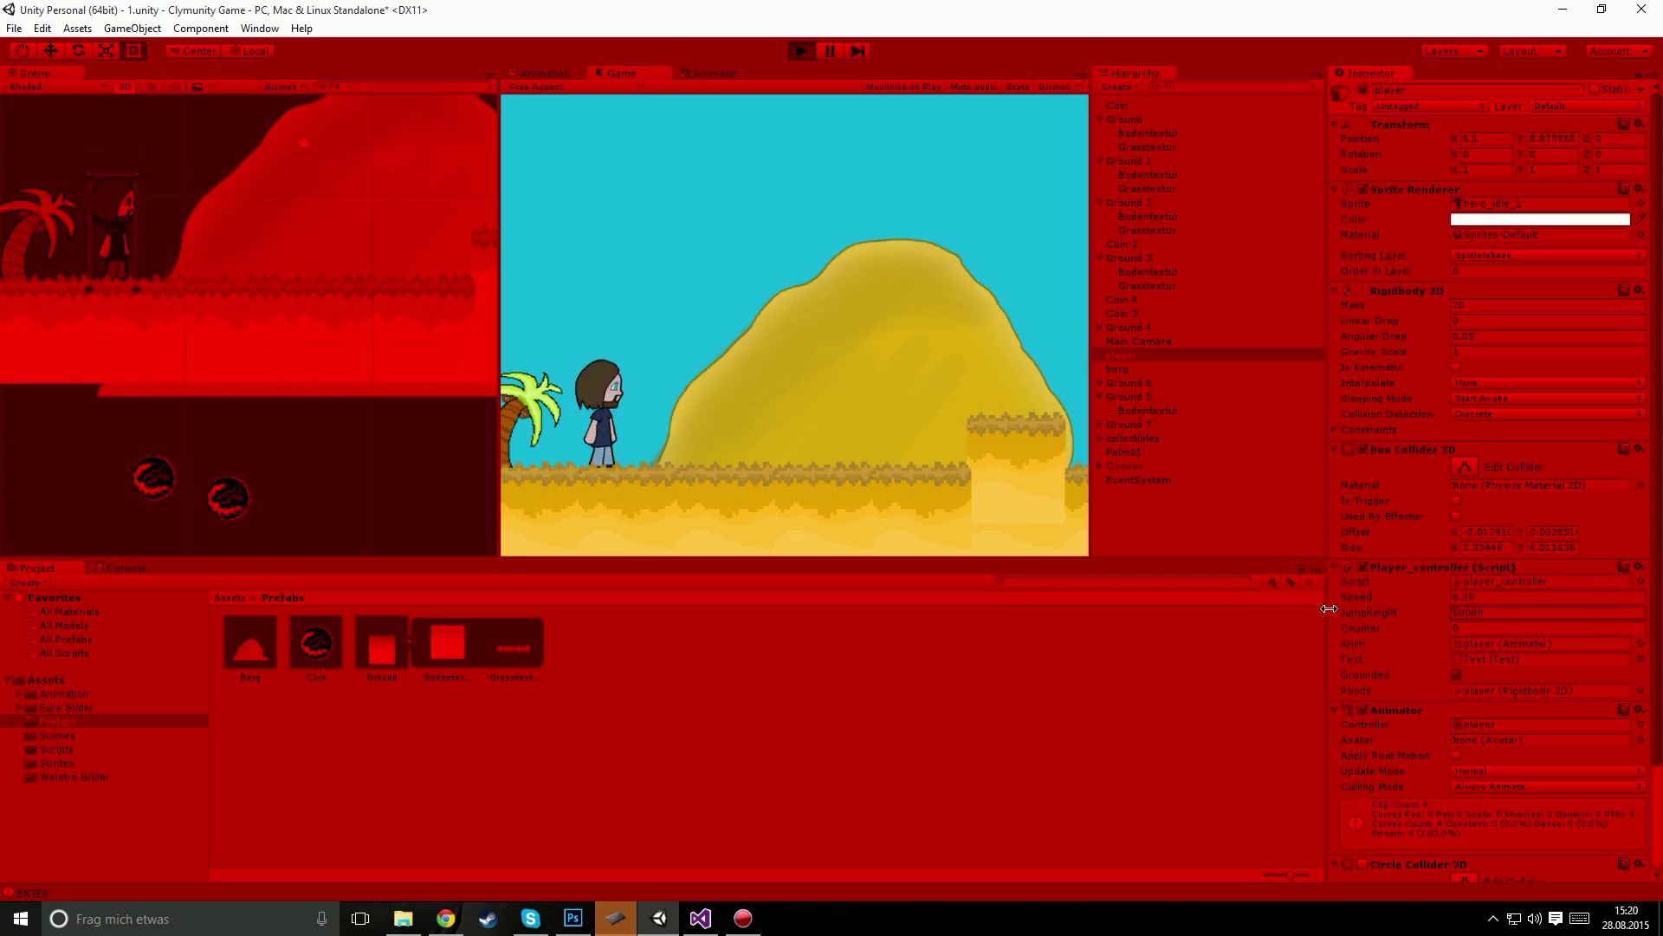
{"action": "type", "text": "0"}
{"action": "key", "text": "Return"}
{"action": "left_click", "coordinate": [1492, 612]}
{"action": "key", "text": "BackSpace"}
{"action": "left_click", "coordinate": [709, 301]}
{"action": "key", "text": "space"}
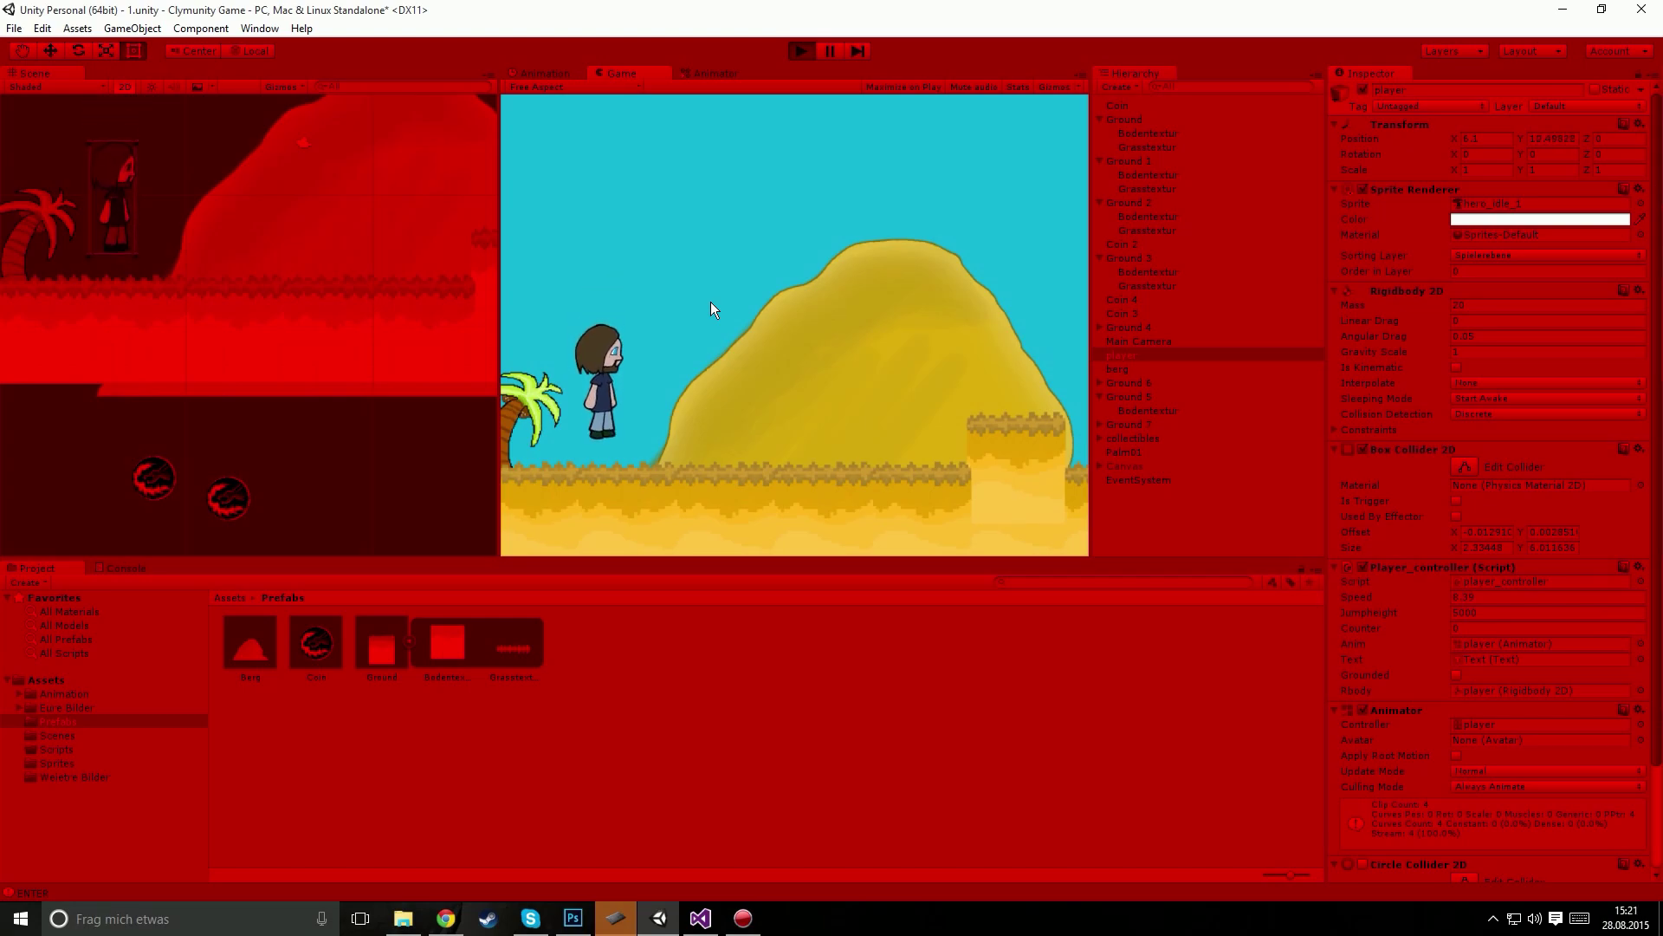
{"action": "key", "text": "Right"}
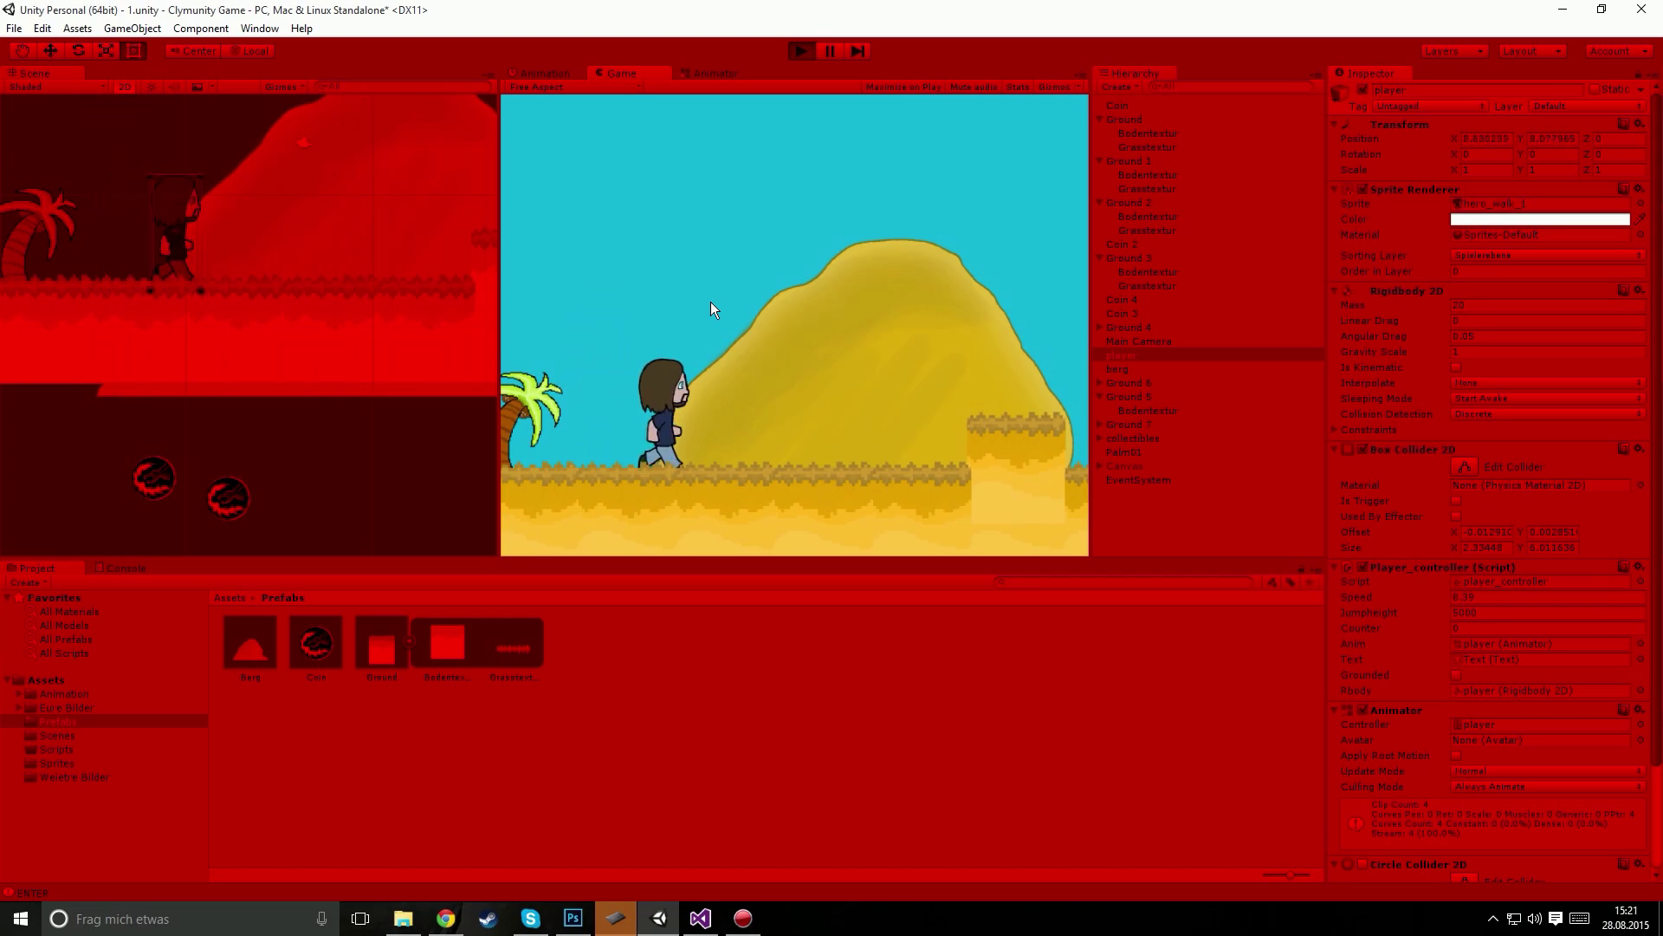
{"action": "key", "text": "space"}
{"action": "key", "text": "Left"}
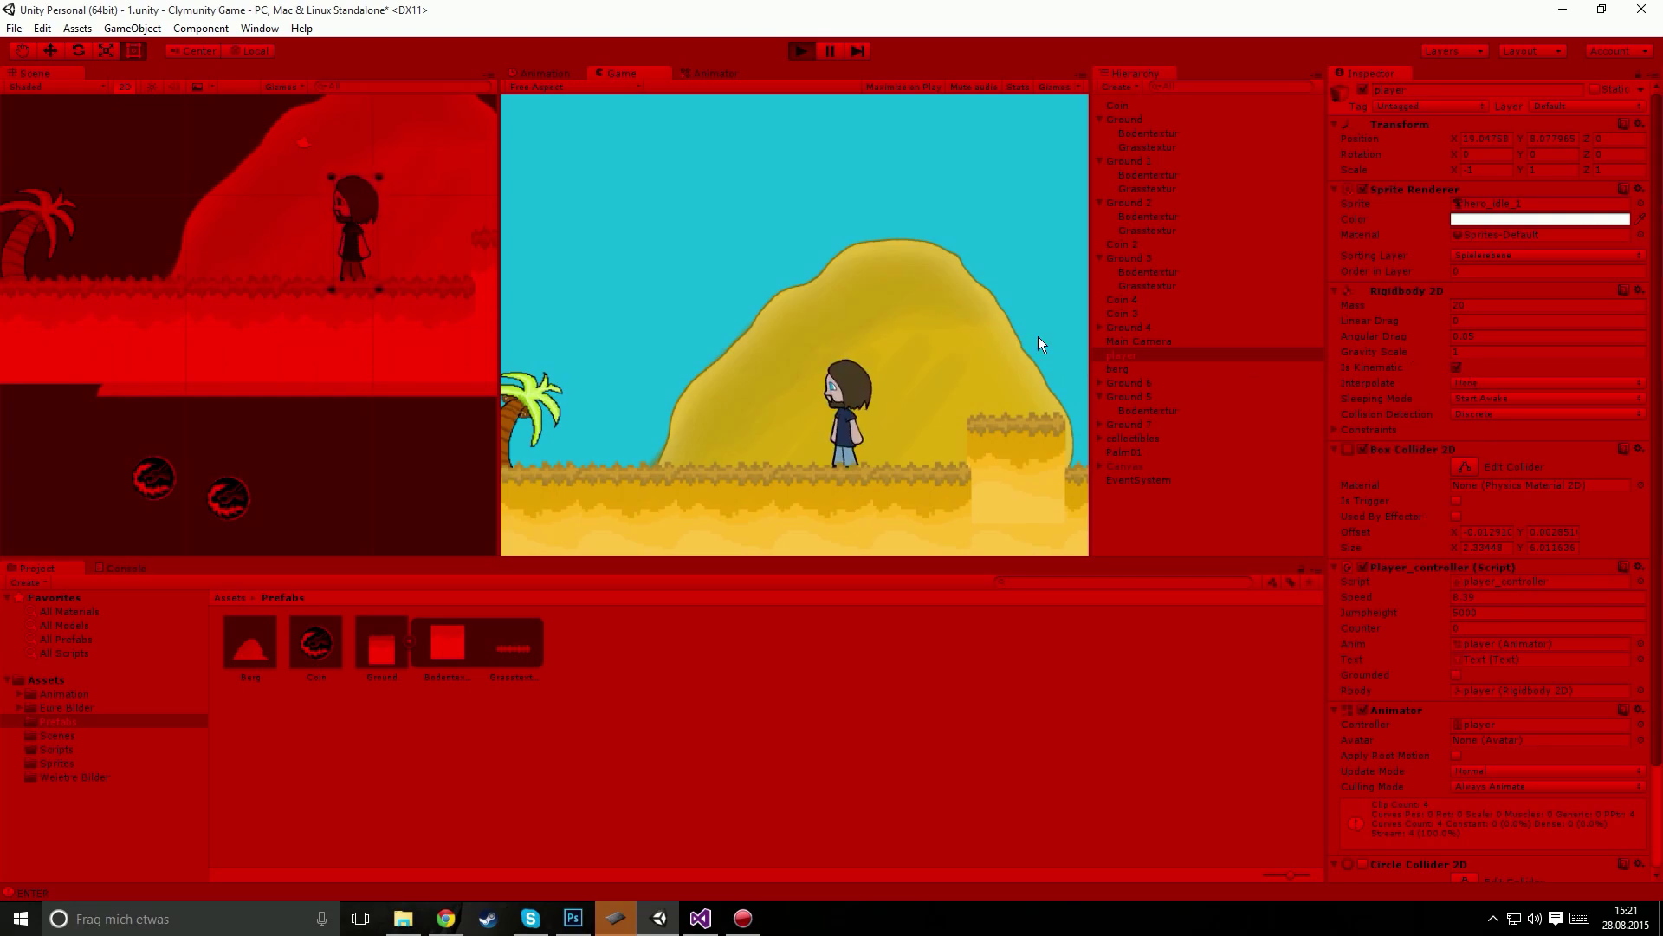
{"action": "key", "text": "space"}
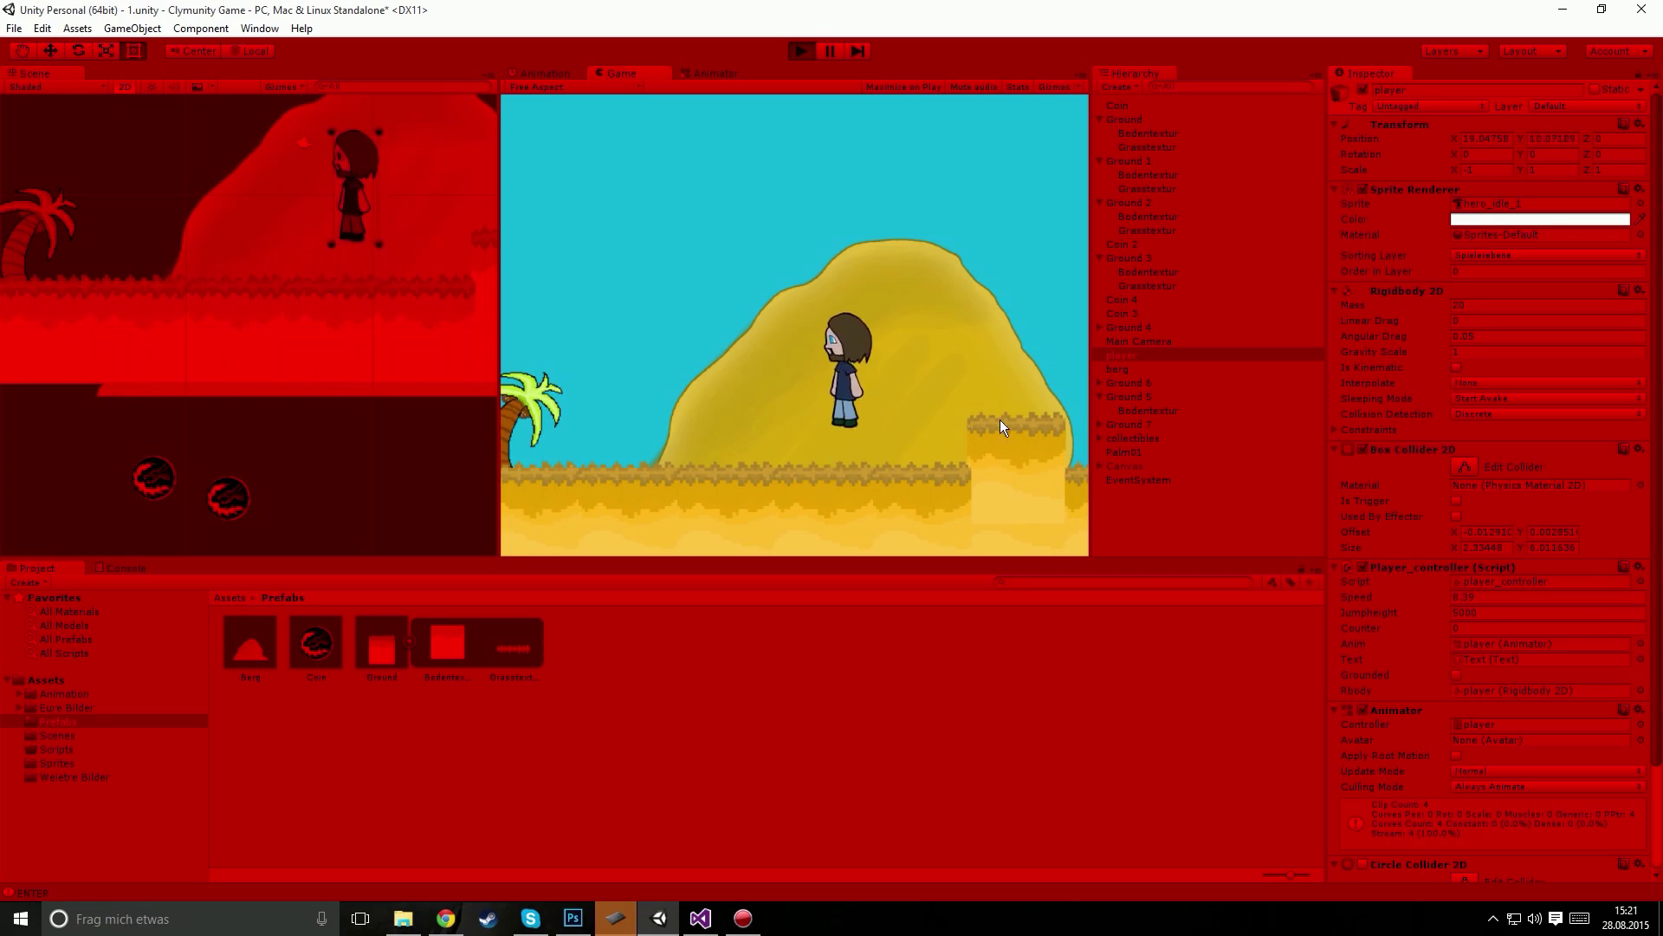
Step: Raise Gravity Scale to 2.24, set Jumpheight to 1500 and Mass to 3, testing jumps
{"action": "left_click_drag", "start_coordinate": [1419, 346], "coordinate": [1429, 351]}
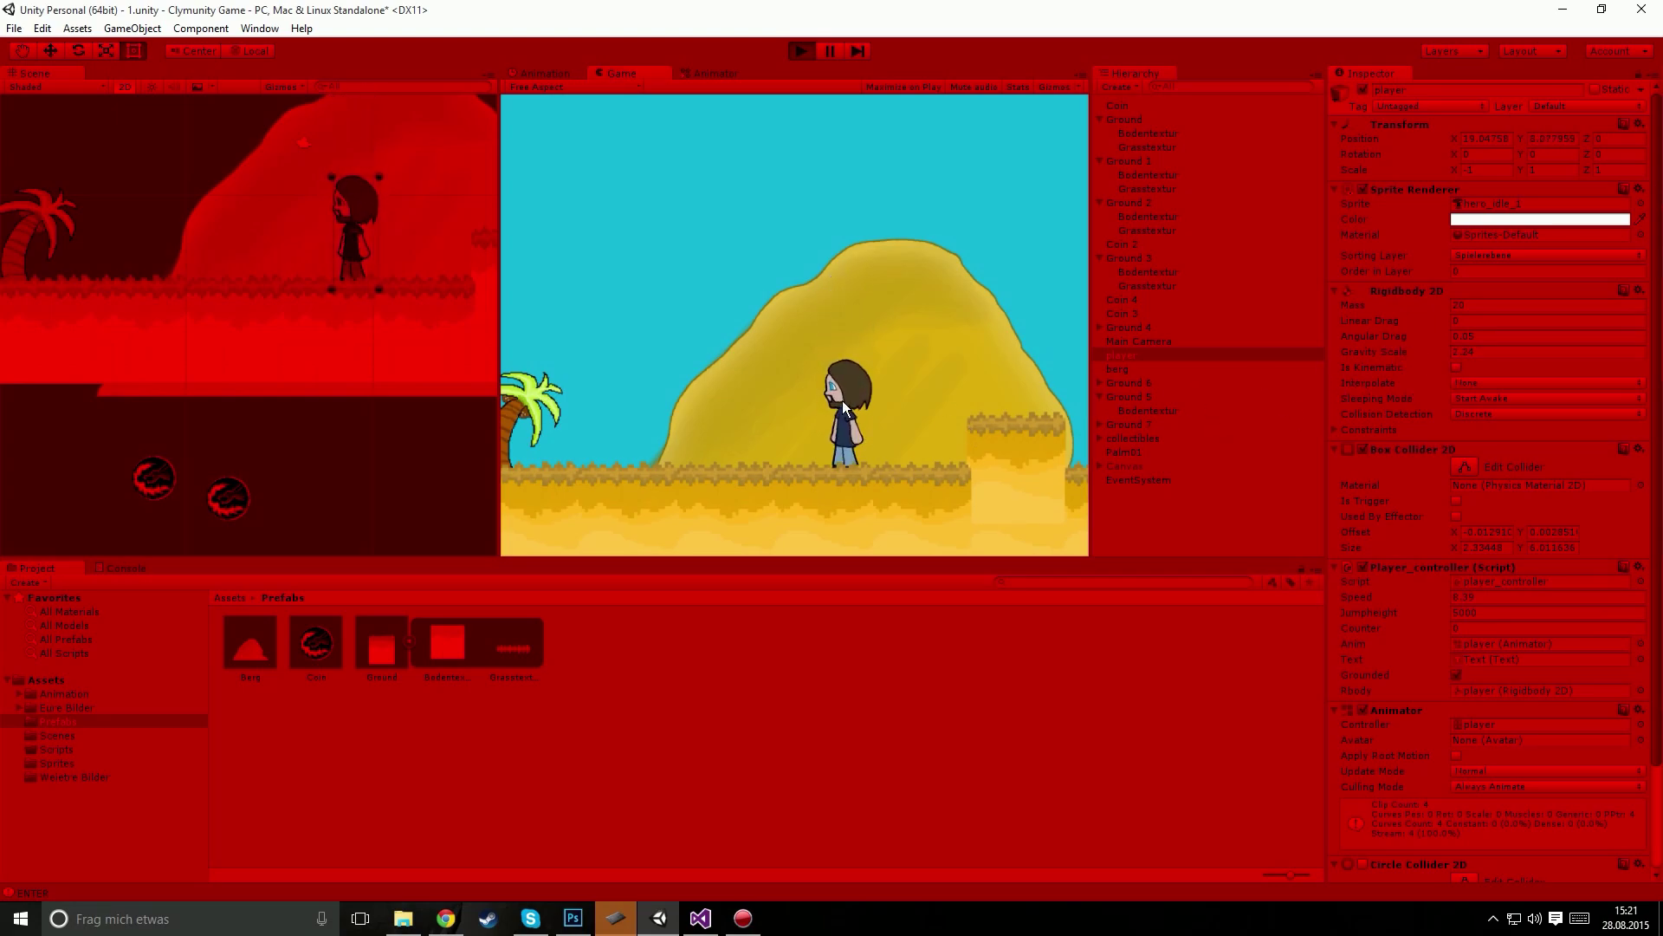
{"action": "left_click_drag", "start_coordinate": [1432, 305], "coordinate": [1318, 305]}
{"action": "key", "text": "space"}
{"action": "left_click", "coordinate": [1412, 610]}
{"action": "type", "text": "1500"}
{"action": "double_click", "coordinate": [1484, 303]}
{"action": "type", "text": "3"}
{"action": "left_click", "coordinate": [627, 290]}
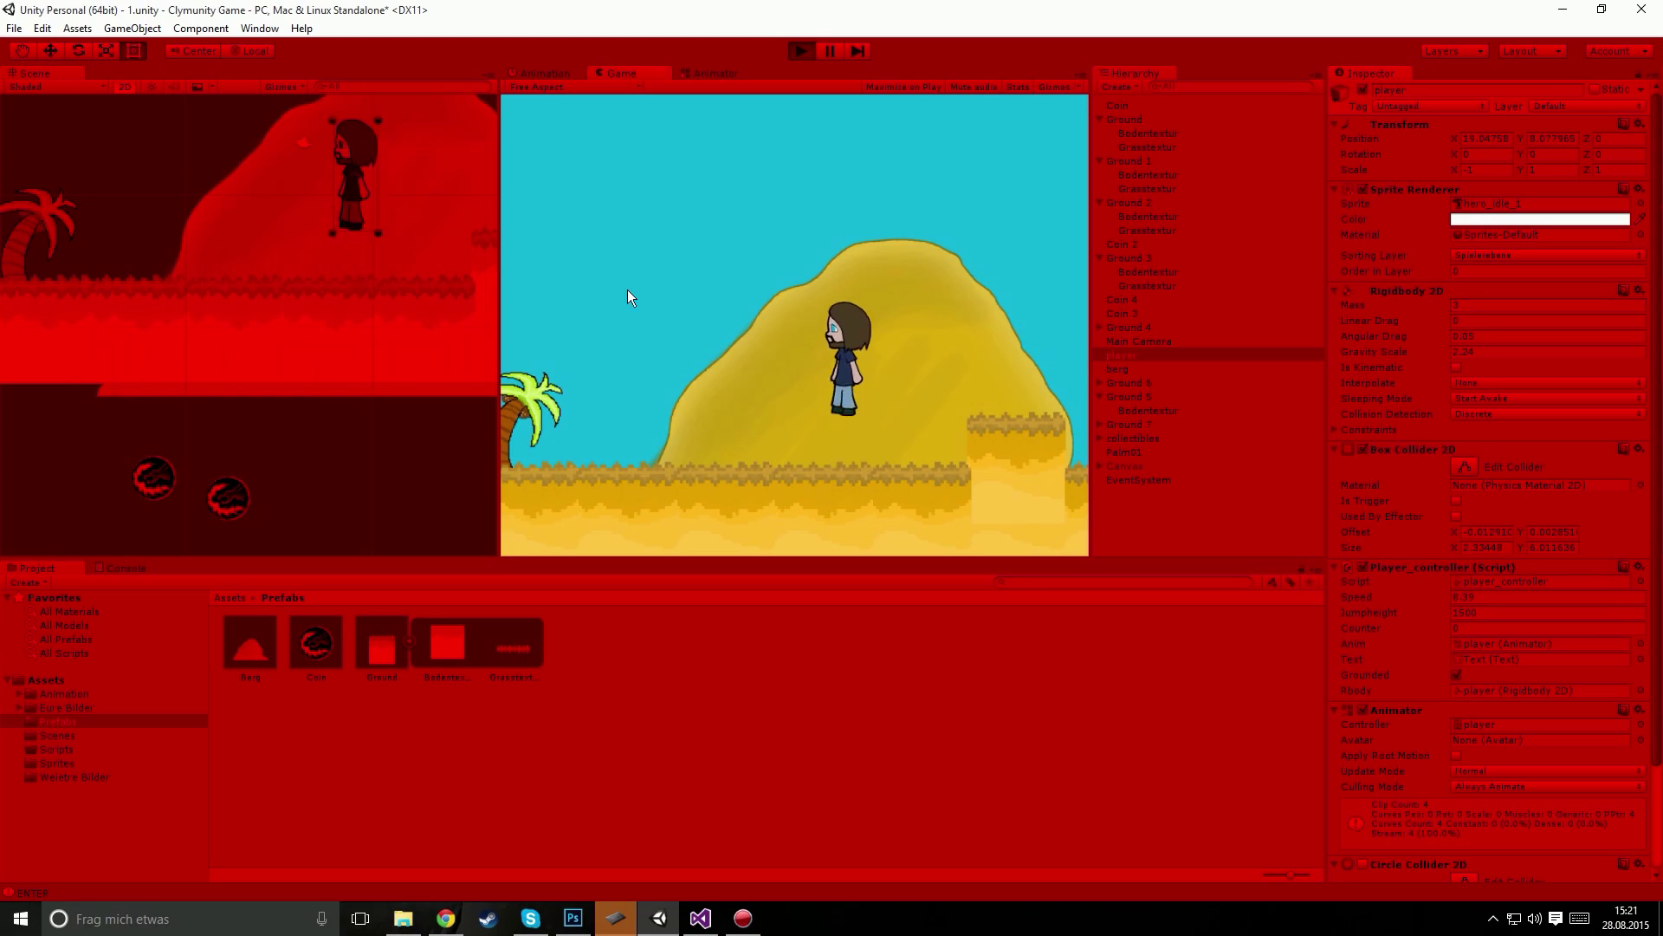
{"action": "key", "text": "space"}
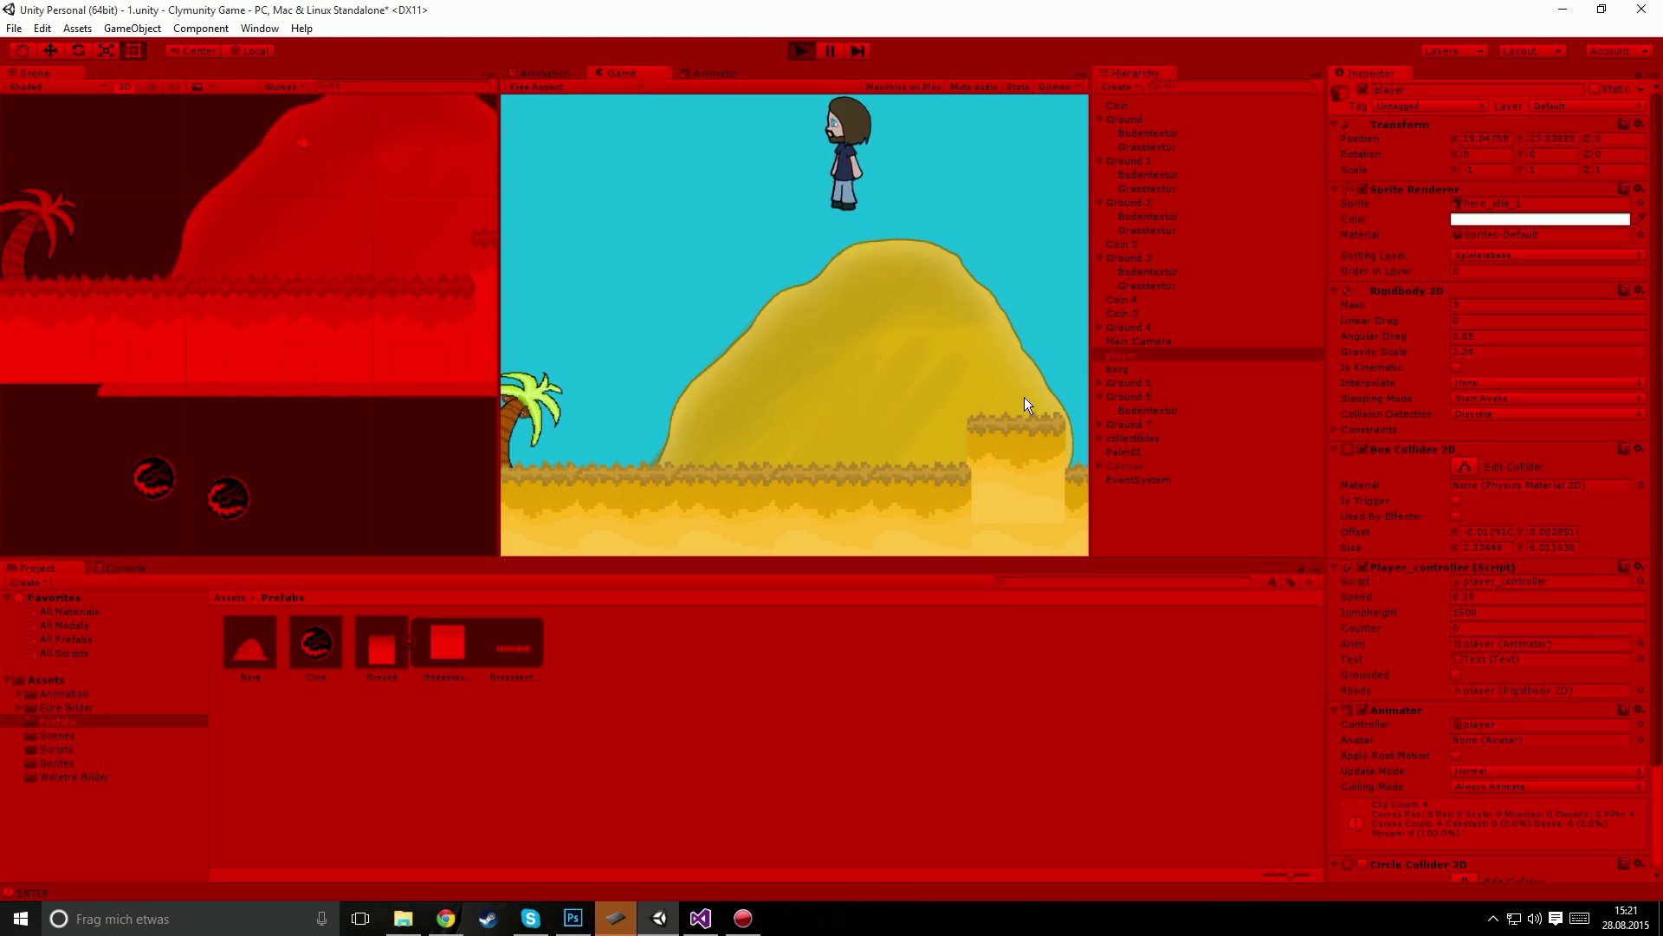
Step: Raise Gravity Scale to 19 and test repeated jumps under the stronger gravity
{"action": "left_click_drag", "start_coordinate": [1397, 346], "coordinate": [1501, 355]}
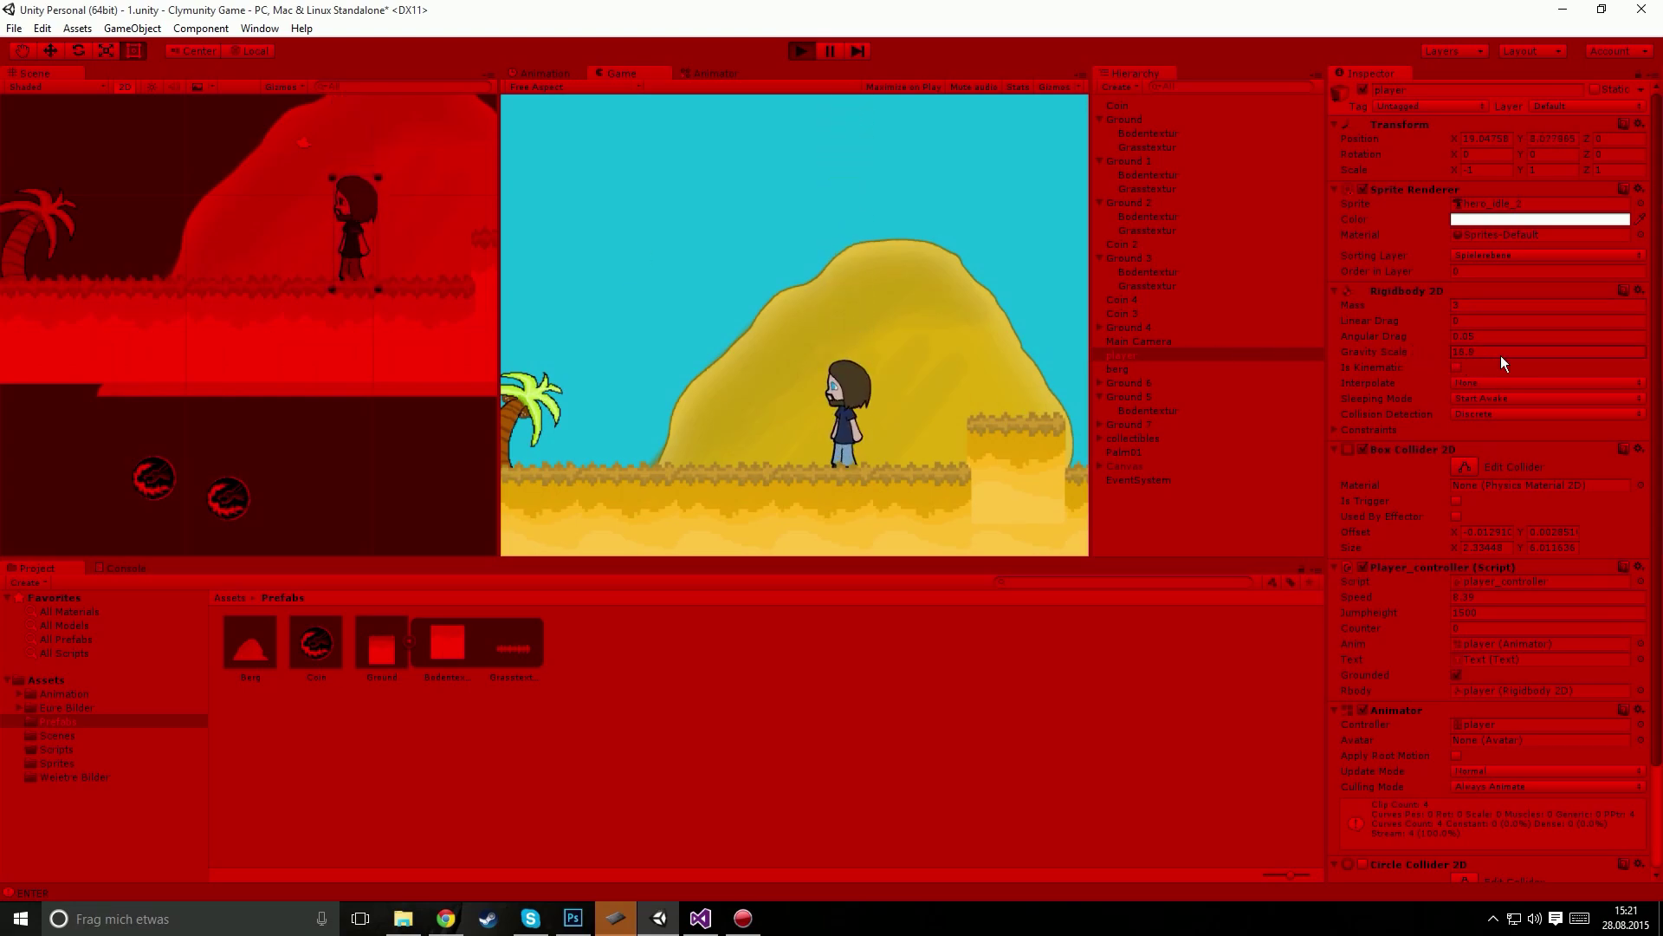
{"action": "left_click", "coordinate": [826, 388]}
{"action": "key", "text": "space"}
{"action": "key", "text": "space"}
{"action": "key", "text": "space"}
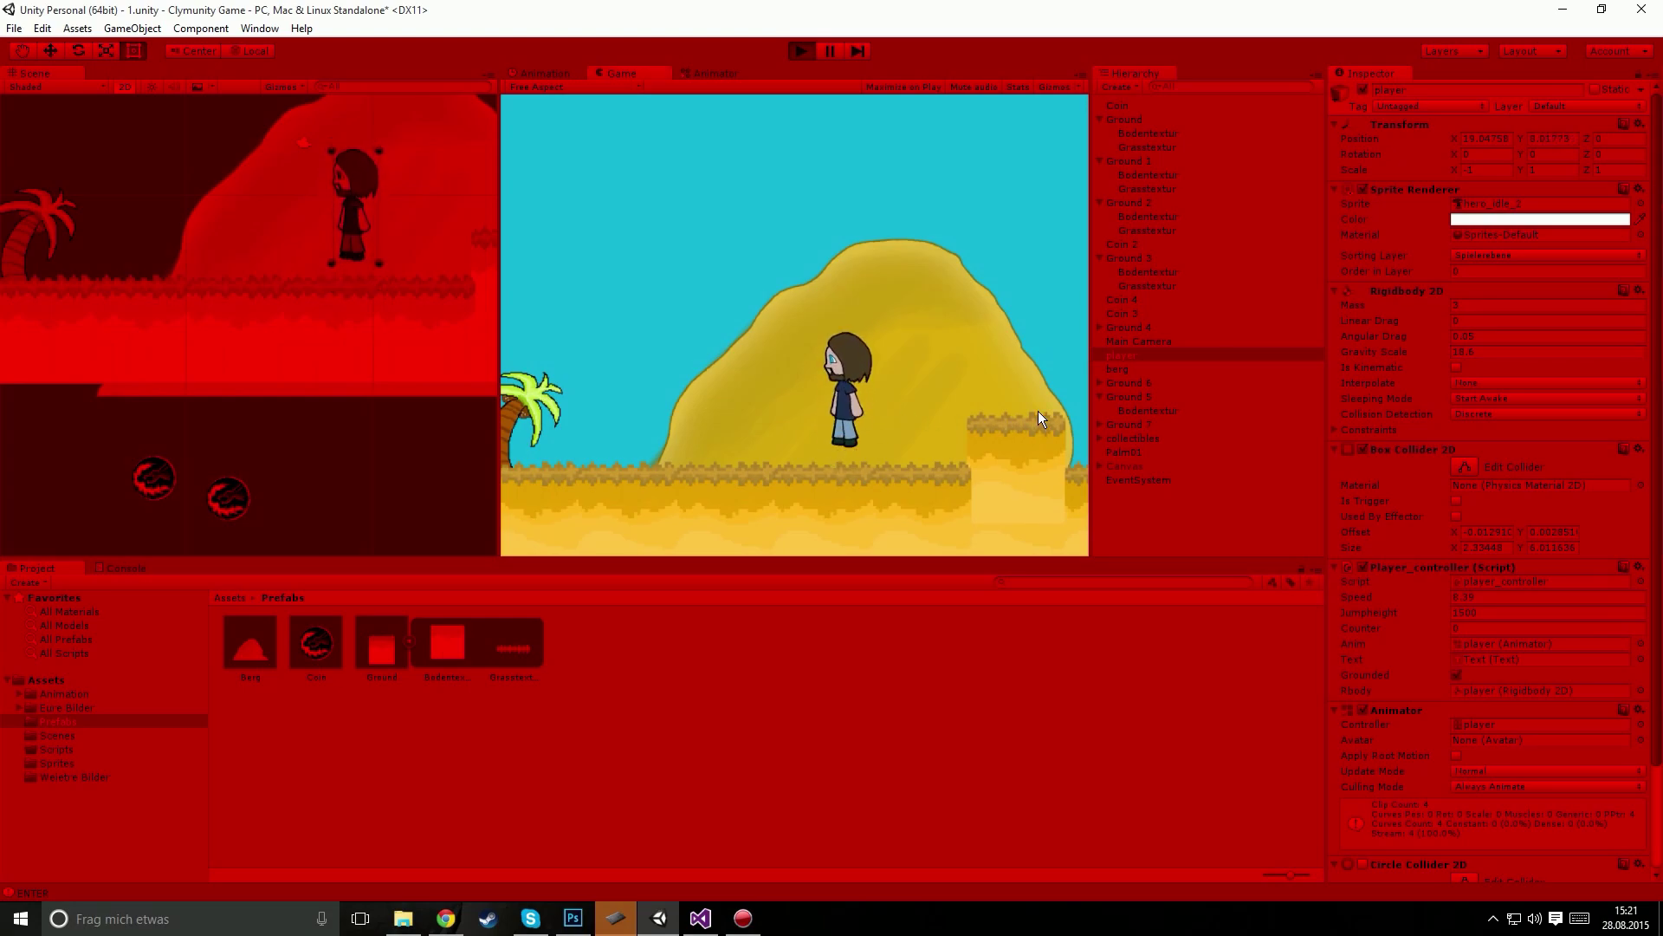
{"action": "key", "text": "space"}
{"action": "key", "text": "space"}
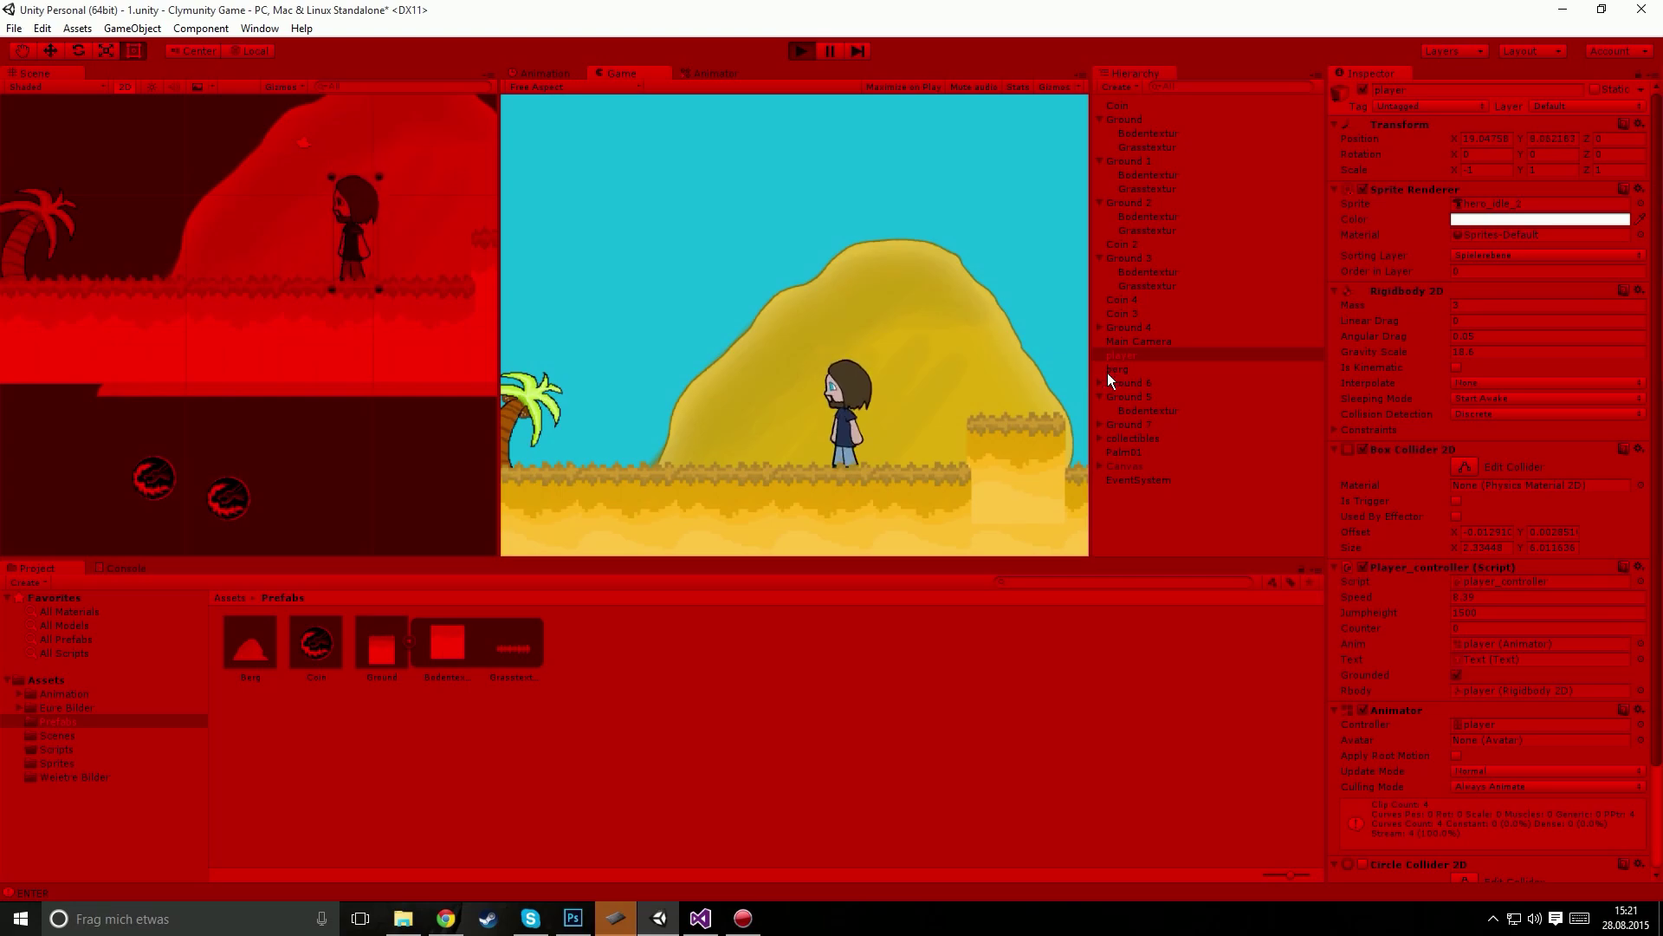
{"action": "left_click_drag", "start_coordinate": [1401, 352], "coordinate": [1405, 352]}
{"action": "key", "text": "space"}
Step: Set the Rigidbody 2D Gravity Scale to 5, then settle on 10
{"action": "left_click", "coordinate": [1472, 353]}
{"action": "type", "text": "5"}
{"action": "key", "text": "Return"}
{"action": "left_click", "coordinate": [1464, 351]}
{"action": "type", "text": "10"}
{"action": "key", "text": "Return"}
Step: Walk the player left and right and jump onto the hill to test movement
{"action": "key", "text": "Right"}
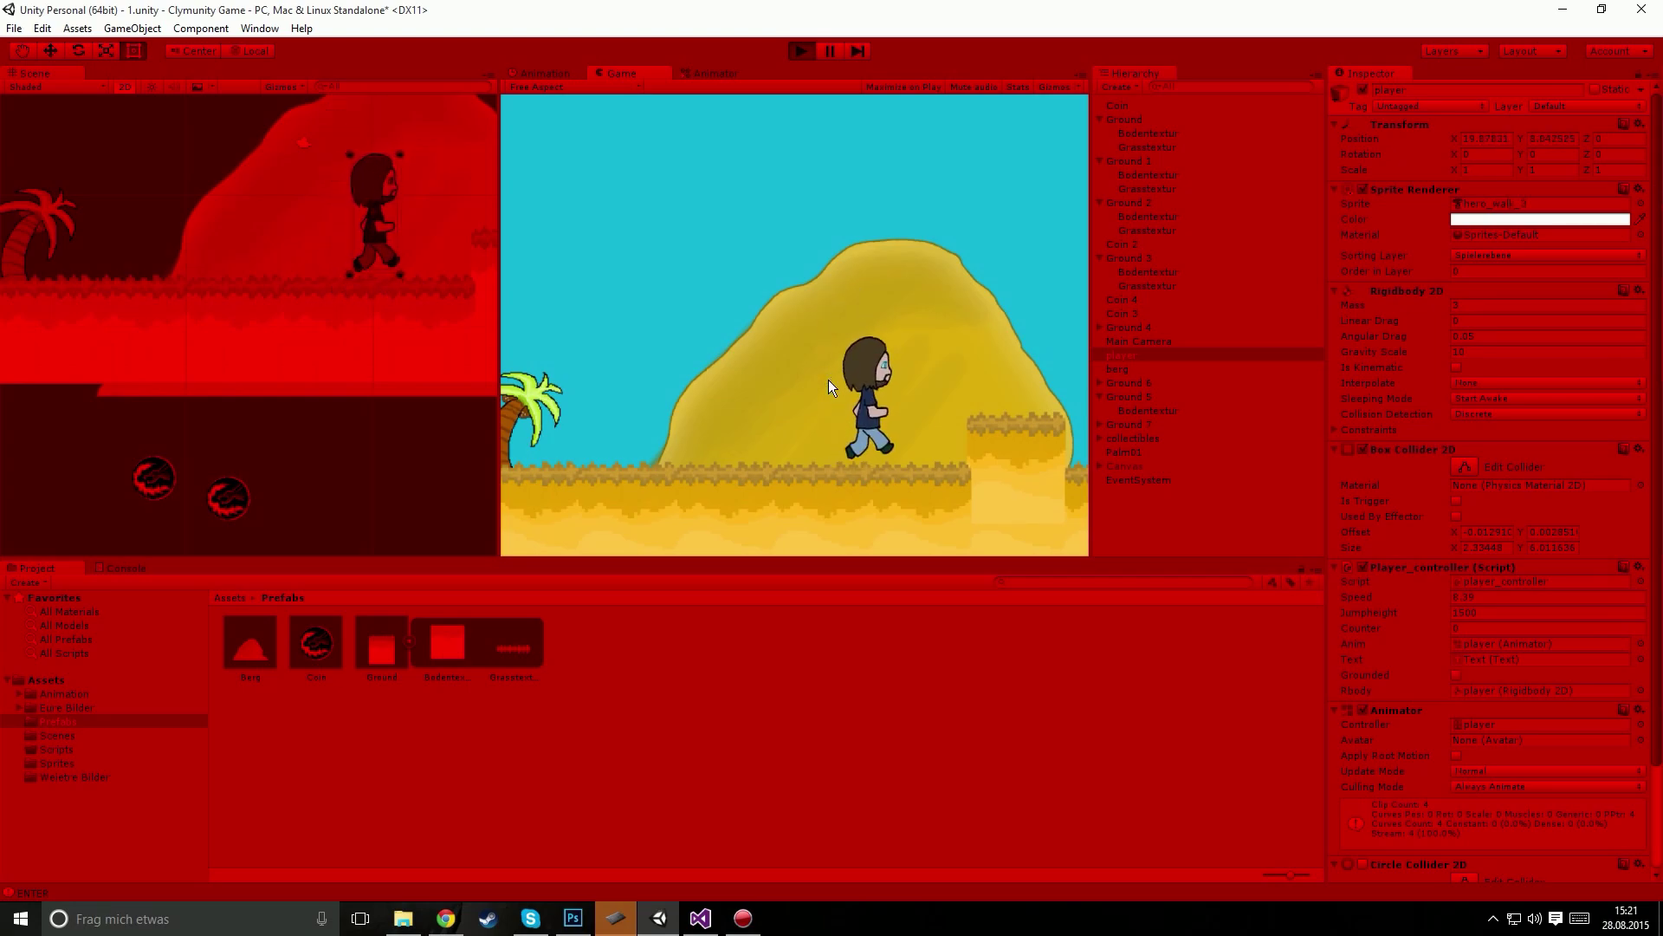
{"action": "key", "text": "Left"}
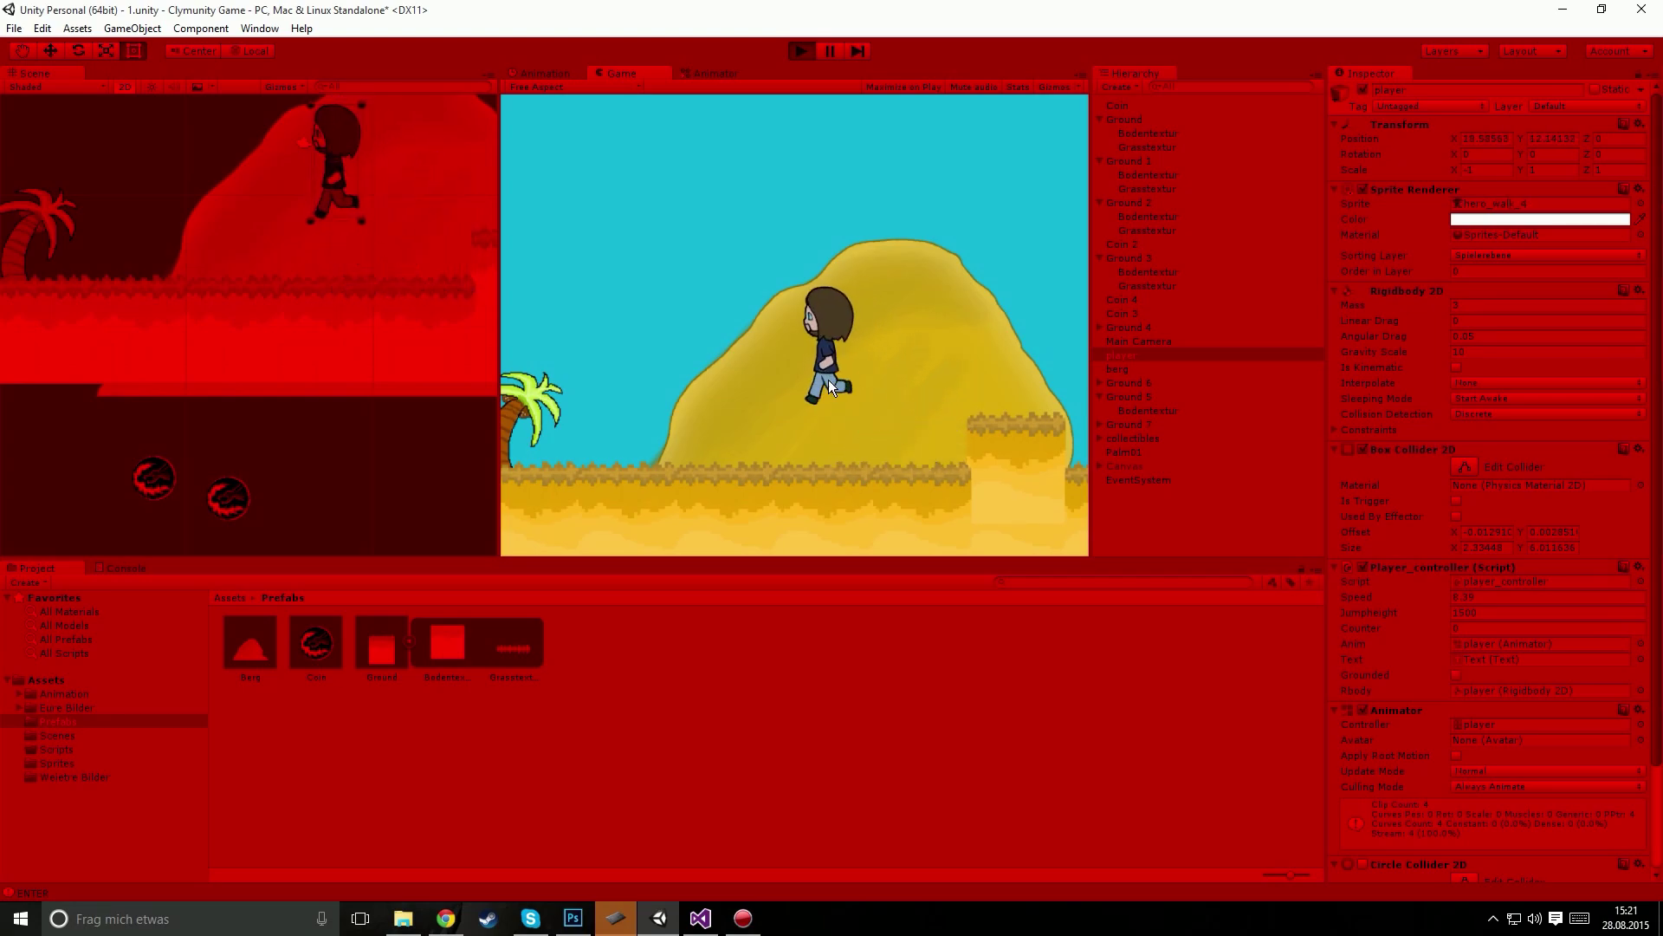
{"action": "key", "text": "Right"}
{"action": "key", "text": "space"}
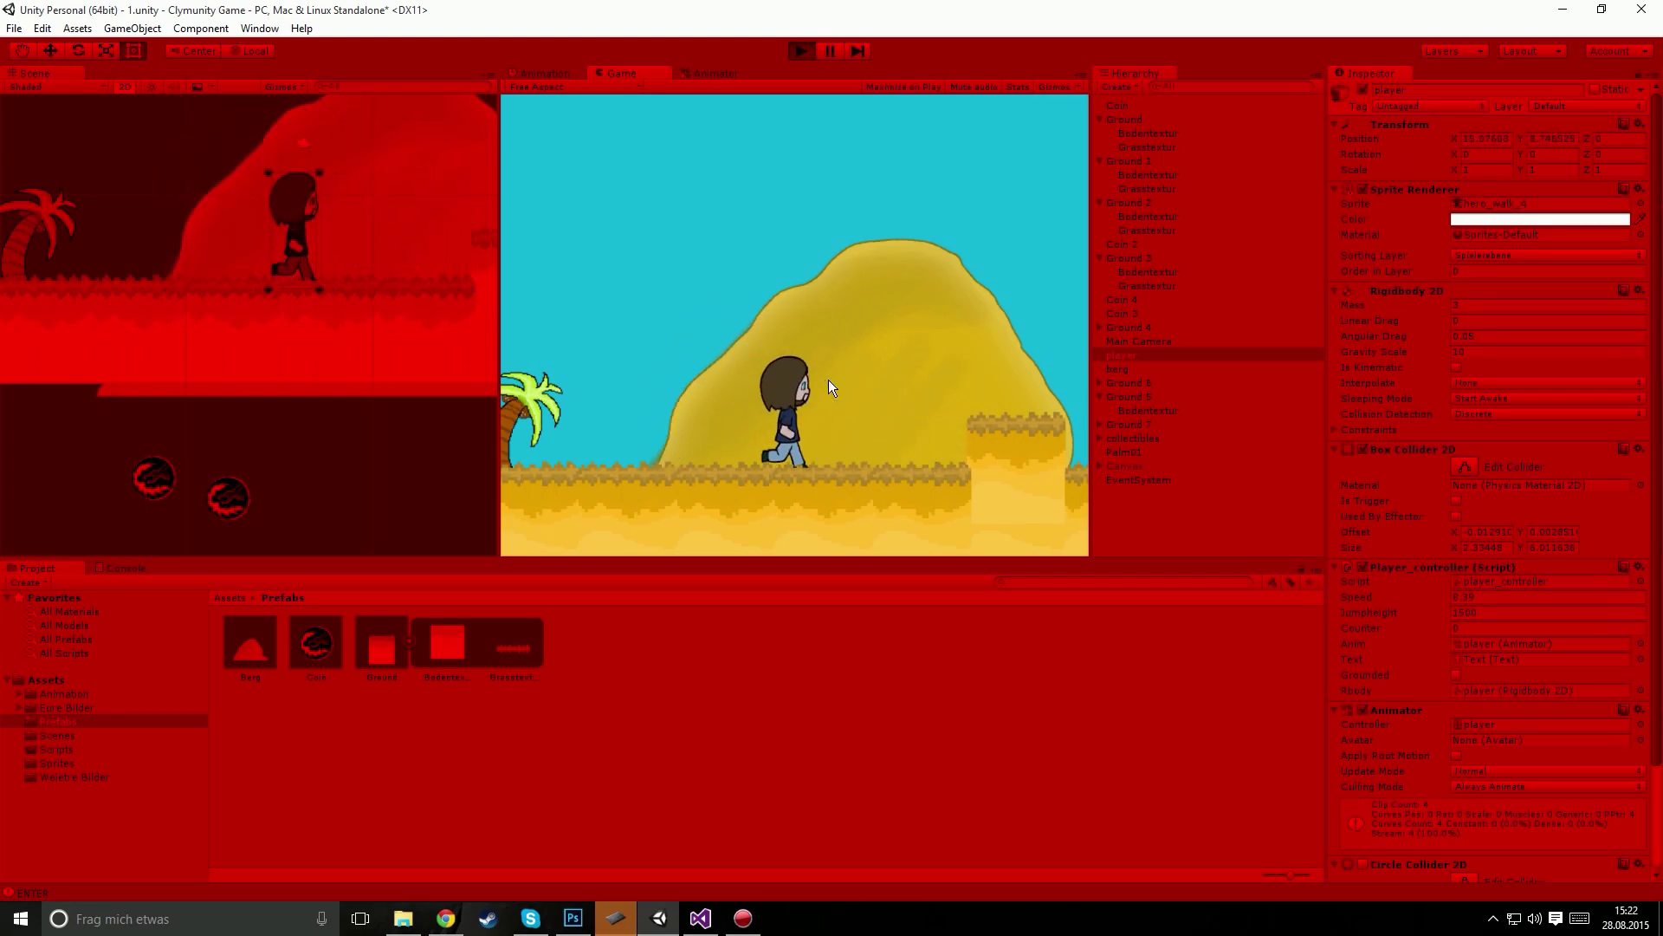
{"action": "key", "text": "Left"}
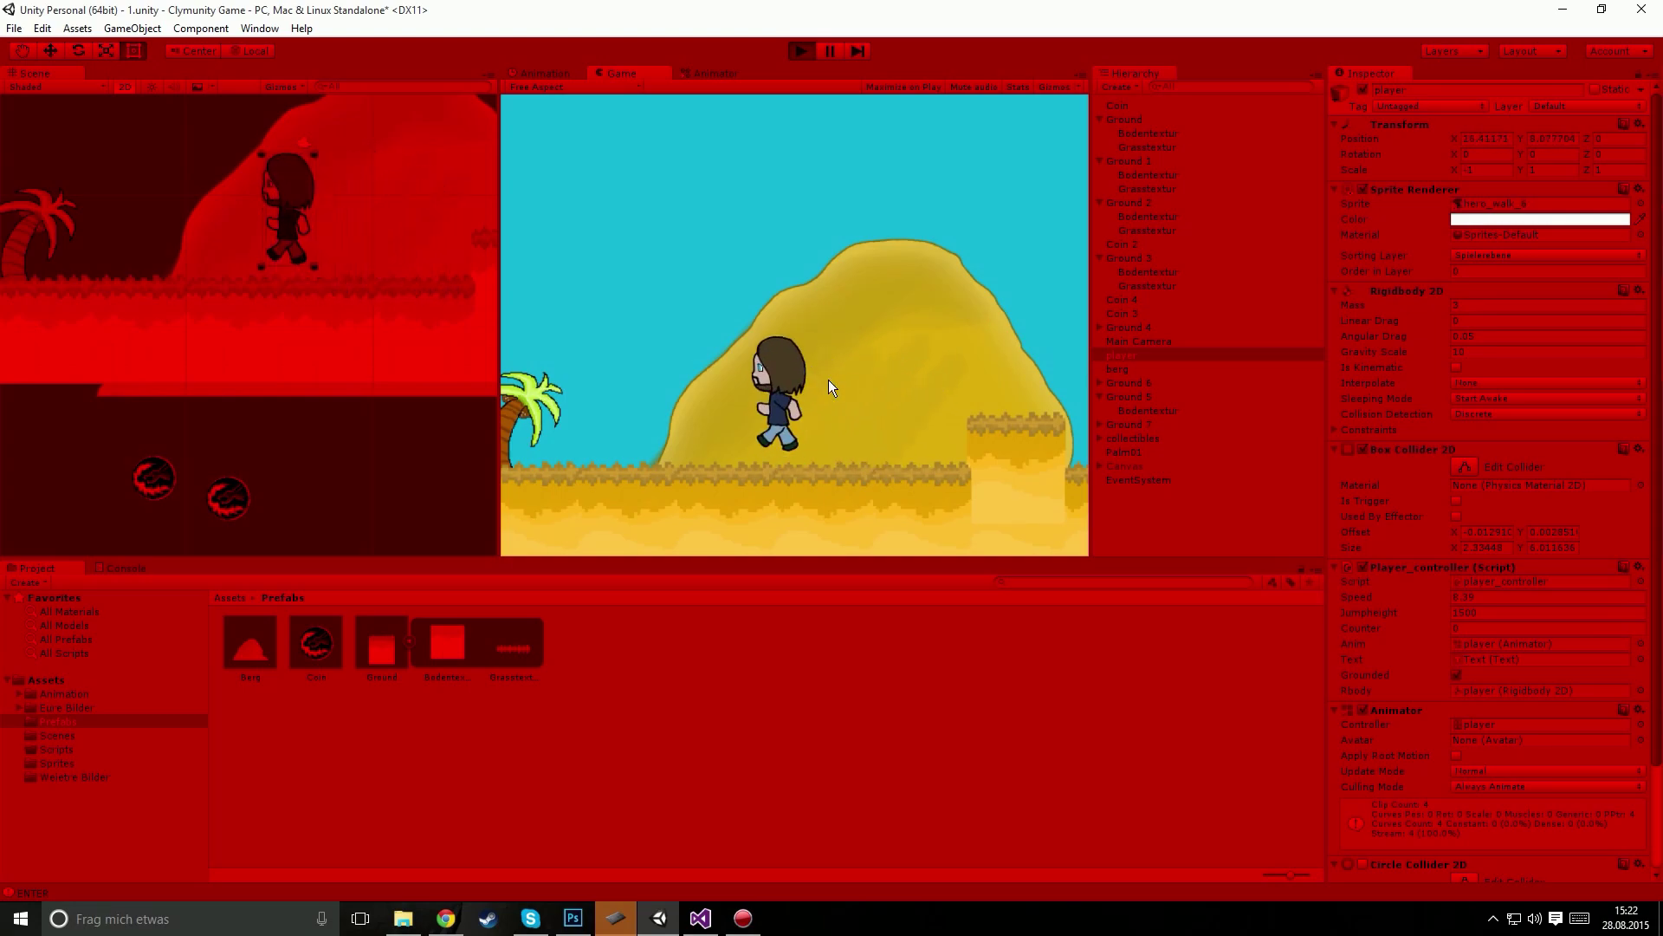
{"action": "key", "text": "space"}
{"action": "key", "text": "Right"}
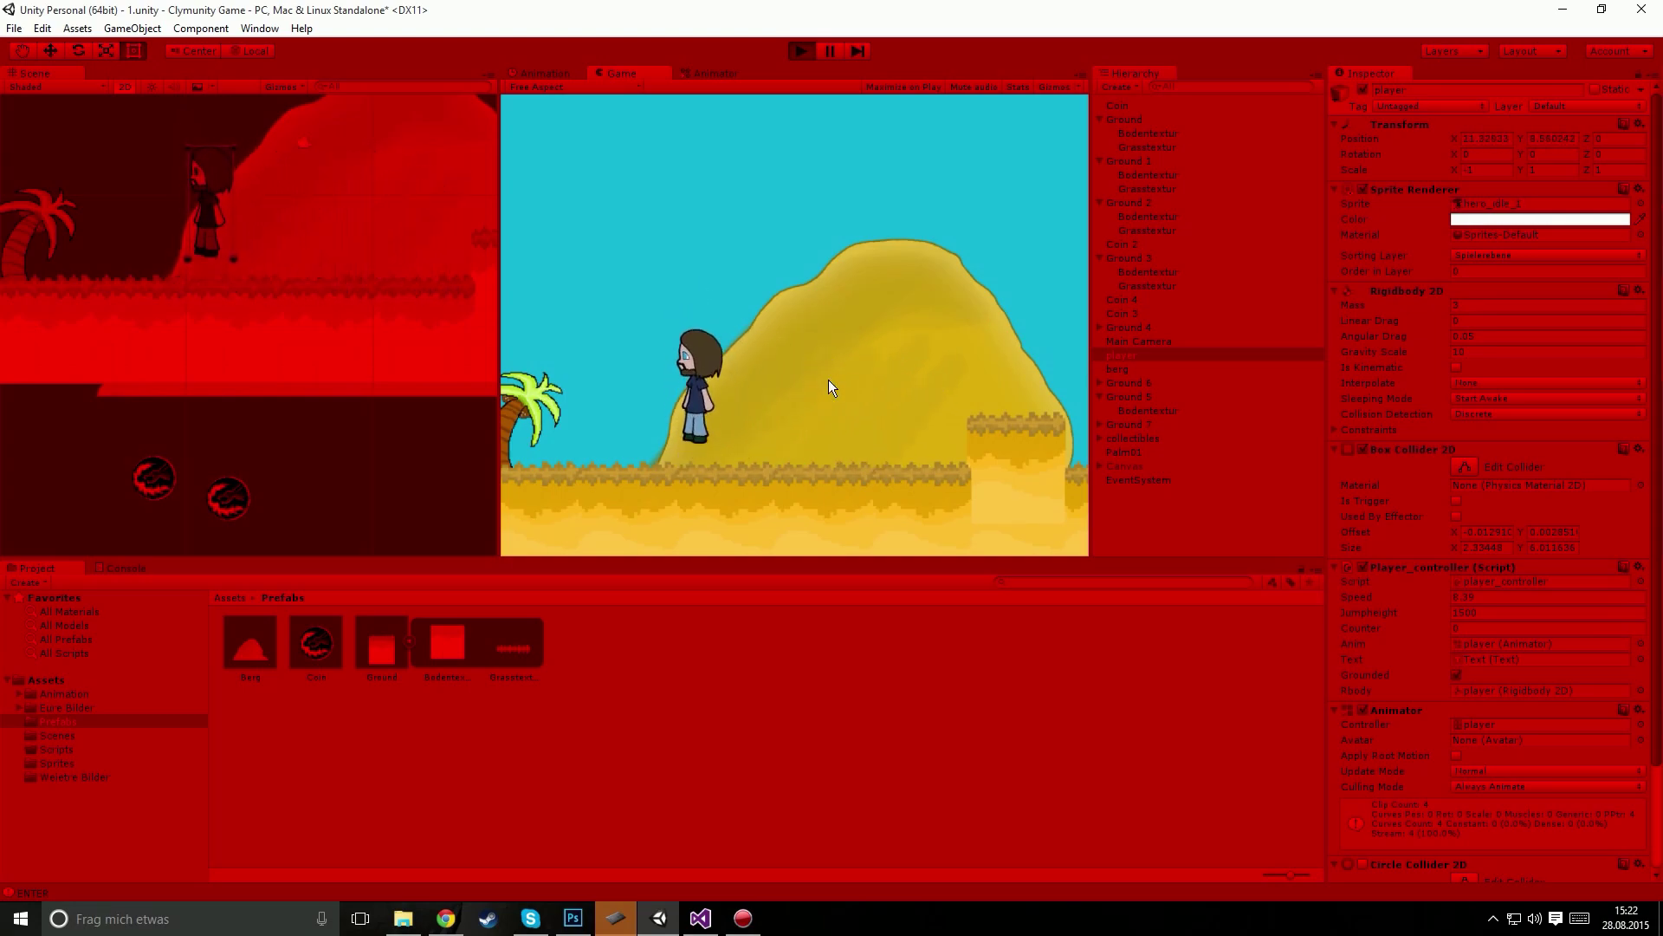
{"action": "key", "text": "space"}
{"action": "key", "text": "Right"}
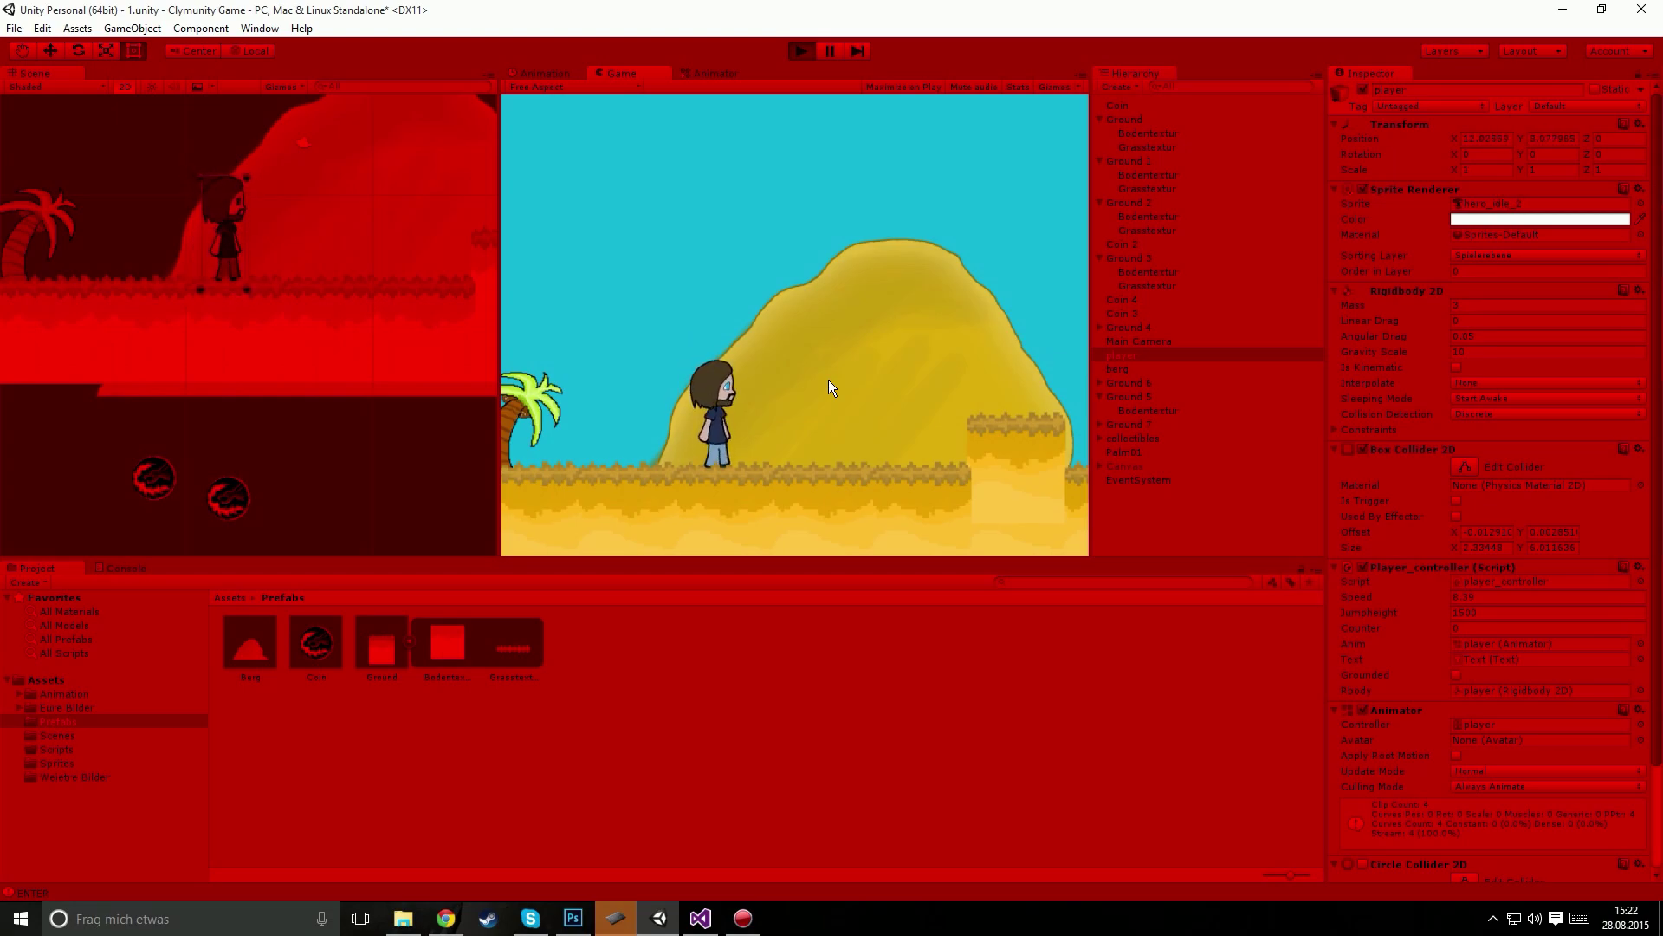
{"action": "key", "text": "Left"}
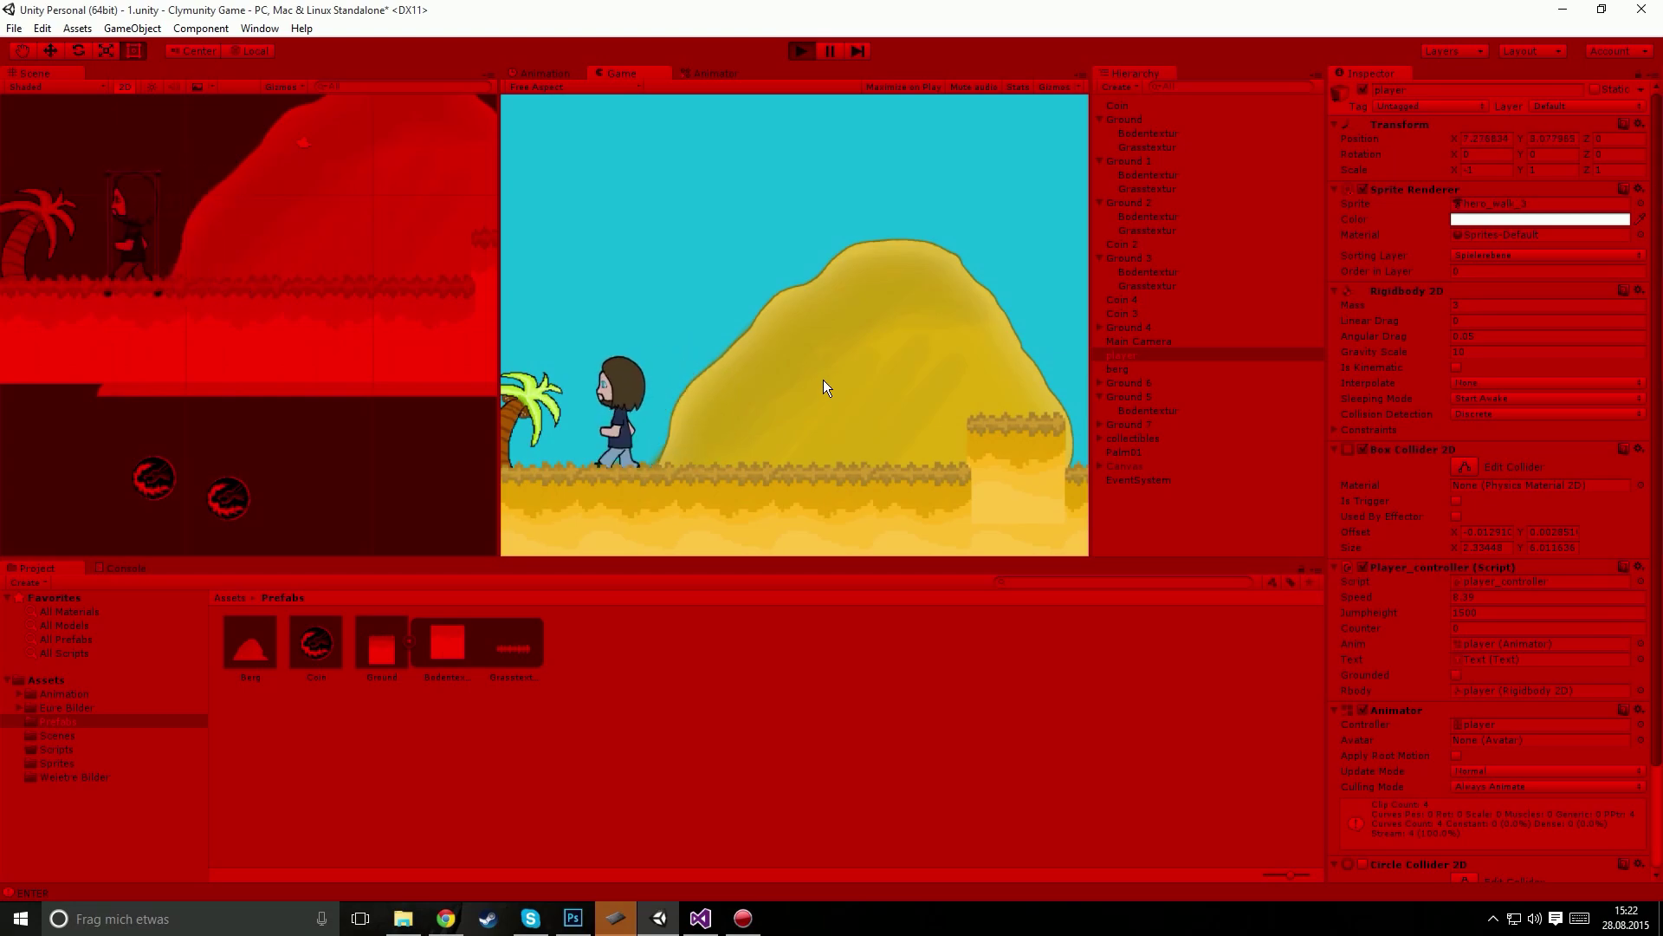
{"action": "key", "text": "Right"}
{"action": "key", "text": "space"}
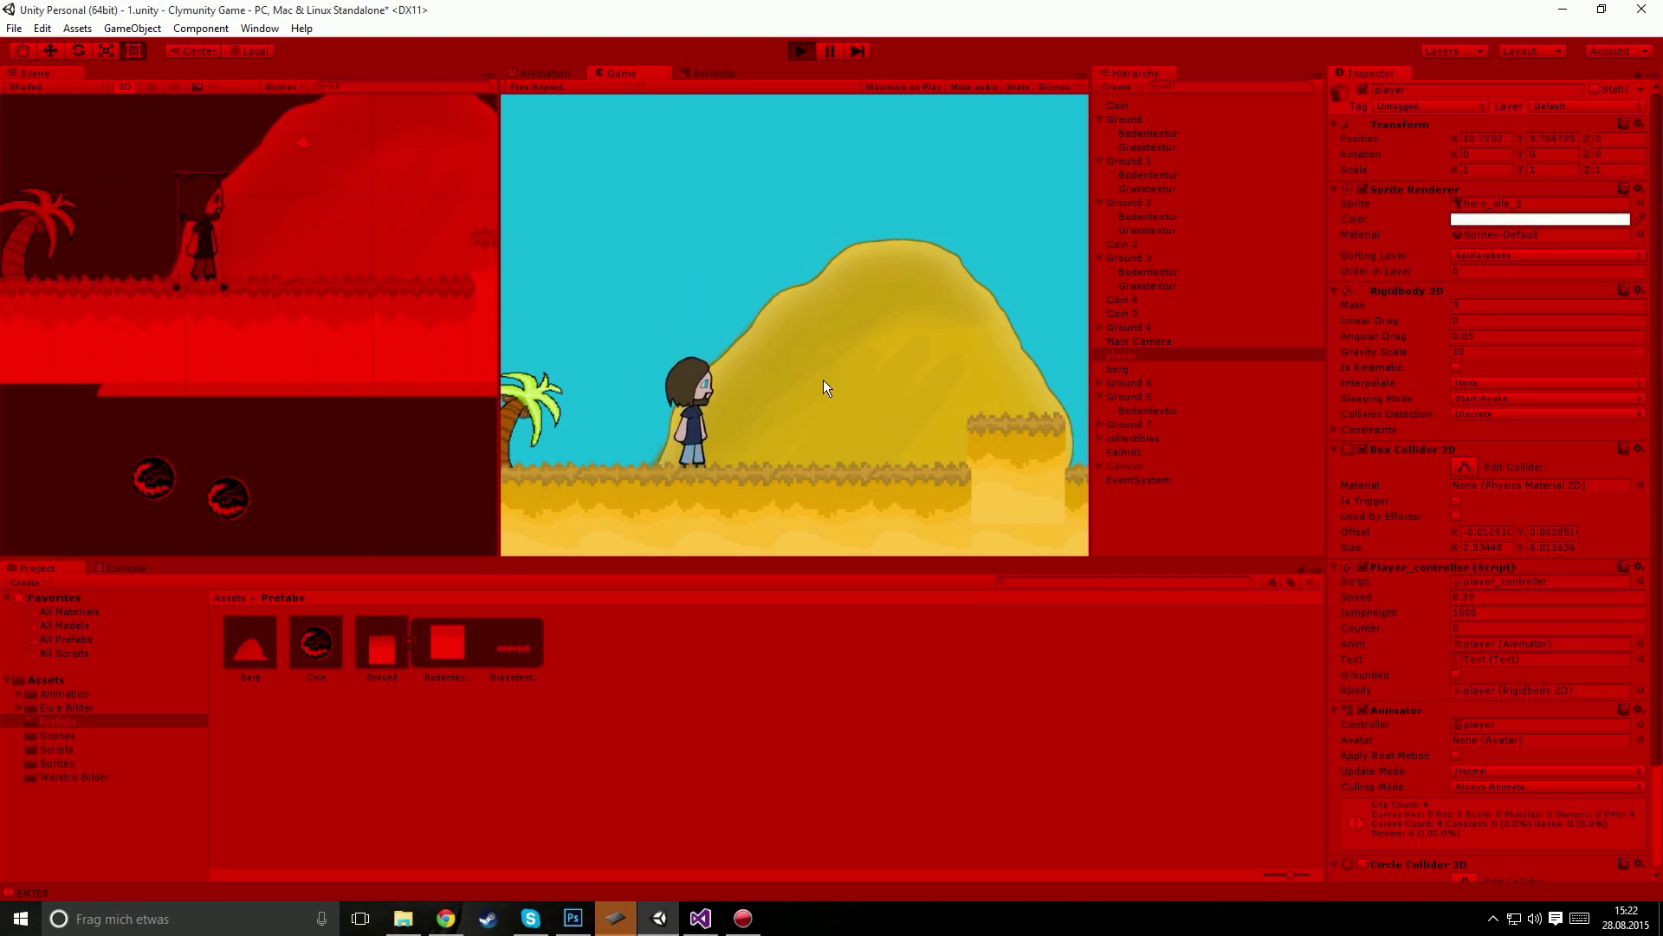
Step: Walk the player back and forth across the ground, turning repeatedly
{"action": "key", "text": "Right"}
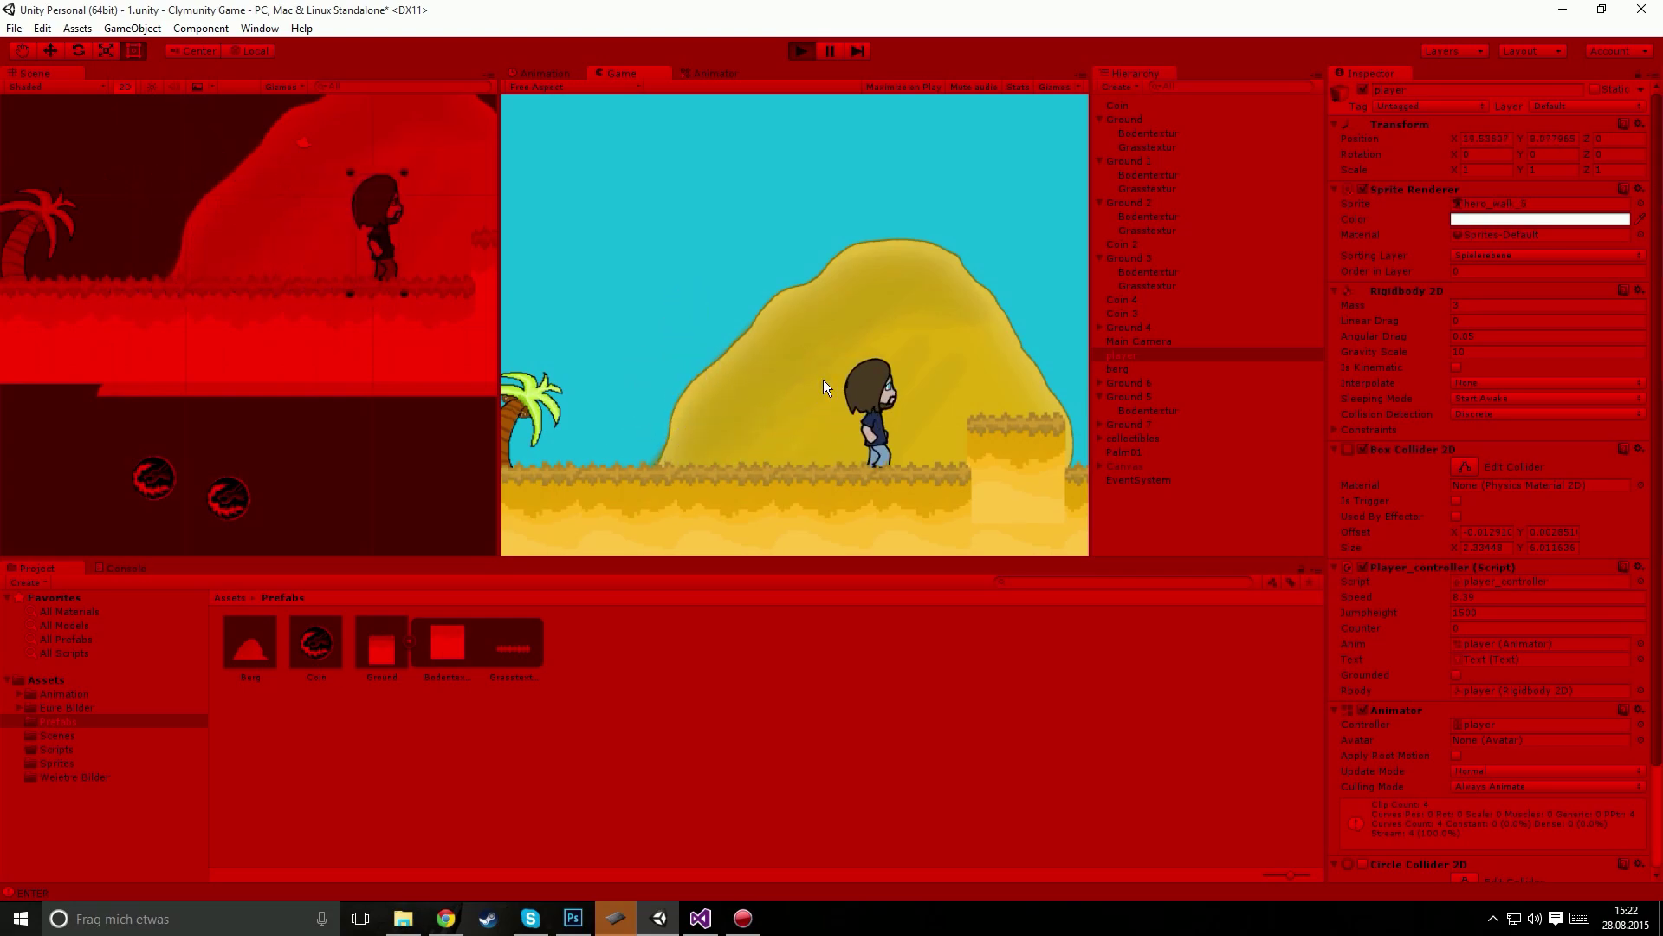
{"action": "key", "text": "Left"}
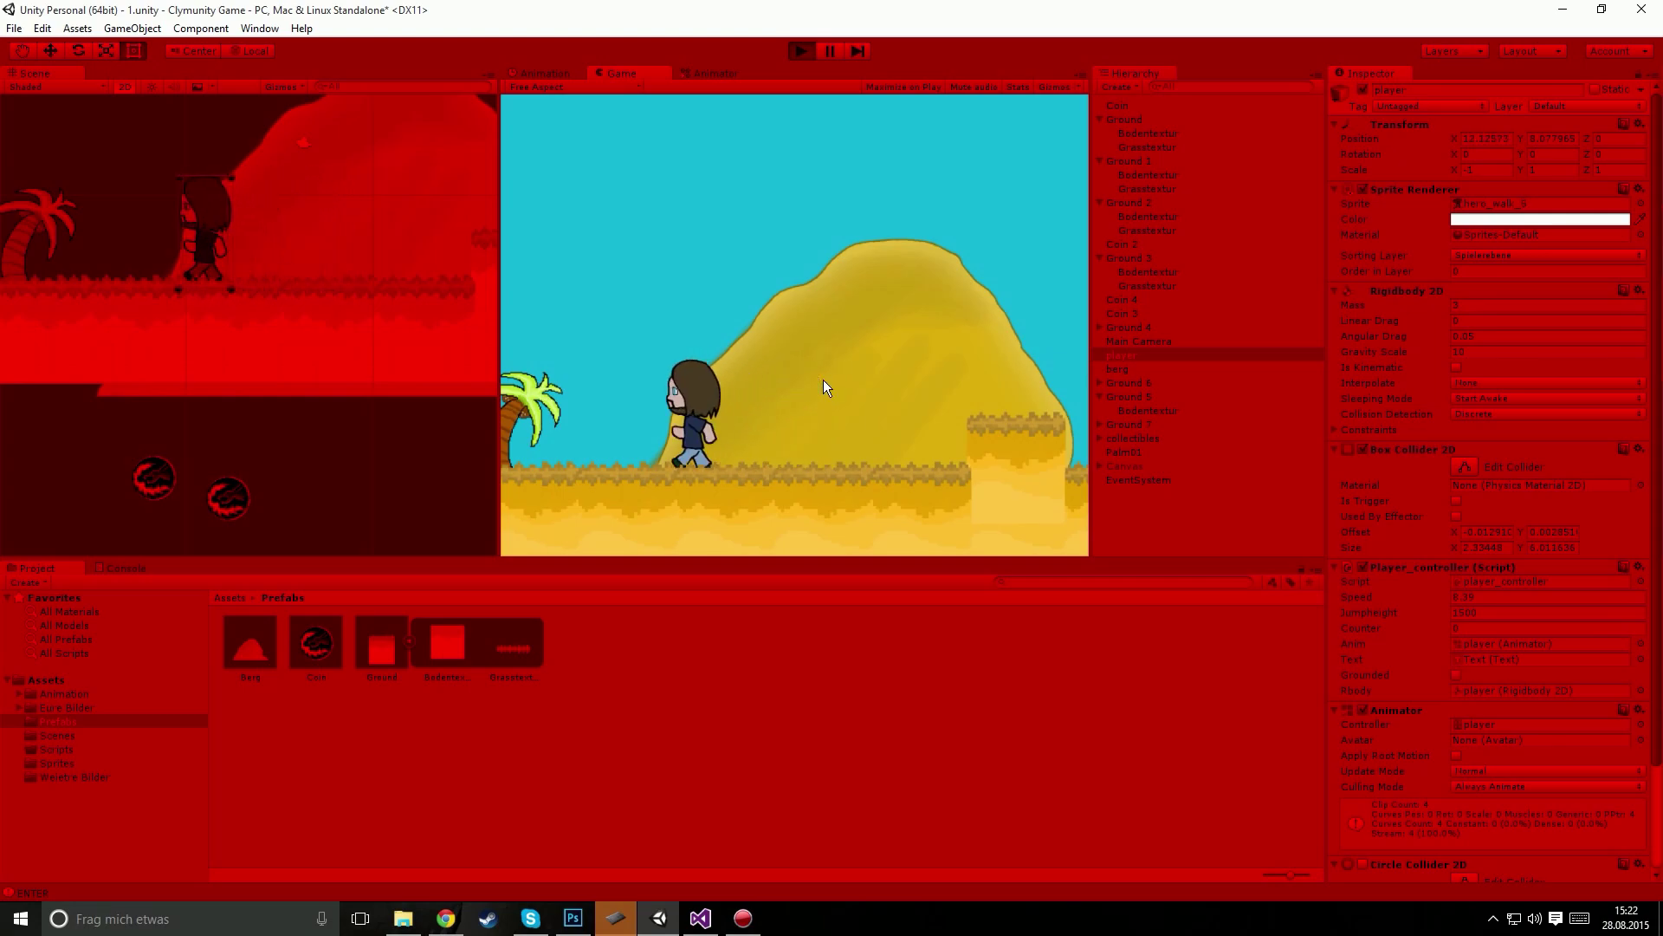
{"action": "key", "text": "Right"}
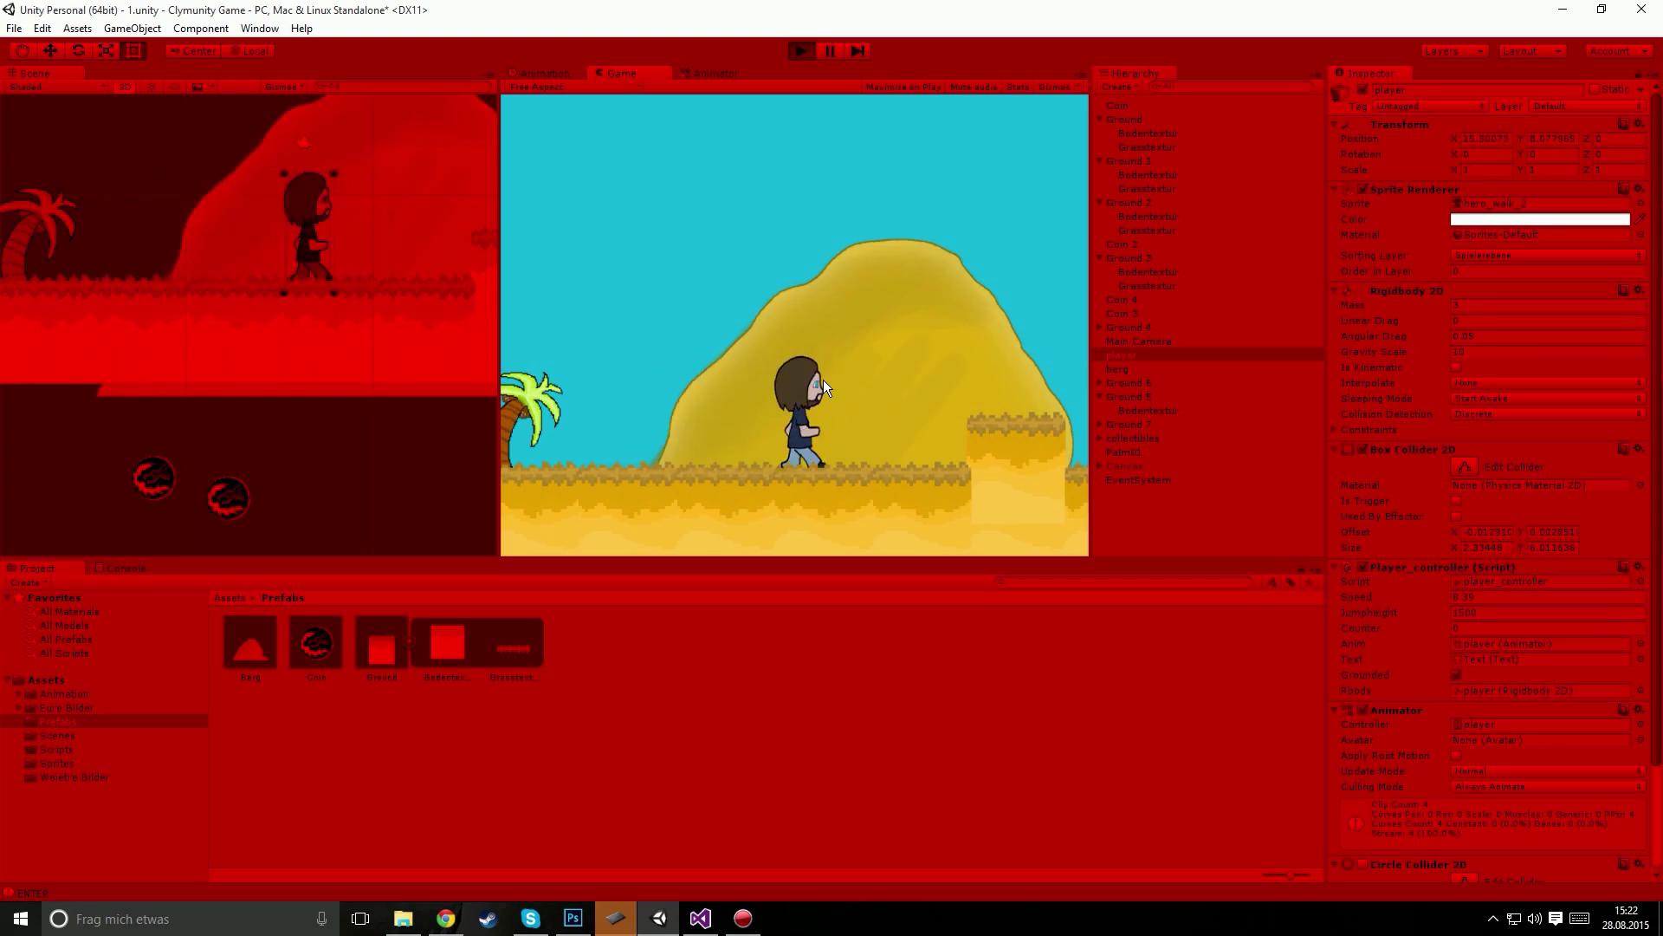
{"action": "key", "text": "Left"}
{"action": "key", "text": "Right"}
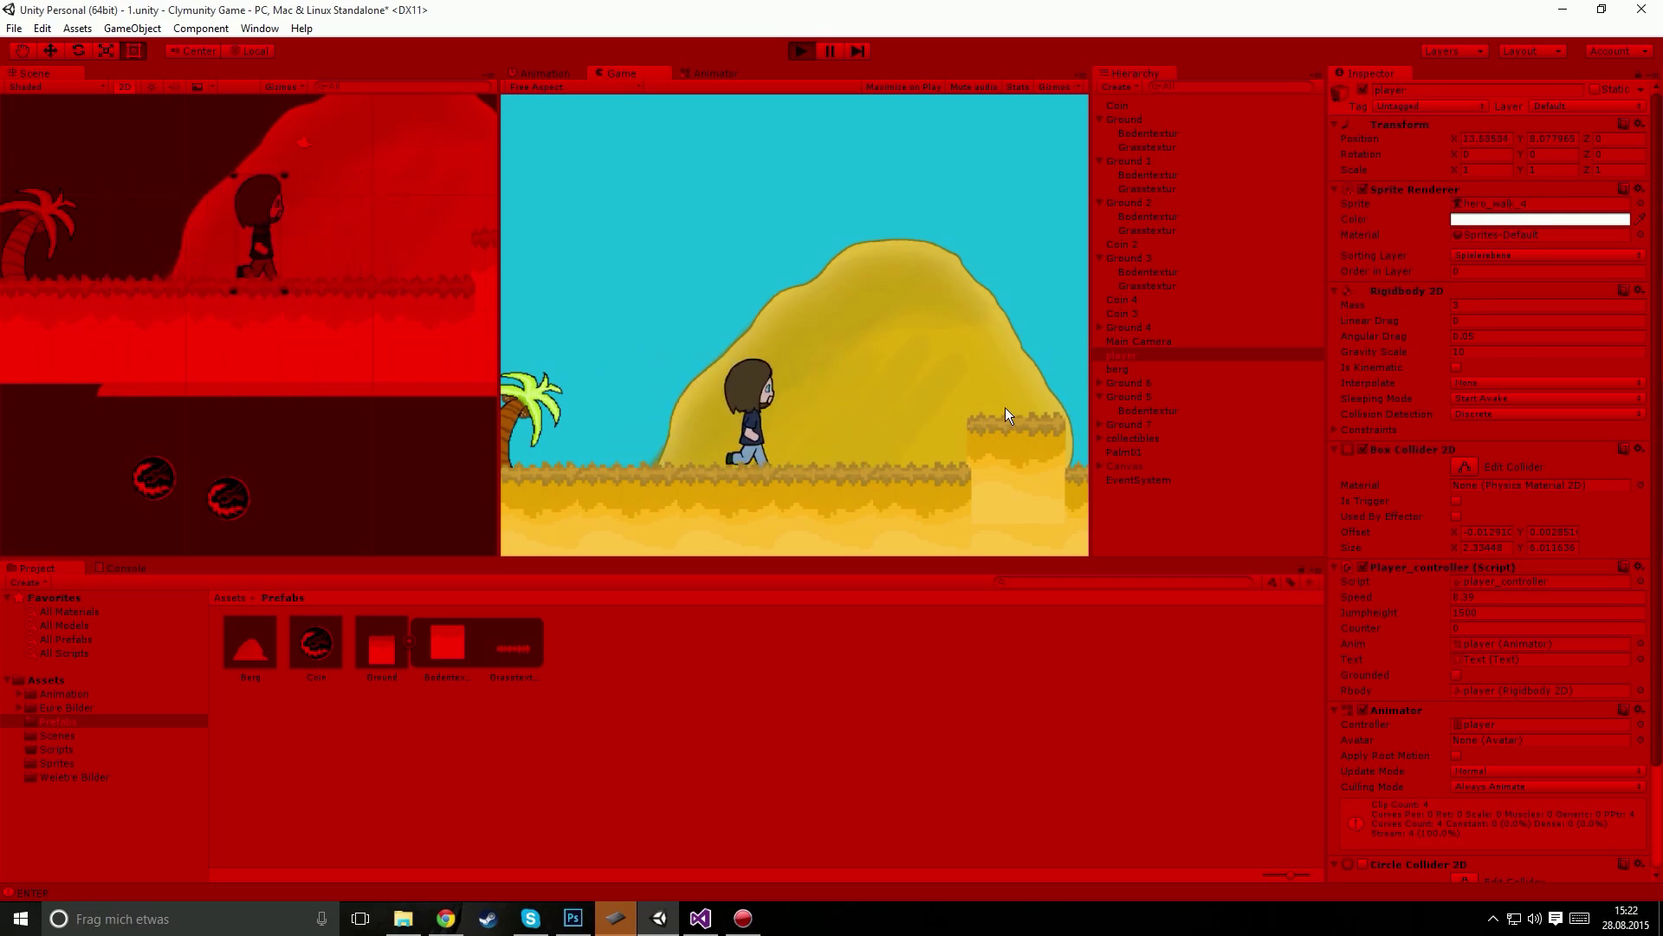
{"action": "key", "text": "Left"}
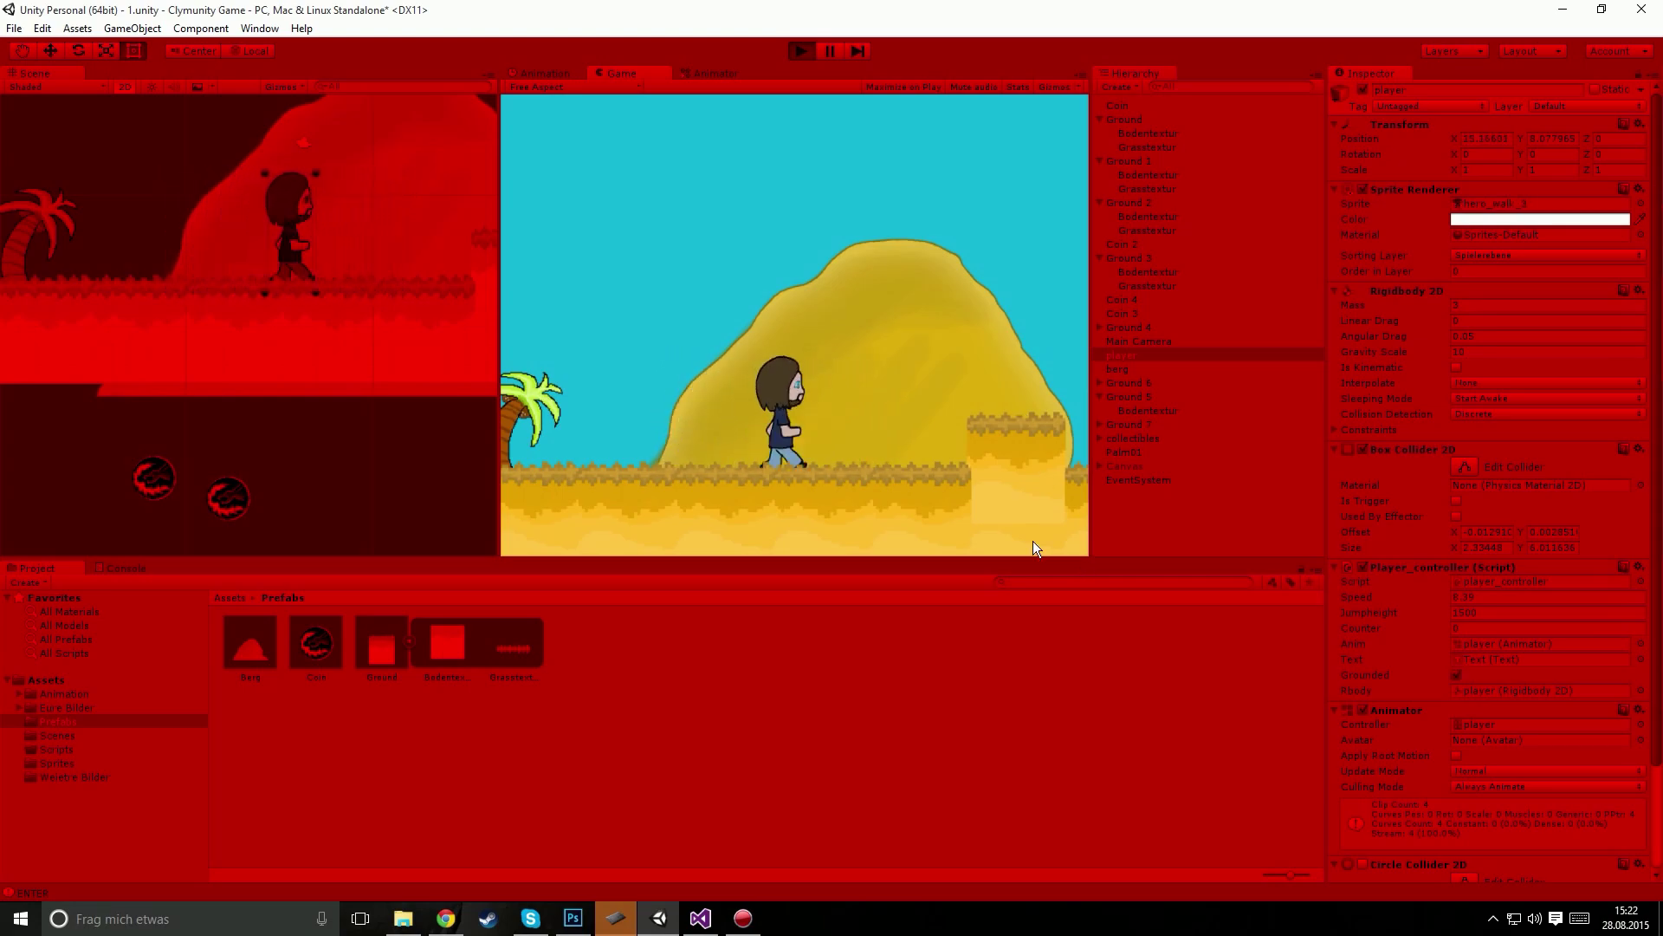
{"action": "key", "text": "Left"}
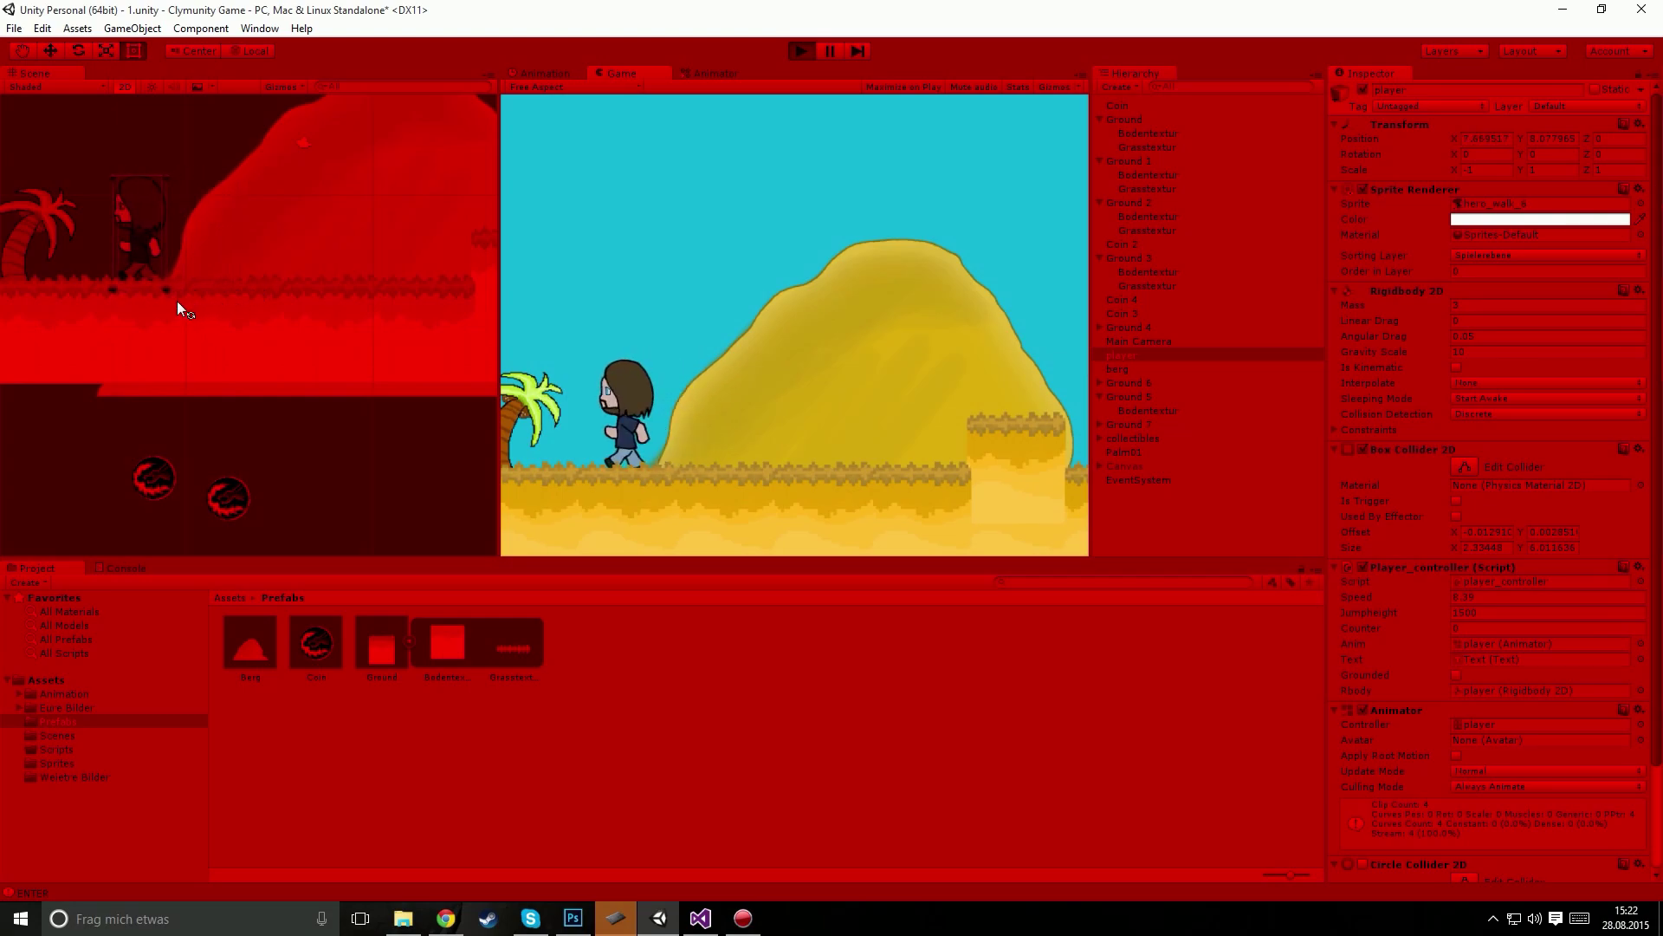
{"action": "key", "text": "Right"}
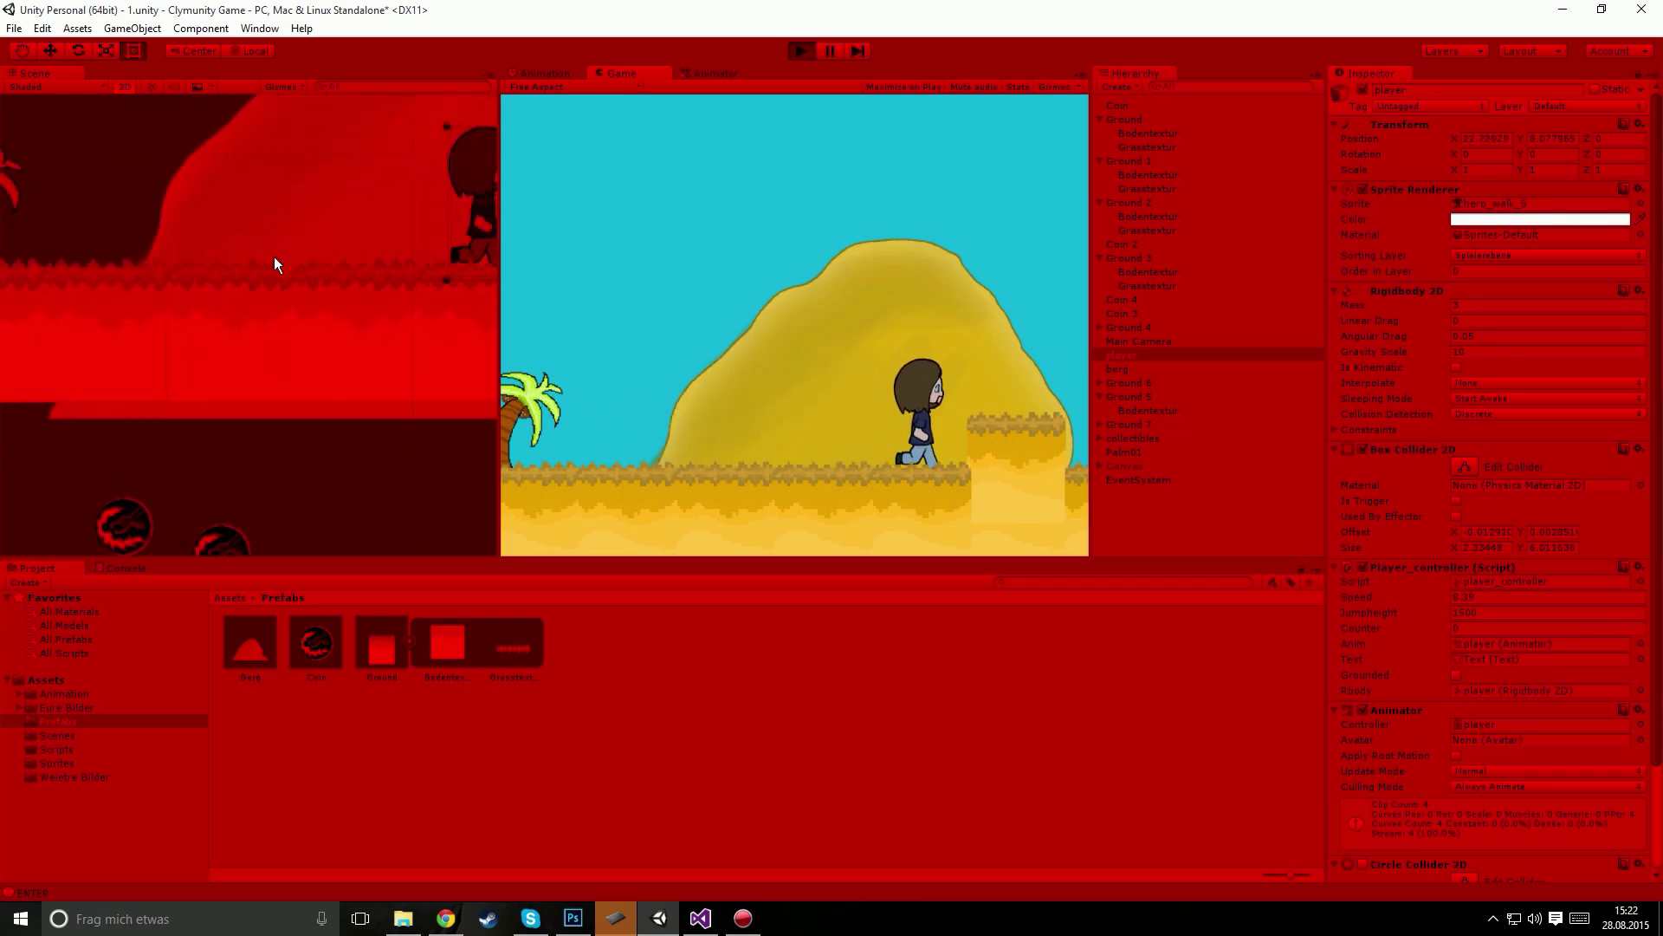
{"action": "key", "text": "Left"}
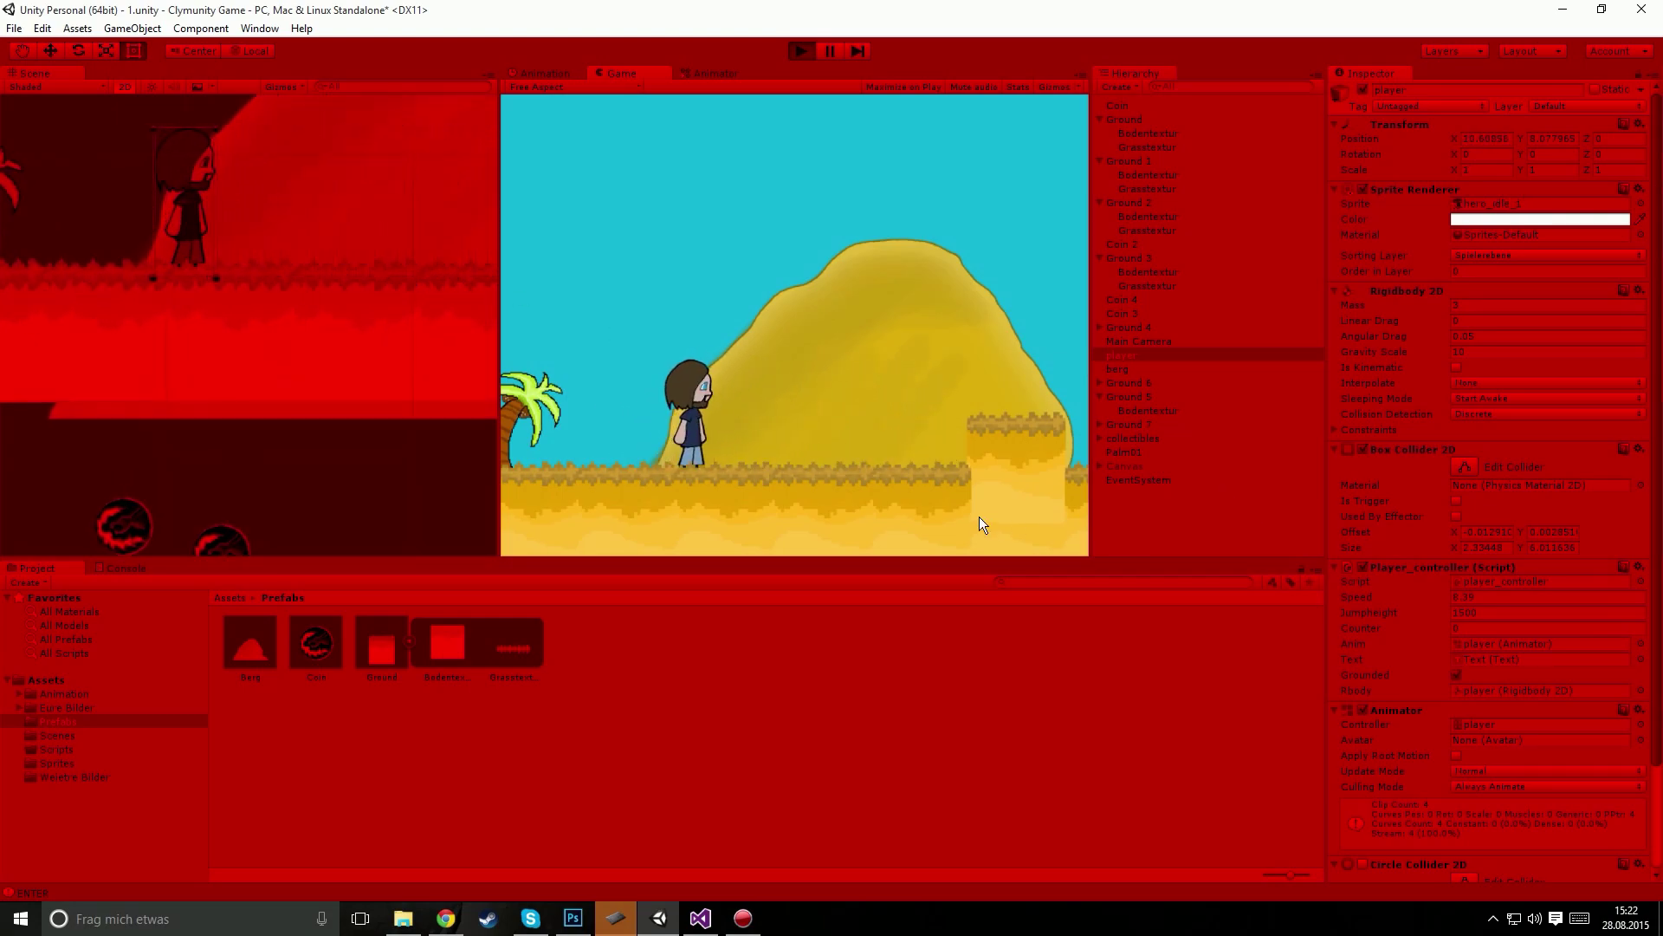
{"action": "key", "text": "Right"}
Step: Keep walking the player over the hill while inspecting the Ground 2 and Ground 3 Bodentextur tiles
{"action": "key", "text": "Left"}
{"action": "left_click", "coordinate": [188, 349]}
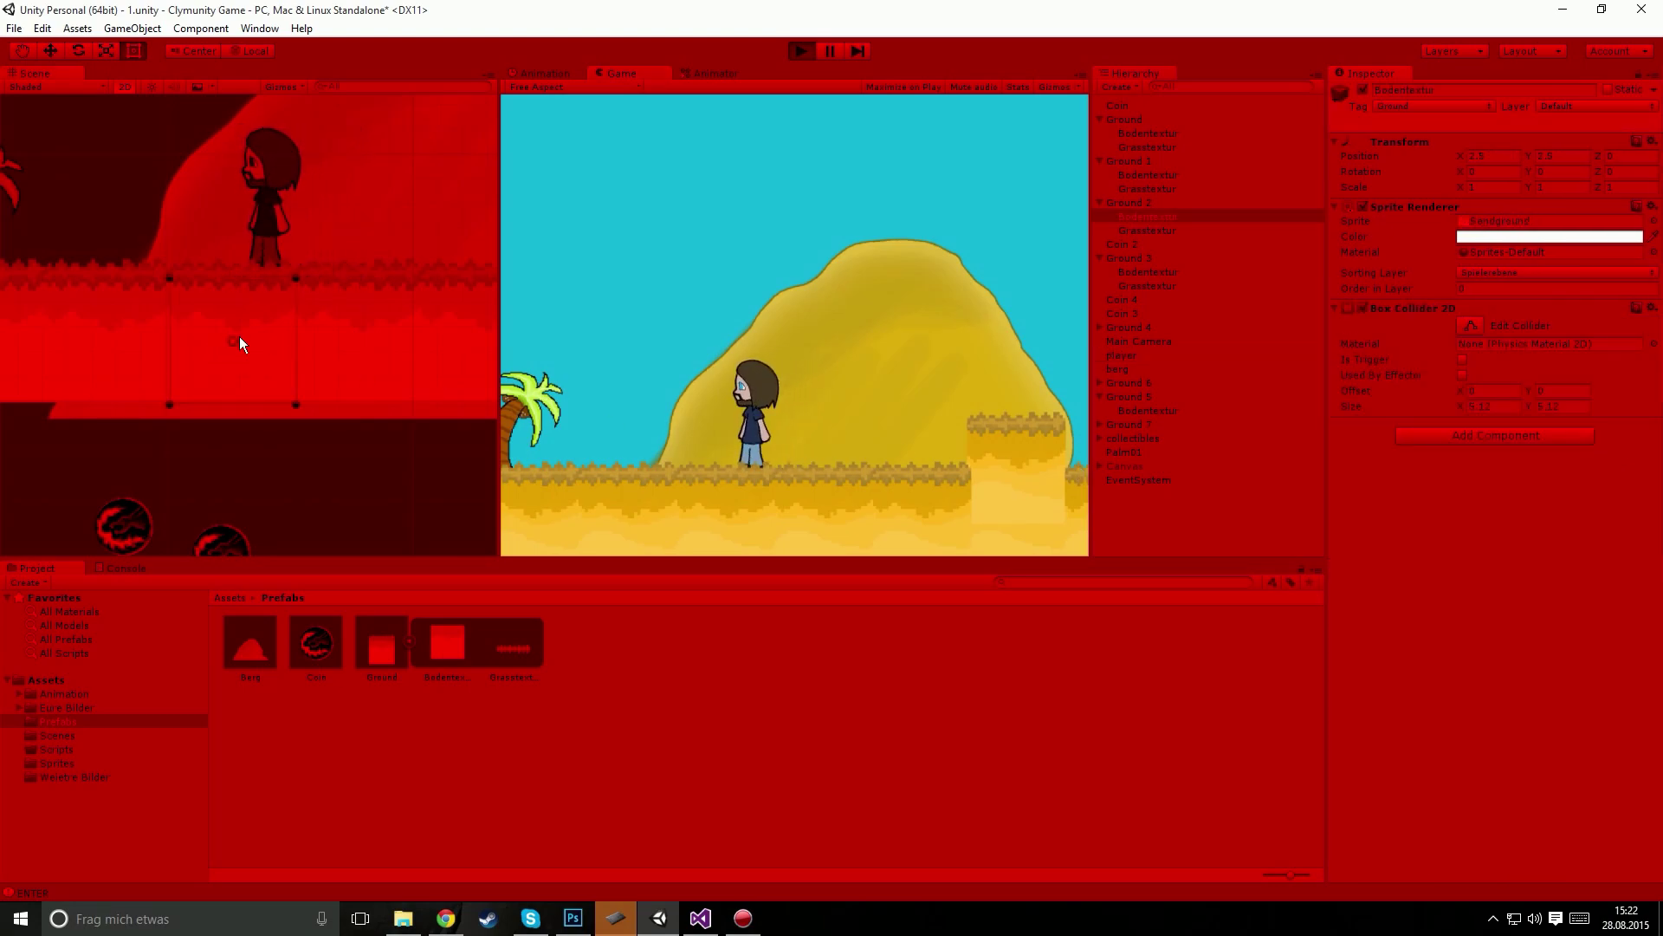
{"action": "key", "text": "Right"}
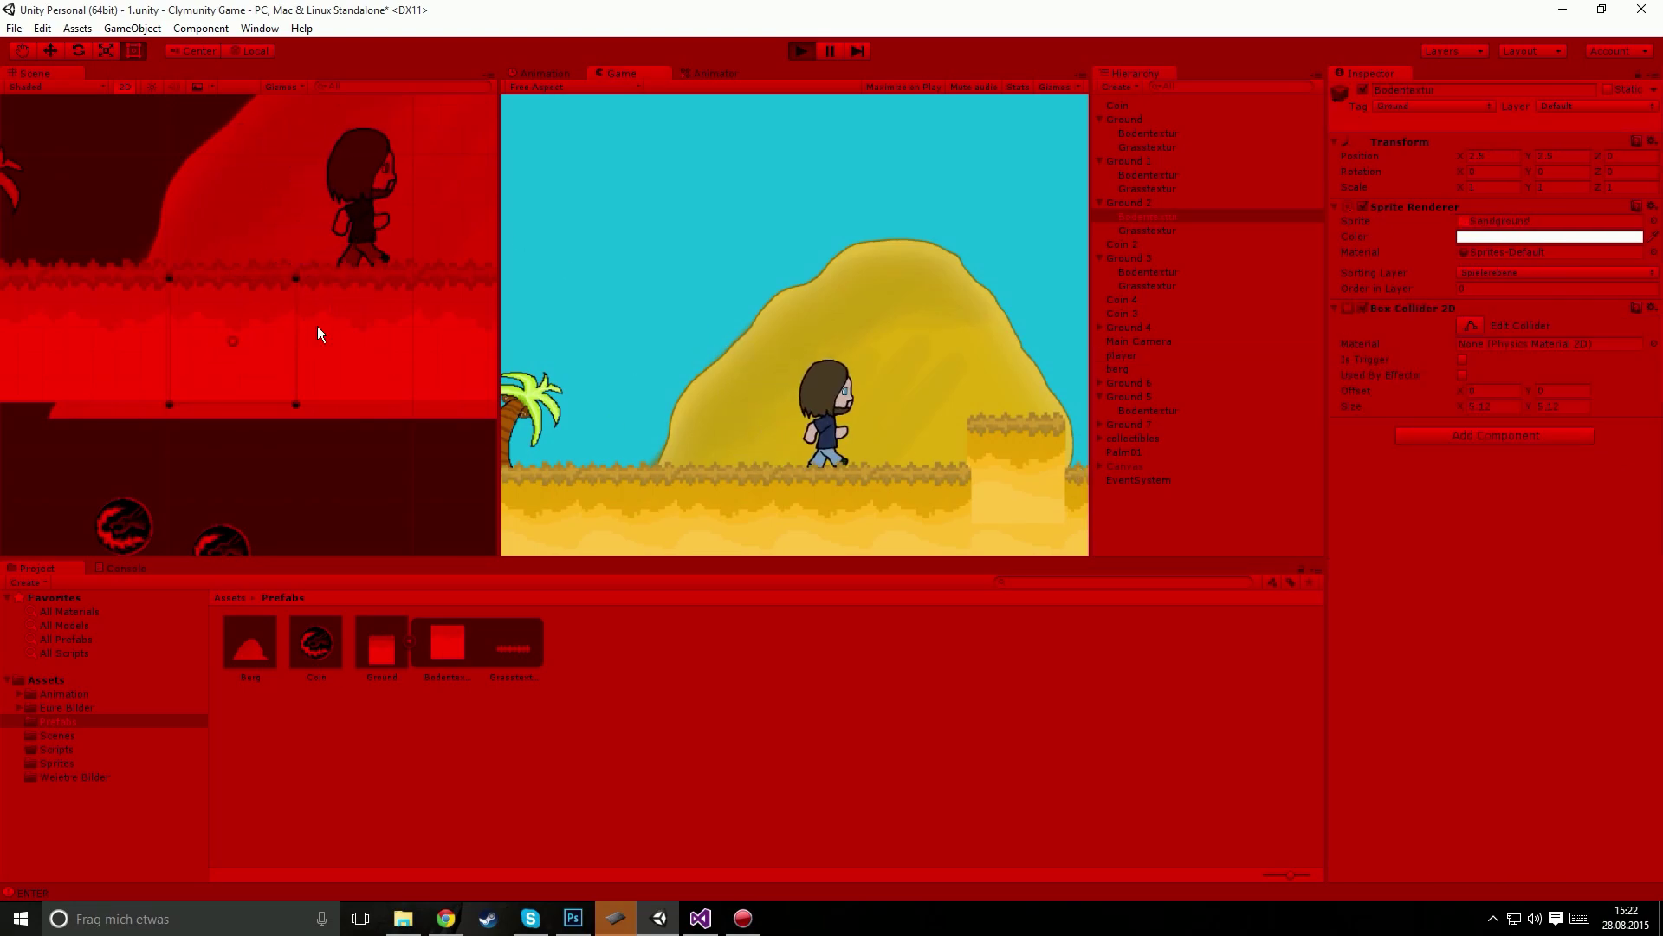
{"action": "left_click", "coordinate": [317, 325]}
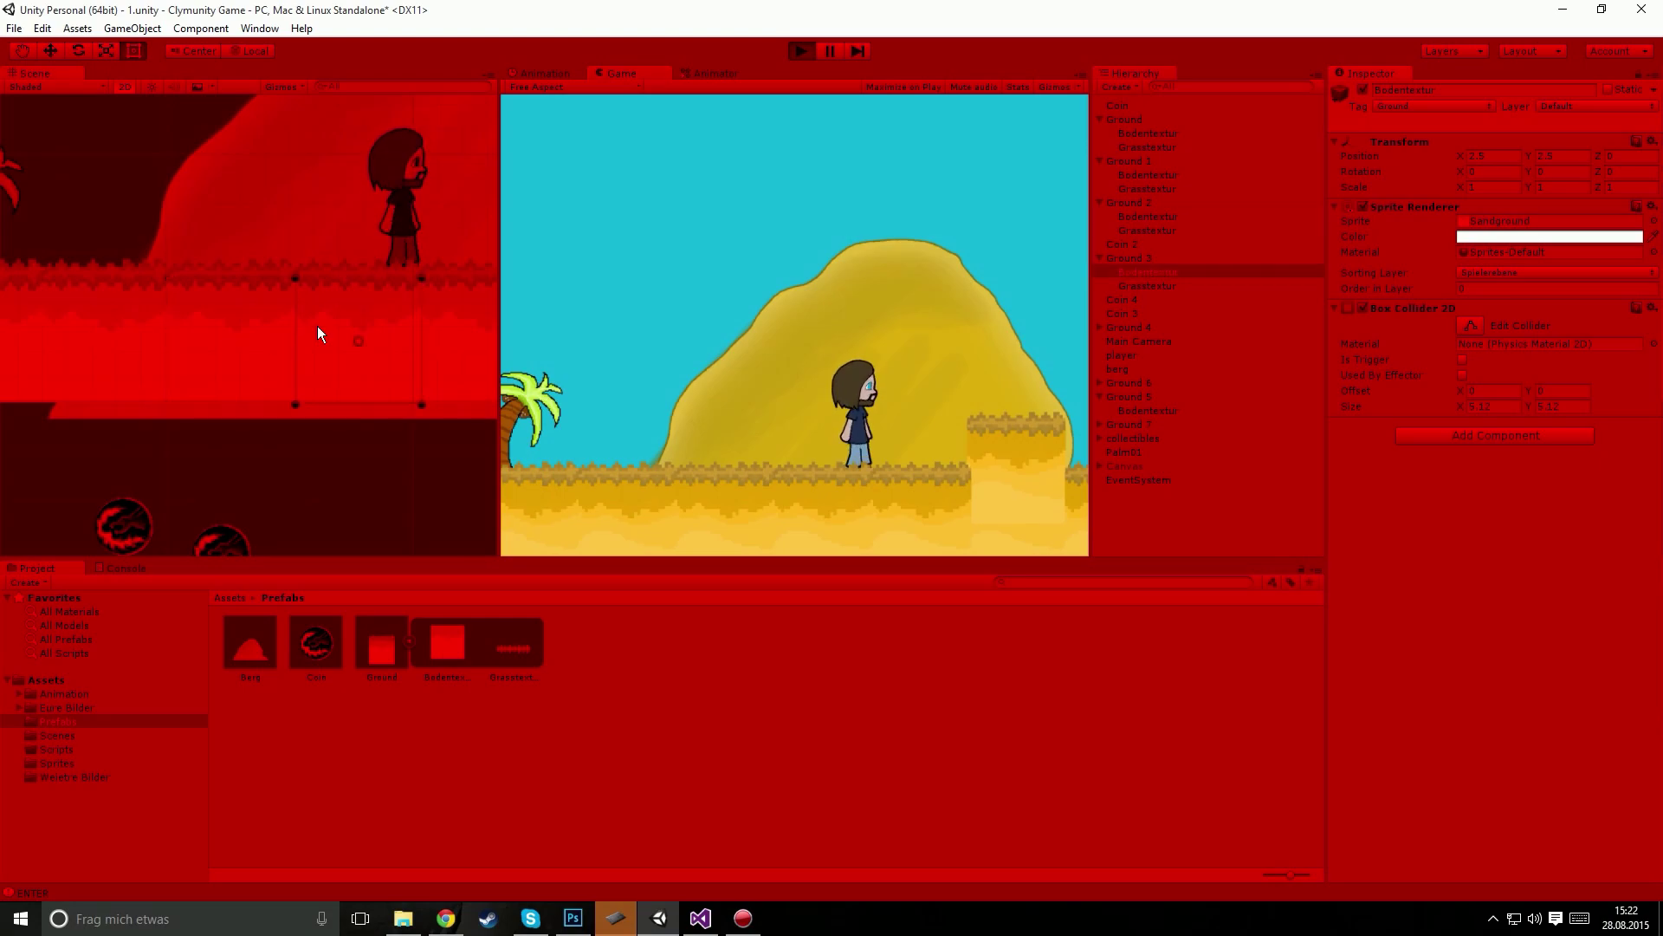
{"action": "key", "text": "Left"}
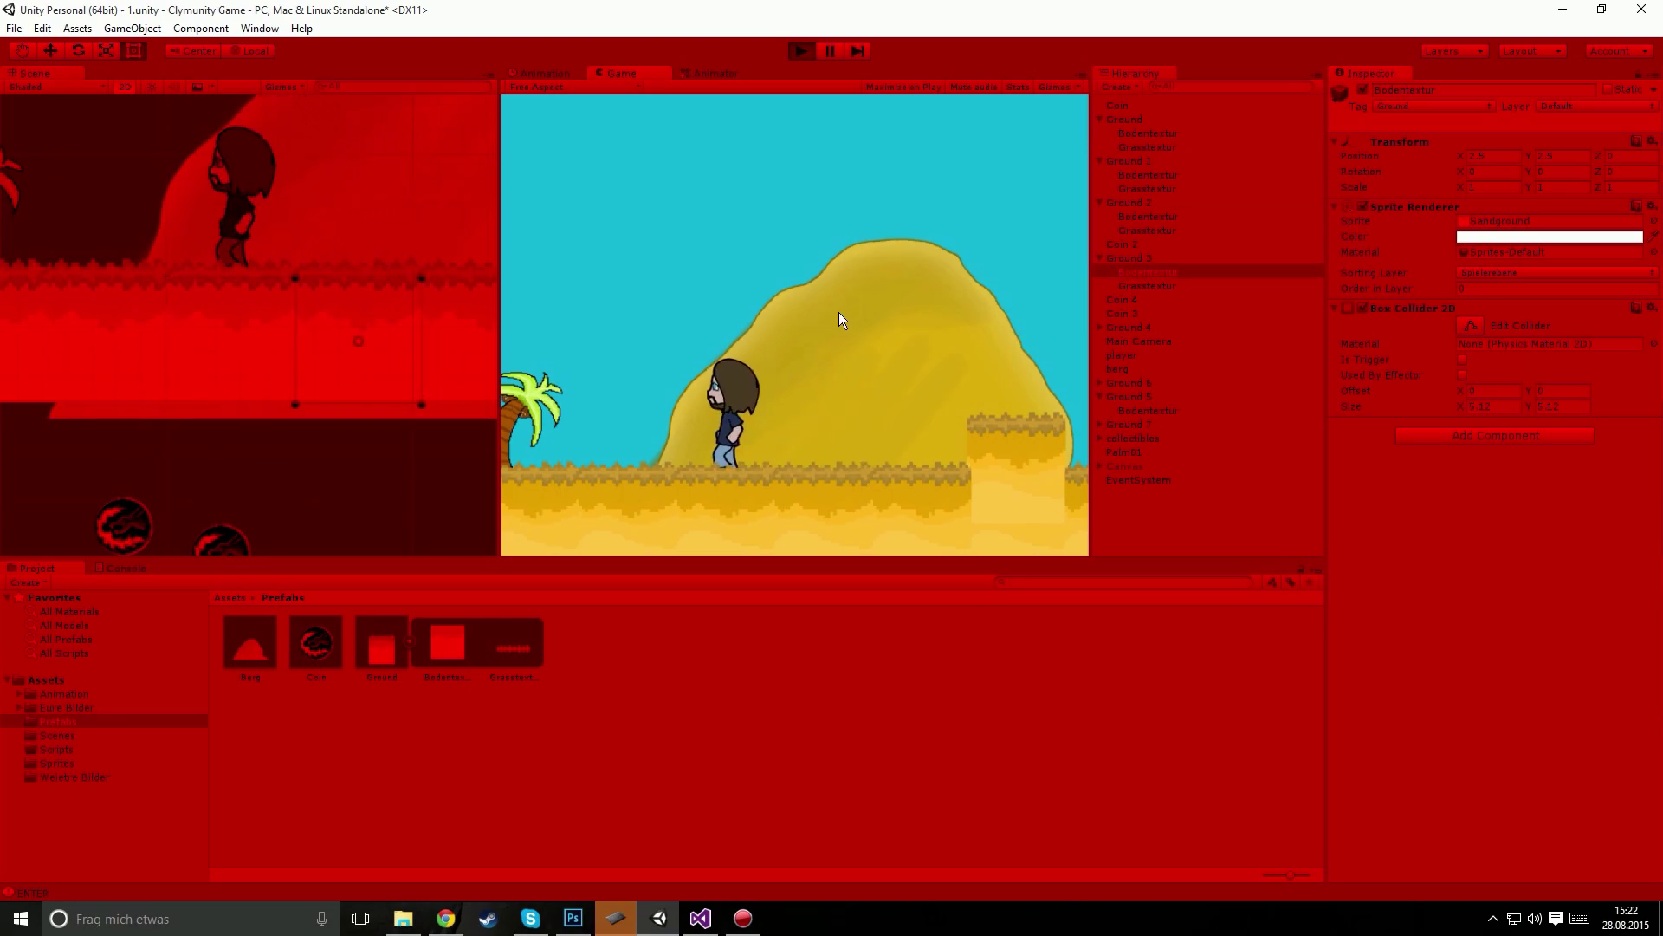
{"action": "key", "text": "Right"}
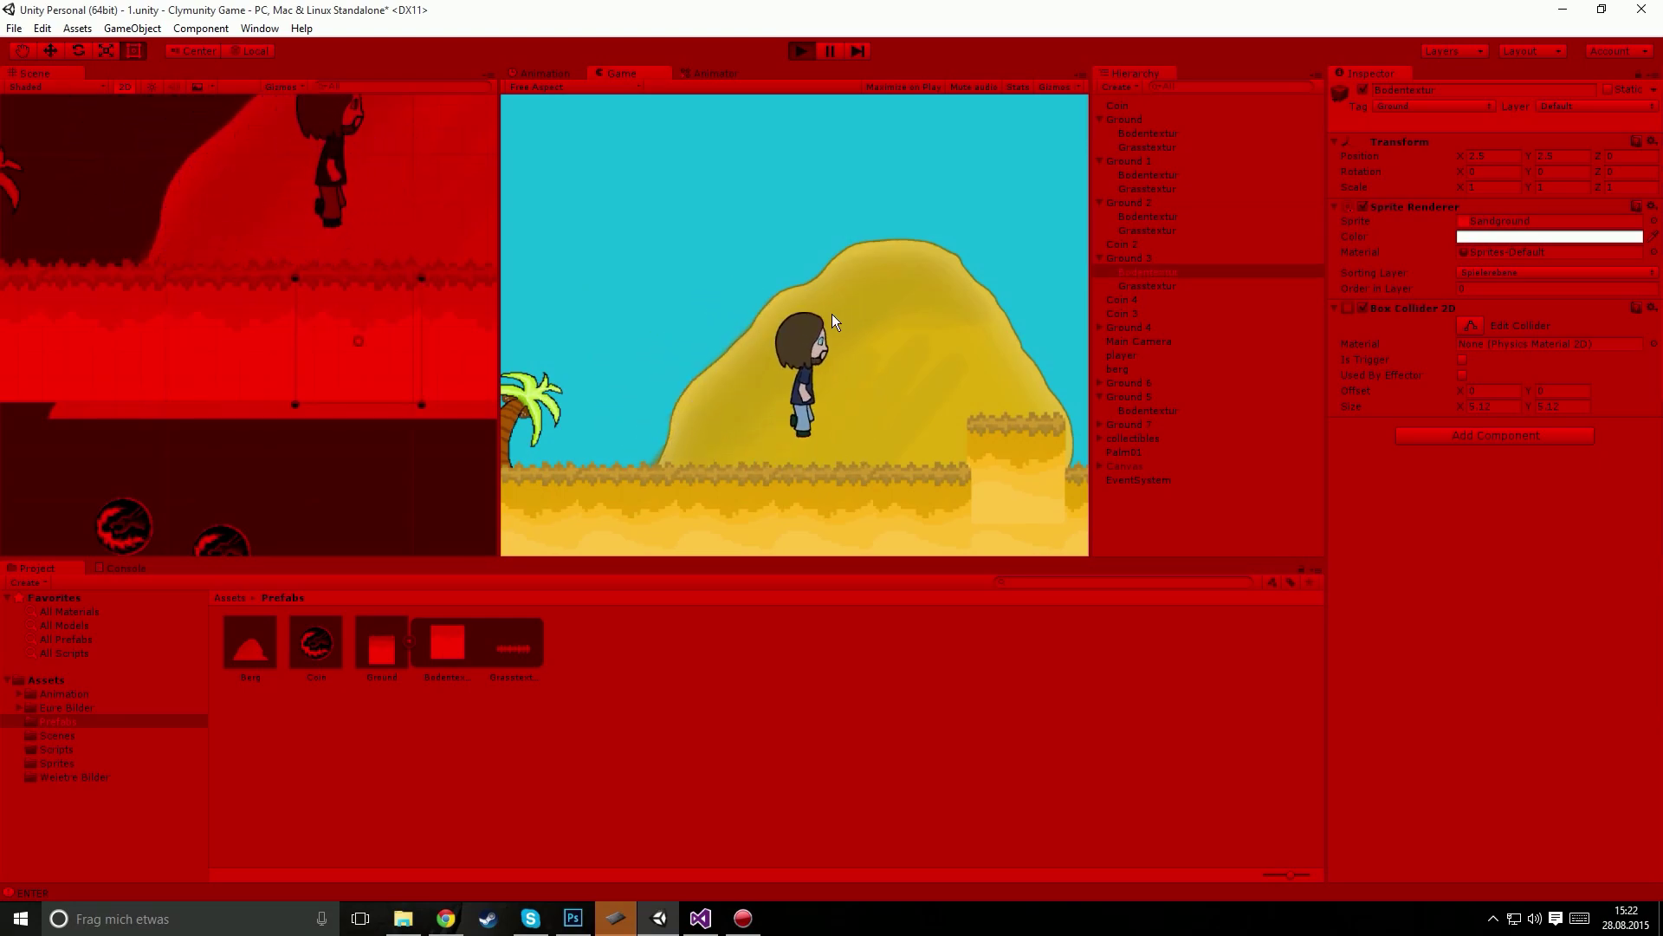
{"action": "key", "text": "Left"}
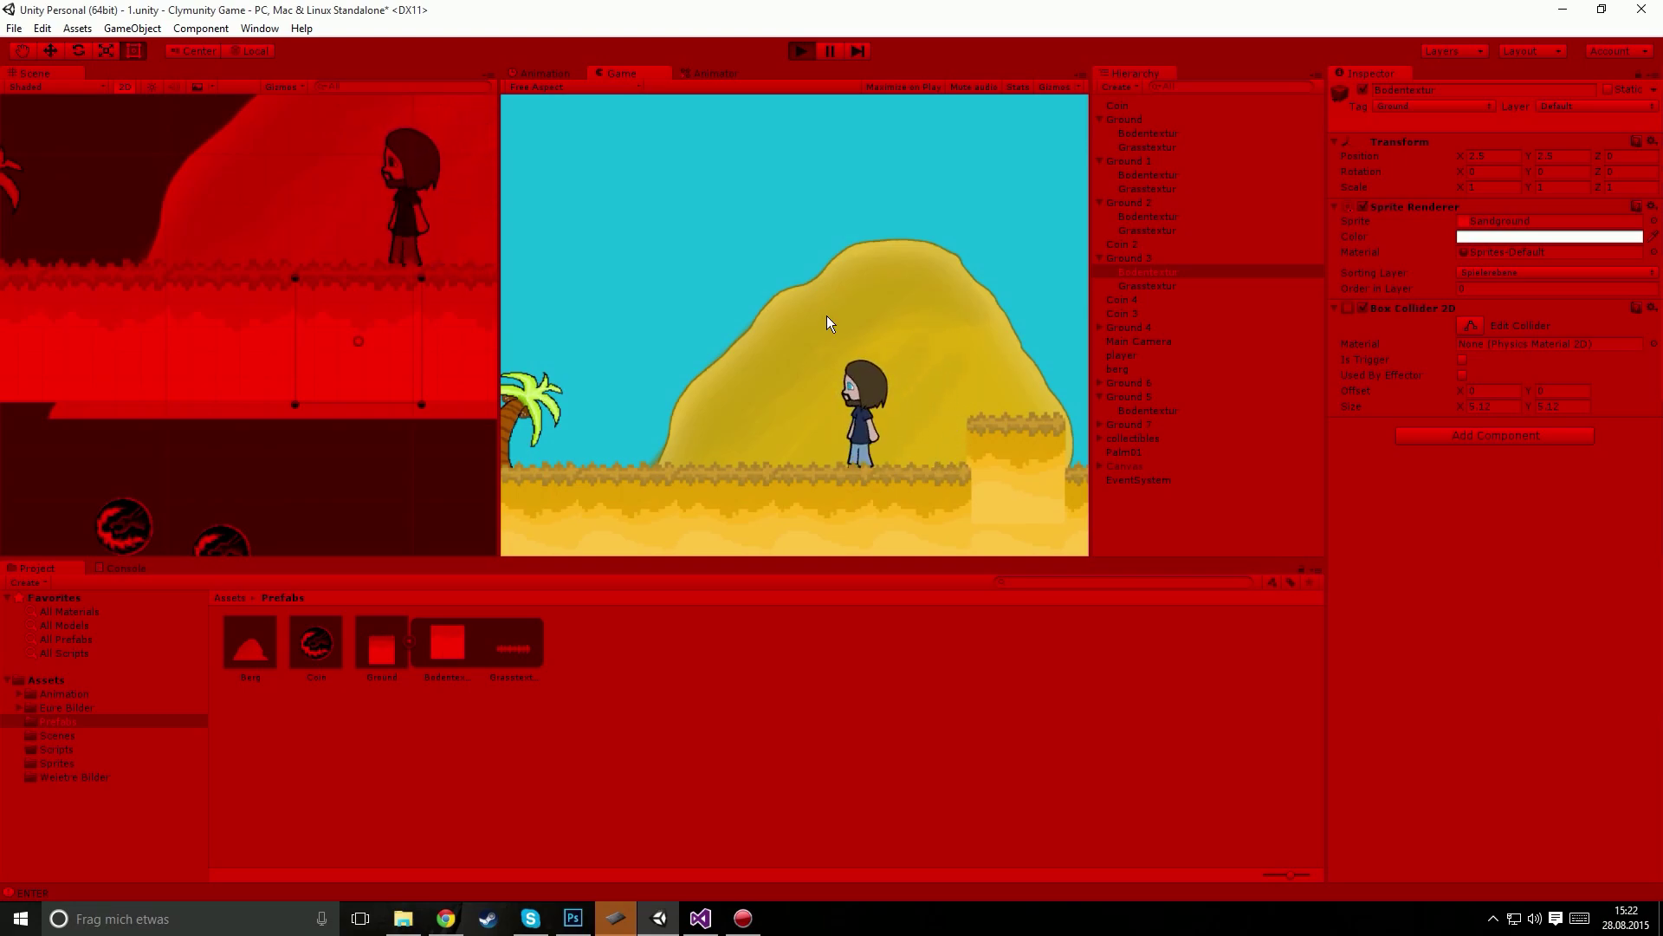
Step: Stop Play mode and select Coin 3, then Coin 4, in the Hierarchy
{"action": "left_click", "coordinate": [797, 52]}
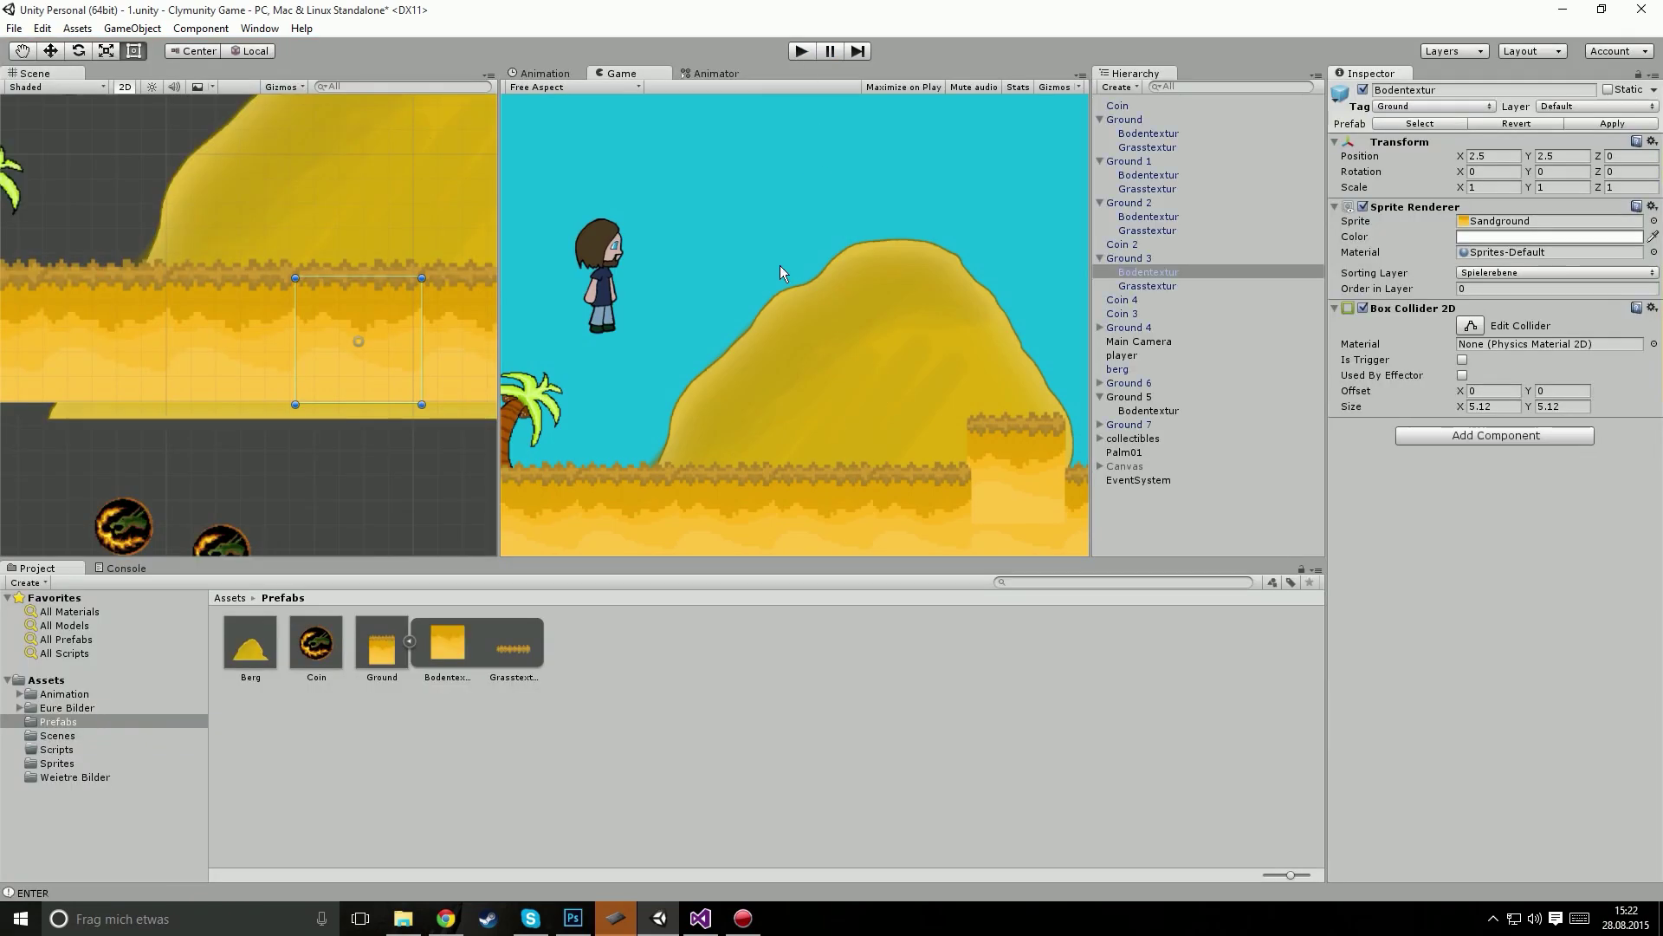
{"action": "left_click", "coordinate": [1140, 307]}
{"action": "left_click", "coordinate": [1134, 295]}
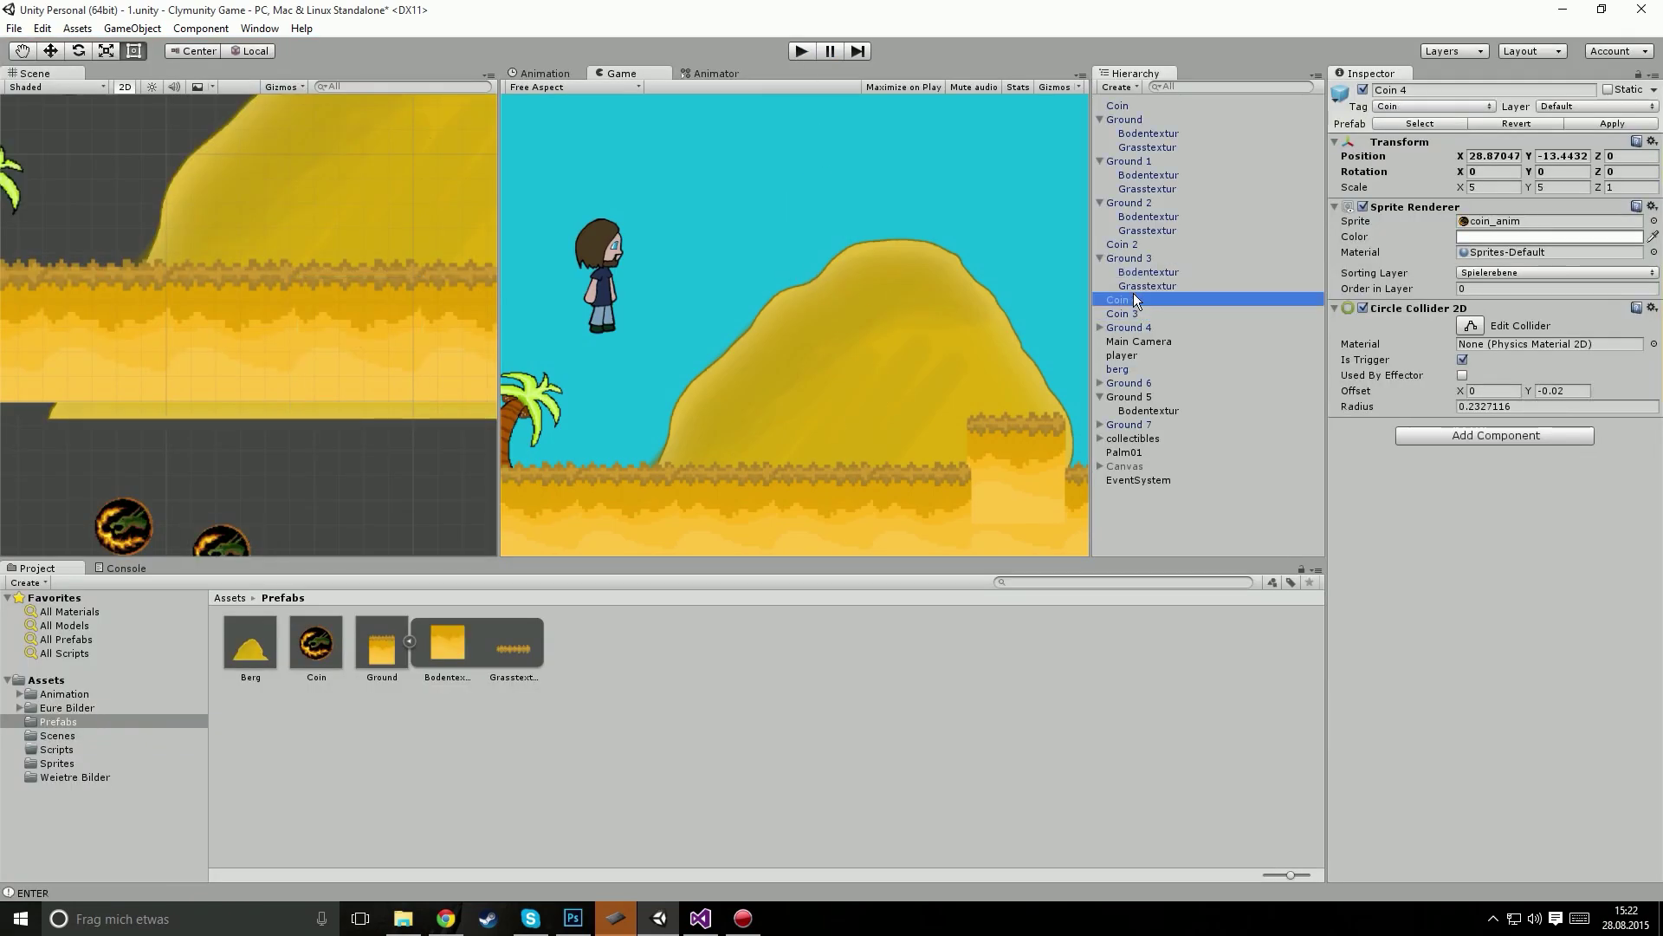